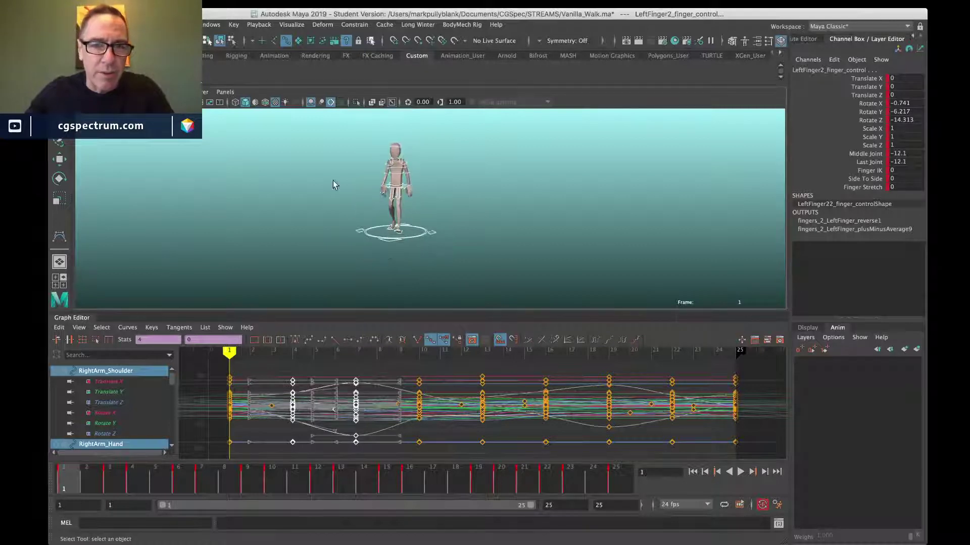
Step: Clear the key selection and compare the walk poses at frames 25 and 13
click(302, 202)
key(z)
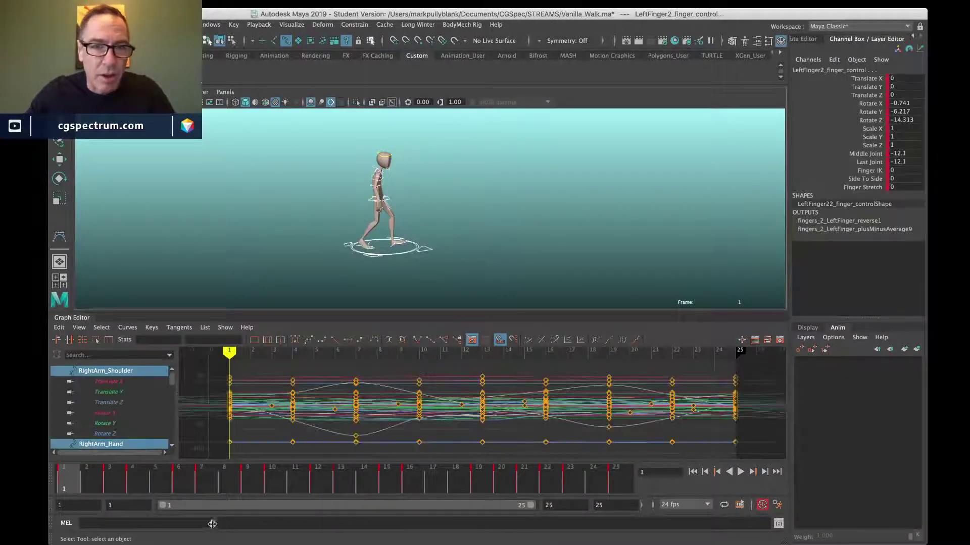
click(619, 488)
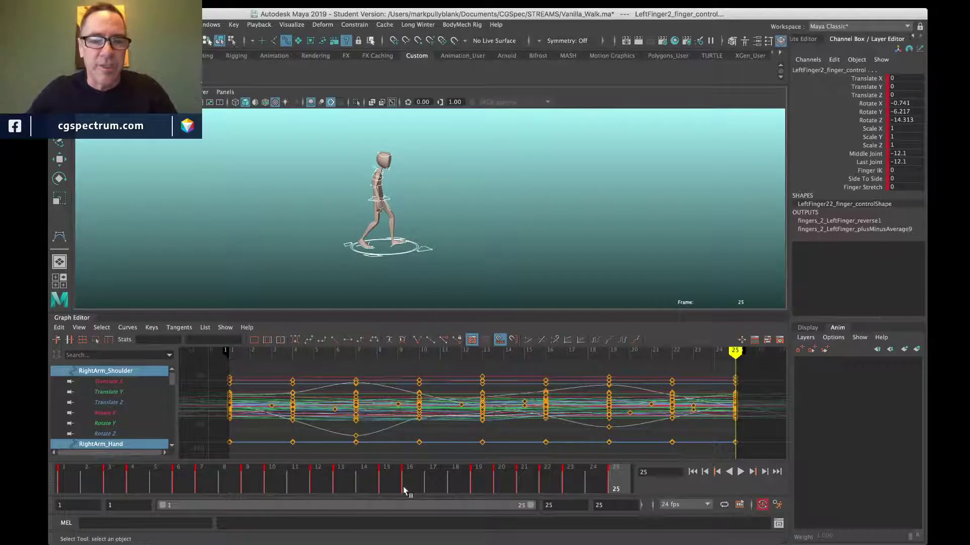
click(338, 481)
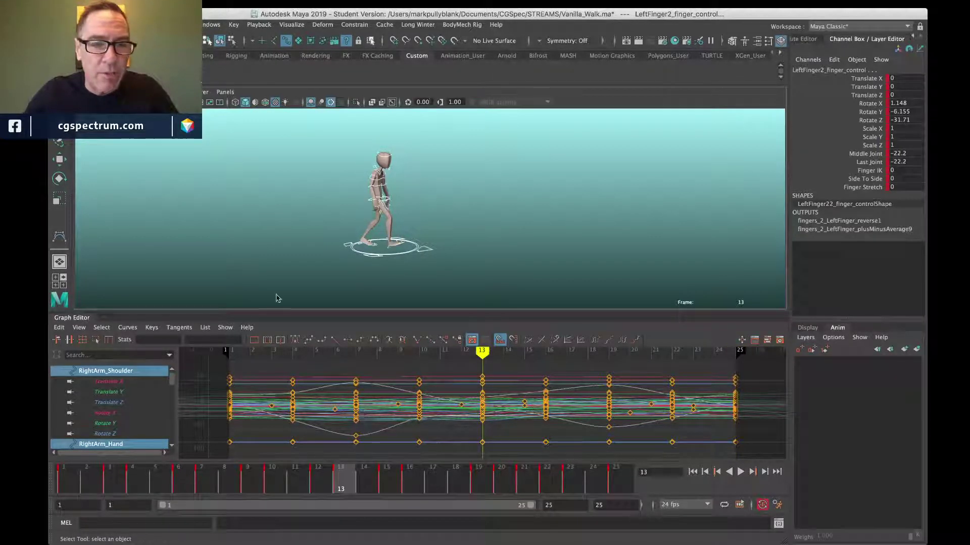
Step: Select the Upper_Body control and step through its keyed poses from frame 1 to frame 25
click(305, 247)
click(367, 204)
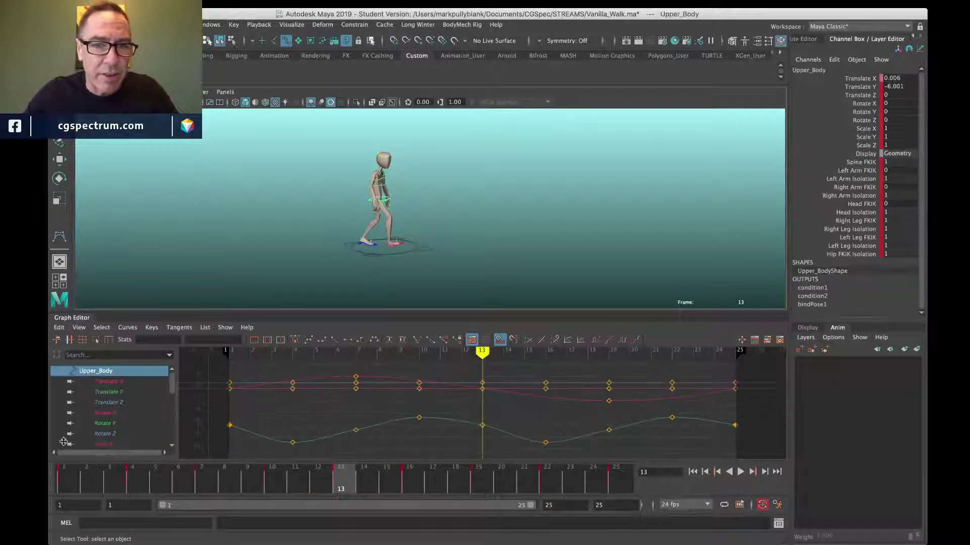
click(67, 470)
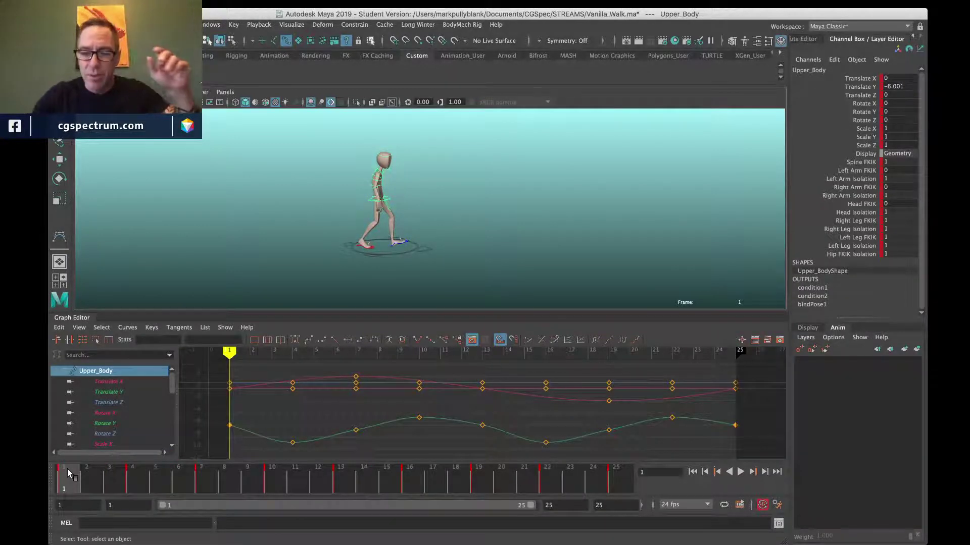
key(period)
key(period)
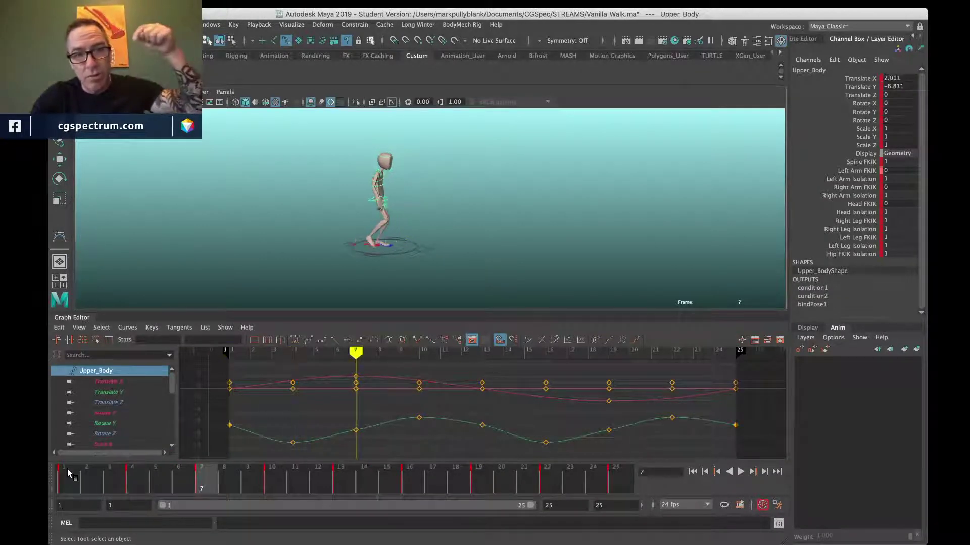
key(period)
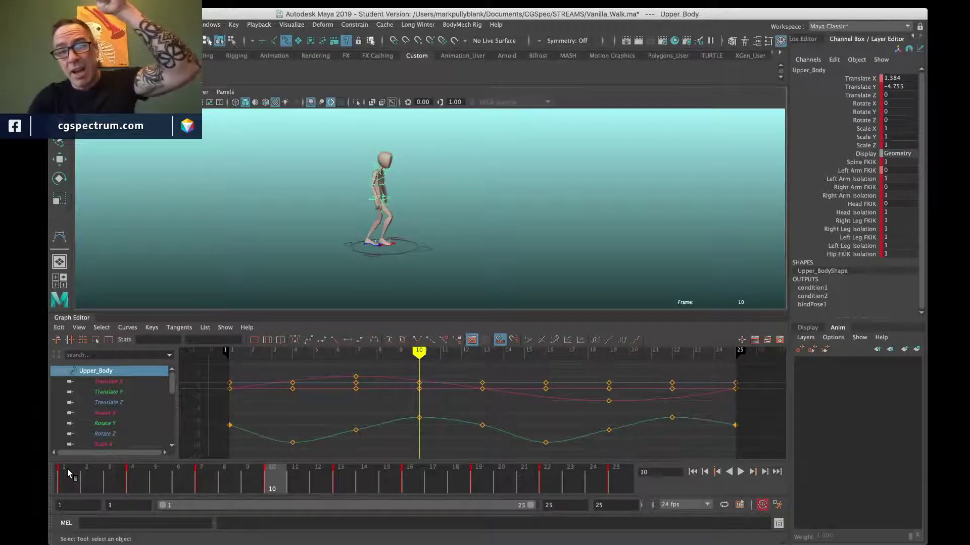
key(period)
key(period)
key(period)
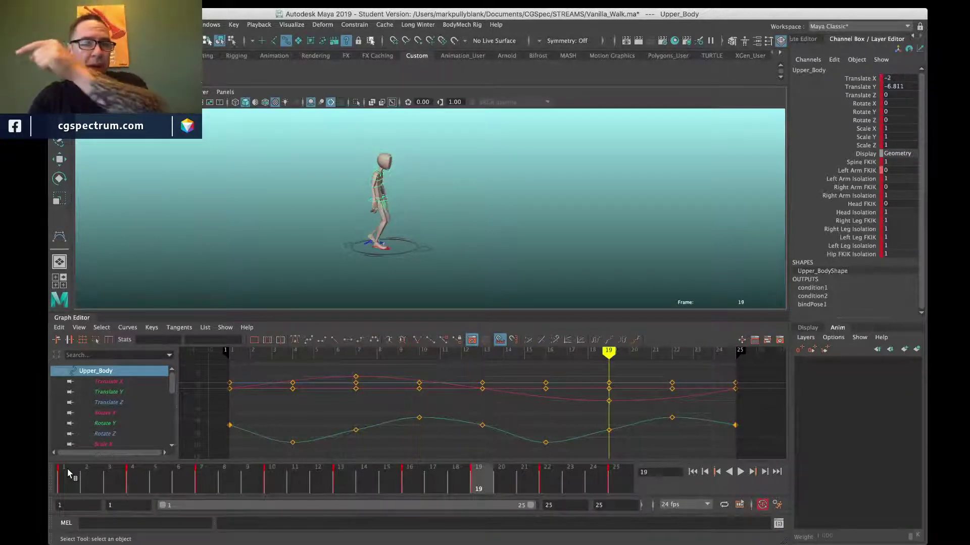
key(period)
key(period)
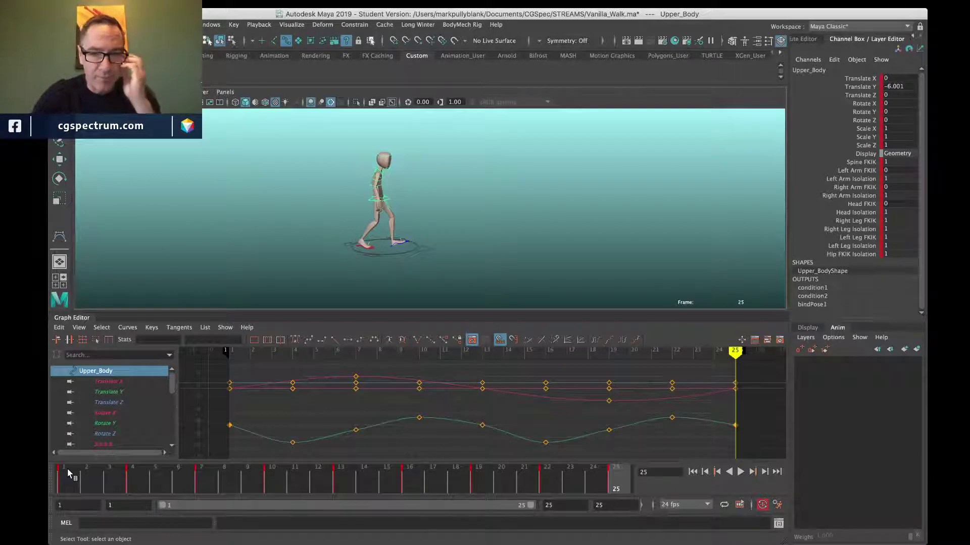
Step: Play the walk cycle in the viewport, view the character closer, and stop playback
click(740, 472)
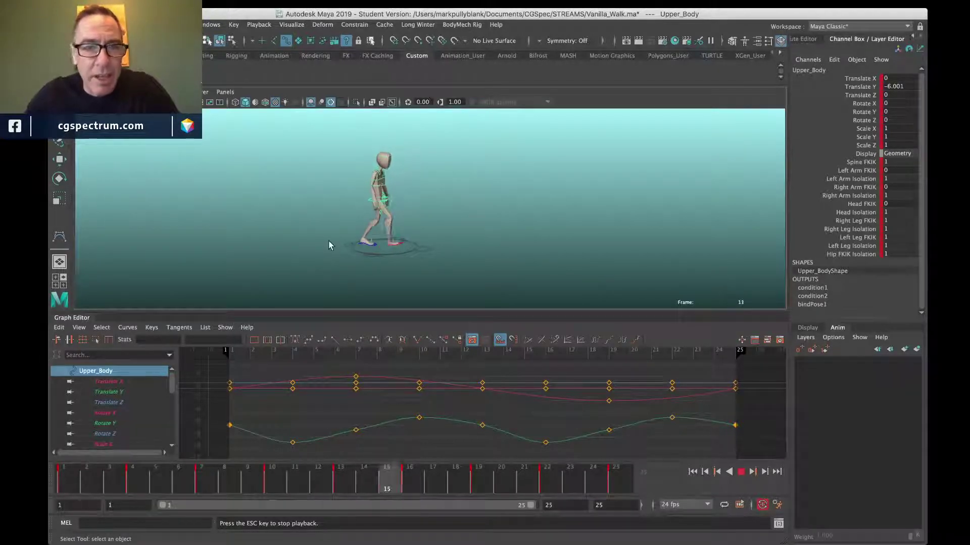
scroll(329, 240, up, 5)
scroll(366, 237, down, 3)
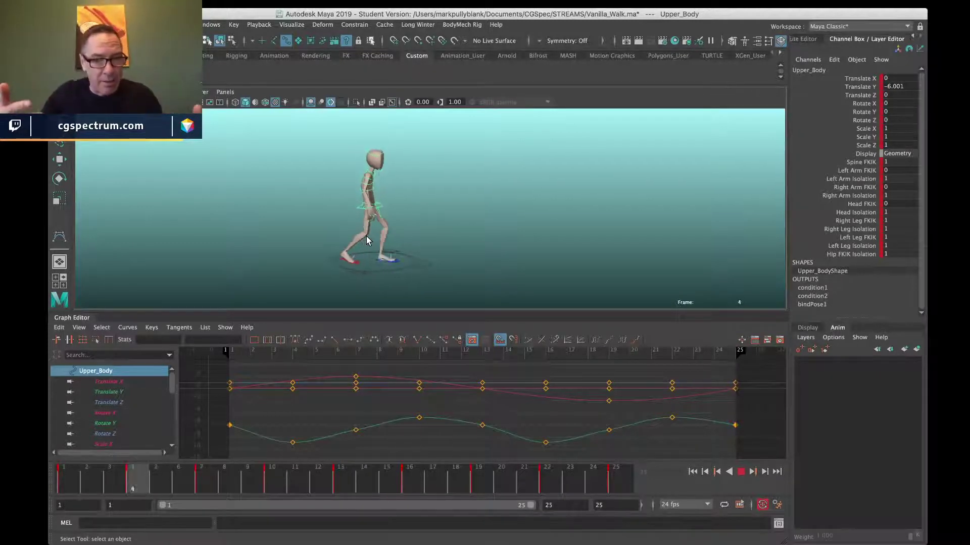
key(Escape)
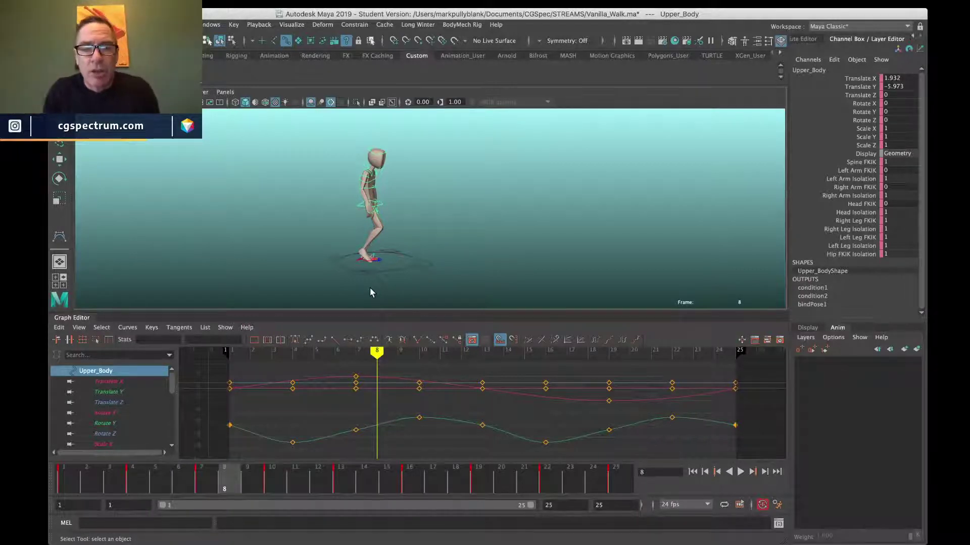
Step: Clear the object selection, then collapse and restore the selection mask icons
click(314, 175)
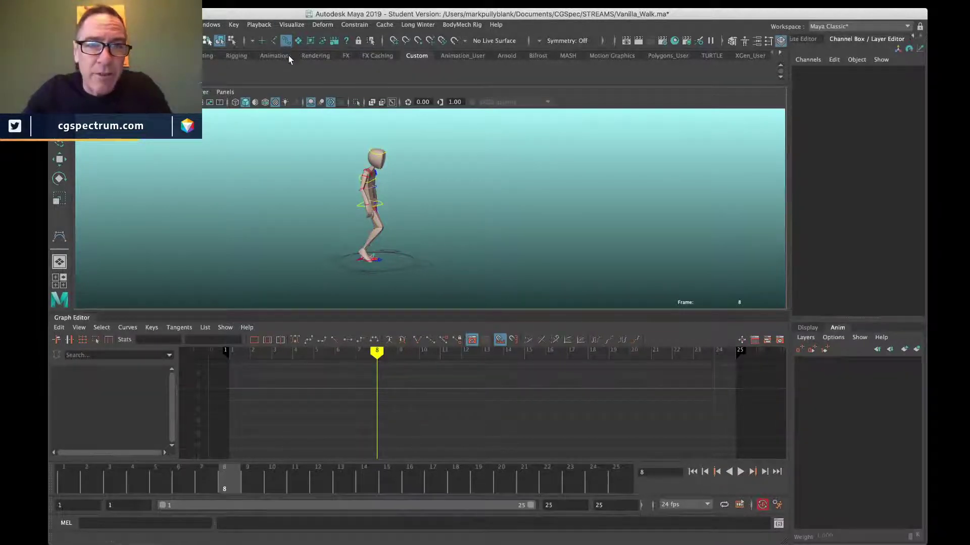
scroll(277, 164, down, 2)
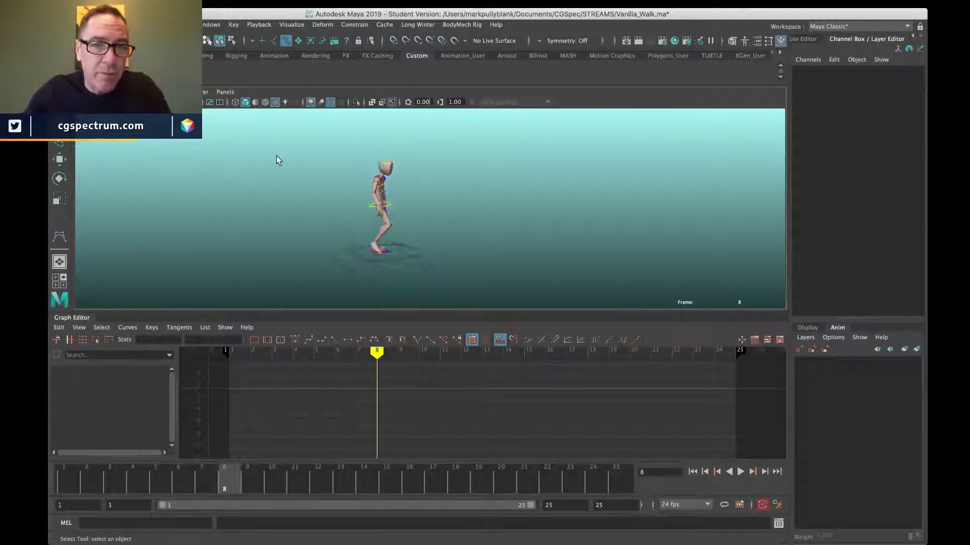
click(252, 41)
click(246, 38)
click(243, 38)
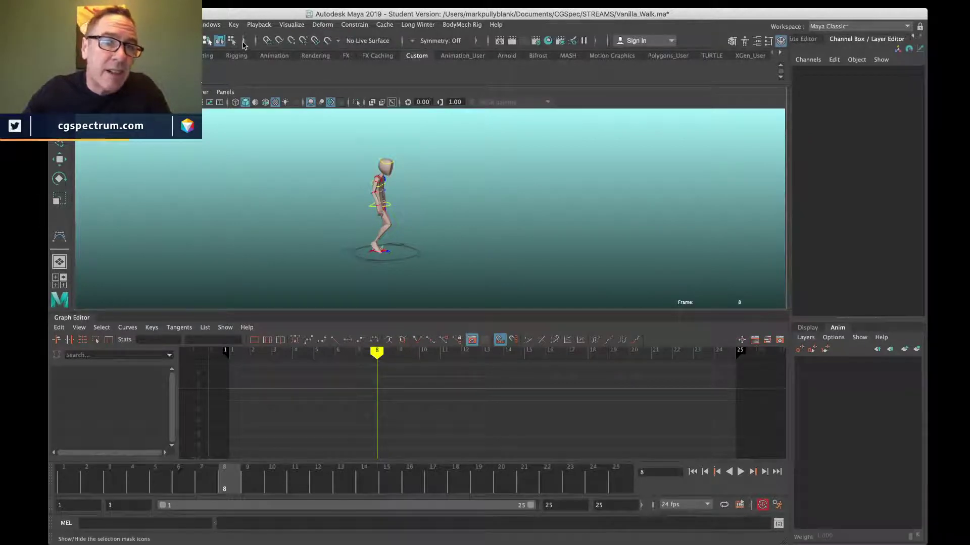
click(244, 44)
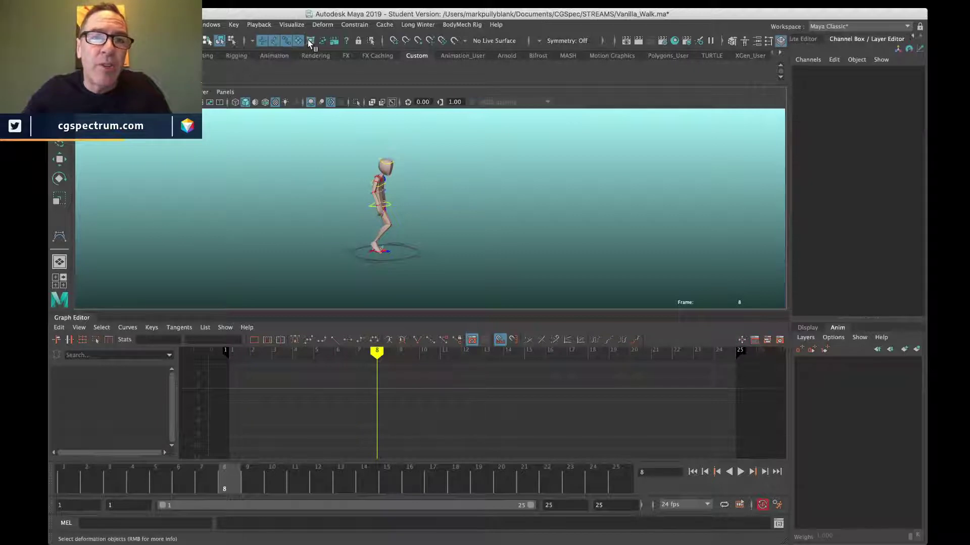
Step: Restrict the selection mask to curves and select all of the character's rig controls
click(325, 40)
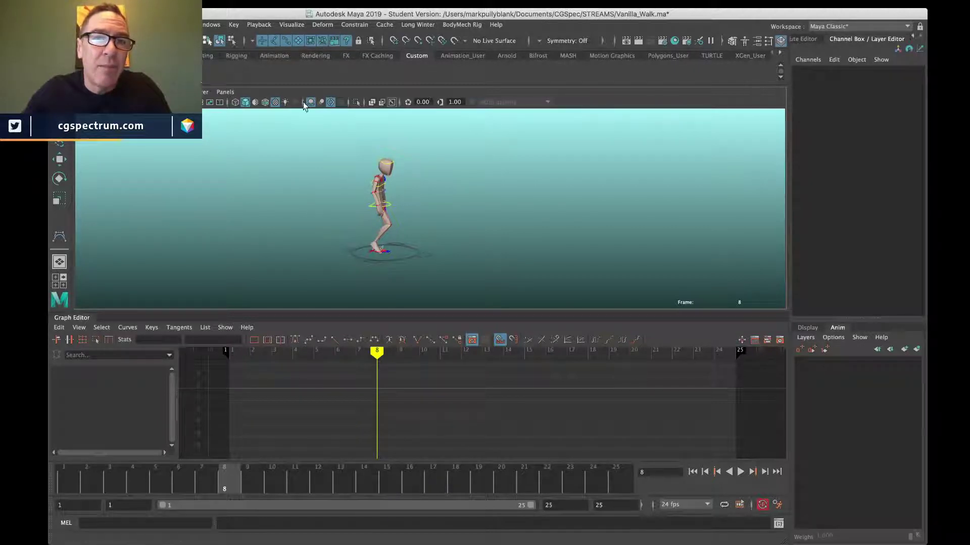
click(263, 41)
click(274, 40)
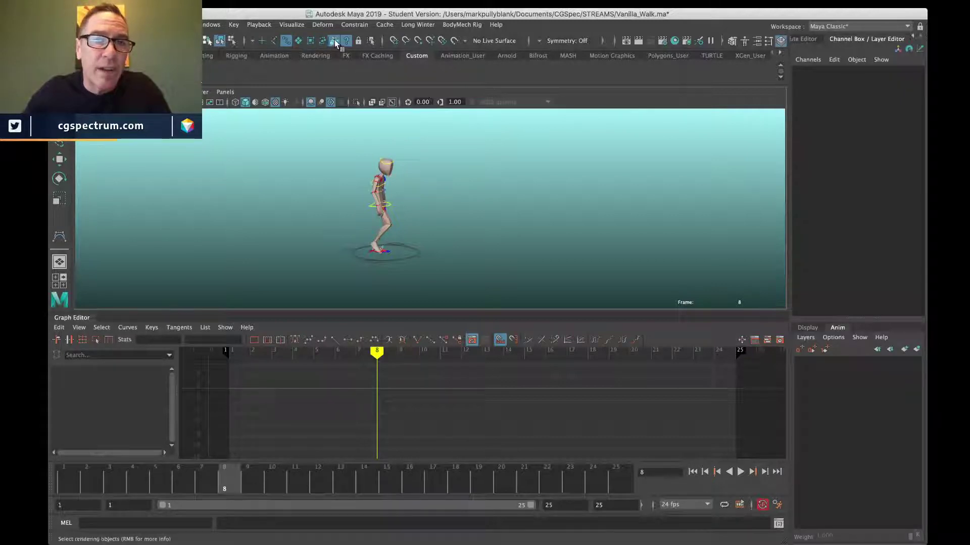
drag(278, 178, 677, 305)
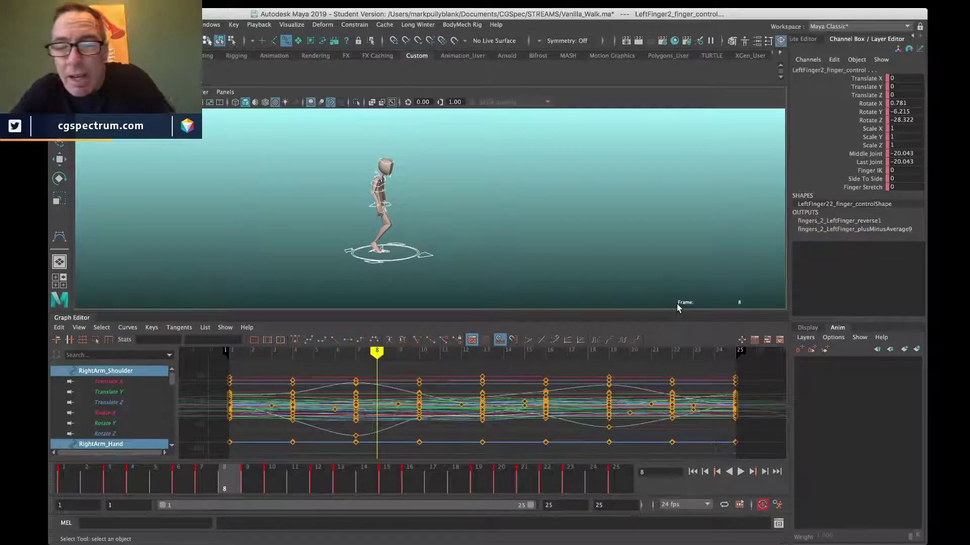
Step: Set the post infinity of all the selected controls' animation curves to Cycle
click(125, 329)
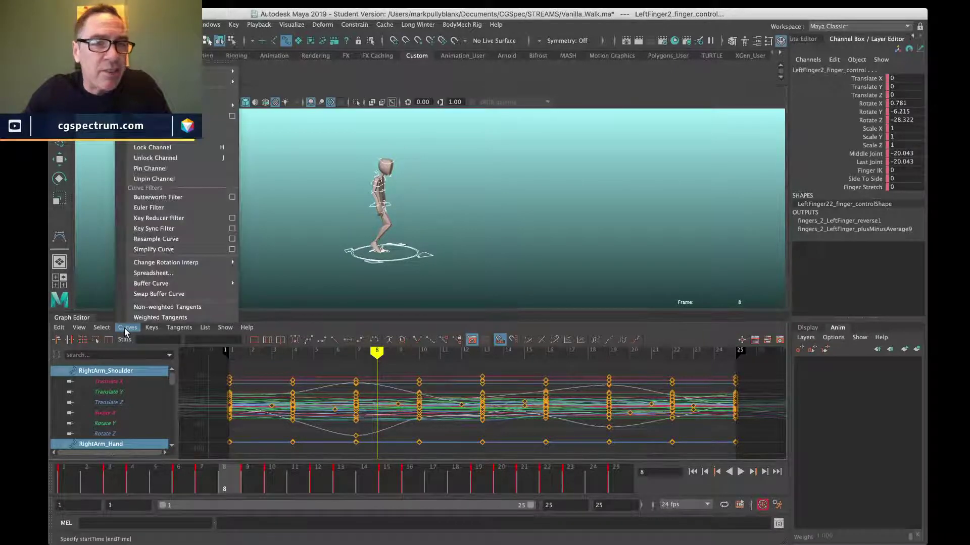
mouse_move(222, 82)
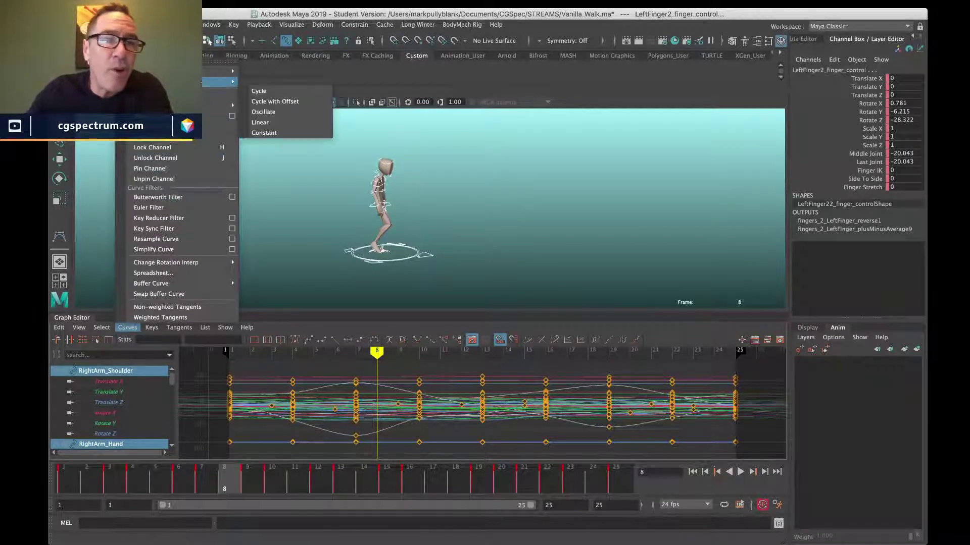
click(274, 92)
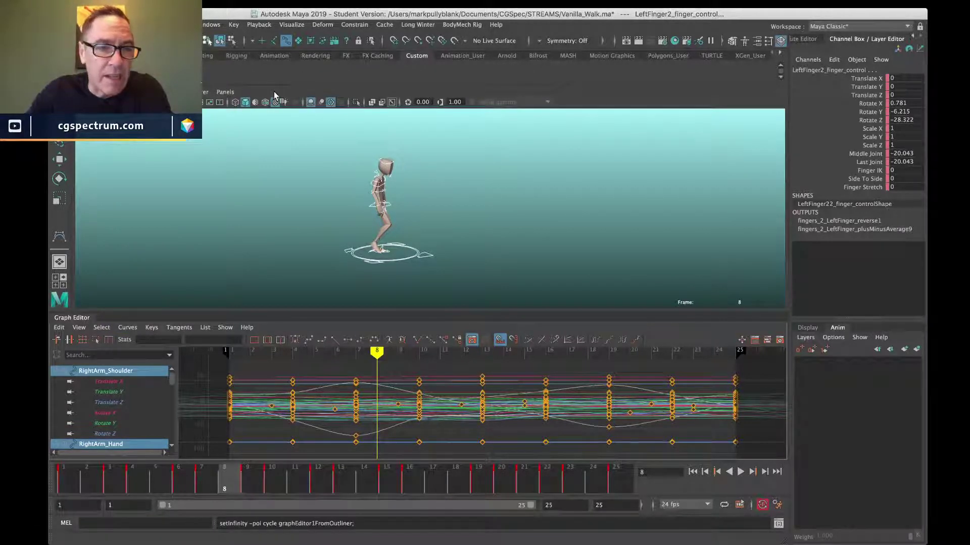
Step: Check that infinity display is enabled and examine the repeating animation curves beyond frame 25
click(79, 330)
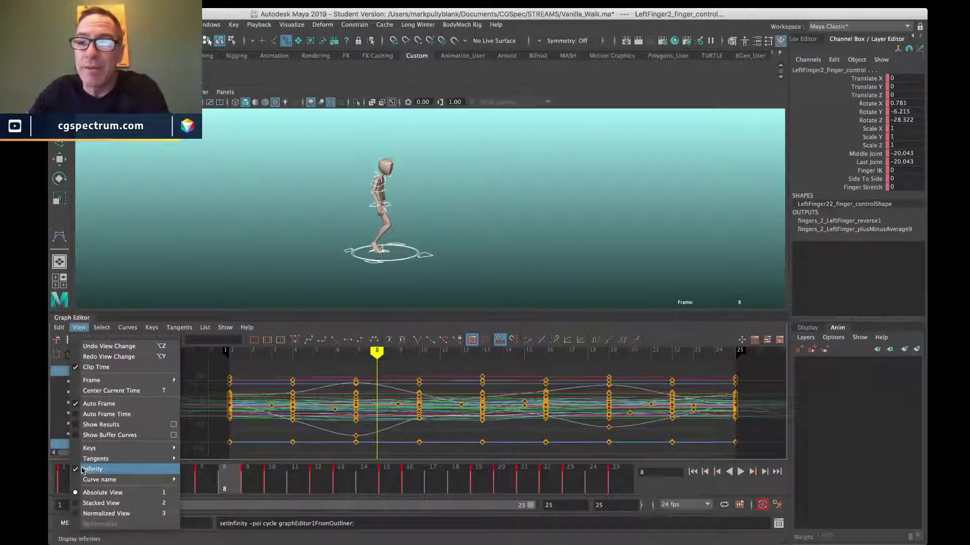
click(722, 383)
scroll(485, 409, down, 5)
drag(388, 385, 726, 467)
scroll(639, 413, down, 5)
scroll(640, 413, up, 3)
Step: Extend the playback range to end at frame 250
click(566, 506)
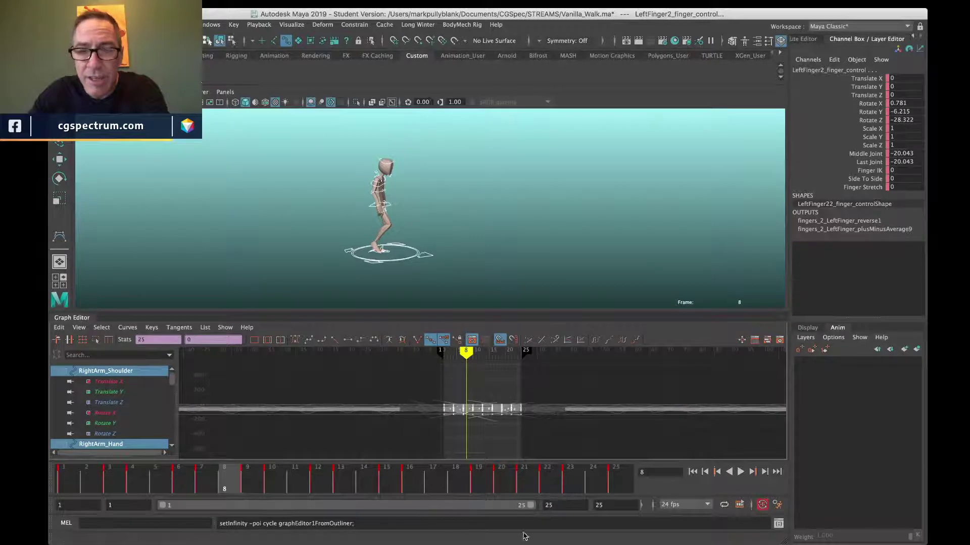
text(0)
key(Return)
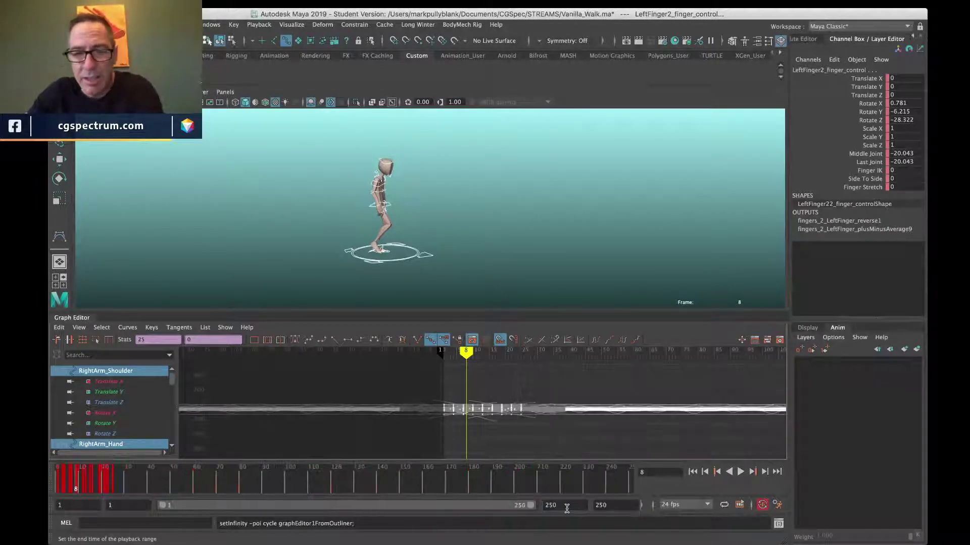
Step: Play the cycled walk from frame 1 across the extended range and stop playback
key(alt+shift+v)
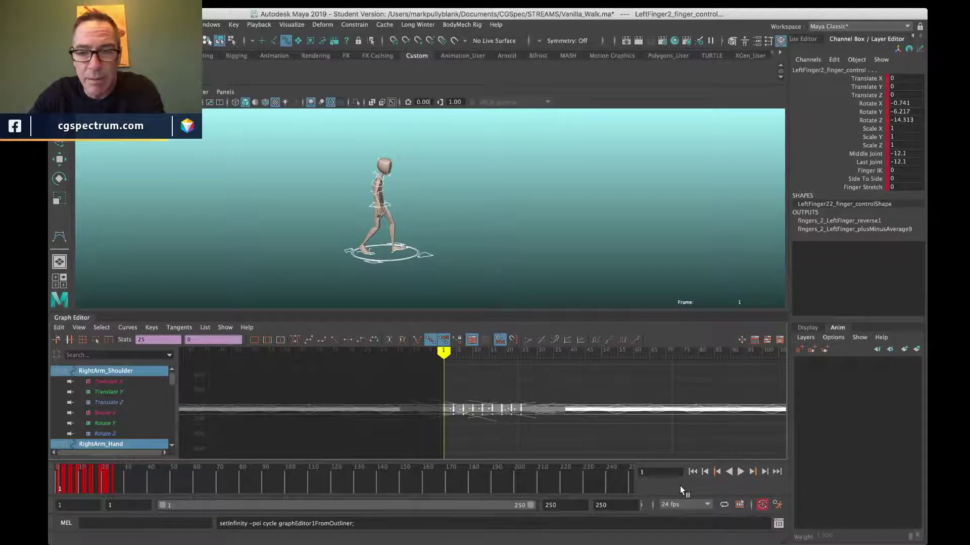
click(740, 473)
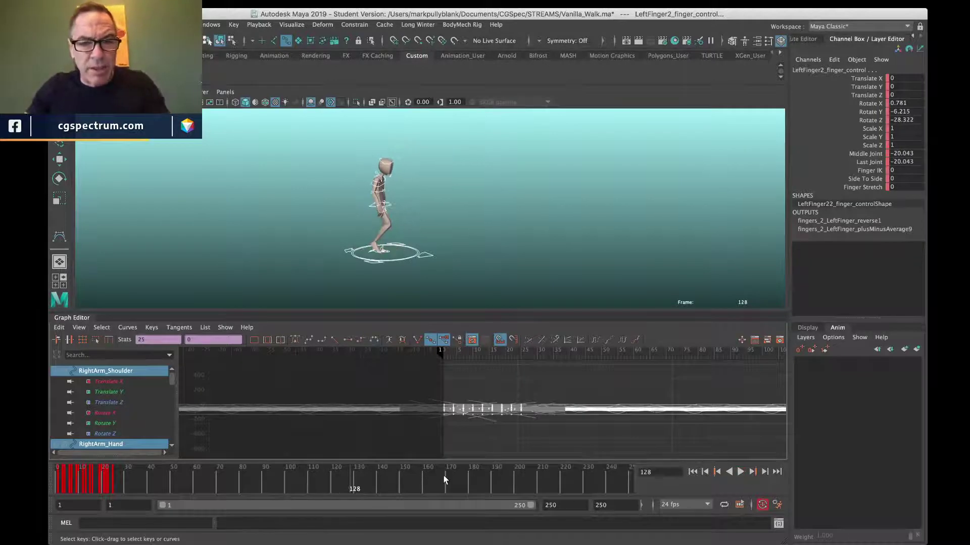
key(Escape)
Step: Set a key on all selected controls at frame 130 and undo it
drag(313, 477, 357, 480)
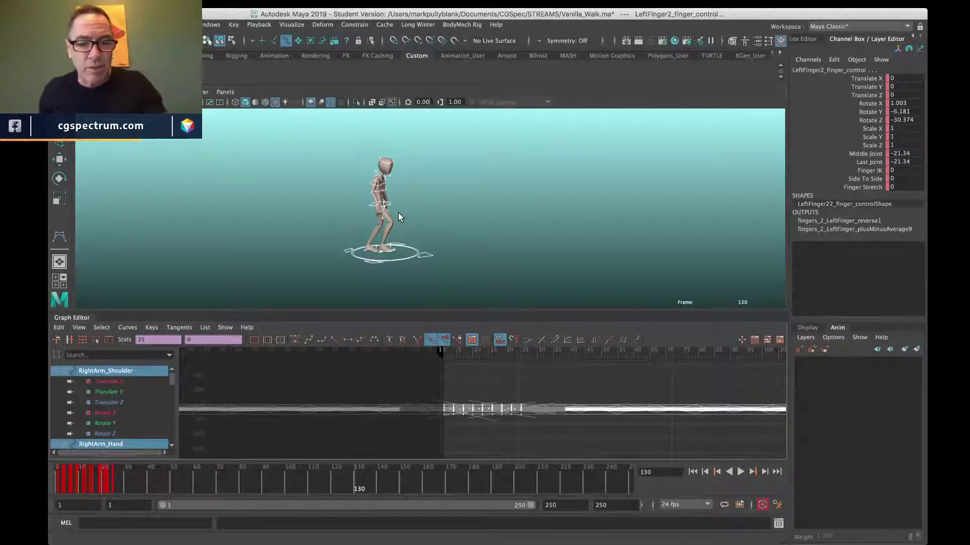
key(ctrl+a)
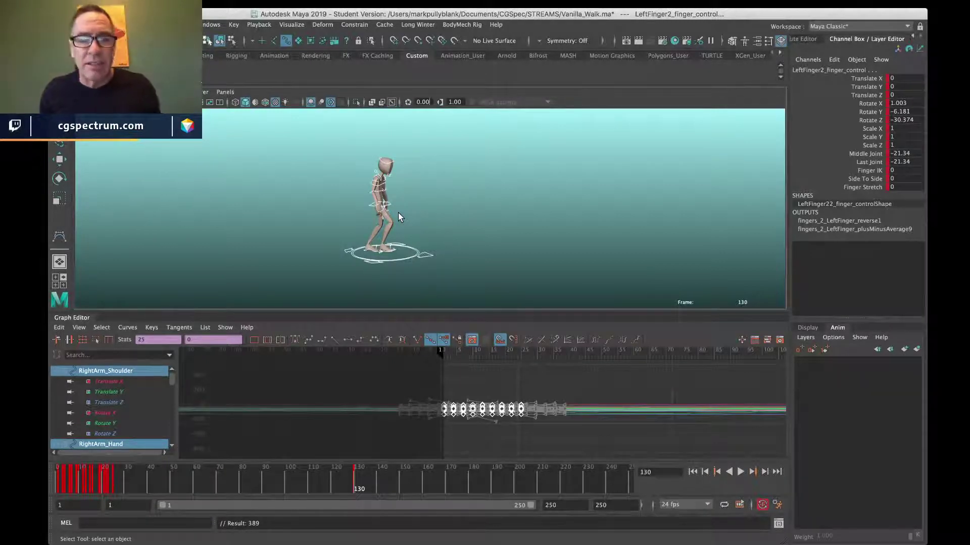
key(ctrl+z)
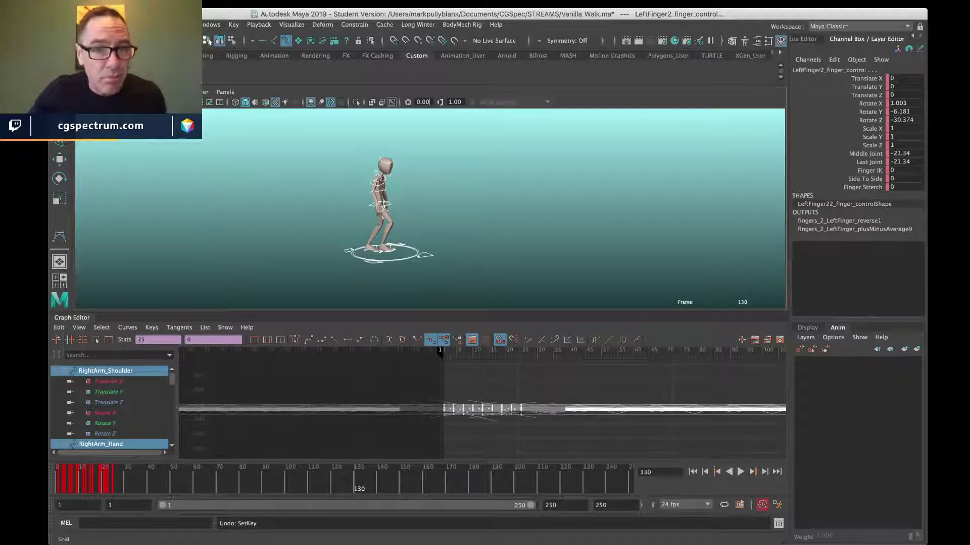
Step: Bake all keyable channels of the selected controls over the time slider range, sampling by 3 frames
click(84, 25)
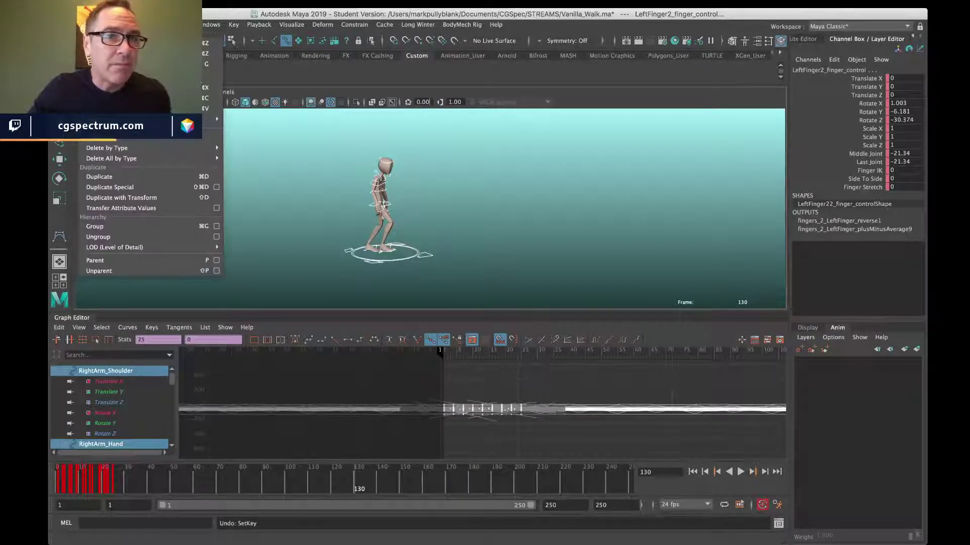
mouse_move(212, 120)
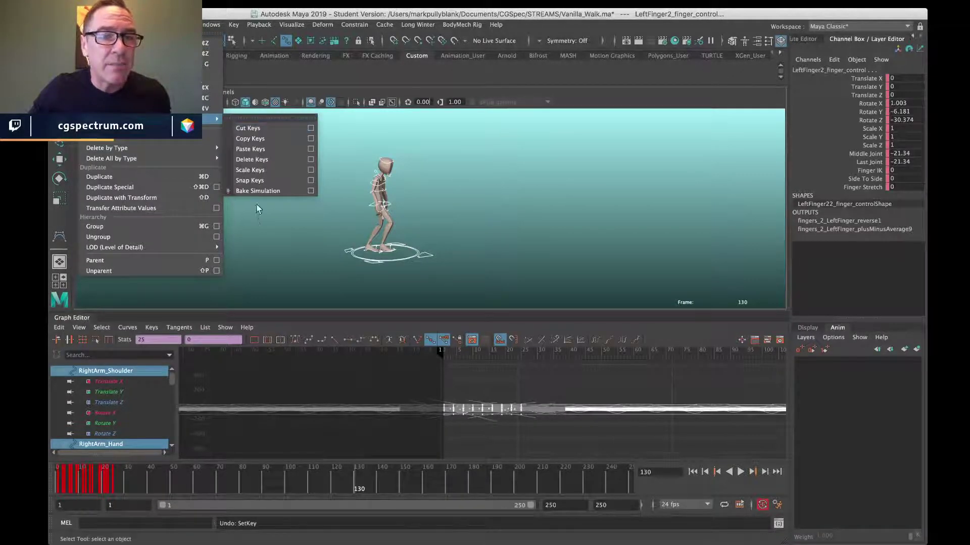
click(312, 192)
drag(769, 250, 628, 147)
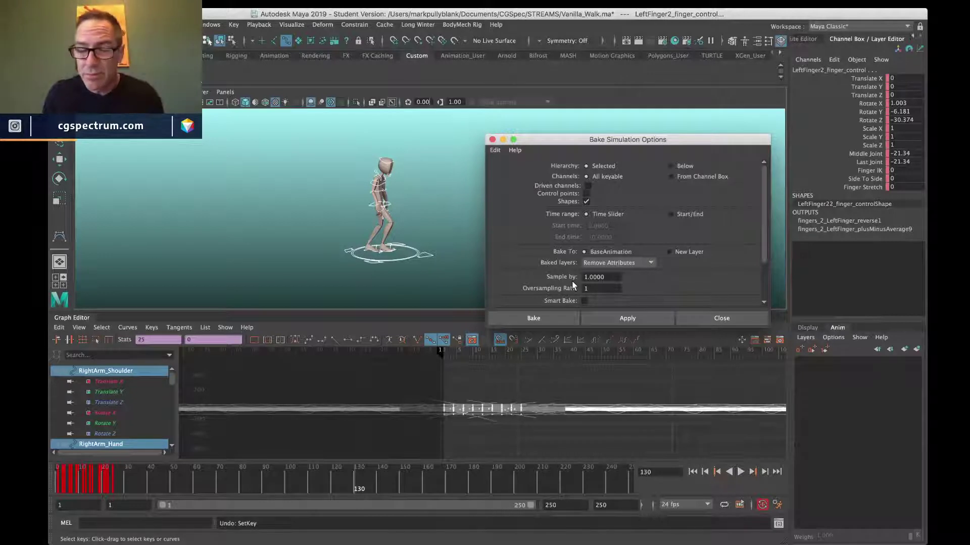
double_click(615, 276)
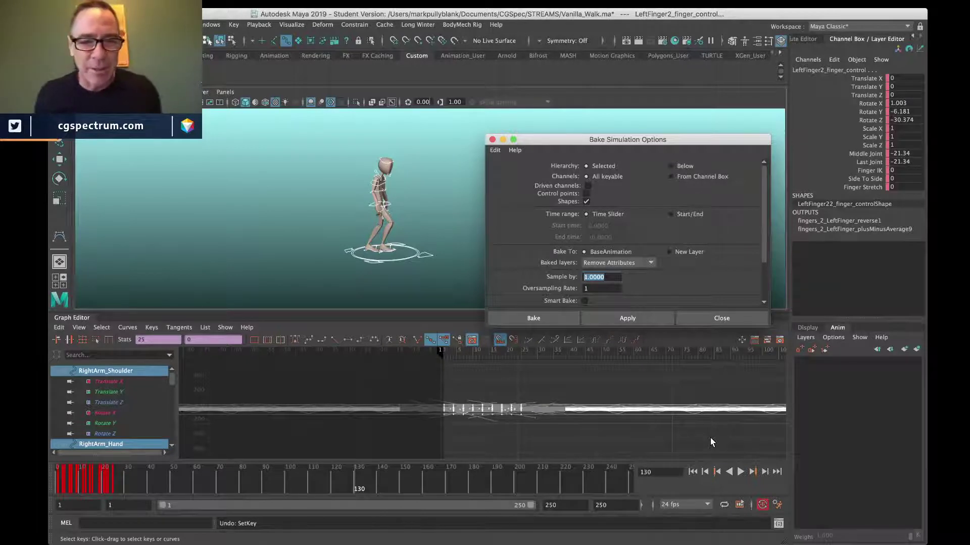
text(3)
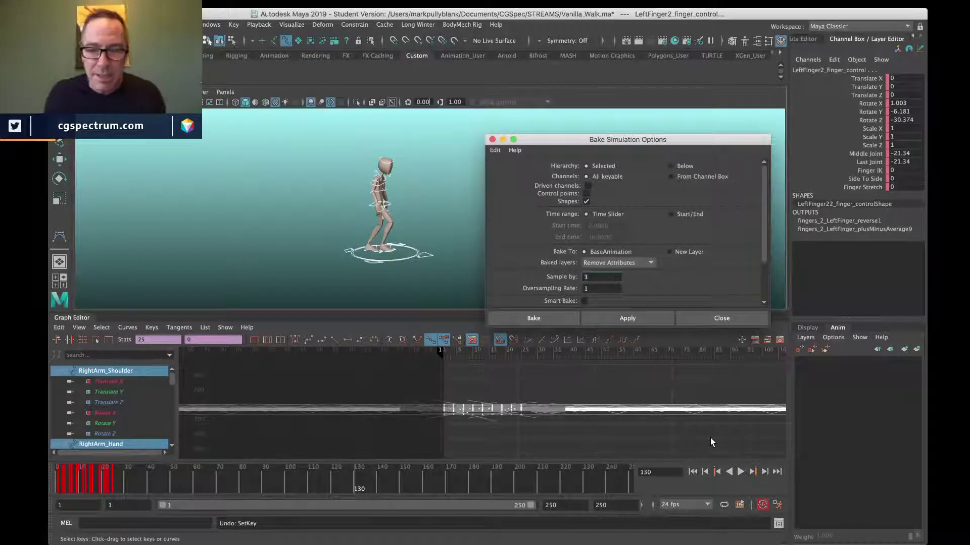
key(Return)
click(669, 320)
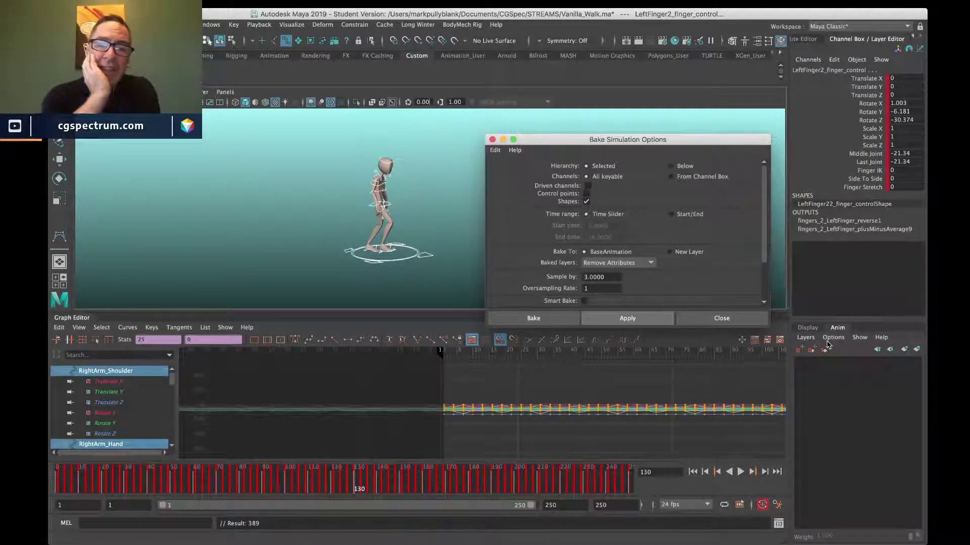
Step: Play the baked walk from frame 2 and stop playback
click(61, 486)
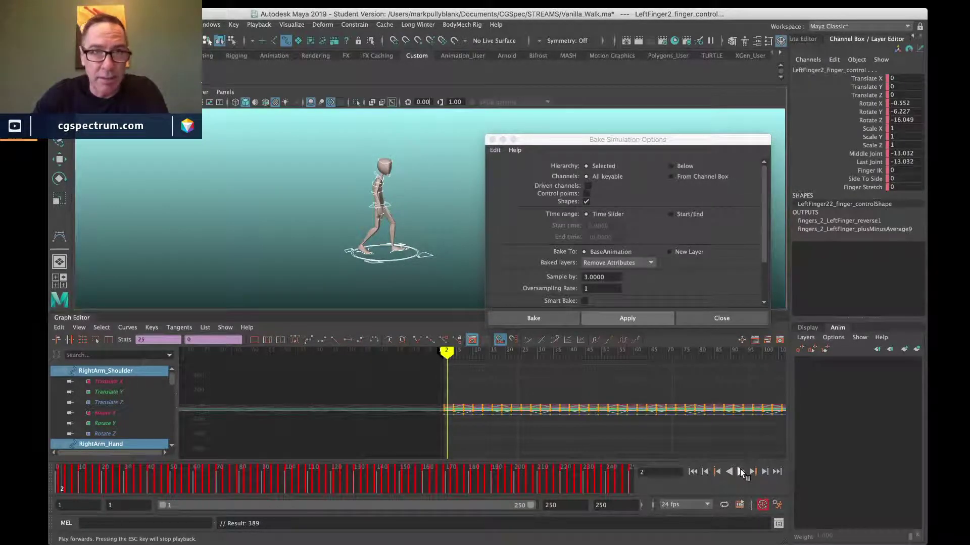
click(740, 470)
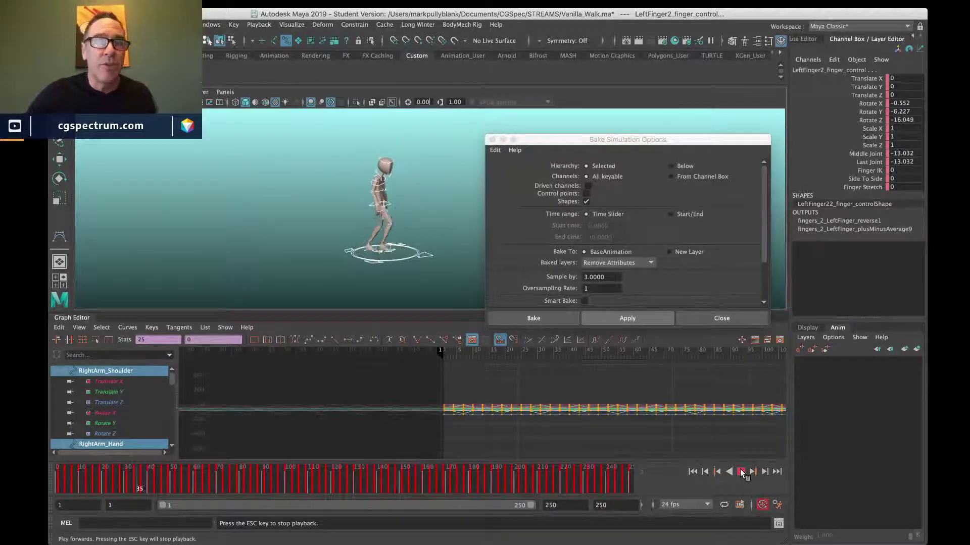
key(Escape)
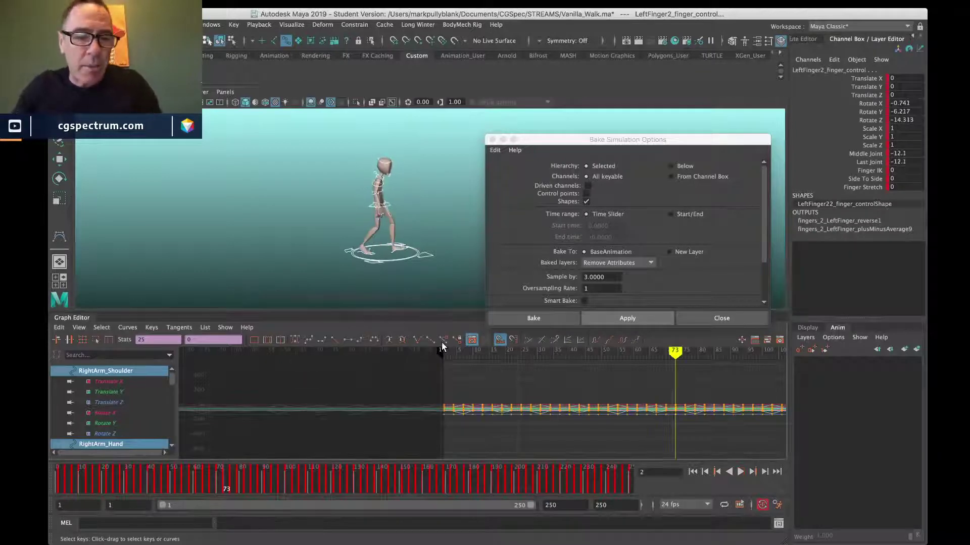
Step: Deselect all controls and close the Bake Simulation options
key(space)
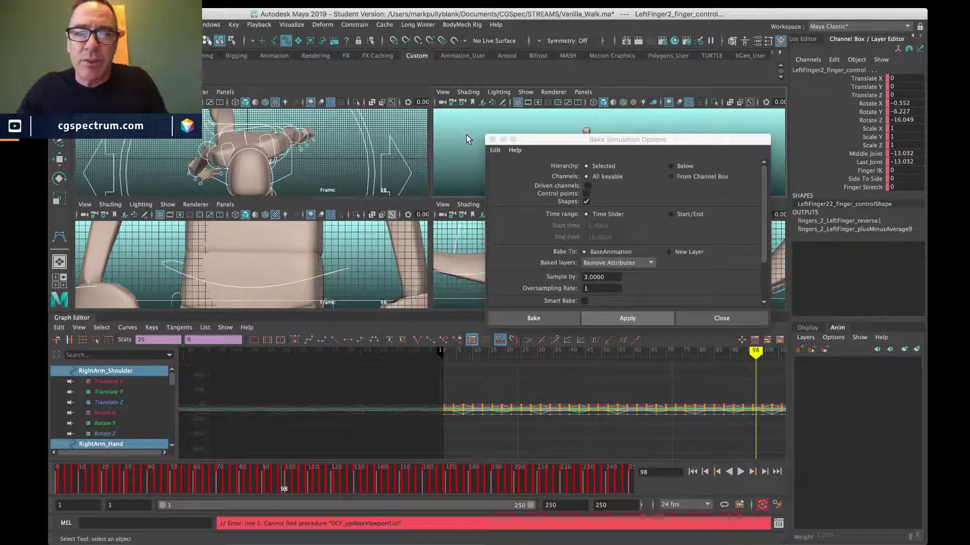
key(space)
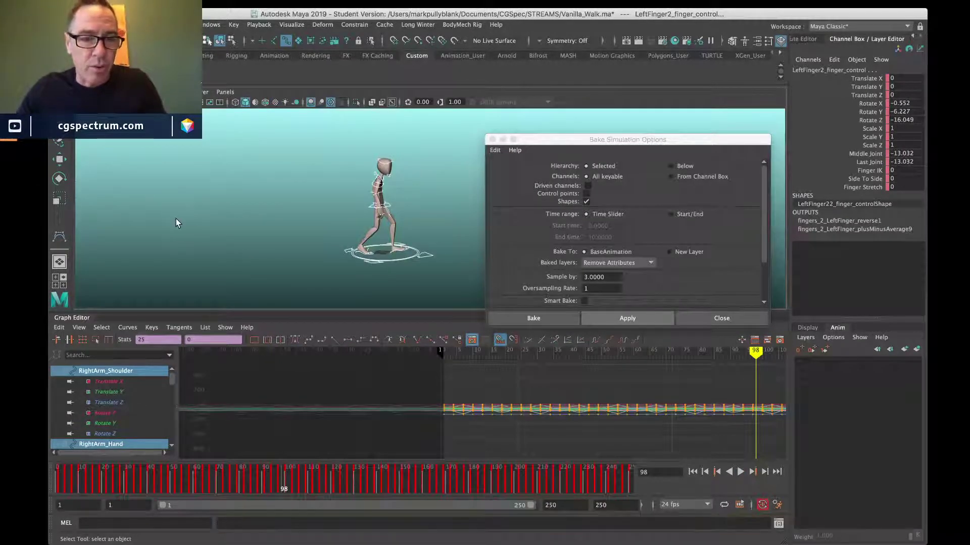
click(177, 219)
drag(493, 139, 568, 167)
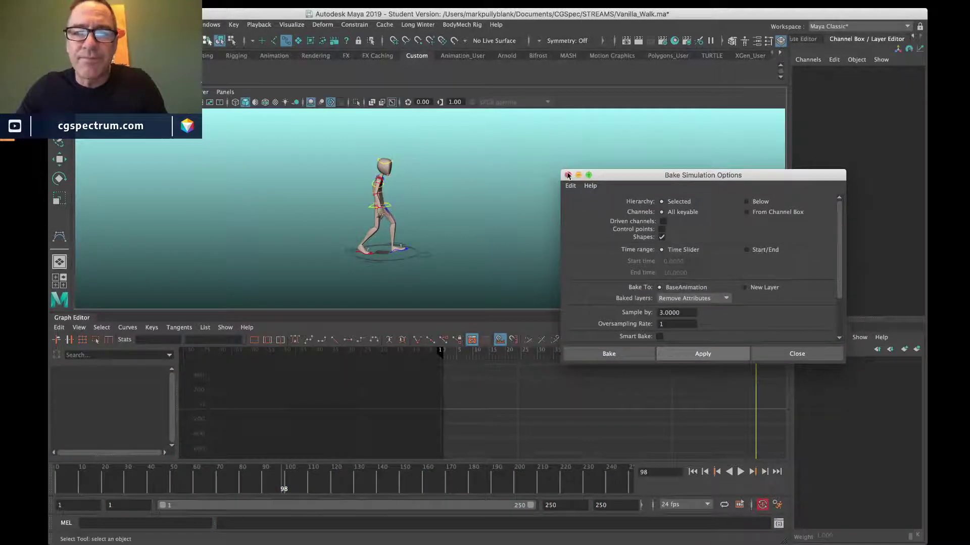
click(568, 175)
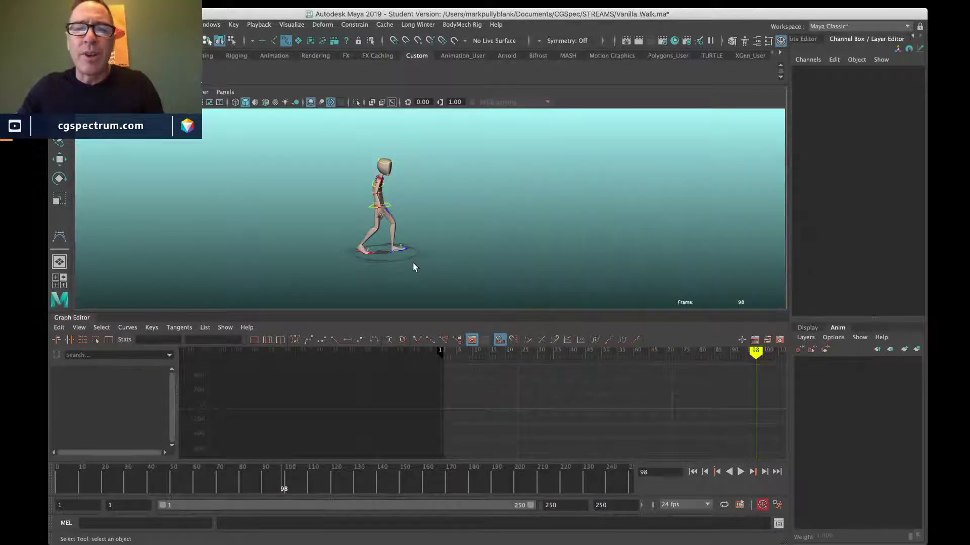
Step: Select the Character root control and go to frame 1 with the Move tool active
drag(426, 270, 423, 268)
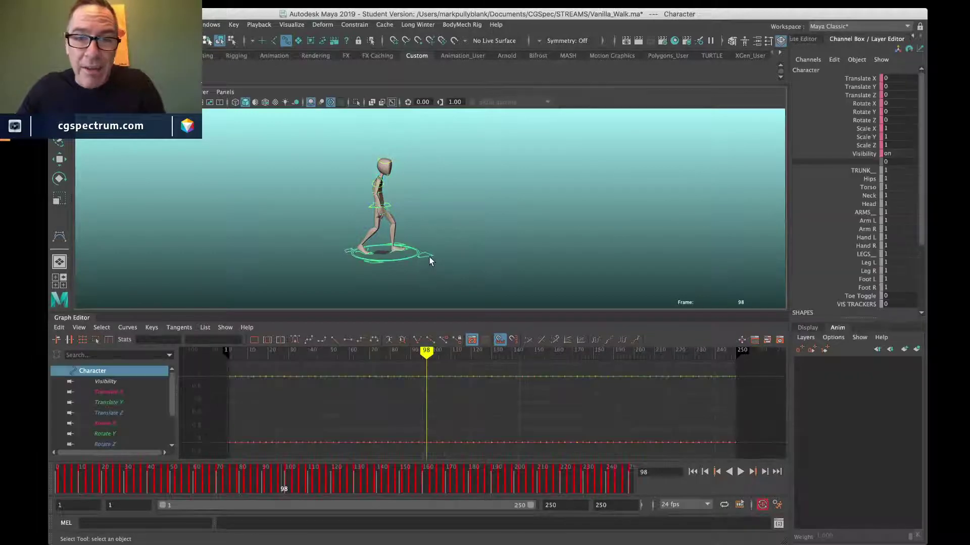
key(w)
click(58, 489)
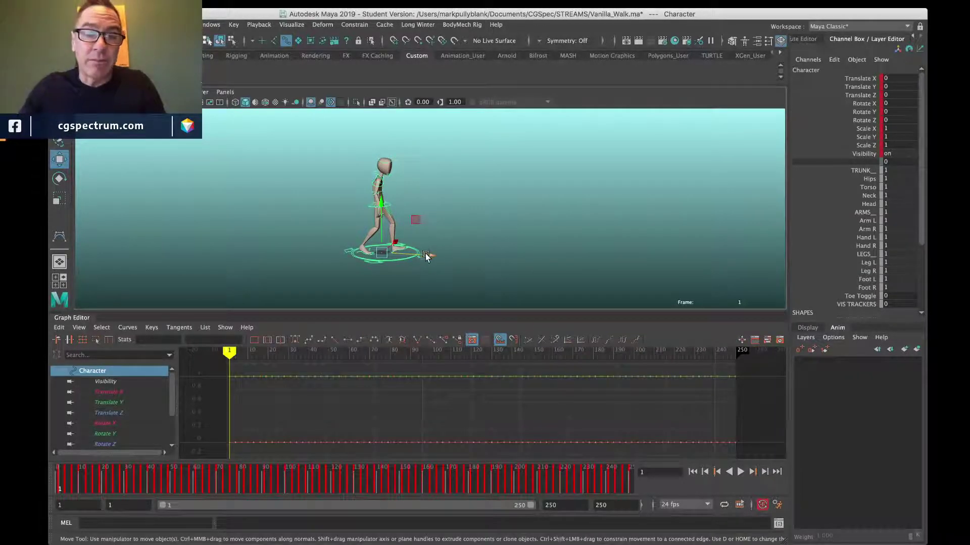
Step: Try moving the Character root control forward along Z at frame 1 and undo the moves
drag(427, 256, 717, 265)
drag(446, 259, 593, 264)
key(ctrl+z)
key(ctrl+z)
key(ctrl+z)
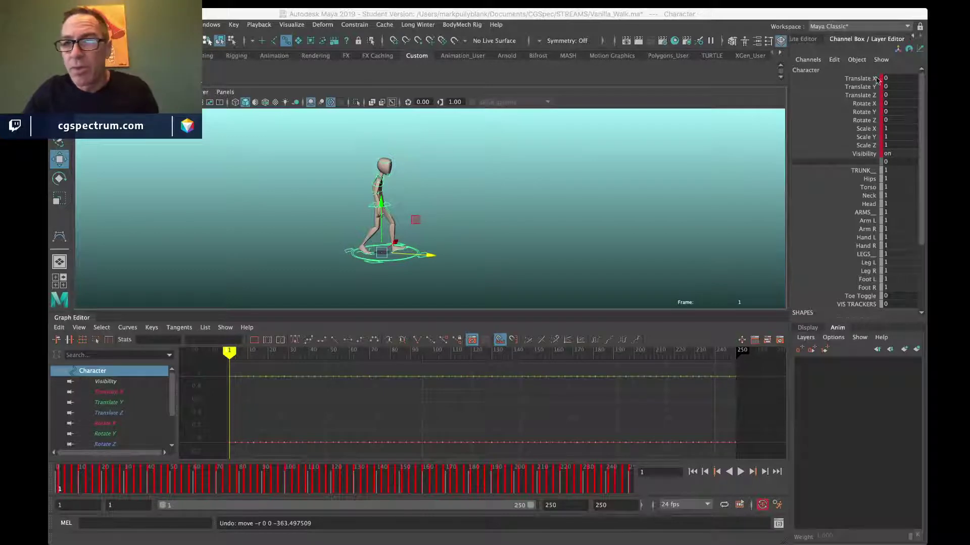
Step: Delete the baked keys from the Character control's Translate X through Visibility channels
drag(851, 80, 850, 155)
right_click(852, 115)
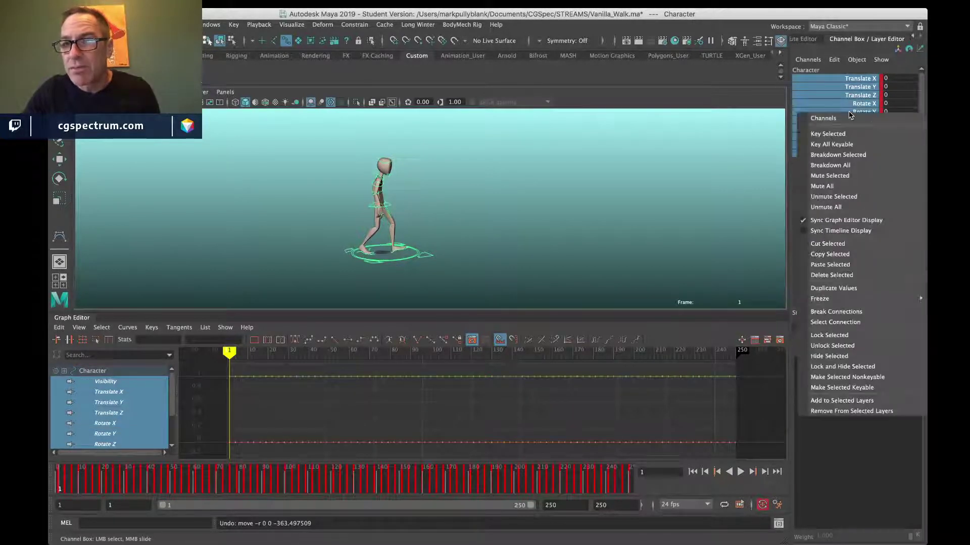
click(838, 277)
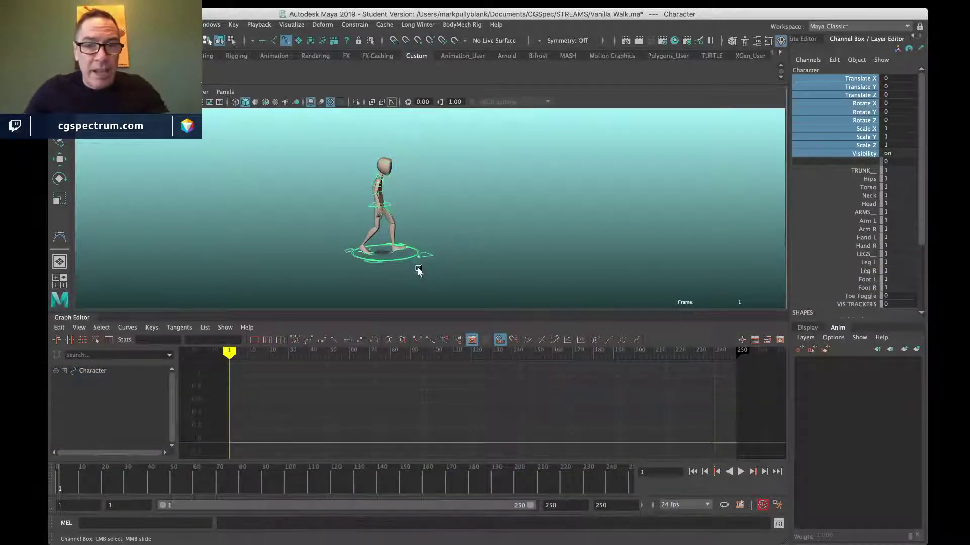
Step: Key the Character control at frame 1 and at frame 96, moved about 357 units in Z and rotated about 85 degrees in Y
key(s)
drag(49, 484, 279, 484)
key(w)
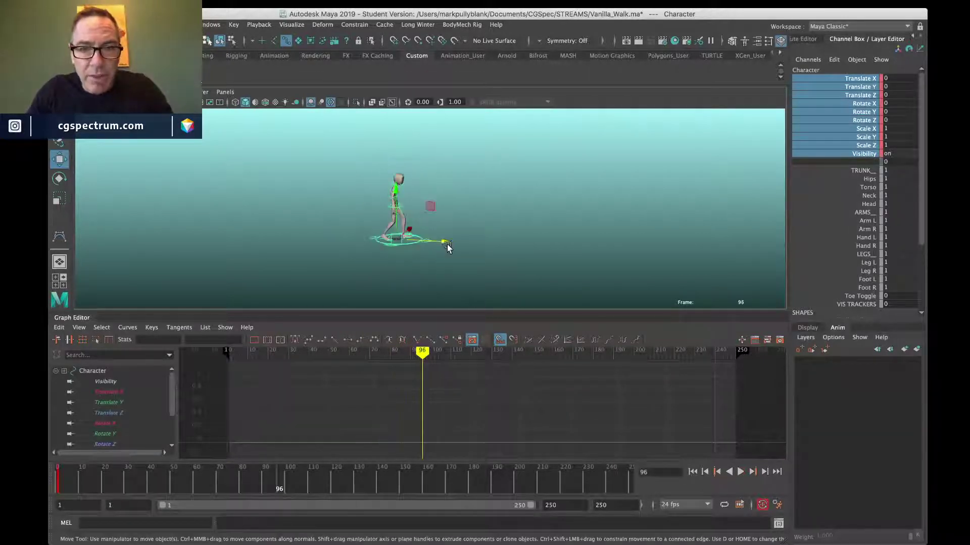
drag(443, 247, 582, 248)
key(s)
key(e)
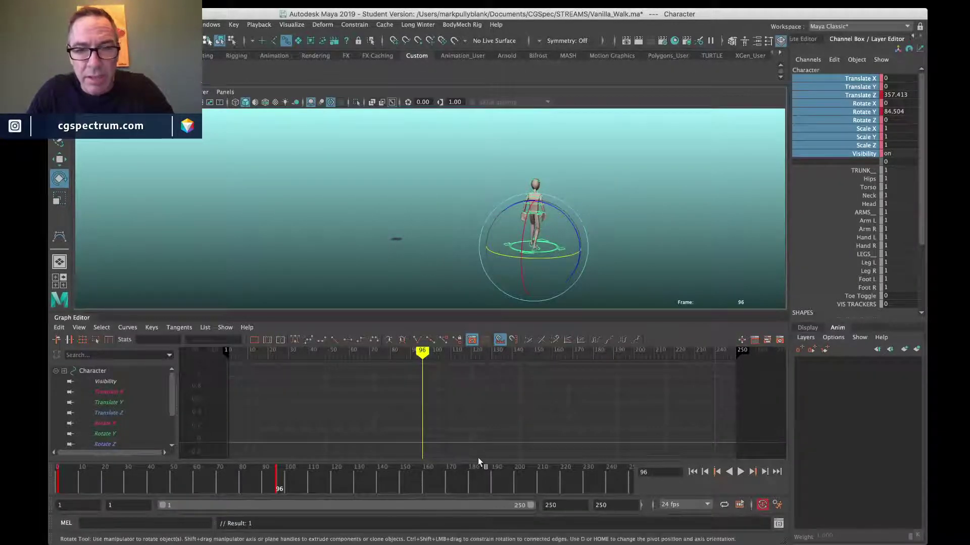
Step: Move the Character control about 316 units in X at frame 157 and key it
click(421, 480)
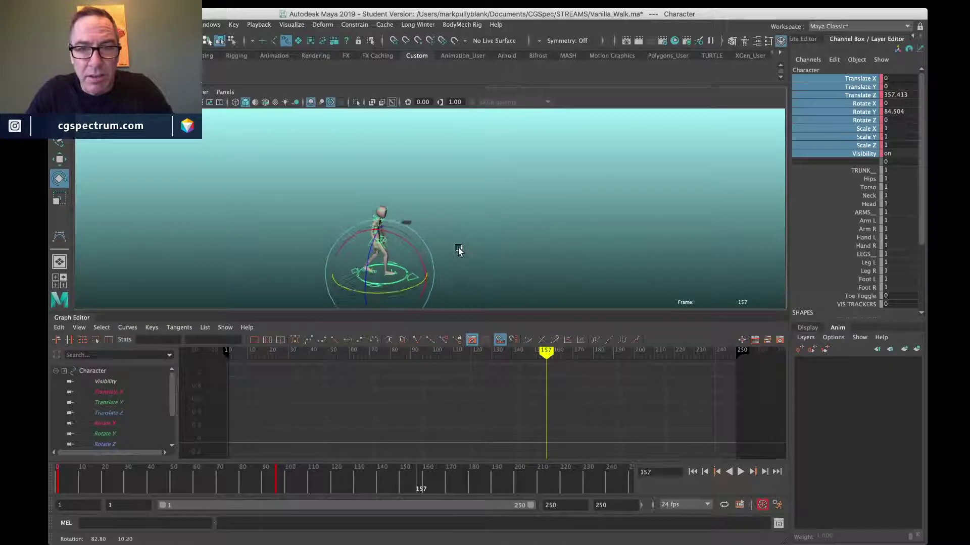
key(w)
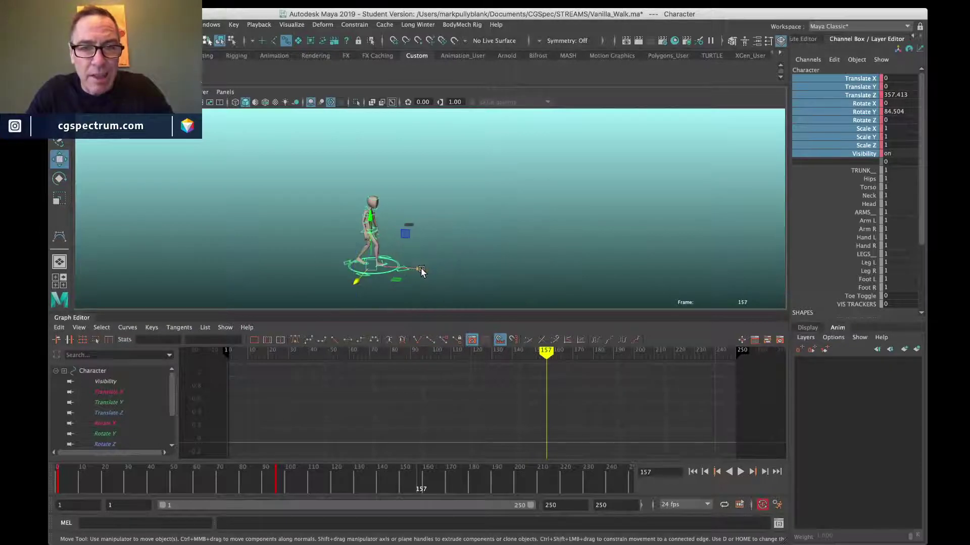
drag(407, 271, 546, 299)
key(s)
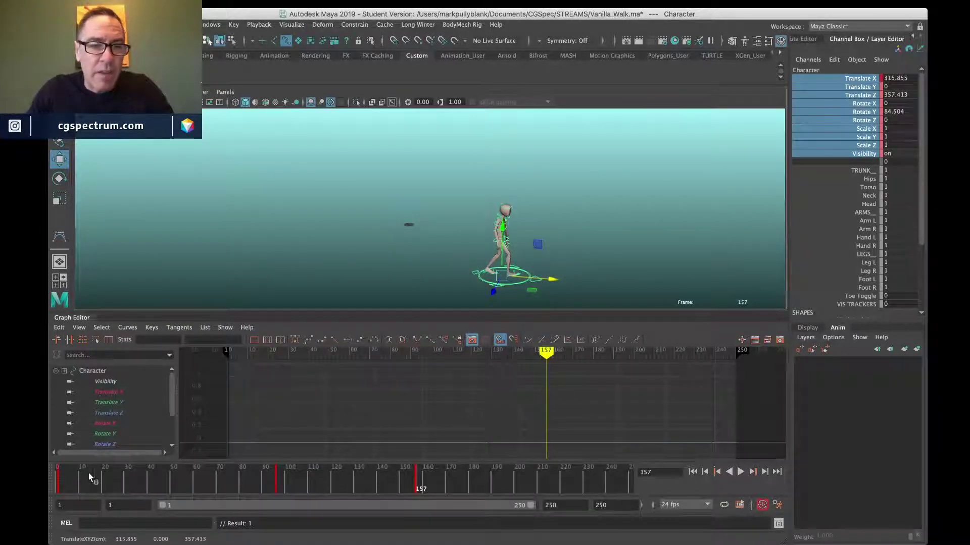
Step: Scrub the animation up to frame 100 and back to frame 94 to examine how the character travels and turns
drag(80, 481, 214, 480)
alt+drag(408, 277, 479, 290)
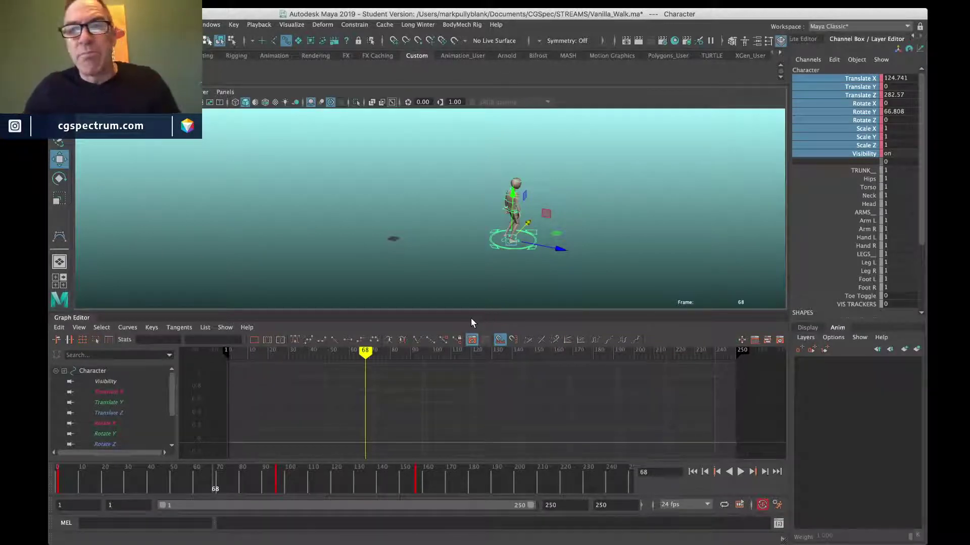
drag(217, 489, 291, 487)
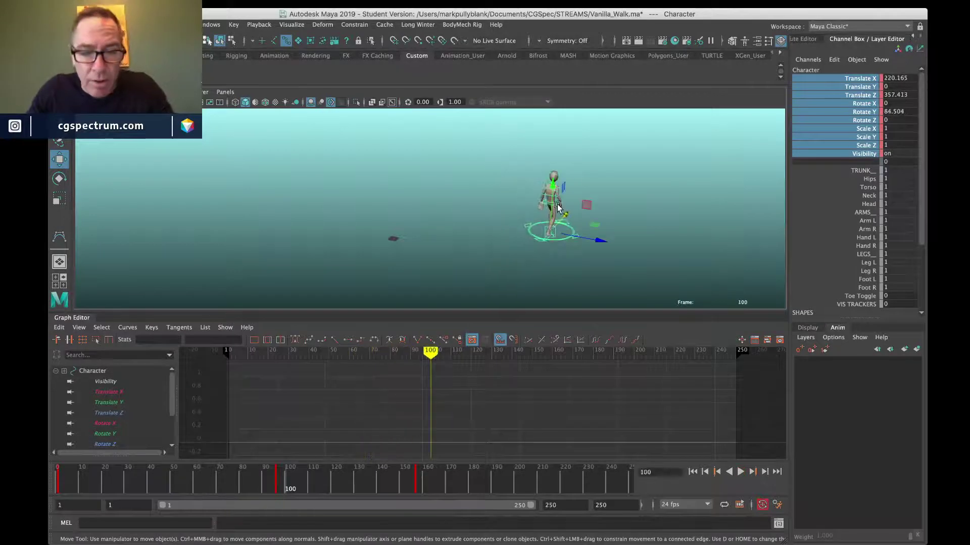
drag(561, 214, 528, 207)
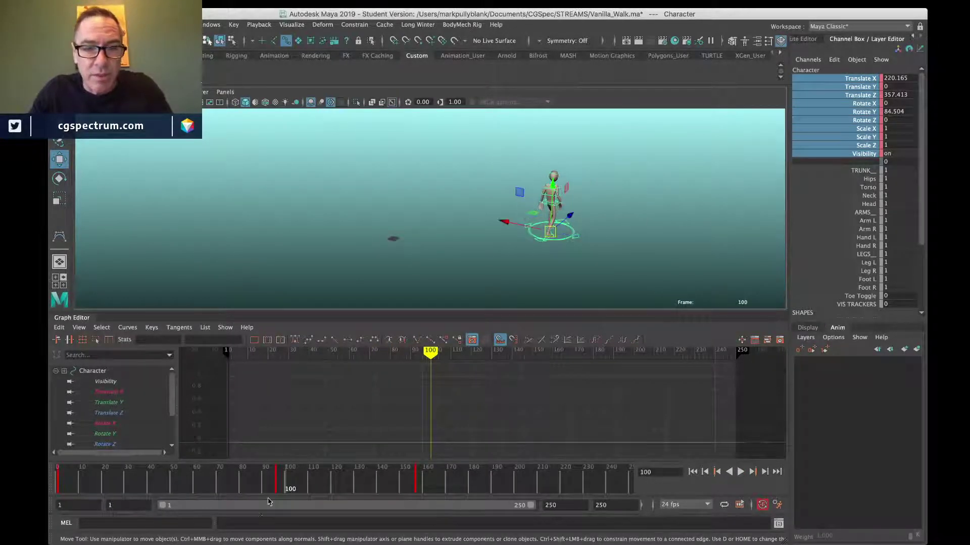
mouse_move(290, 478)
mouse_down()
mouse_move(183, 475)
mouse_move(275, 479)
mouse_up()
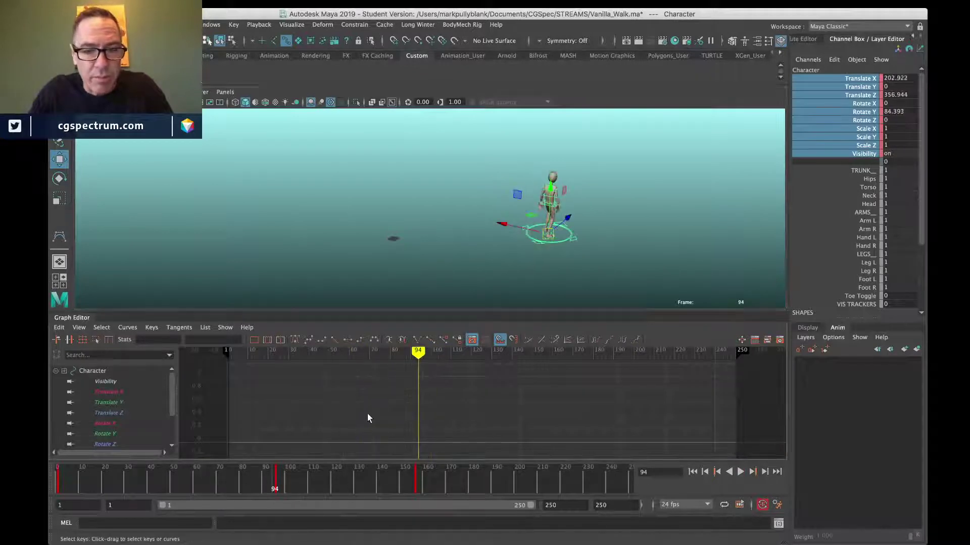
Step: Reselect the Character control and examine its Translate Z and Translate X animation curves
click(395, 272)
click(568, 240)
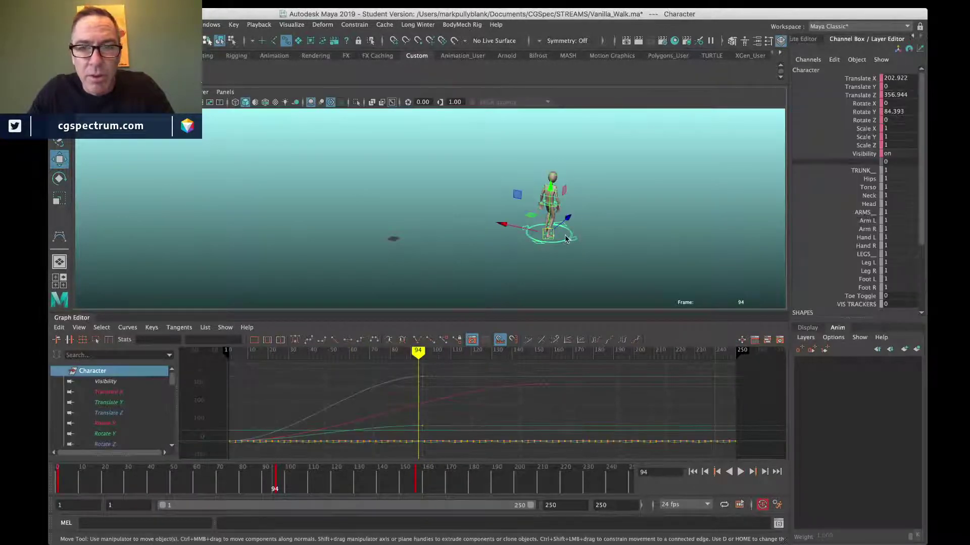
drag(566, 236, 528, 236)
drag(515, 360, 339, 440)
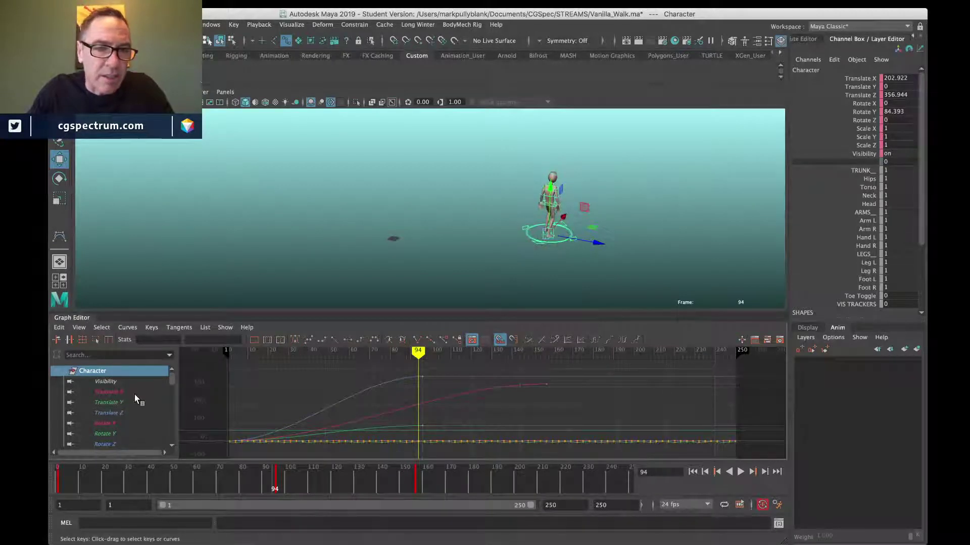
click(114, 413)
click(119, 393)
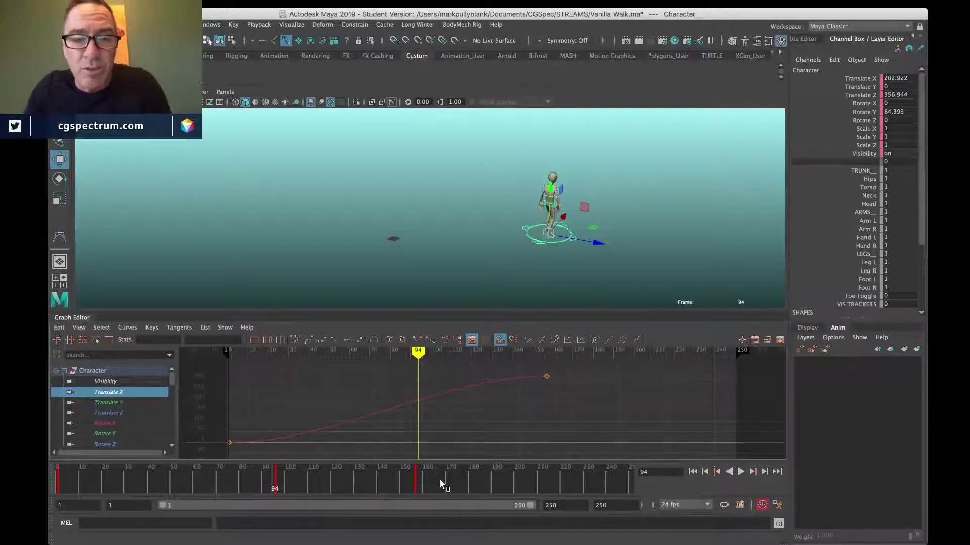
Step: Delete the Character control's travel and turn keys from its Translate X through Visibility channels
drag(845, 78, 860, 150)
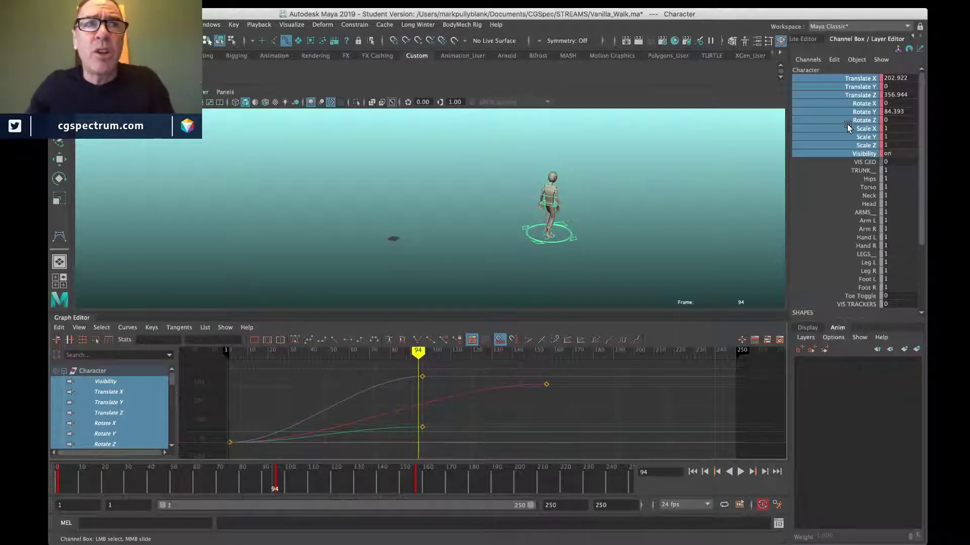
right_click(847, 126)
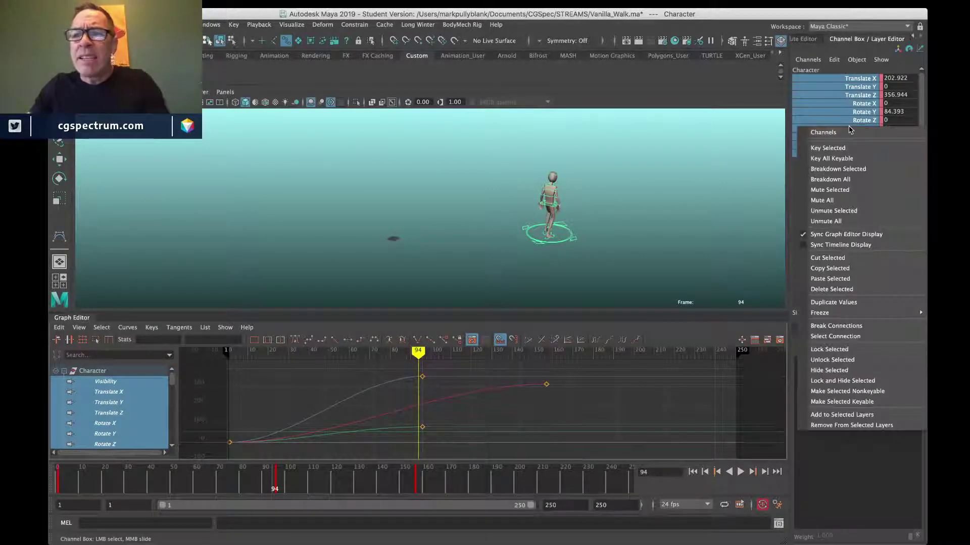
click(843, 288)
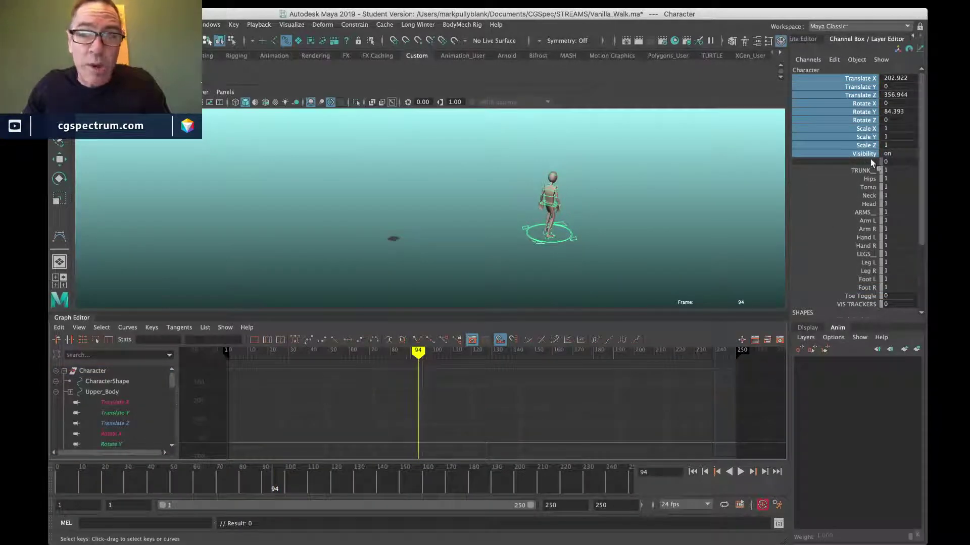
Step: Return to frame 1 and set the Character control's Translate X, Y, Z and Rotate X, Y values to 0
key(alt+shift+v)
drag(896, 78, 897, 107)
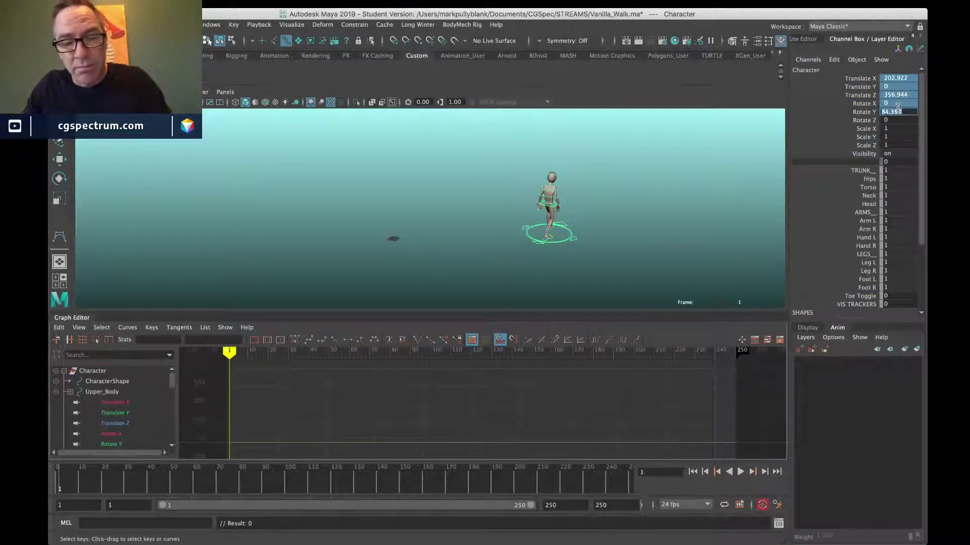
text(0)
key(Return)
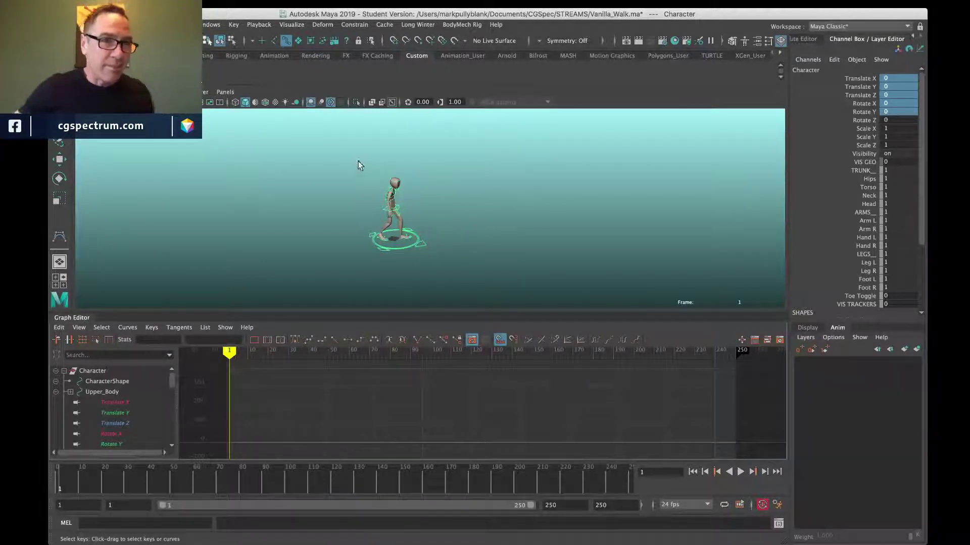
Step: Try to draw a large looping path around the character on the ground with the CV Curve Tool
click(94, 24)
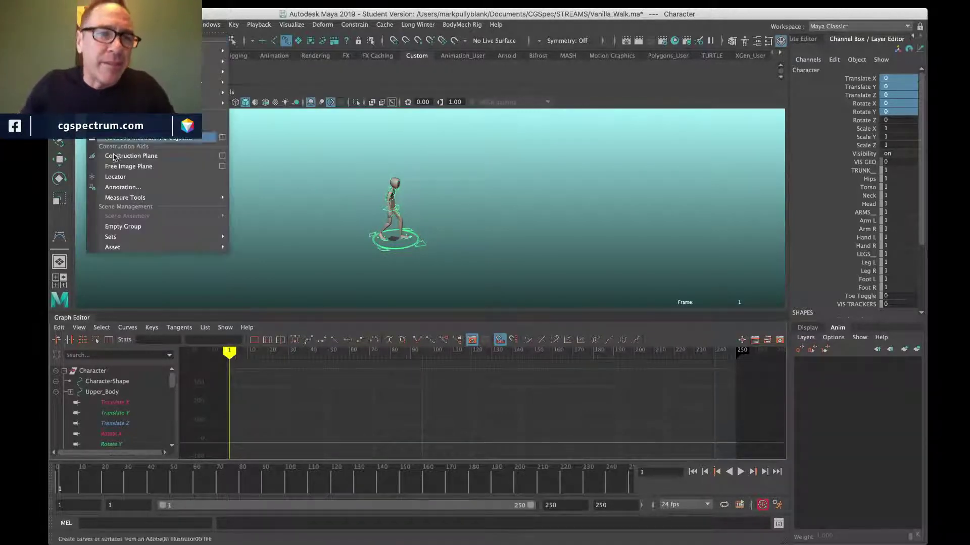
mouse_move(212, 102)
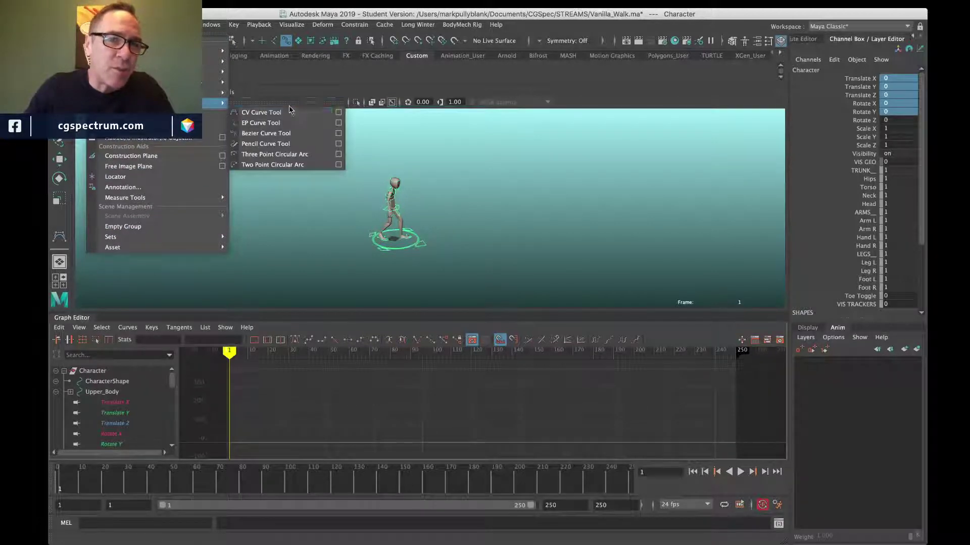
click(261, 112)
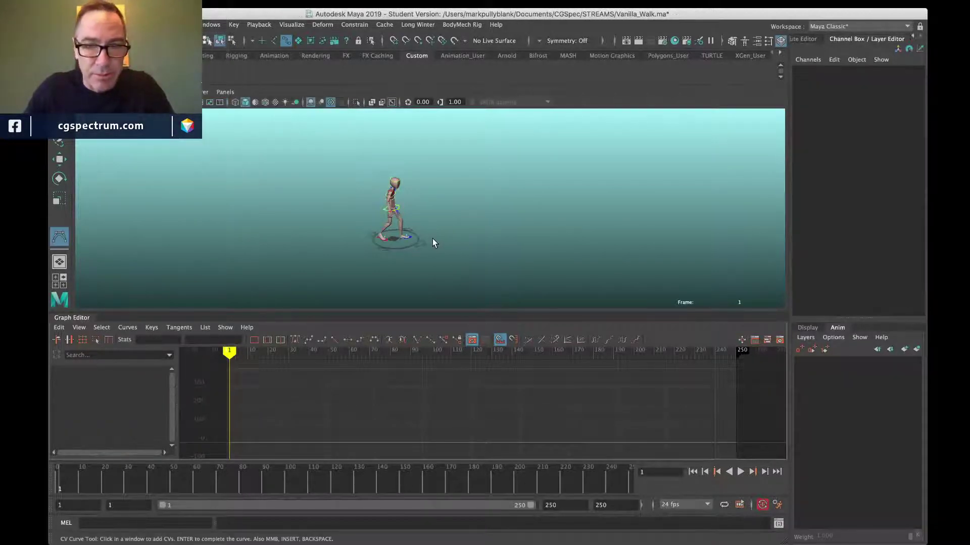
alt+right_drag(429, 253, 353, 273)
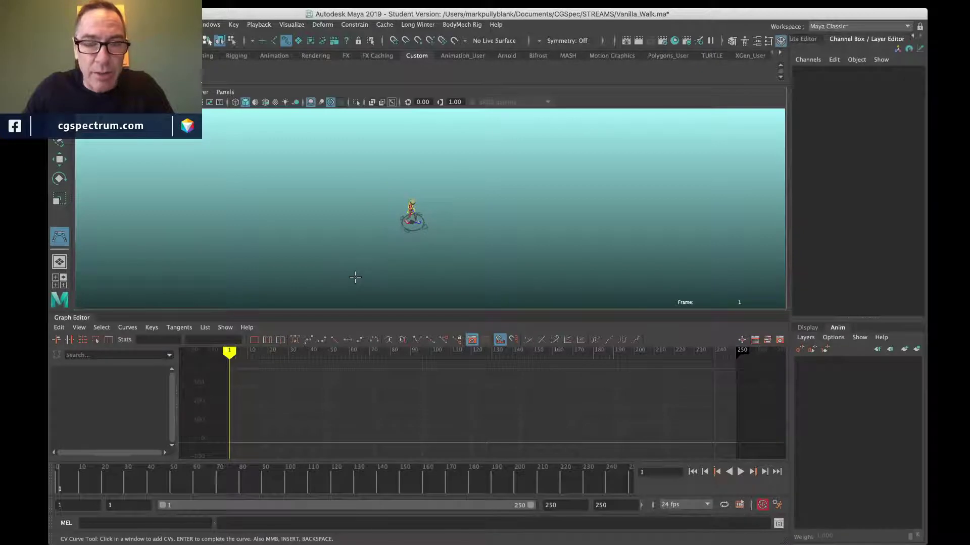
click(355, 277)
click(413, 284)
click(511, 272)
click(553, 239)
click(568, 193)
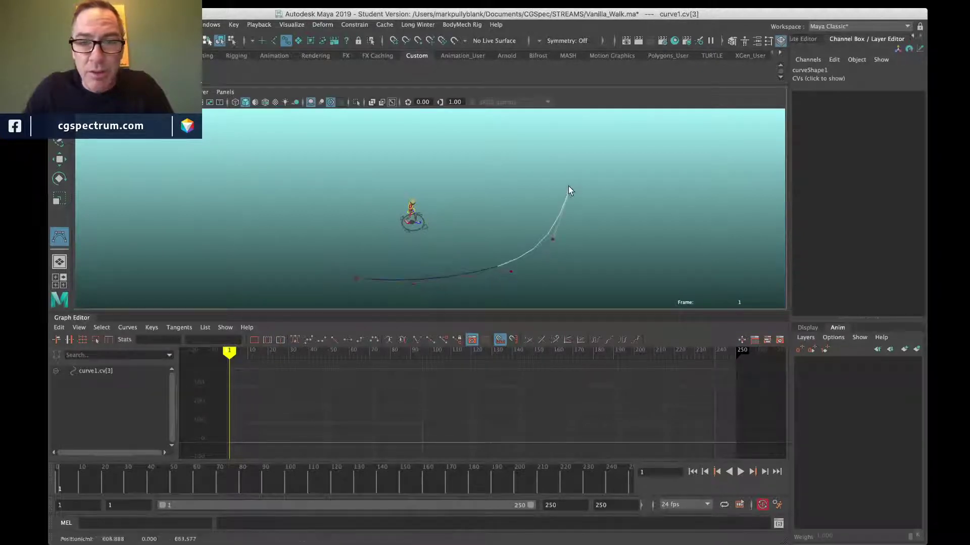
click(552, 144)
click(498, 128)
click(427, 128)
click(360, 133)
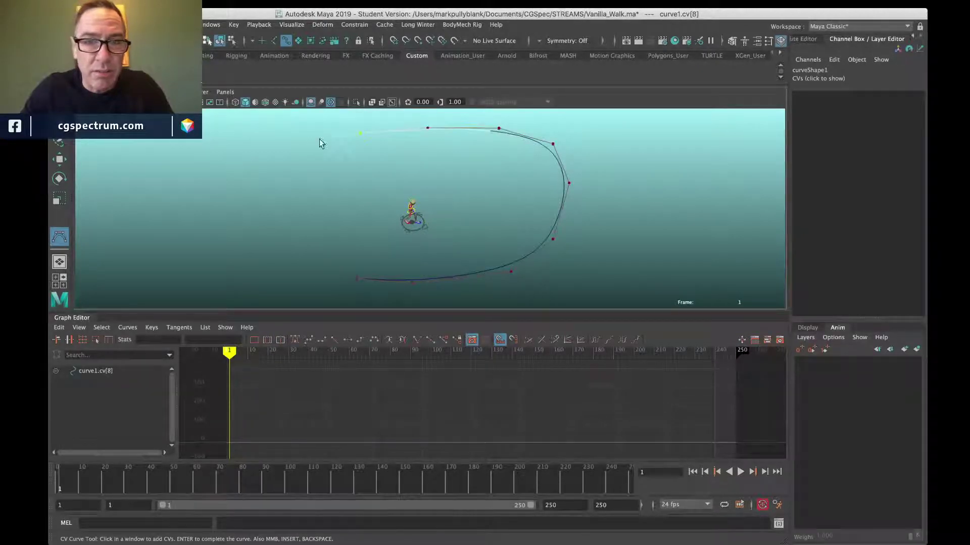
click(303, 146)
click(260, 167)
click(239, 201)
click(255, 264)
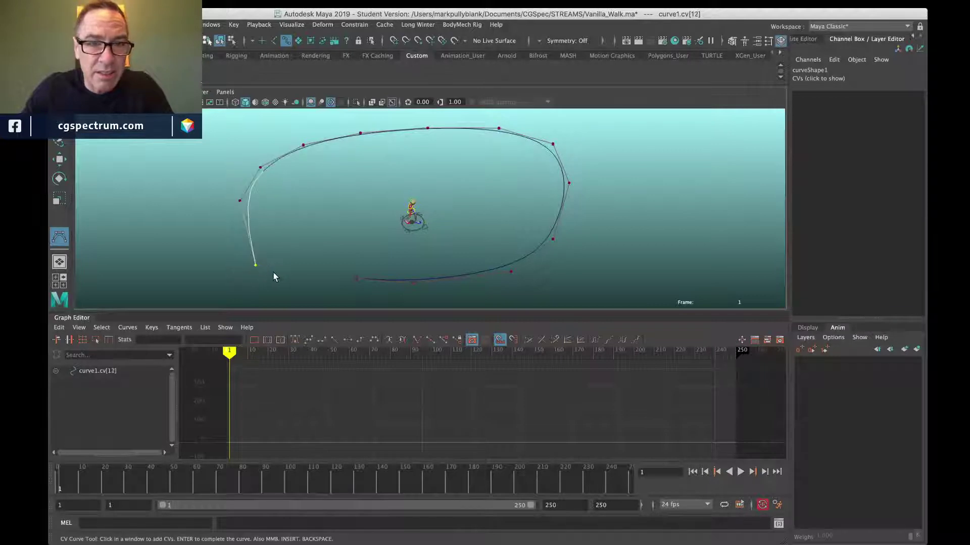
click(278, 274)
click(325, 272)
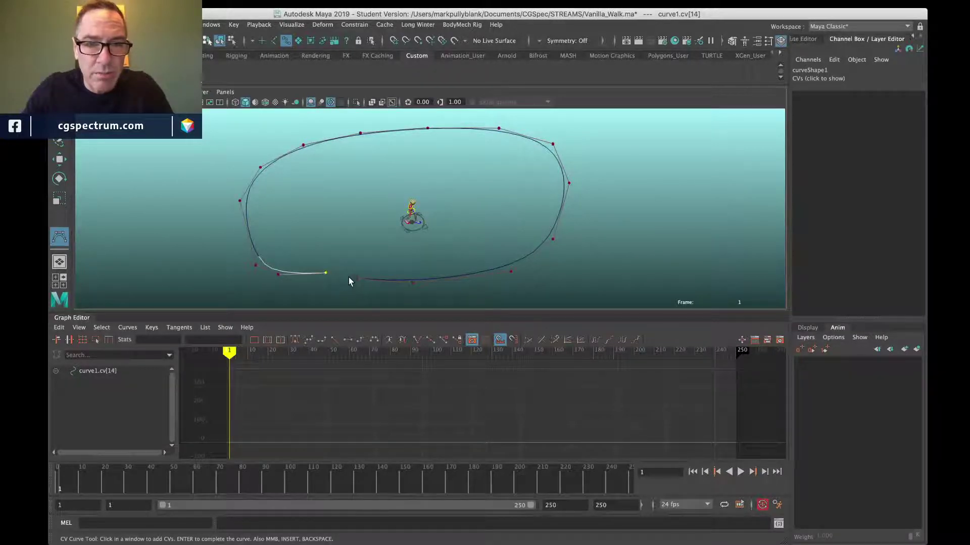
click(350, 278)
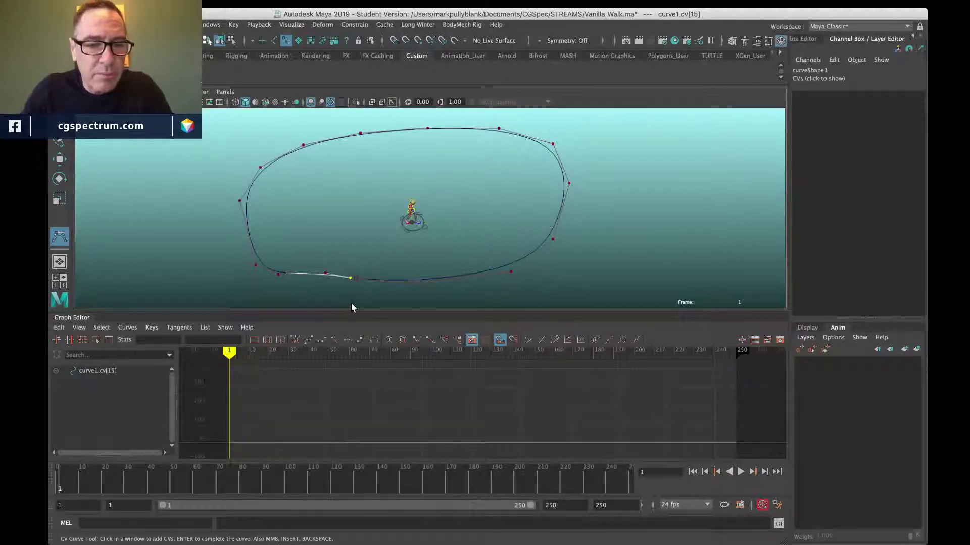
key(super+z)
key(super+z)
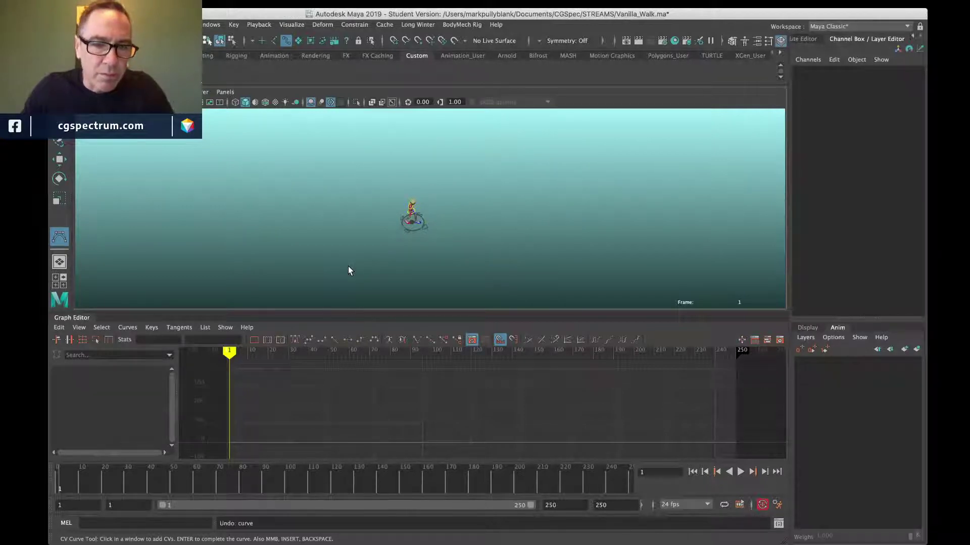
Step: Draw a large oval path around the character with the CV Curve Tool, ending beside its start point, and complete the curve
click(96, 24)
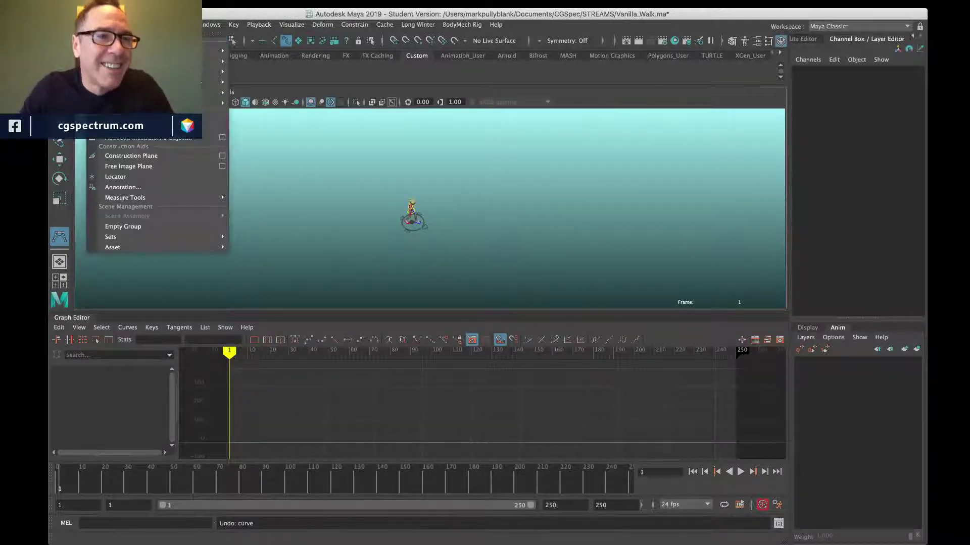
mouse_move(150, 25)
mouse_move(96, 25)
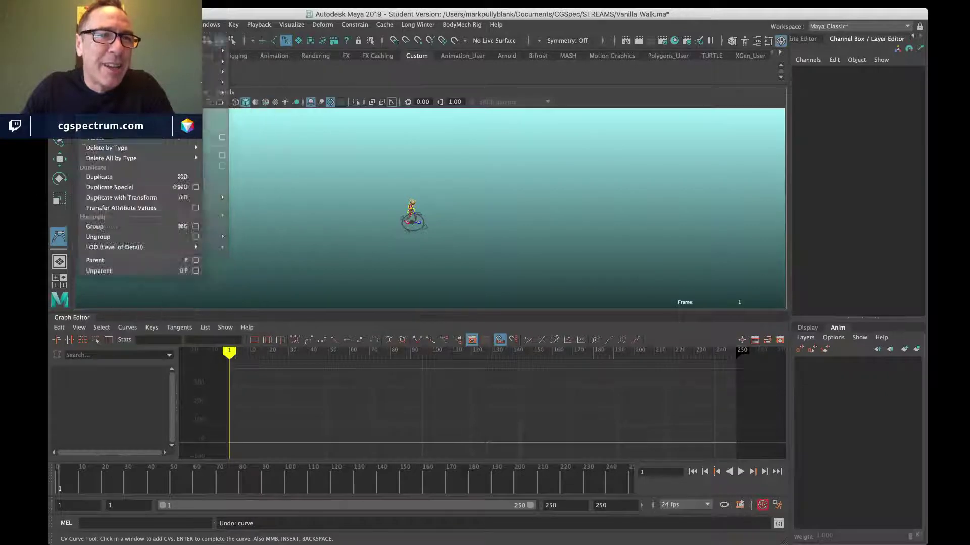
mouse_move(215, 103)
click(247, 112)
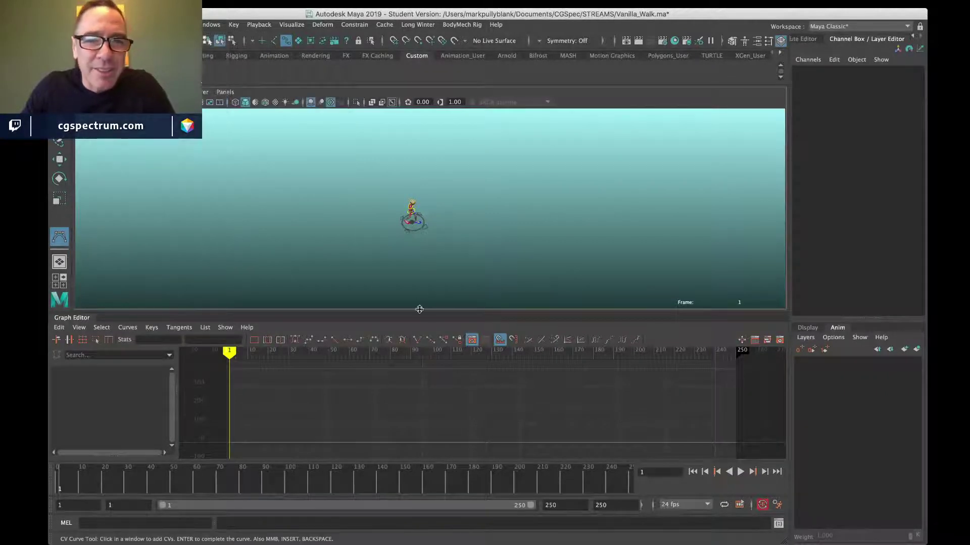
click(358, 286)
click(391, 289)
click(527, 281)
click(570, 246)
click(572, 193)
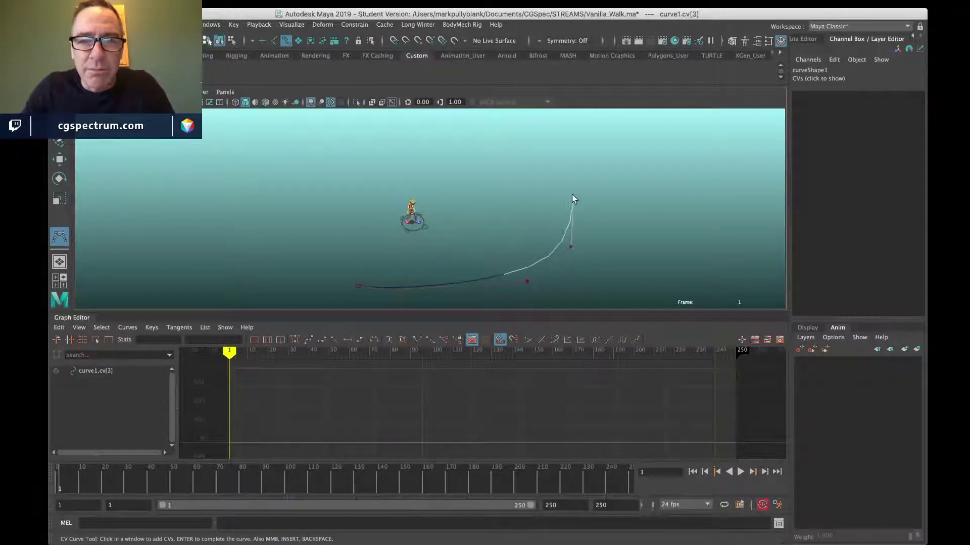
click(527, 136)
click(477, 127)
click(406, 135)
click(311, 153)
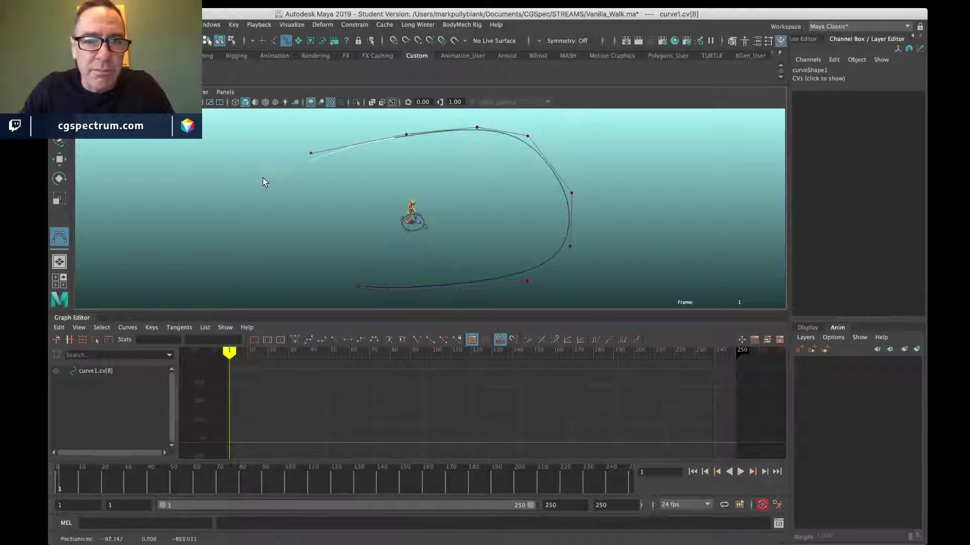
click(262, 187)
click(260, 231)
click(285, 273)
click(315, 284)
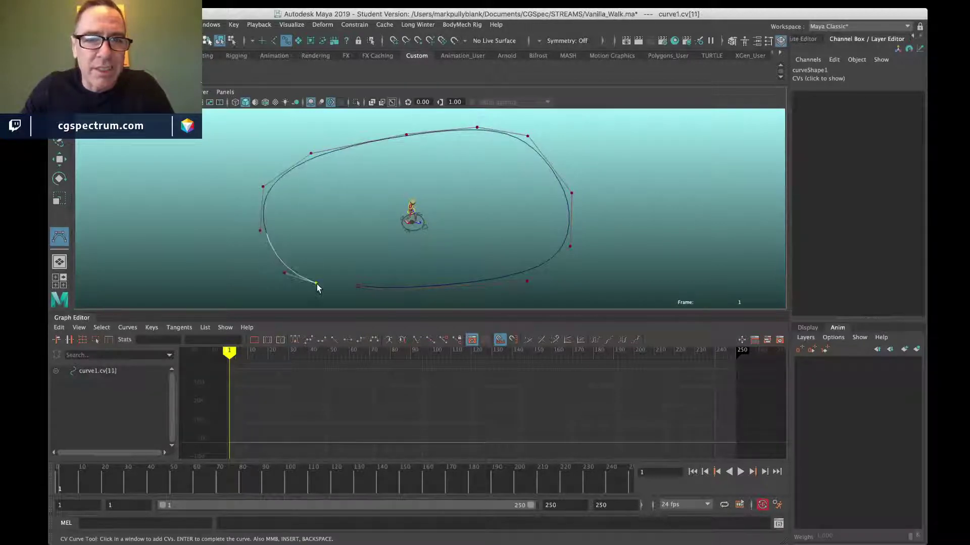
double_click(354, 286)
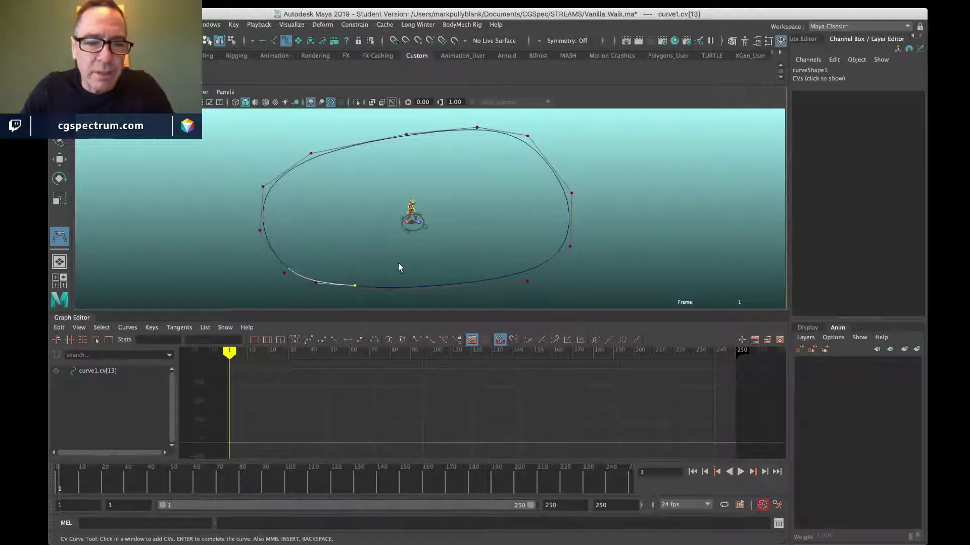
key(ctrl+z)
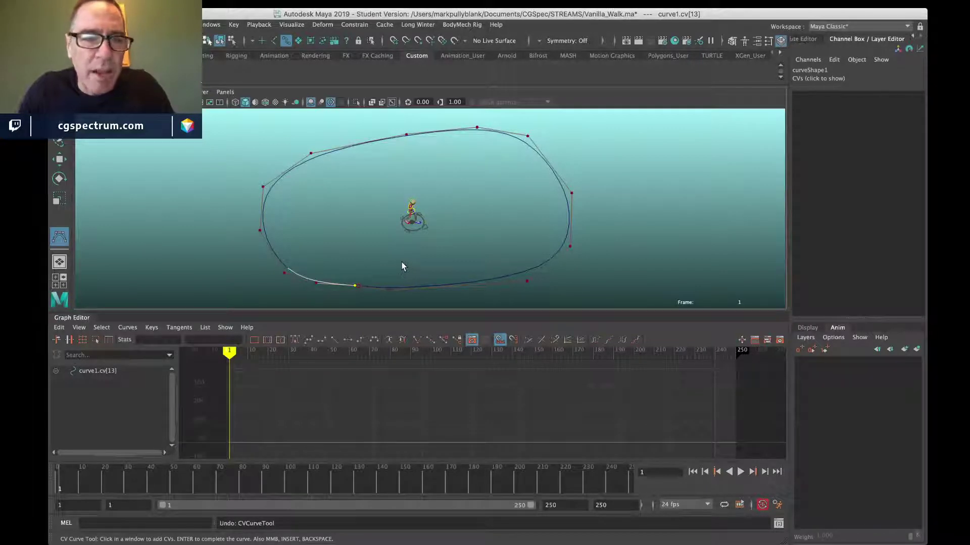
key(Return)
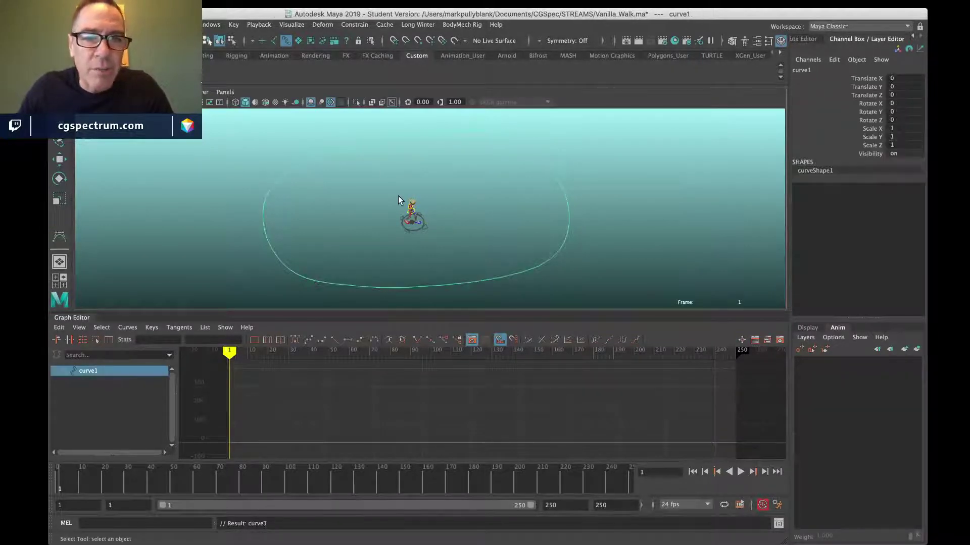
Step: Select the Character control plus the oval curve and attach the character to it as a motion path
alt+drag(398, 197, 447, 235)
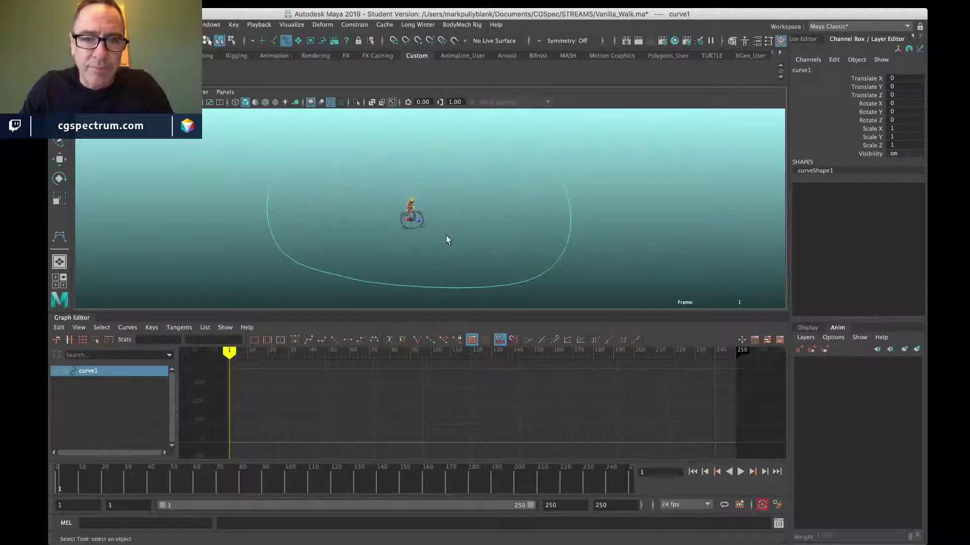
click(422, 225)
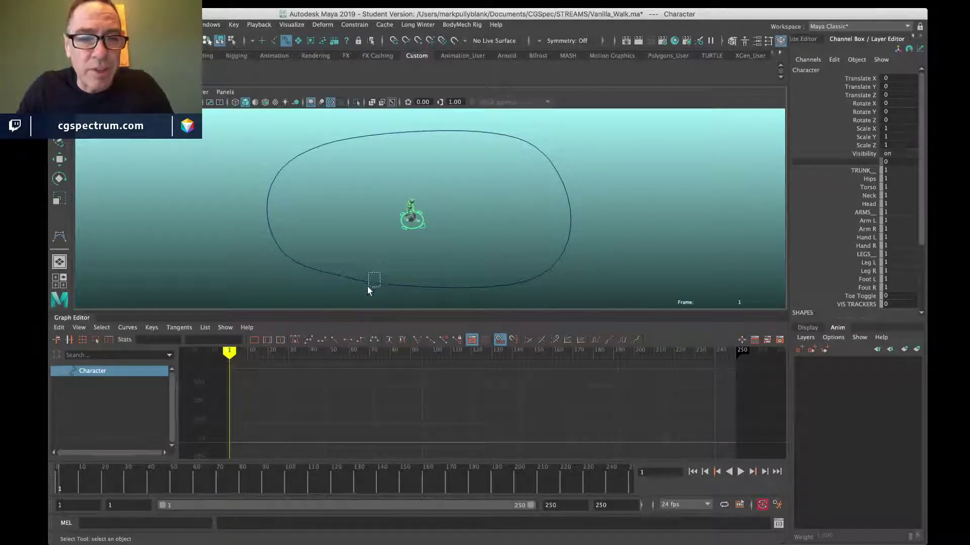
shift+drag(367, 286, 368, 286)
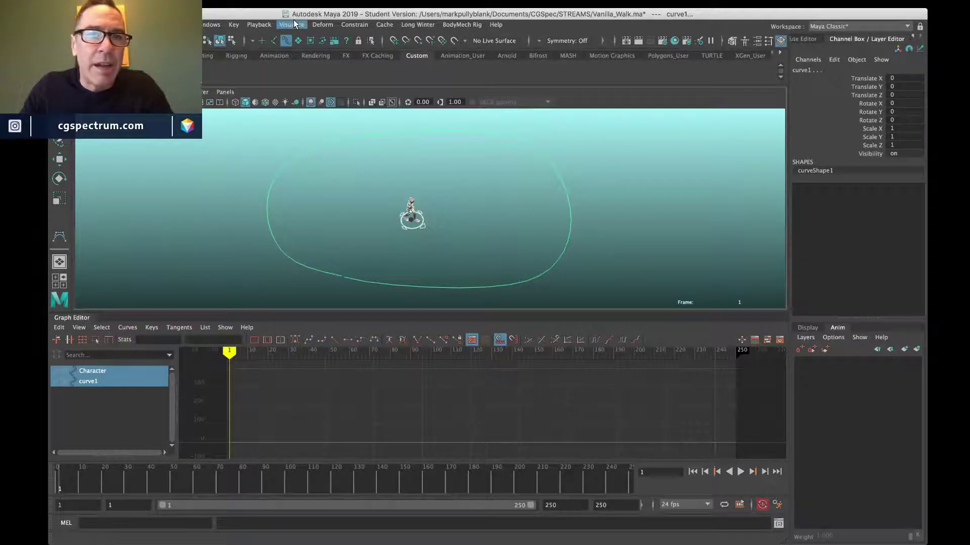
click(346, 24)
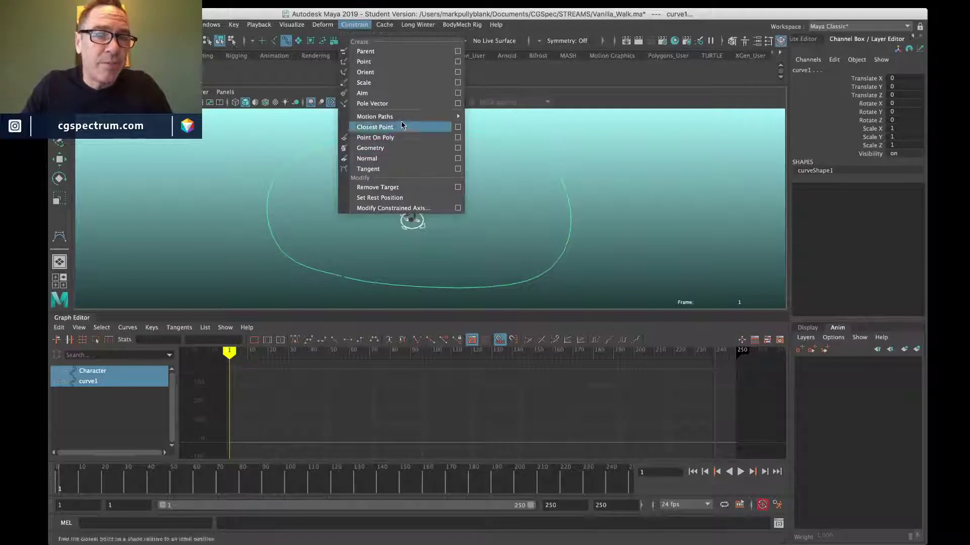
mouse_move(402, 116)
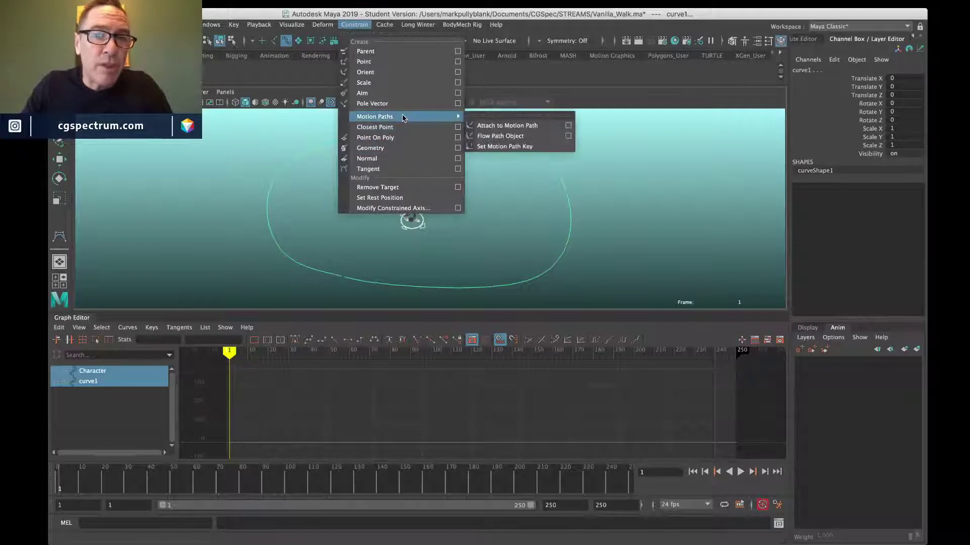
click(500, 125)
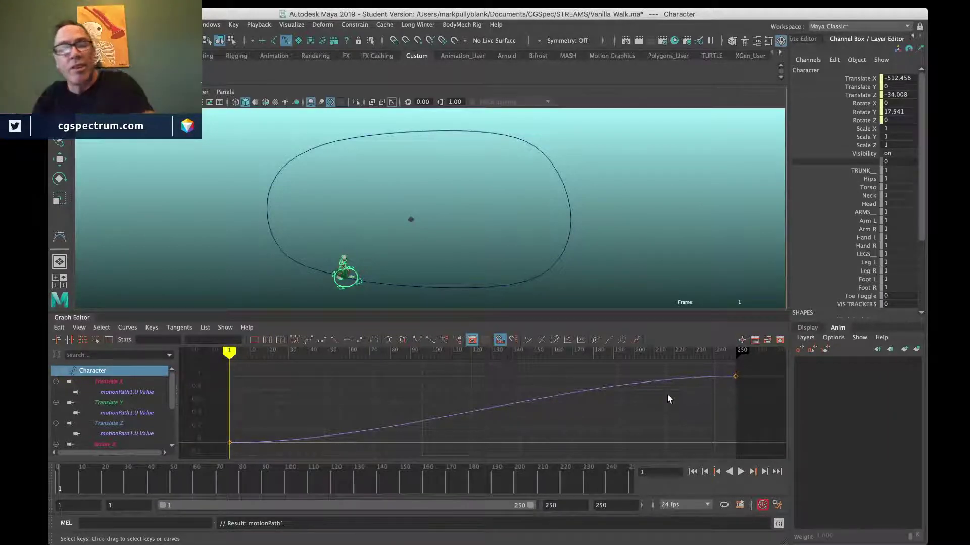
Step: Make the motion path's U Value curve linear and play the animation
click(335, 341)
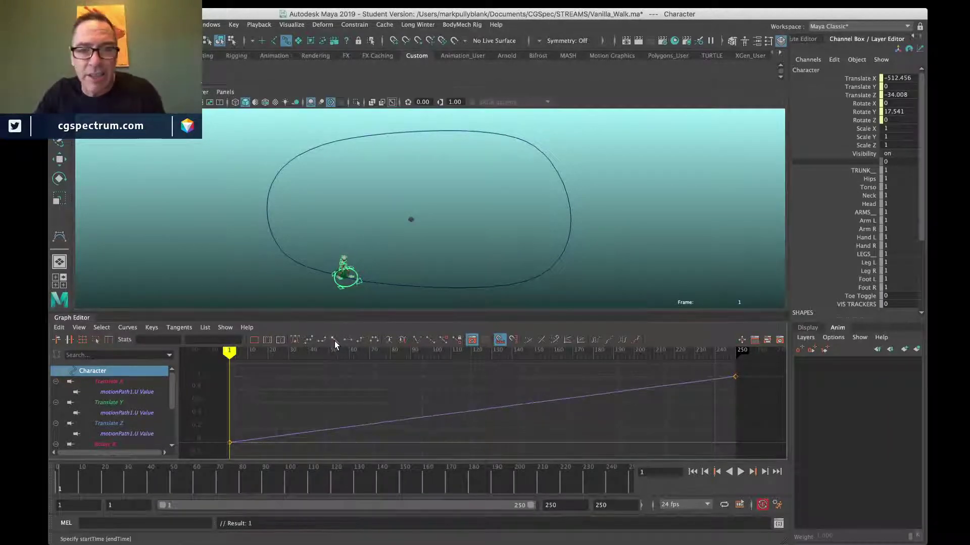
click(740, 472)
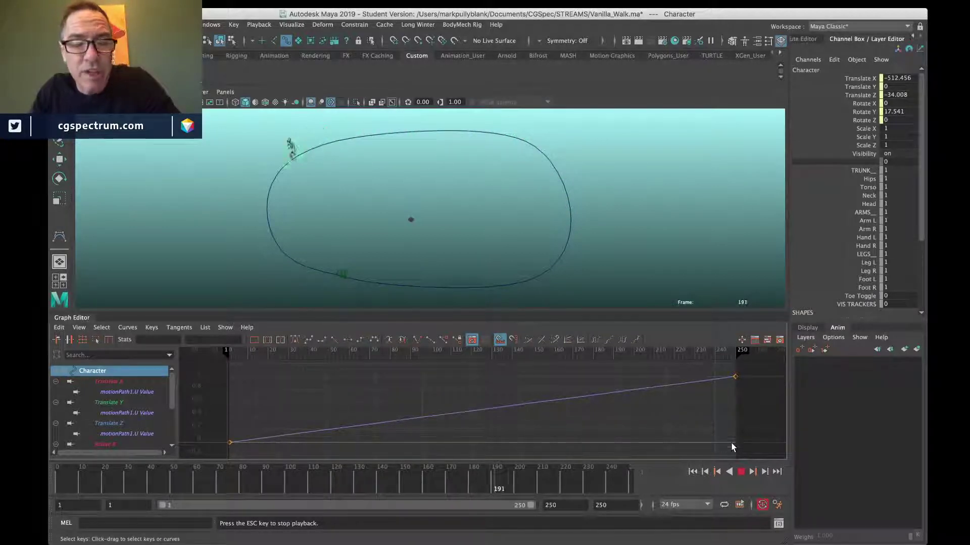
Step: Try the U Value curve's end key at frame 452, undo that, and lower the key to 0.532 at frame 250 instead
drag(745, 405, 719, 361)
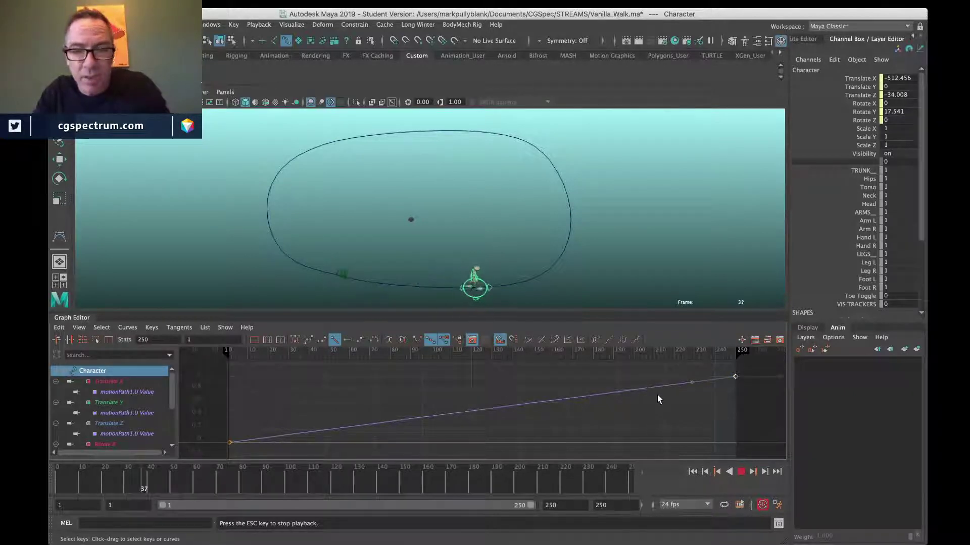
shift+middle_drag(657, 406, 924, 389)
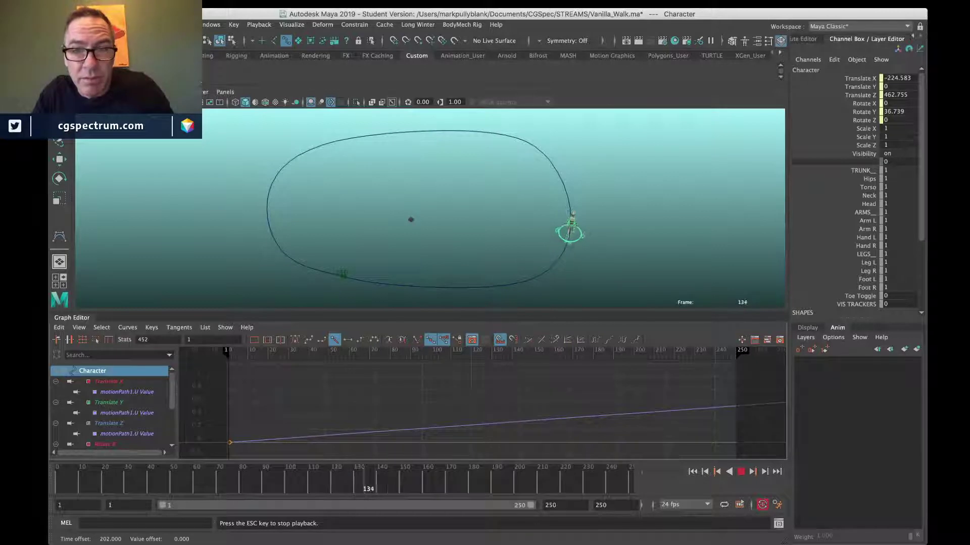
key(ctrl+z)
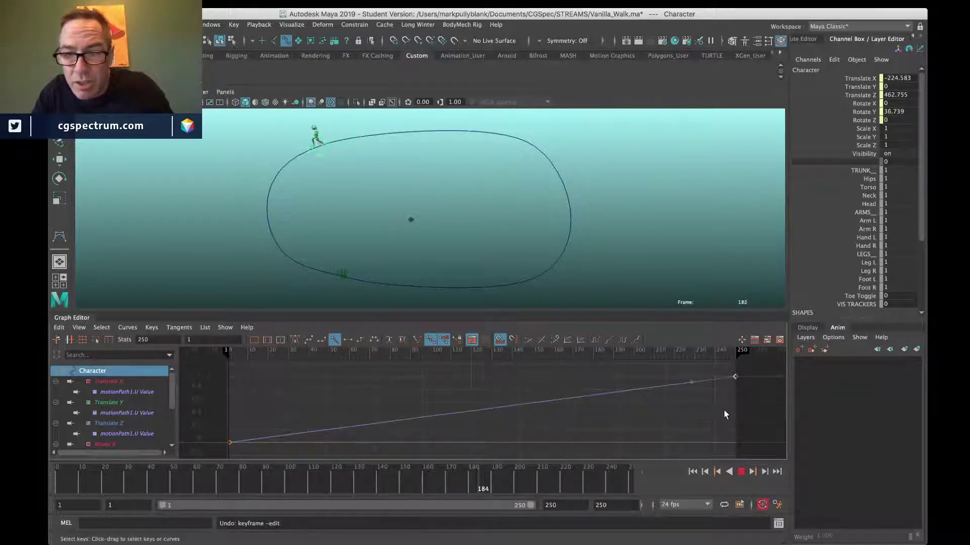
shift+middle_drag(710, 398, 711, 433)
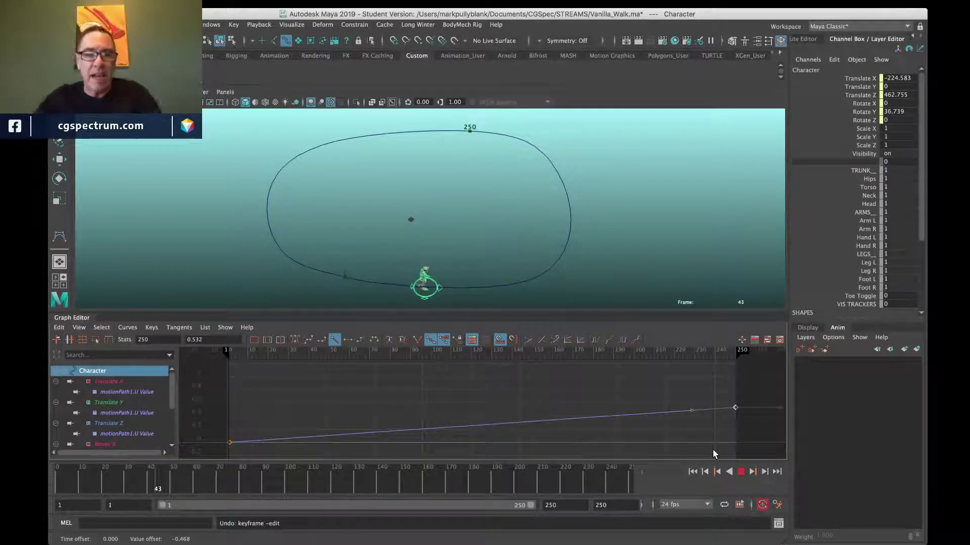
Step: Shorten the playback range to frames 1 to 40 for a close look at the walking feet
alt+drag(430, 231, 433, 223)
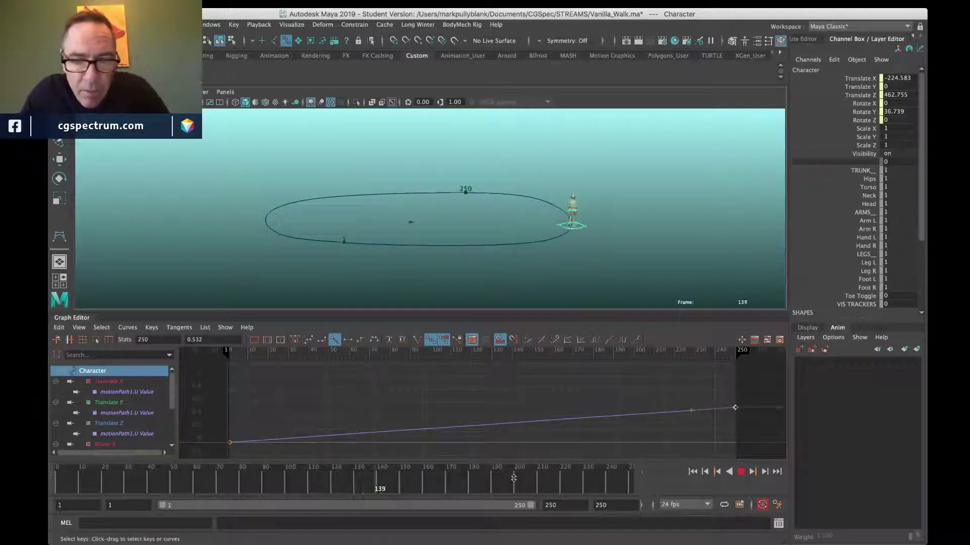
drag(527, 505, 238, 506)
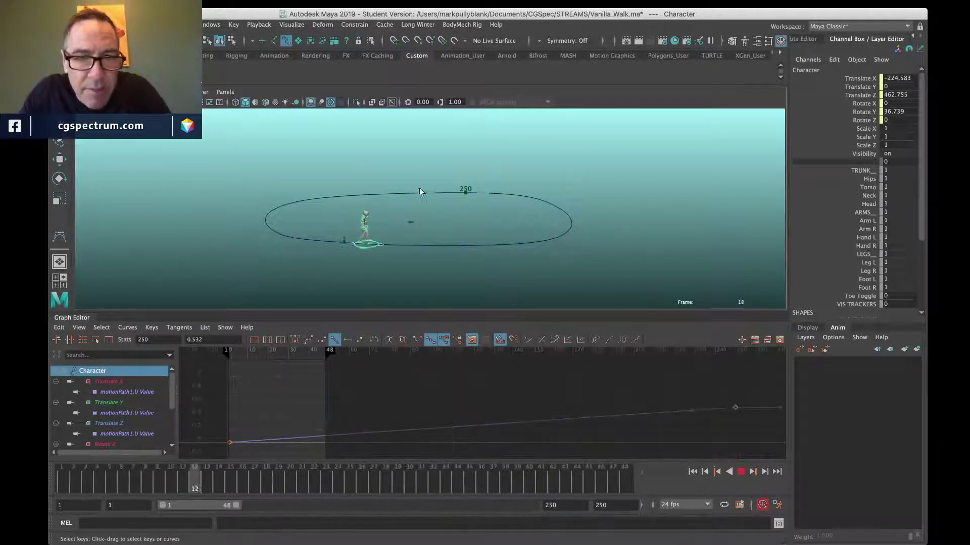
alt+right_drag(460, 210, 438, 194)
alt+drag(438, 195, 413, 229)
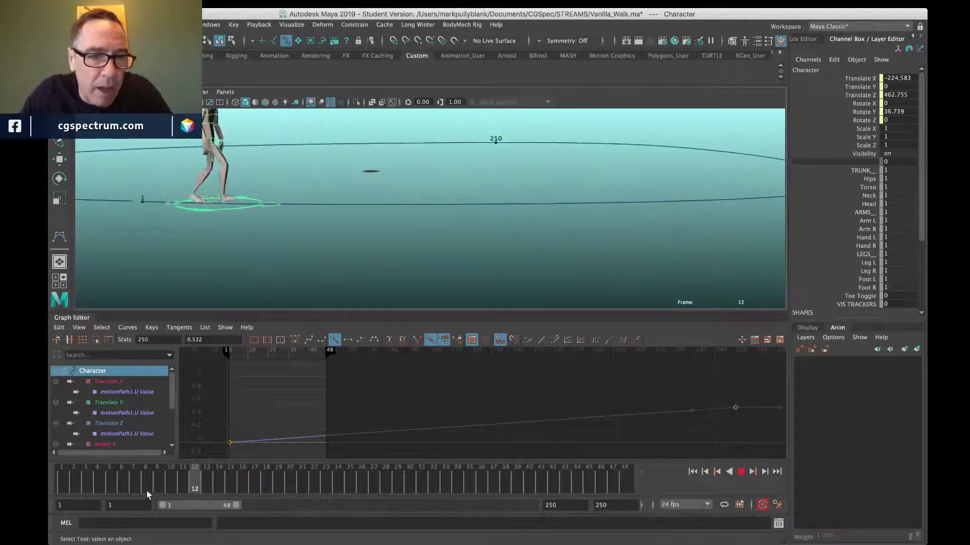
drag(236, 506, 225, 507)
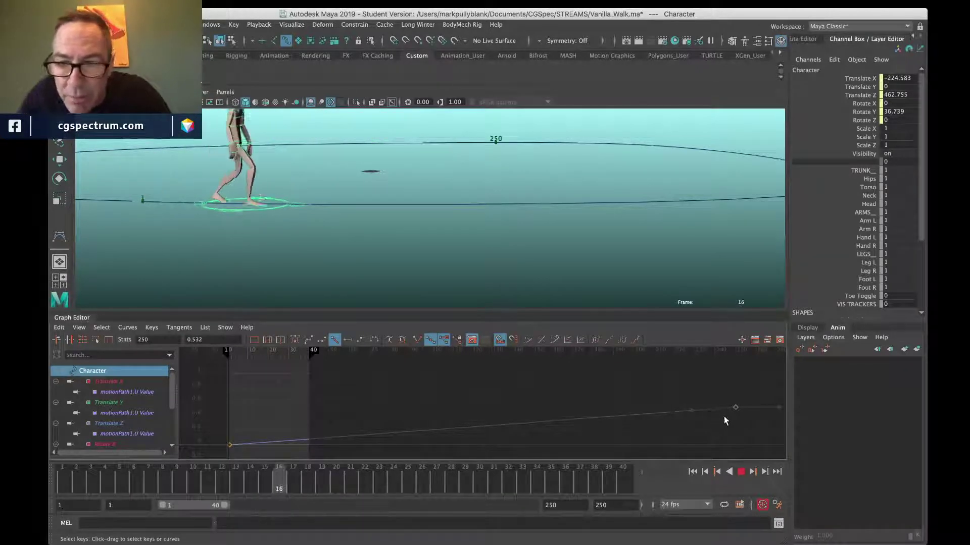
Step: Lower the U Value curve's frame 250 key to 0.392 and scrub frames 5 to 16 close up to check foot sliding
middle_drag(723, 418, 723, 426)
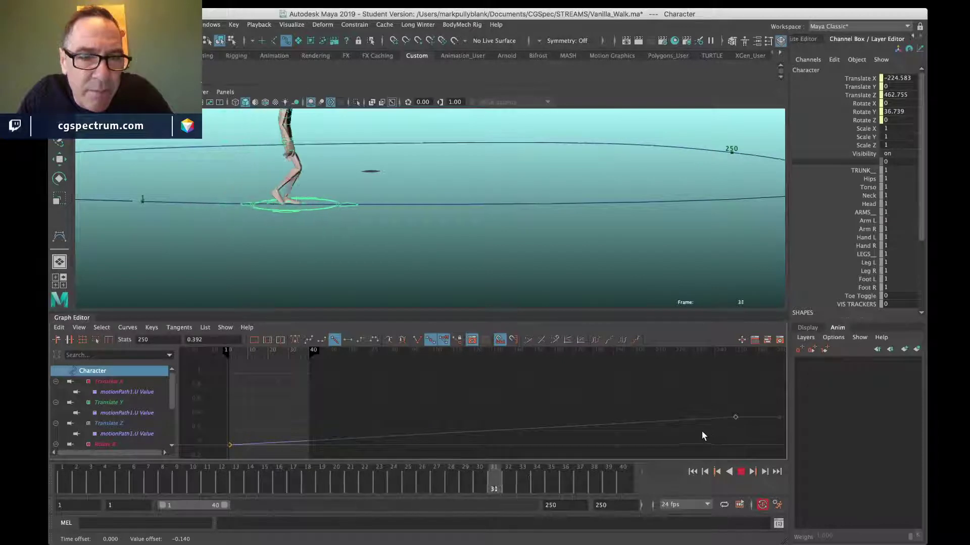
key(Escape)
drag(90, 474, 116, 481)
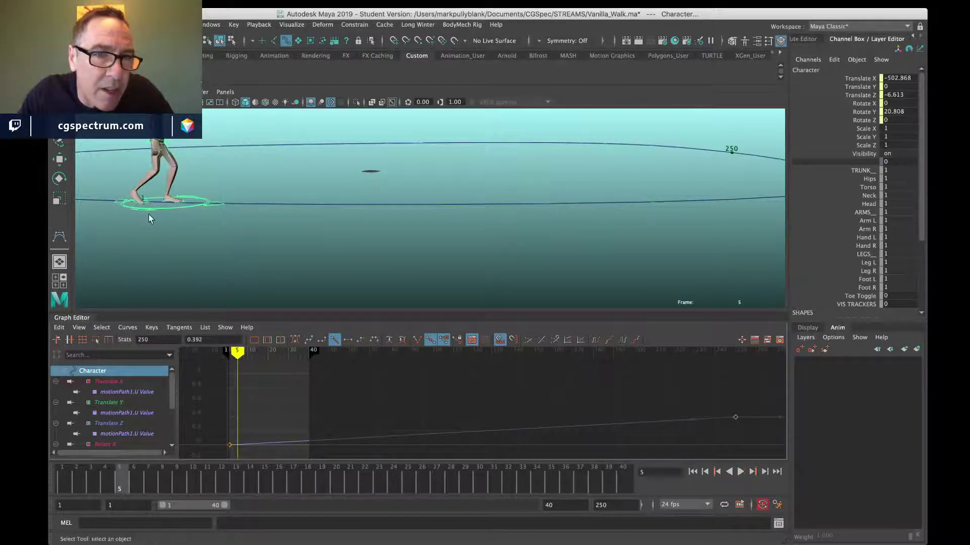
alt+right_drag(172, 217, 267, 240)
alt+middle_drag(268, 240, 400, 232)
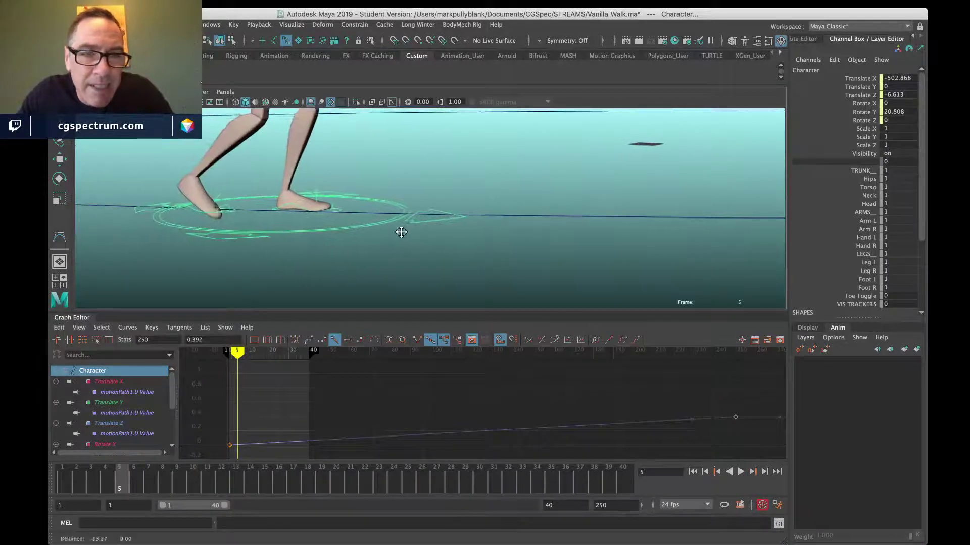
drag(129, 486, 278, 507)
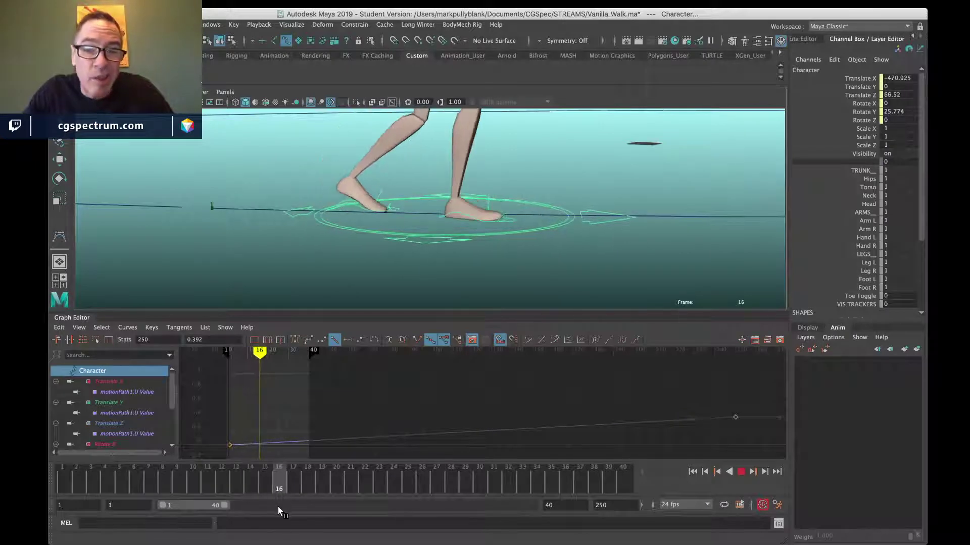
Step: Lower the U Value curve's frame 250 key to 0.298 and scrub from frame 1 to about 16 to check the planted foot
alt+middle_drag(530, 444, 490, 418)
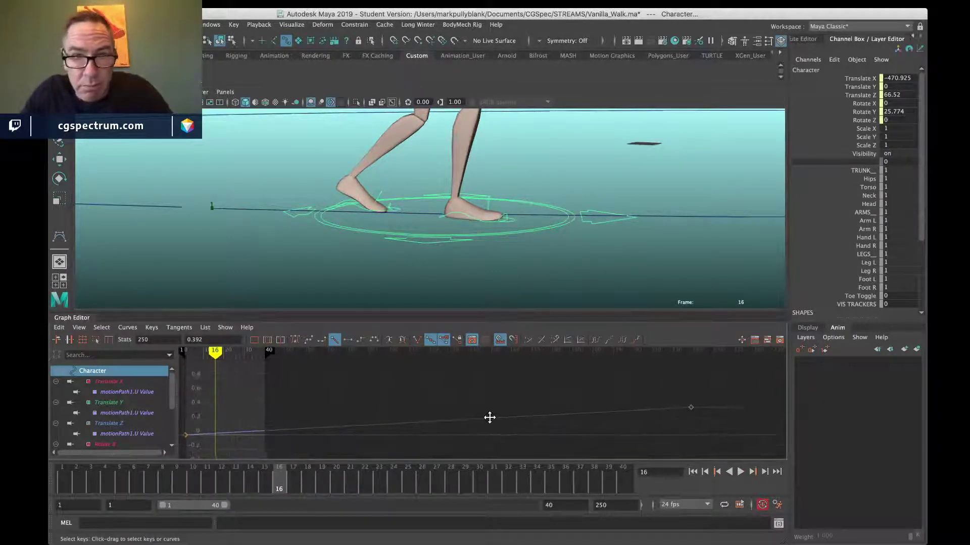
alt+middle_drag(562, 441, 396, 378)
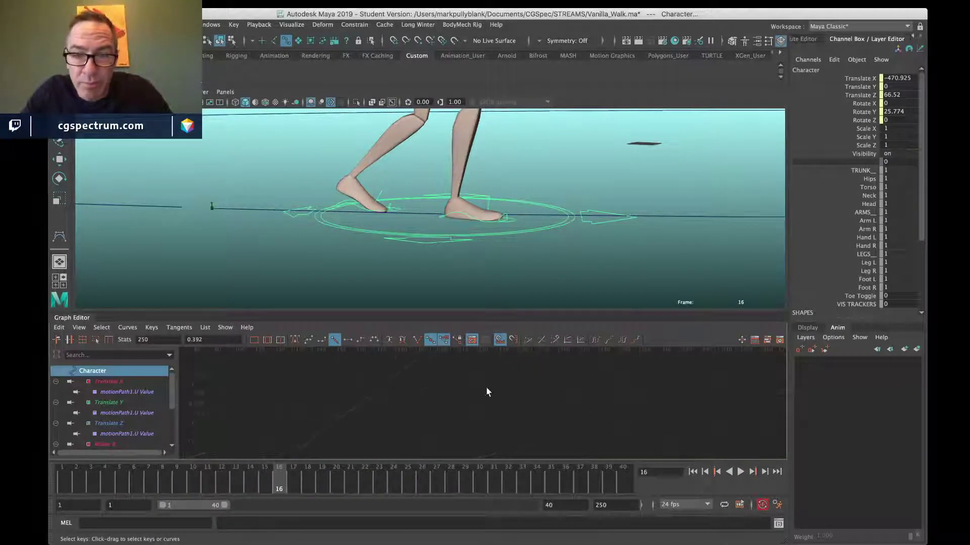
alt+middle_drag(539, 392, 542, 403)
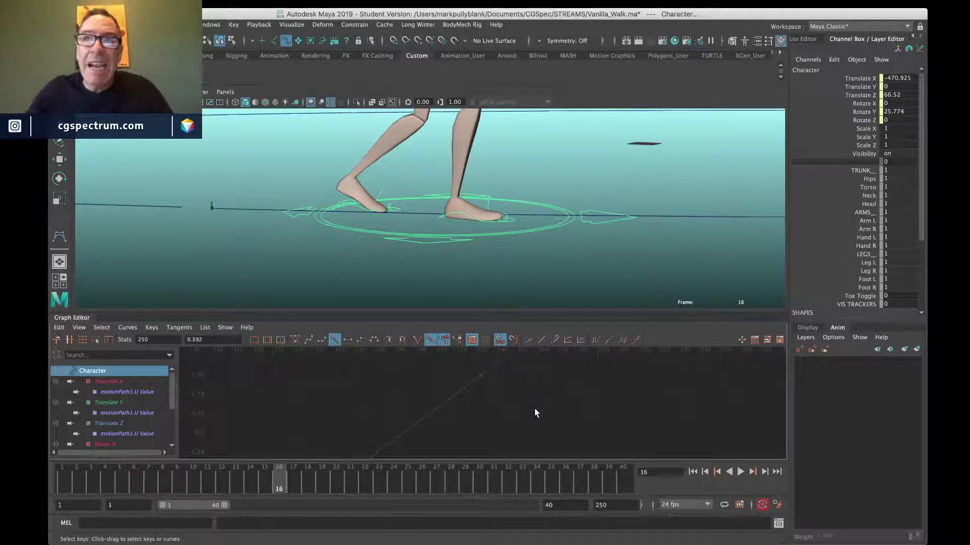
alt+middle_drag(554, 387, 572, 416)
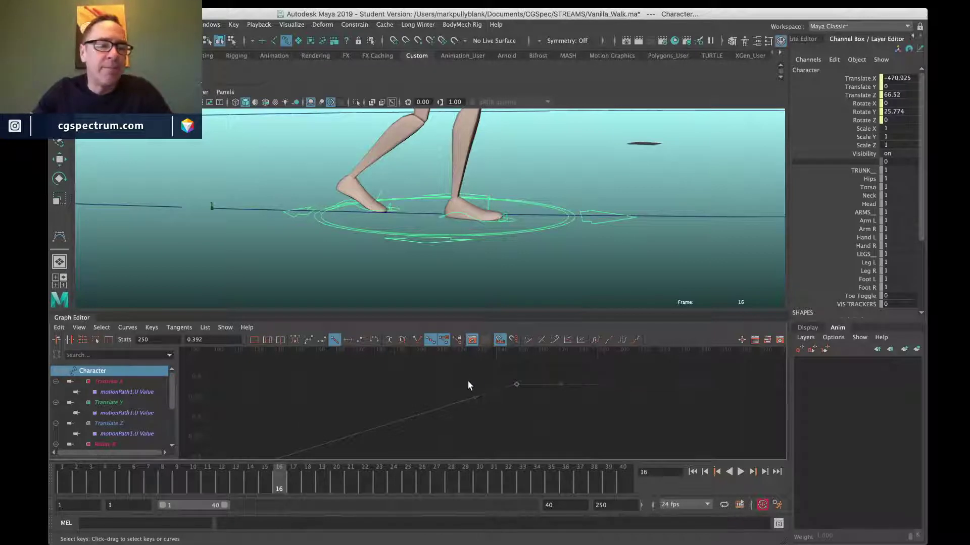
shift+middle_drag(538, 395, 541, 432)
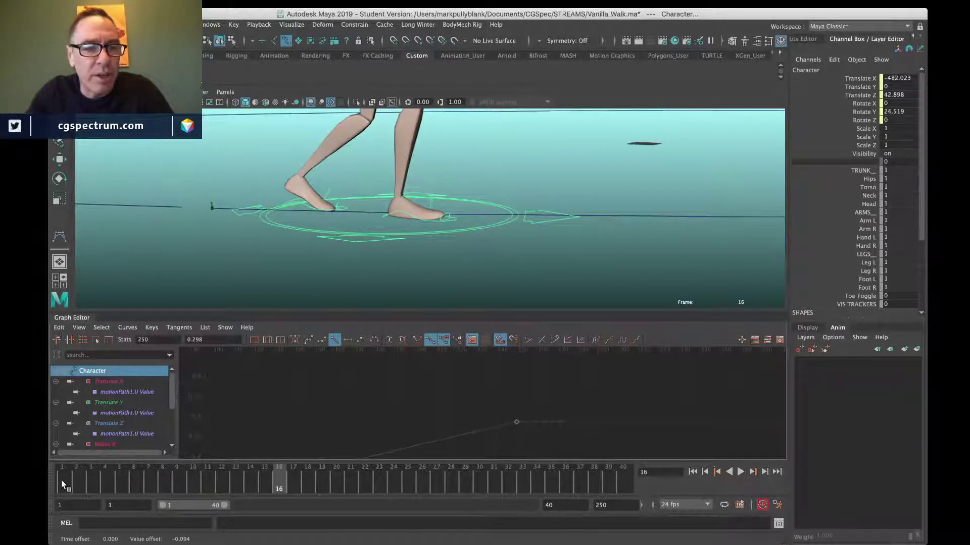
drag(62, 484, 280, 496)
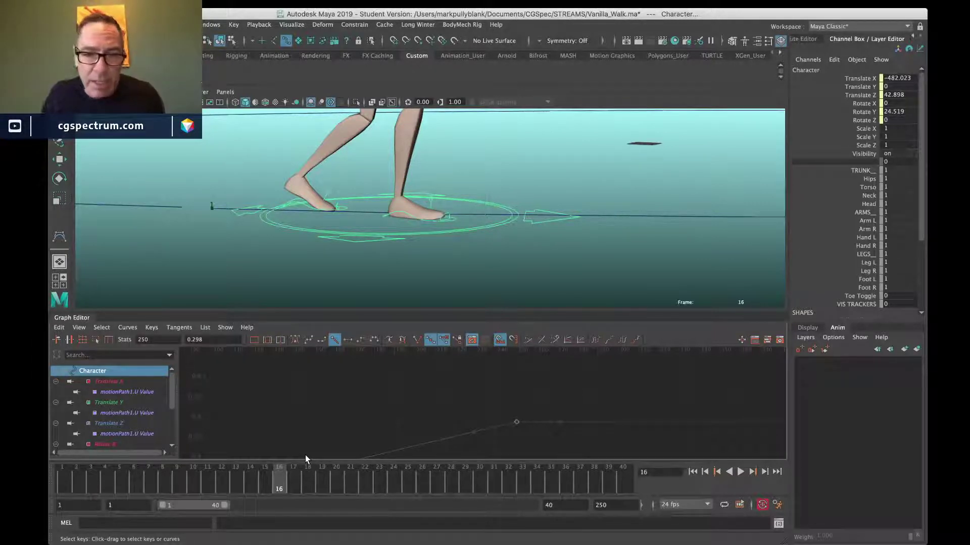
drag(60, 481, 267, 506)
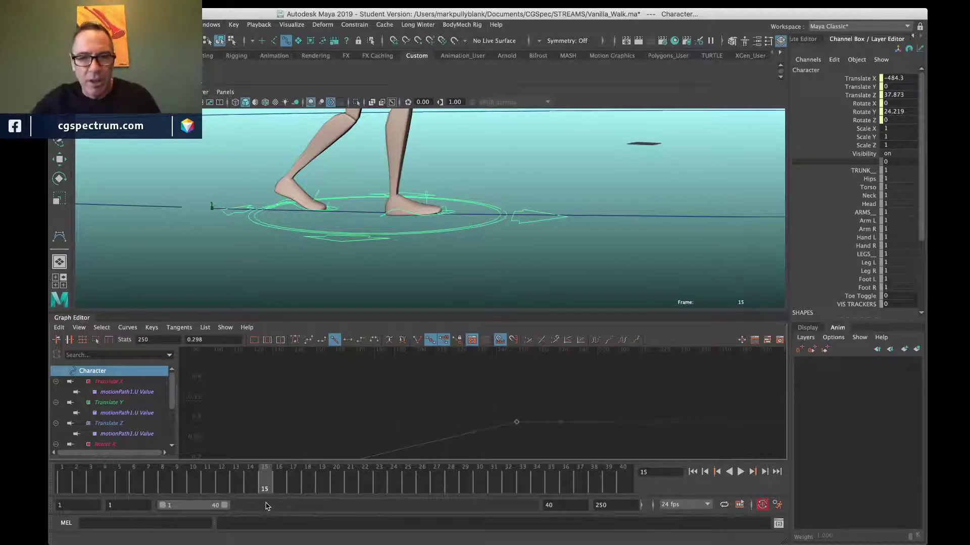
Step: Restore the playback range to frames 1 to 250, play the walk along the oval path and return to frame 1
double_click(196, 508)
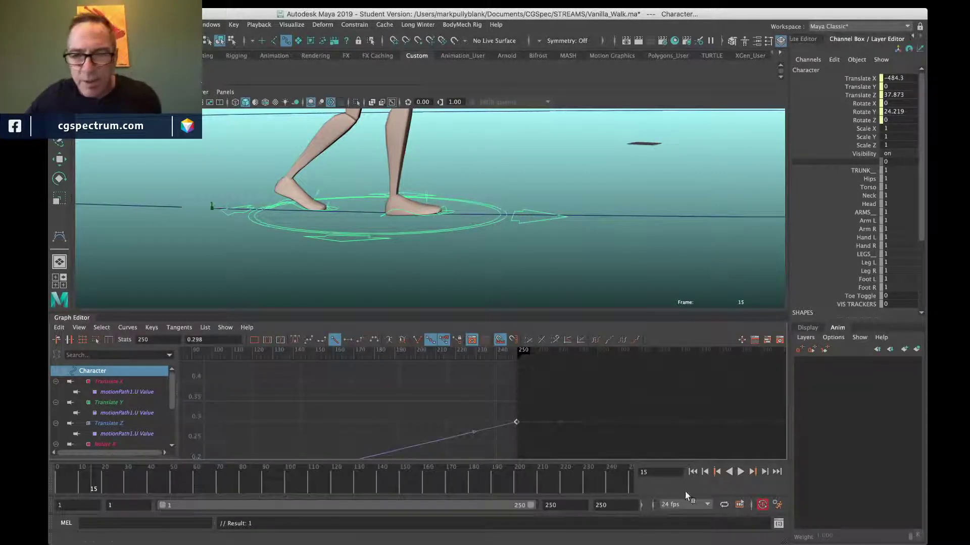
click(740, 472)
scroll(550, 233, down, 5)
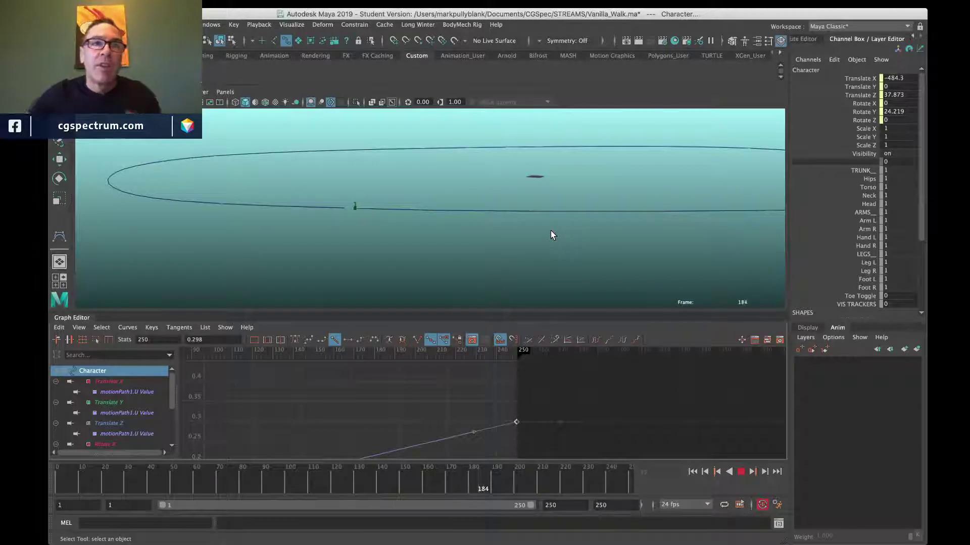
key(Escape)
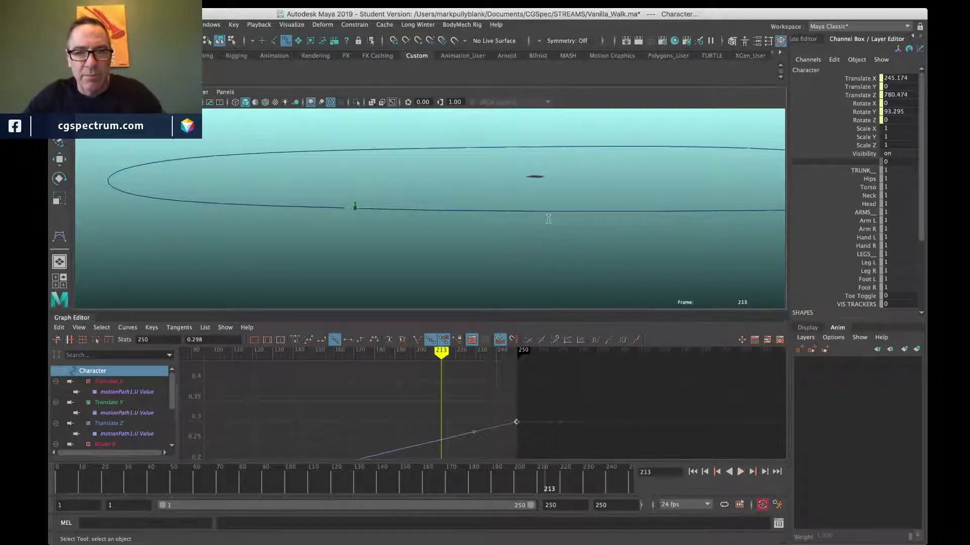
drag(76, 487, 49, 482)
key(alt+v)
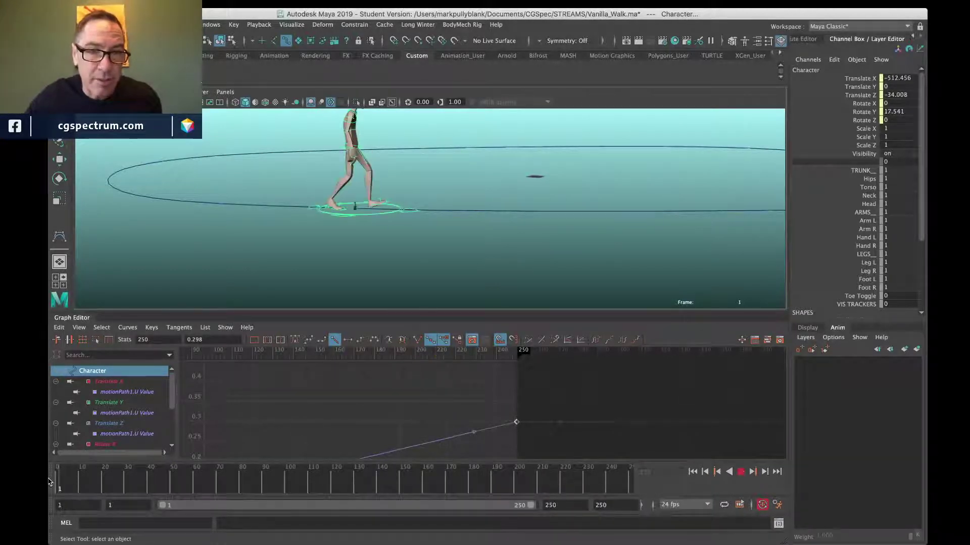
key(Escape)
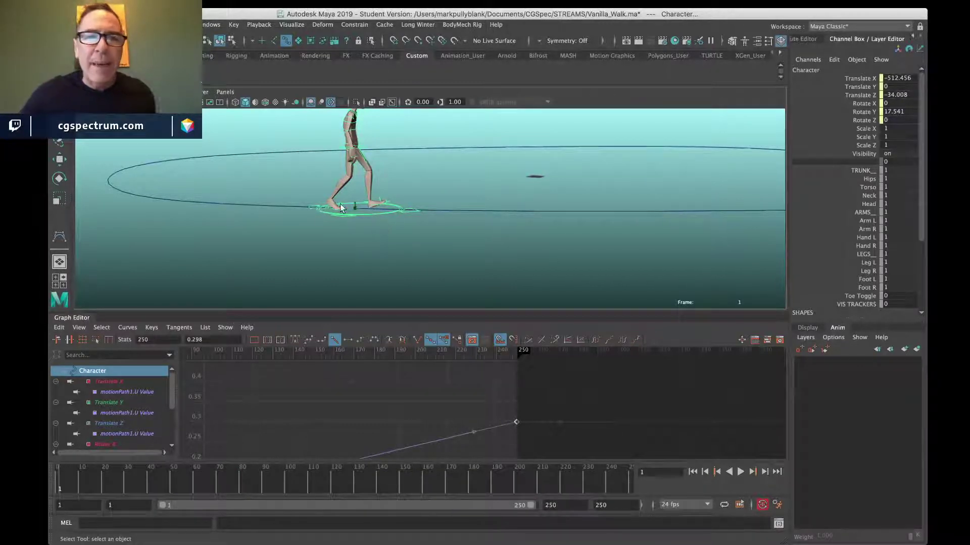
Step: Bake the Character control's motion path animation to keys over the time slider range with Sample by set to 1
click(378, 214)
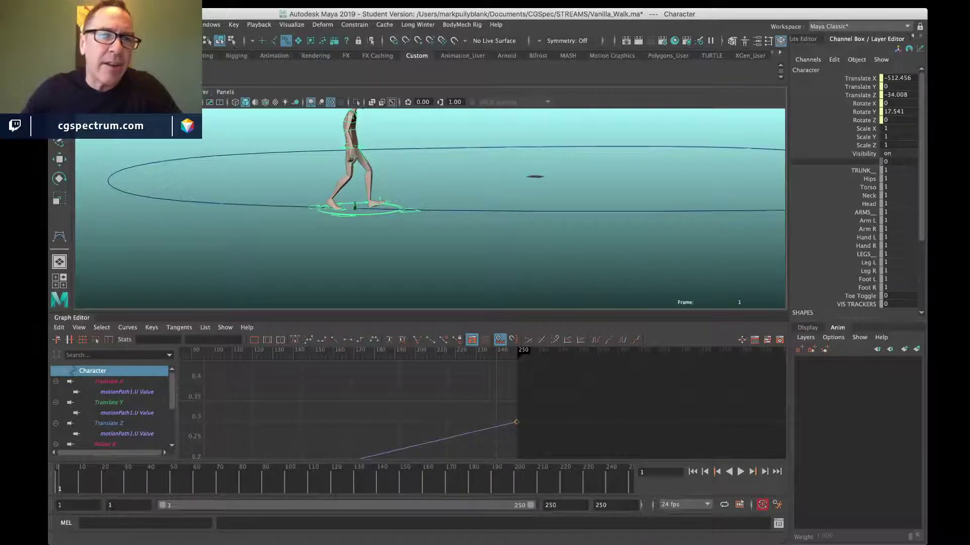
click(57, 24)
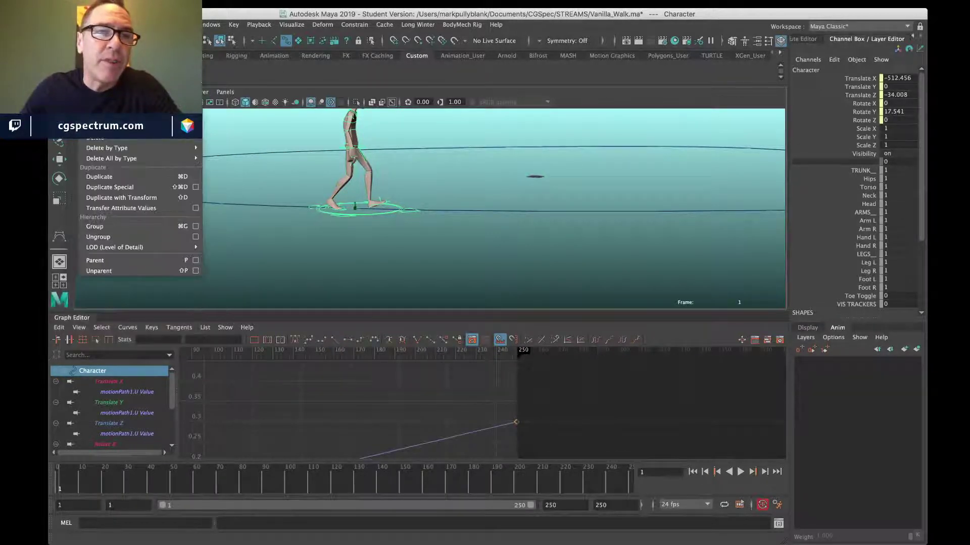
mouse_move(101, 128)
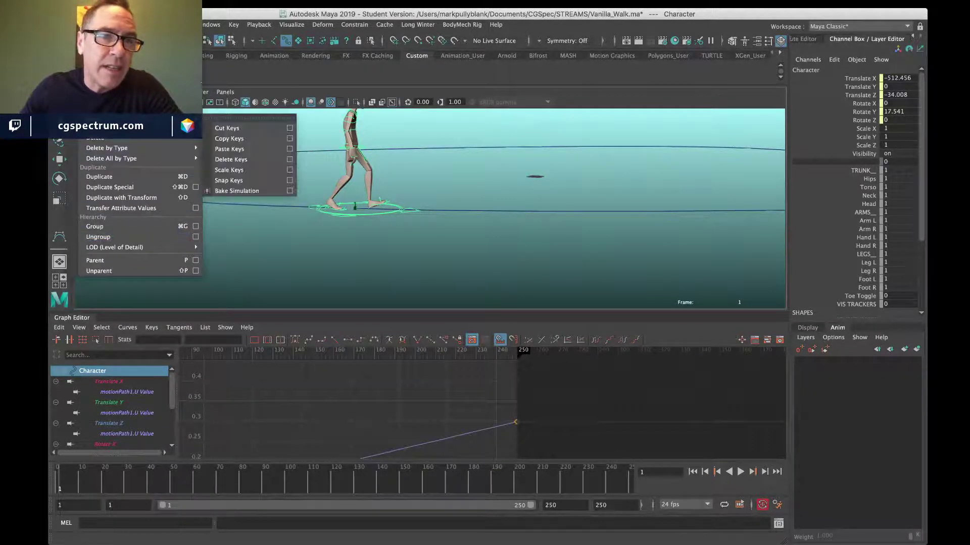
click(290, 191)
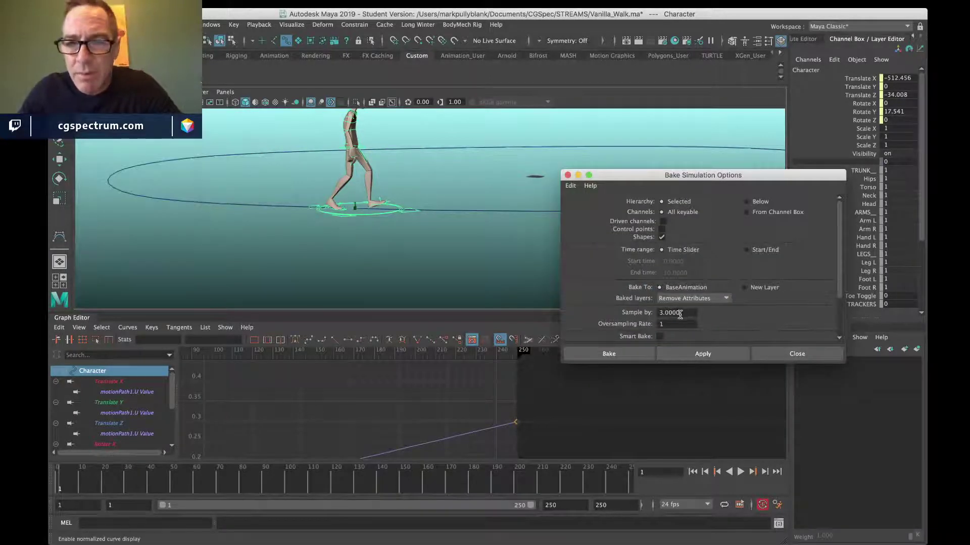
drag(686, 313, 658, 345)
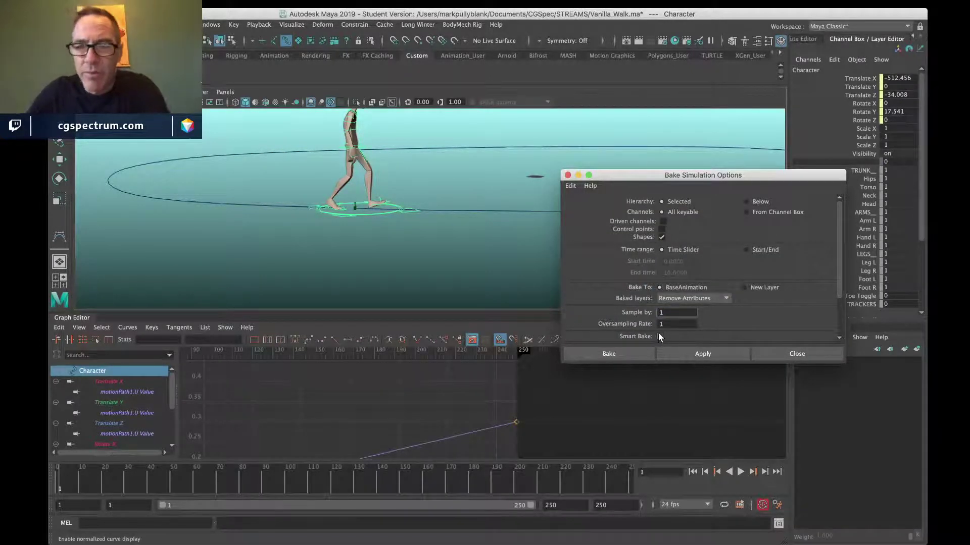
click(707, 355)
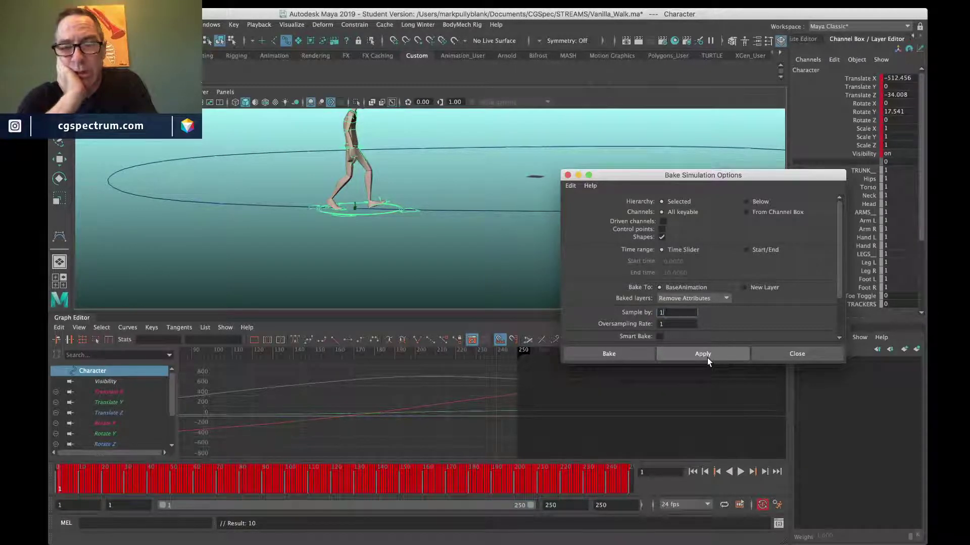
Step: Play the baked walk, select the oval path curve and delete it
click(739, 472)
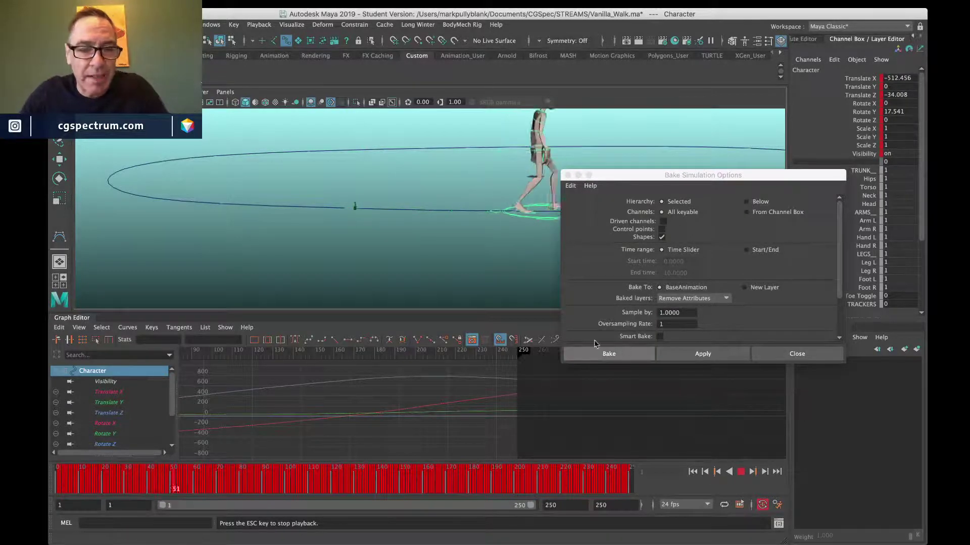
drag(228, 192, 257, 241)
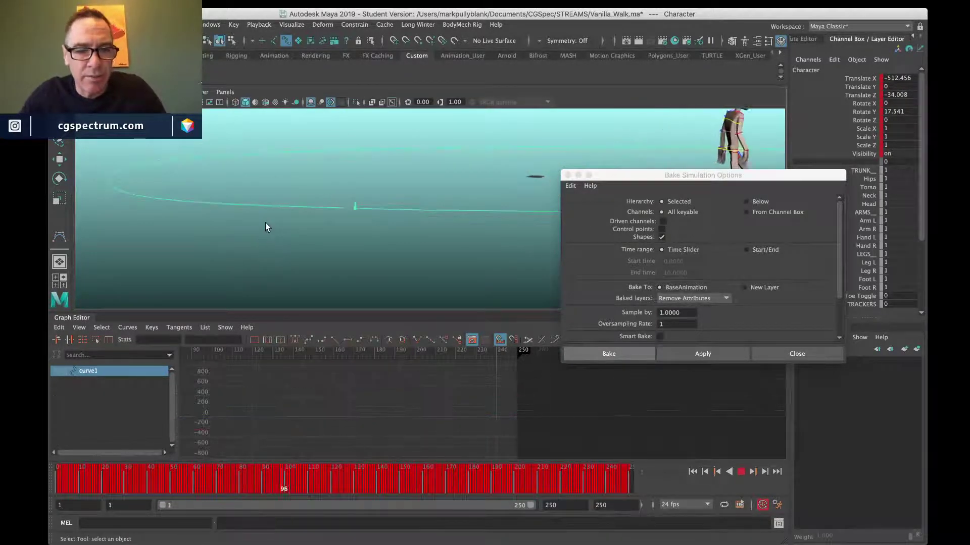
key(Escape)
key(Delete)
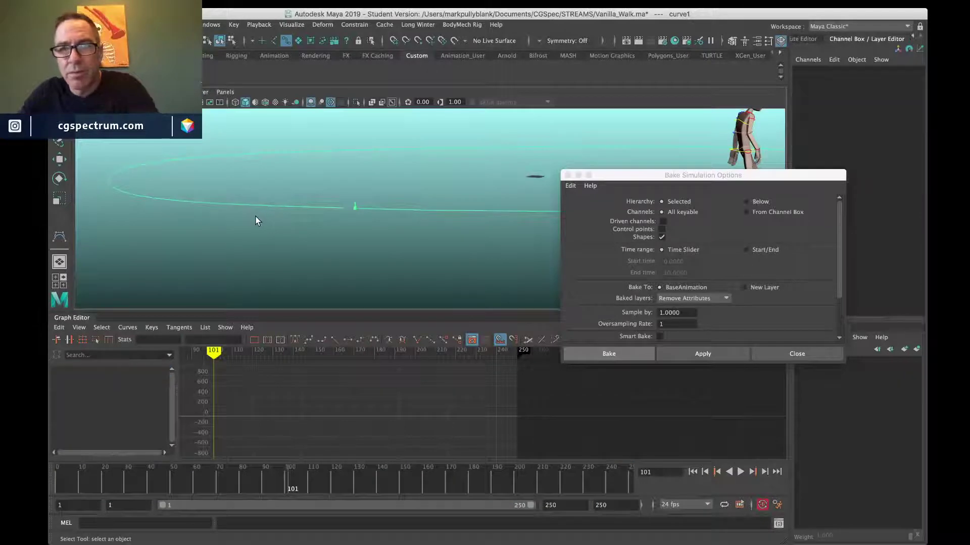
Step: Play the baked walk without its path curve from a wider view and return to frame 1
click(741, 471)
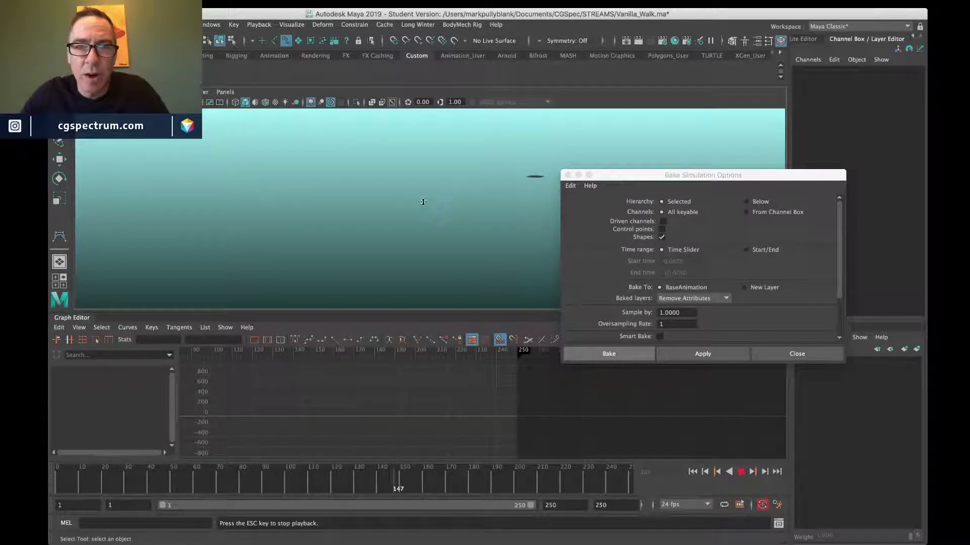
click(498, 204)
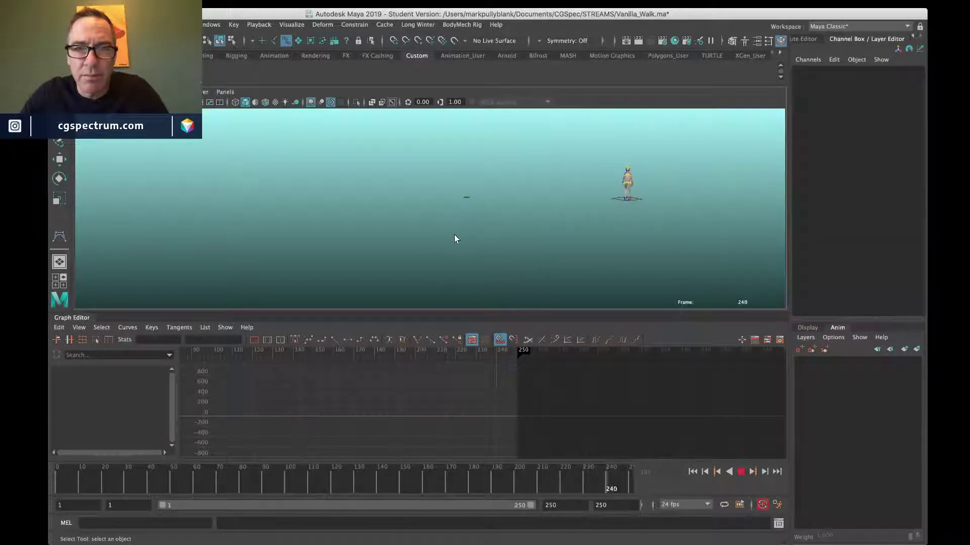
alt+drag(604, 217, 599, 245)
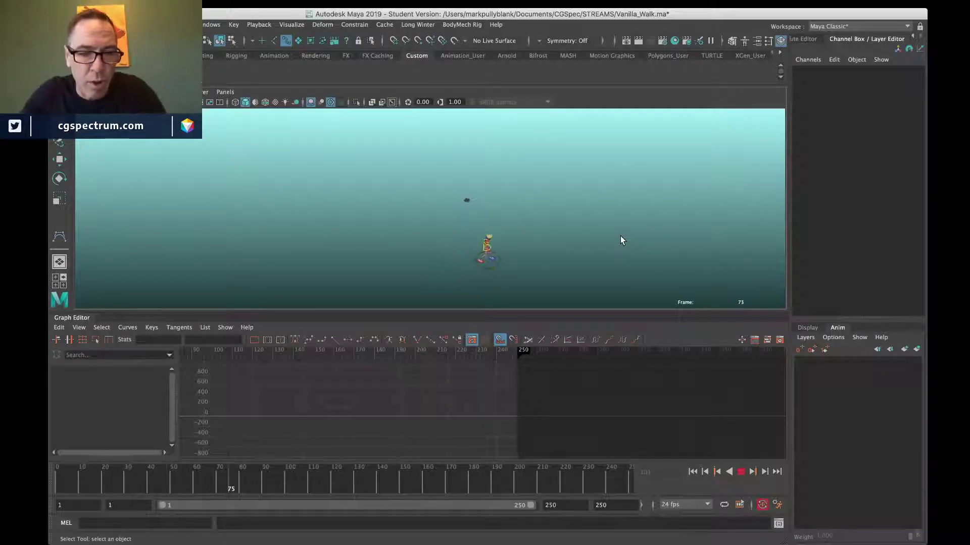
key(Escape)
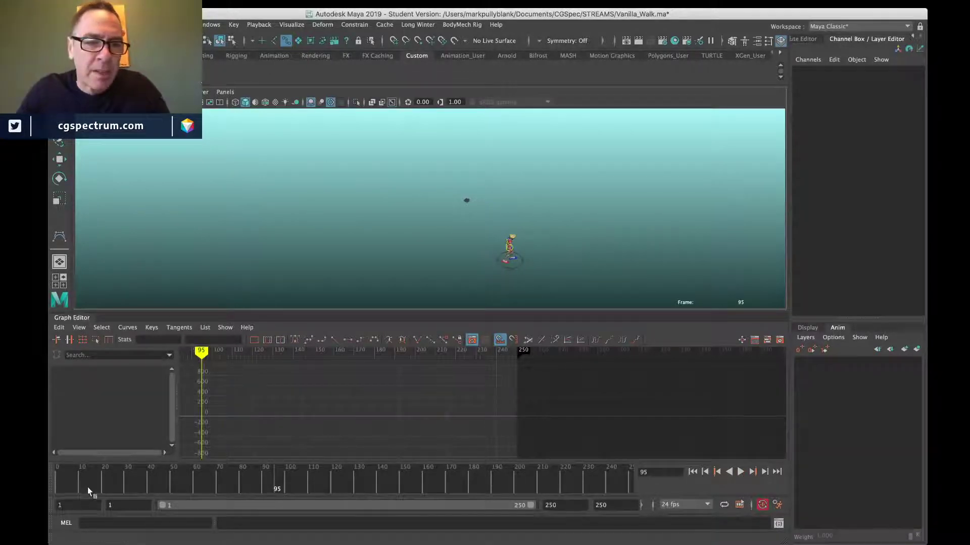
drag(84, 486, 53, 486)
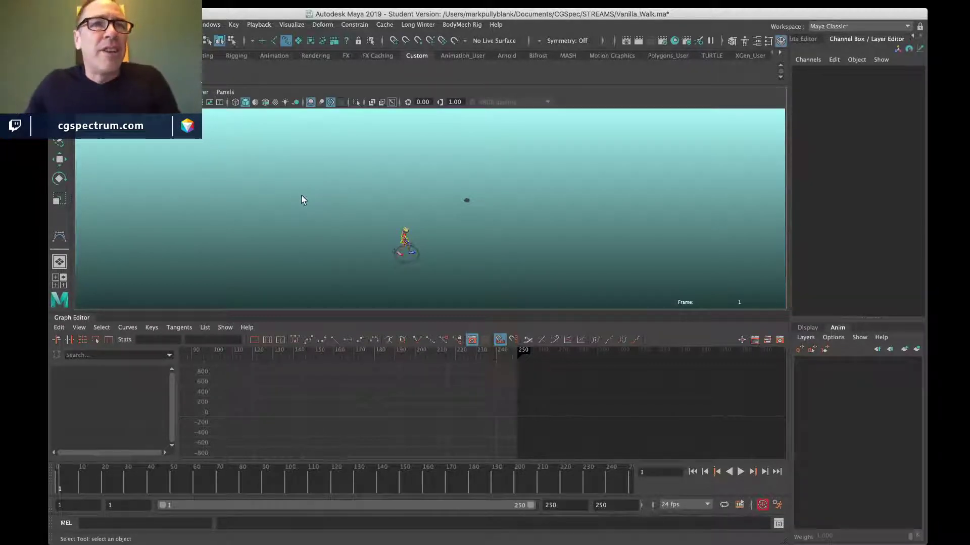
Step: Select the Character control at the figure's feet and examine its baked curves across frames 1 to 250
alt+right_drag(389, 215, 420, 238)
alt+middle_drag(419, 238, 416, 175)
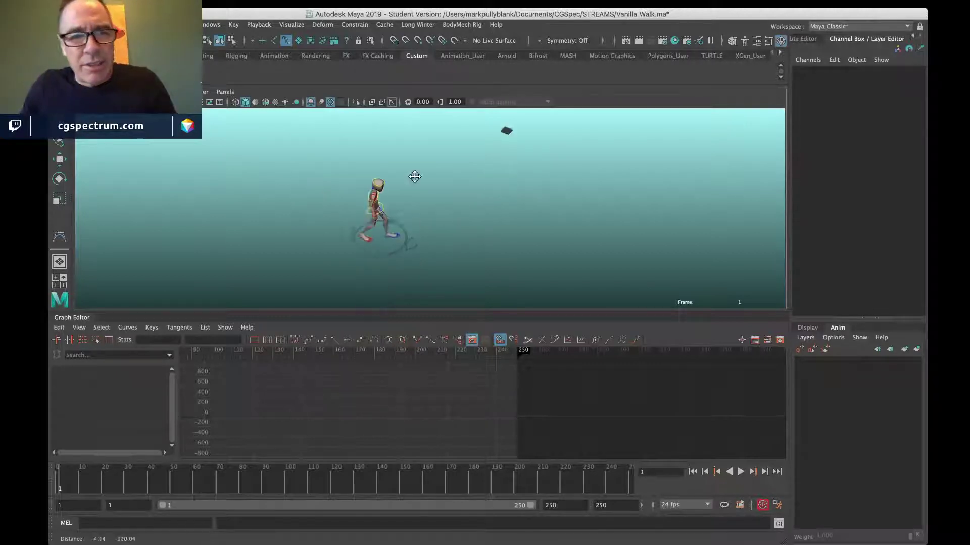
alt+drag(413, 217, 392, 170)
alt+middle_drag(392, 171, 386, 206)
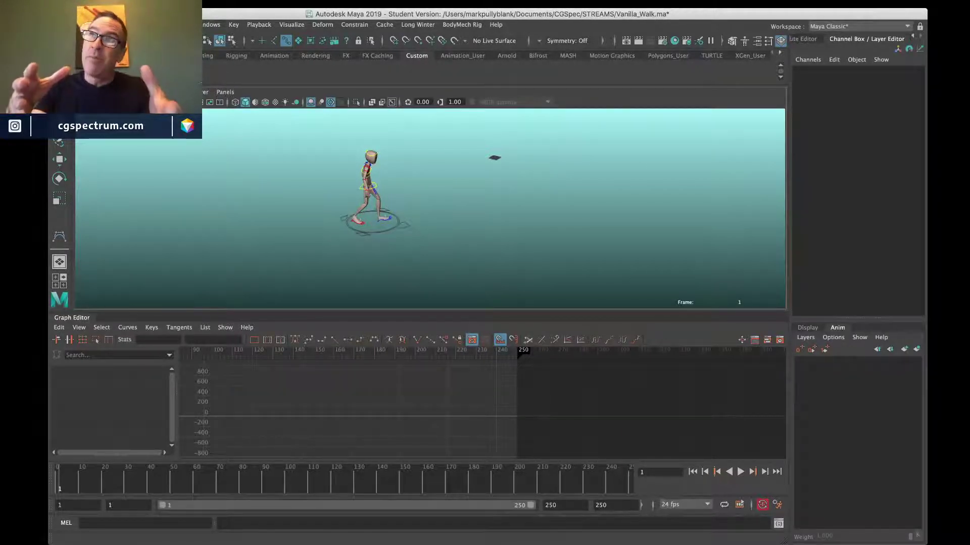
click(383, 231)
click(384, 232)
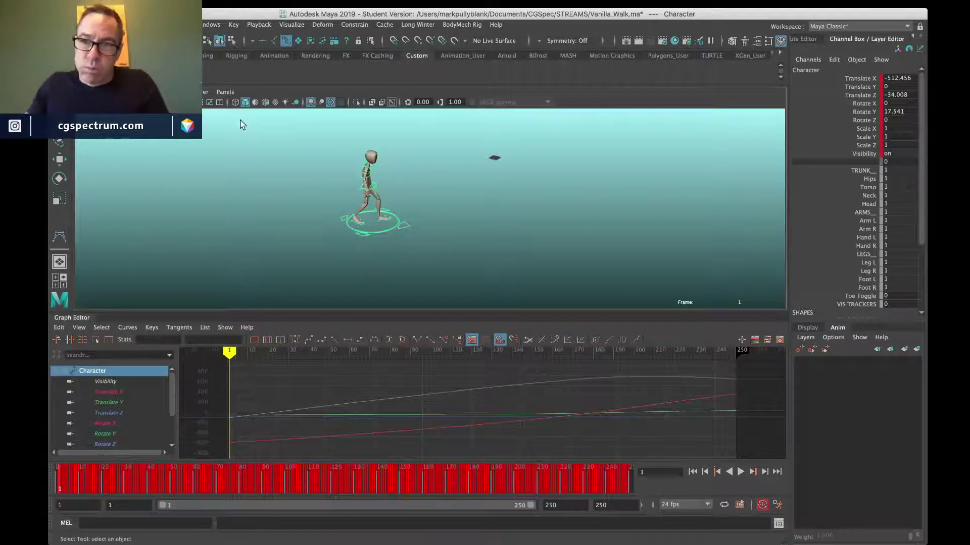
Step: Clear the selection and create a new locator at the scene origin
click(234, 156)
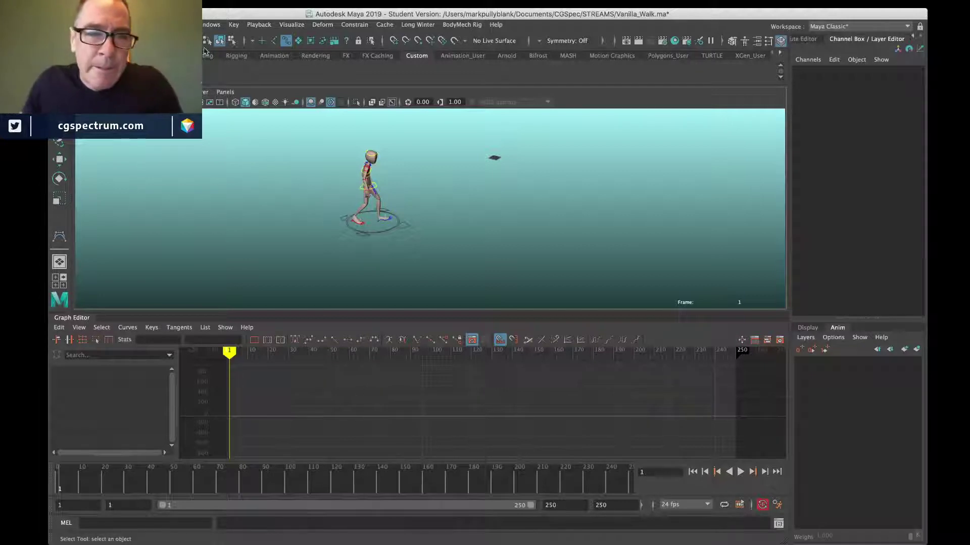
click(97, 24)
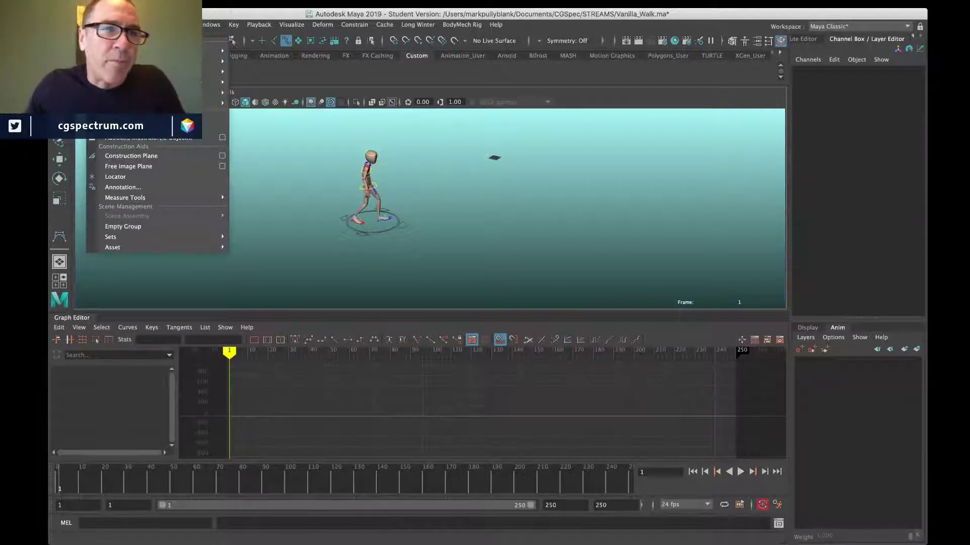
click(121, 180)
Step: Scale the new locator uniformly to about 34.3 and duplicate it twice so there are three locators
scroll(426, 230, up, 5)
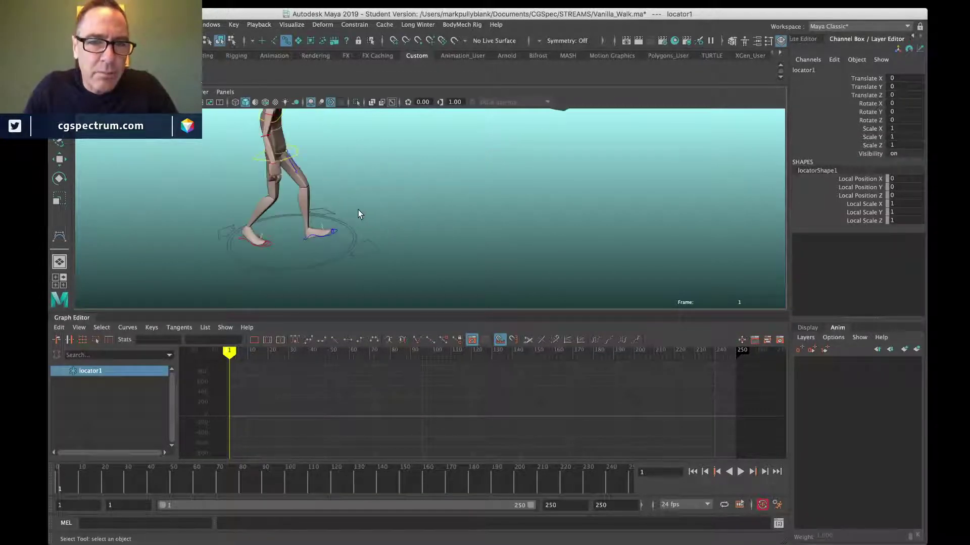
key(w)
scroll(359, 209, down, 3)
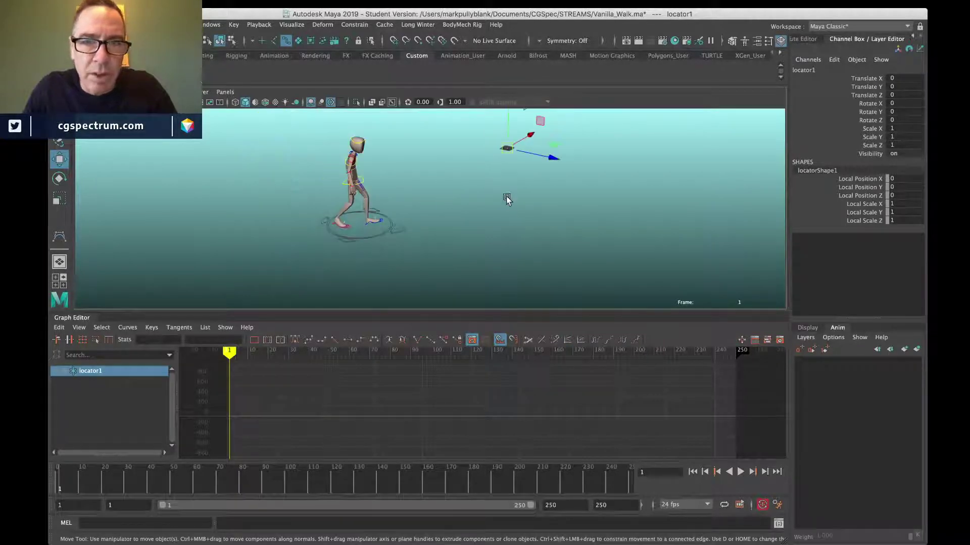
scroll(474, 183, down, 1)
mouse_move(475, 182)
alt+mouse_down()
mouse_move(429, 190)
mouse_move(478, 192)
alt+mouse_up()
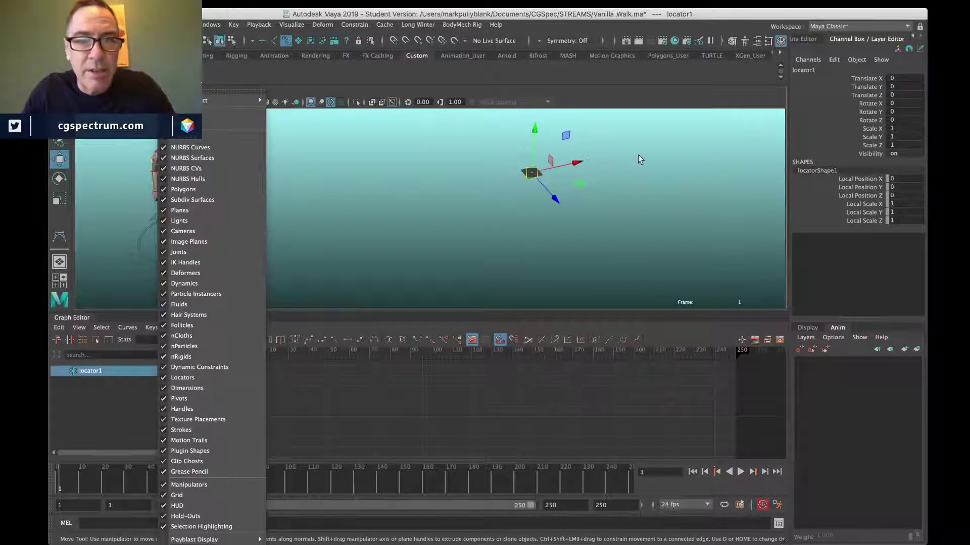
key(r)
click(528, 183)
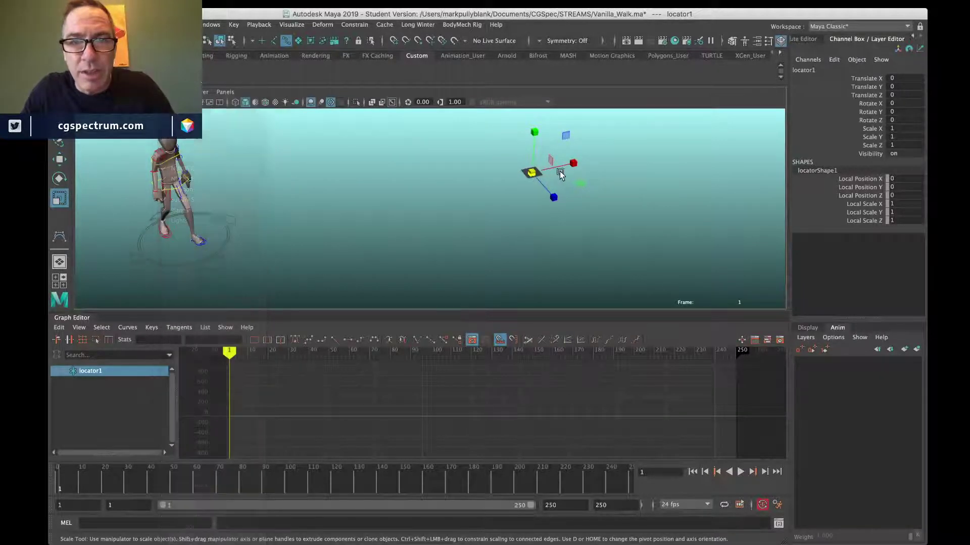
drag(531, 172, 513, 199)
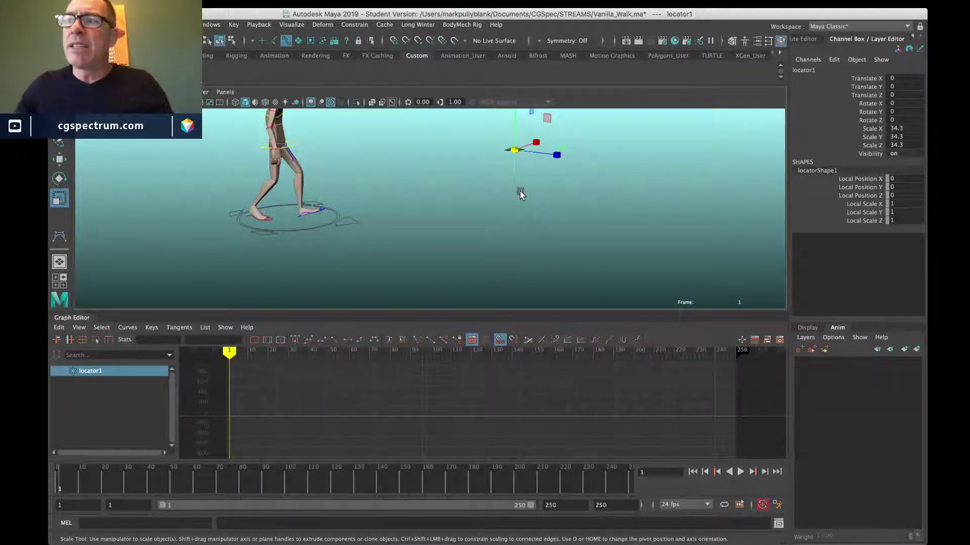
key(ctrl+d)
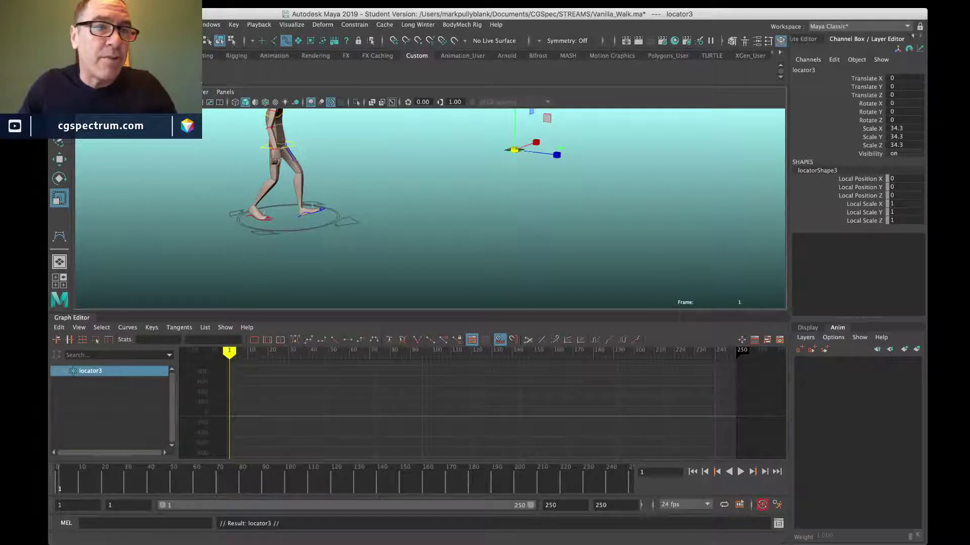
Step: Parent-constrain locator1 to the Upper_Body control on all translate and rotate axes, with Maintain offset off
click(126, 75)
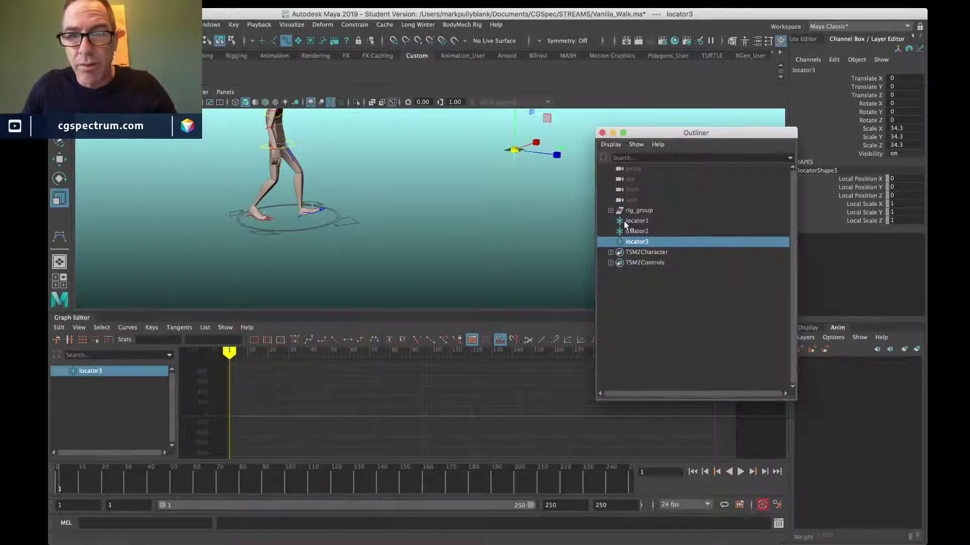
click(260, 149)
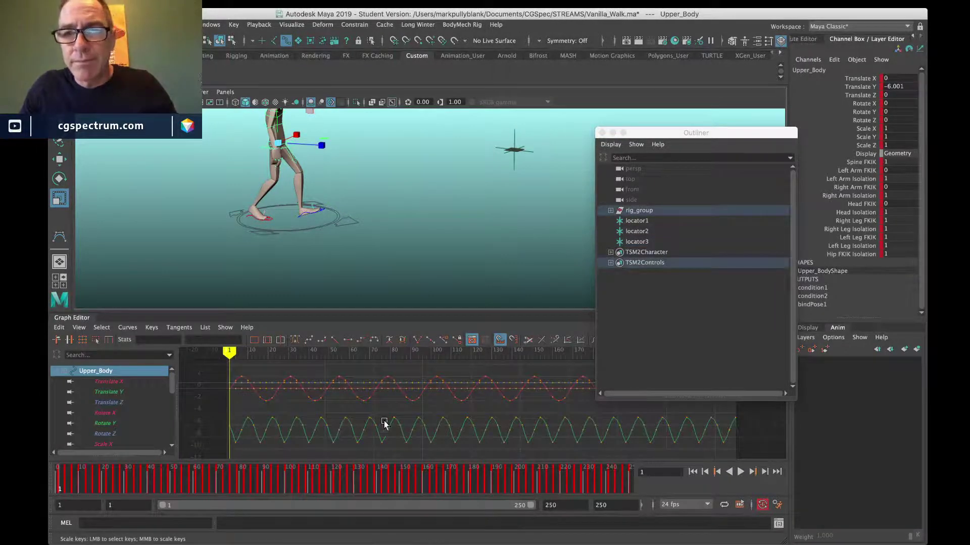
click(631, 222)
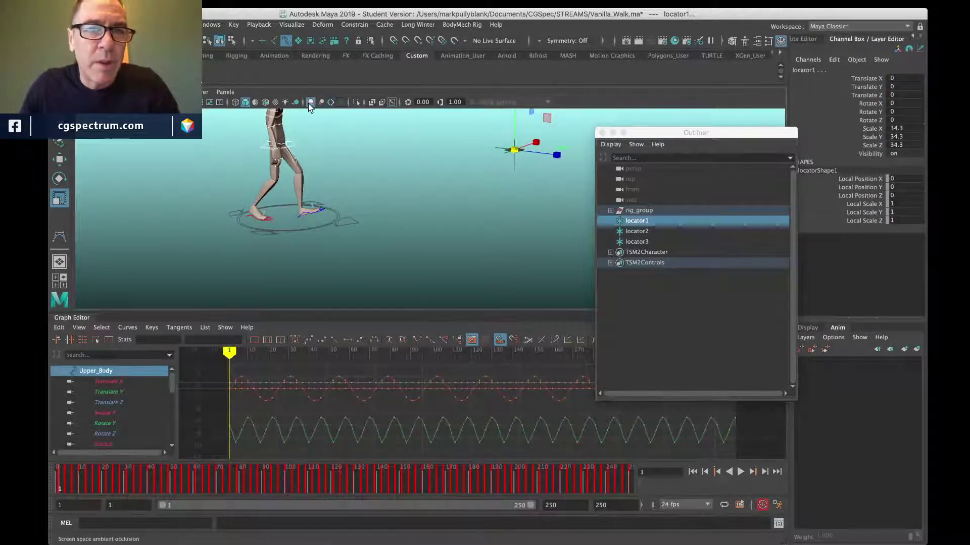
click(354, 25)
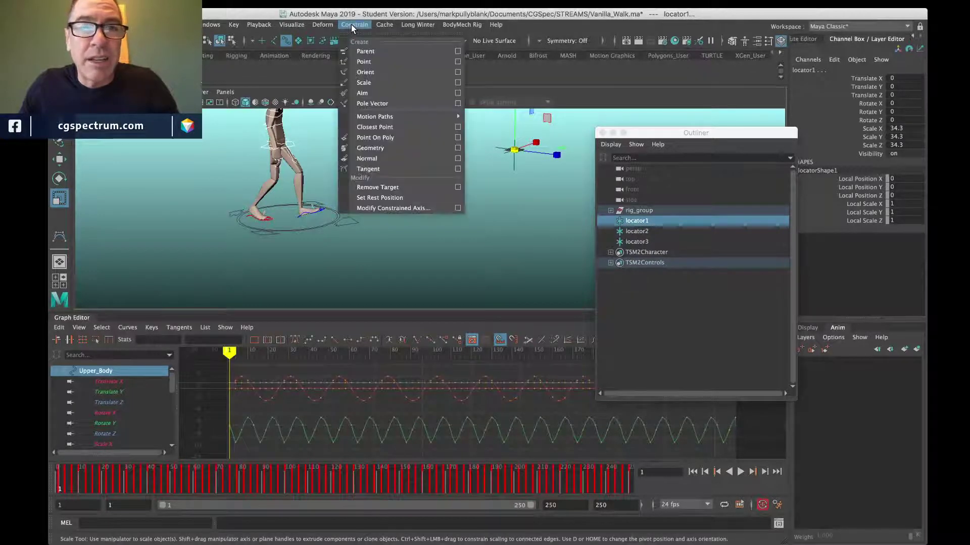
click(457, 51)
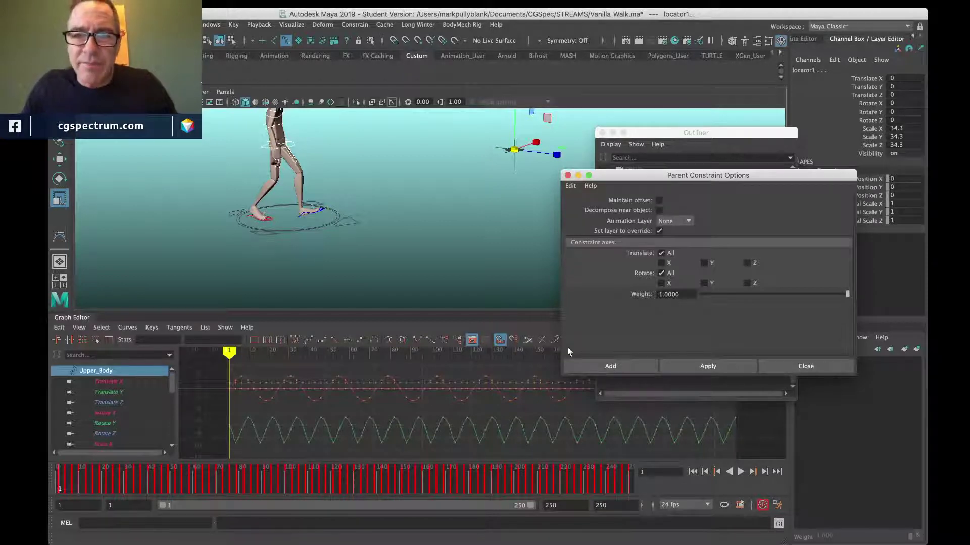
click(707, 367)
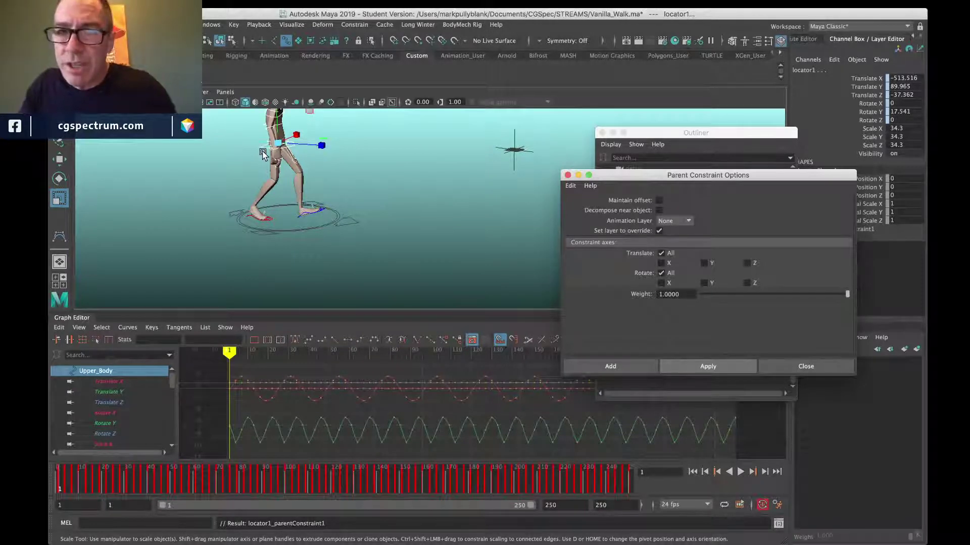
Step: Parent-constrain locator2 to the RightLeg_IK_Leg control with the same options, Maintain offset off
click(289, 283)
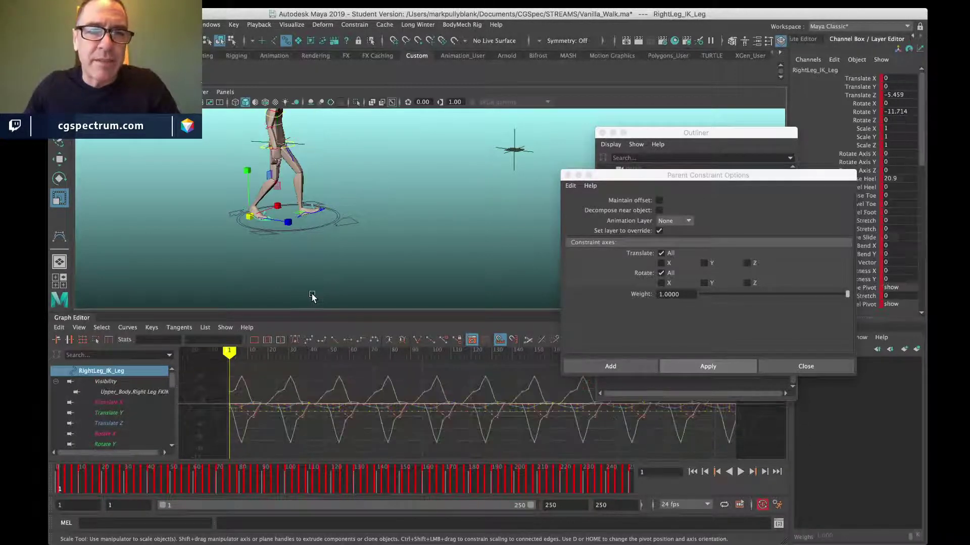
click(636, 142)
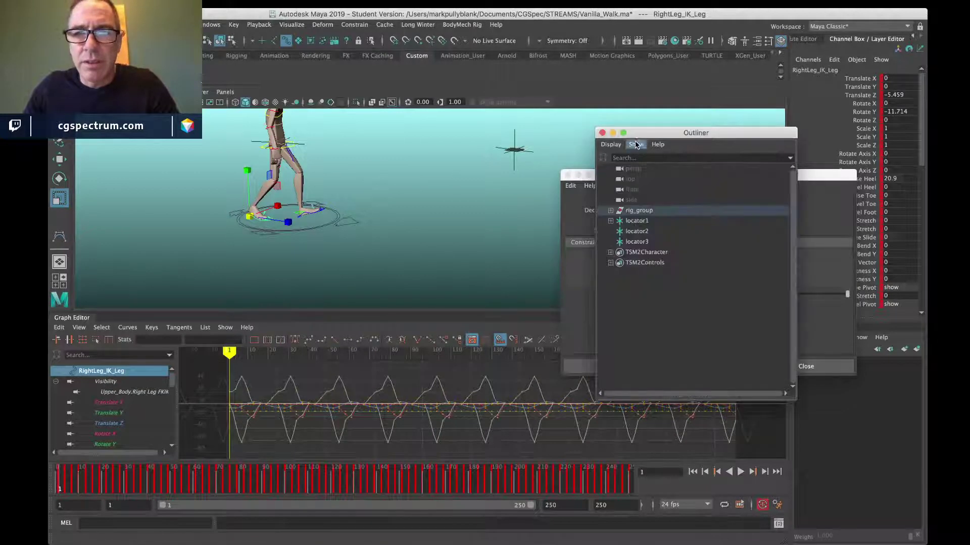
click(637, 233)
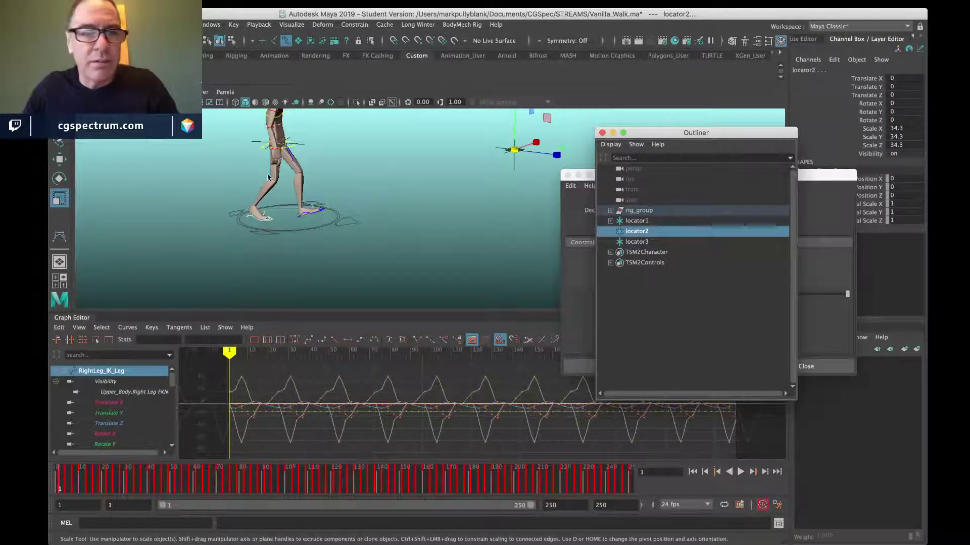
click(354, 24)
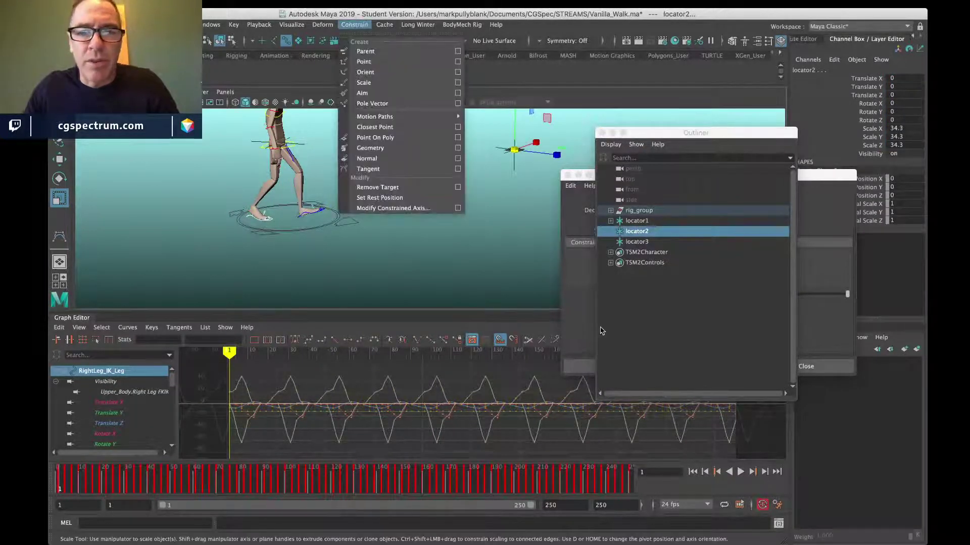
click(593, 307)
click(682, 367)
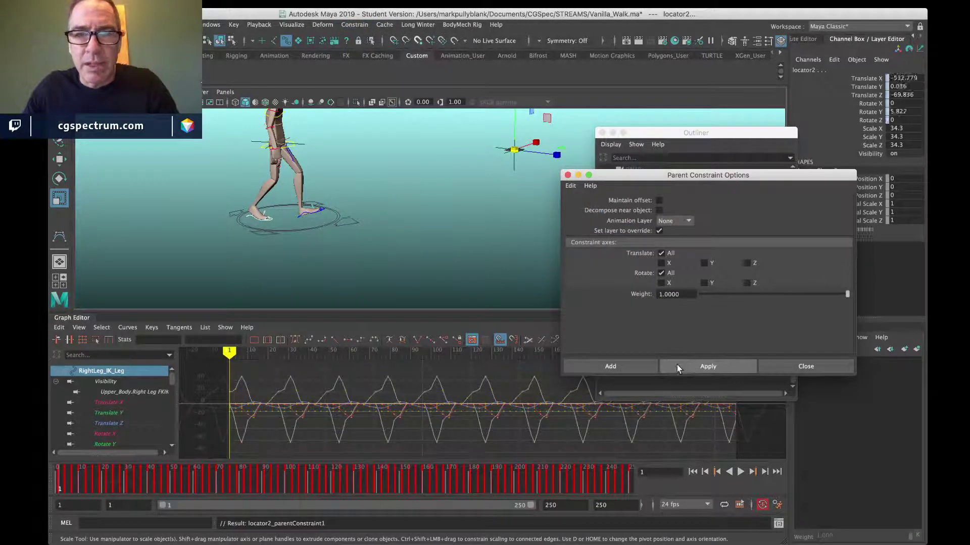
Step: Enable selection of miscellaneous objects and parent-constrain locator3 to the LeftLeg_IK_Leg control, with Maintain offset off
click(312, 215)
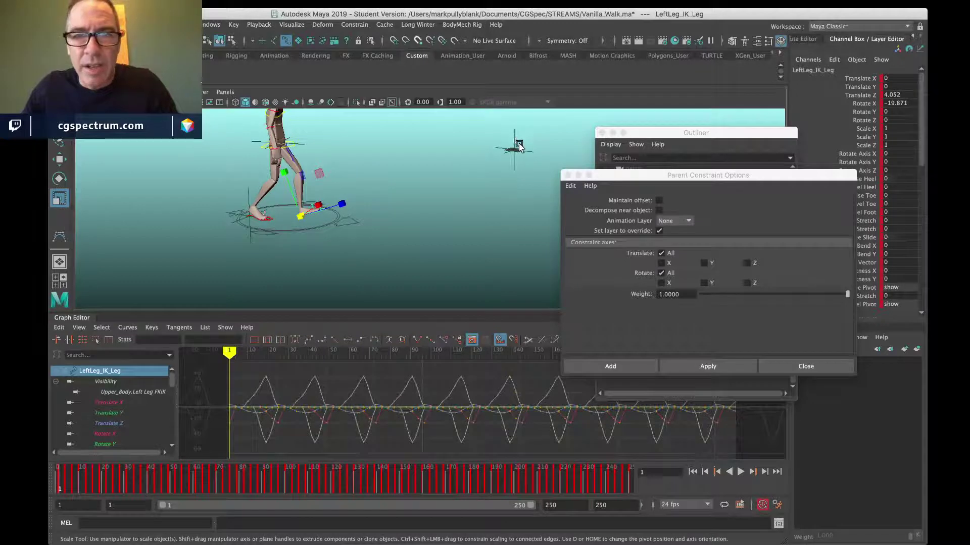
click(347, 40)
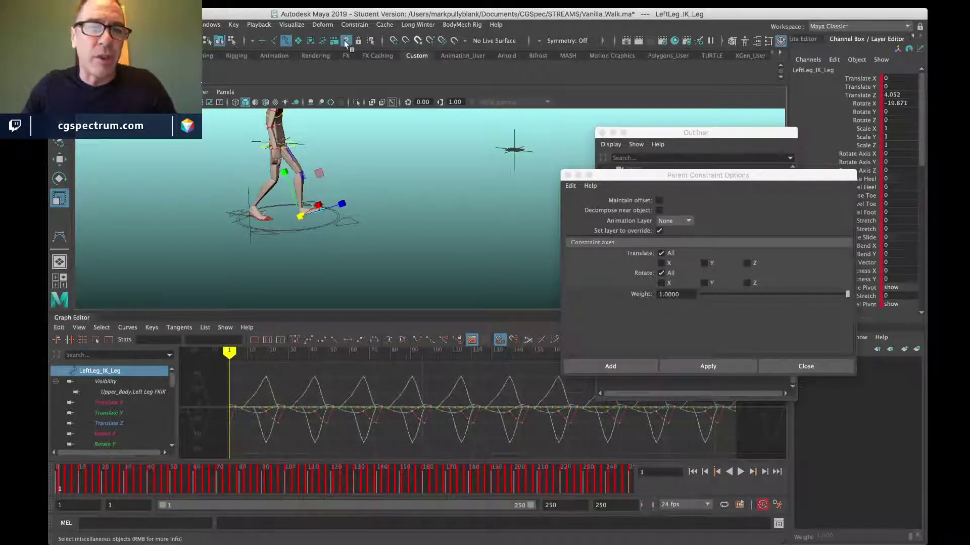
shift+click(513, 135)
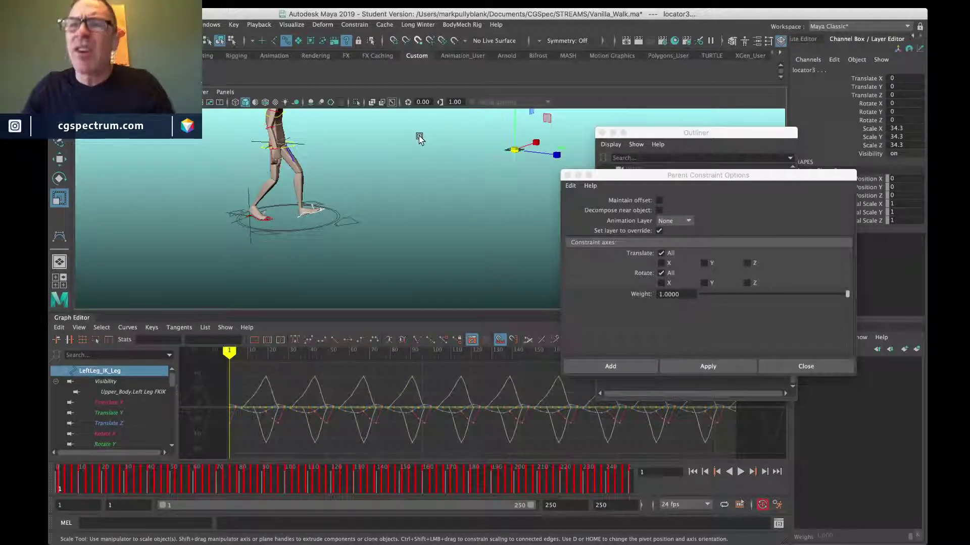
click(708, 367)
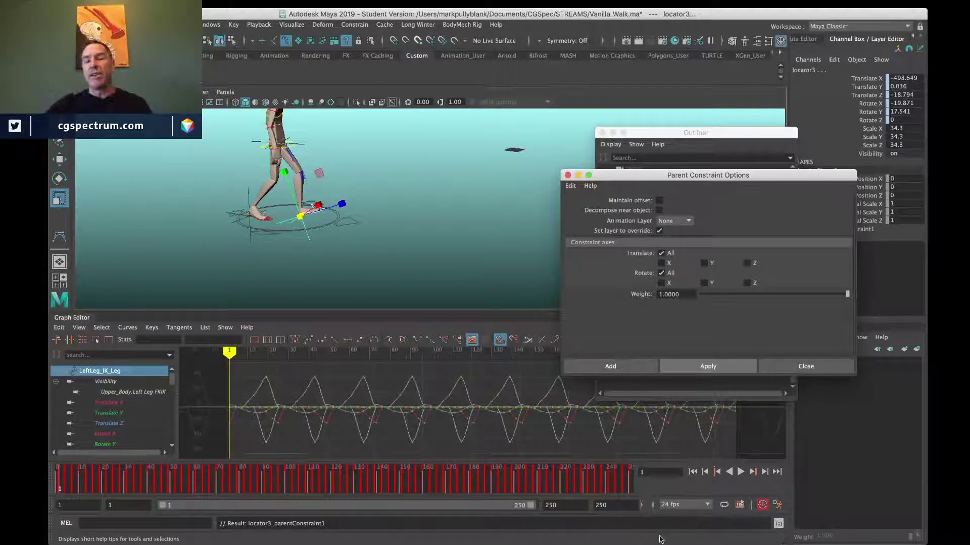
Step: Play the walk to check that the constrained locators follow the figure, and return to frame 1
click(741, 472)
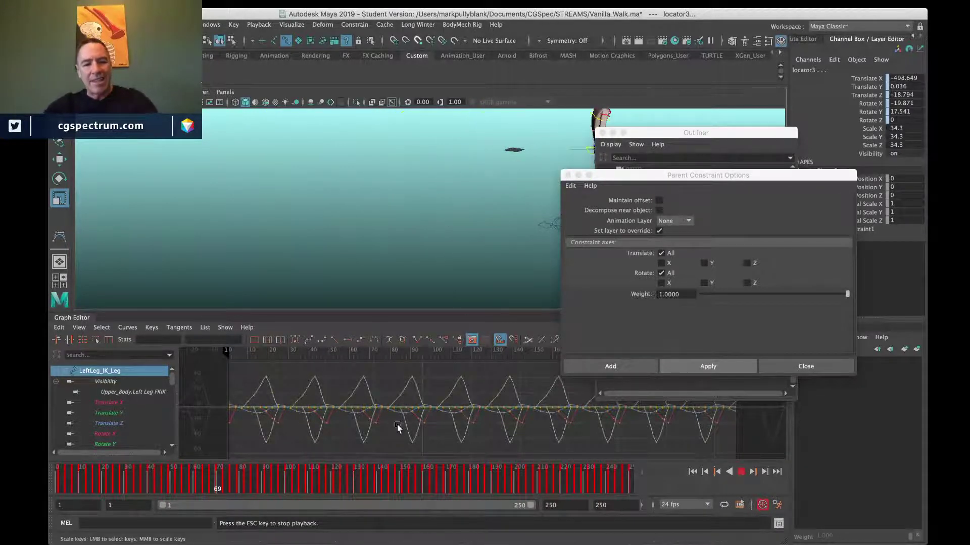
key(Escape)
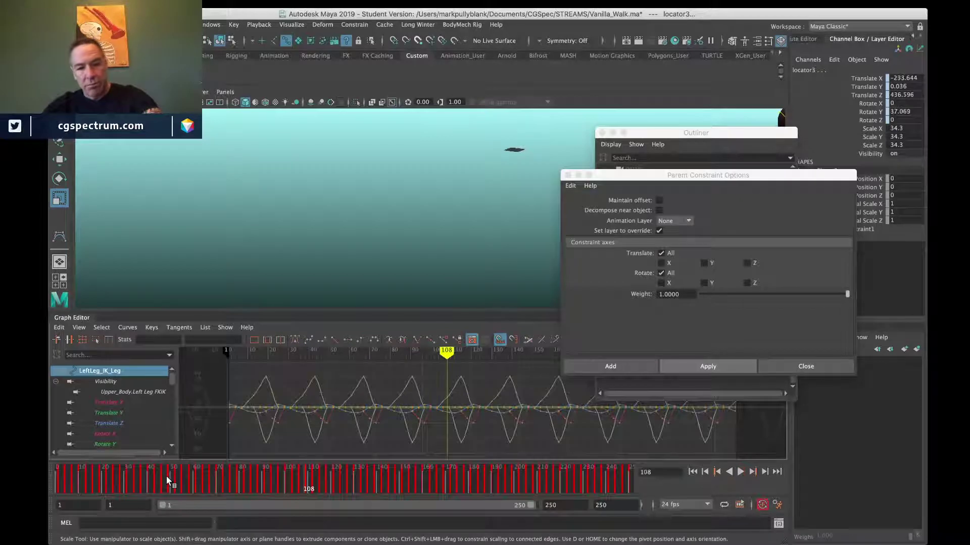
click(161, 477)
click(57, 479)
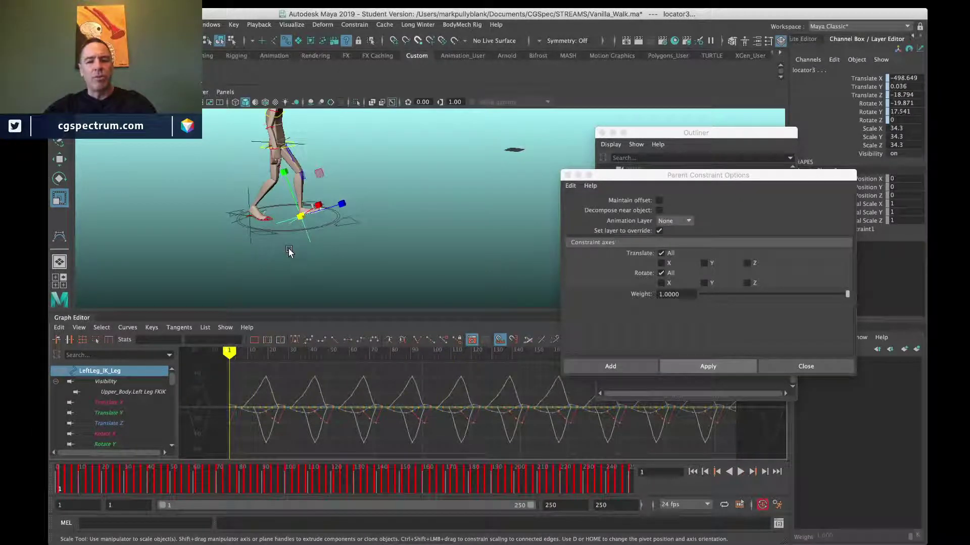
Step: Bake the three constrained locators to keys over the time slider range with Sample by set to 1, and bring the Outliner forward
key(q)
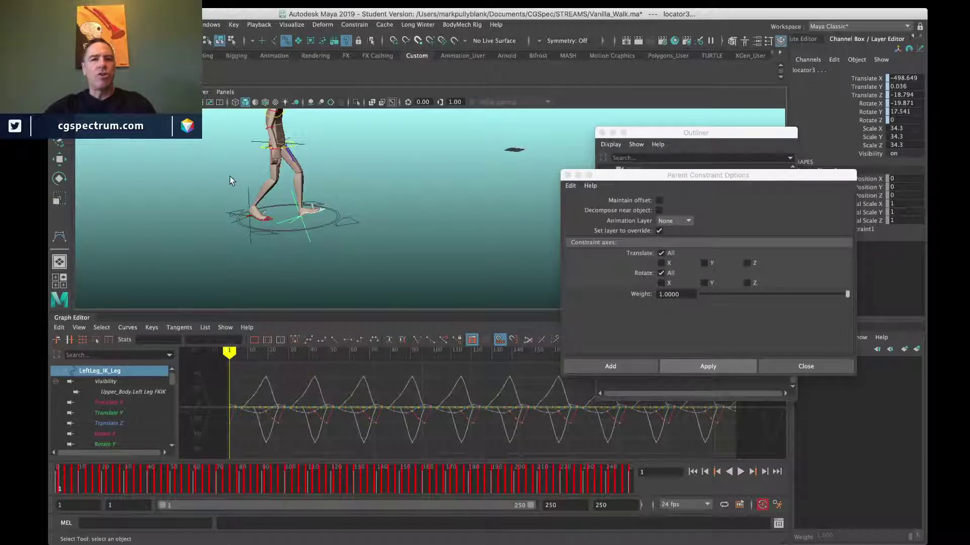
click(239, 196)
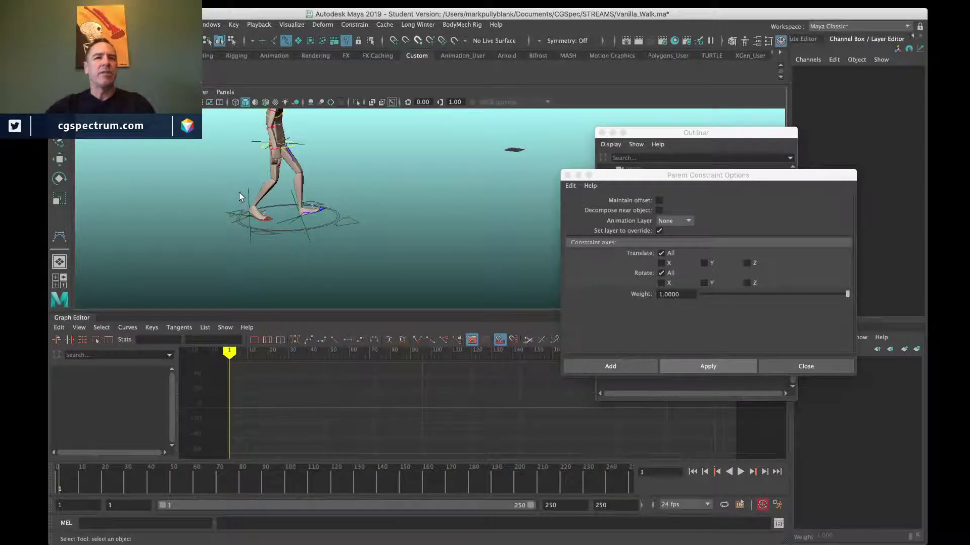
click(250, 141)
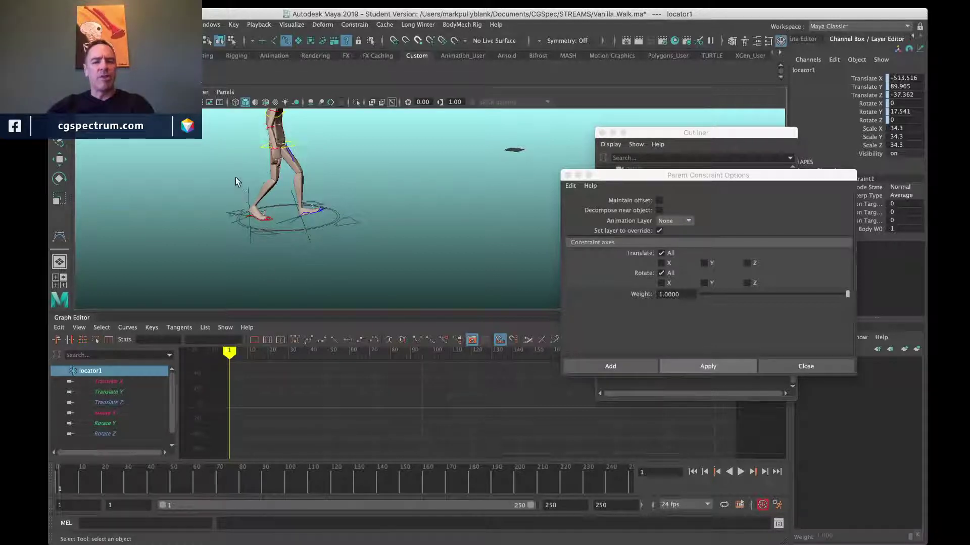
shift+click(252, 196)
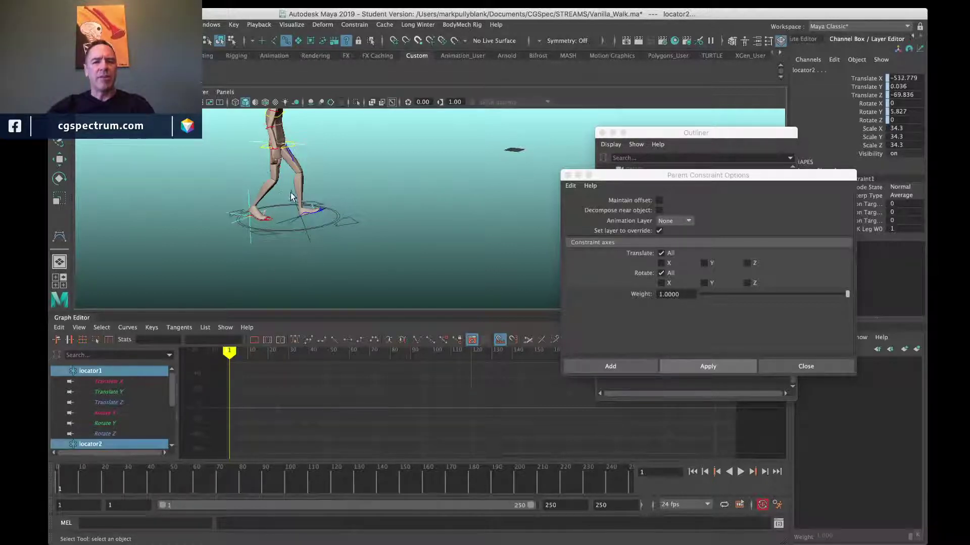
shift+click(276, 240)
click(85, 24)
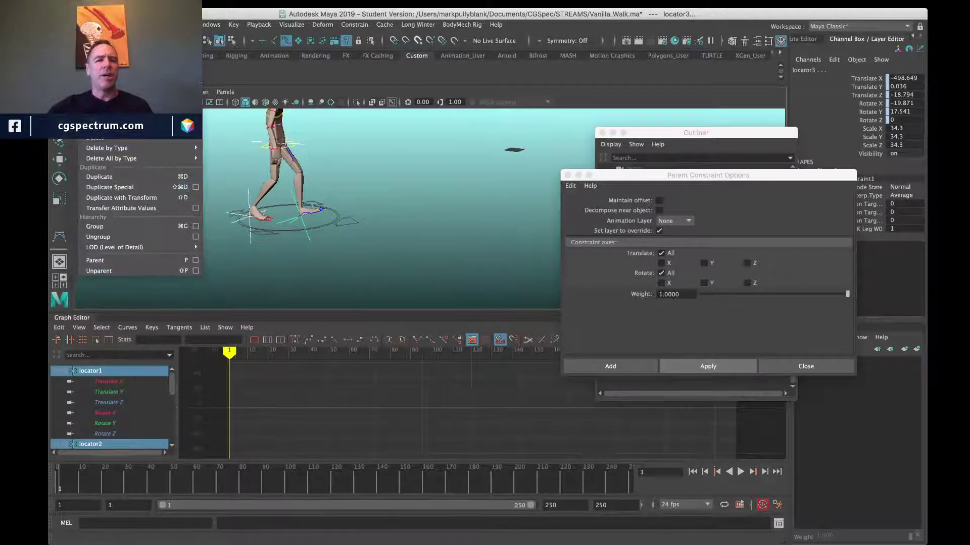
mouse_move(127, 128)
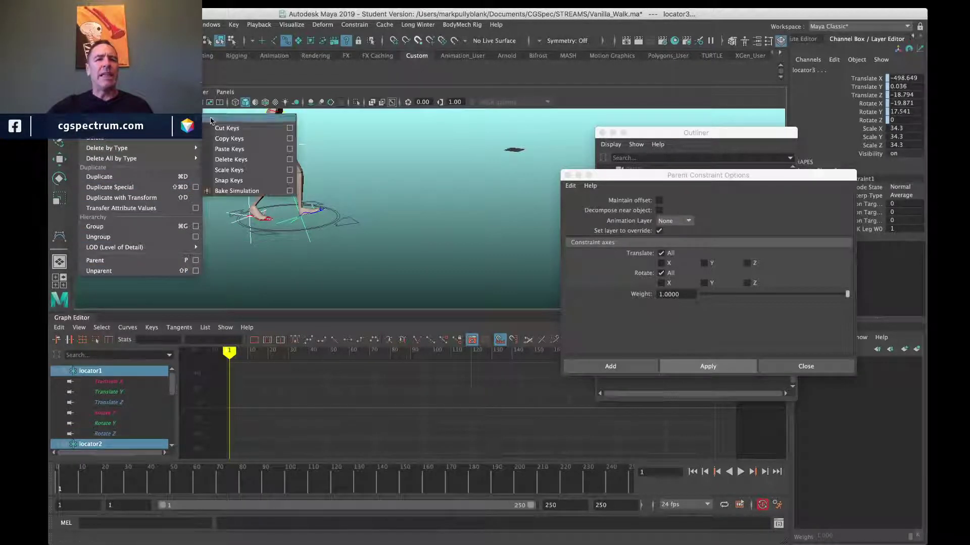
click(289, 191)
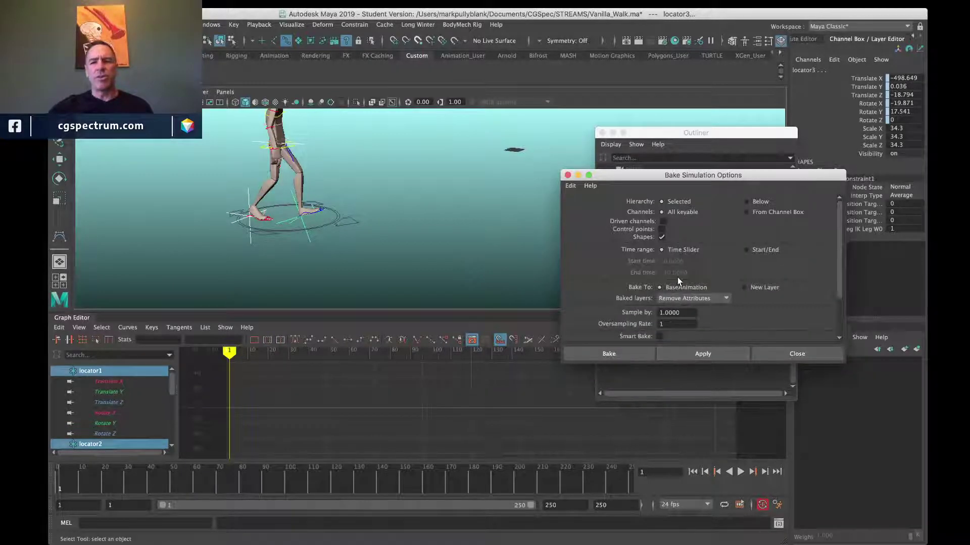
click(698, 354)
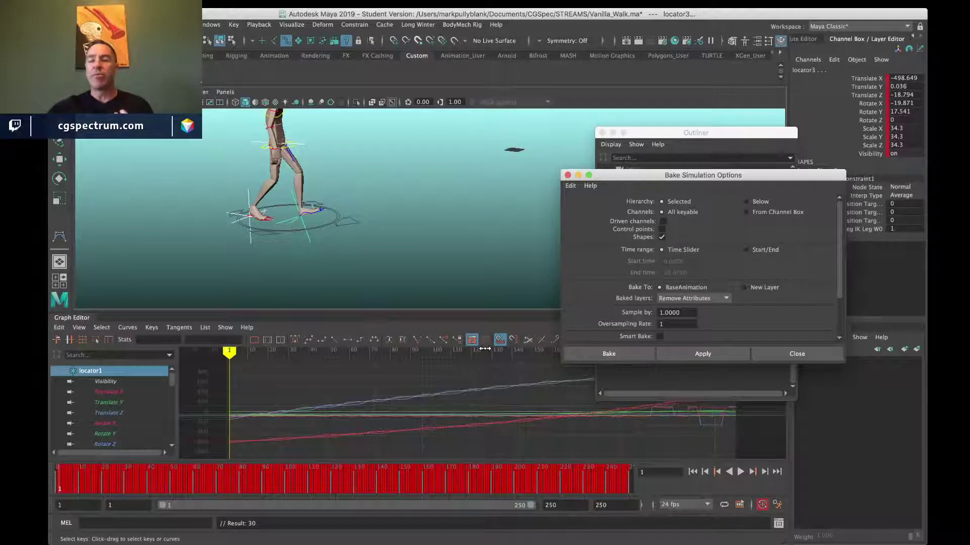
click(686, 133)
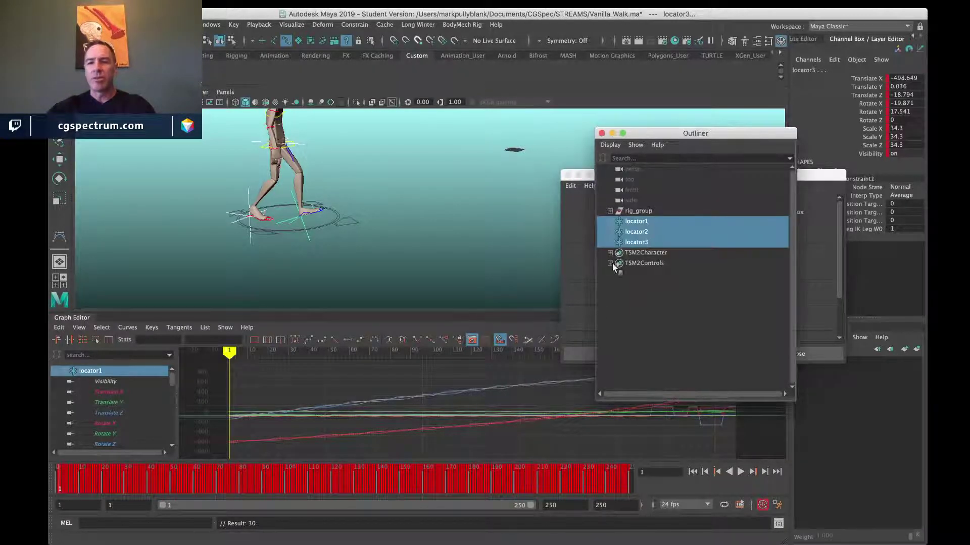
Step: Delete the parent constraints nested under locator1, locator2 and locator3, leaving the baked locators in place
click(611, 221)
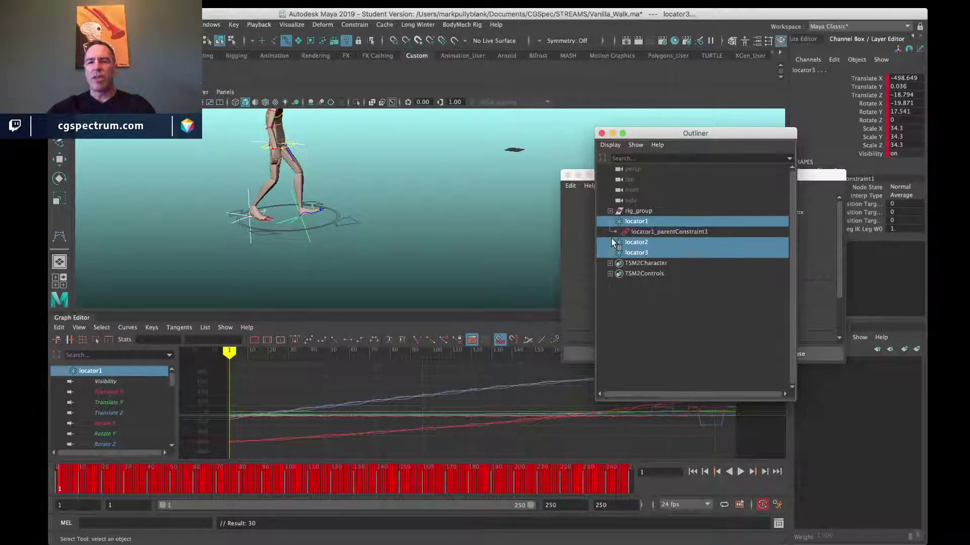
click(613, 241)
click(610, 263)
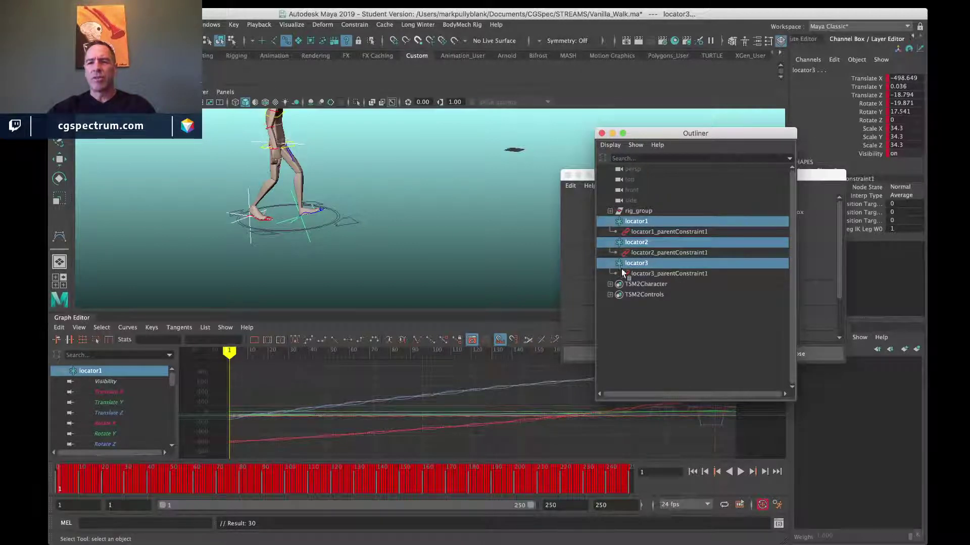
click(649, 232)
ctrl+click(657, 252)
ctrl+click(665, 271)
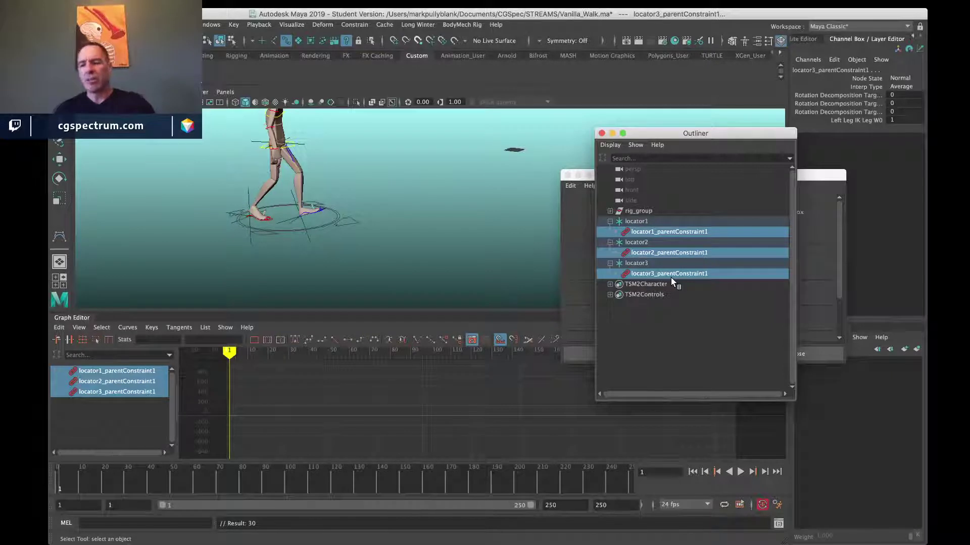
key(Delete)
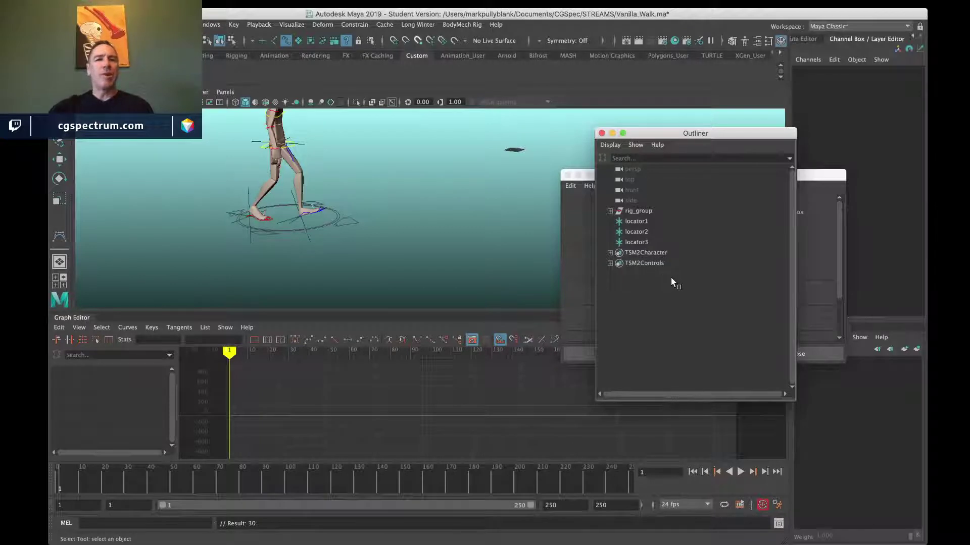
Step: Mute the Character control's translate, rotate, scale and visibility channels
drag(364, 209, 342, 235)
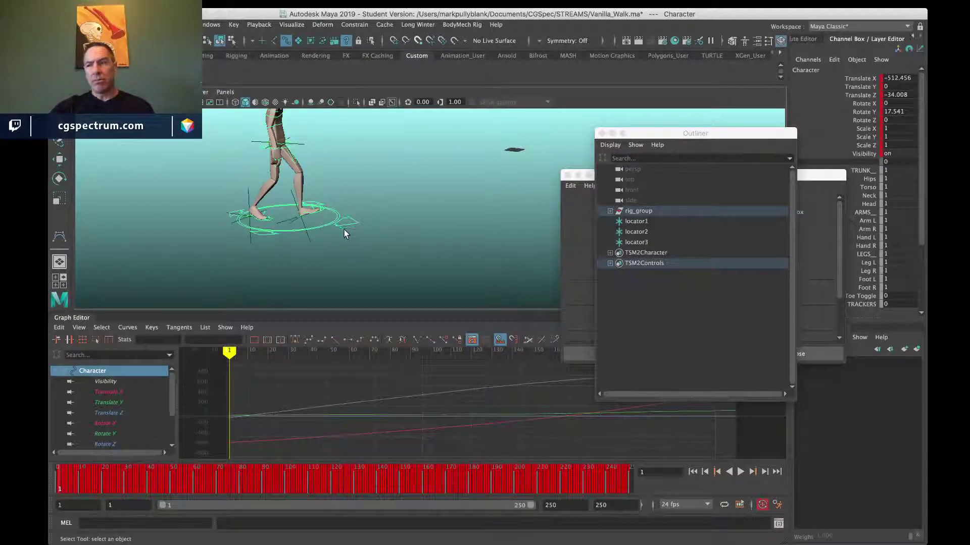
drag(855, 82, 859, 153)
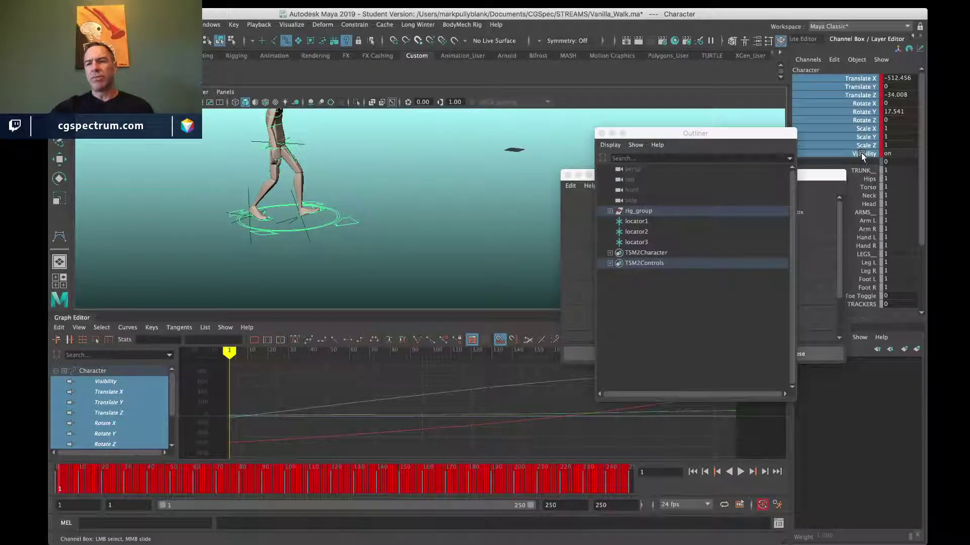
right_click(830, 96)
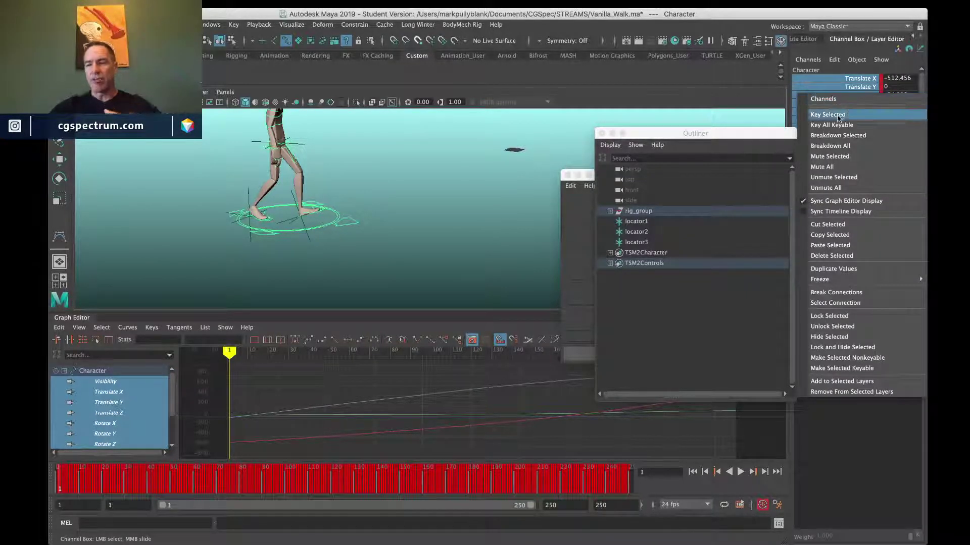
click(837, 158)
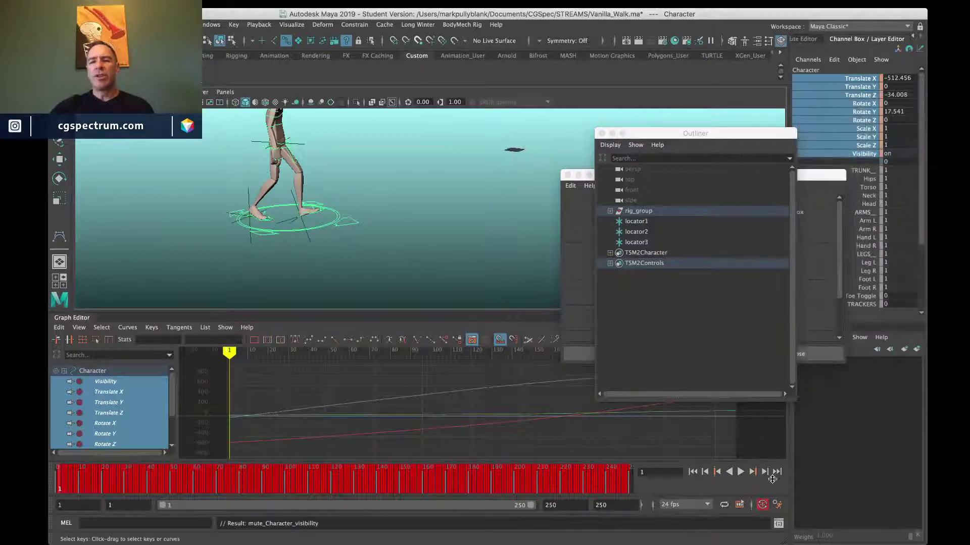
Step: Play the animation to compare the muted figure with the baked locators, and return to frame 1
click(741, 472)
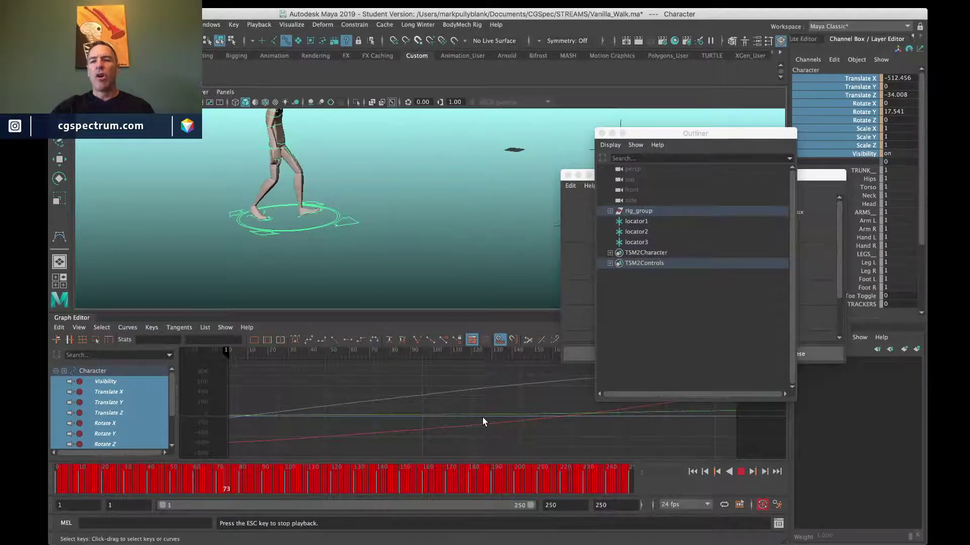
scroll(399, 238, down, 5)
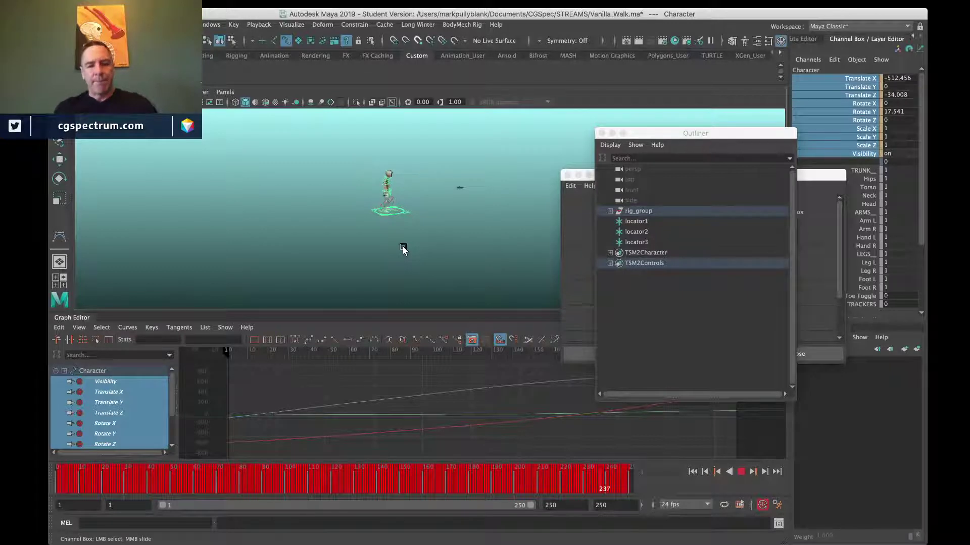
key(Escape)
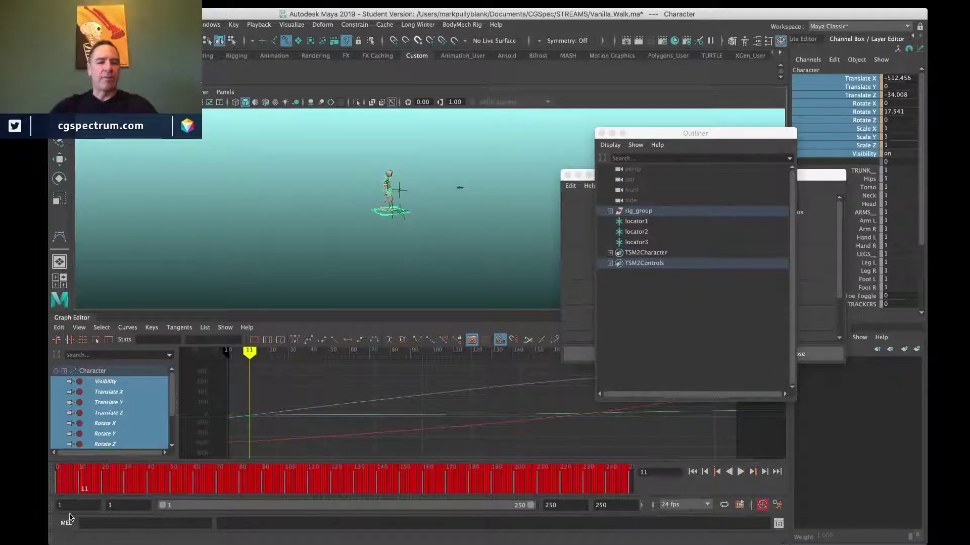
drag(59, 491, 49, 491)
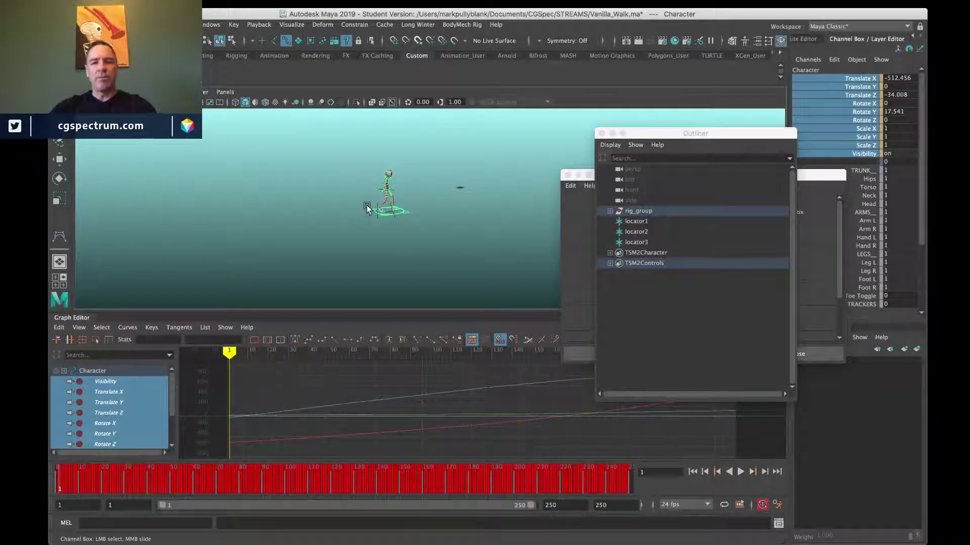
Step: Parent-constrain the Upper_Body control to locator1 at the hips
alt+right_drag(368, 210, 430, 182)
alt+right_drag(266, 212, 304, 218)
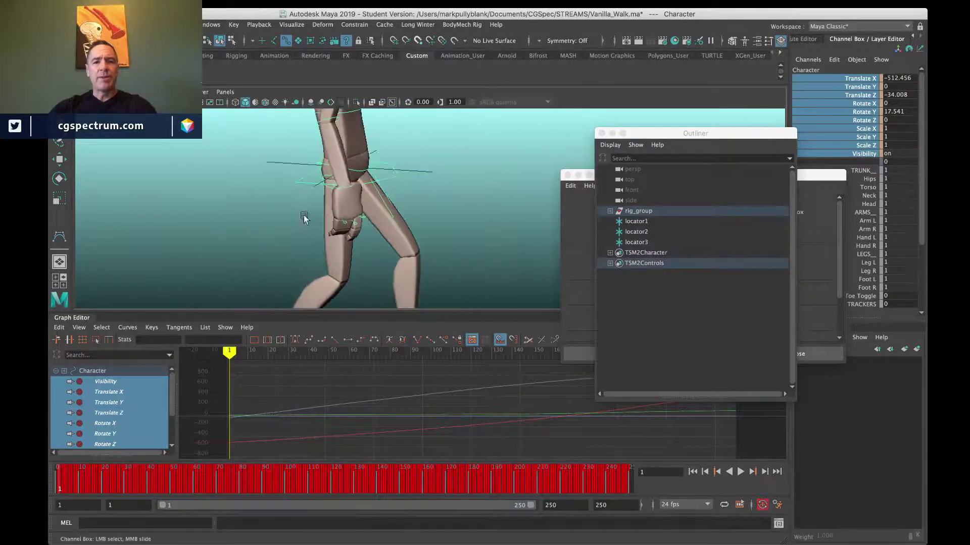
click(277, 165)
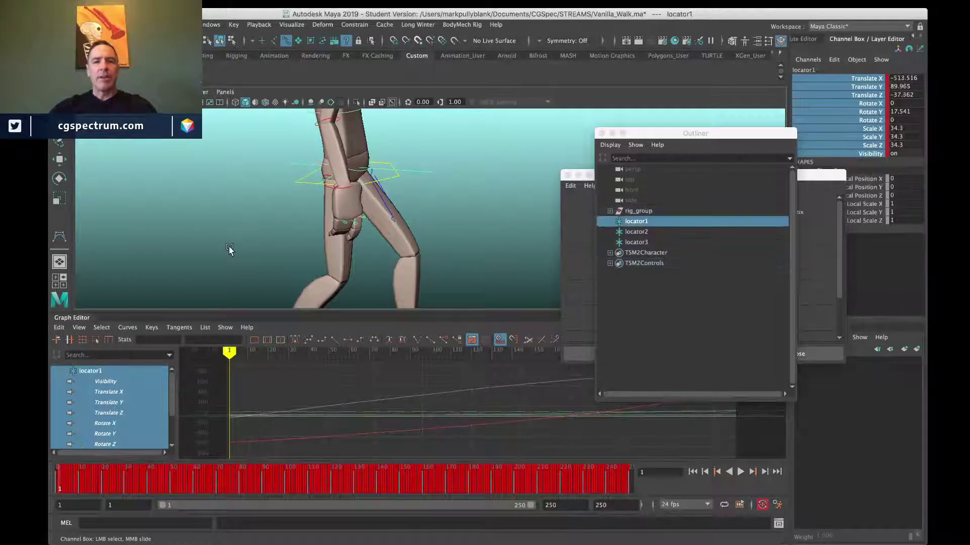
shift+click(295, 183)
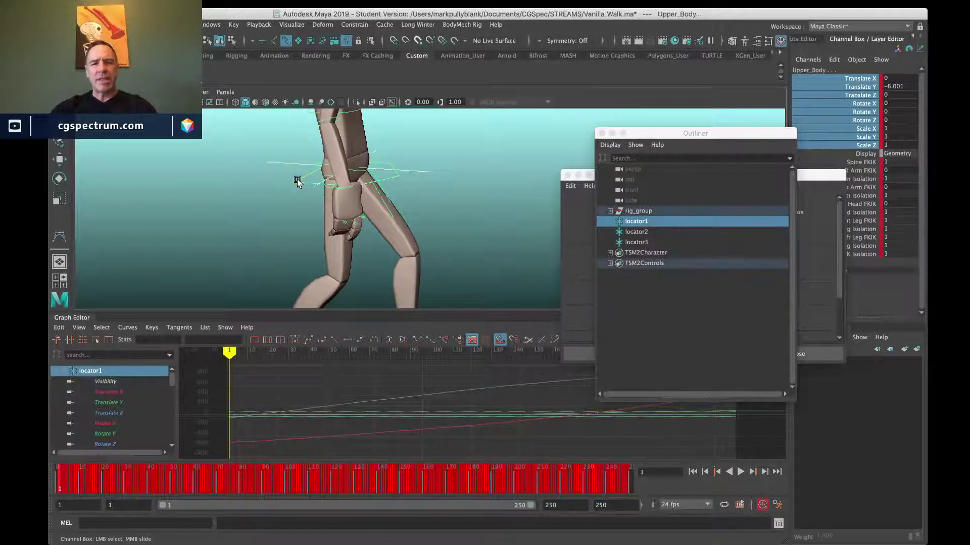
click(367, 26)
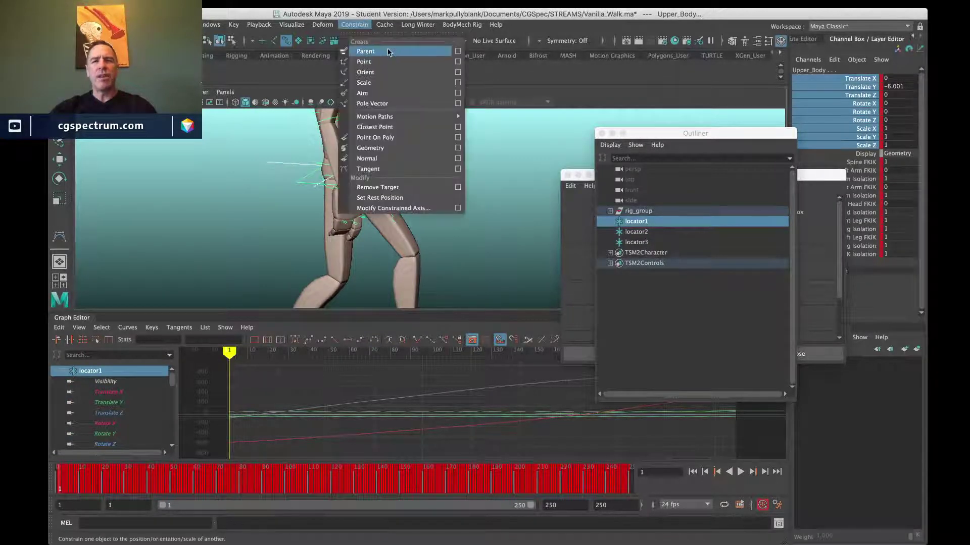
click(388, 52)
Step: Parent-constrain the RightLeg_IK_Leg control to locator2 at the right foot
alt+right_drag(356, 201, 281, 181)
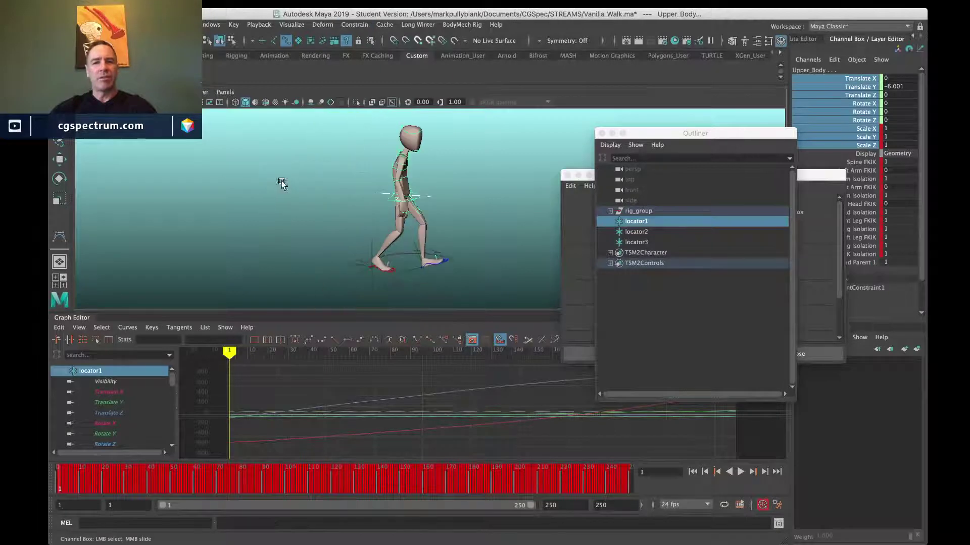
alt+middle_drag(284, 220, 305, 158)
alt+right_drag(238, 185, 298, 242)
click(303, 235)
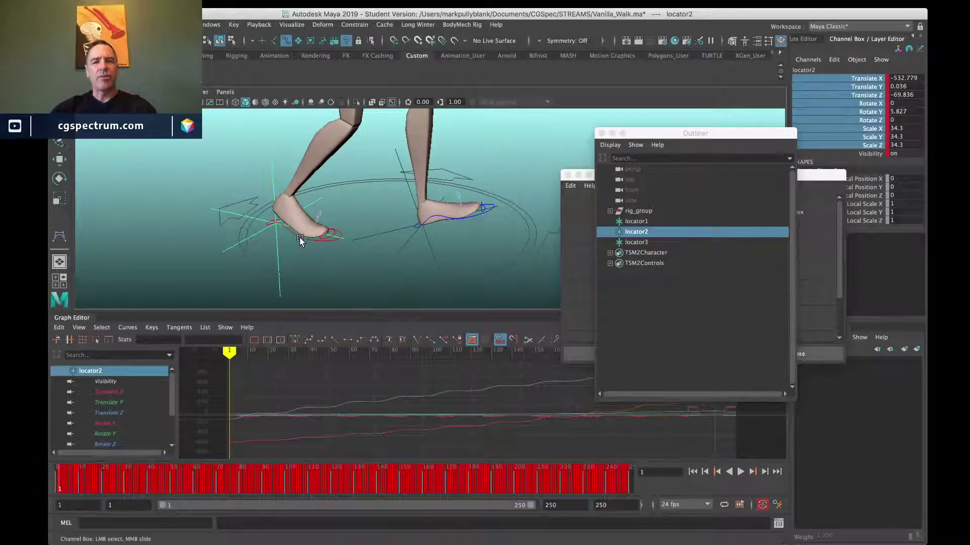
shift+click(300, 242)
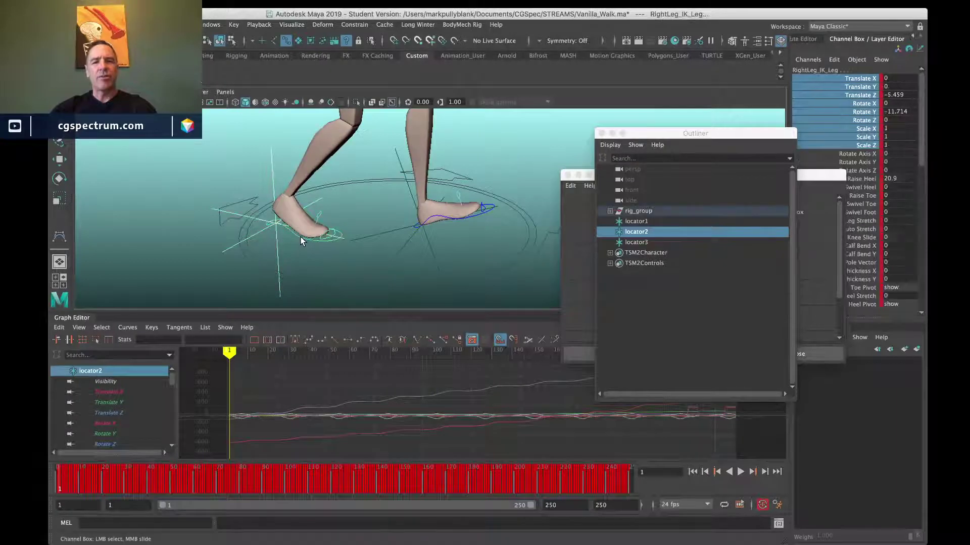
click(349, 26)
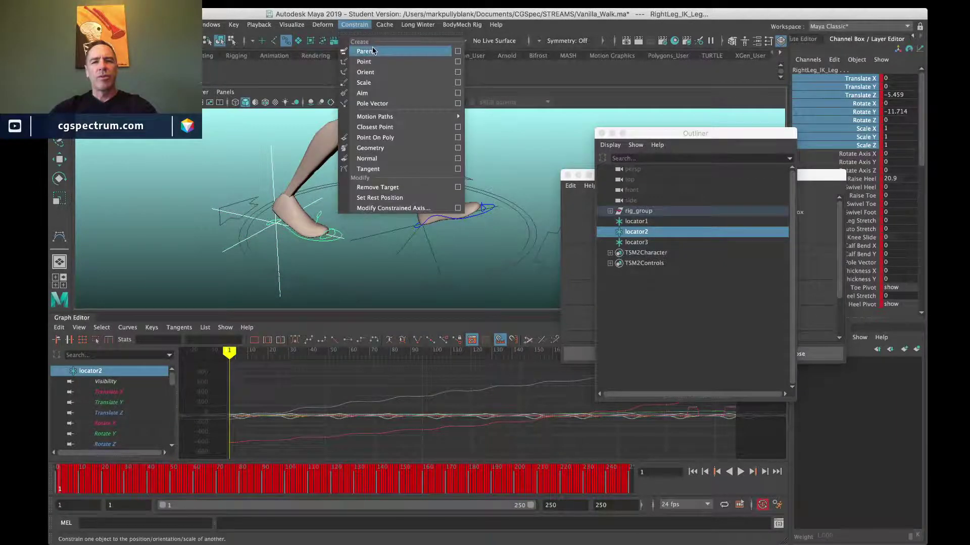
click(372, 47)
Step: Parent-constrain the LeftLeg_IK_Leg control to locator3 at the left foot
click(439, 236)
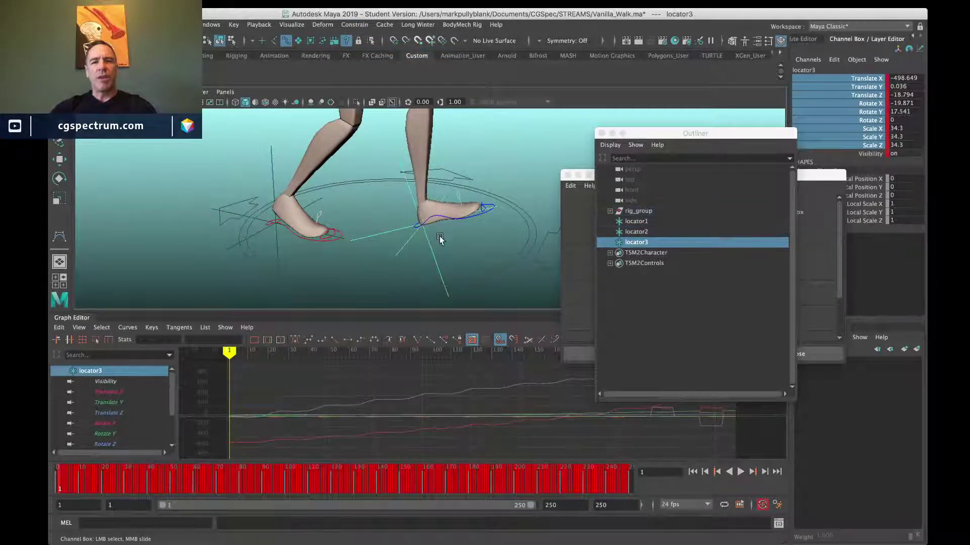
shift+click(439, 219)
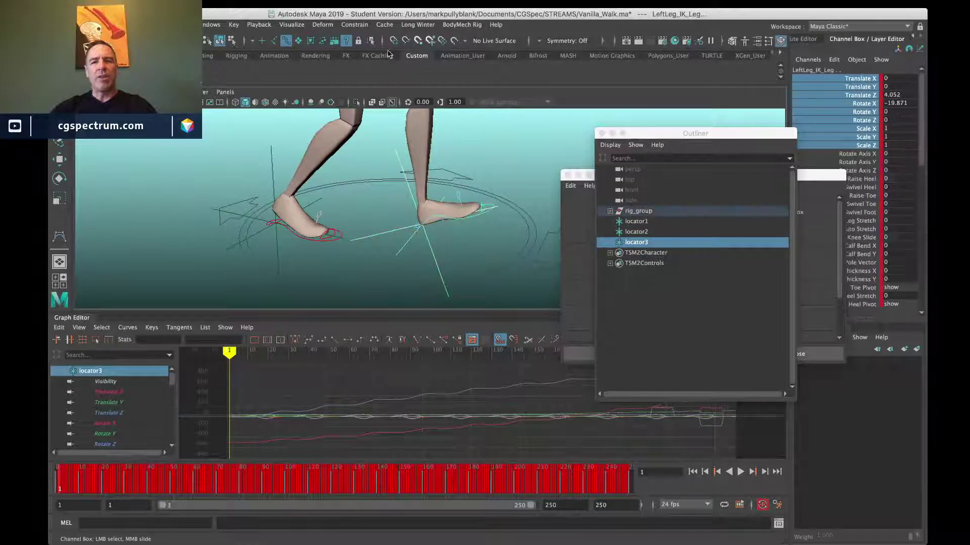
click(354, 25)
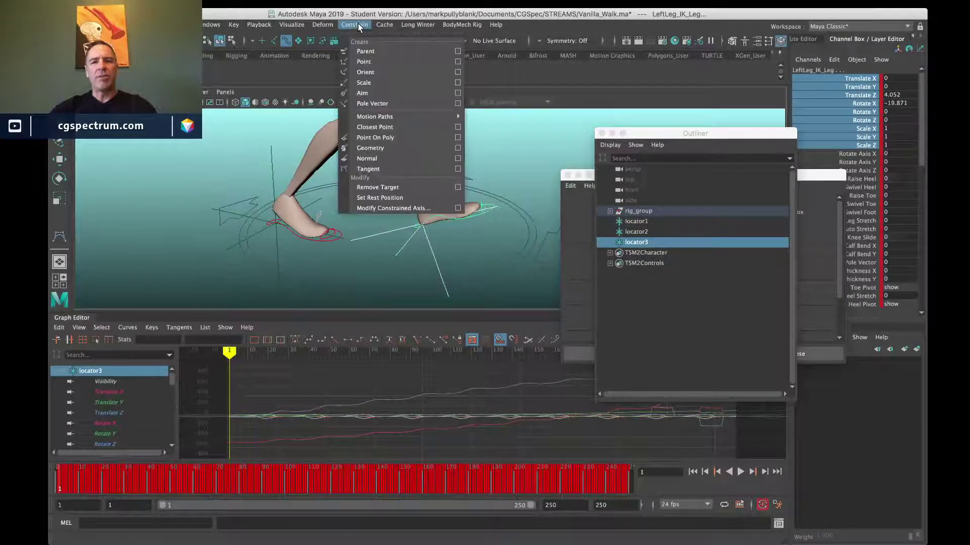
click(392, 51)
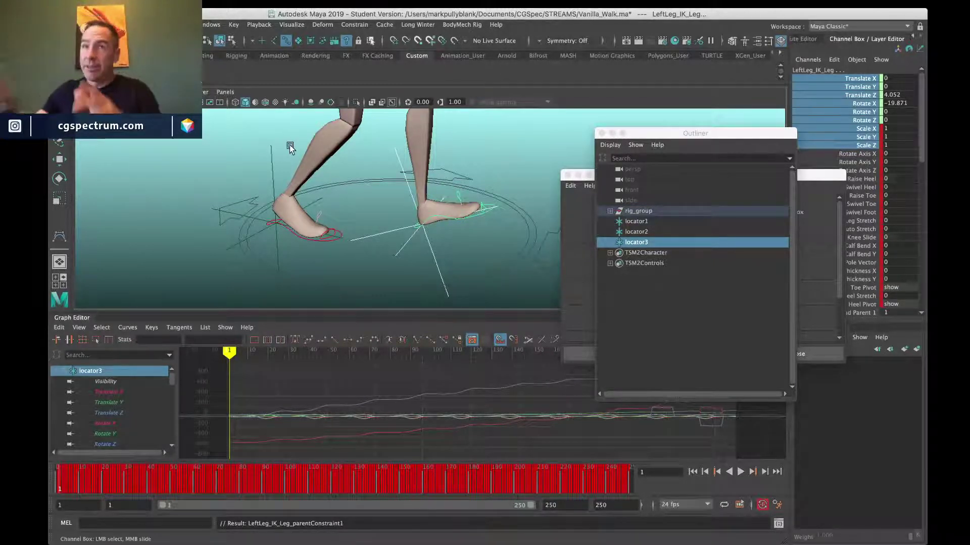
Step: Play back the constrained walk from frame 1, and delete the Character control's translate, rotate and scale animation
click(328, 182)
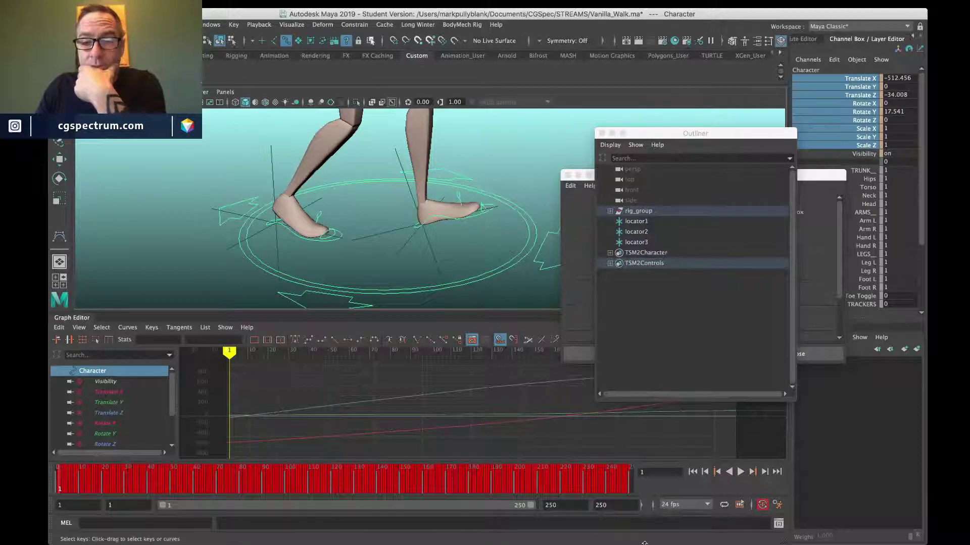
click(740, 472)
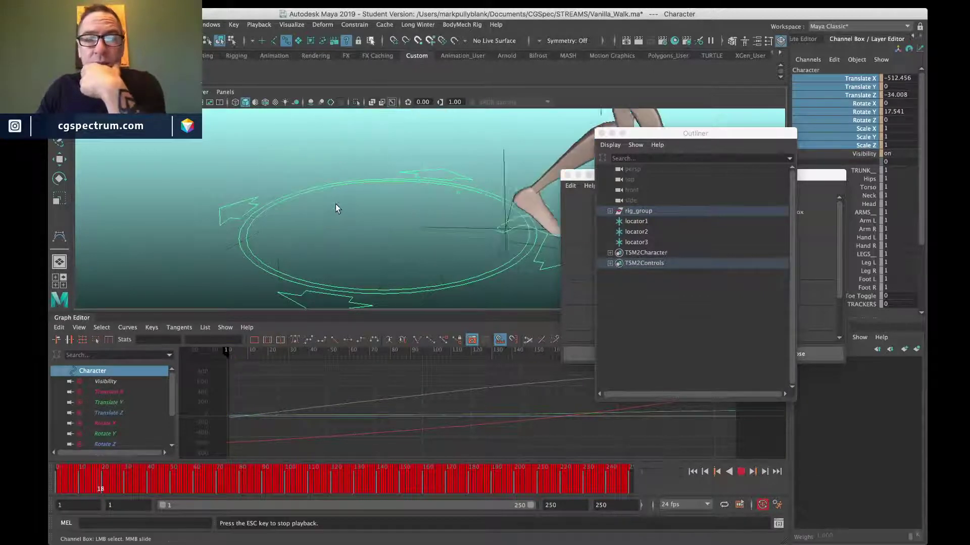
scroll(379, 167, down, 10)
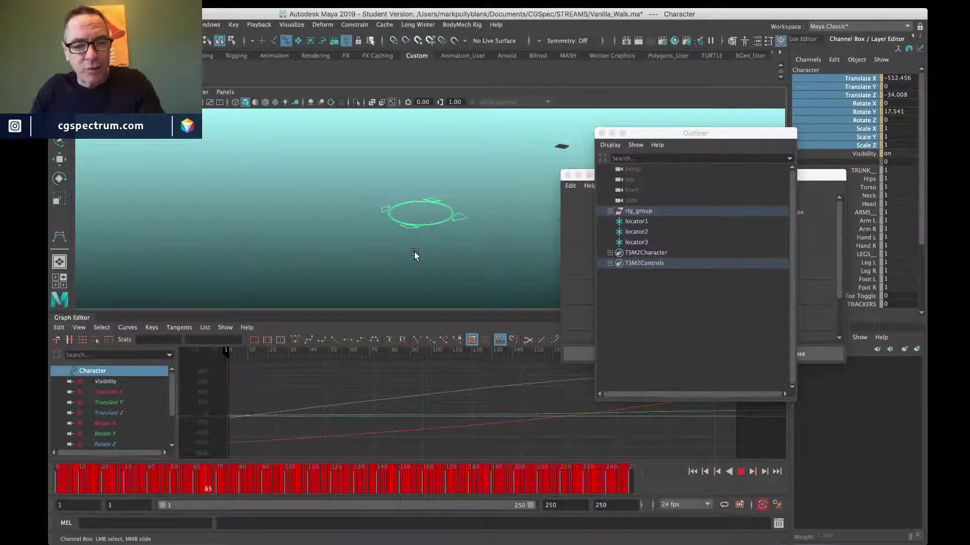
drag(100, 476, 48, 485)
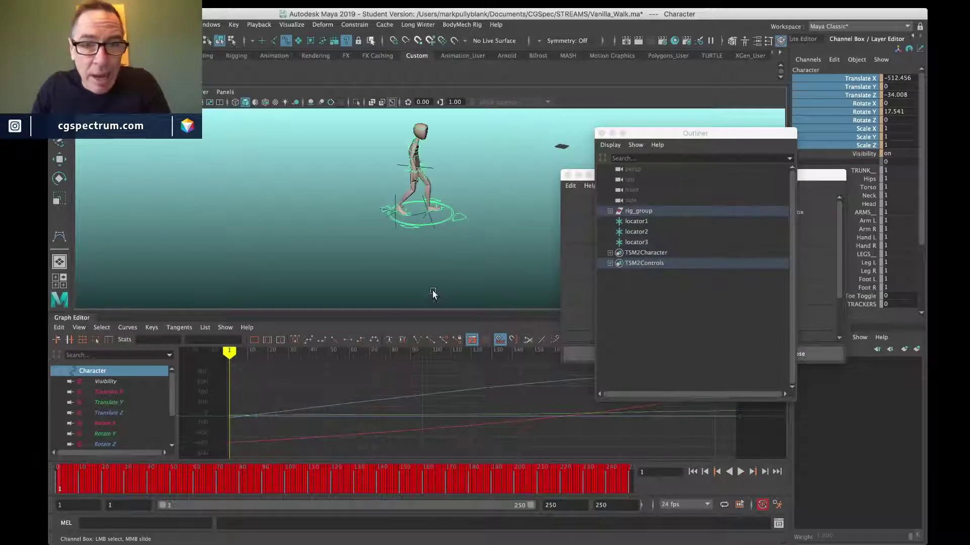
right_click(826, 90)
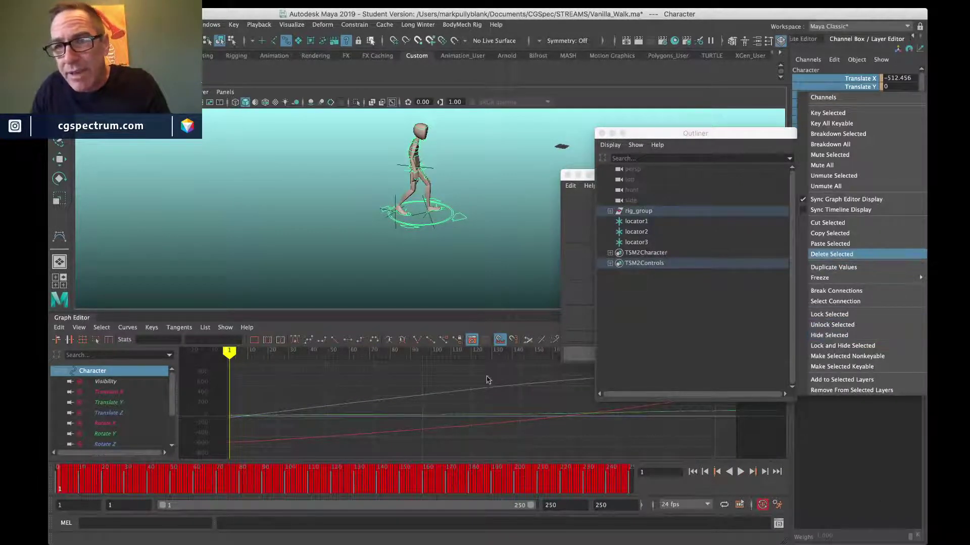
click(837, 254)
Step: Bake the simulation of the Upper_Body, RightLeg_IK_Leg and LeftLeg_IK_Leg controls together, with only their translate, rotate and scale channels selected
scroll(393, 153, up, 5)
scroll(393, 153, down, 5)
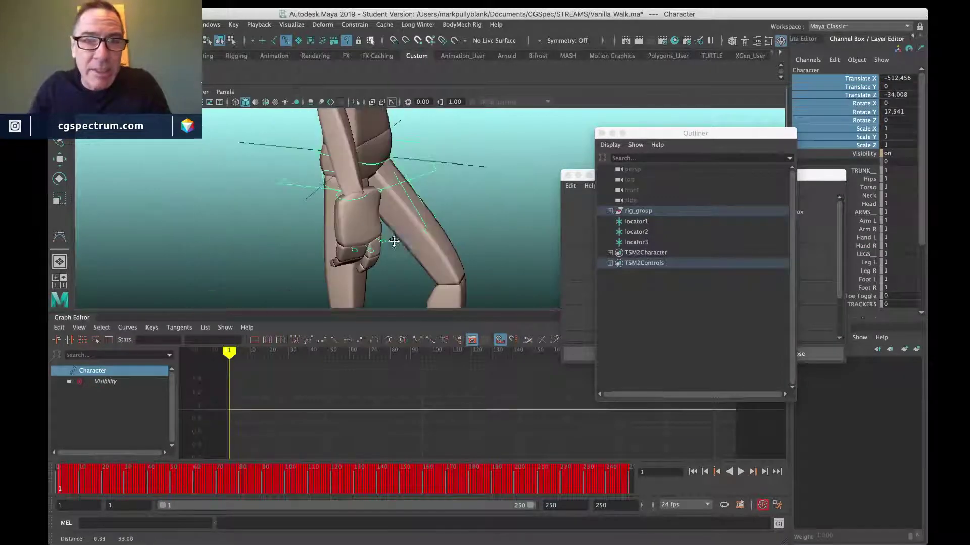
click(377, 216)
alt+middle_drag(374, 237, 367, 157)
click(344, 260)
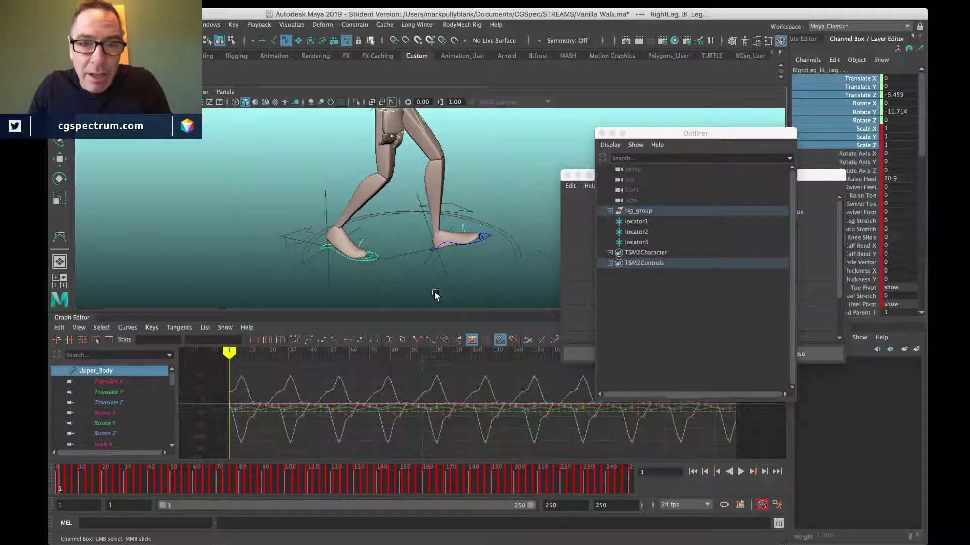
click(447, 244)
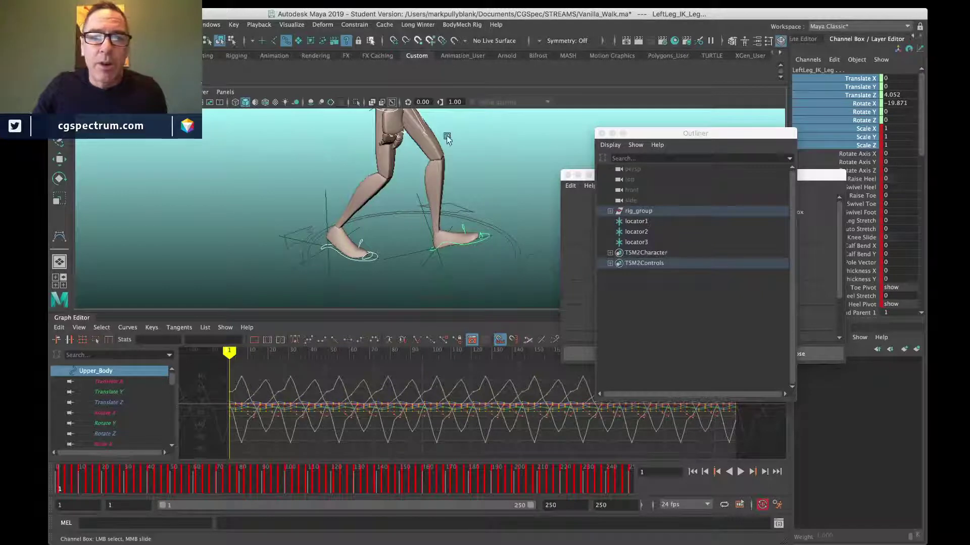
click(212, 24)
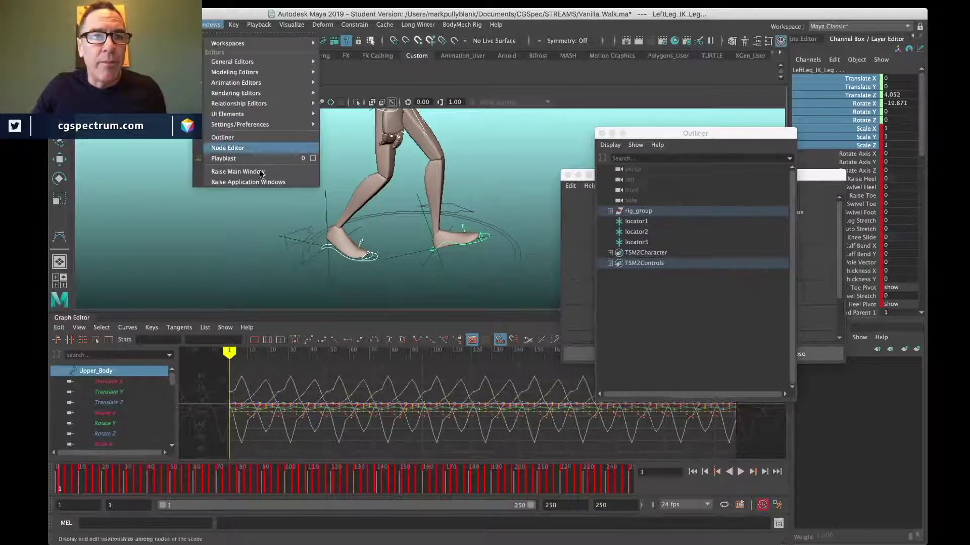
mouse_move(87, 24)
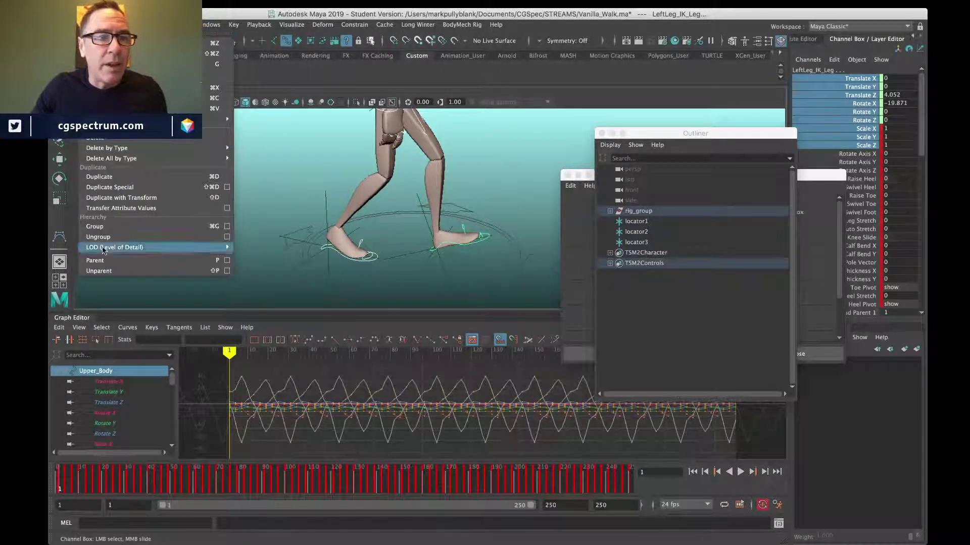
mouse_move(192, 119)
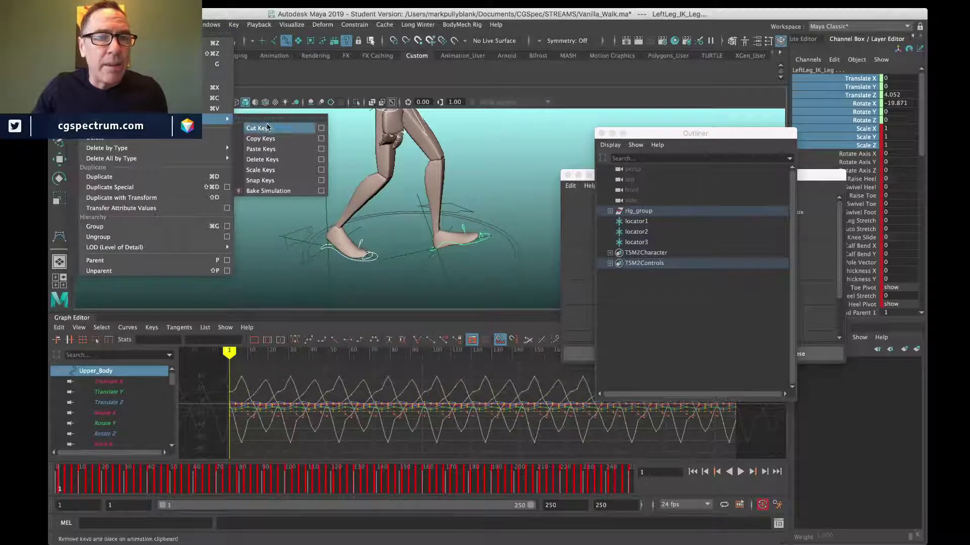
click(285, 193)
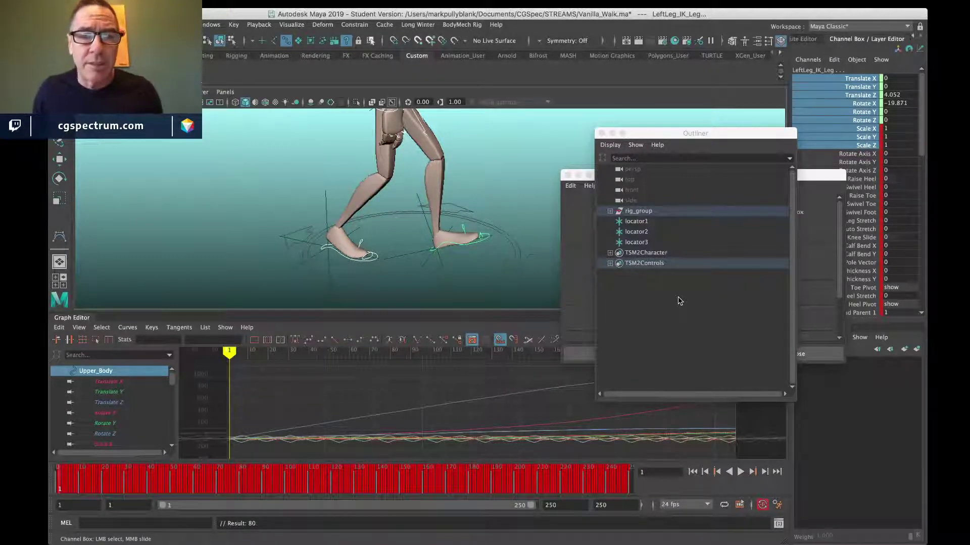
Step: Remove locator1 as the parent constraint target of the Upper_Body control
click(314, 249)
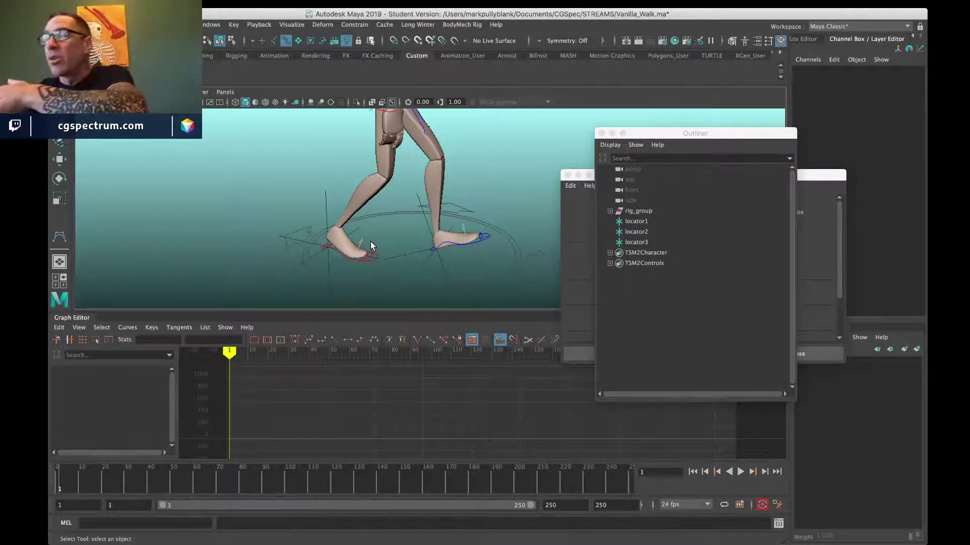
alt+middle_drag(380, 156, 384, 192)
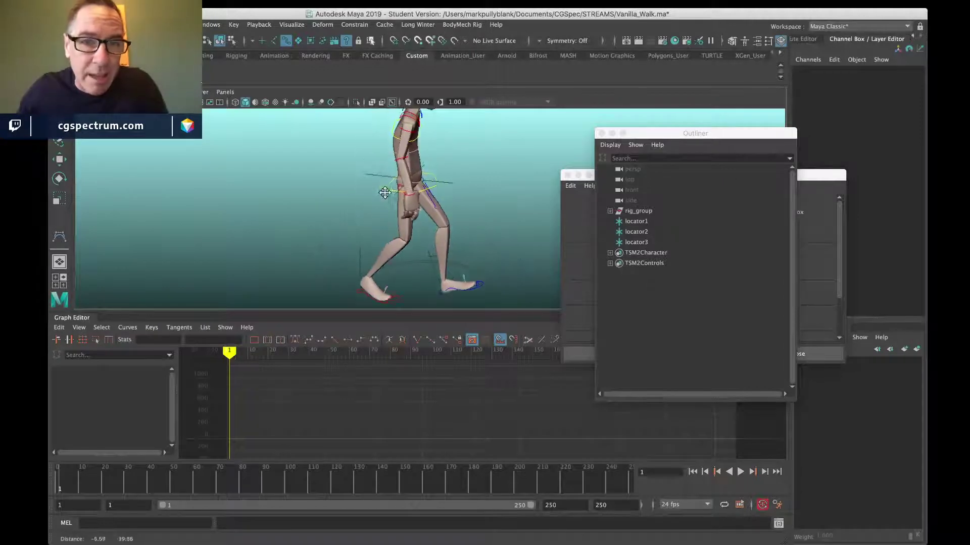
click(369, 176)
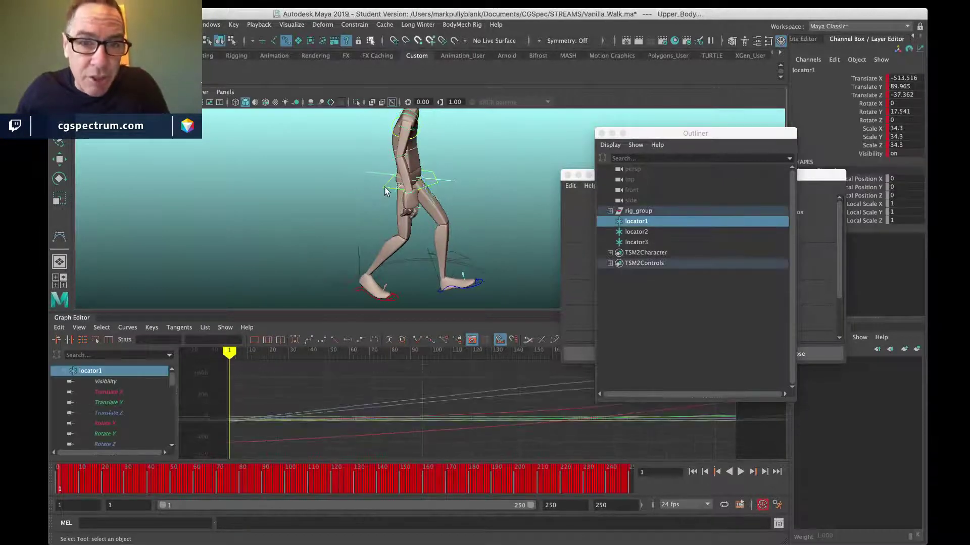
shift+click(385, 191)
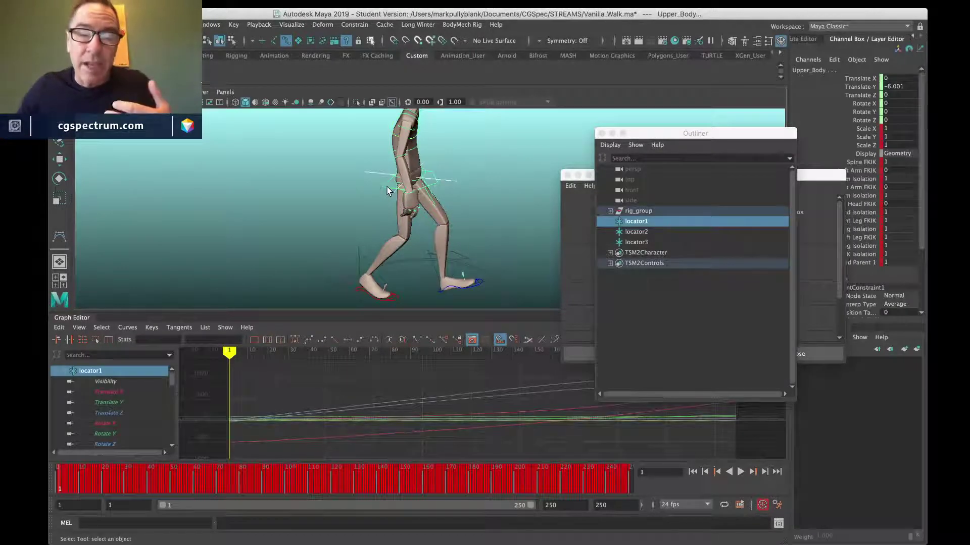
click(370, 26)
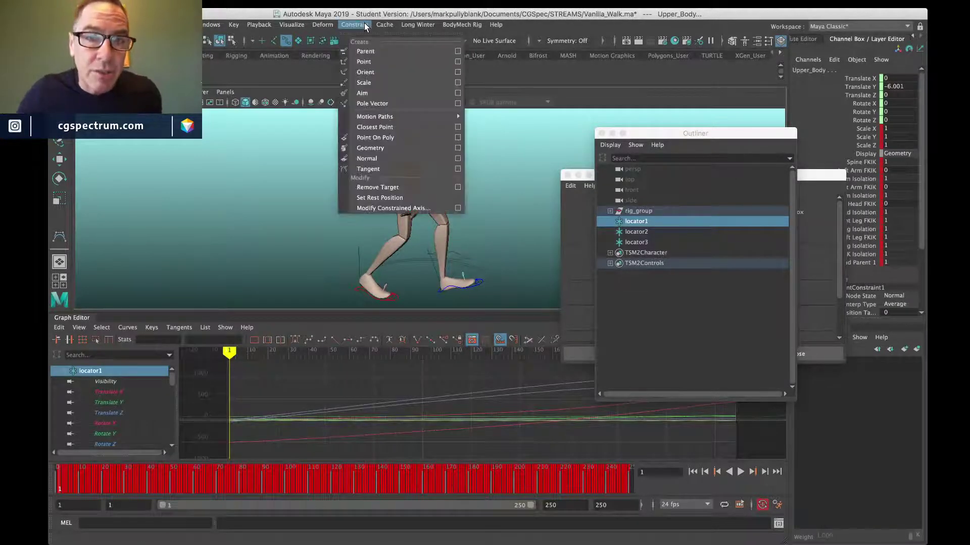
click(377, 187)
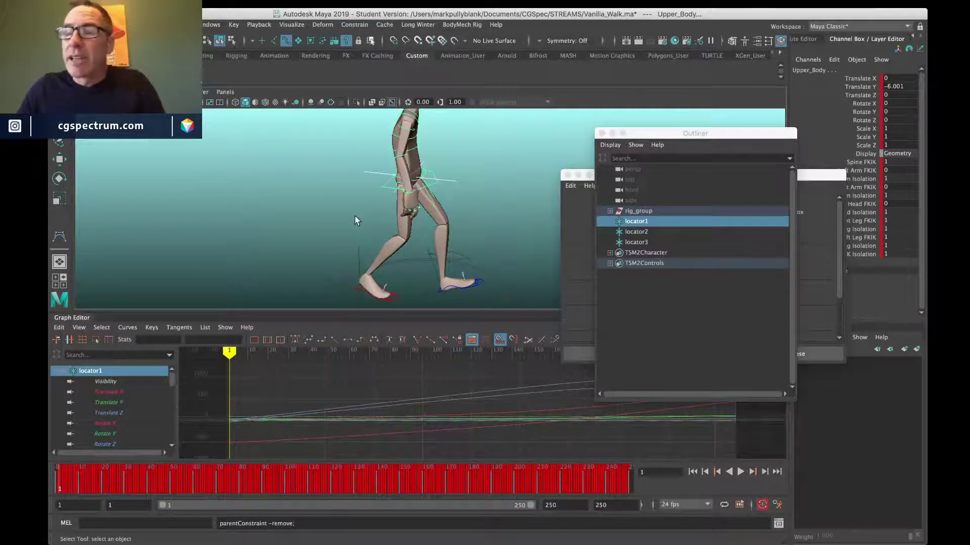
Step: Remove locator2 as the constraint target of the RightLeg_IK_Leg control at the right foot
alt+drag(368, 195, 357, 192)
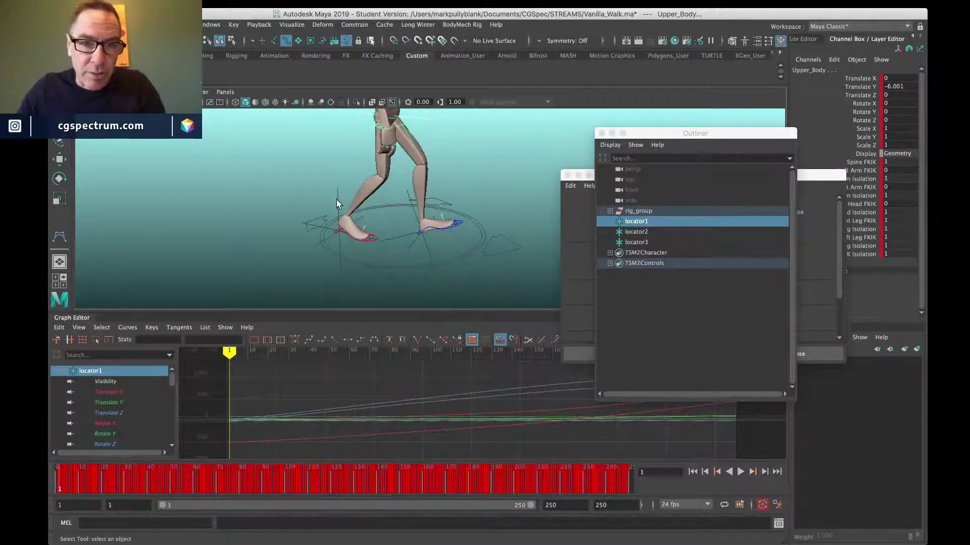
click(338, 201)
shift+click(356, 237)
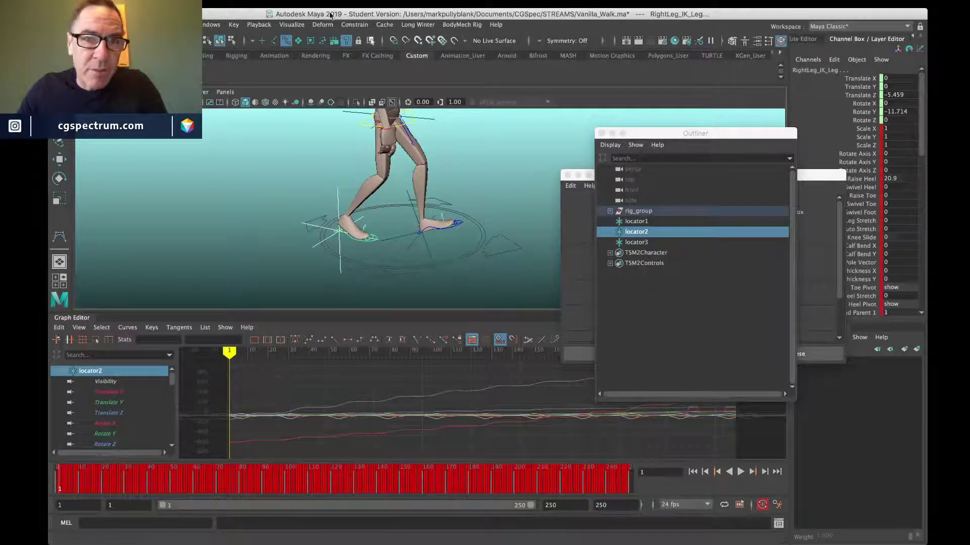
click(354, 25)
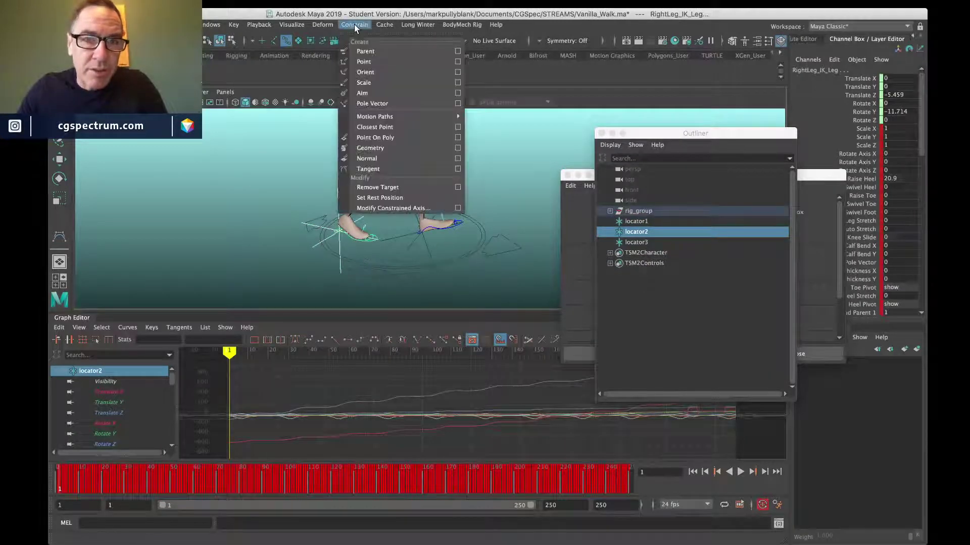
click(384, 188)
Step: Remove locator3 as the constraint target of the LeftLeg_IK_Leg control at the left foot, and clear the selection
click(410, 217)
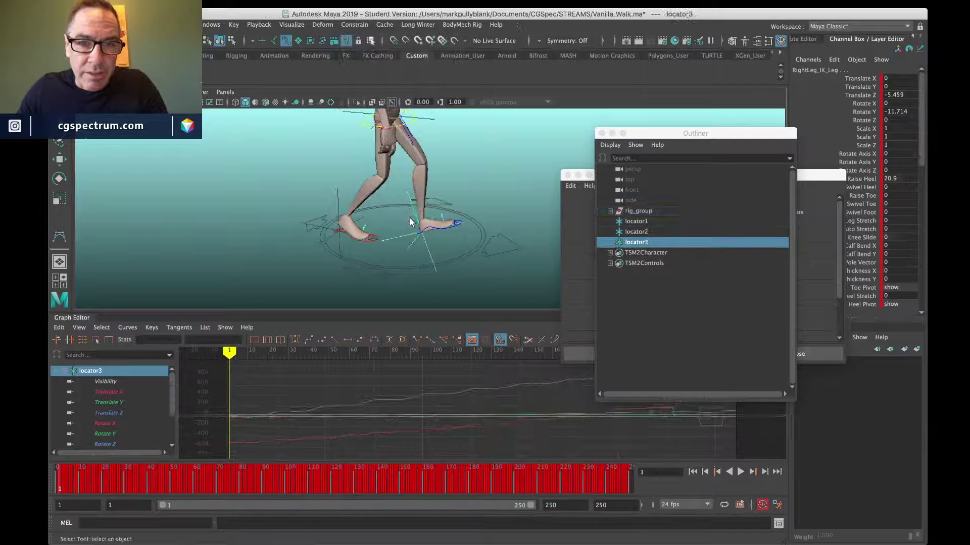
shift+click(434, 231)
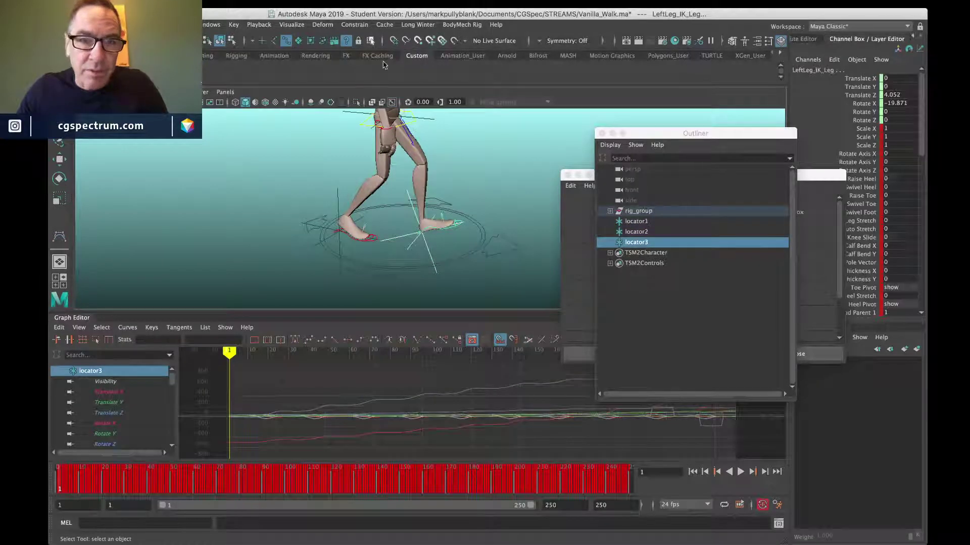
click(354, 25)
click(399, 187)
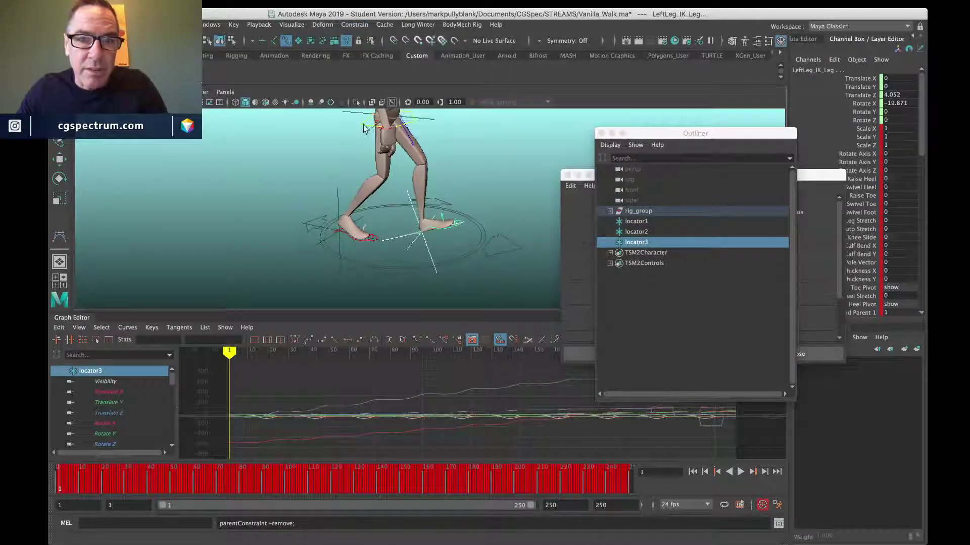
click(349, 119)
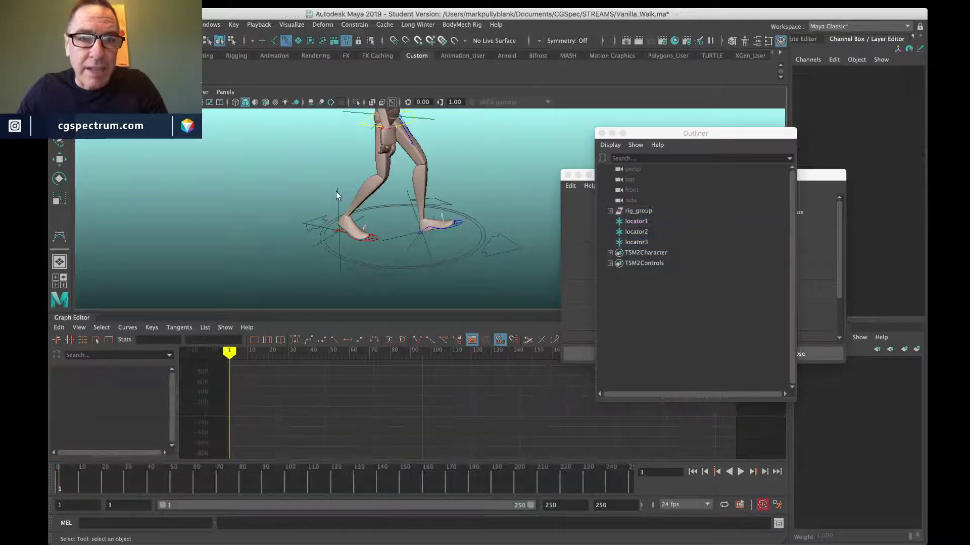
Step: Delete locator1, locator2 and locator3 from the scene
click(635, 231)
click(636, 221)
shift+click(632, 242)
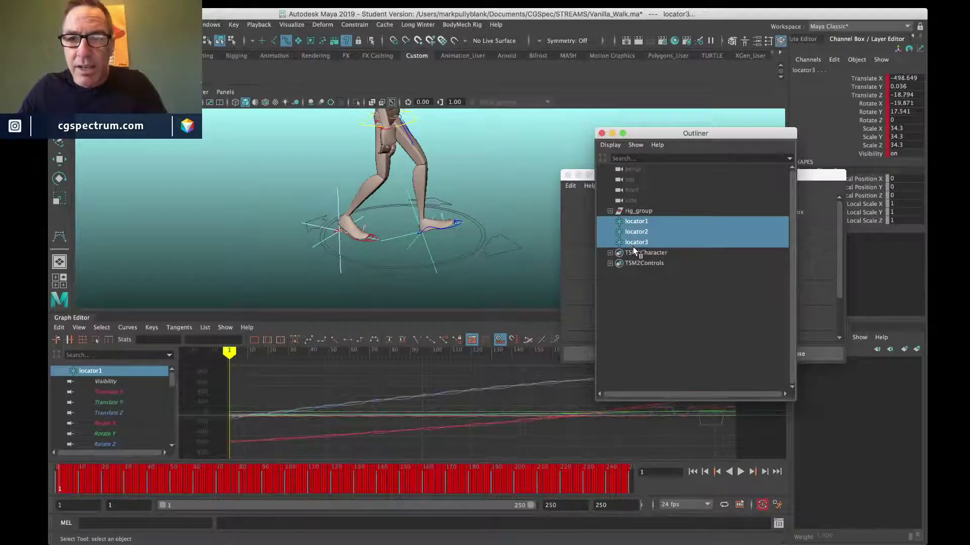
key(Delete)
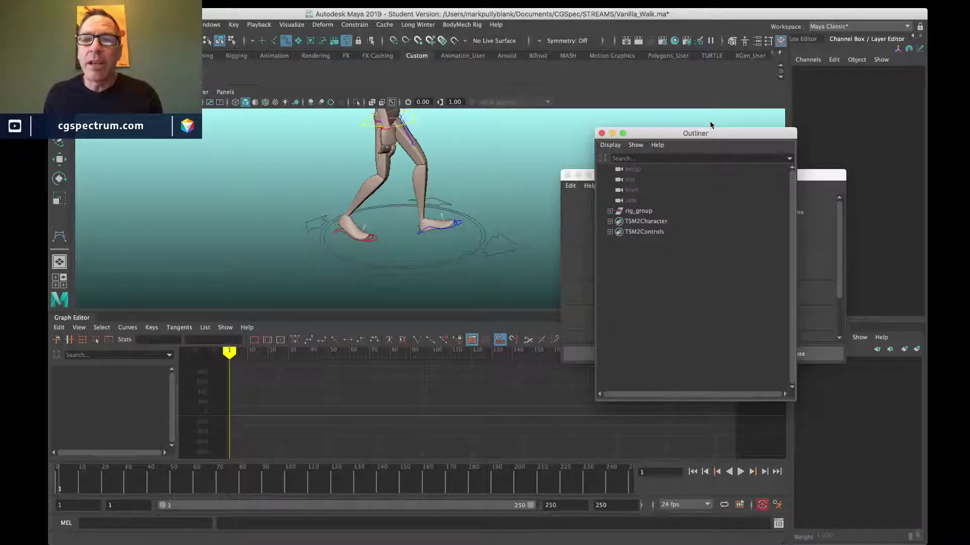
Step: Play back the baked walk with the whole character in view, and restart it from the beginning of the timeline
scroll(710, 121, up, 2)
scroll(412, 186, down, 8)
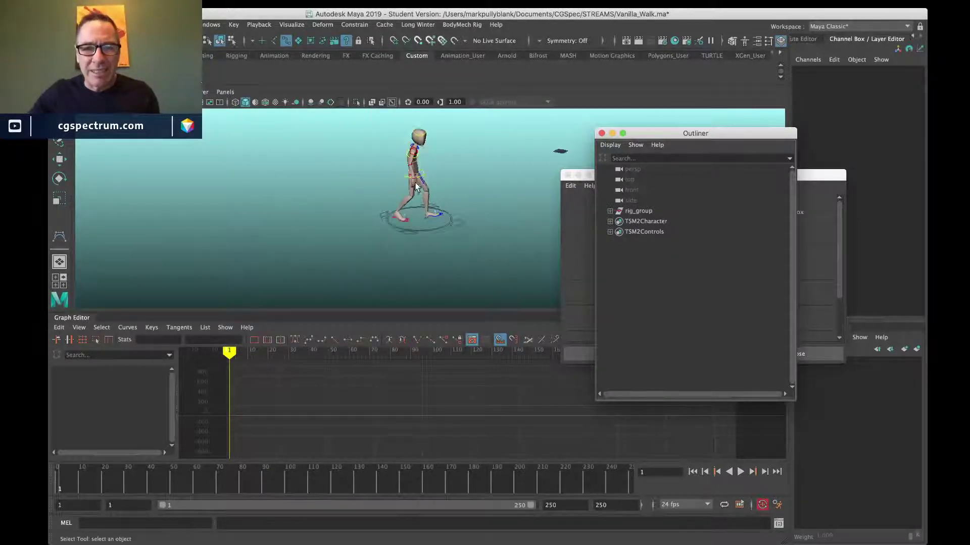
click(740, 471)
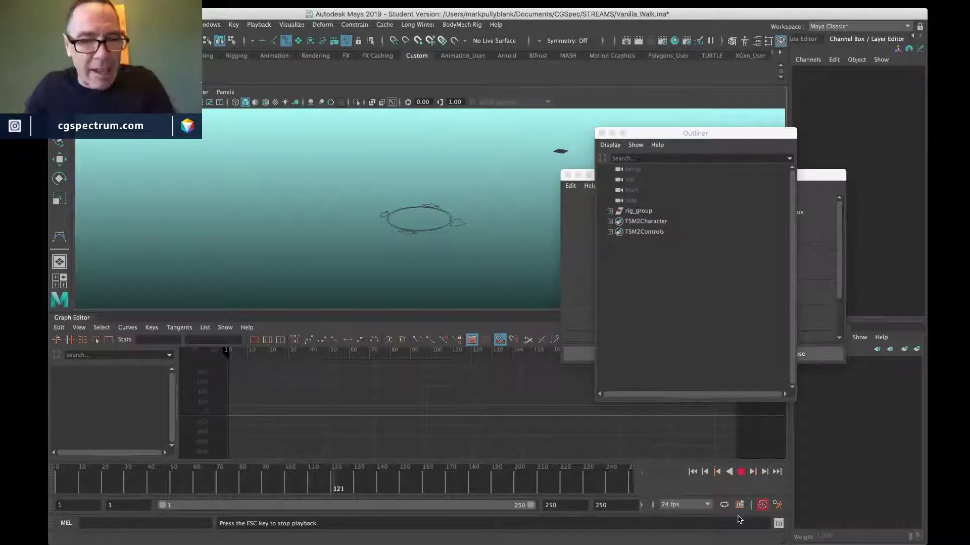
drag(105, 478, 58, 479)
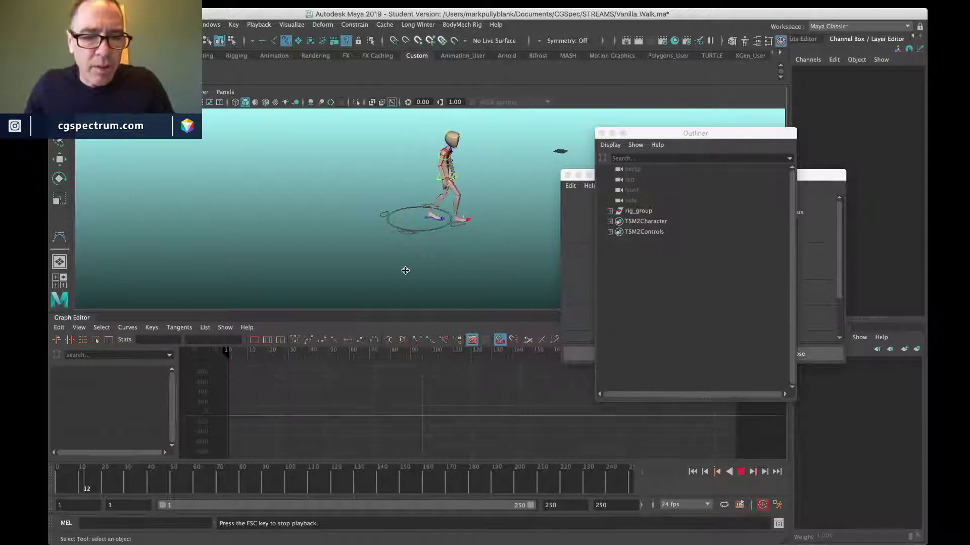
key(Escape)
Step: Select the RightLeg_IK_Leg control and close the Outliner and the floating window behind it
click(458, 227)
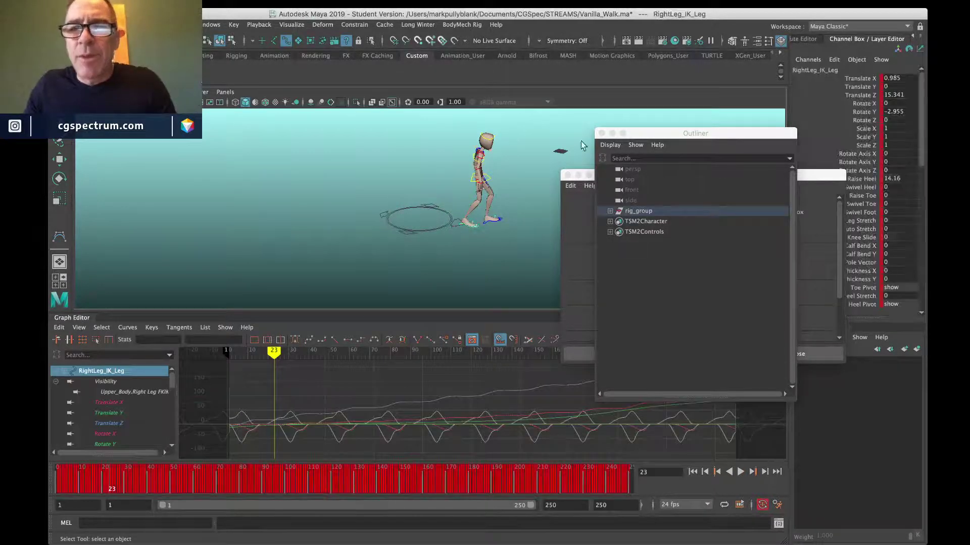
click(601, 133)
click(568, 175)
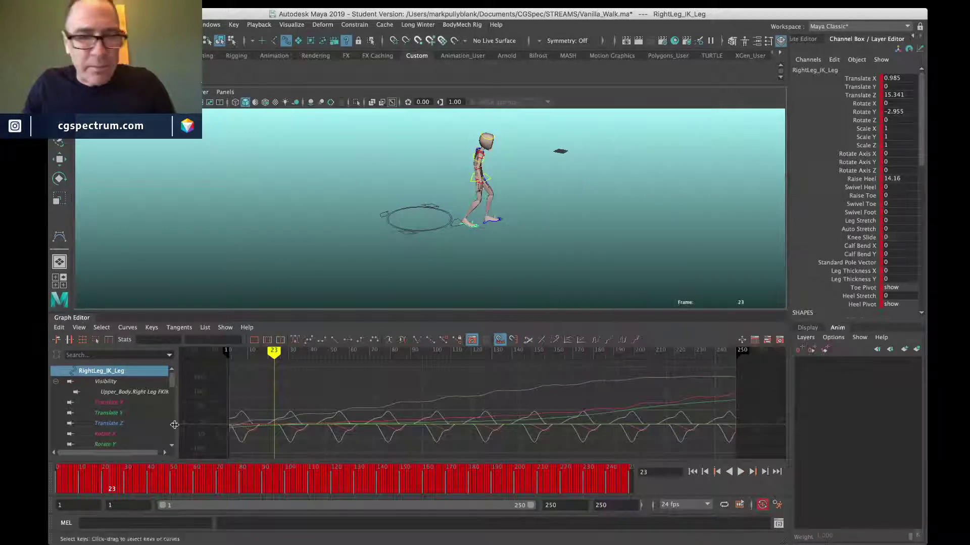
Step: Isolate the RightLeg_IK_Leg Translate Z curve and play back the foot's motion from frame 1 in a close view
drag(124, 478, 58, 478)
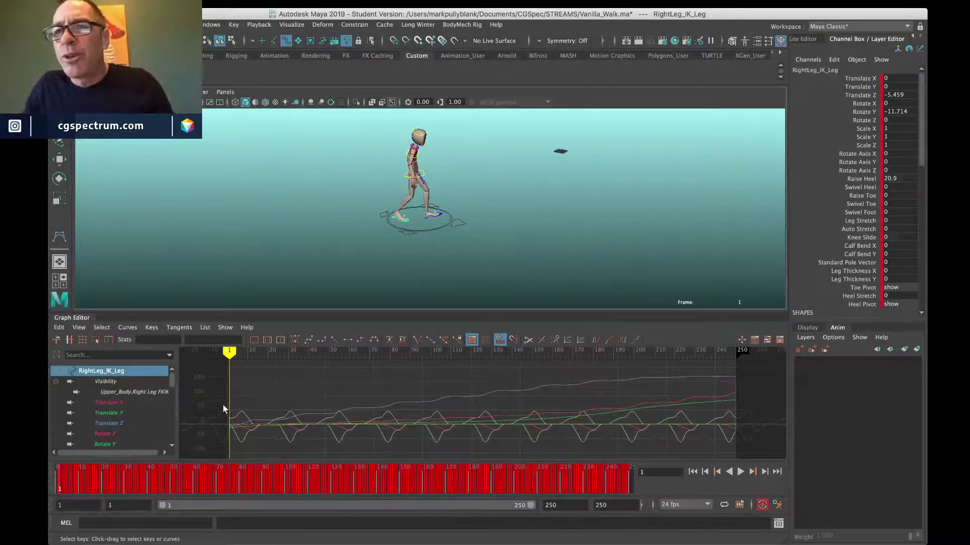
click(116, 423)
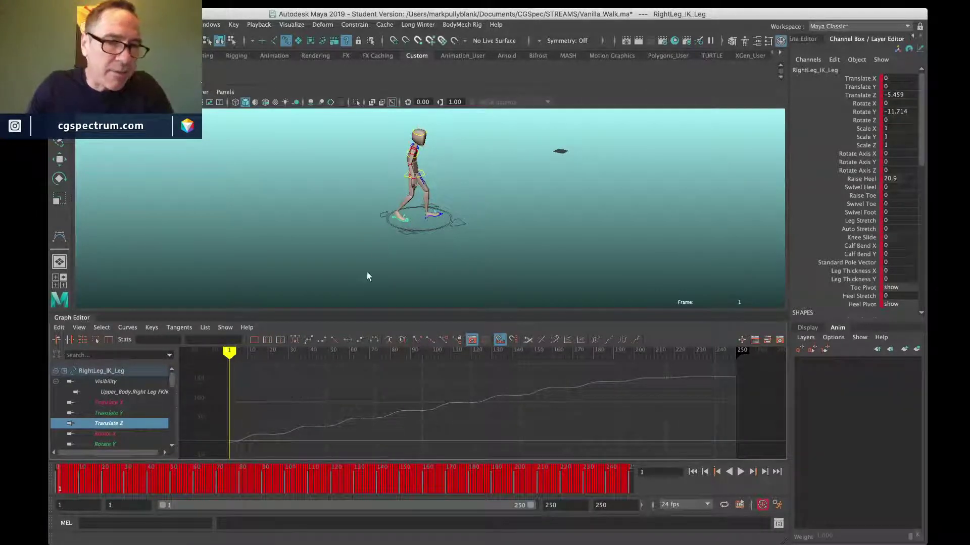
alt+right_drag(398, 245, 385, 257)
mouse_move(370, 256)
alt+middle_down()
mouse_move(387, 225)
mouse_move(355, 255)
alt+middle_up()
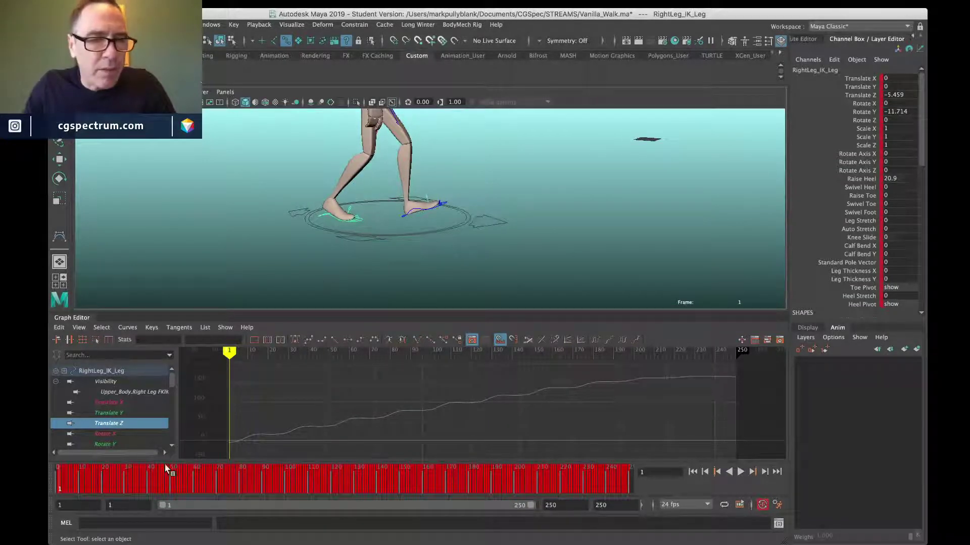
key(alt+v)
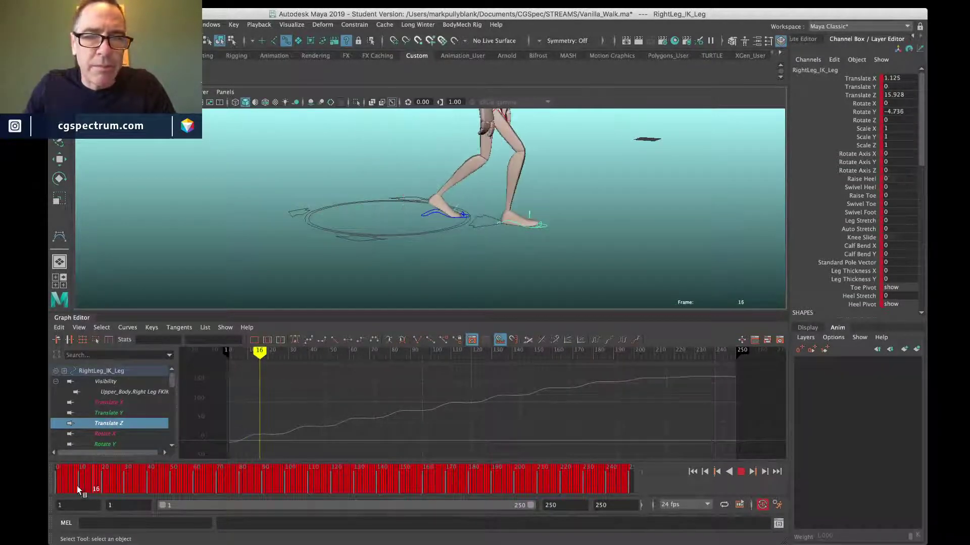
drag(77, 486, 51, 492)
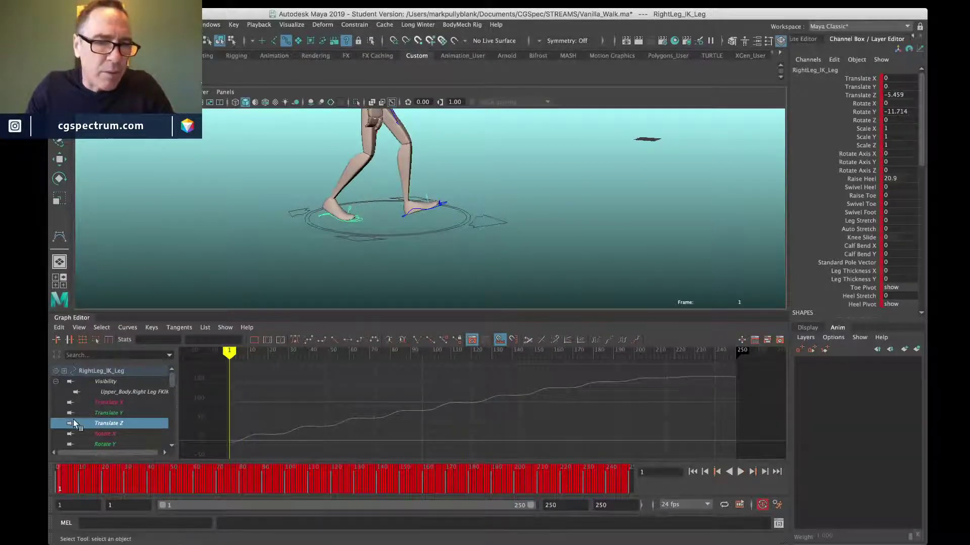
Step: Frame the opening keys of the right foot's Translate Z curve and shorten the playback range to frames 1–21
alt+middle_drag(329, 445, 389, 383)
key(f)
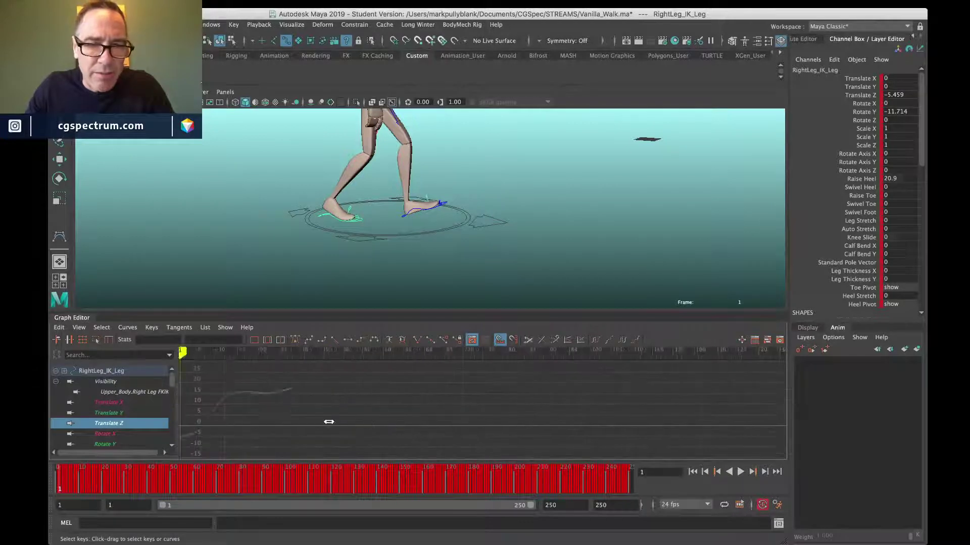
alt+middle_drag(606, 427, 333, 441)
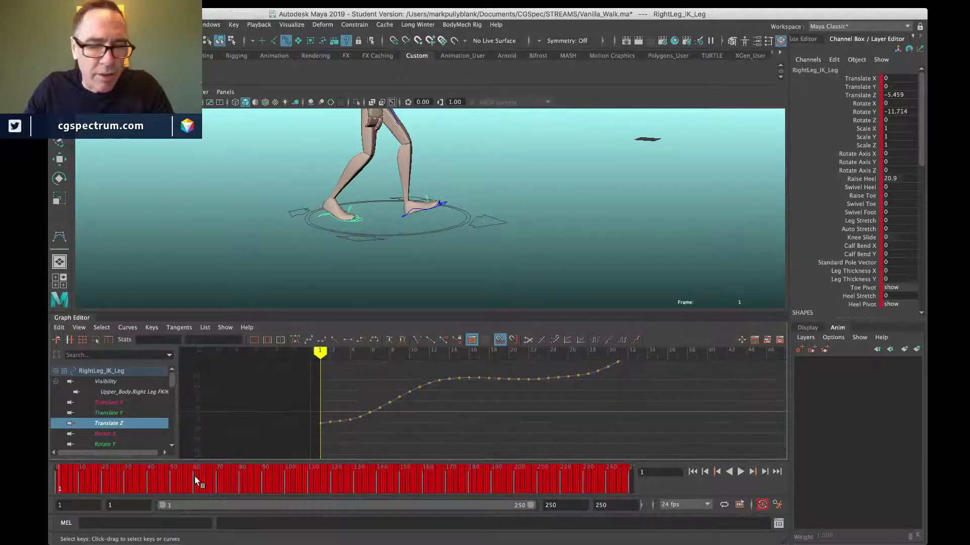
drag(530, 505, 194, 506)
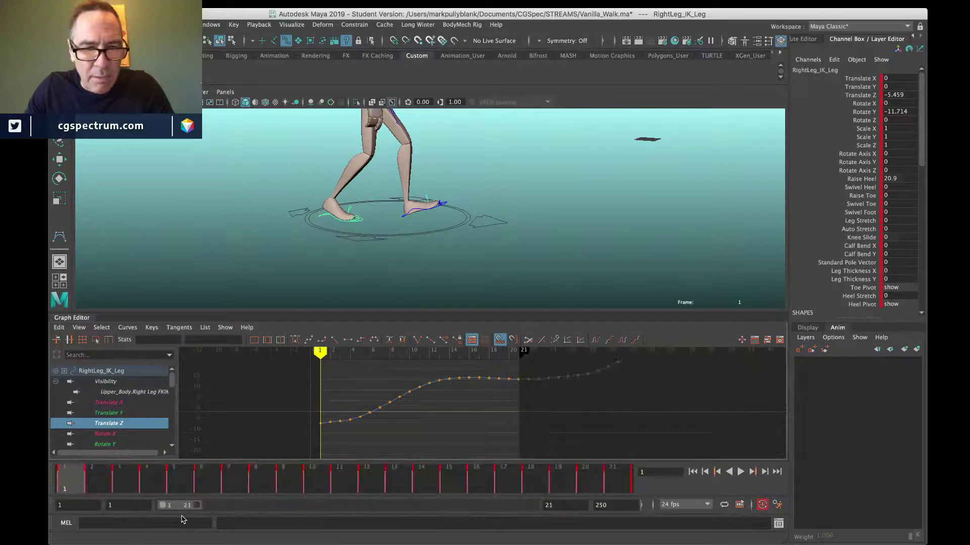
Step: Lower the right foot's Translate Z key at frame 2 to -5.459, matching the key at frame 1
drag(83, 482, 107, 486)
alt+shift+right_drag(337, 425, 340, 387)
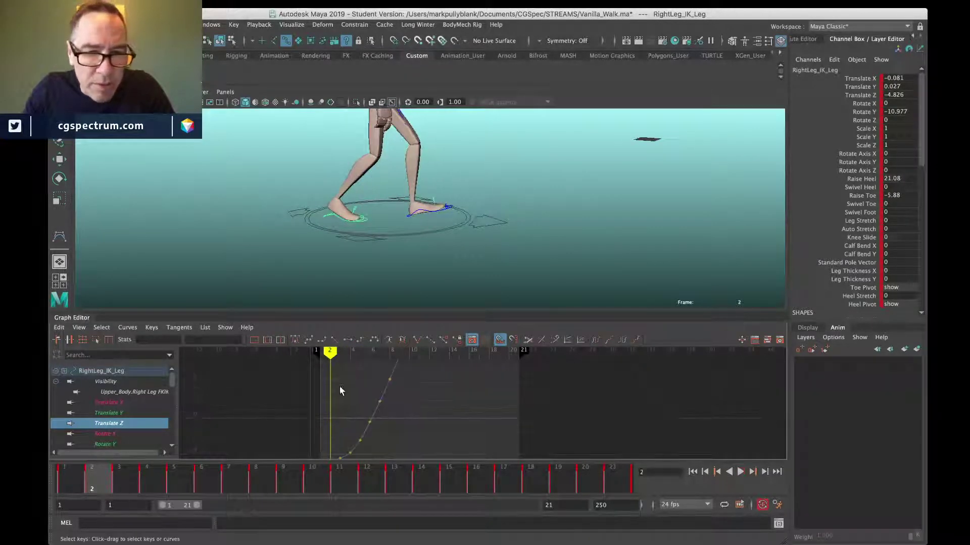
alt+middle_drag(371, 453, 384, 435)
alt+shift+right_drag(363, 439, 359, 404)
alt+middle_drag(353, 412, 365, 402)
drag(342, 403, 361, 425)
shift+middle_drag(359, 429, 365, 442)
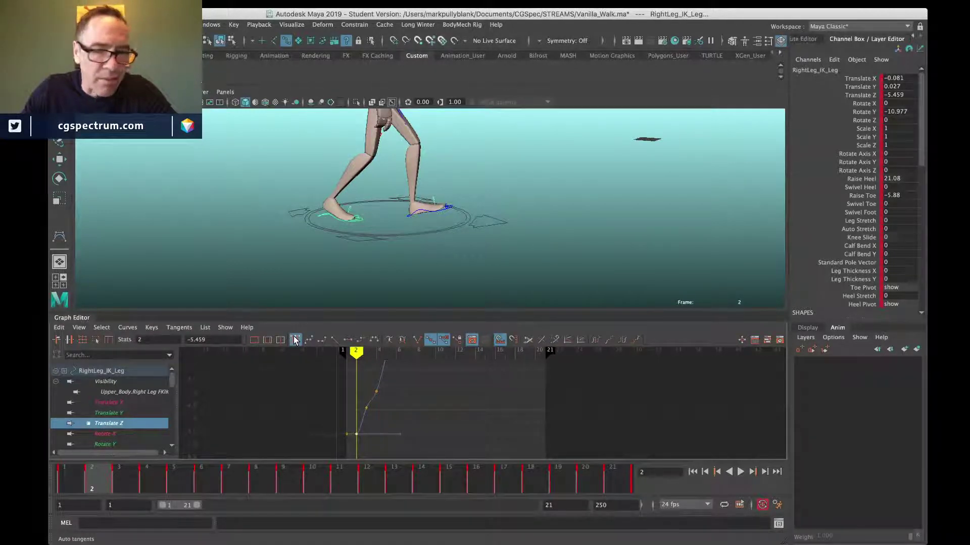
Step: Check the default in and out tangents in the animation preferences and close the preferences
click(777, 505)
click(344, 222)
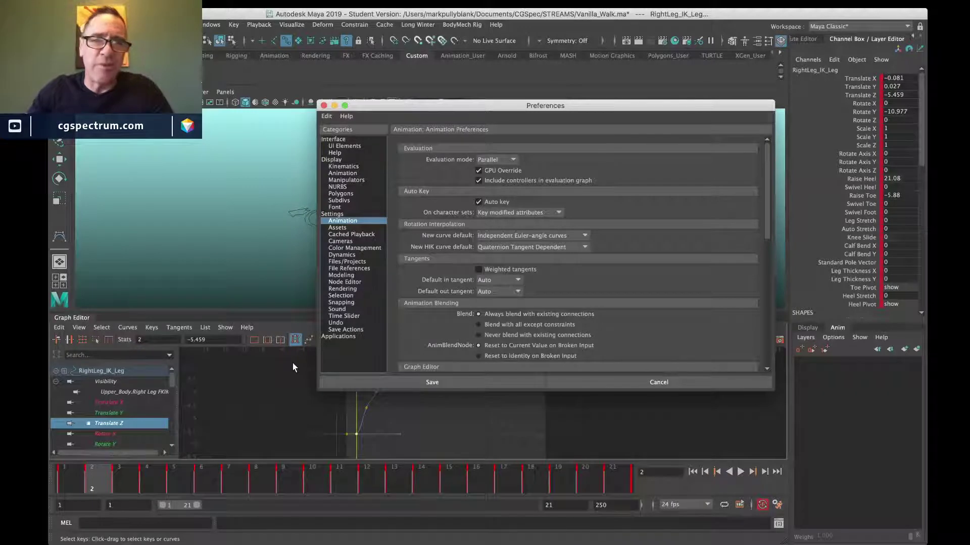
click(325, 107)
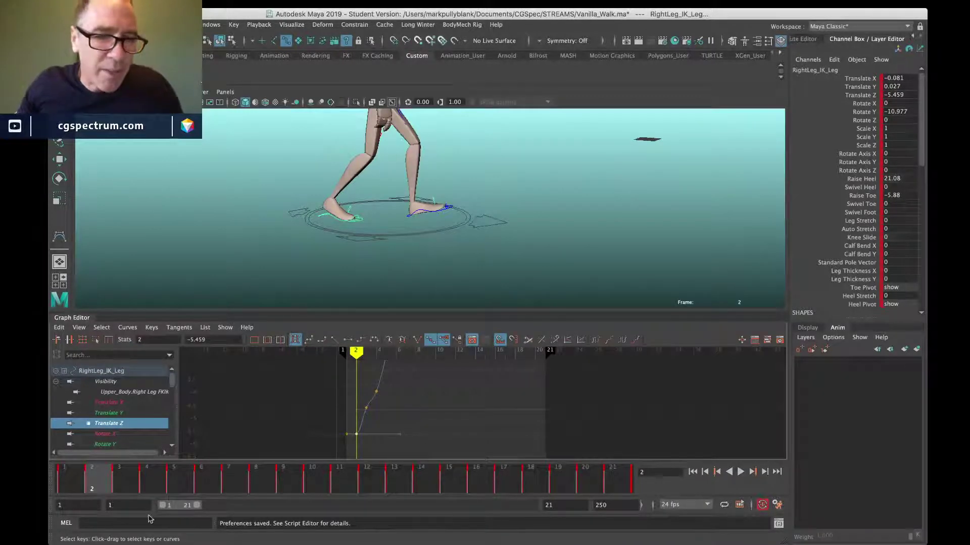
Step: Play and scrub the walk to frame 18 and examine the Translate Z keys where the right foot is planted
key(alt+v)
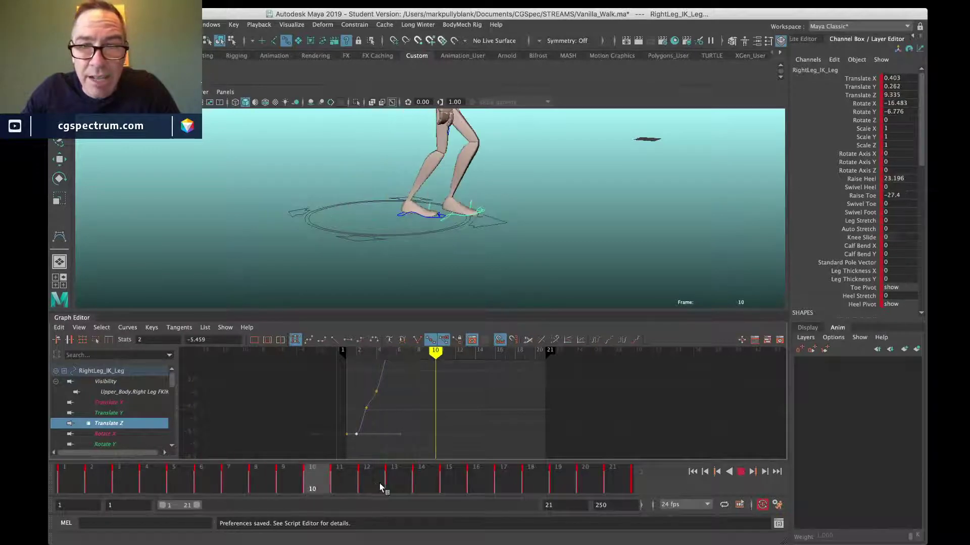
drag(380, 487, 447, 489)
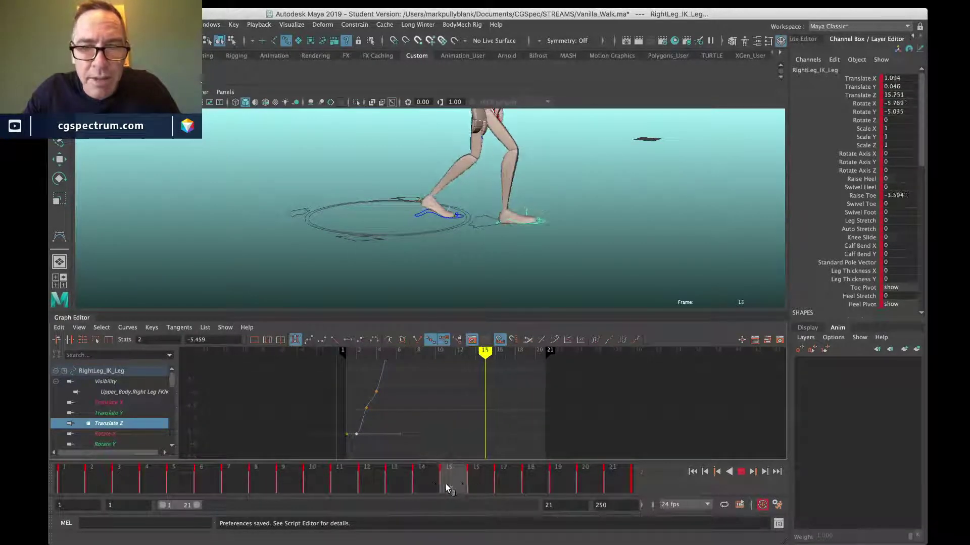
alt+middle_drag(442, 416, 396, 446)
alt+shift+right_drag(425, 399, 394, 401)
alt+middle_drag(382, 399, 375, 402)
alt+shift+right_drag(384, 403, 429, 393)
alt+middle_drag(410, 389, 355, 405)
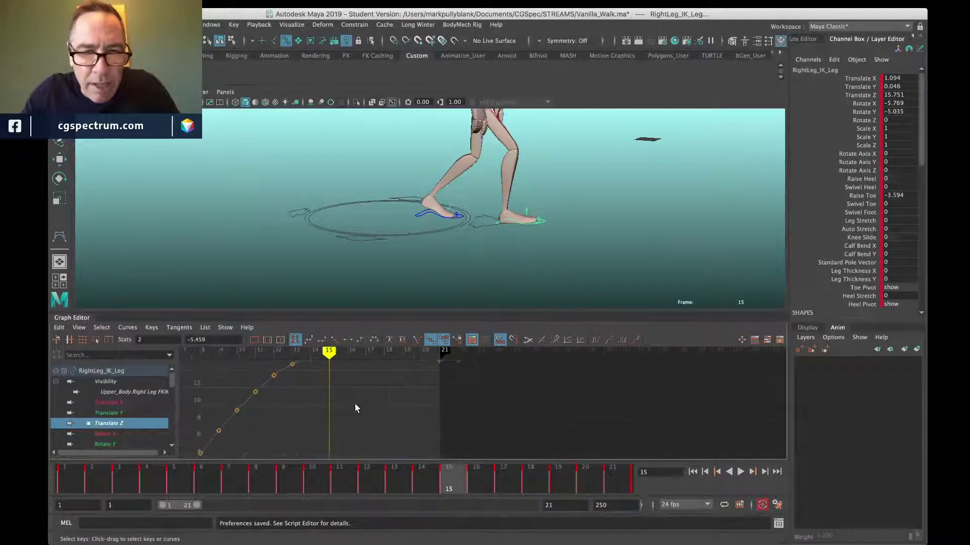
alt+shift+right_drag(356, 407, 348, 429)
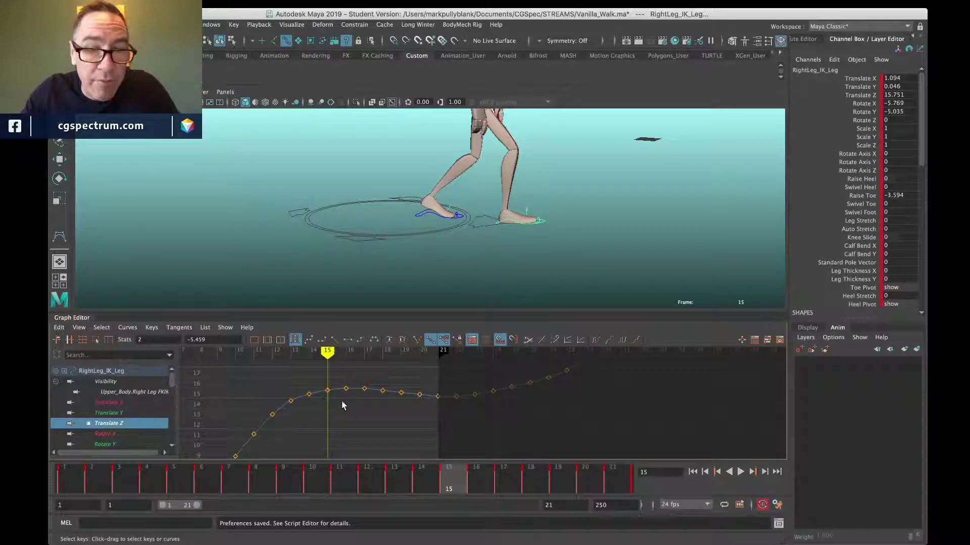
drag(451, 486, 530, 487)
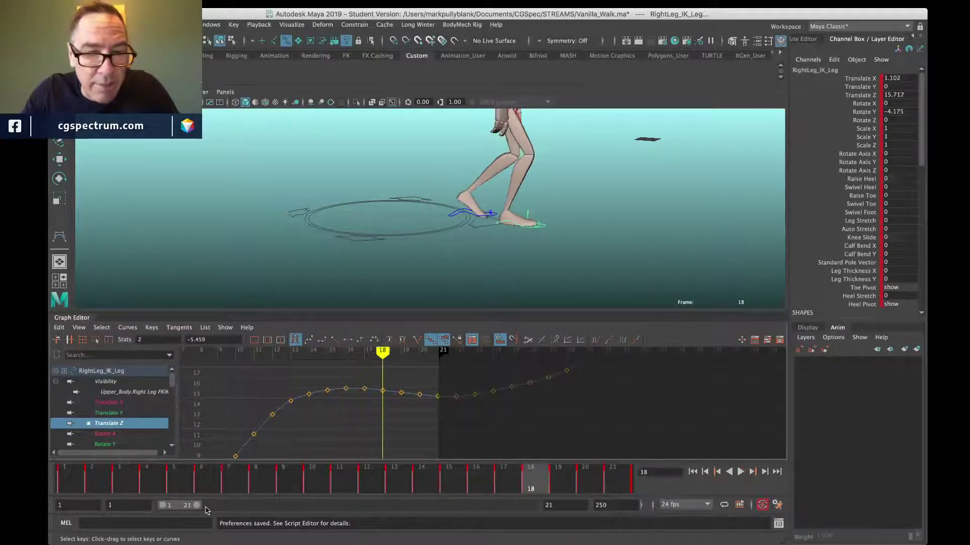
Step: Extend the playback range to frame 34 and delete the right foot's Translate Z keys from frame 16 to 26
drag(198, 505, 216, 506)
drag(353, 475, 499, 488)
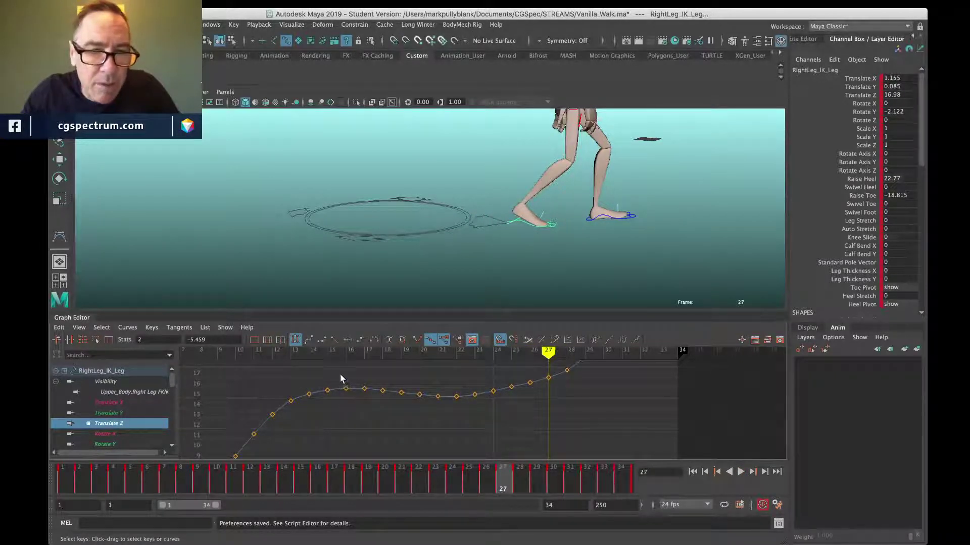
drag(341, 373, 541, 423)
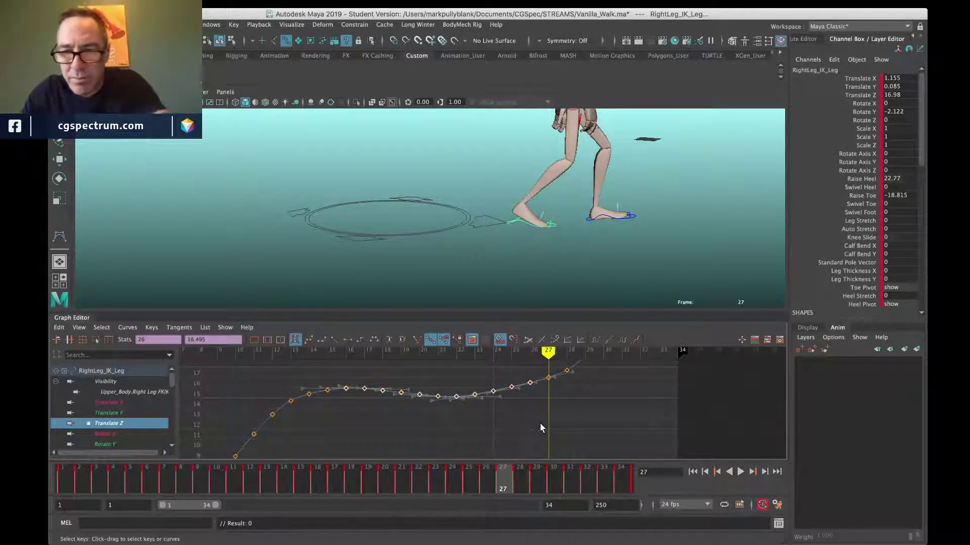
key(Delete)
Step: Lower the Translate Z key at frame 27 to 15.751 and scrub through the planted right foot
drag(532, 369, 549, 396)
middle_drag(550, 396, 544, 408)
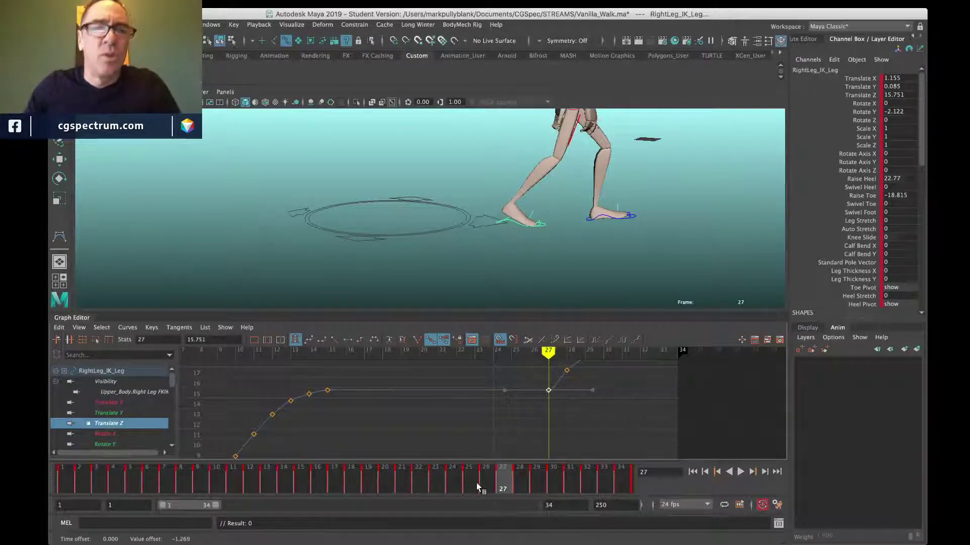
mouse_move(187, 485)
mouse_down()
mouse_move(555, 498)
mouse_move(481, 496)
mouse_move(501, 496)
mouse_up()
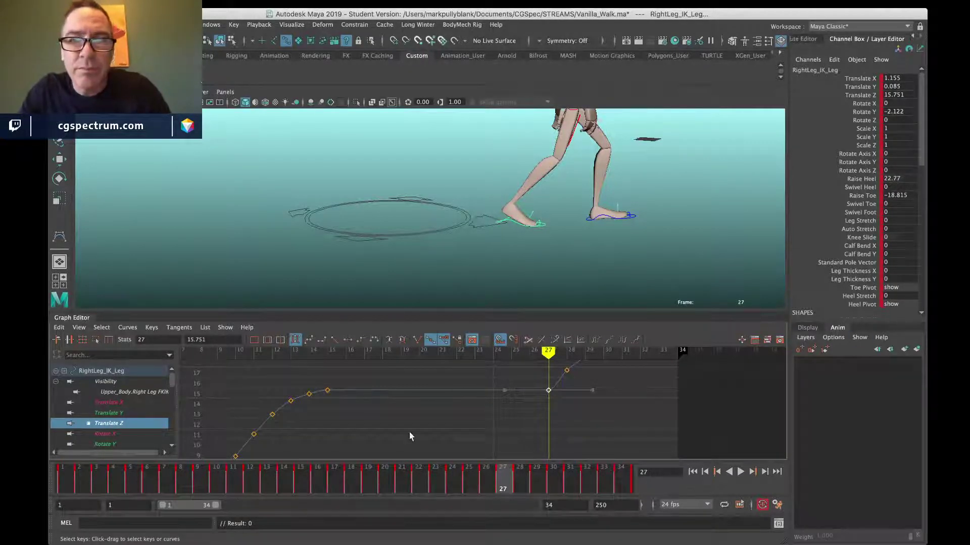
scroll(110, 443, down, 5)
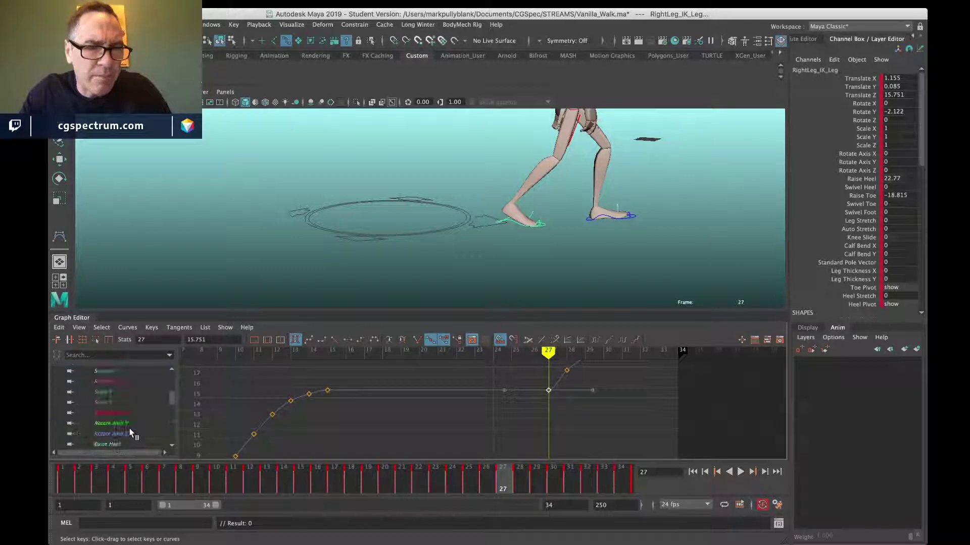
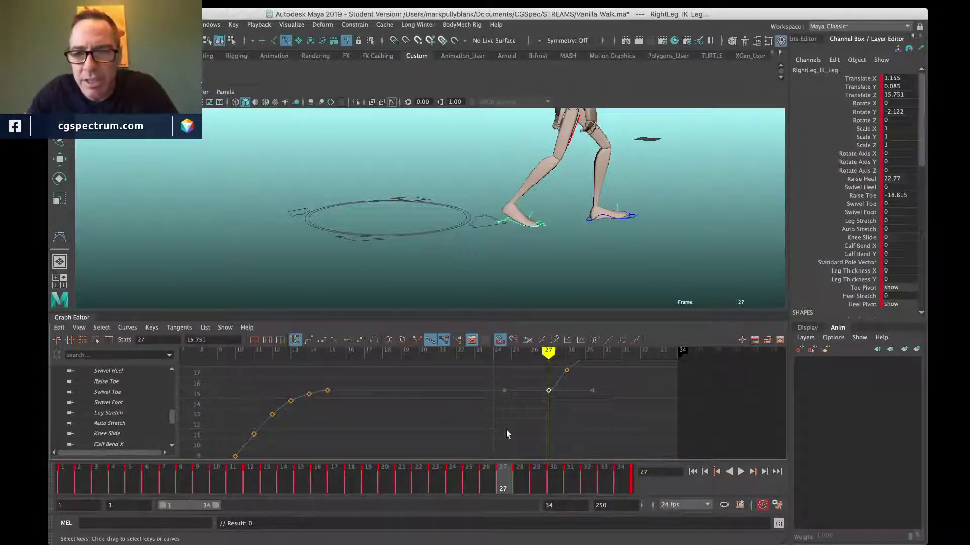
Step: Set the playback range to frames 27–60 and review the right foot's next step up to frame 38
alt+middle_drag(506, 429, 316, 457)
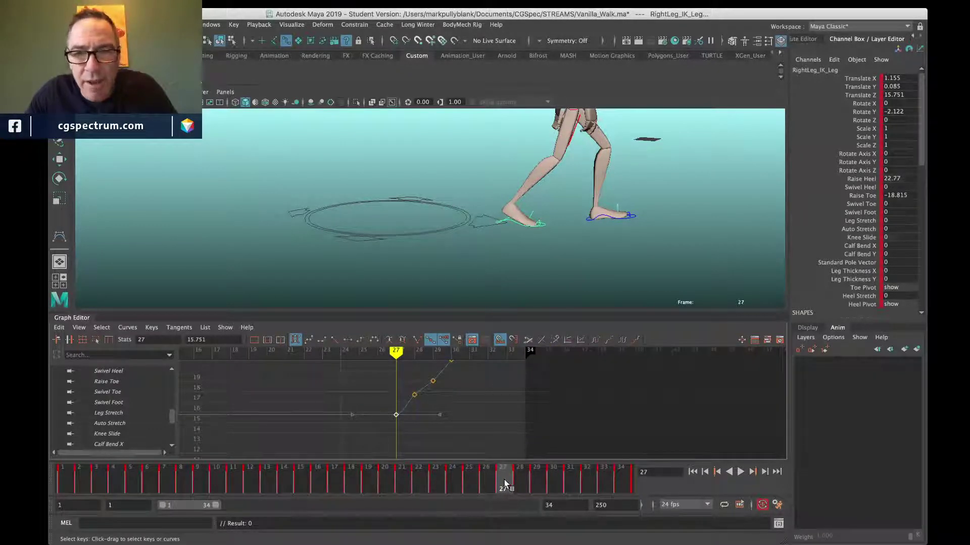
mouse_move(205, 506)
mouse_down()
mouse_move(244, 511)
mouse_move(233, 510)
mouse_up()
drag(70, 486, 255, 473)
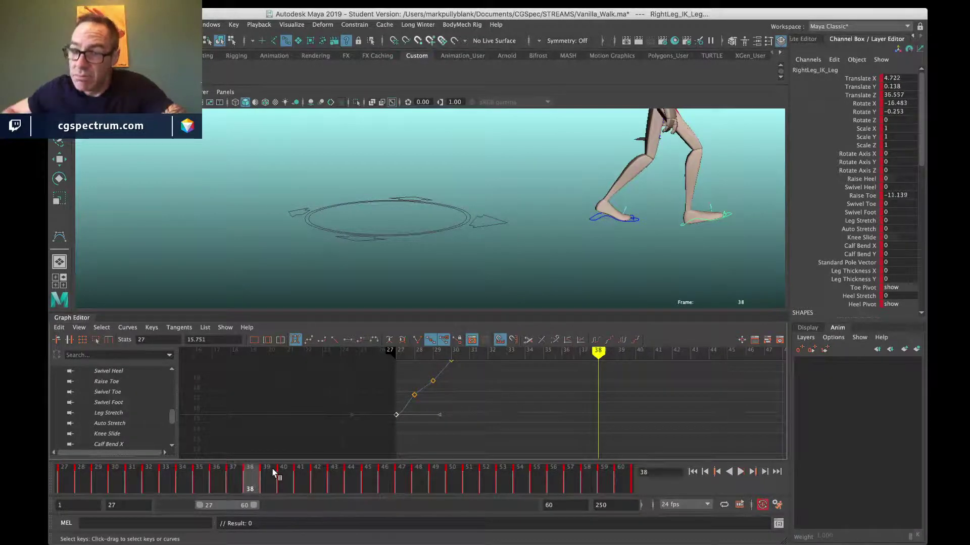
alt+middle_drag(428, 431, 312, 516)
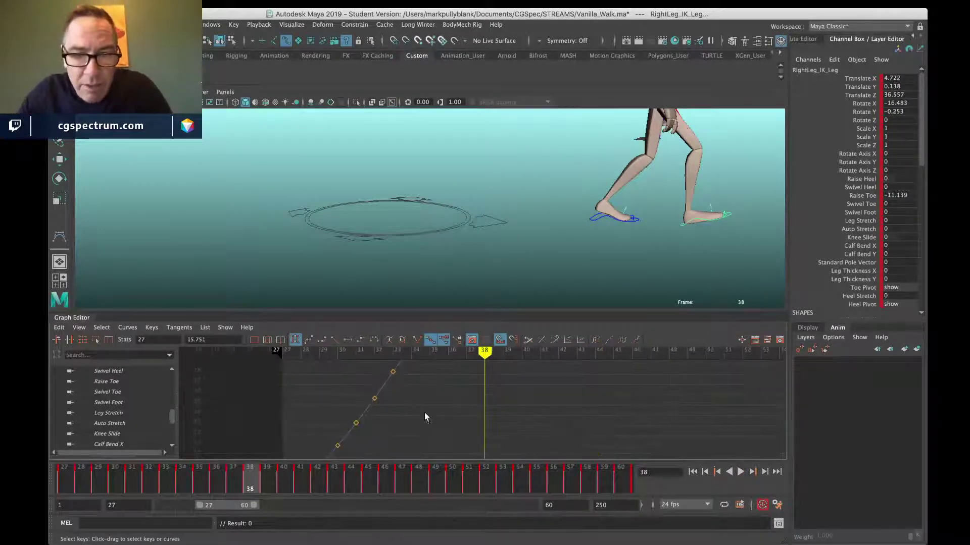
scroll(425, 415, up, 5)
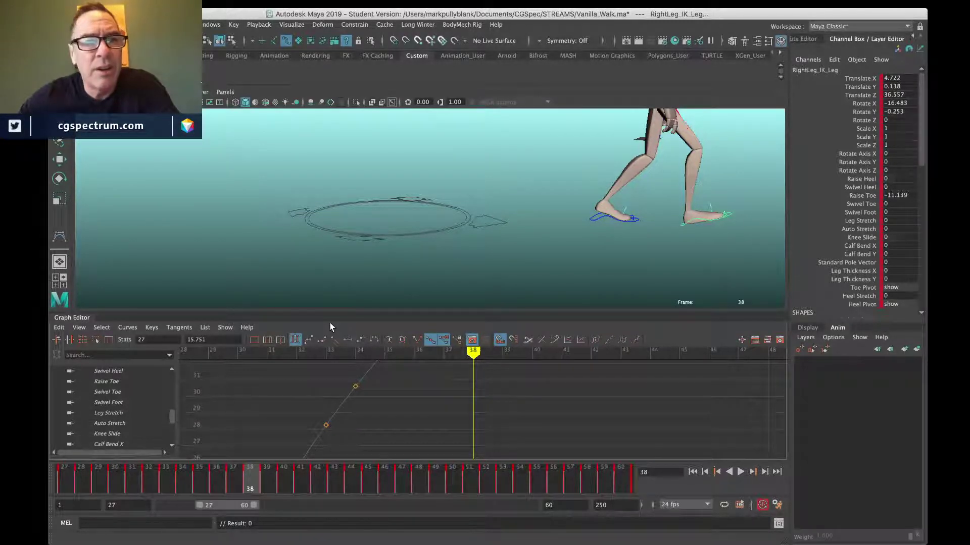
Step: Undo the right foot's Translate Z key edits and the playback range changes
click(257, 164)
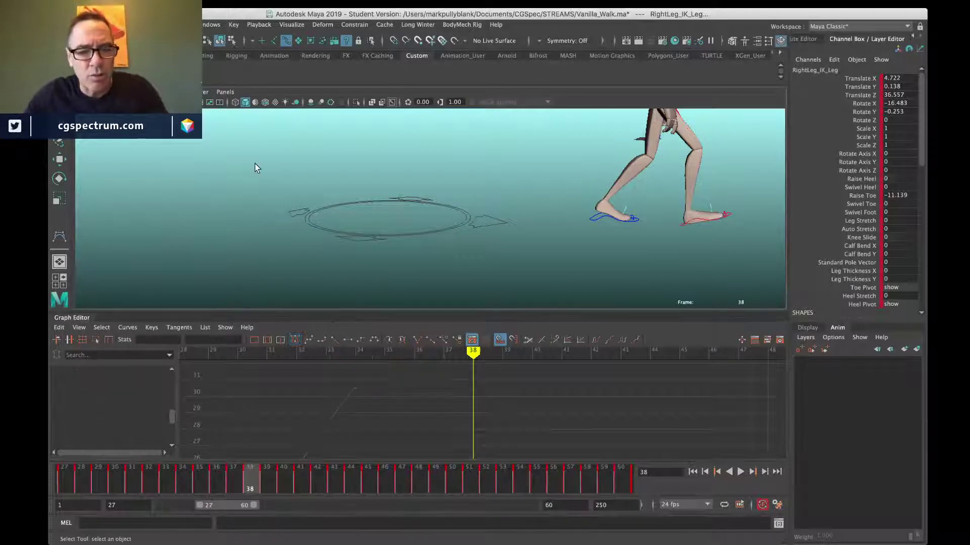
key(z)
key(z)
key(z)
key(z)
key(z)
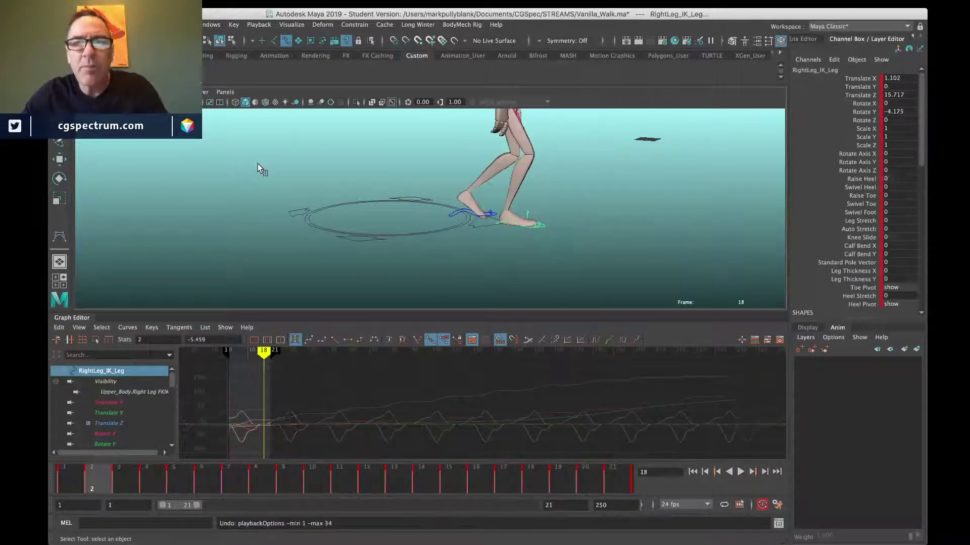
key(z)
key(z)
key(z)
key(z)
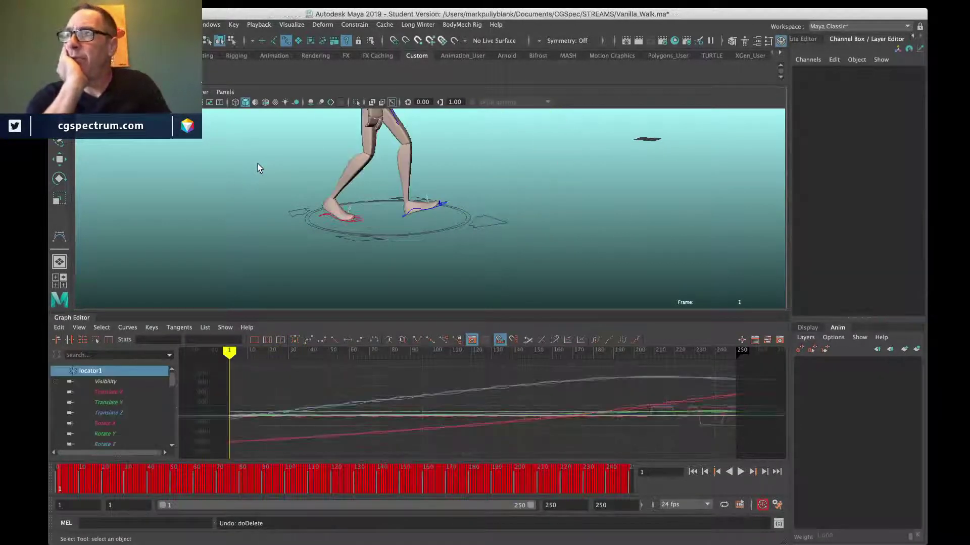
Step: Undo the locators' removal and the parent constraints that tie the body and foot controls to them
key(z)
key(z)
key(z)
key(z)
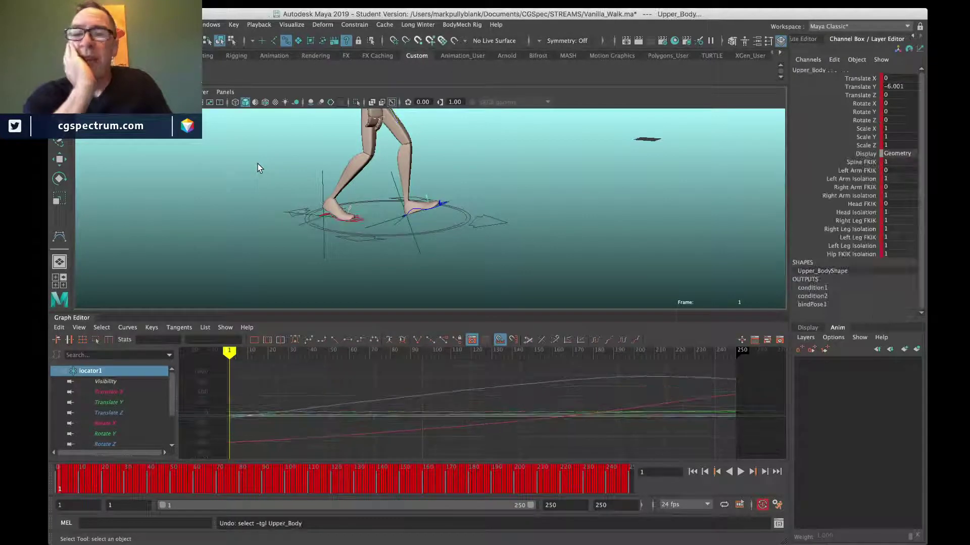
key(z)
key(z)
key(z)
key(z)
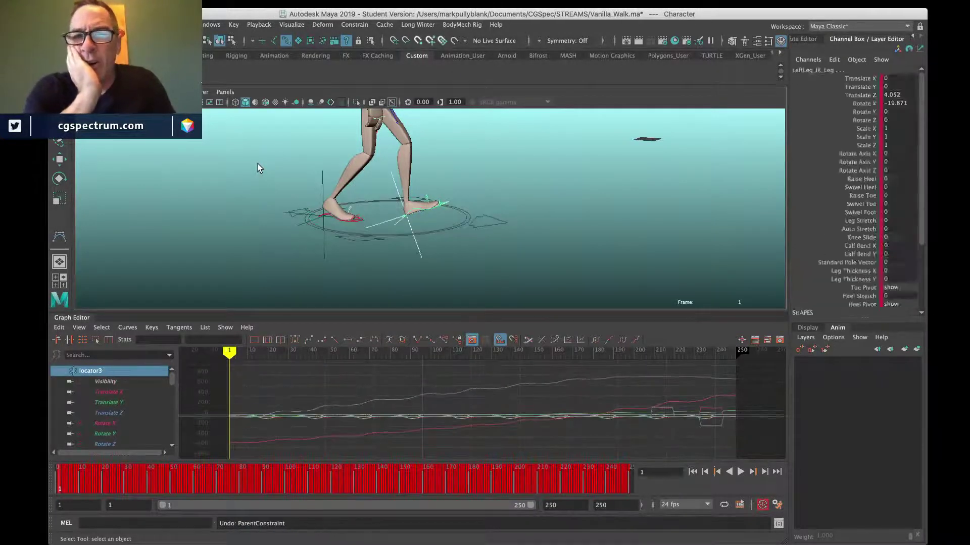
Step: Undo the bake of the world-space motion onto the three locators
key(z)
key(z)
key(z)
key(z)
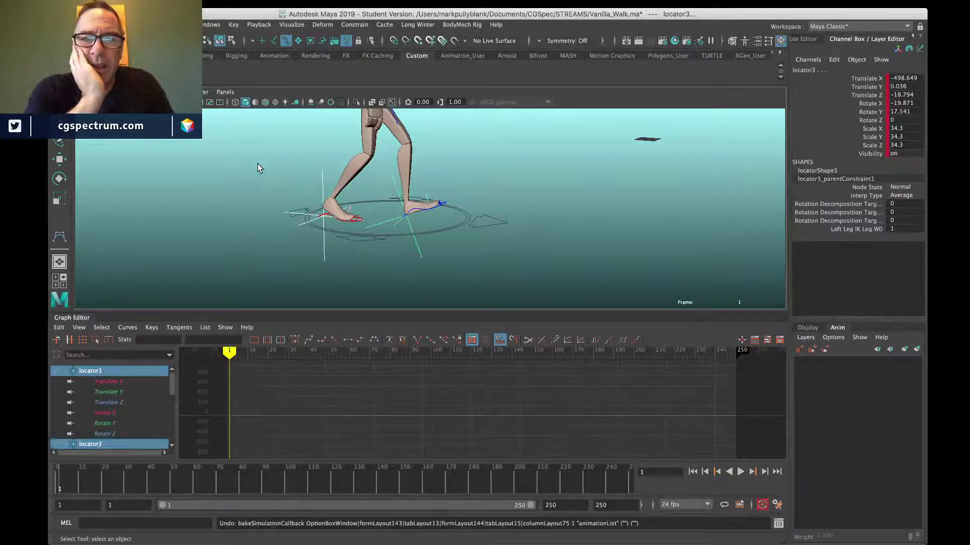
Step: Undo the locators' parent constraints and the creation of the locators
key(z)
key(z)
key(z)
key(z)
key(z)
key(z)
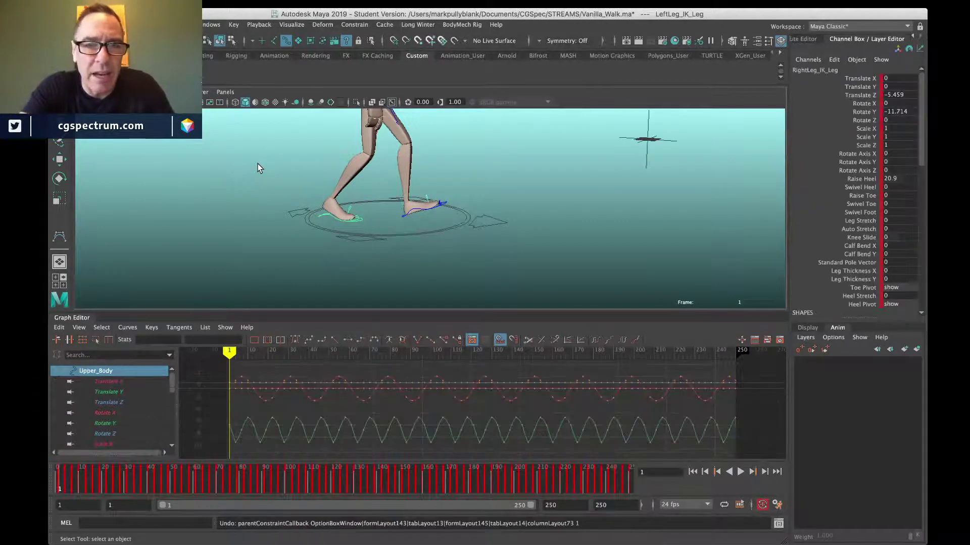
key(z)
key(z)
key(z)
key(z)
key(z)
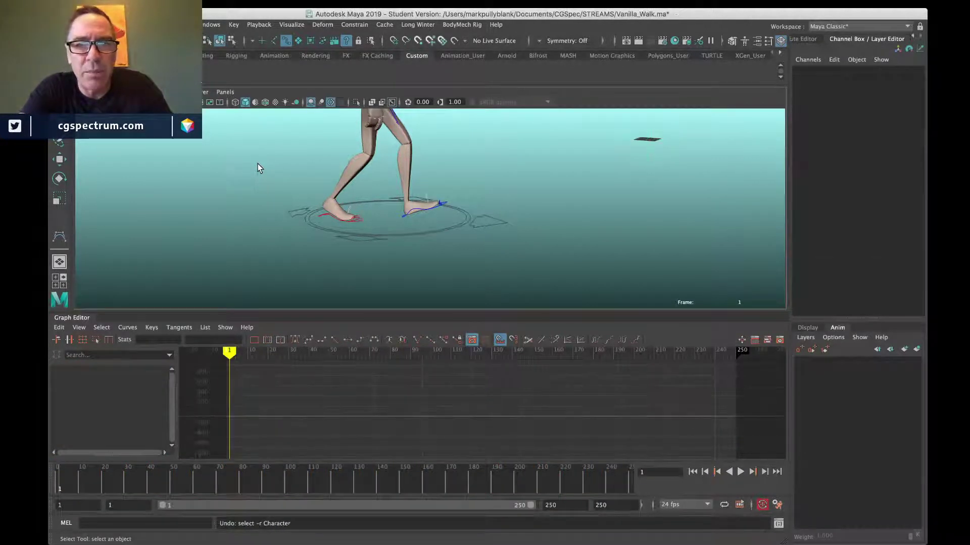
Step: Undo back to the Character control's animated motion path, restoring curve1 and the 1–40 playback range
key(z)
key(z)
key(z)
key(z)
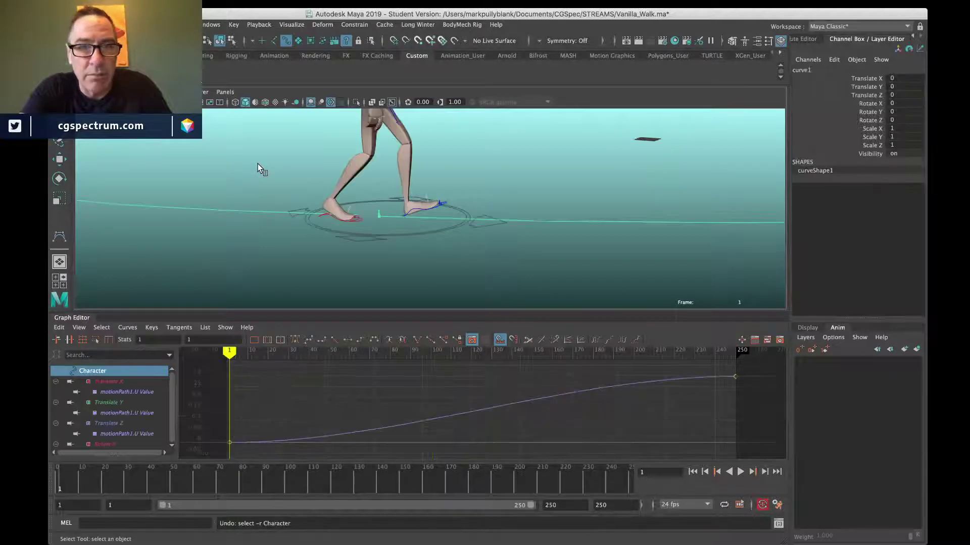
key(z)
key(z)
key(z)
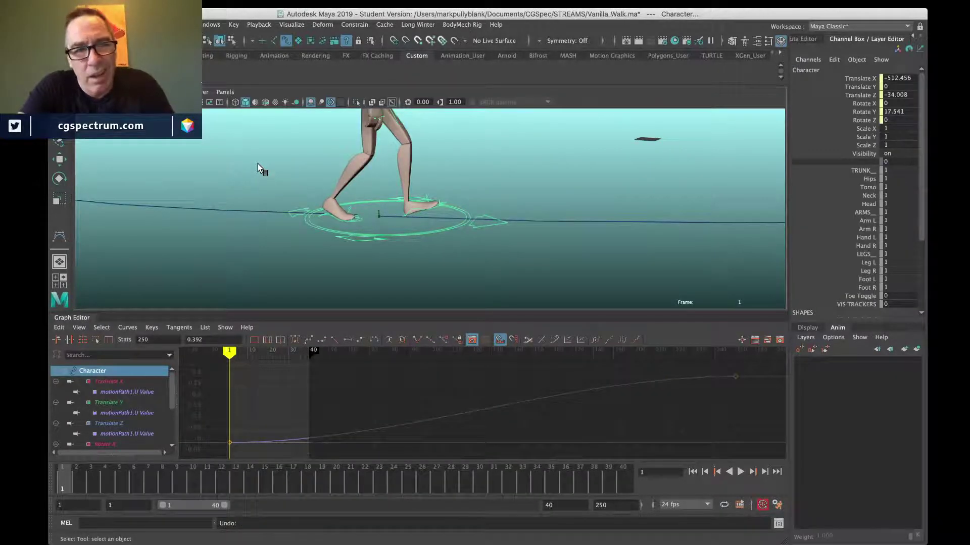
Step: Undo the attachment of the Character control to the motion path curve
key(z)
key(z)
key(z)
key(z)
key(z)
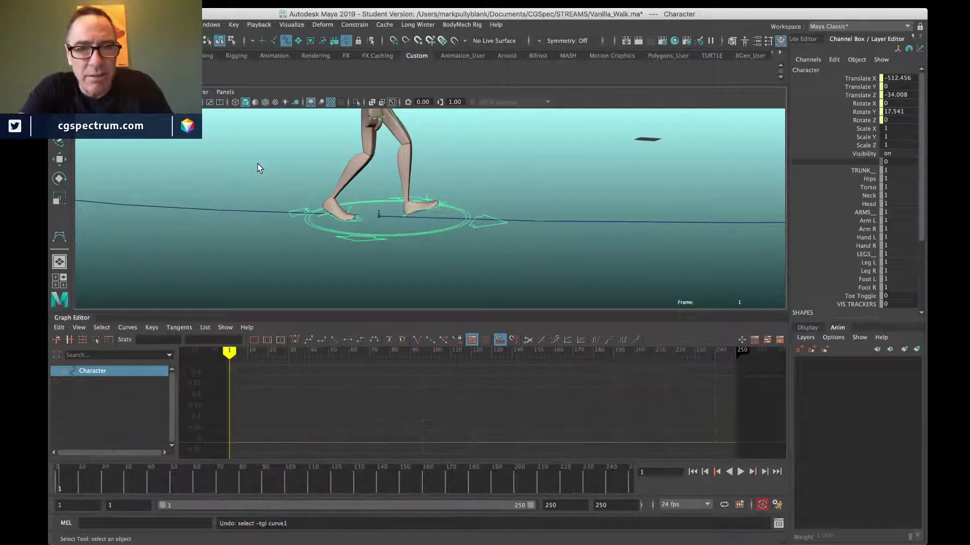
key(z)
key(z)
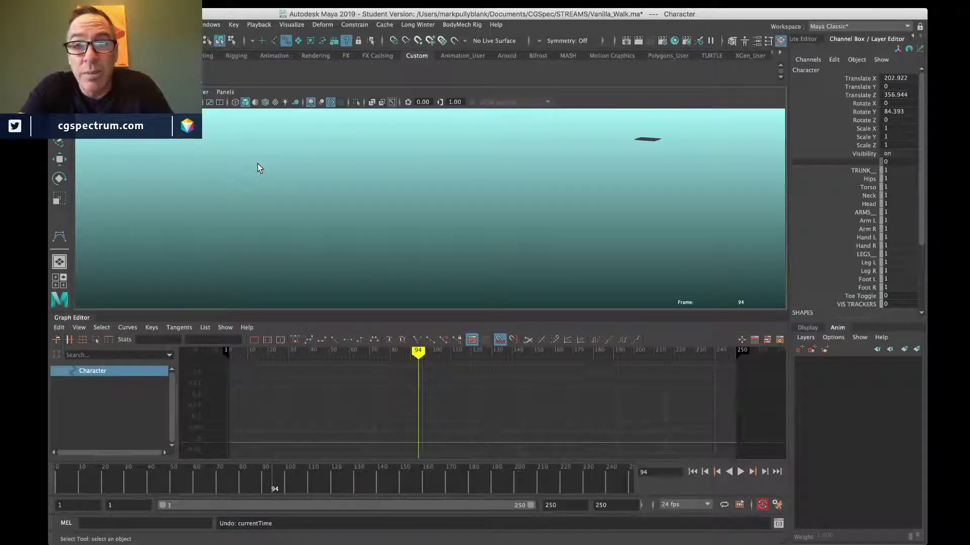
Step: Bring the whole character into view and undo the removal of the Character control's translation and rotation keys
key(shift+z)
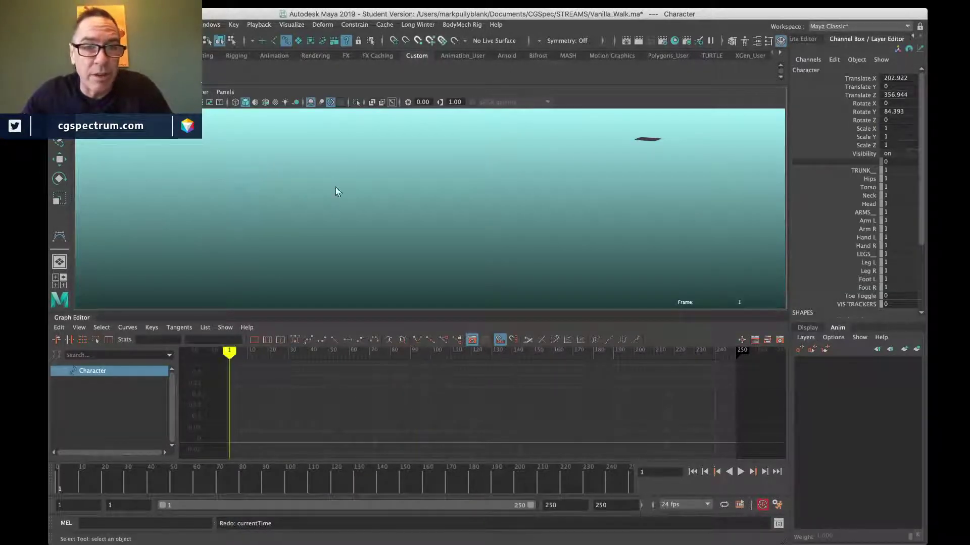
key(f)
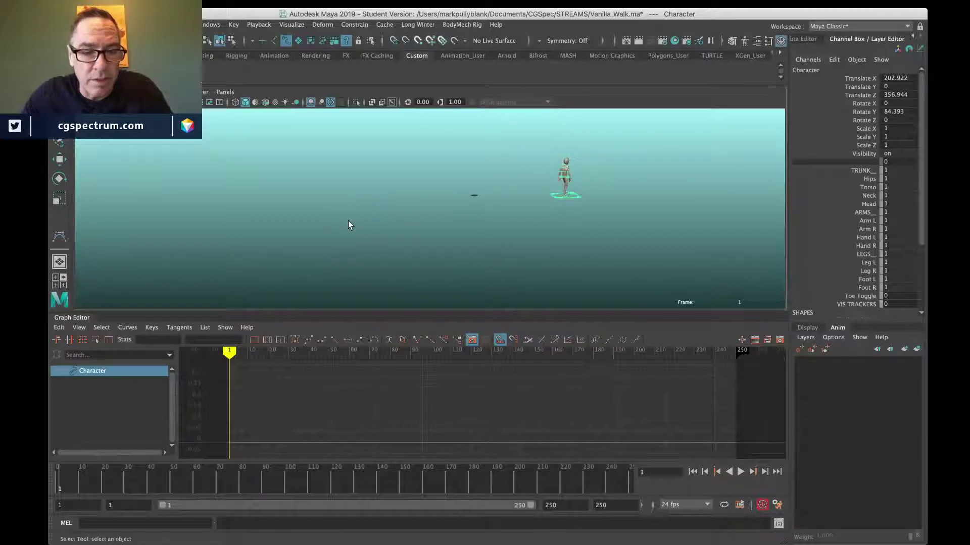
key(z)
key(z)
key(z)
key(z)
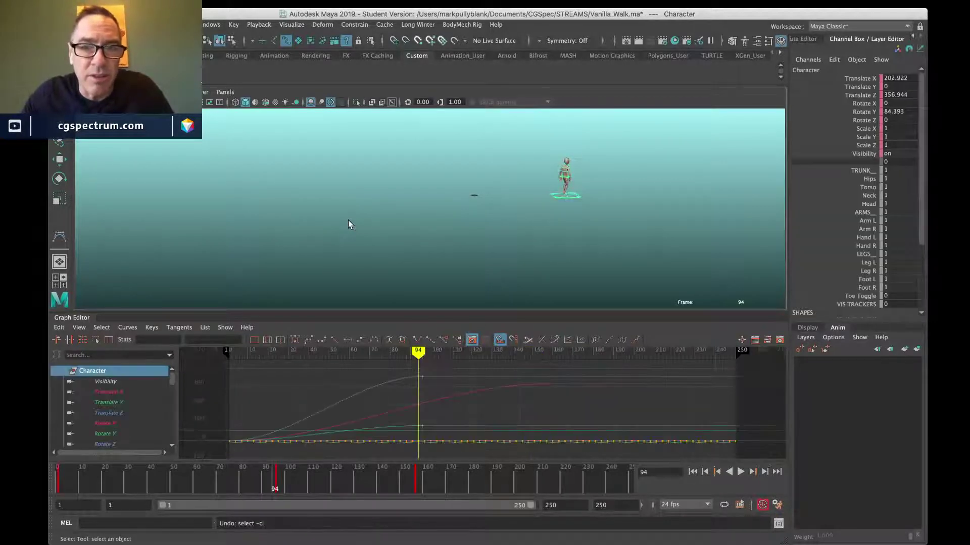
Step: Undo the Character control's translation and rotation animation, including its last Translate Z move
key(z)
key(z)
key(z)
key(z)
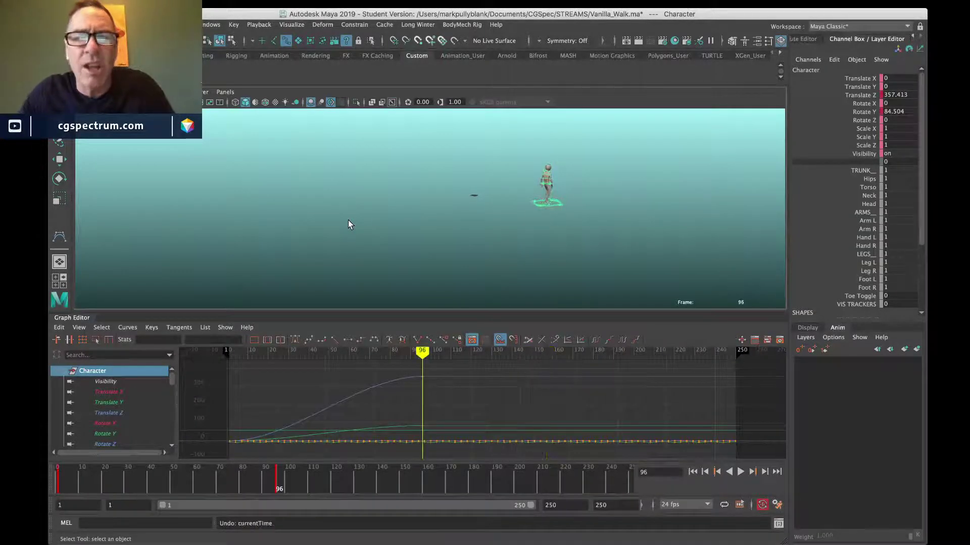
key(z)
key(z)
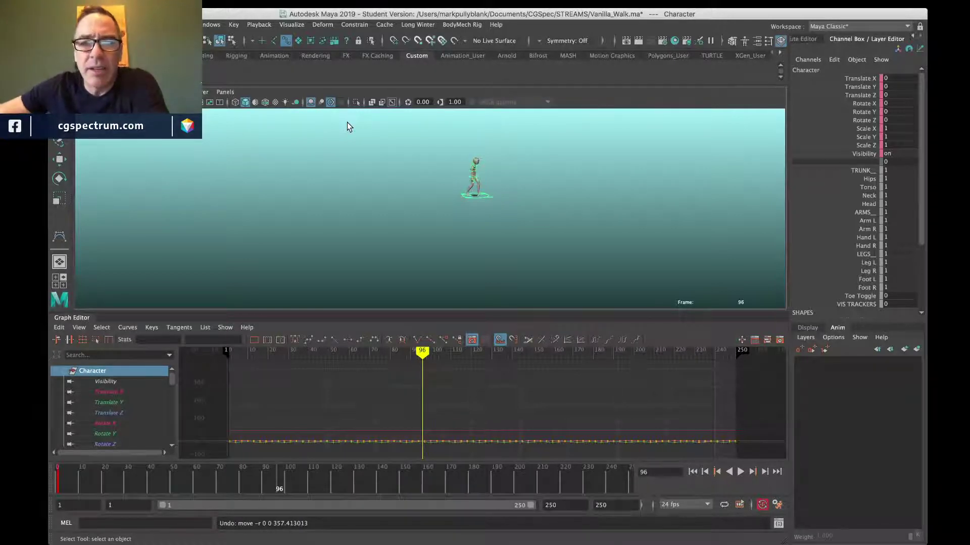
Step: Select all of the character's controls and play back the walk cycle in place
scroll(372, 168, up, 5)
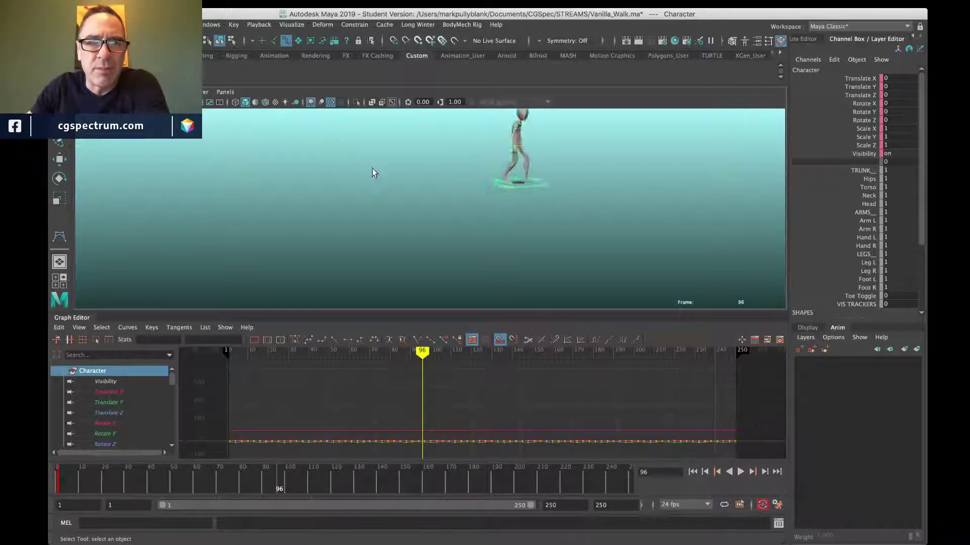
scroll(371, 167, down, 6)
scroll(365, 164, up, 3)
scroll(368, 166, down, 3)
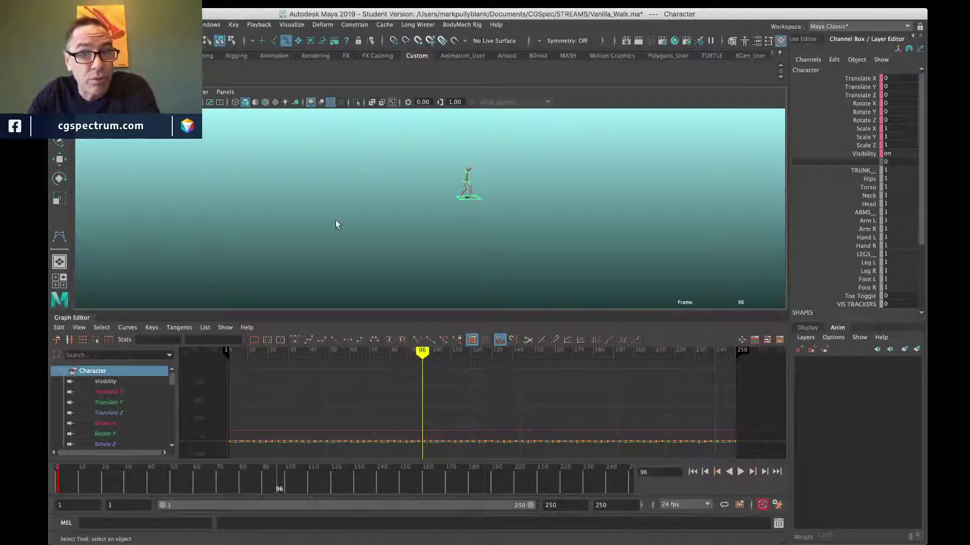
drag(400, 180, 546, 253)
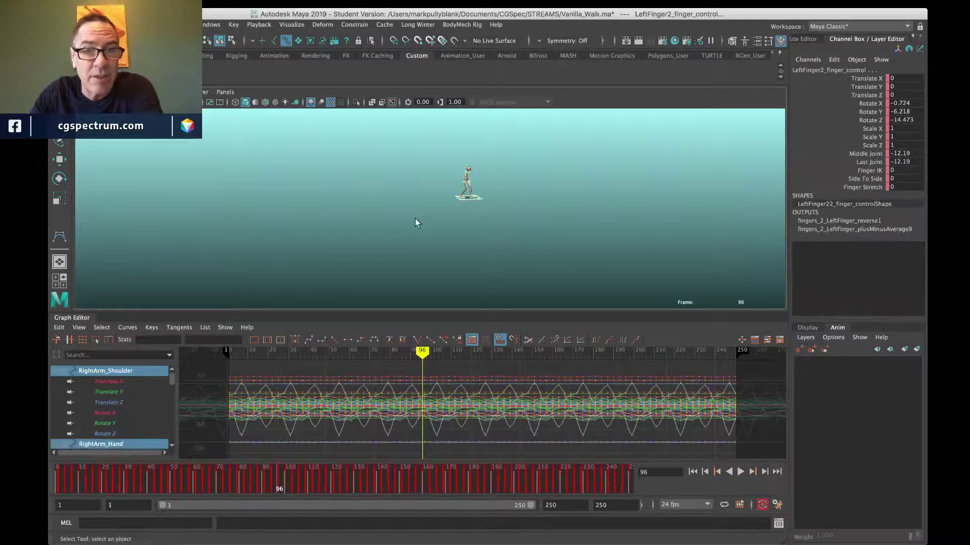
drag(386, 142, 553, 234)
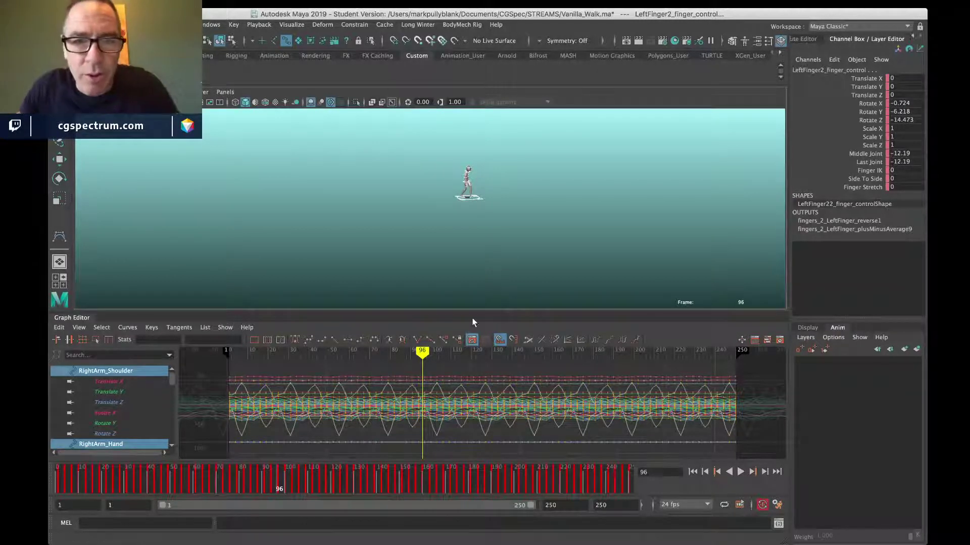
click(740, 472)
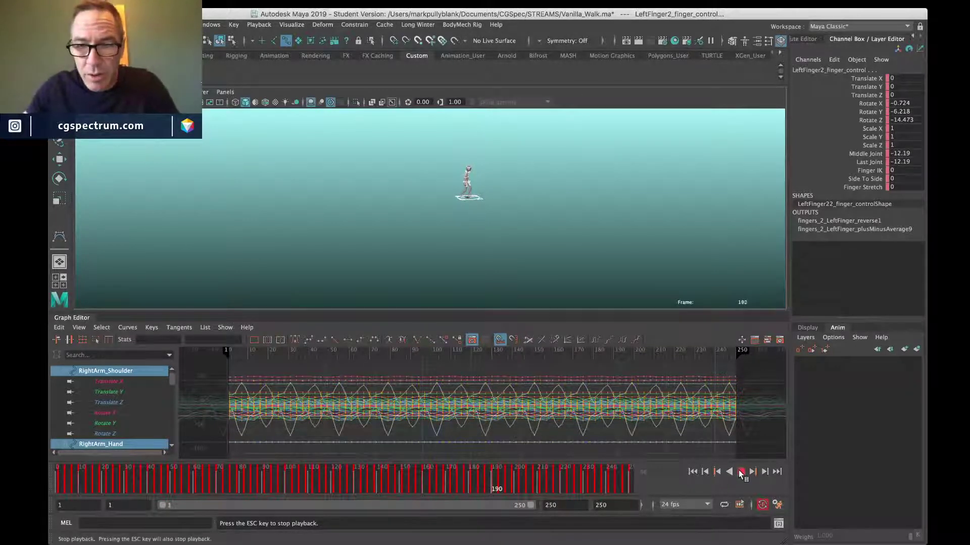
key(Escape)
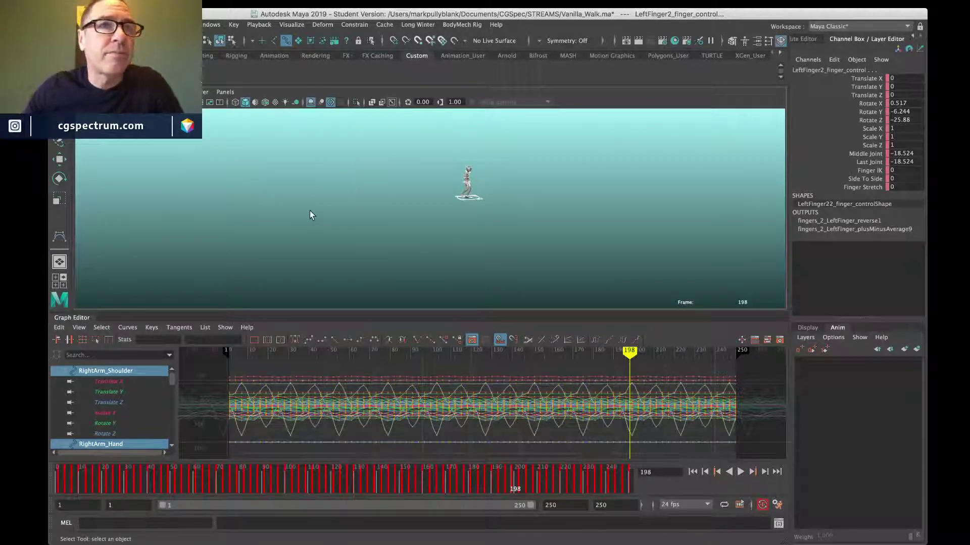
Step: Start a CV curve in front of the character and place control points sweeping around its right side to behind it
scroll(343, 175, down, 2)
alt+drag(341, 165, 338, 174)
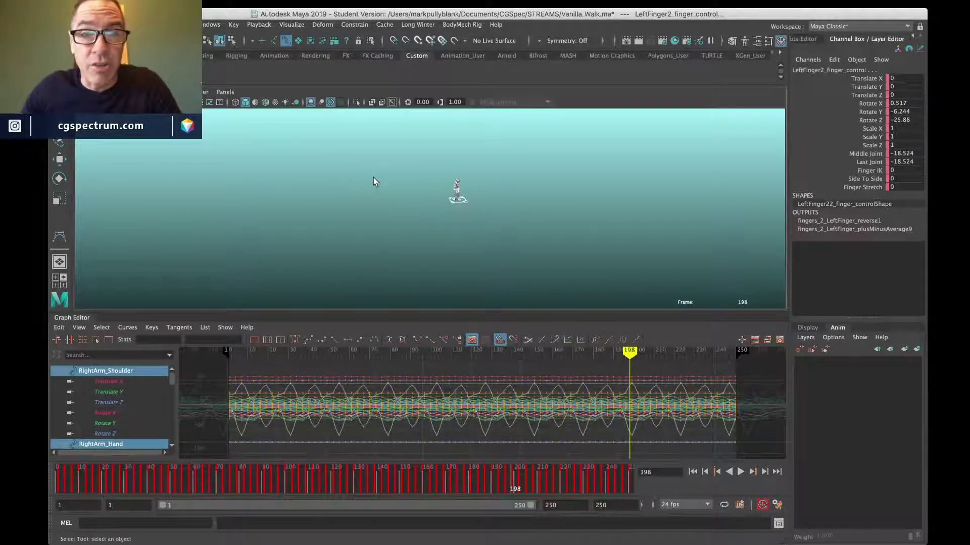
alt+middle_drag(374, 178, 347, 210)
click(98, 25)
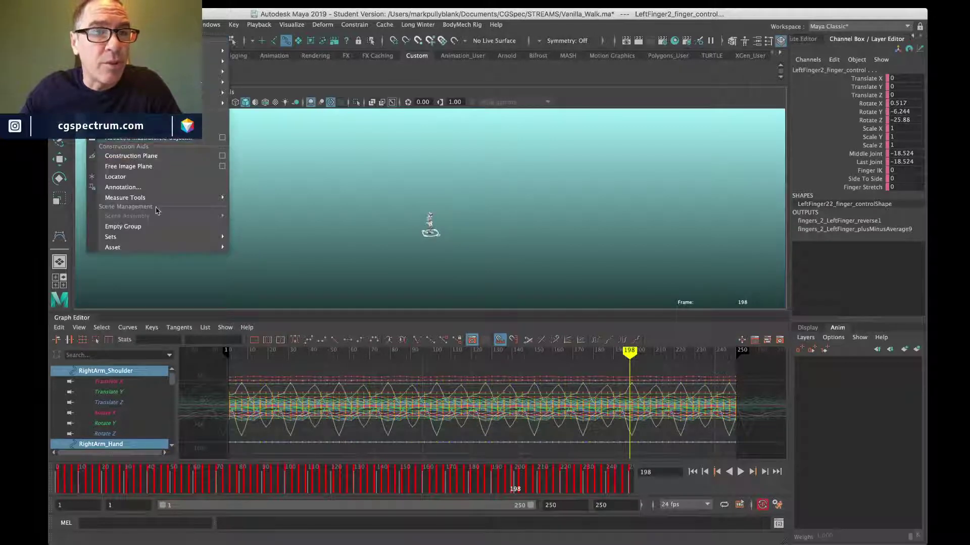
mouse_move(220, 103)
click(263, 114)
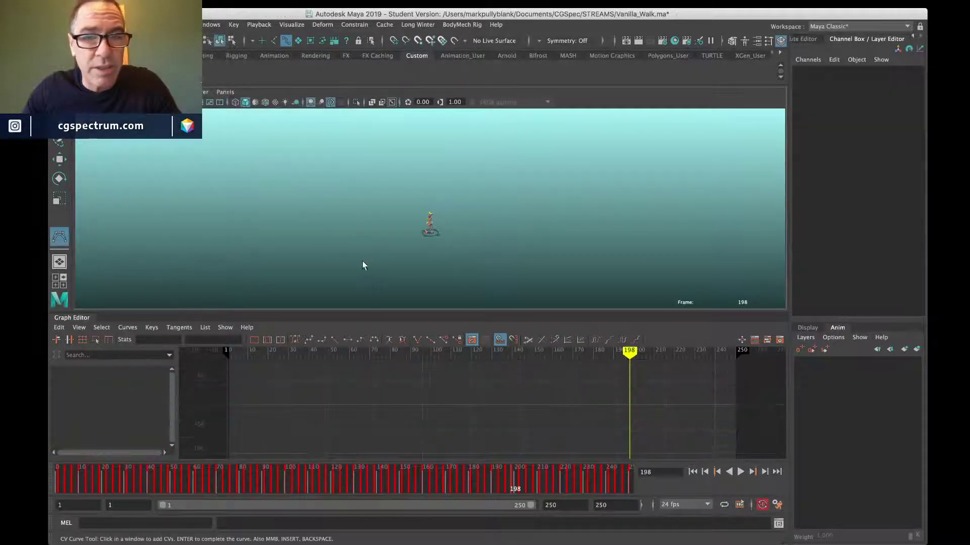
click(388, 275)
click(490, 277)
click(566, 243)
click(562, 214)
click(509, 169)
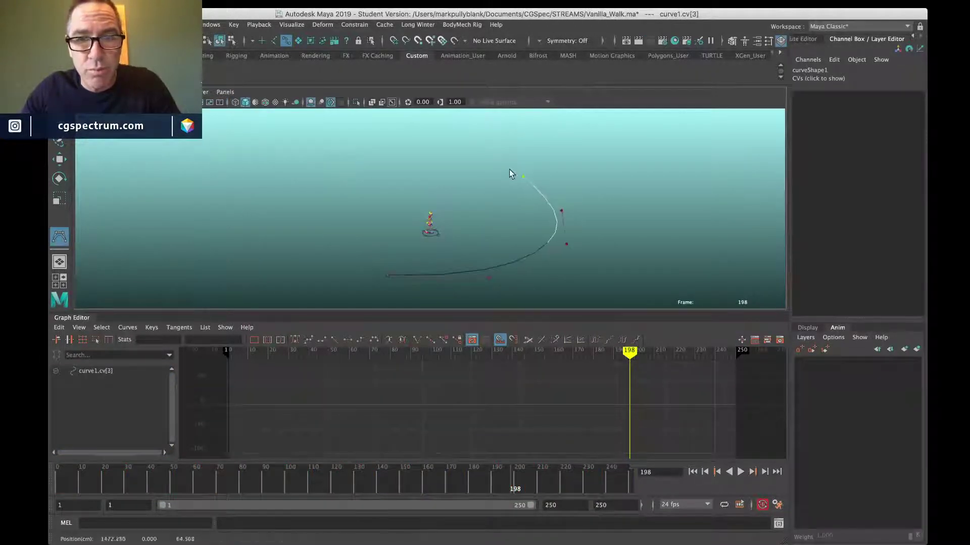
click(465, 156)
click(437, 160)
Step: Continue the curve behind the character and around to its left, bending it back inward in an S-shape
mouse_move(448, 208)
alt+mouse_down()
mouse_move(439, 187)
mouse_move(429, 219)
mouse_move(440, 208)
alt+mouse_up()
click(353, 160)
click(349, 156)
click(315, 138)
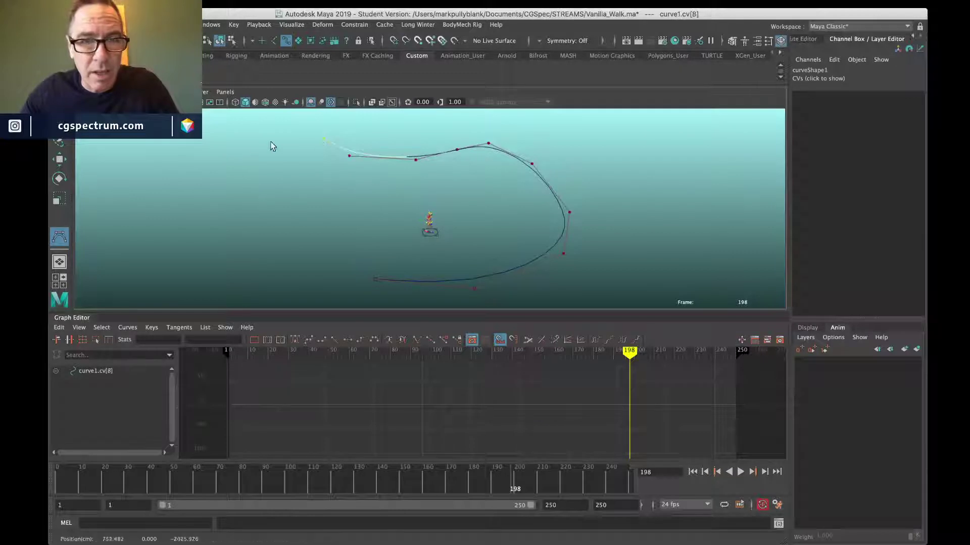
click(222, 166)
click(207, 215)
click(265, 201)
click(317, 181)
click(340, 213)
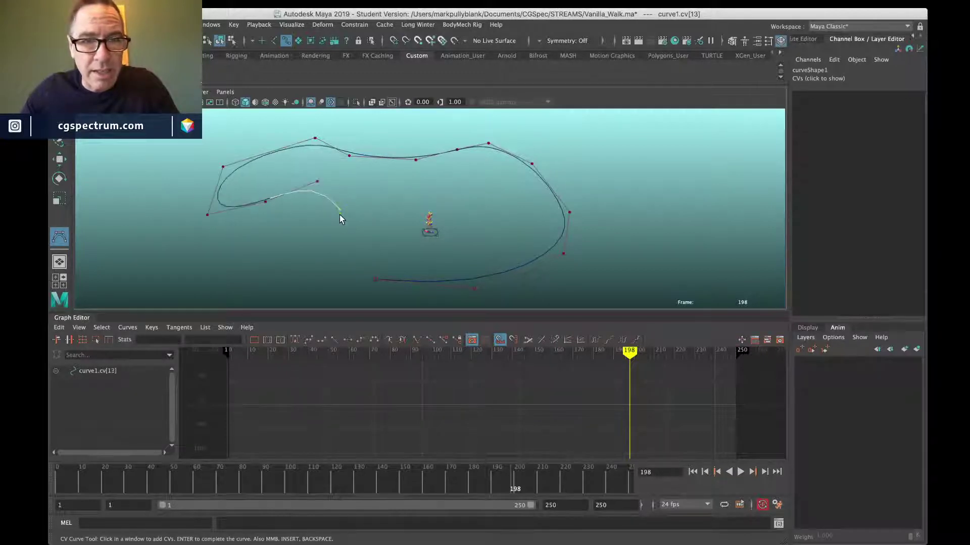
Step: Extend the curve outward through a second bend and bring it back toward its starting point
click(302, 246)
click(212, 249)
click(176, 286)
click(175, 292)
click(262, 304)
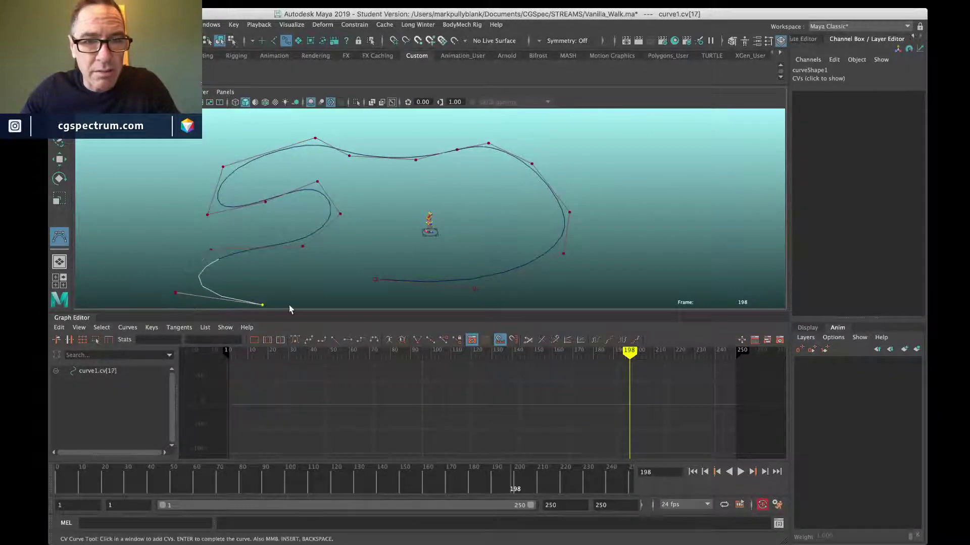
click(318, 287)
click(338, 273)
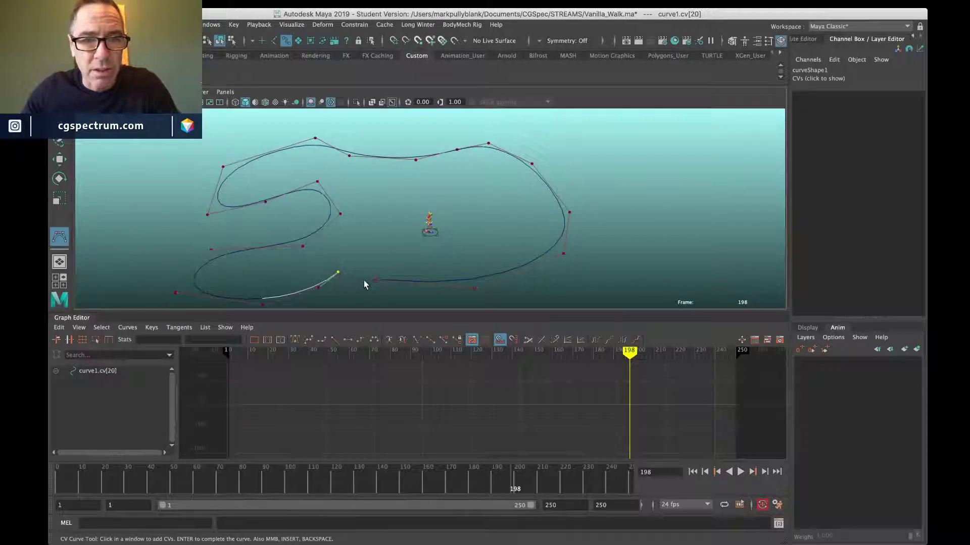
Step: Undo the last curve point, route the path further out in front, and finish the curve at its starting point
key(ctrl+z)
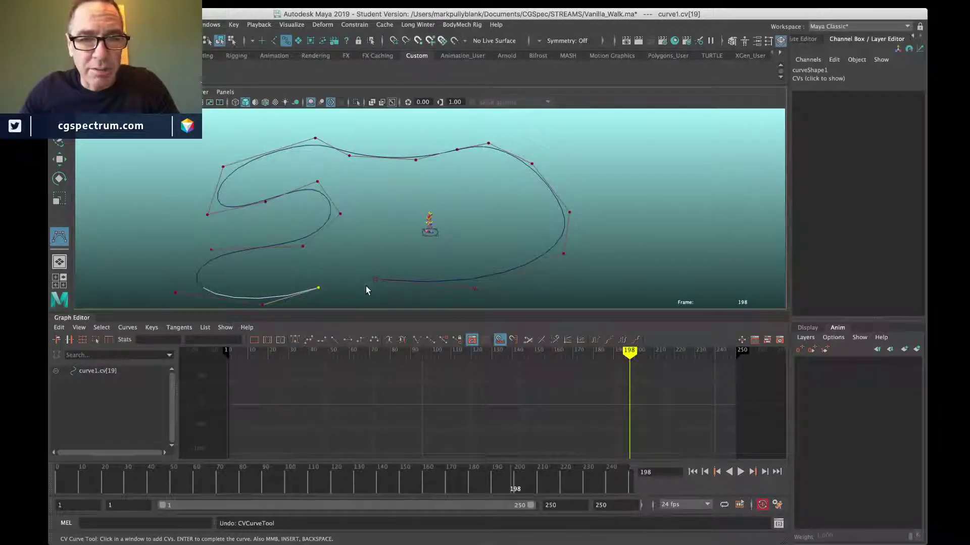
alt+middle_drag(335, 258, 328, 216)
click(338, 281)
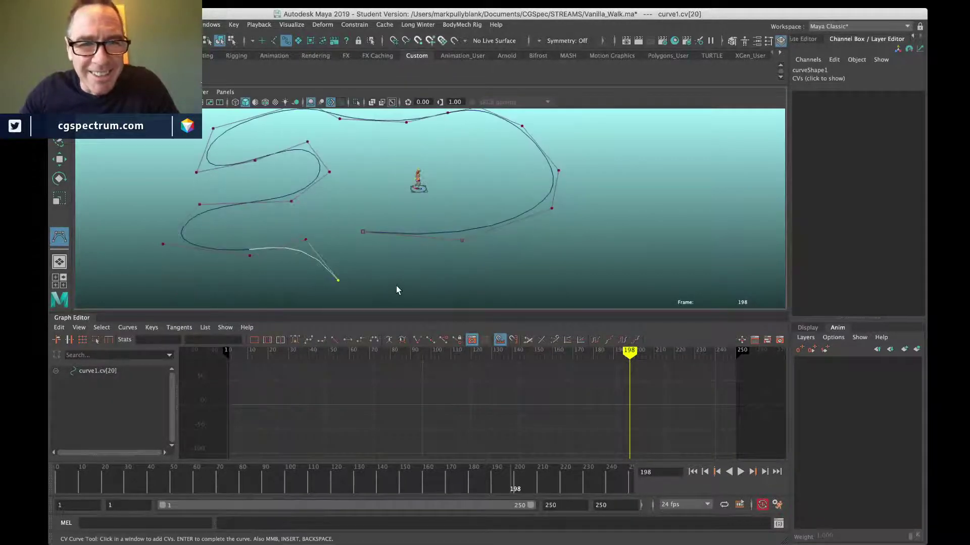
click(397, 280)
click(362, 232)
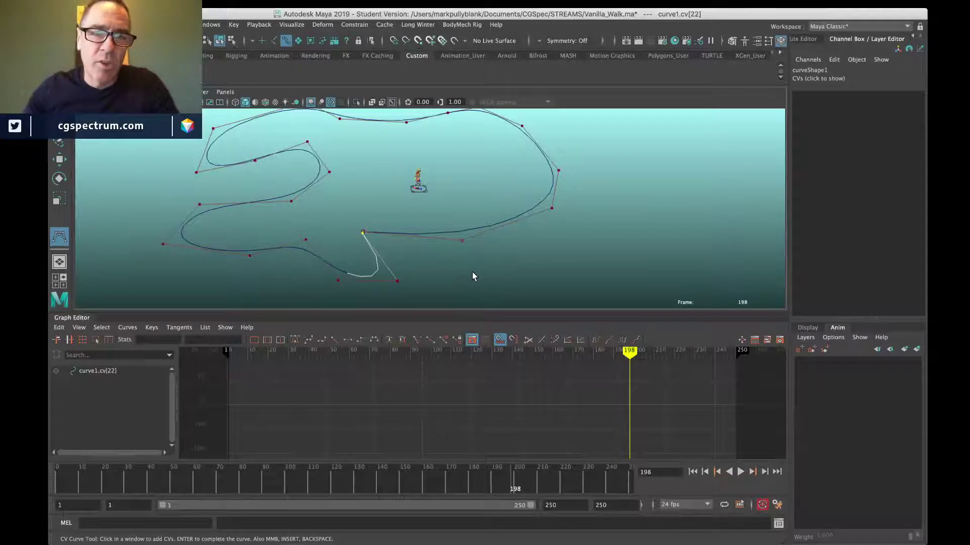
key(q)
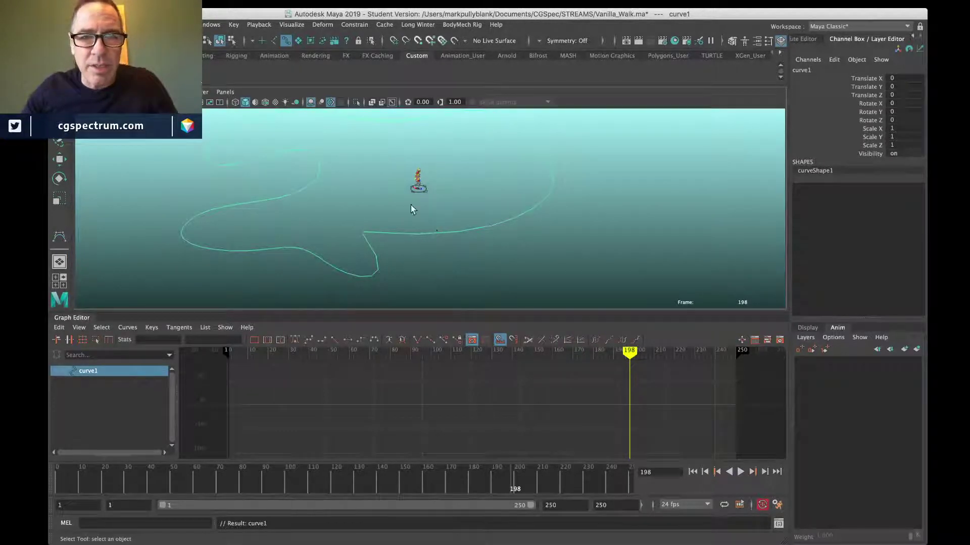
Step: Try to attach the Character control to the drawn curve with Attach to Motion Path
click(426, 192)
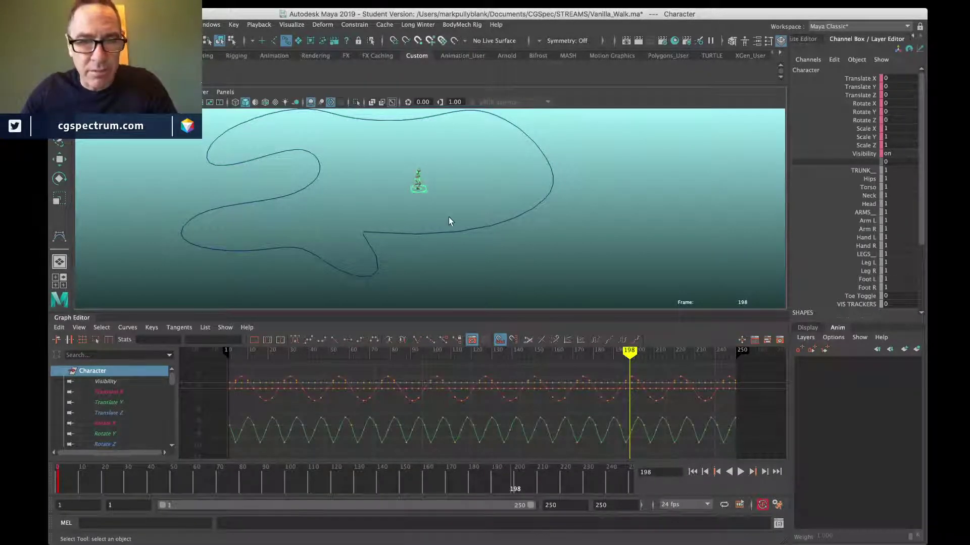
drag(447, 218, 475, 253)
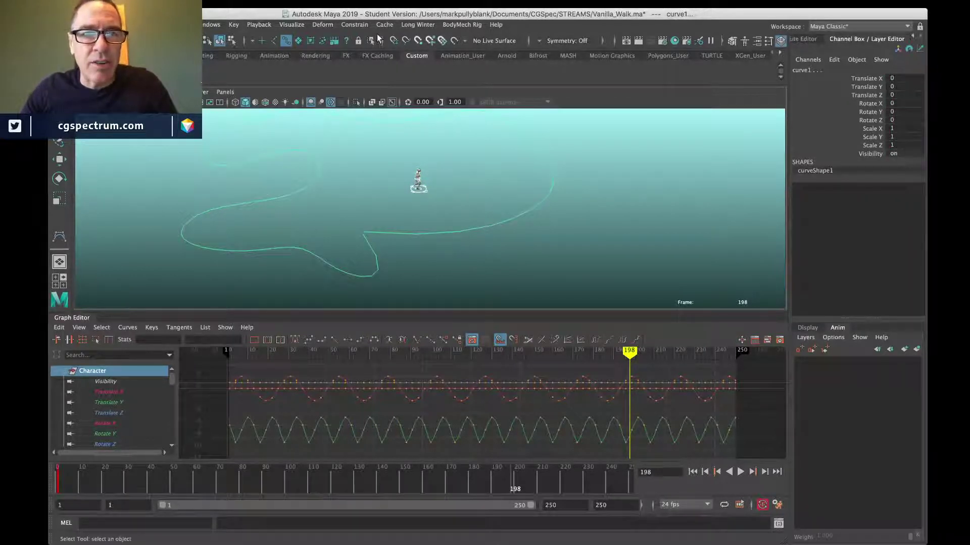
click(352, 26)
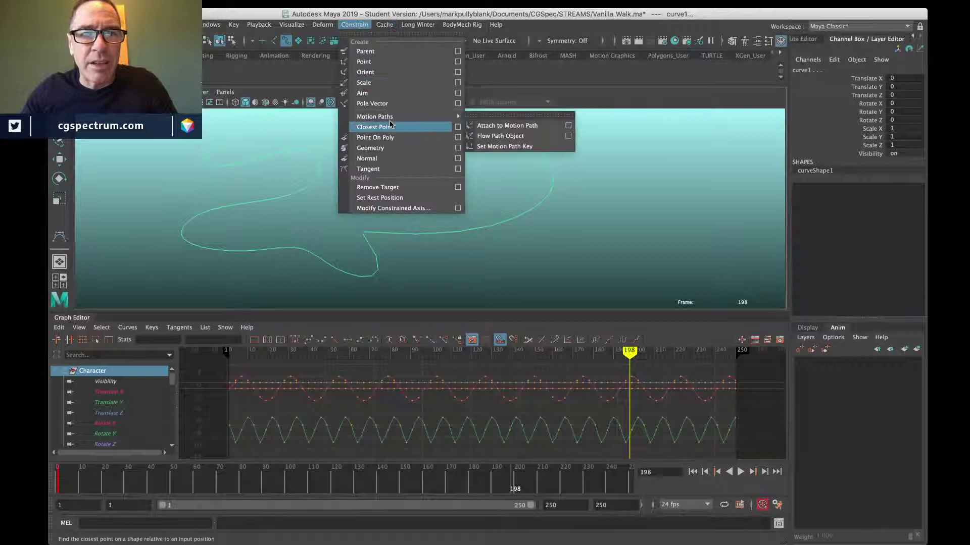
click(507, 126)
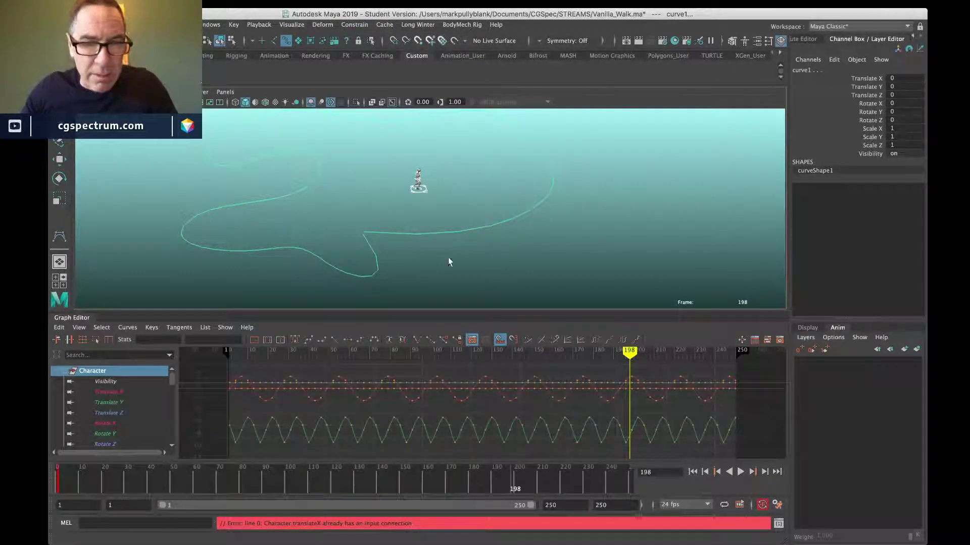
Step: Examine the Translate Y animation curves of the Character control and the Upper_Body control in the Graph Editor
click(425, 190)
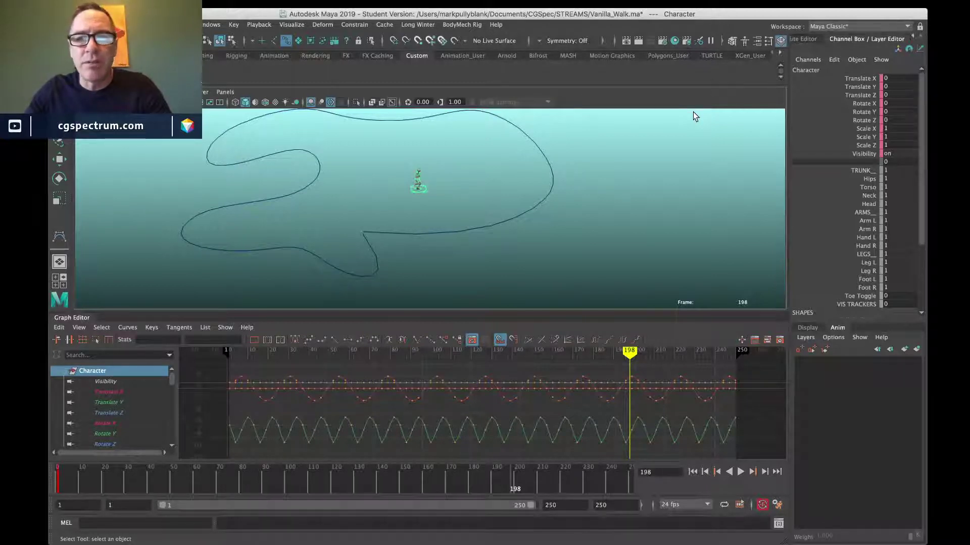
click(111, 402)
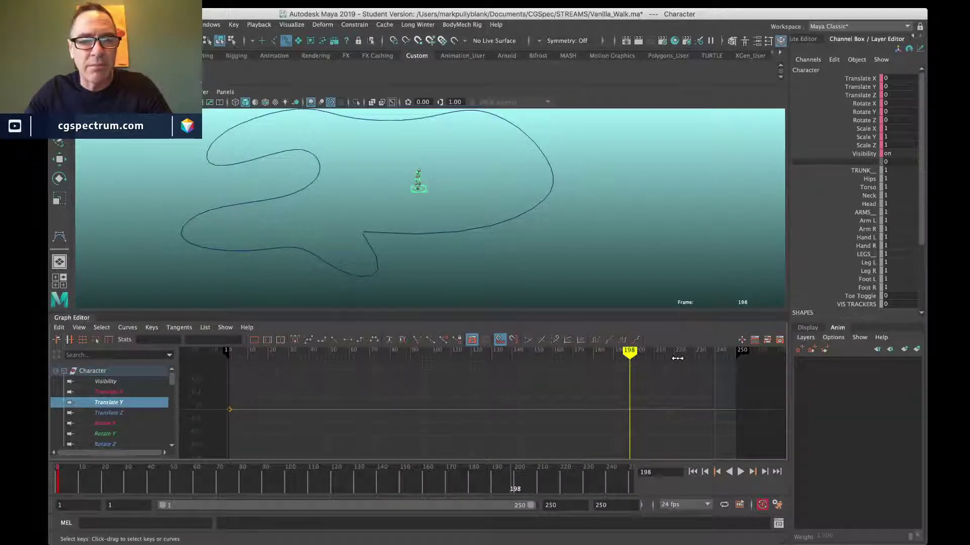
key(f)
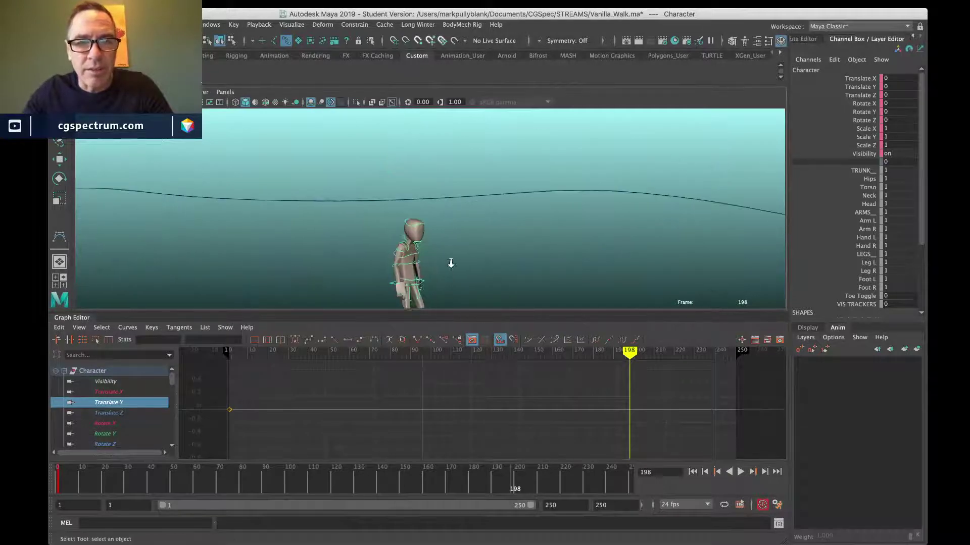
click(379, 217)
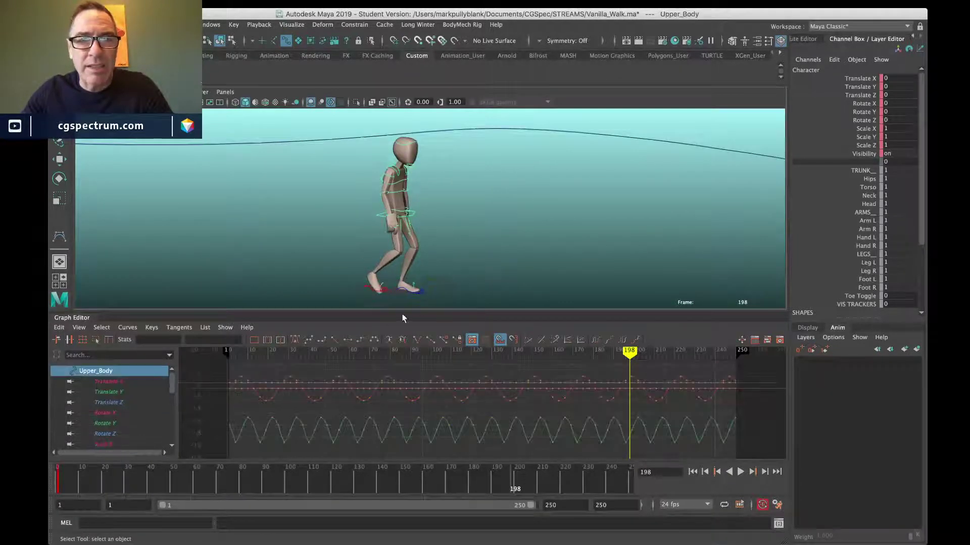
click(113, 393)
alt+right_drag(374, 444, 447, 396)
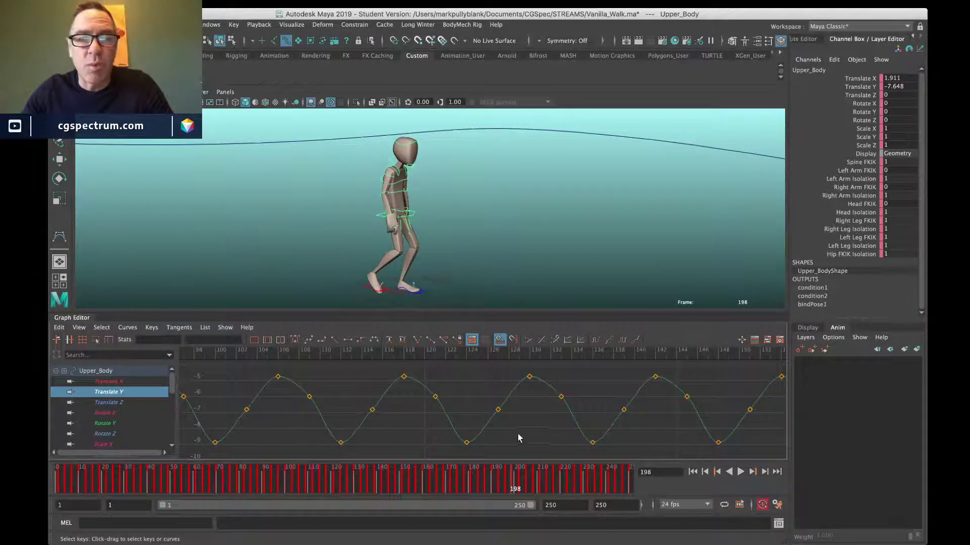
Step: Try raising and lowering the Upper_Body's Translate Y key at frame 115, and undo the change
click(372, 409)
click(376, 359)
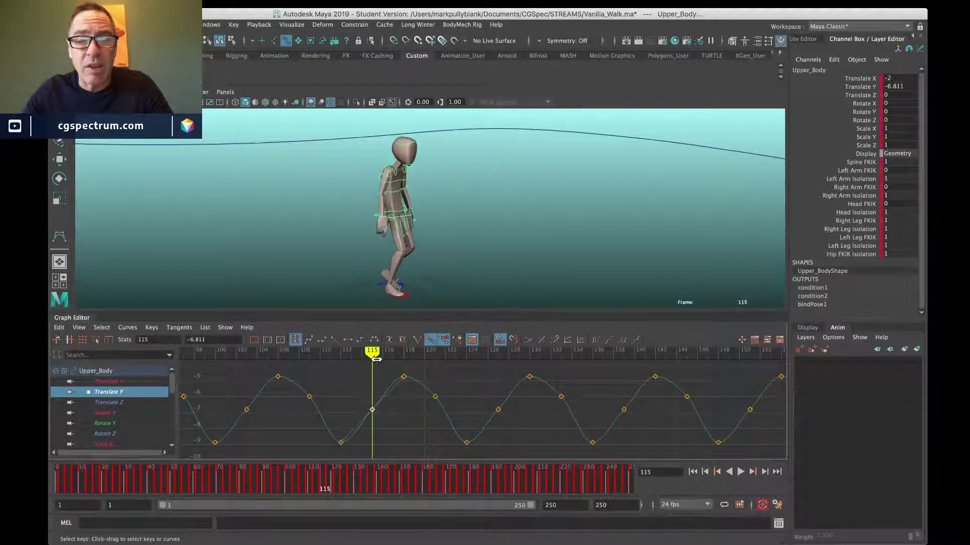
shift+middle_drag(380, 407, 384, 355)
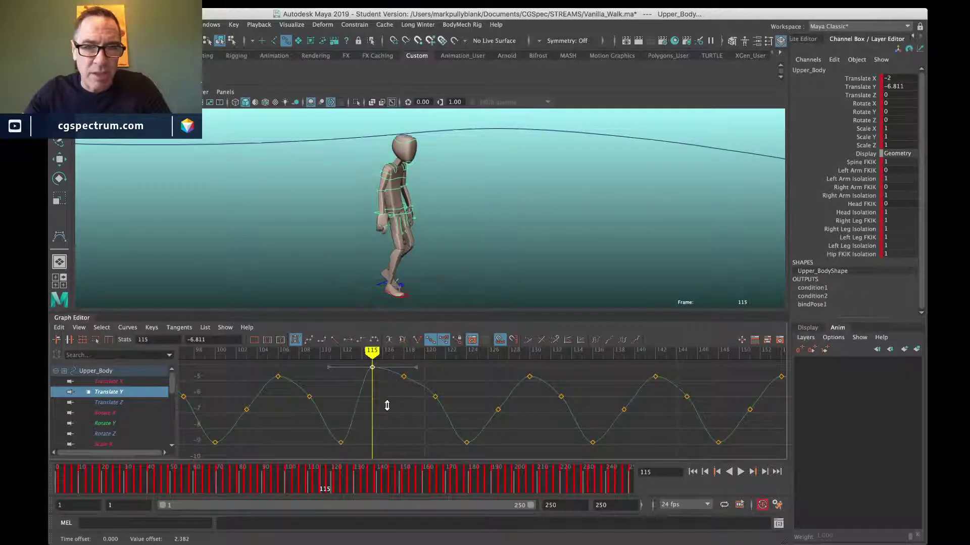
shift+middle_drag(386, 405, 389, 427)
key(ctrl+z)
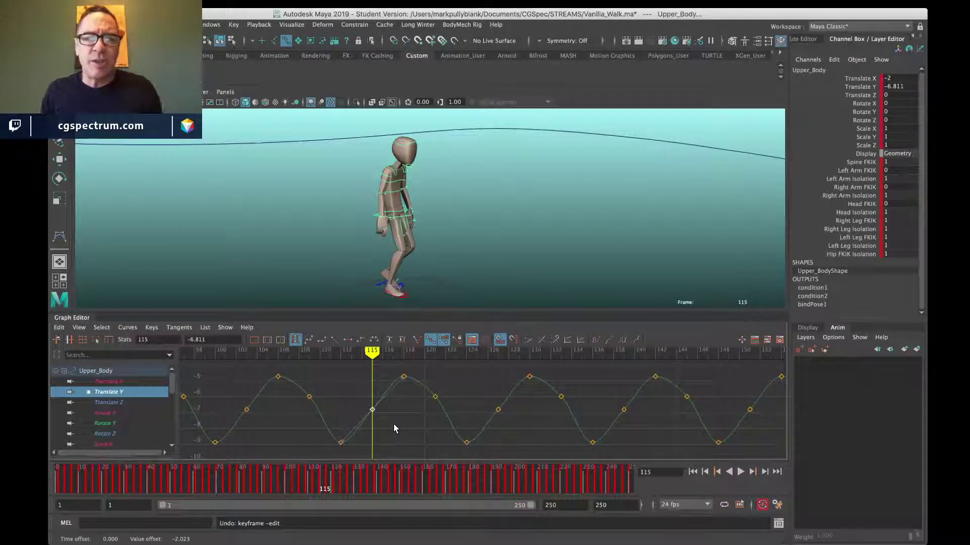
Step: Reselect the Character control around the figure's feet
mouse_move(499, 235)
alt+mouse_down()
mouse_move(502, 210)
mouse_move(504, 233)
alt+mouse_up()
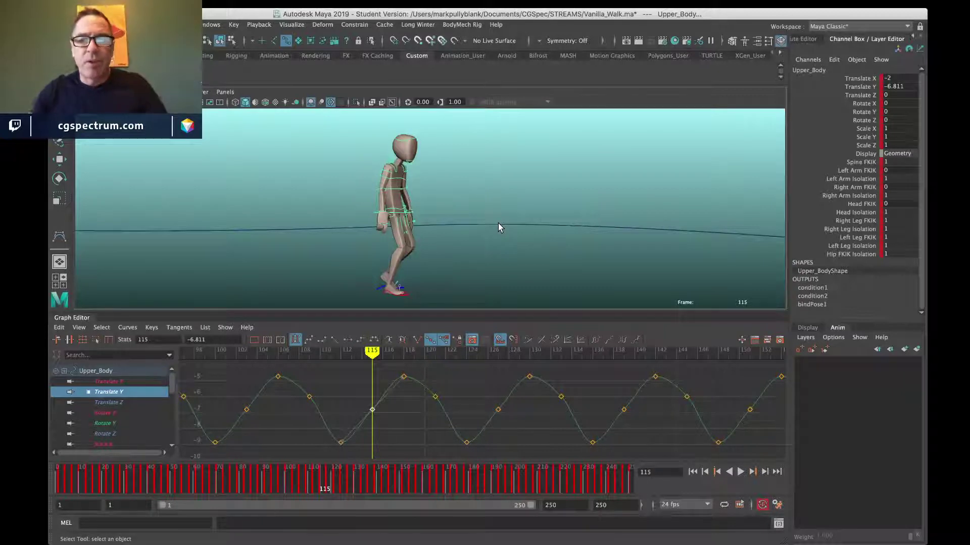
alt+right_drag(439, 219, 440, 253)
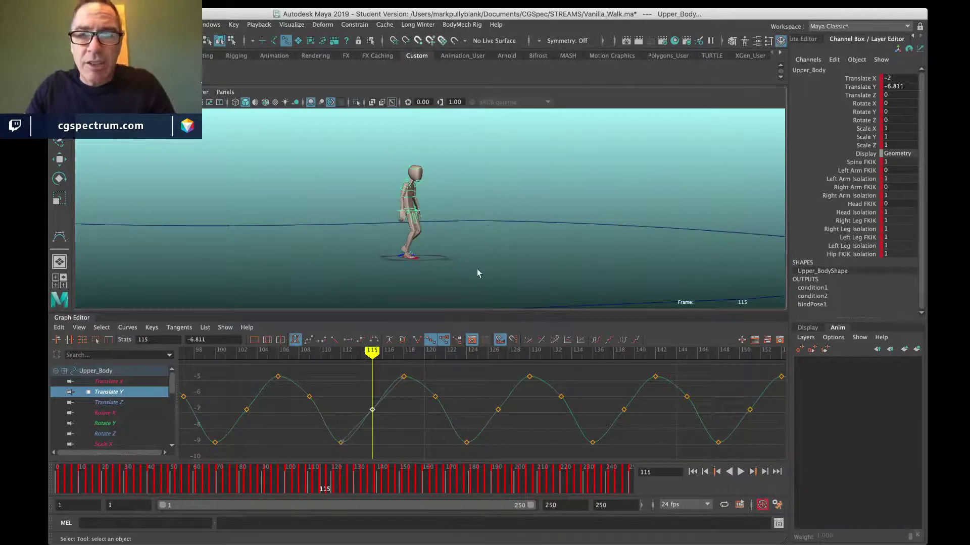
click(443, 258)
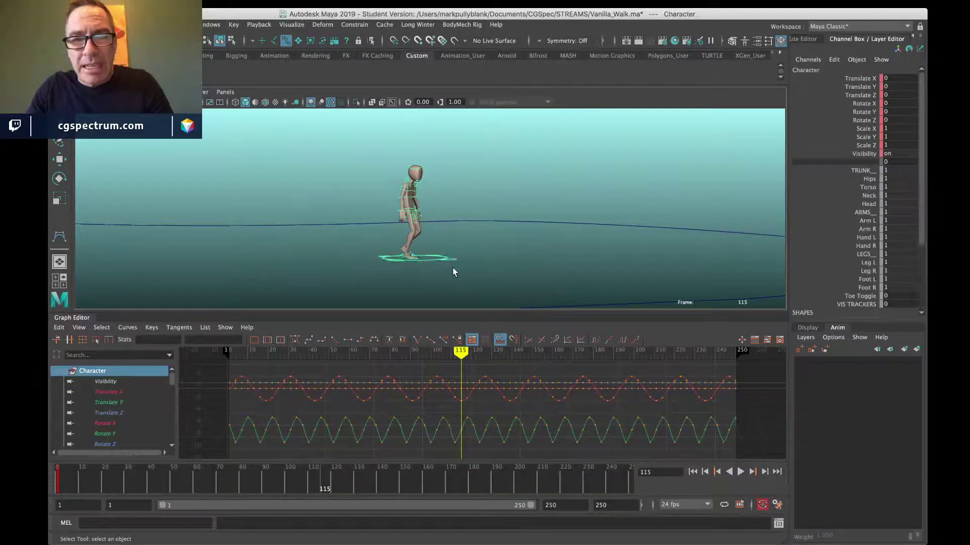
Step: Delete the animation keys on the Character control's Translate, Rotate, Scale and Visibility channels
drag(856, 80, 863, 151)
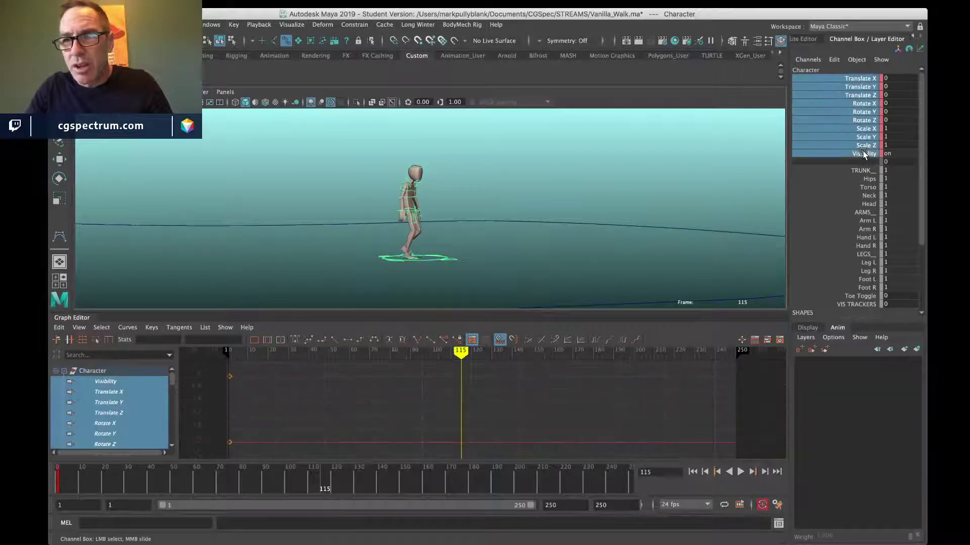
right_click(863, 151)
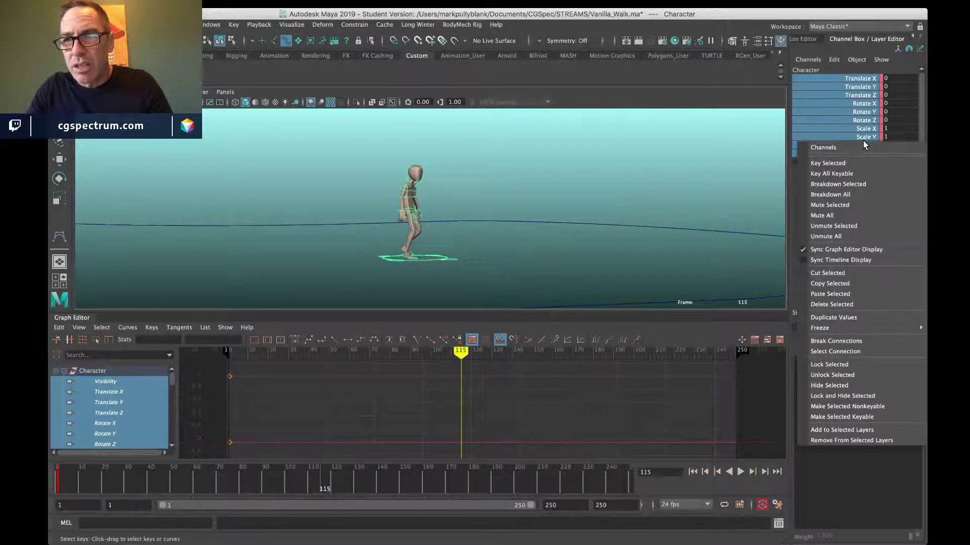
click(859, 304)
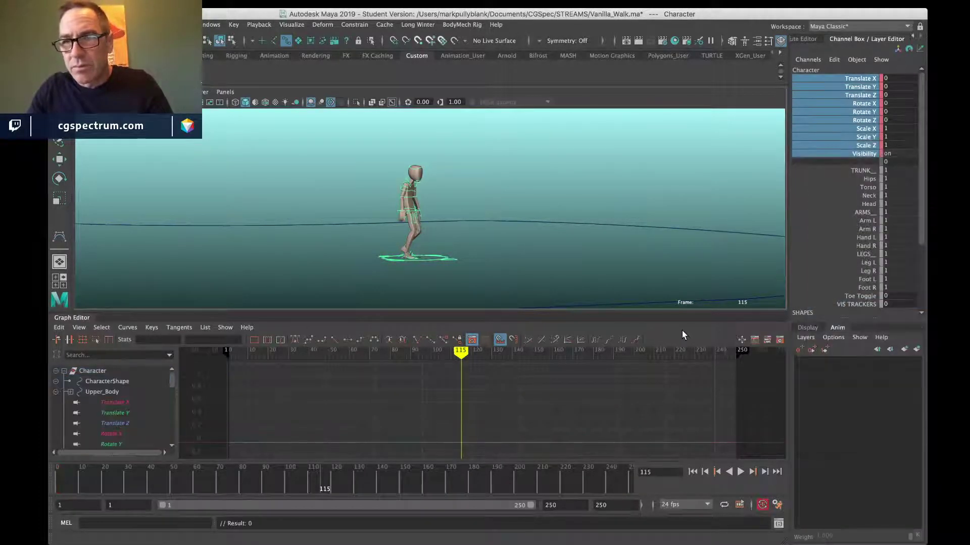
Step: Attach the Character control to the drawn curve with Attach to Motion Path, and return the timeline to frame 1
click(504, 220)
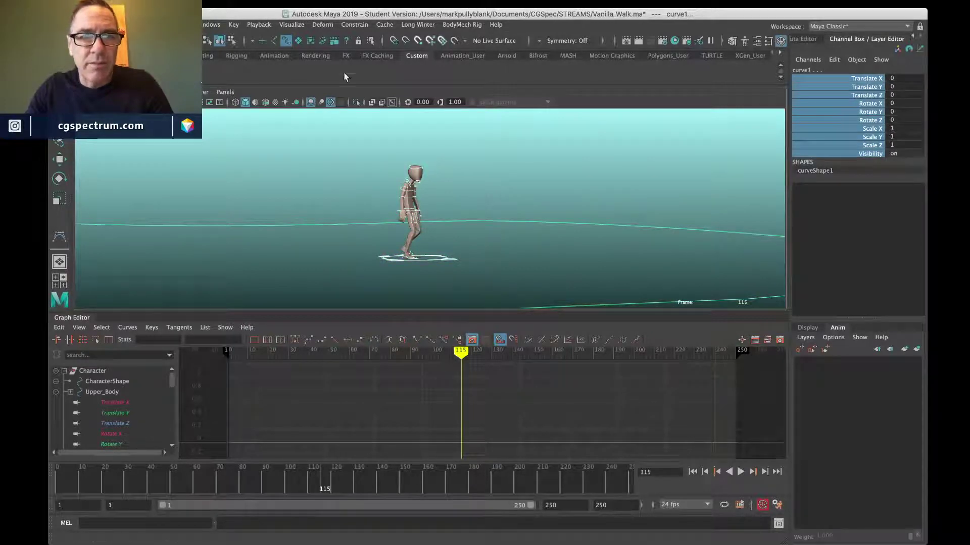
click(356, 25)
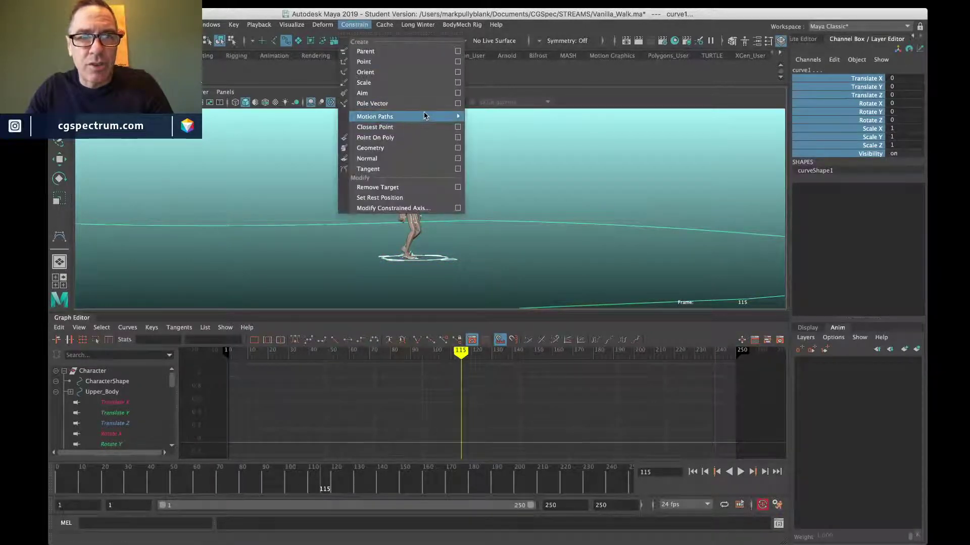
mouse_move(444, 117)
click(518, 129)
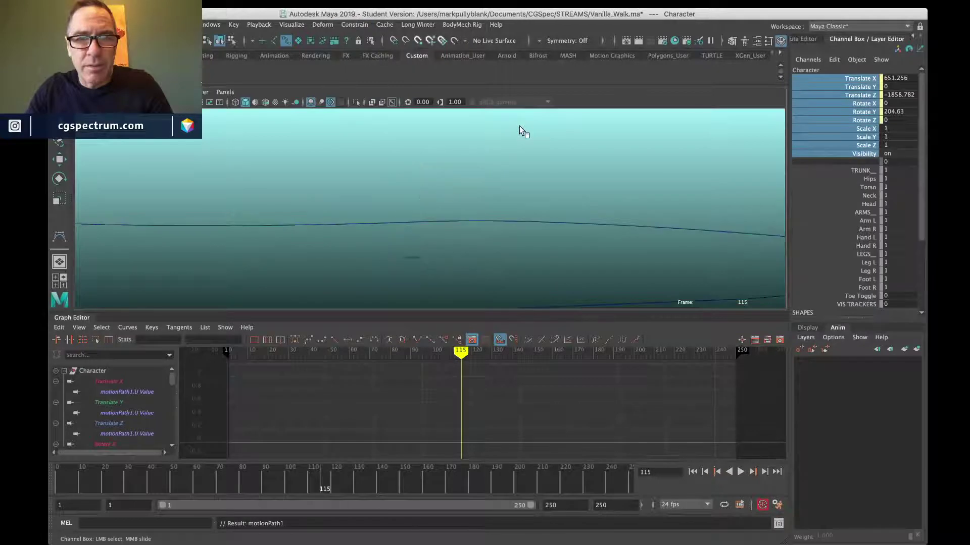
alt+drag(330, 258, 316, 258)
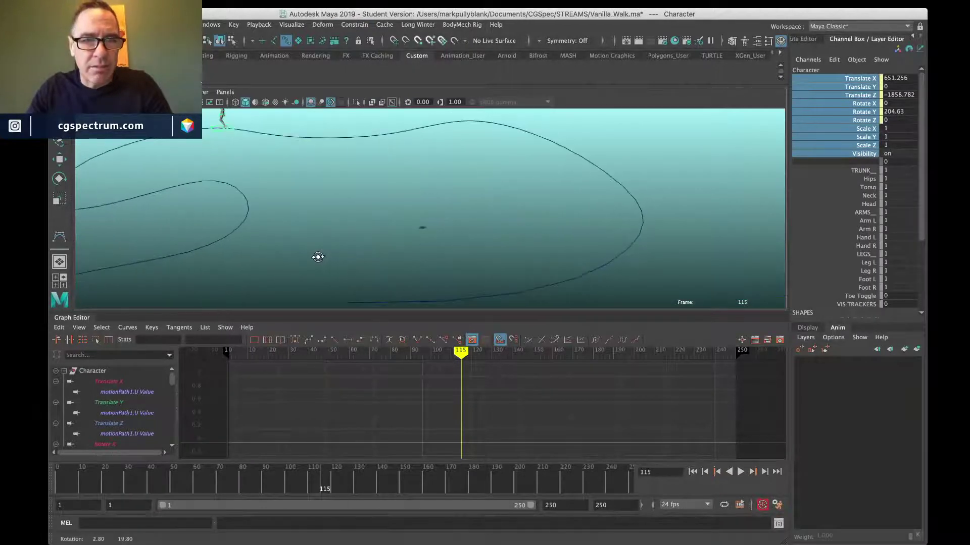
drag(228, 481, 57, 476)
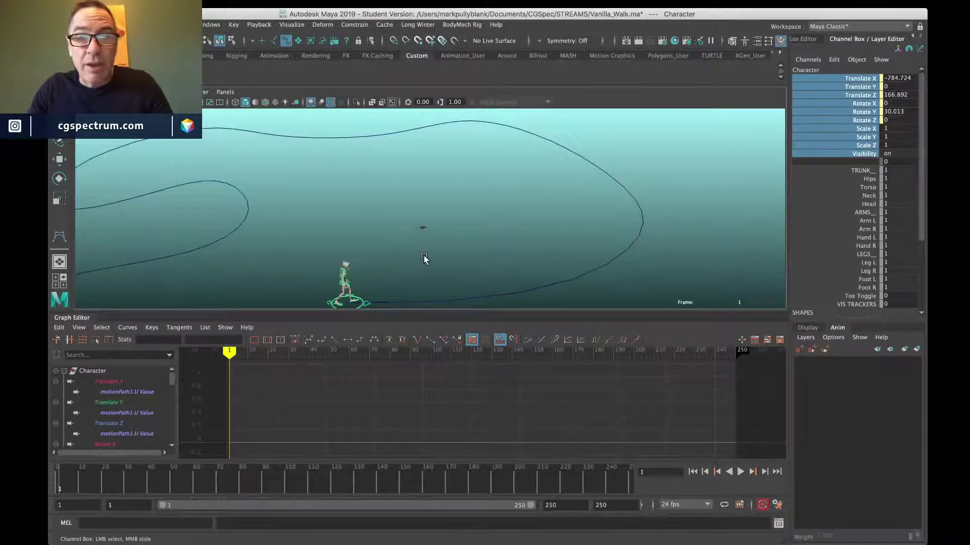
Step: Set the persp camera's Near Clip Plane to 0.001 in its shape attributes
alt+drag(422, 259, 471, 226)
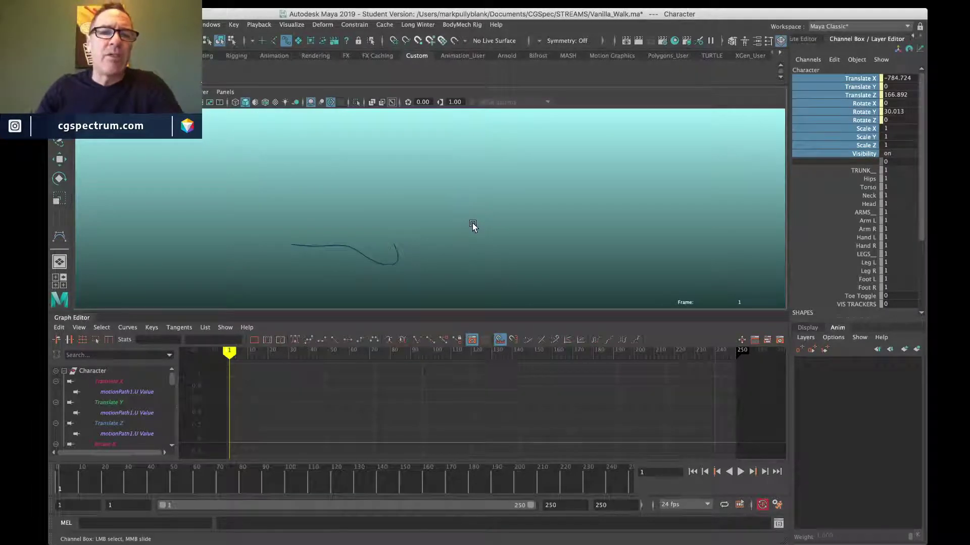
key(bracketleft)
key(bracketright)
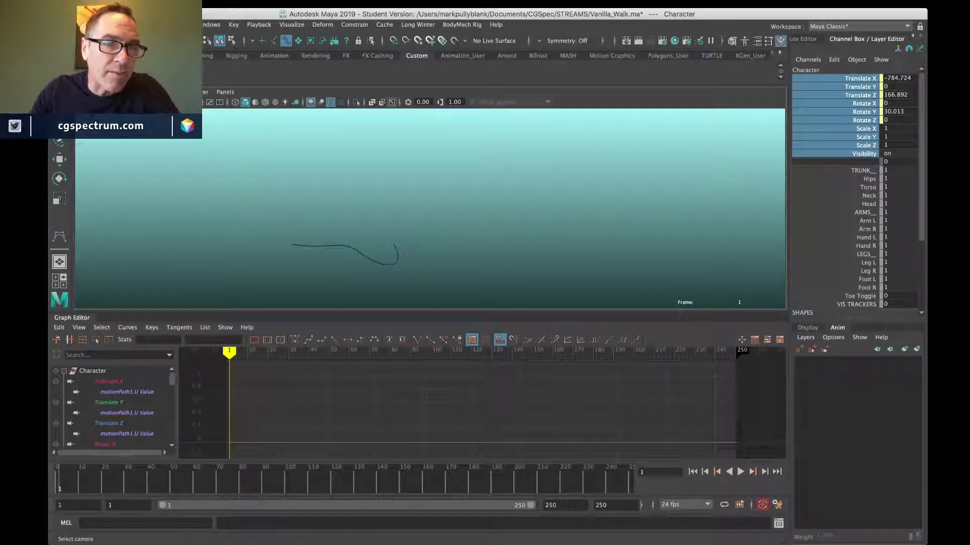
click(83, 102)
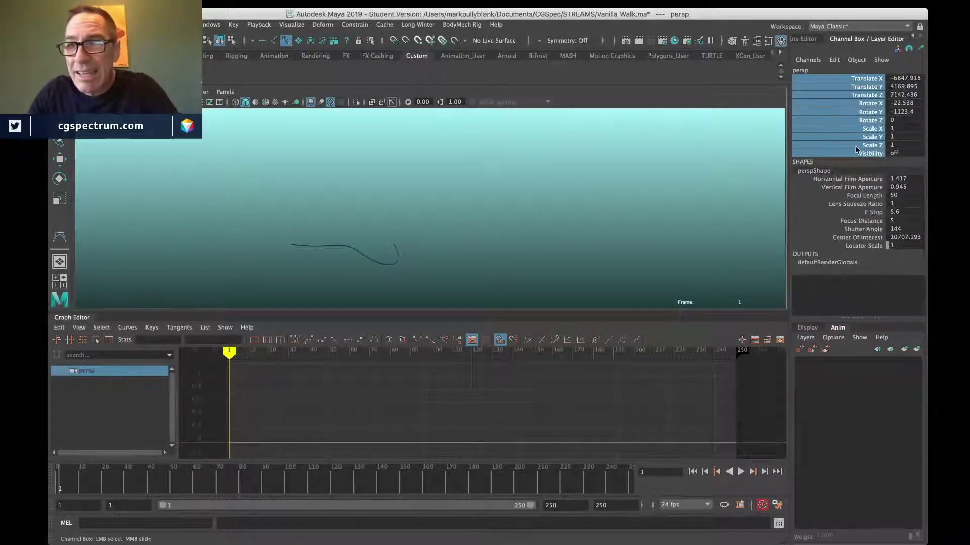
click(808, 40)
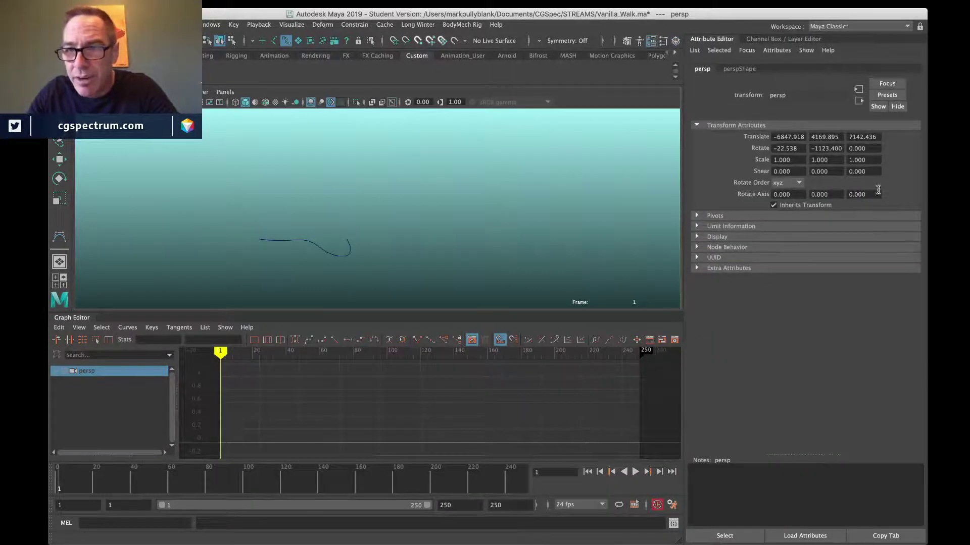
click(738, 70)
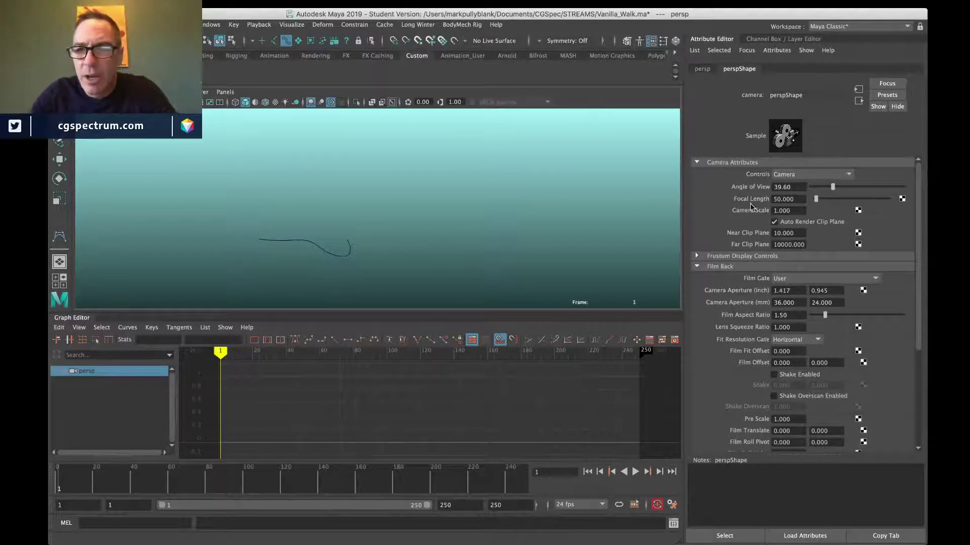
click(799, 233)
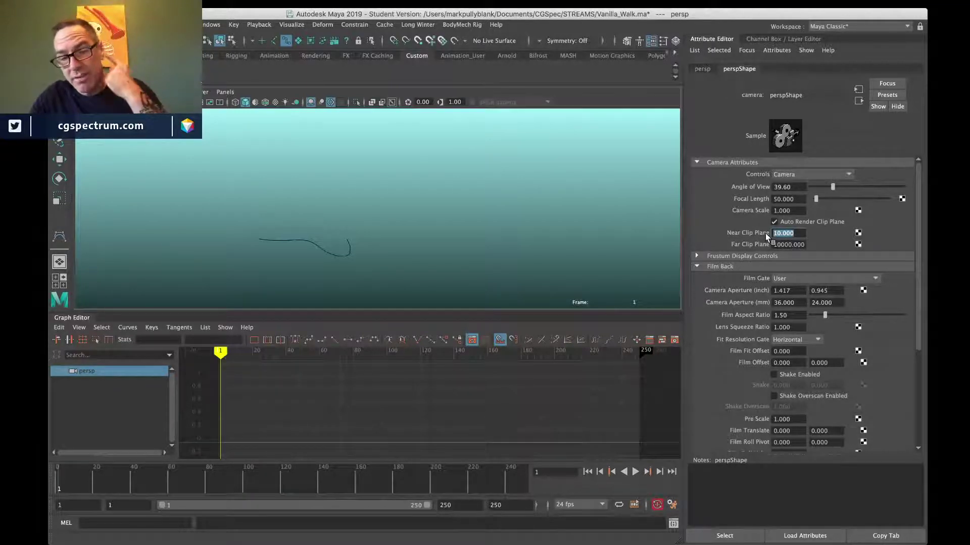
text(1)
text(00)
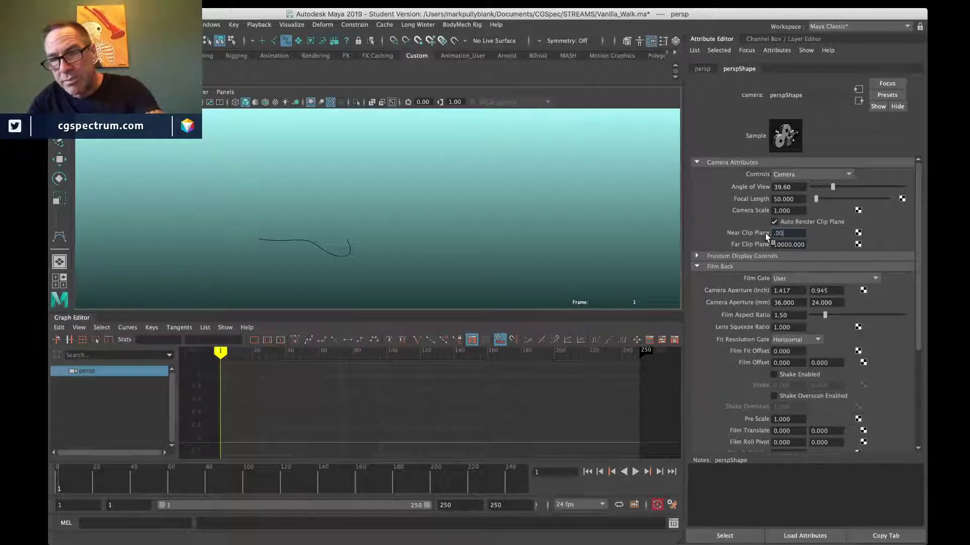
text(1)
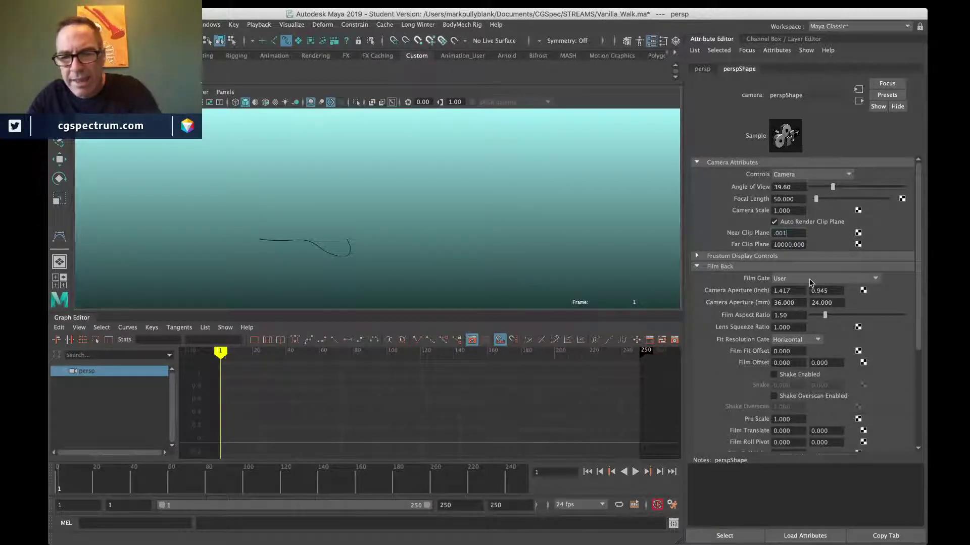
key(Return)
Step: Raise the persp camera's Far Clip Plane to 10000000
scroll(414, 218, up, 3)
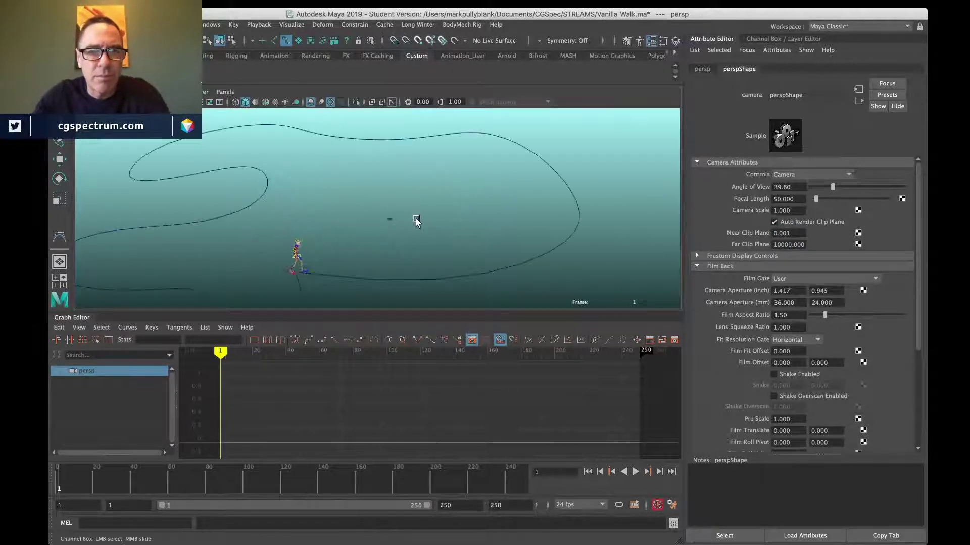
scroll(417, 220, down, 5)
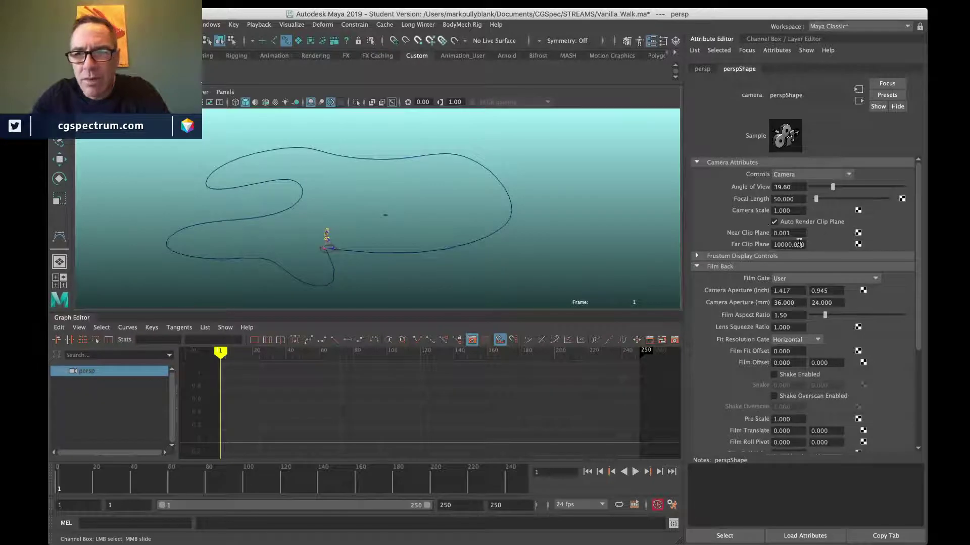
text(000)
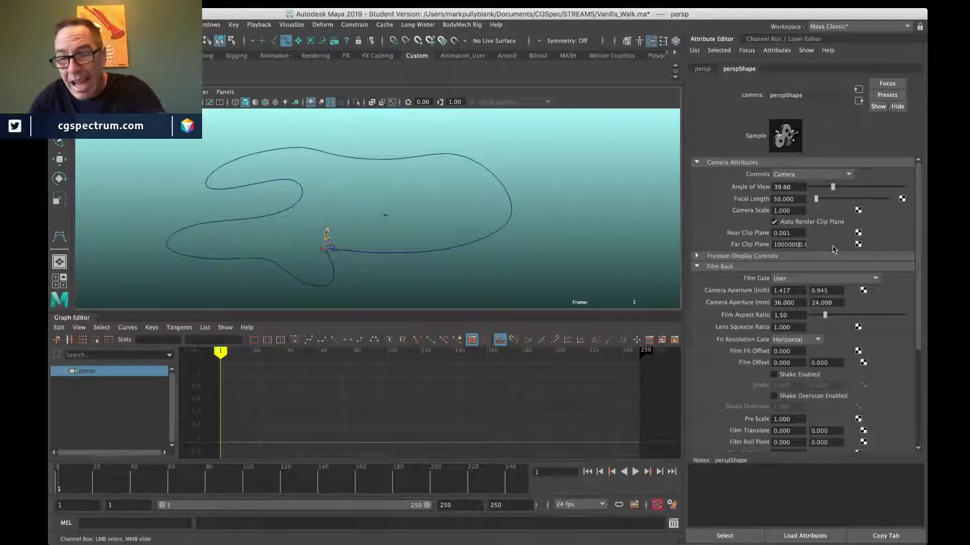
key(Return)
Step: Play back the animation with the whole curve in view to check the character's travel along the path
scroll(507, 182, down, 4)
scroll(510, 186, up, 2)
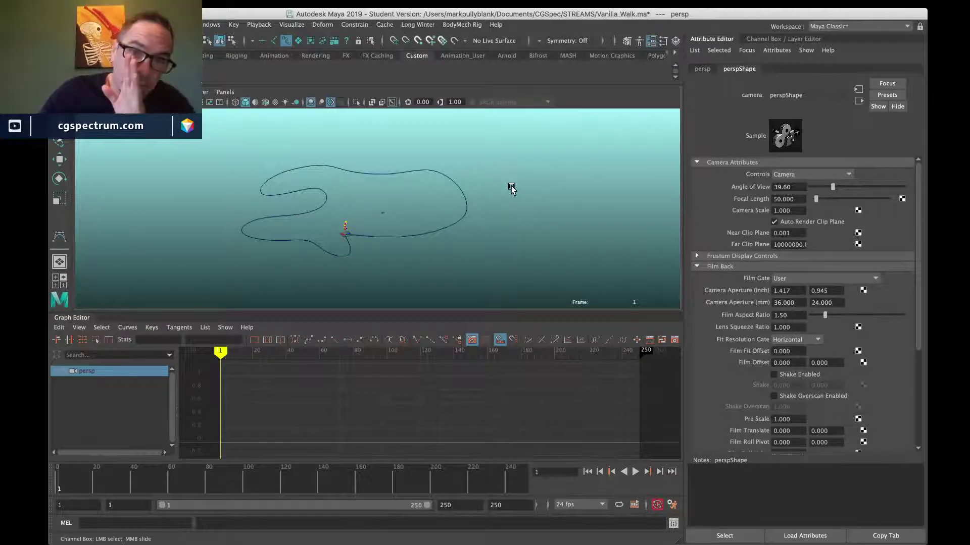
click(635, 471)
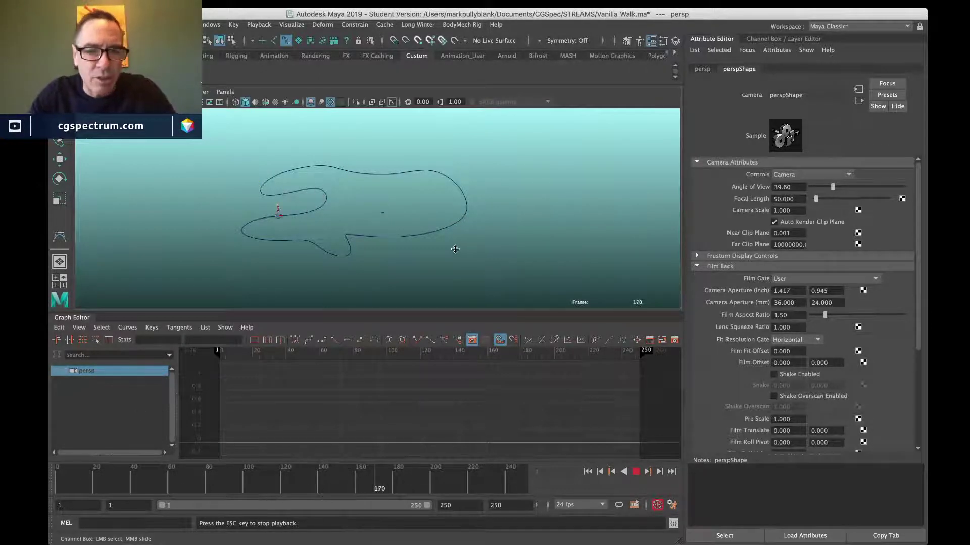
key(Escape)
Step: Examine the drawn curve's shape and position marker nodes in the Graph Editor for the motion path's animation
click(435, 230)
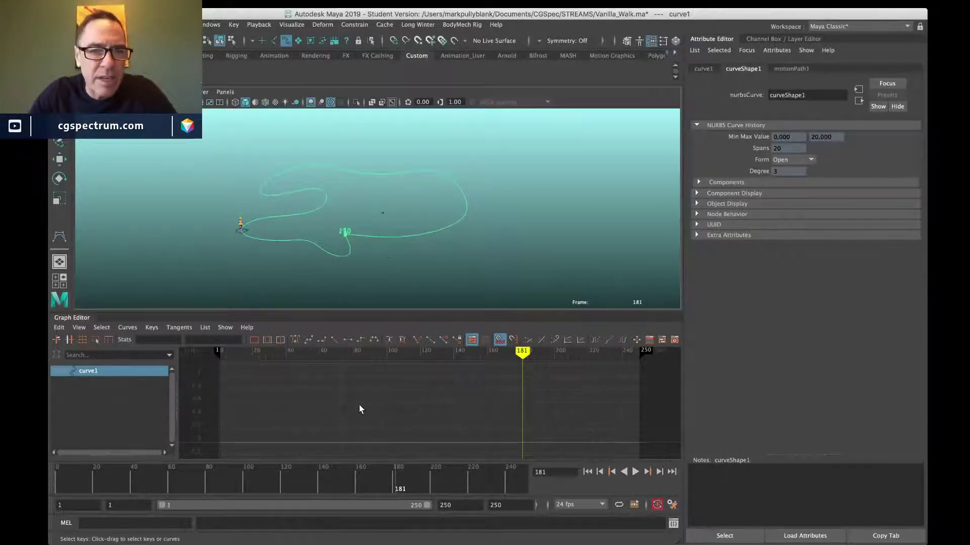
click(772, 41)
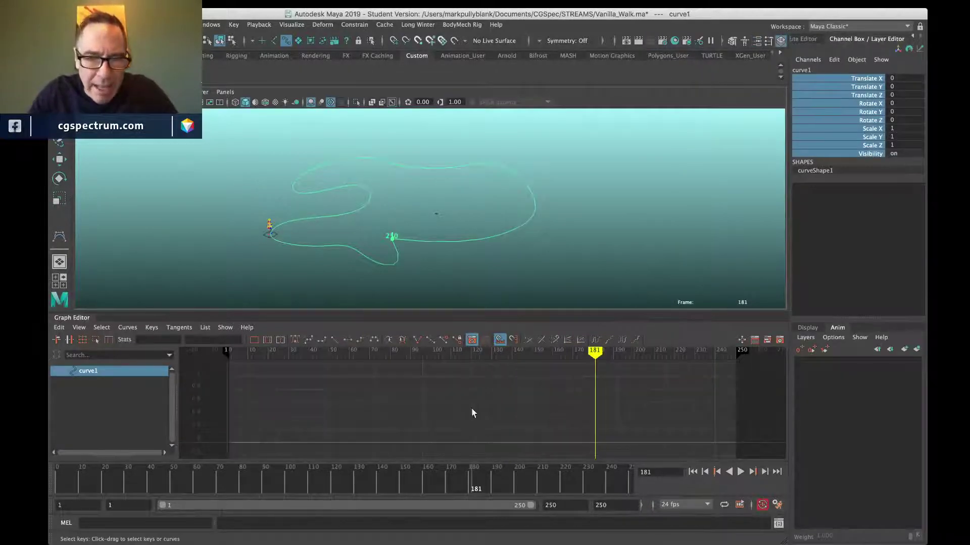
click(64, 371)
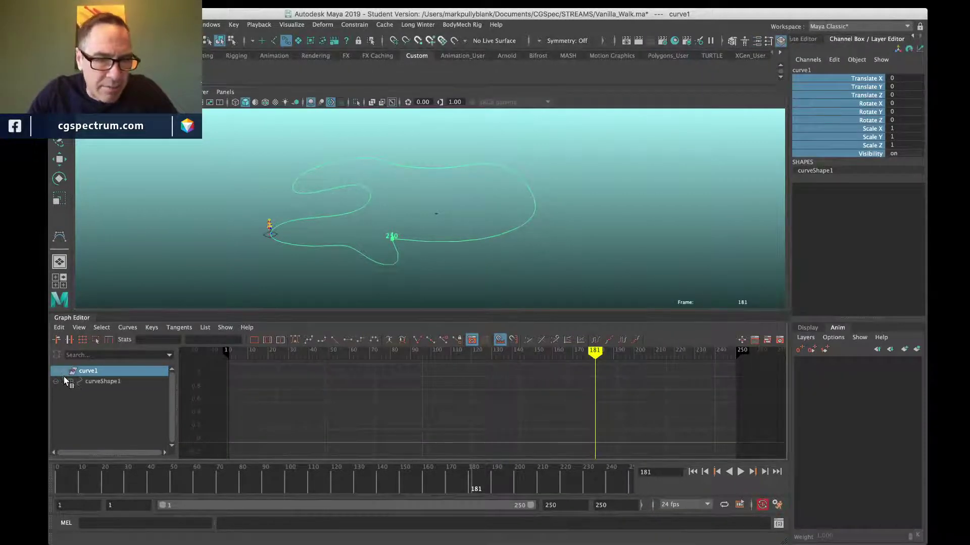
click(91, 381)
click(70, 383)
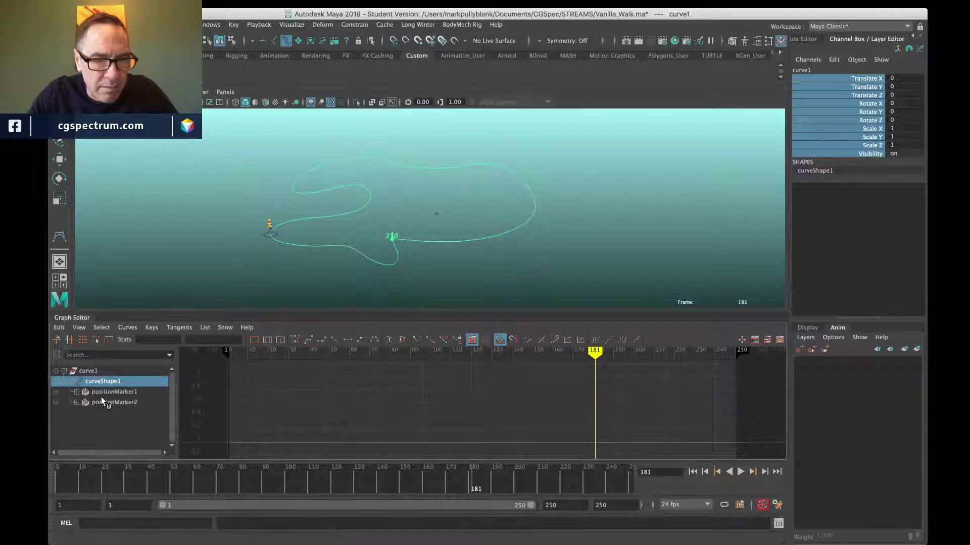
click(103, 392)
click(102, 401)
click(99, 391)
click(83, 372)
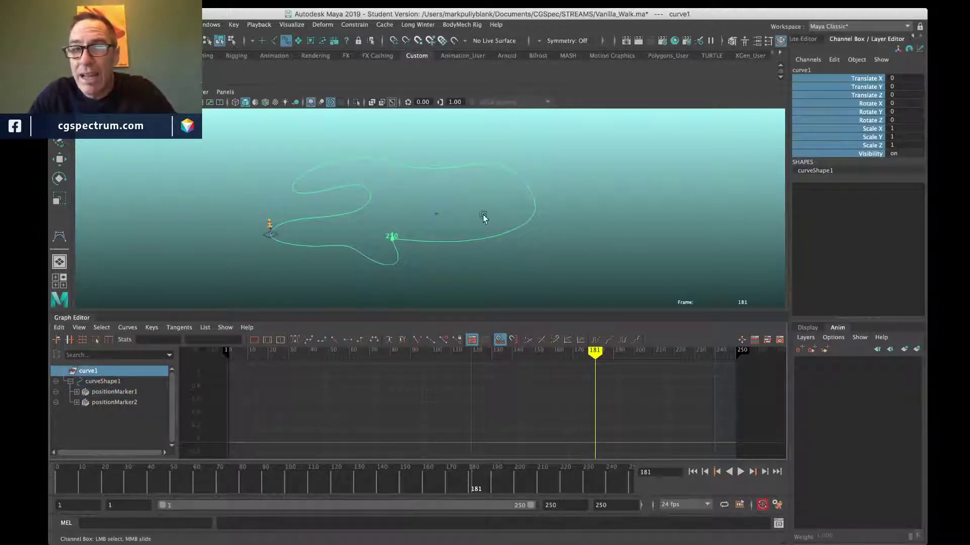
Step: Select the curve's motionPath1 node from its attributes to load the U Value animation curve in the Graph Editor
click(800, 40)
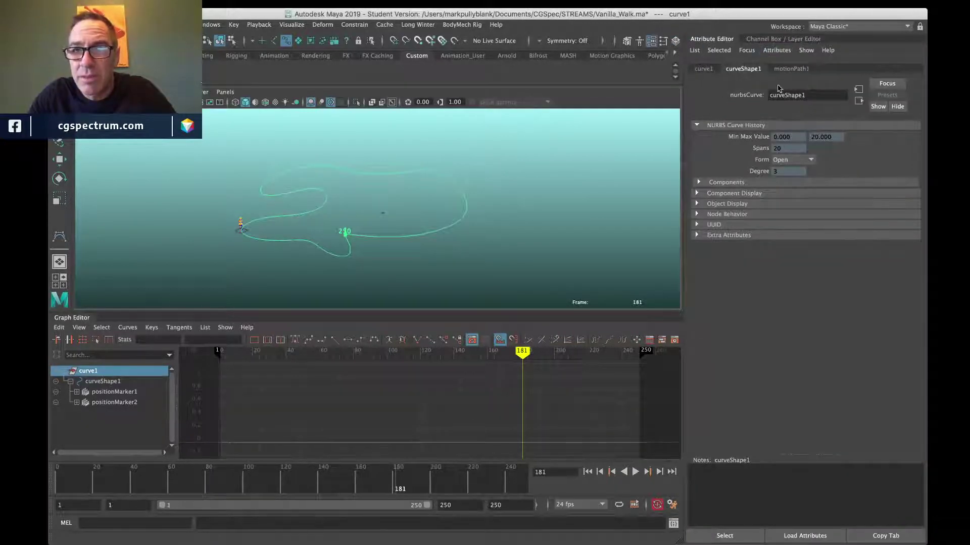
click(700, 68)
click(742, 69)
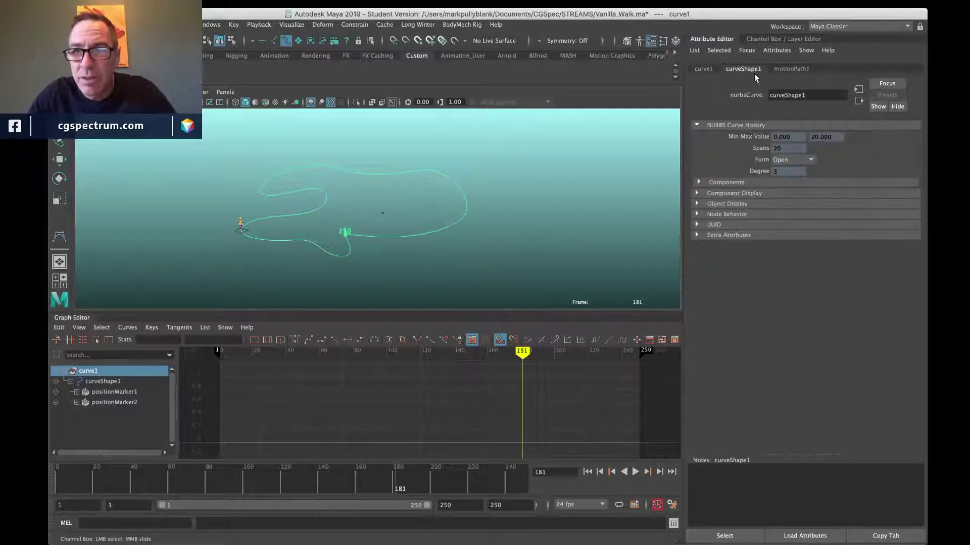
click(780, 69)
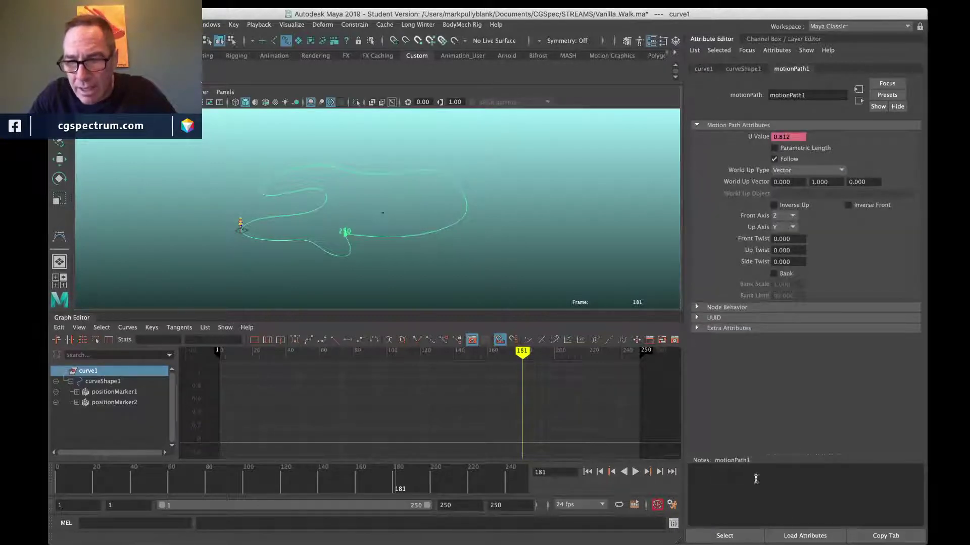
click(724, 537)
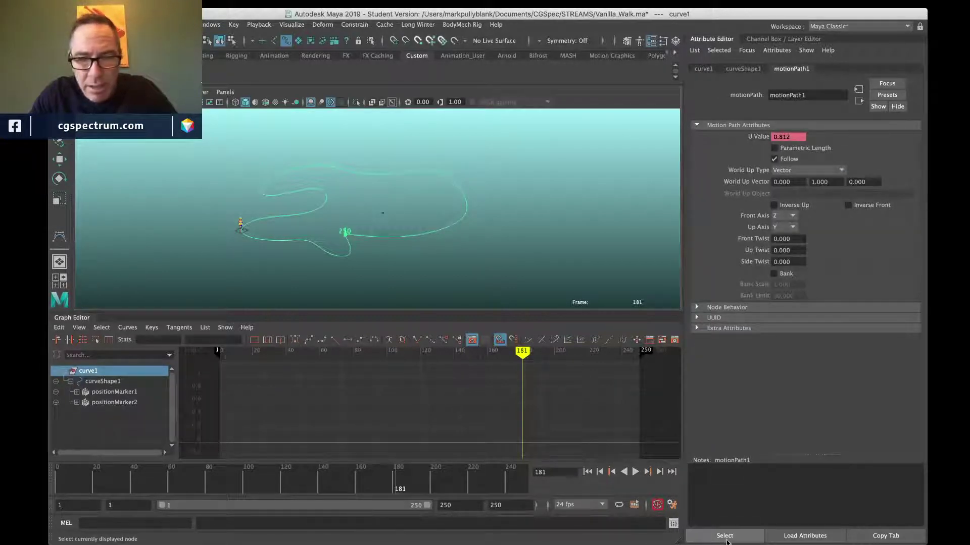
click(724, 537)
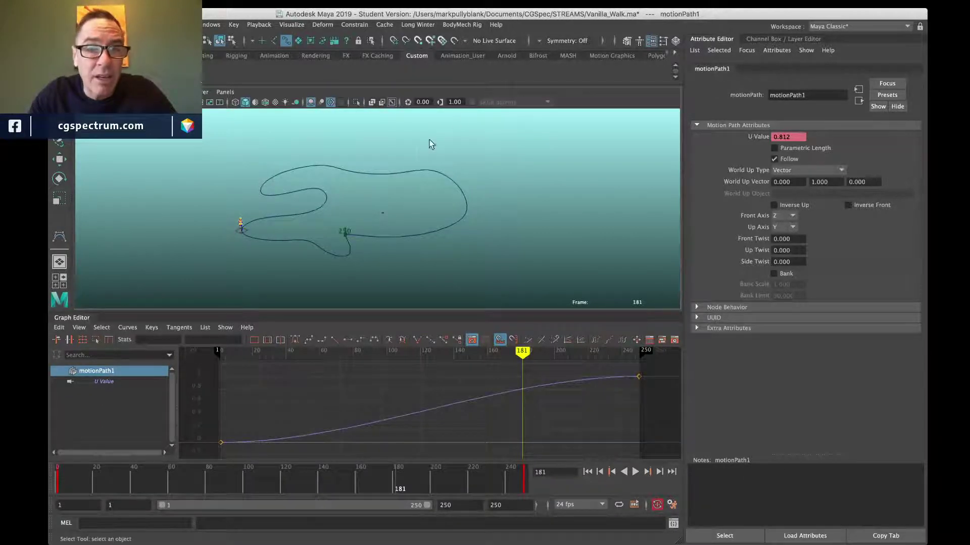
click(414, 181)
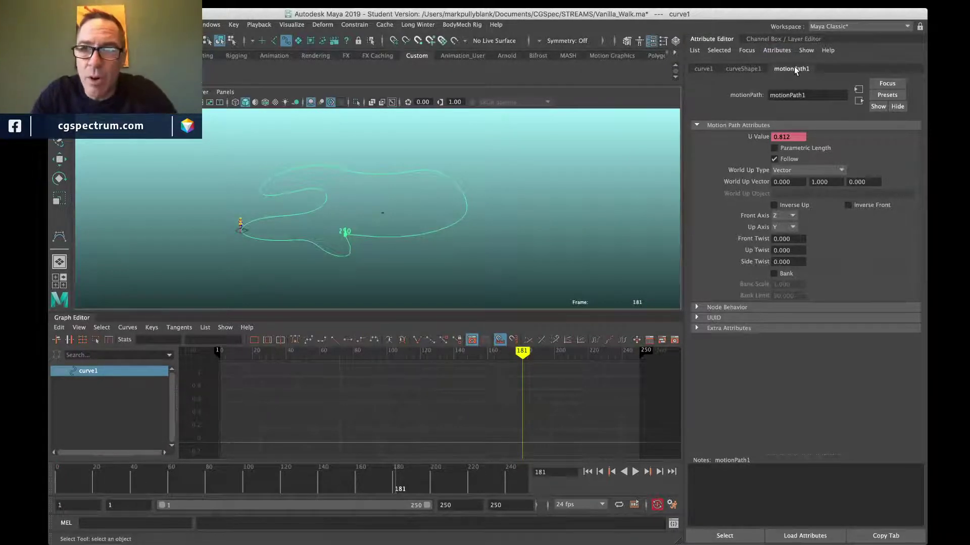
click(728, 537)
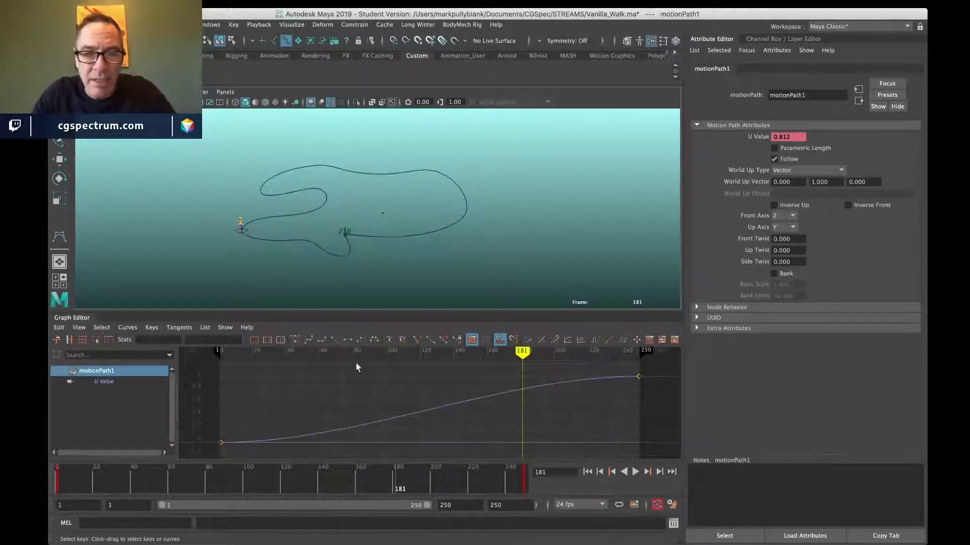
Step: Make the motion path's U Value animation curve linear, and select its end key at frame 250
click(335, 339)
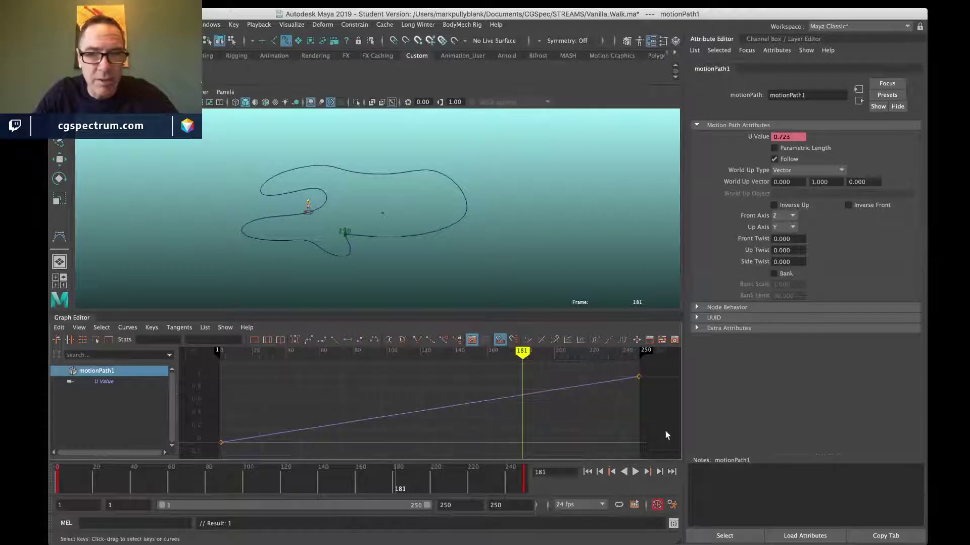
drag(629, 379, 630, 380)
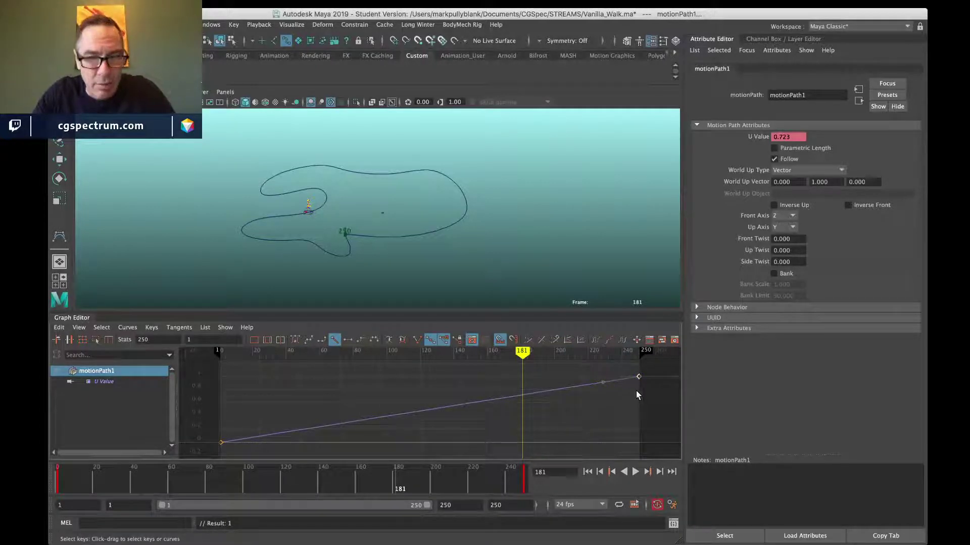
Step: Lower the U Value curve's end key at frame 250 to about 0.278 and play back the walk along the path
shift+middle_drag(636, 407, 633, 437)
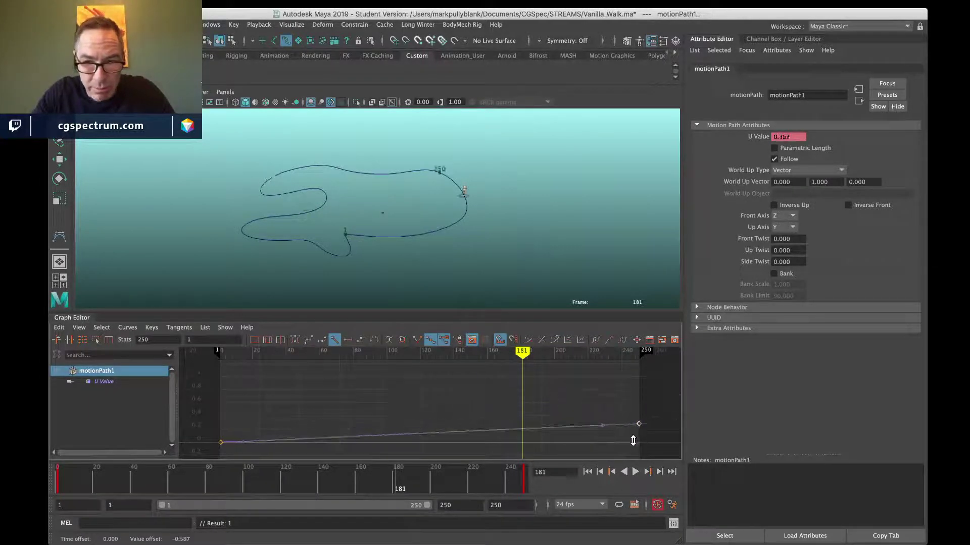
click(636, 471)
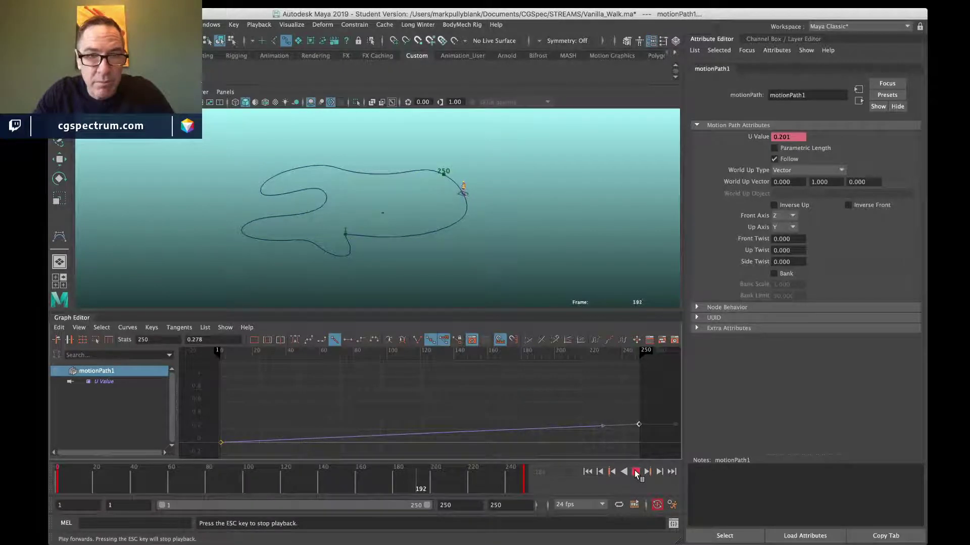
key(Escape)
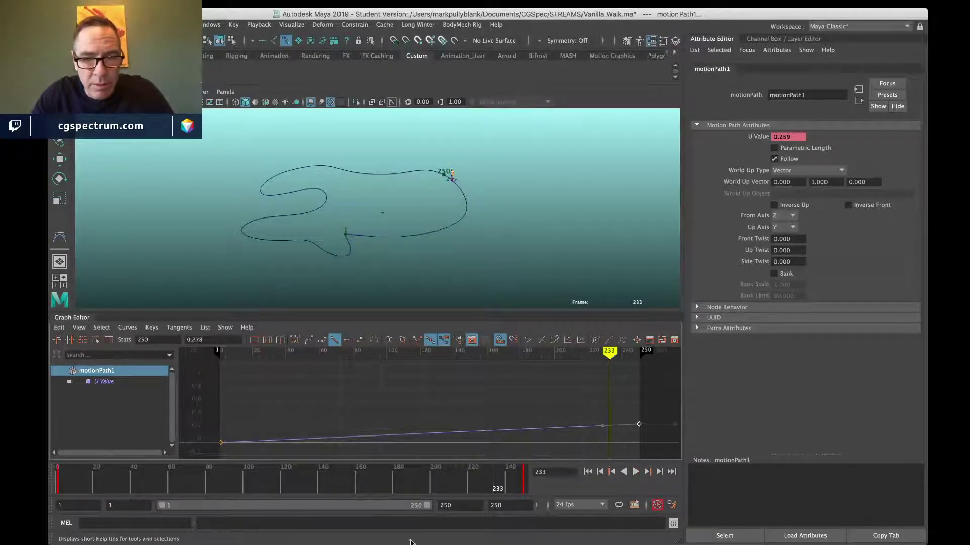
Step: Shorten the playback range to frames 1–17, go to frame 1, and select and frame the character's controls
drag(427, 505, 166, 516)
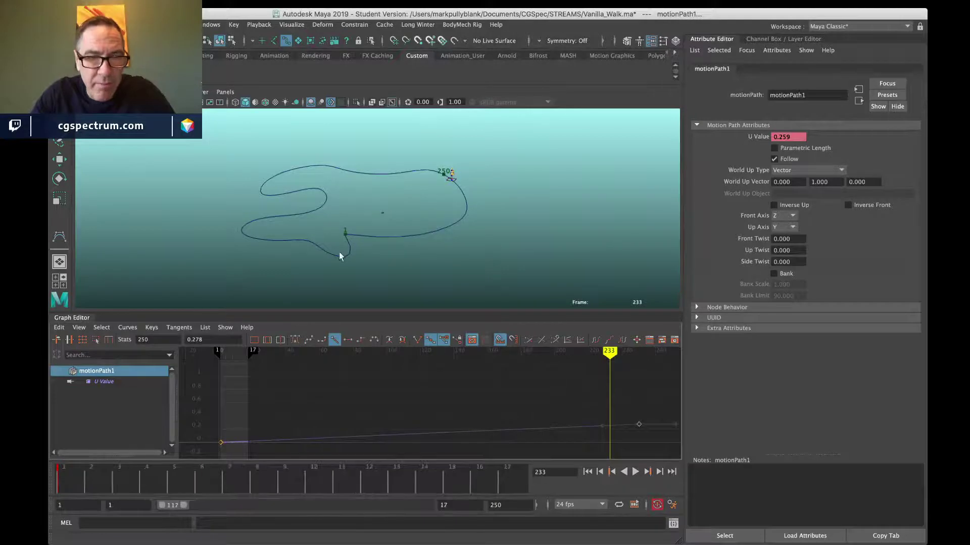
click(54, 488)
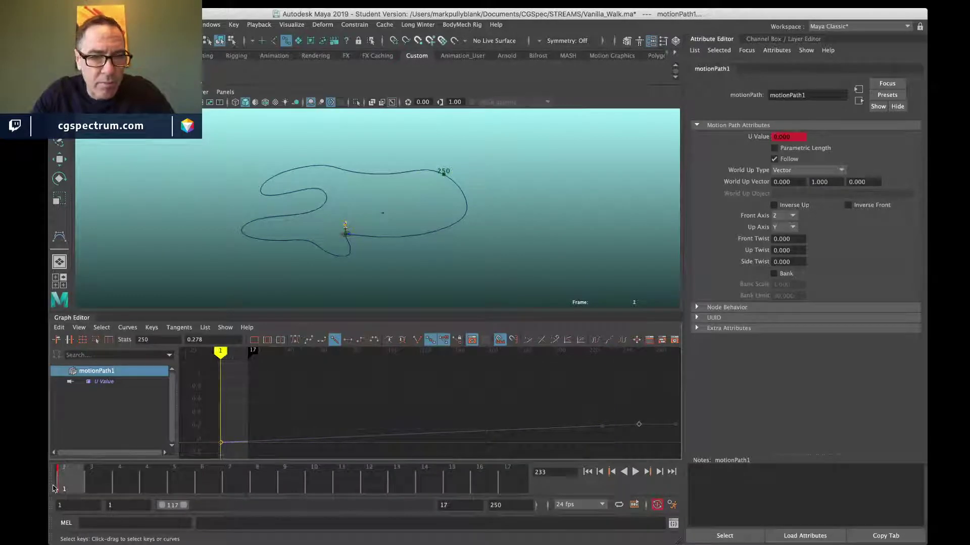
click(345, 234)
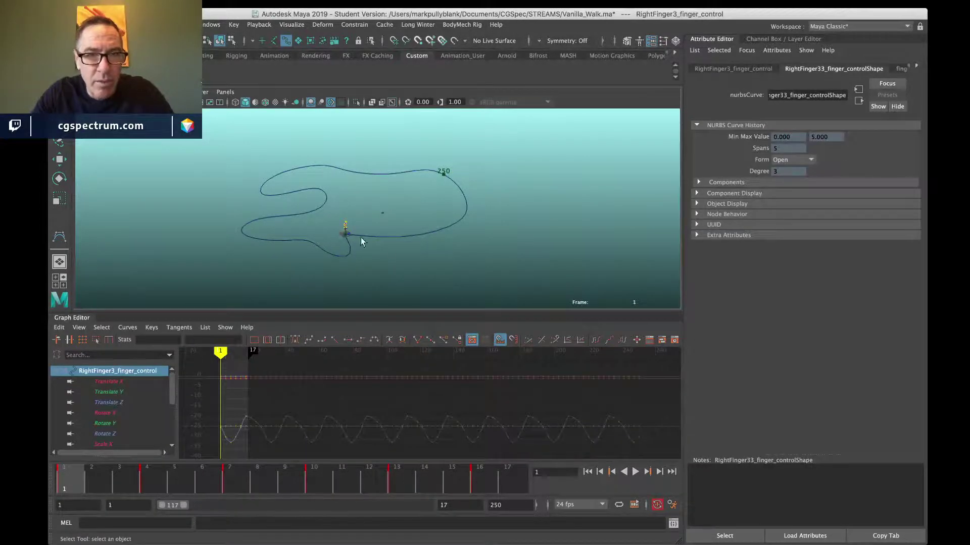
drag(339, 214, 369, 235)
key(f)
scroll(363, 247, down, 5)
scroll(371, 233, up, 5)
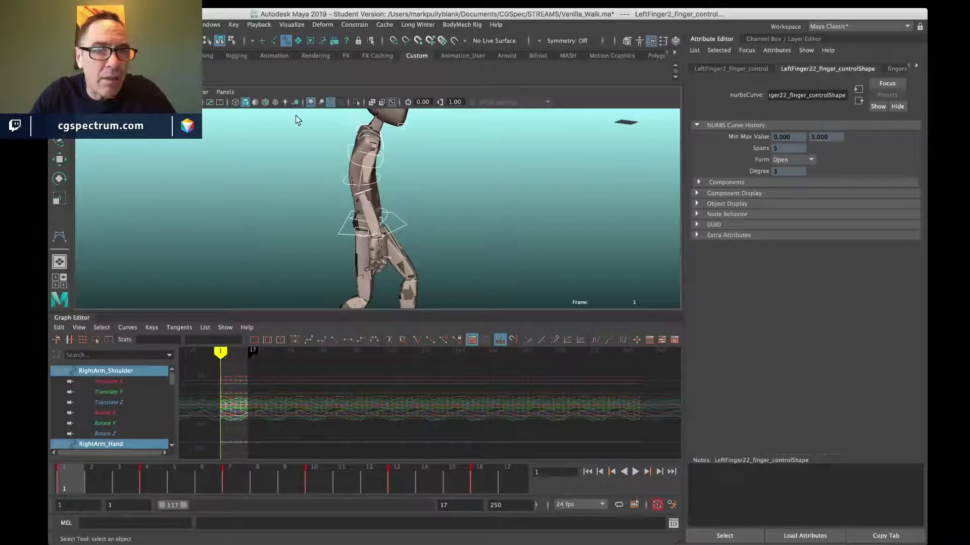
alt+drag(317, 223, 349, 220)
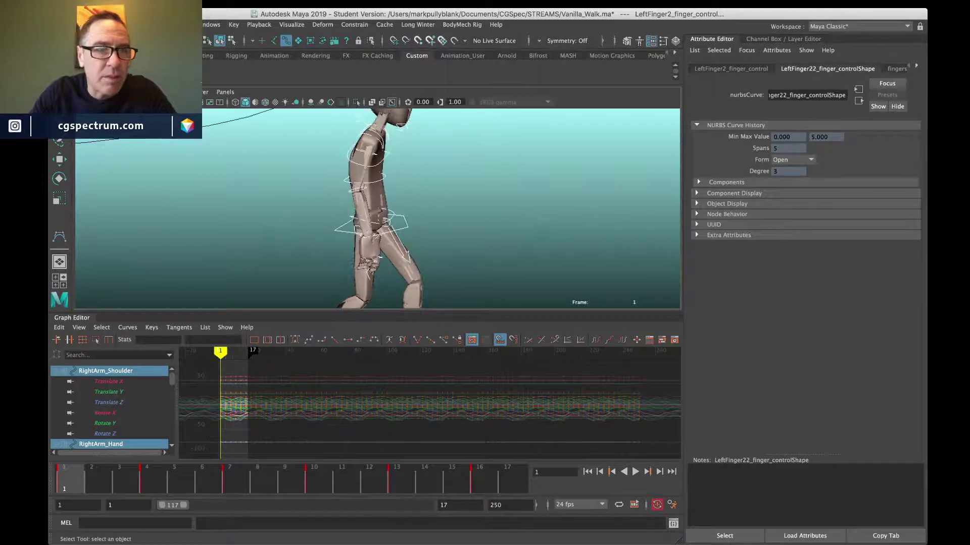
click(114, 92)
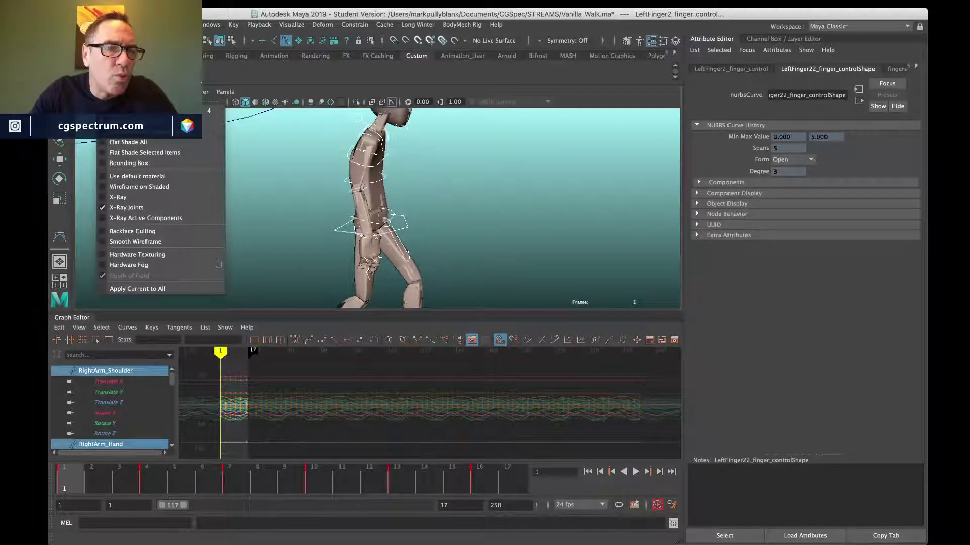
mouse_move(91, 92)
mouse_move(136, 91)
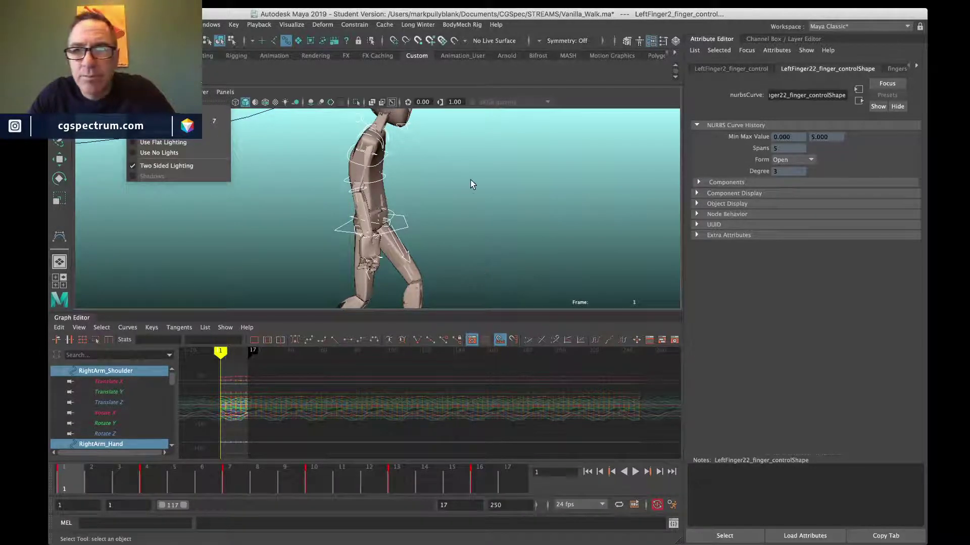
Step: Play back frames 1–17 from the side with the full character in view to check for foot sliding
scroll(475, 210, down, 5)
alt+drag(474, 210, 424, 225)
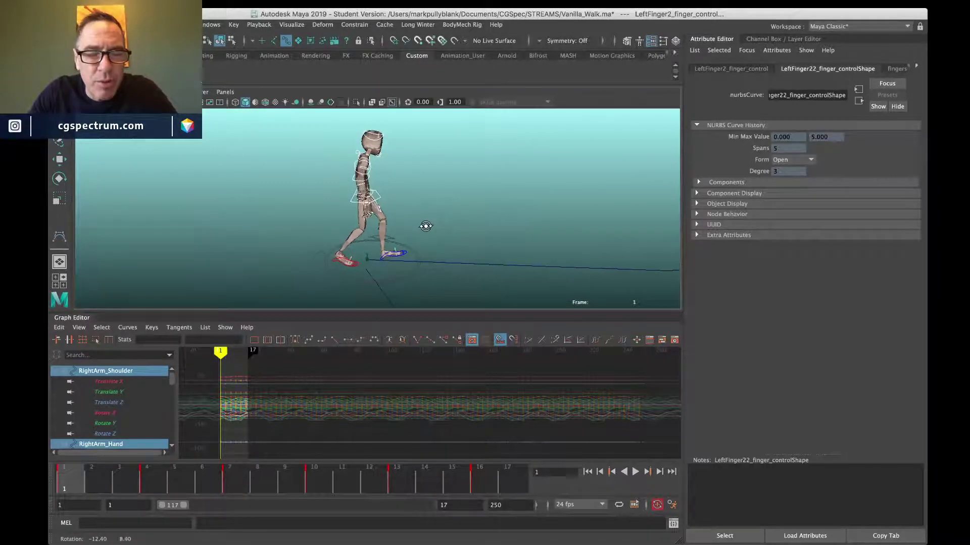
key(alt+v)
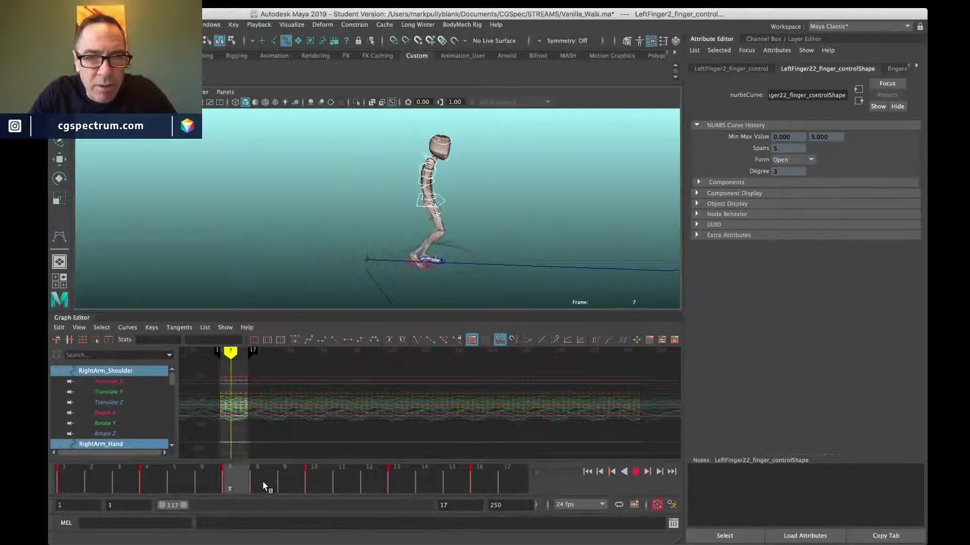
click(635, 472)
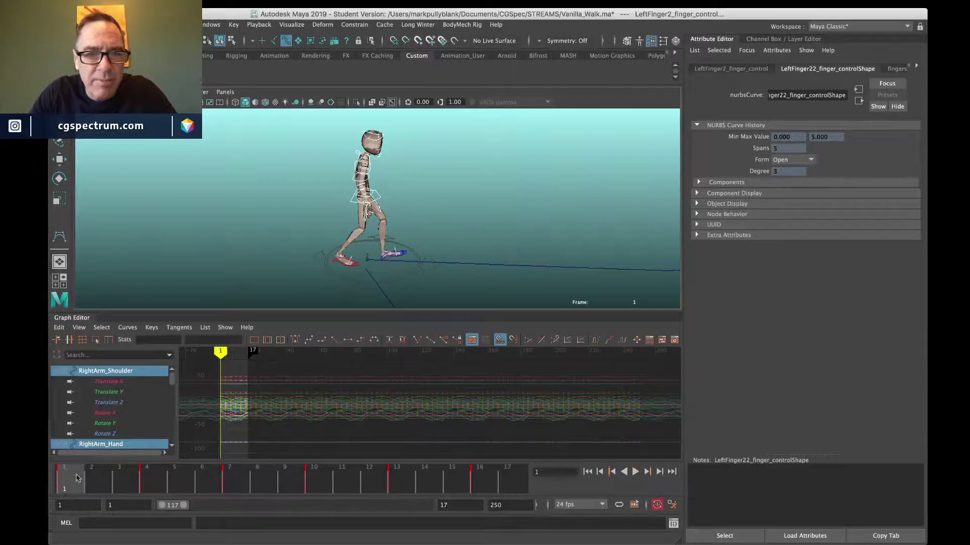
Step: Lower the end key of the Character control's motionPath1 U Value curve to about 0.141 and play back frames 1–17
click(436, 252)
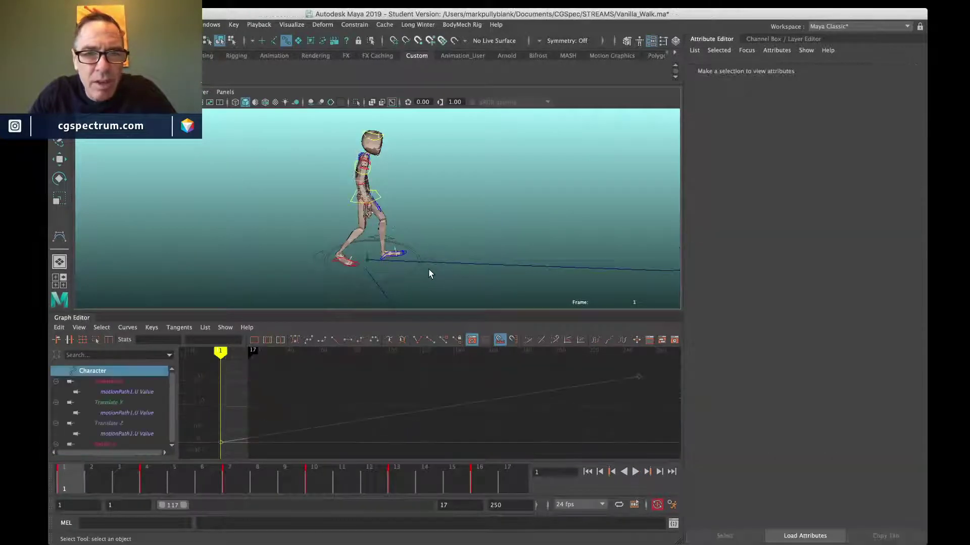
click(428, 268)
click(638, 377)
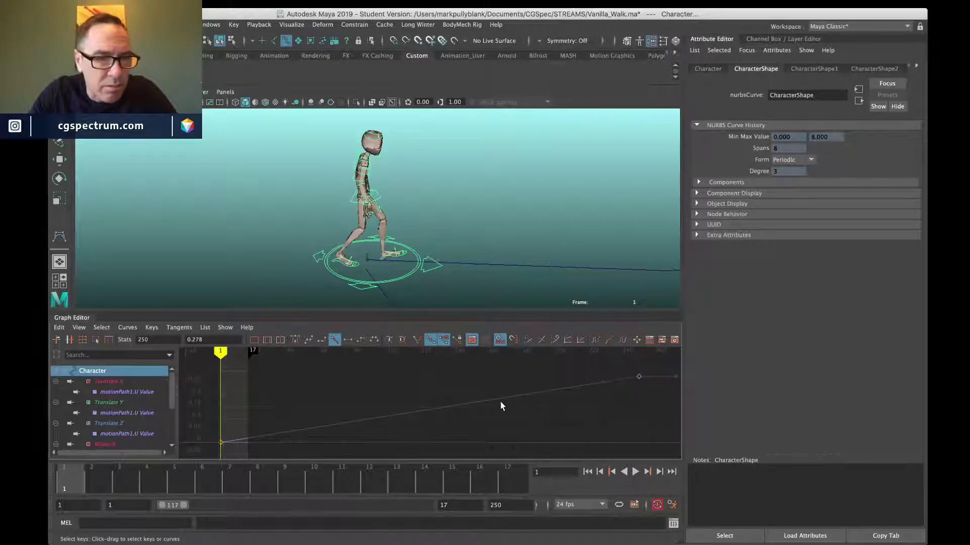
click(414, 270)
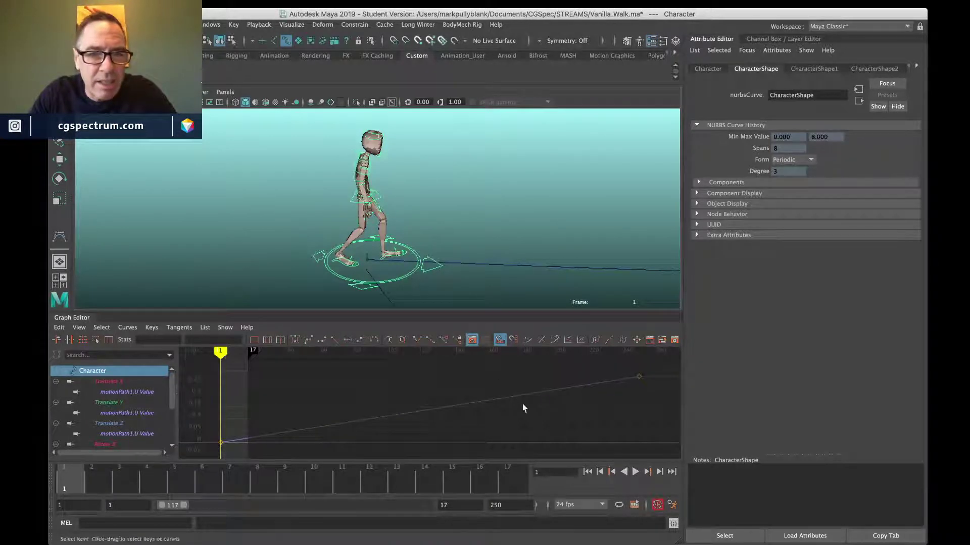
drag(599, 360, 656, 400)
shift+middle_drag(647, 404, 648, 426)
shift+middle_drag(530, 264, 530, 264)
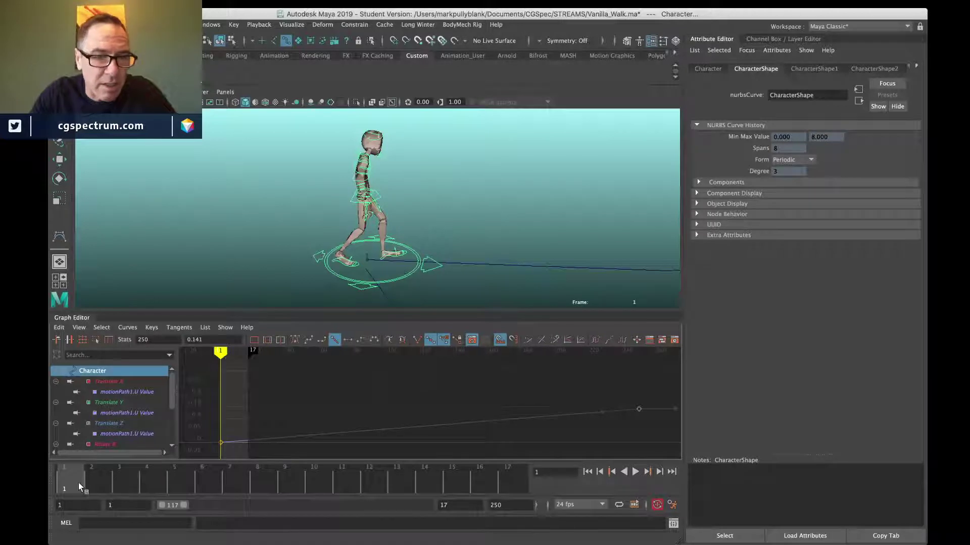
key(alt+v)
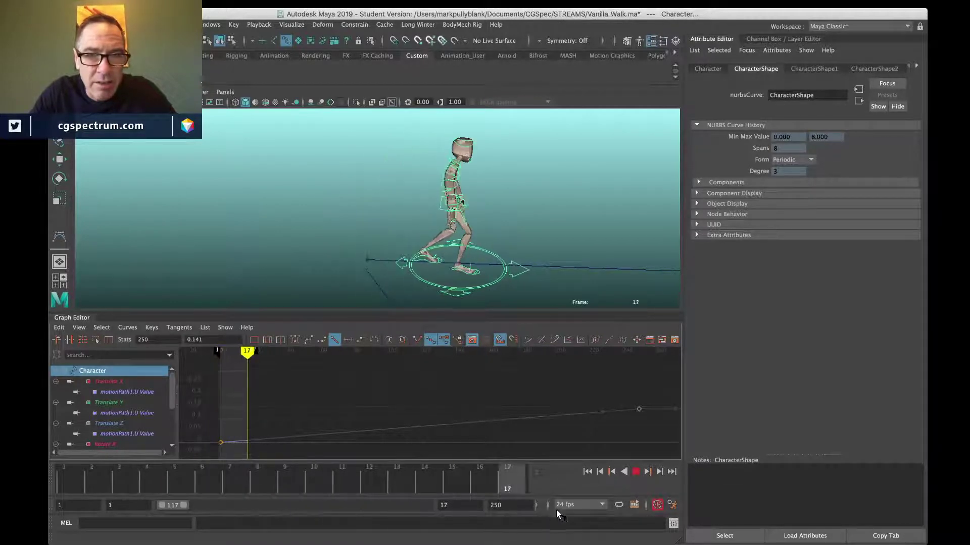
key(alt+v)
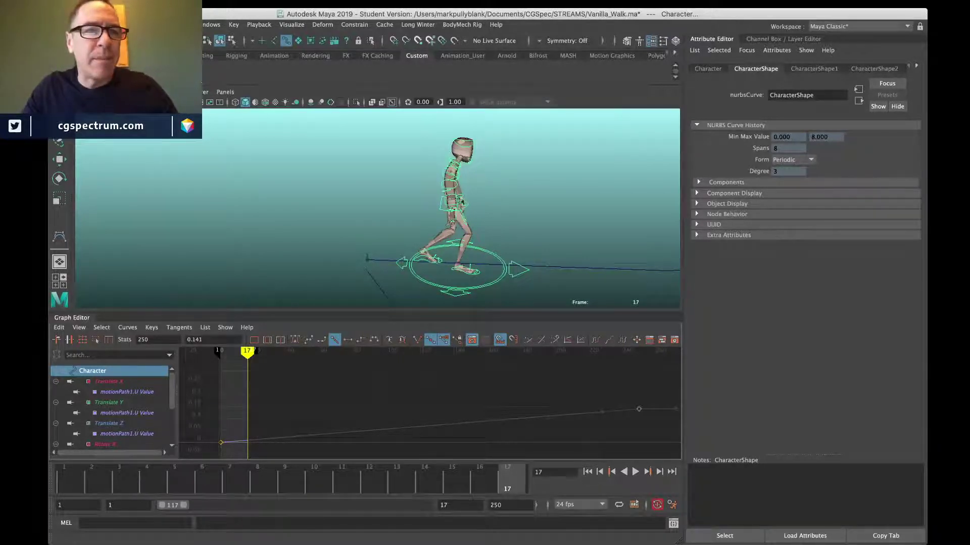
Step: Set the persp camera's Near Clip Plane to 0.01
click(58, 102)
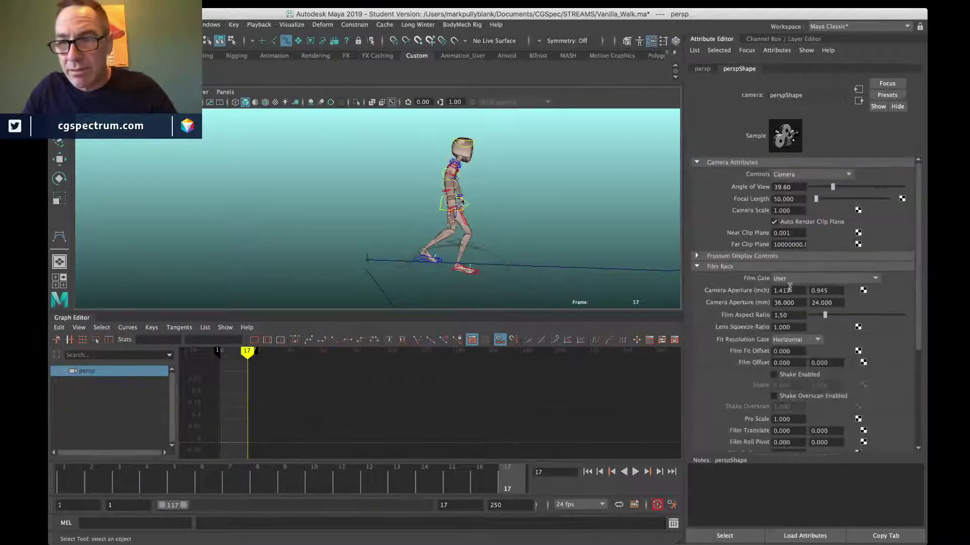
click(786, 233)
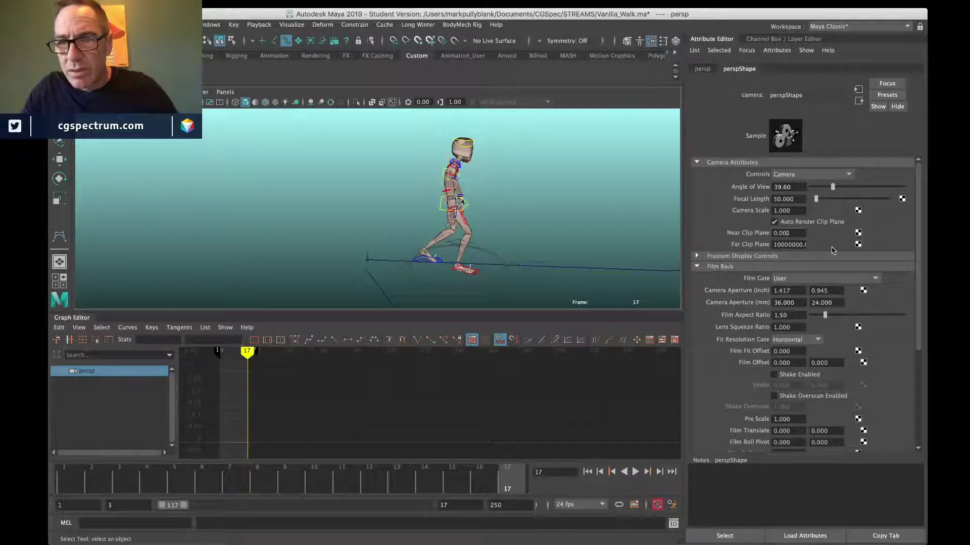
text(0.01)
key(Return)
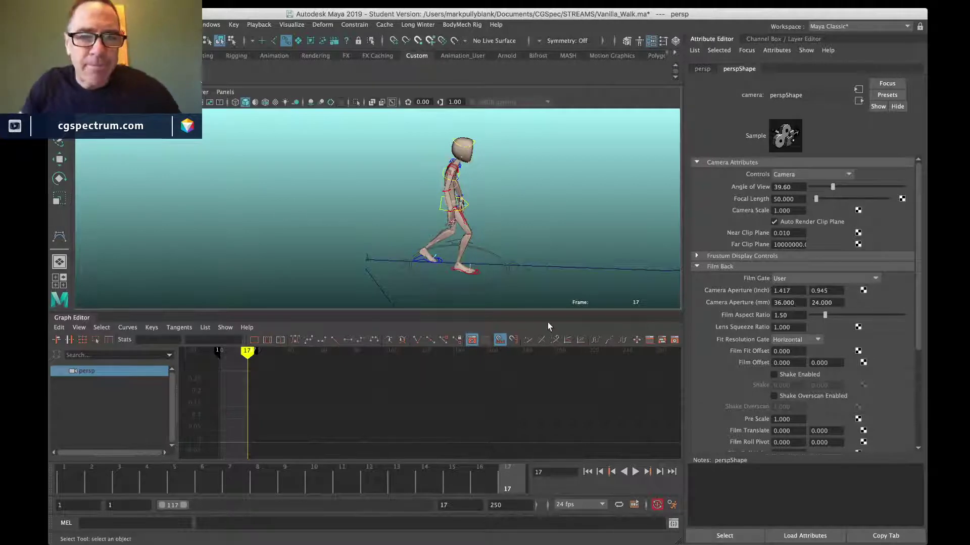
Step: Select the Character control and extend the playback range to frames 1–250
alt+right_drag(650, 268, 452, 309)
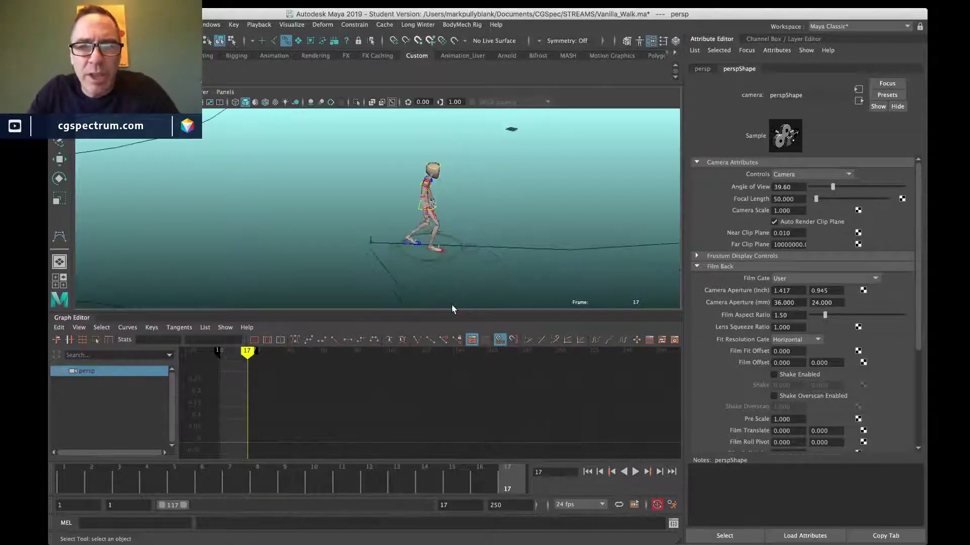
click(440, 261)
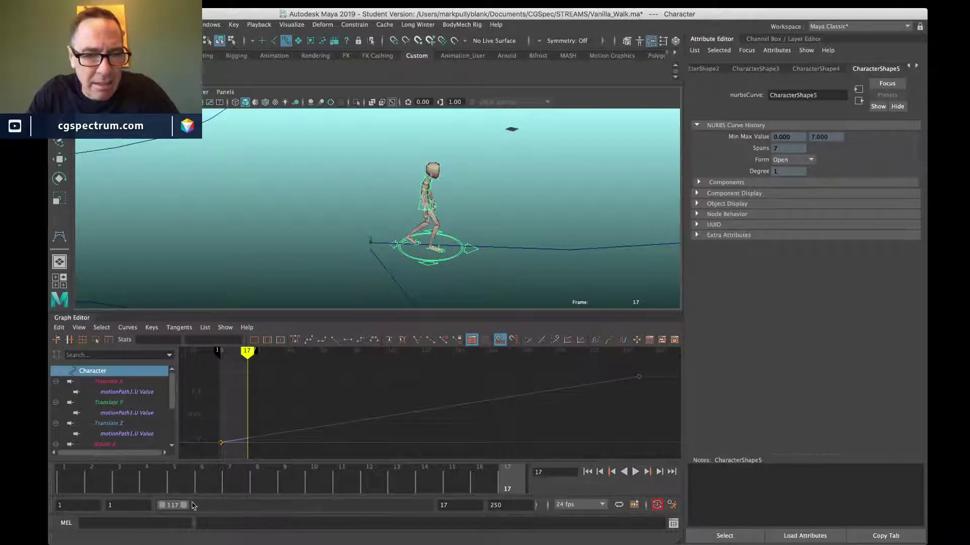
drag(183, 508, 429, 505)
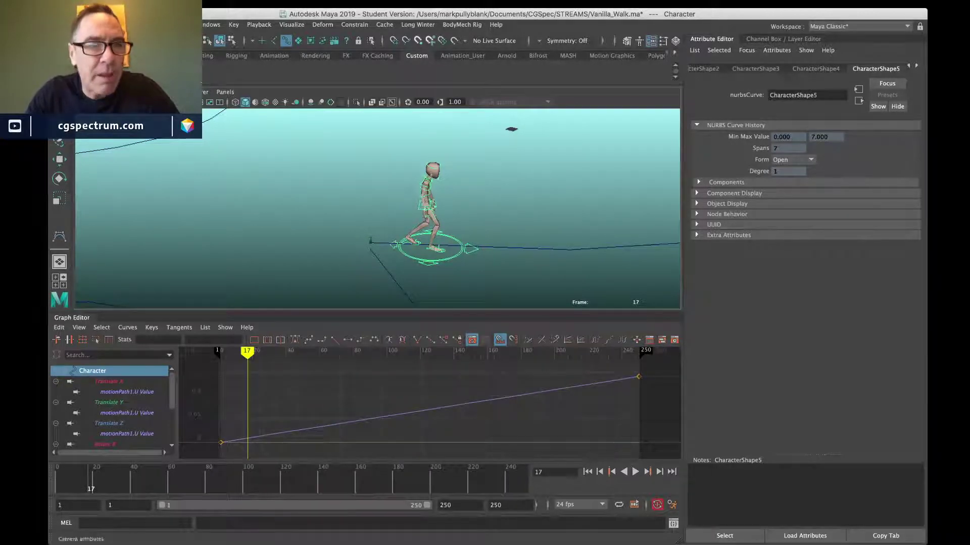
Step: Bake the Character control's motion path animation into keys over frames 1–250
click(798, 40)
click(81, 25)
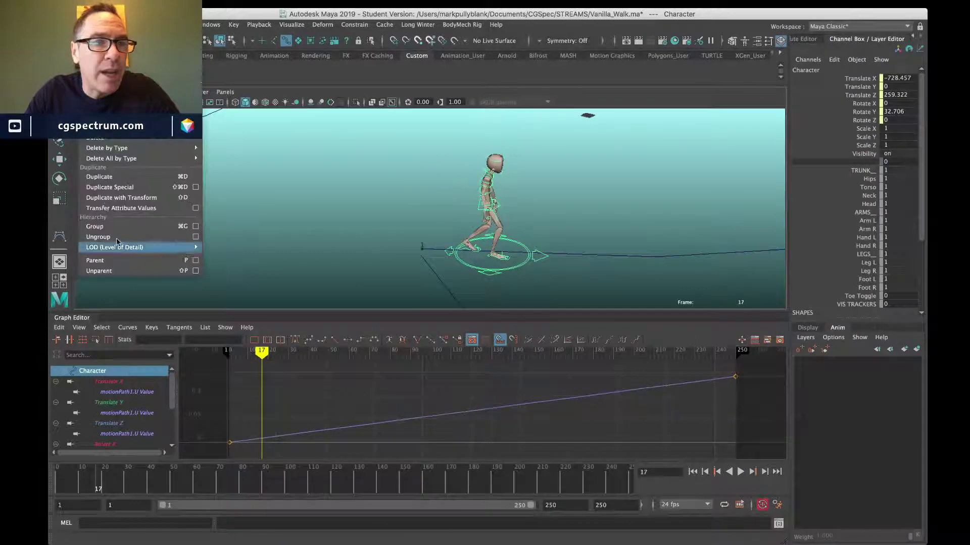
mouse_move(111, 127)
click(253, 191)
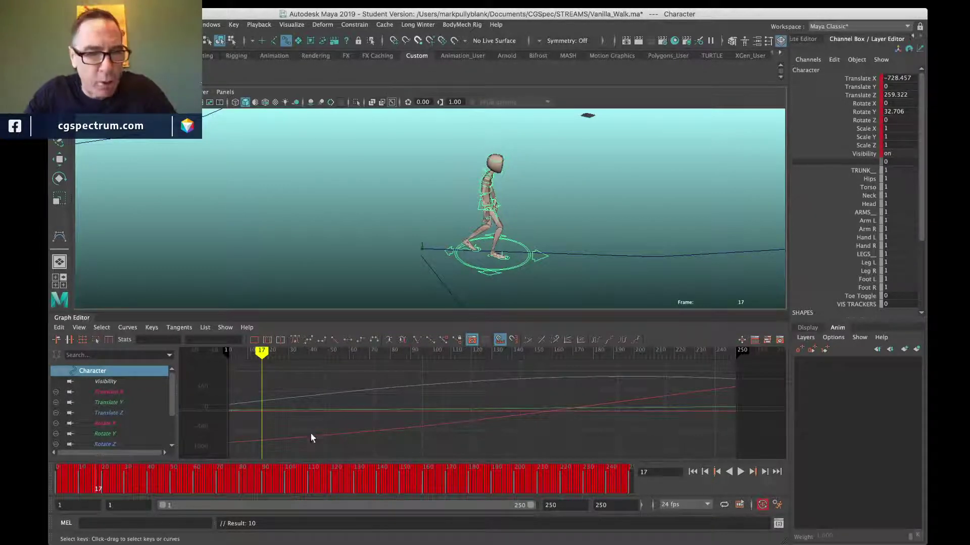
Step: Delete the path curve curve1 and play the animation from the start to check the baked travel
click(597, 240)
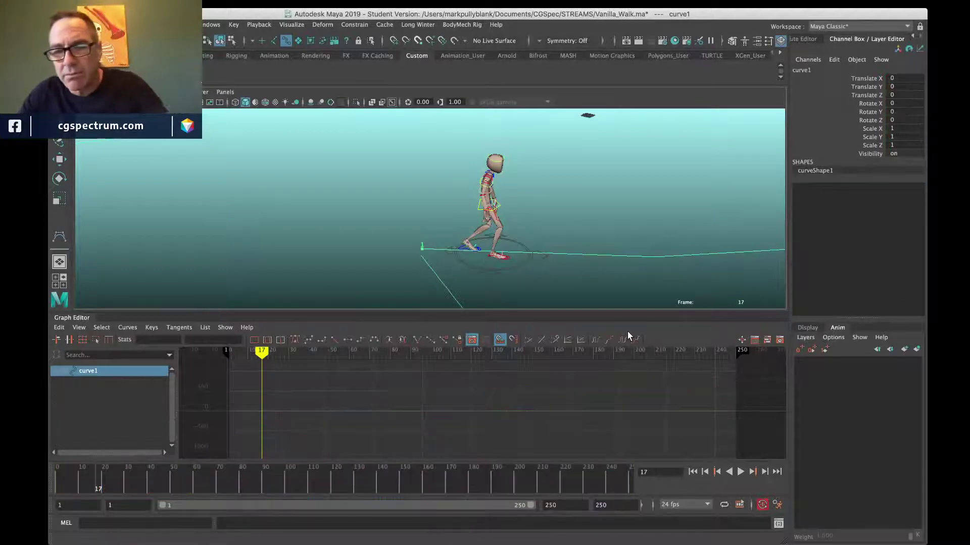
click(67, 489)
click(740, 471)
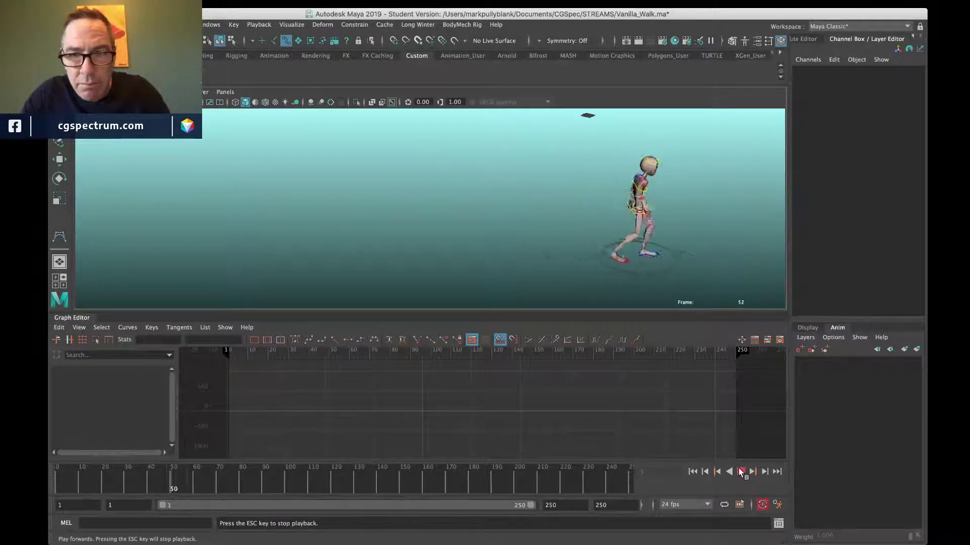
click(740, 472)
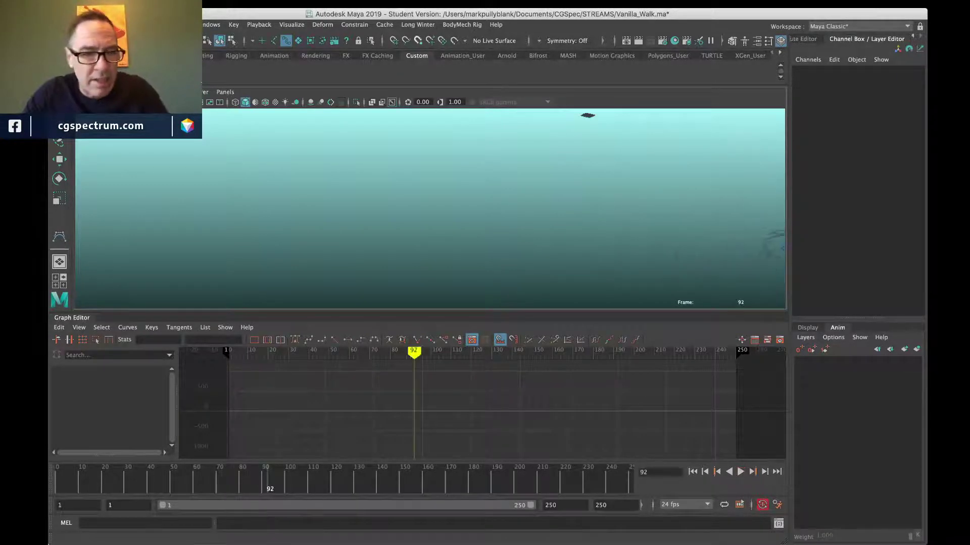
Step: Return to frame 1, create a locator at the origin and scale it up uniformly to about 56
drag(85, 487, 58, 487)
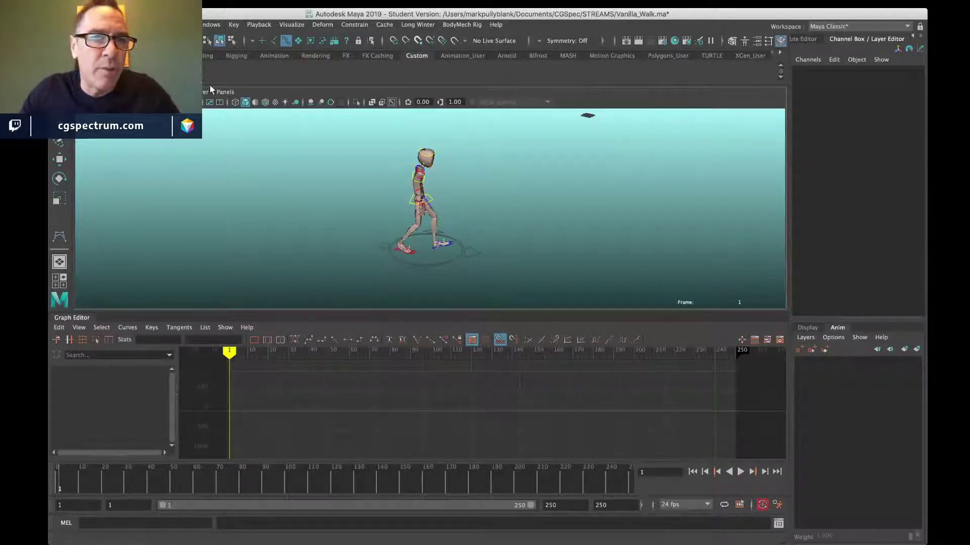
click(98, 25)
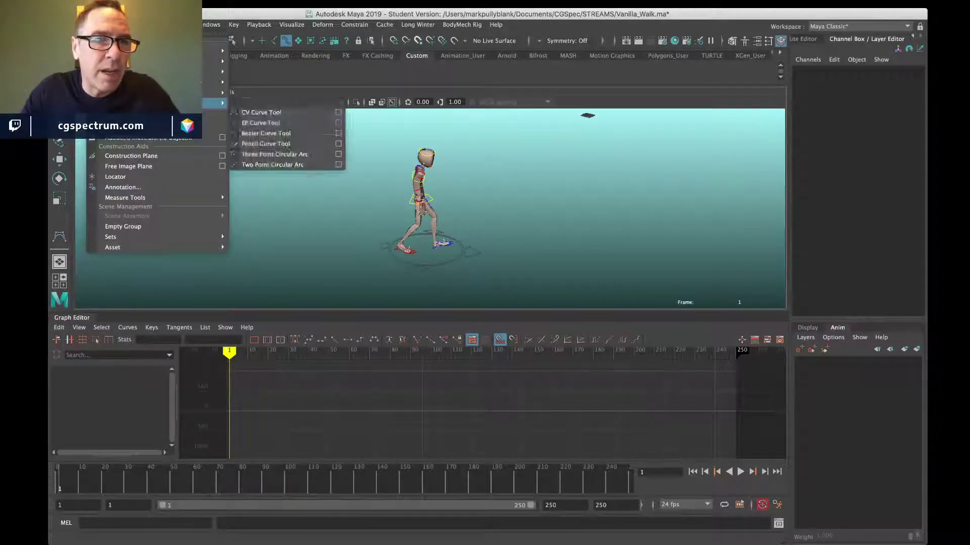
click(128, 180)
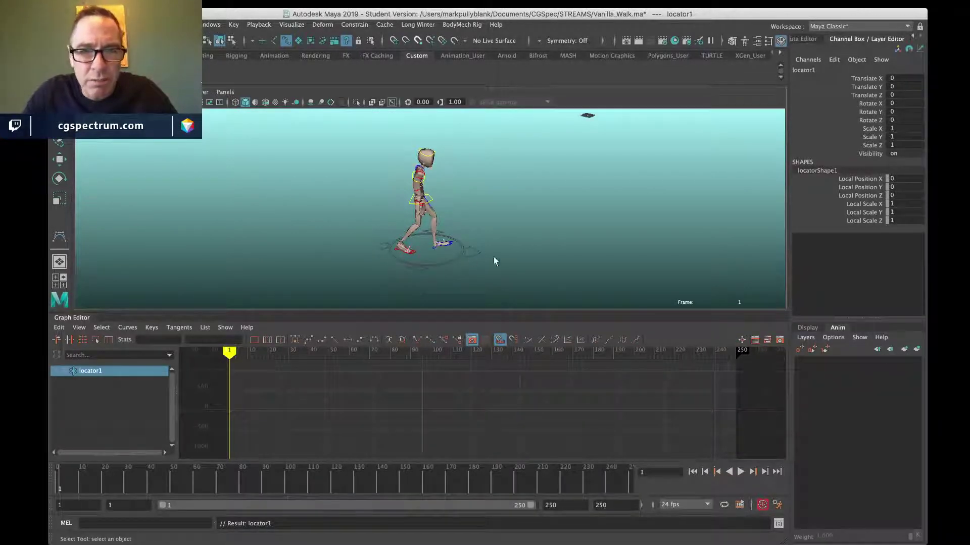
key(r)
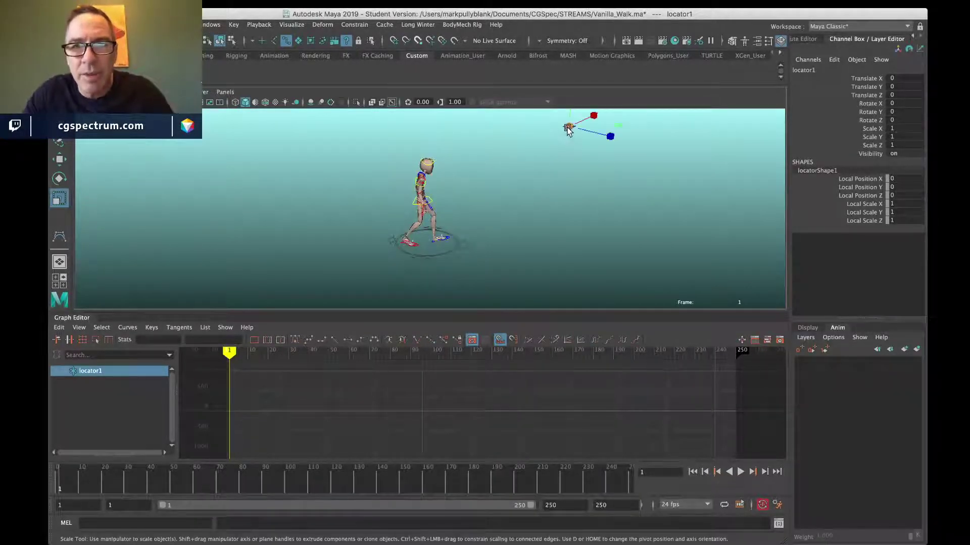
drag(570, 125, 605, 135)
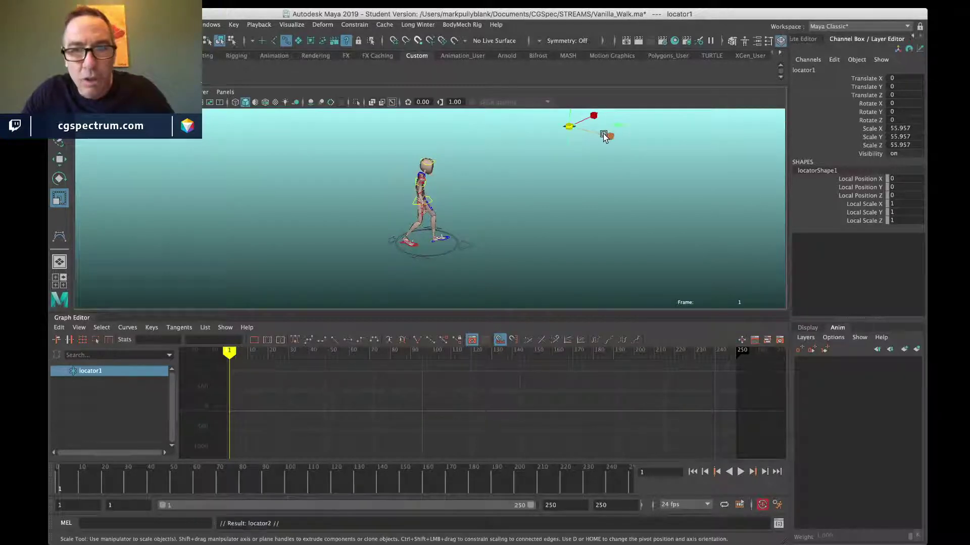
Step: Duplicate the scaled locator again to make a third one, and open the Outliner clear of the character
key(ctrl+d)
click(152, 75)
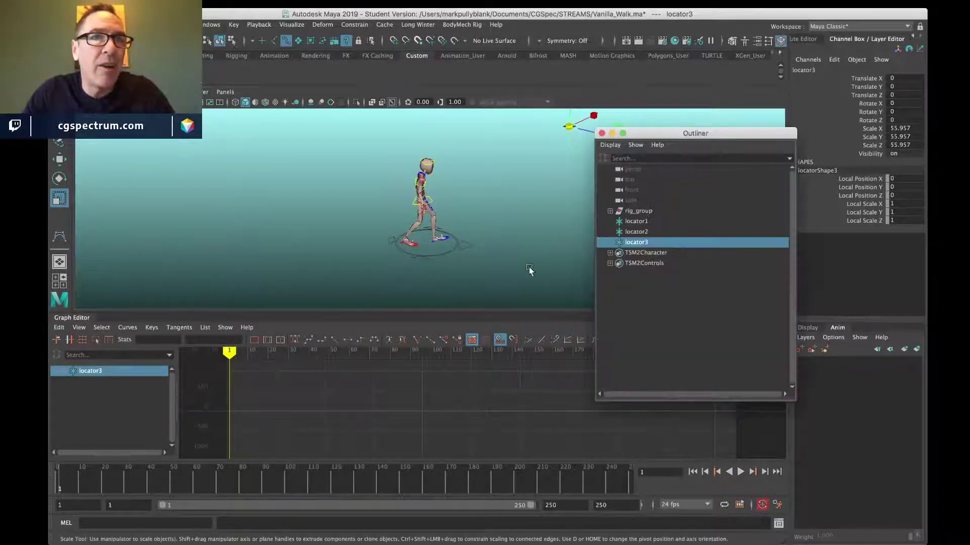
drag(653, 135, 734, 156)
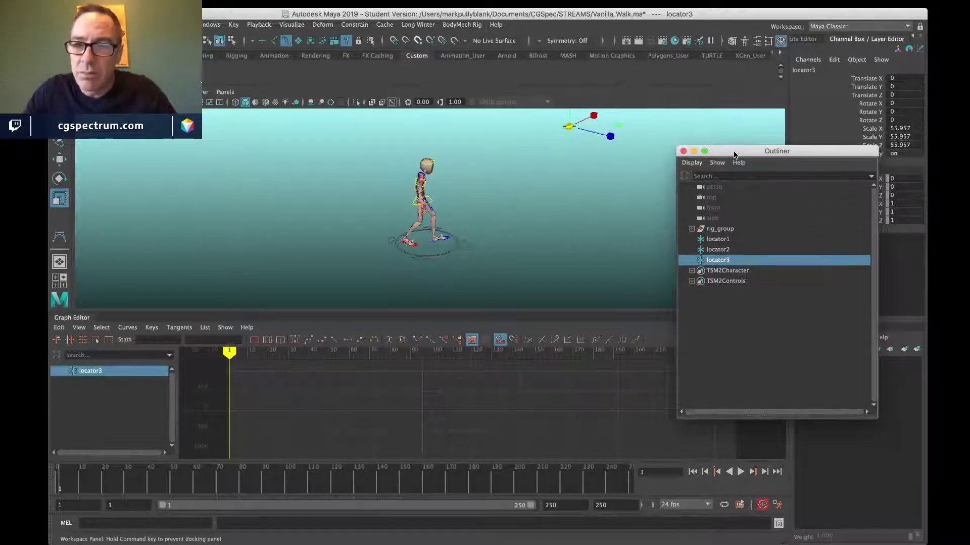
Step: Parent-constrain locator1 to the Upper_Body control with Maintain offset off and all translate and rotate axes constrained
alt+drag(462, 248, 410, 225)
scroll(409, 224, up, 10)
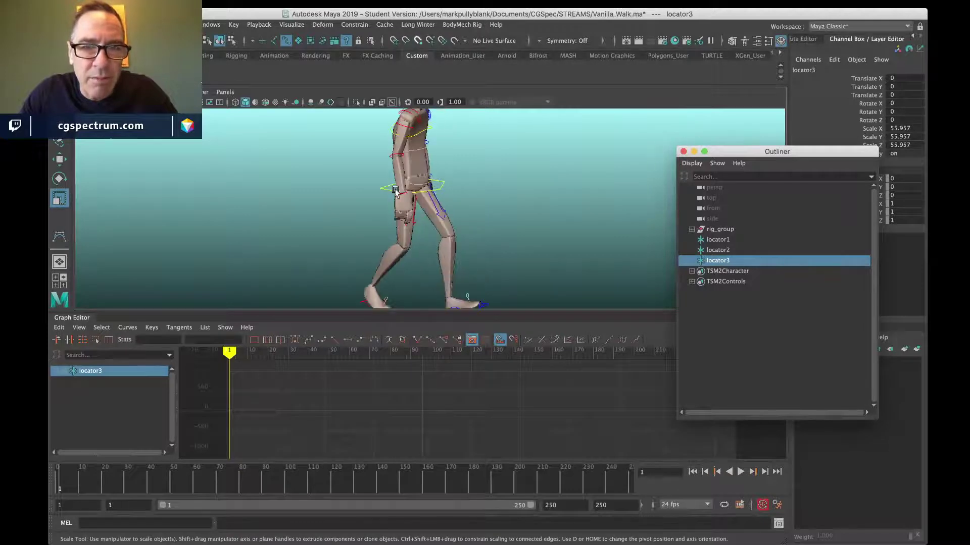
click(385, 190)
alt+middle_drag(440, 198, 374, 199)
alt+drag(374, 200, 370, 200)
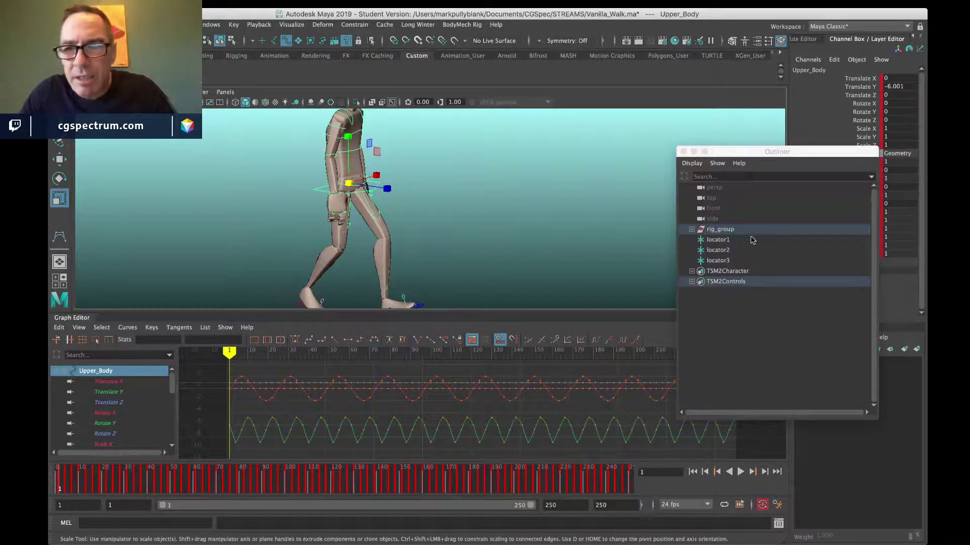
click(725, 241)
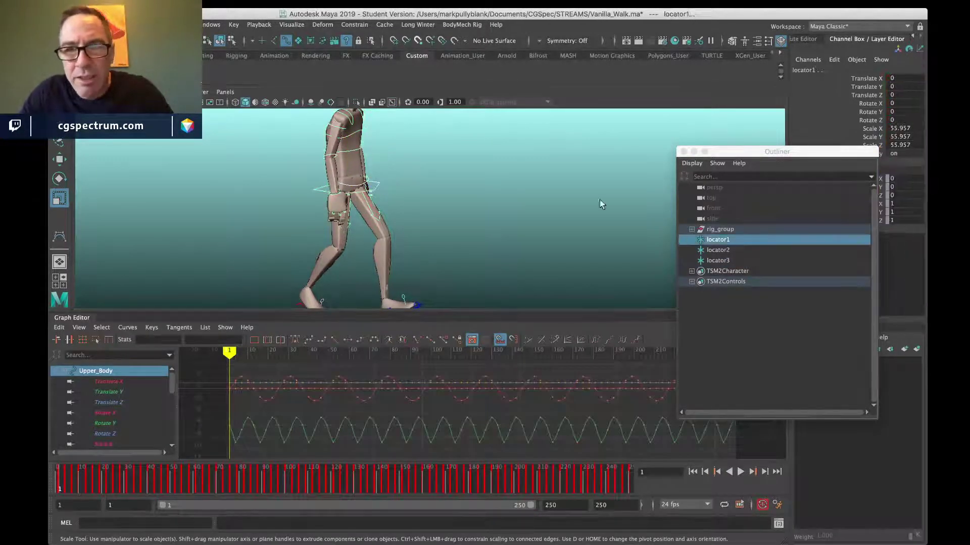
click(359, 25)
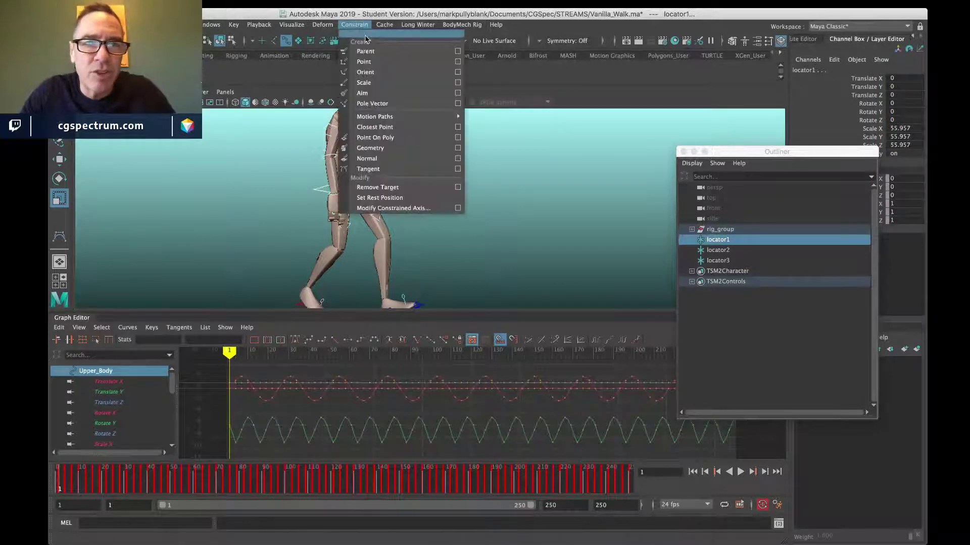
click(458, 51)
click(690, 368)
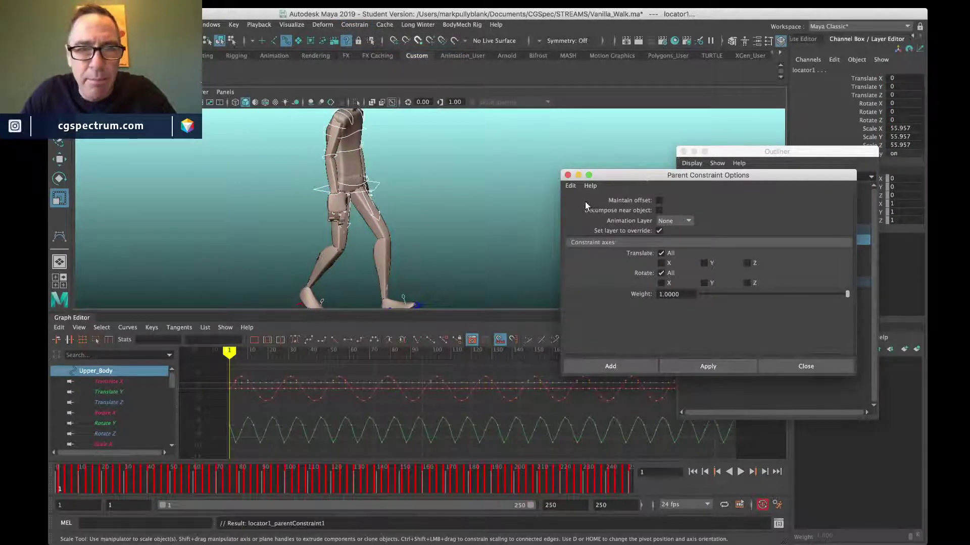
Step: Parent-constrain locator2 to the RightLeg_IK_Leg foot control without offset
drag(629, 176, 649, 274)
alt+drag(388, 218, 337, 249)
click(234, 249)
ctrl+click(757, 250)
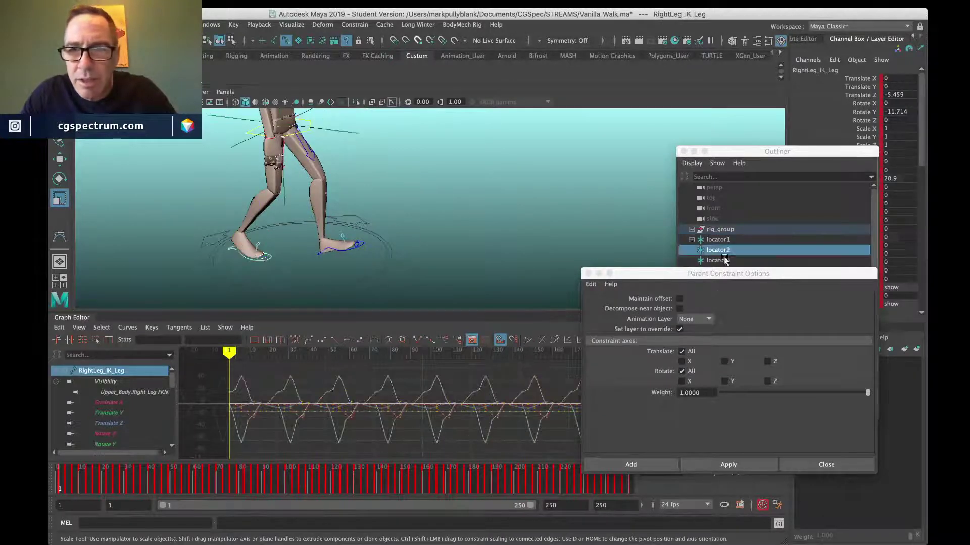
click(728, 464)
Step: Parent-constrain locator3 to the LeftLeg_IK_Leg foot control without offset
click(334, 260)
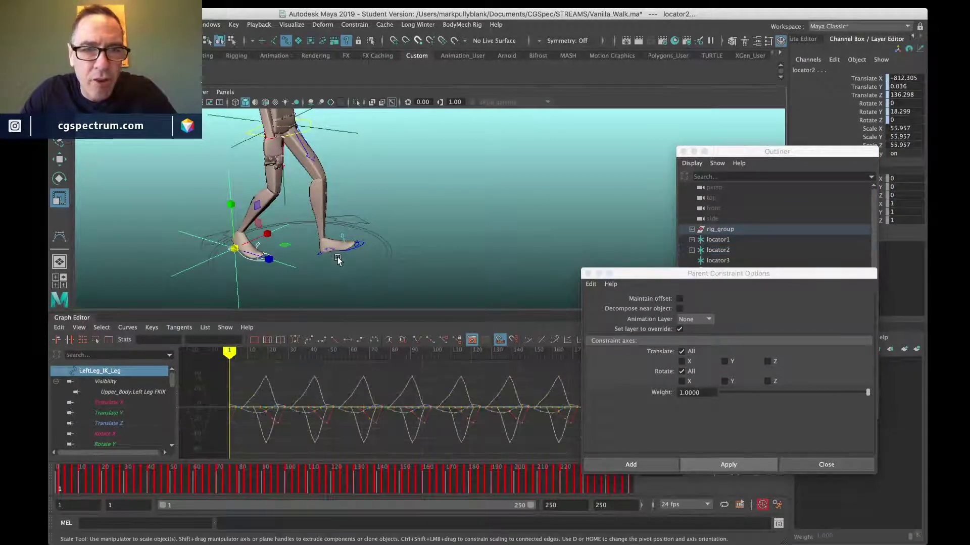
click(721, 260)
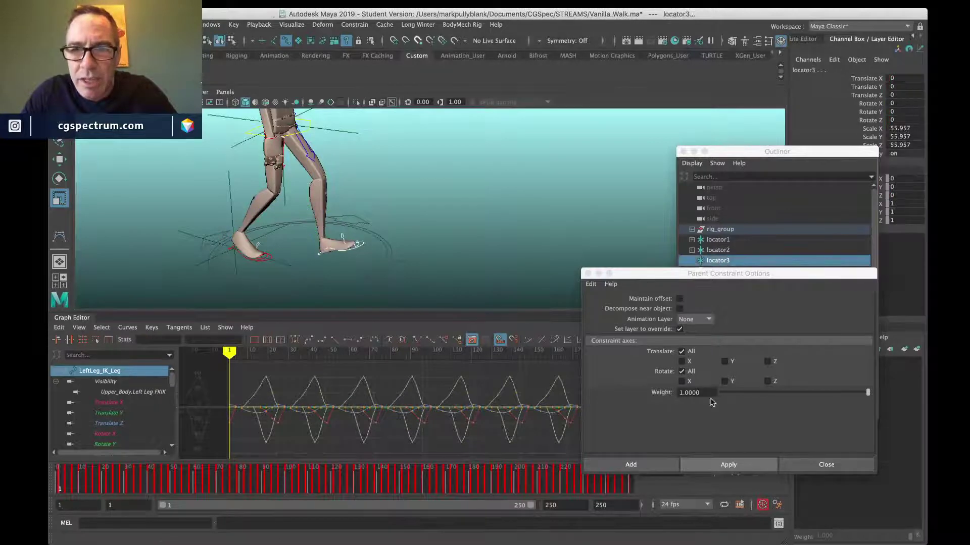
click(700, 465)
Step: Select locator1, locator2 and locator3 together and bake their constrained motion into keys with Bake Simulation
click(318, 196)
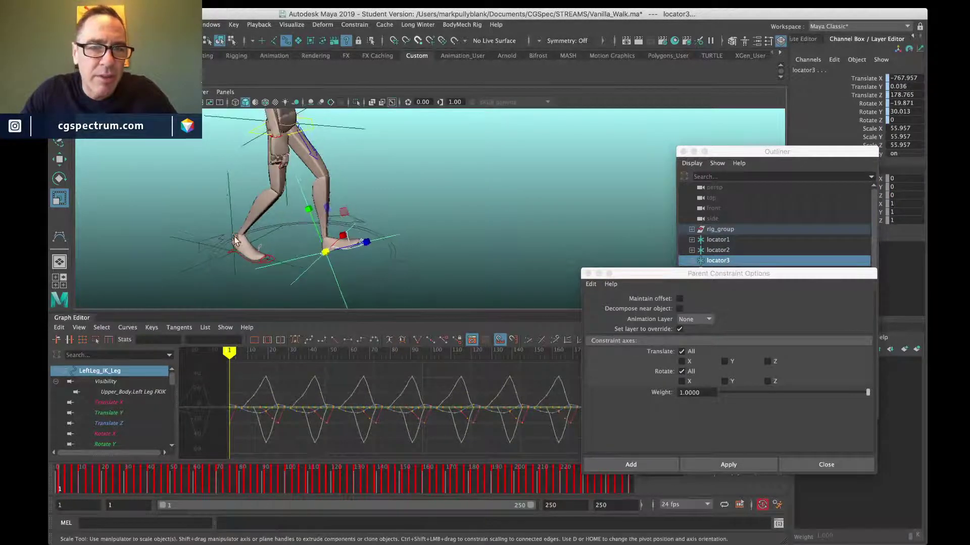
click(212, 196)
click(225, 180)
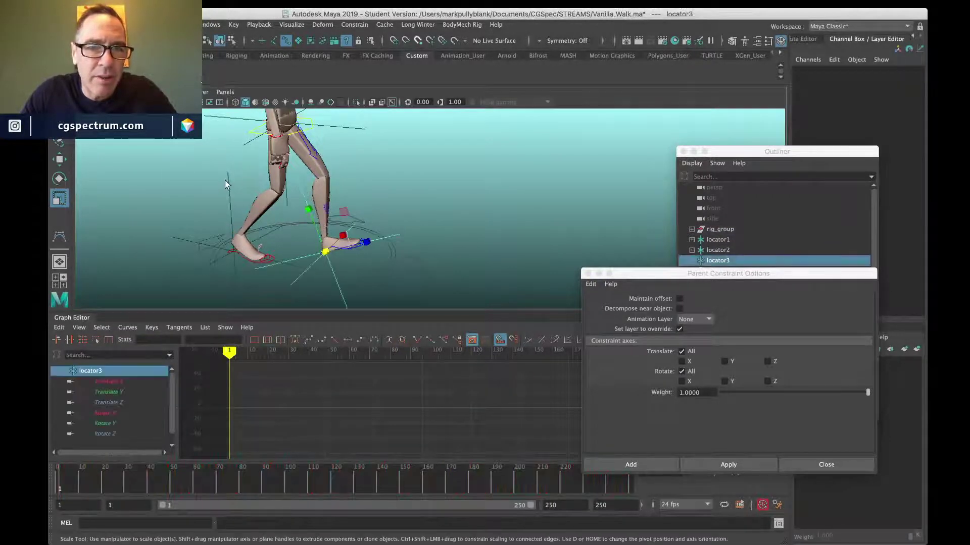
shift+click(228, 187)
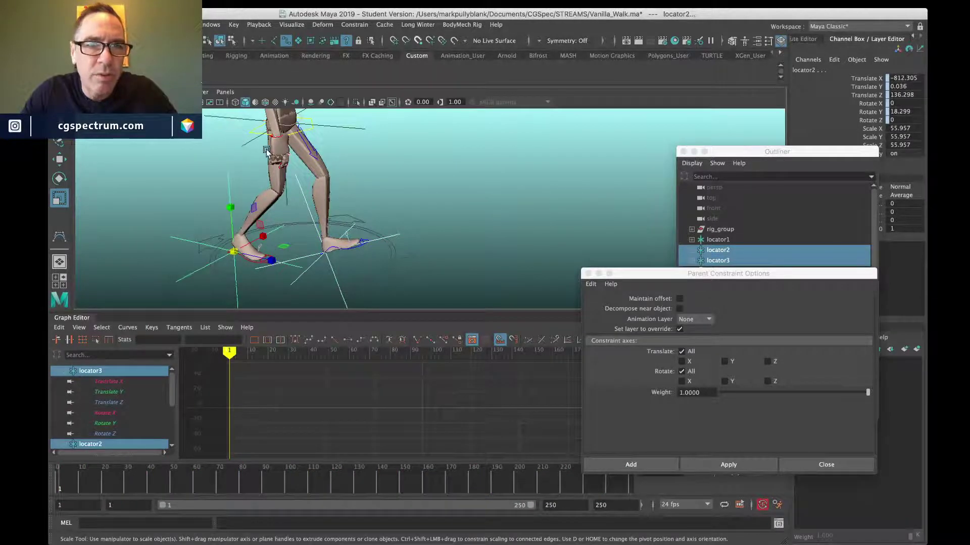
shift+click(226, 119)
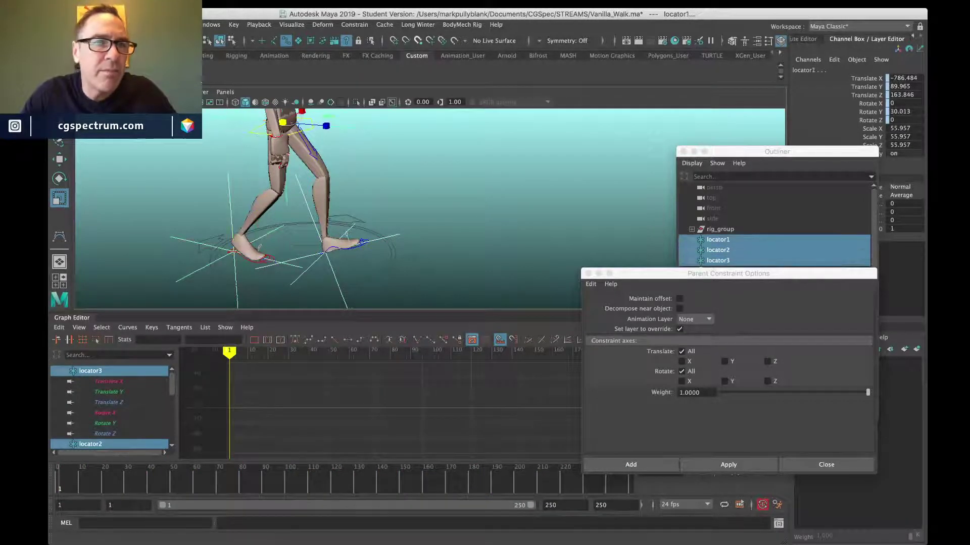
click(83, 24)
mouse_move(116, 120)
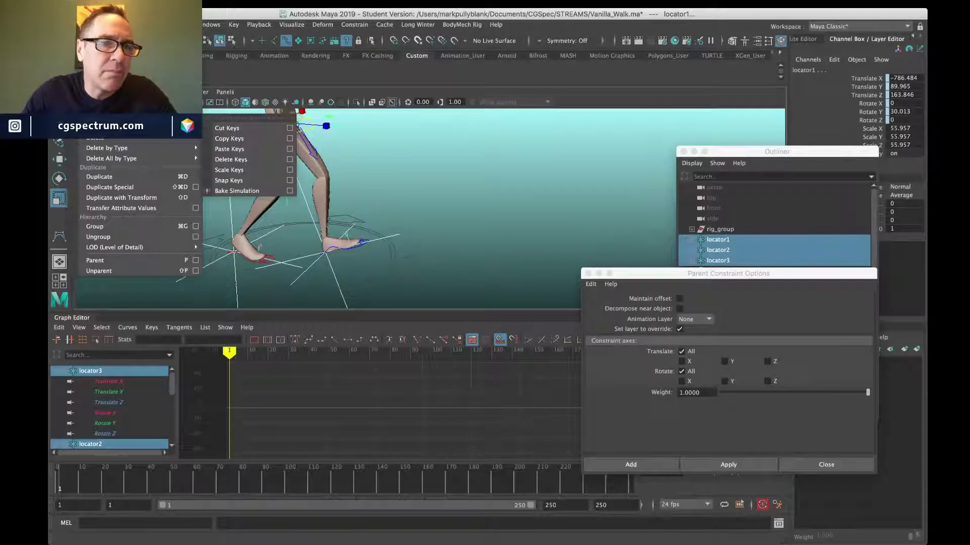
click(243, 192)
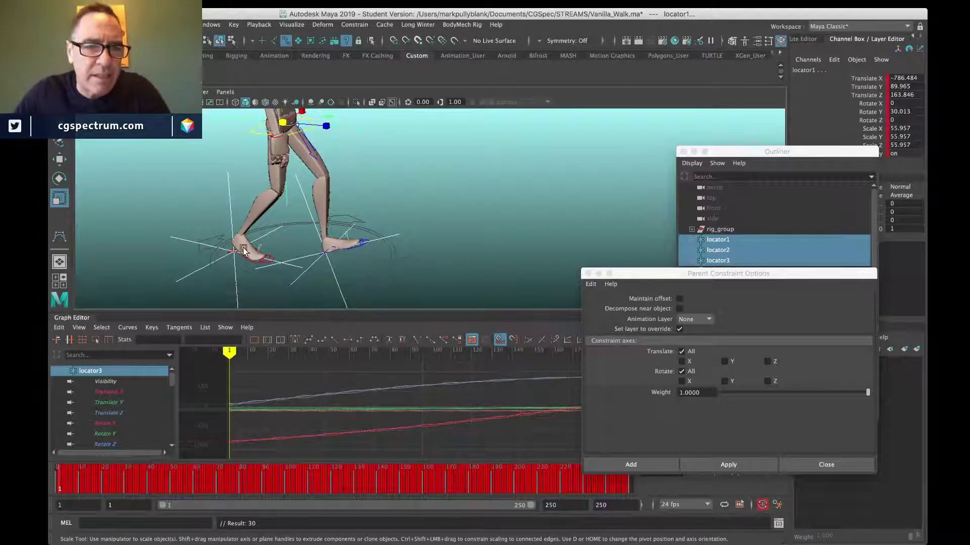
Step: Delete the animation on the Character control's translate, rotate, scale and visibility channels
click(392, 260)
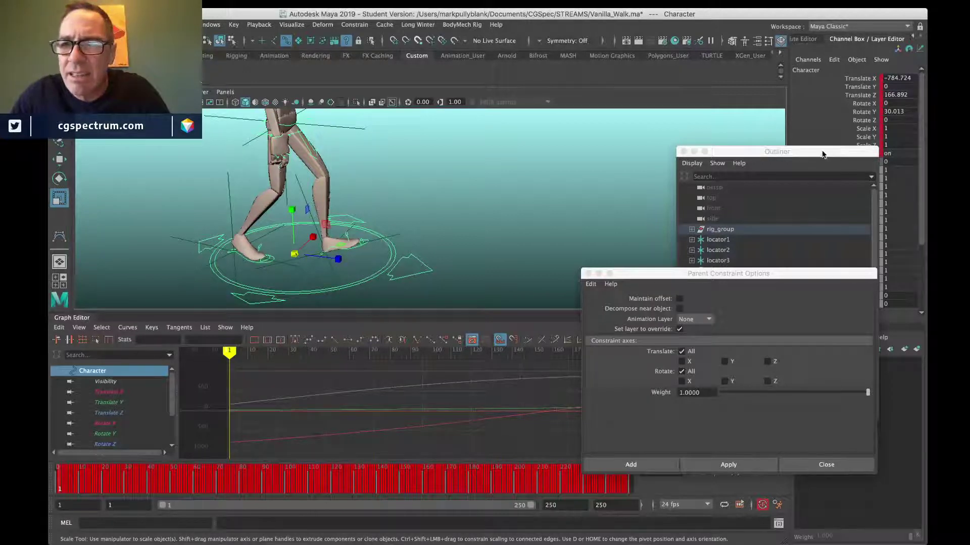
drag(822, 154, 762, 147)
drag(859, 78, 859, 153)
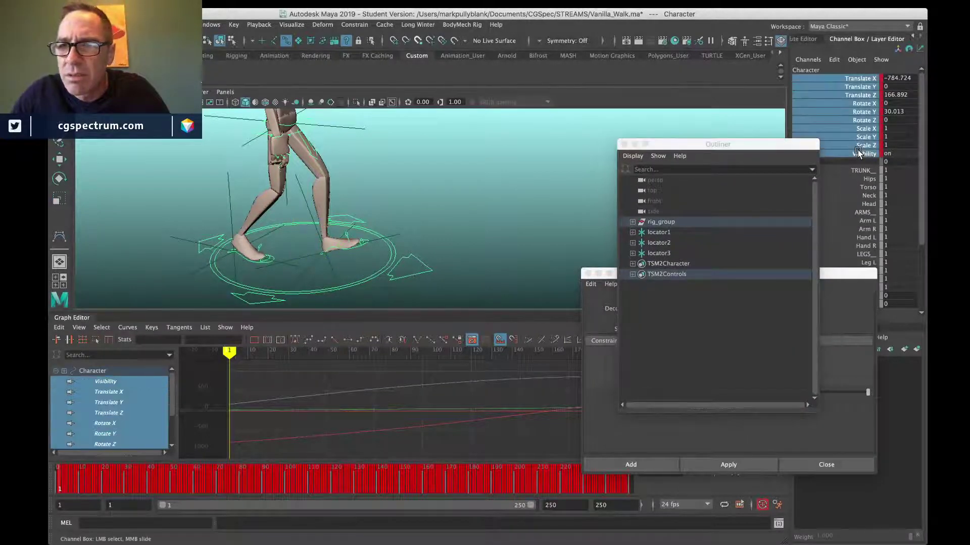
right_click(857, 150)
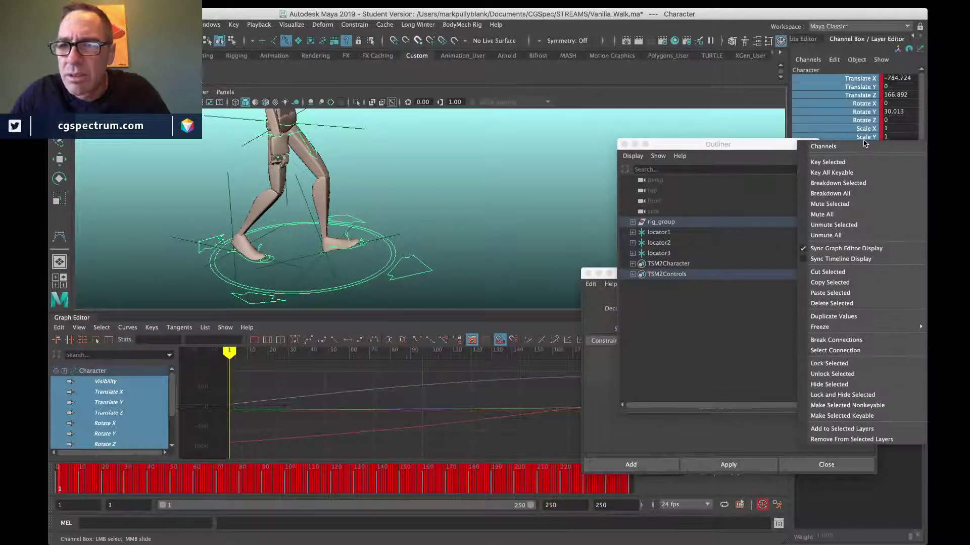
click(837, 304)
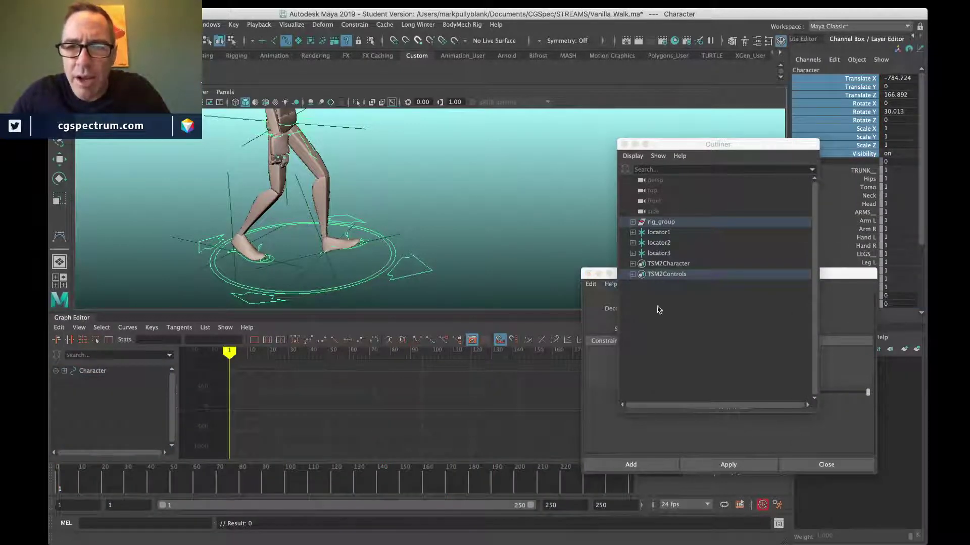
Step: Play the animation with the whole scene framed to compare the character with the baked locators, and return to frame 1
drag(831, 273, 832, 211)
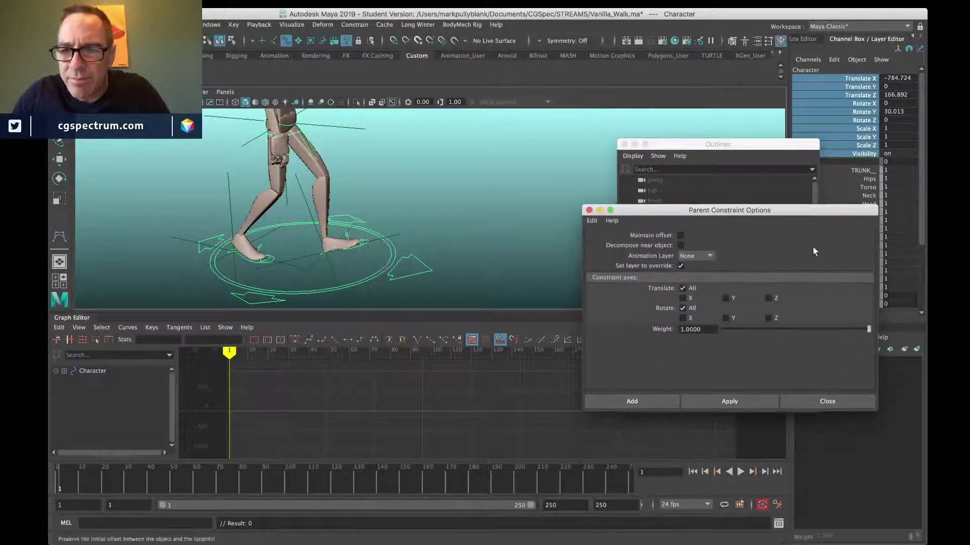
click(741, 471)
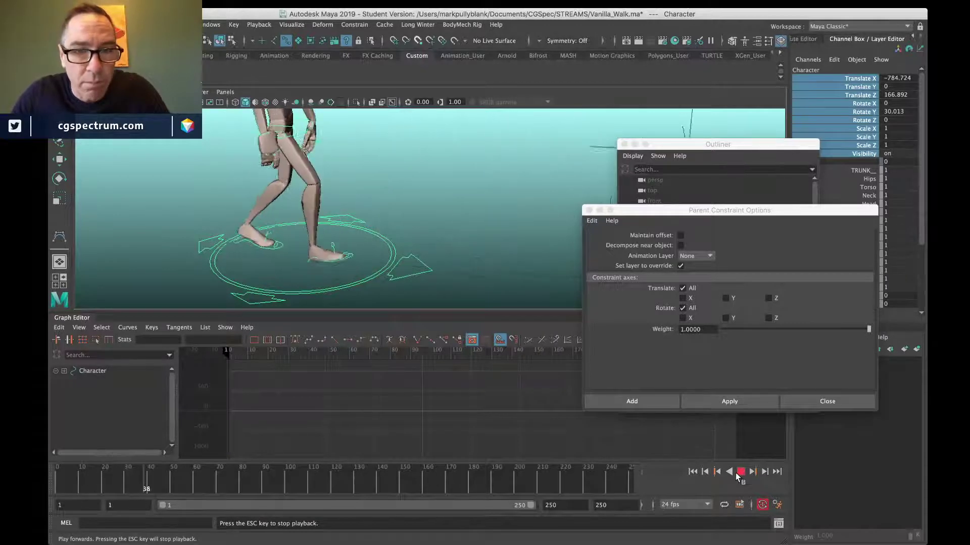
scroll(449, 180, down, 10)
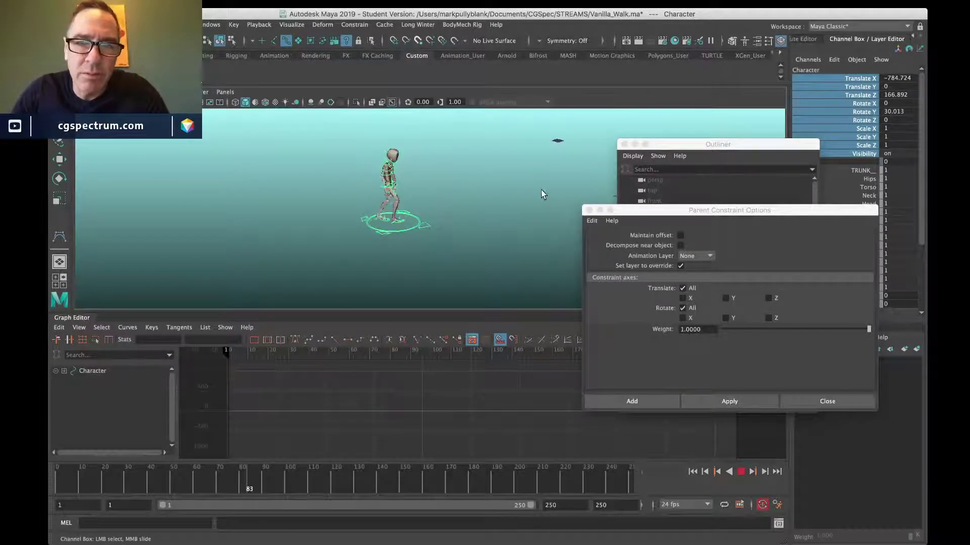
key(a)
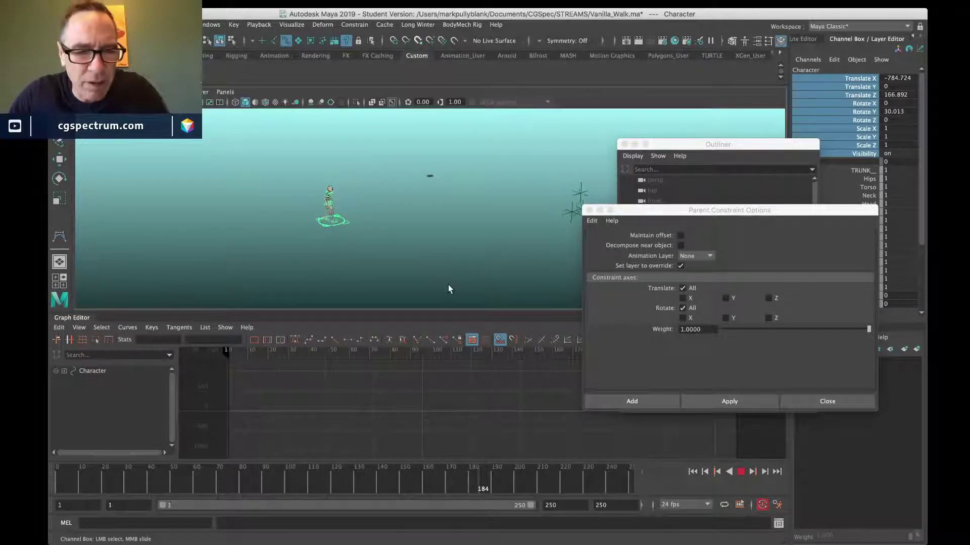
drag(72, 485, 58, 485)
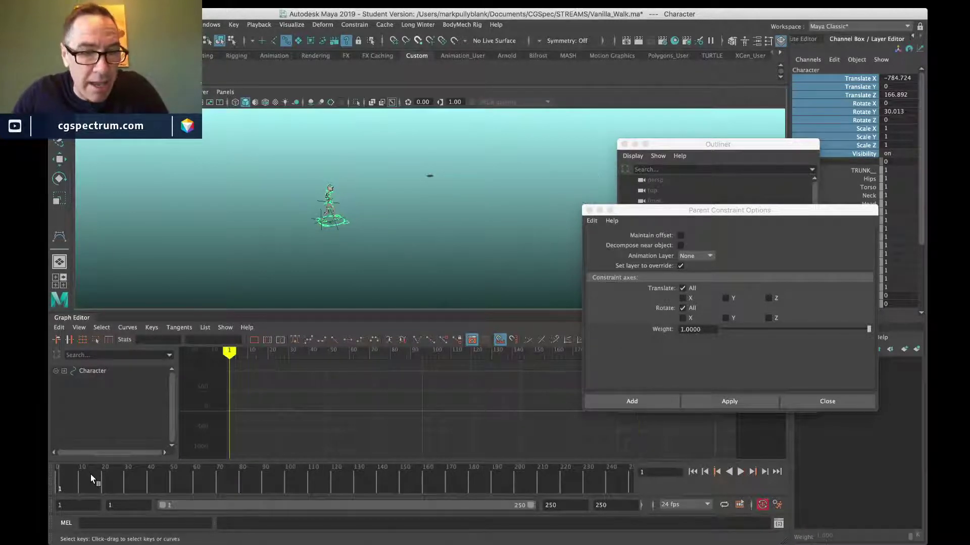
Step: Parent-constrain the RightLeg_IK_Leg foot control to the baked locator2 without offset
alt+right_drag(223, 227, 549, 247)
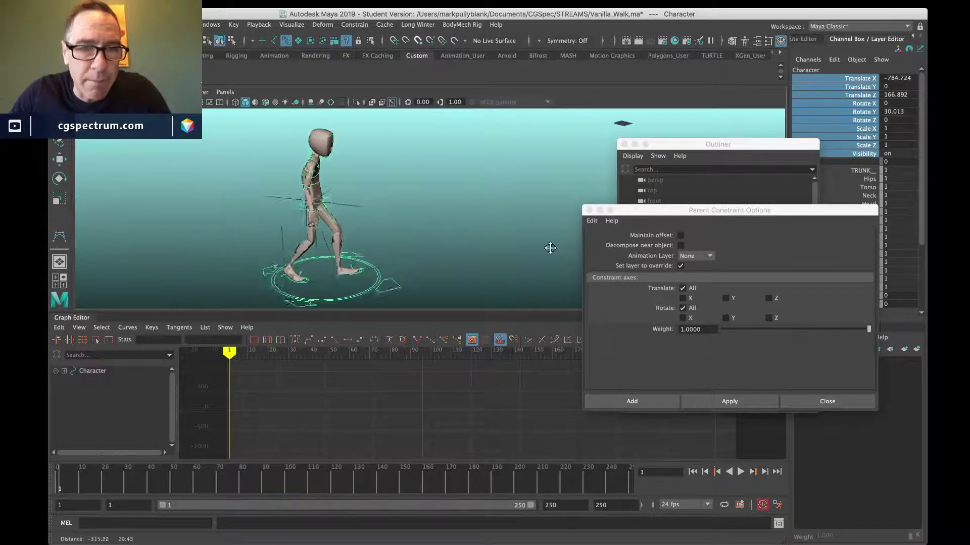
alt+middle_drag(550, 248, 583, 208)
alt+right_drag(154, 237, 295, 250)
alt+drag(295, 250, 322, 237)
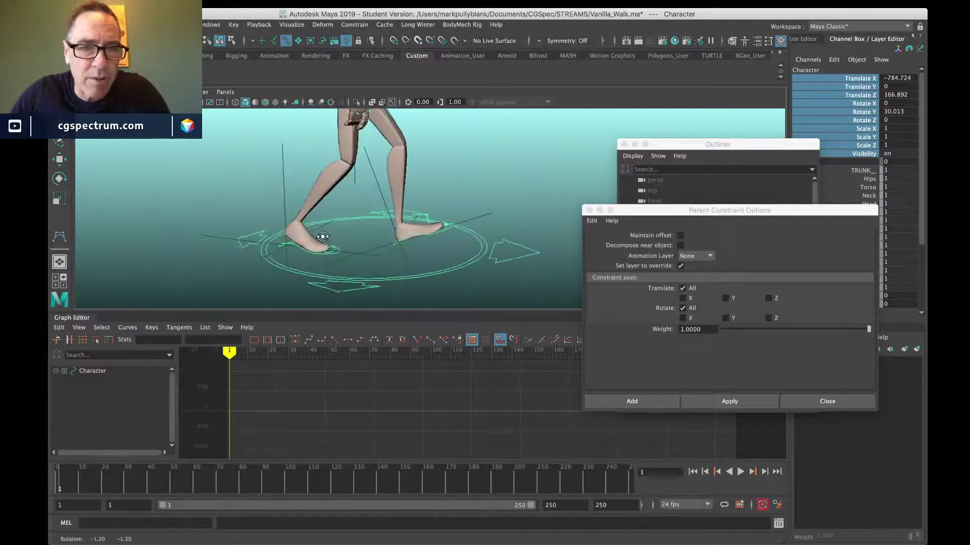
click(288, 203)
key(r)
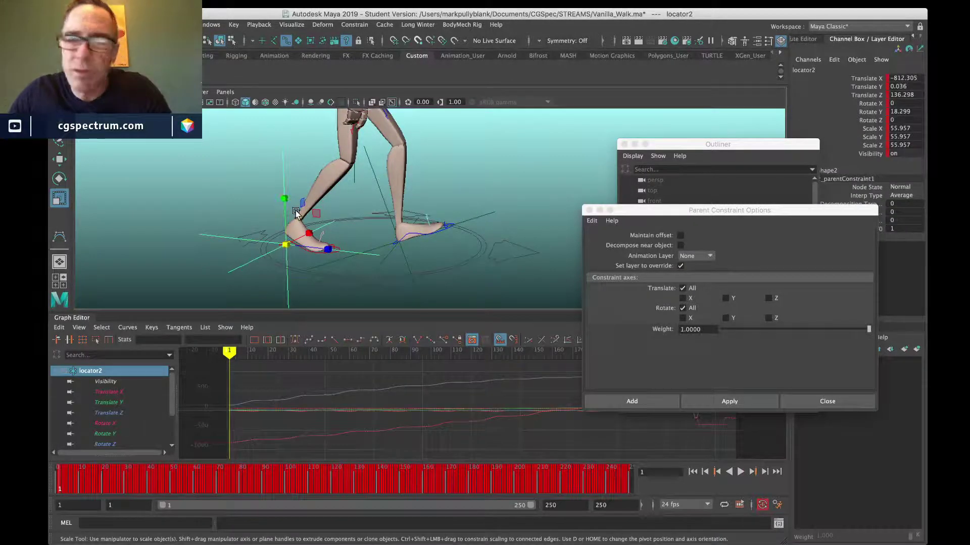
key(q)
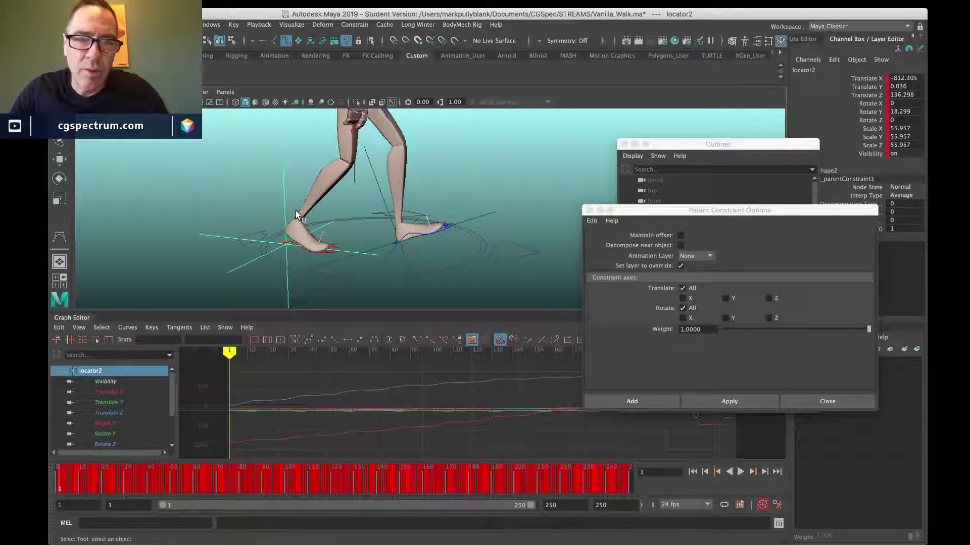
shift+click(307, 256)
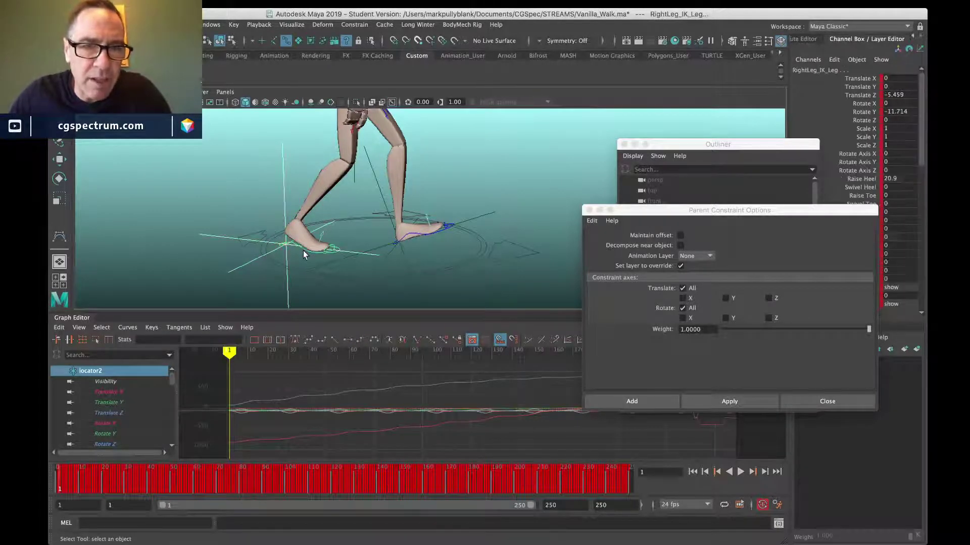
click(724, 403)
Step: Parent-constrain the LeftLeg_IK_Leg foot control to the baked locator3 without offset
click(376, 178)
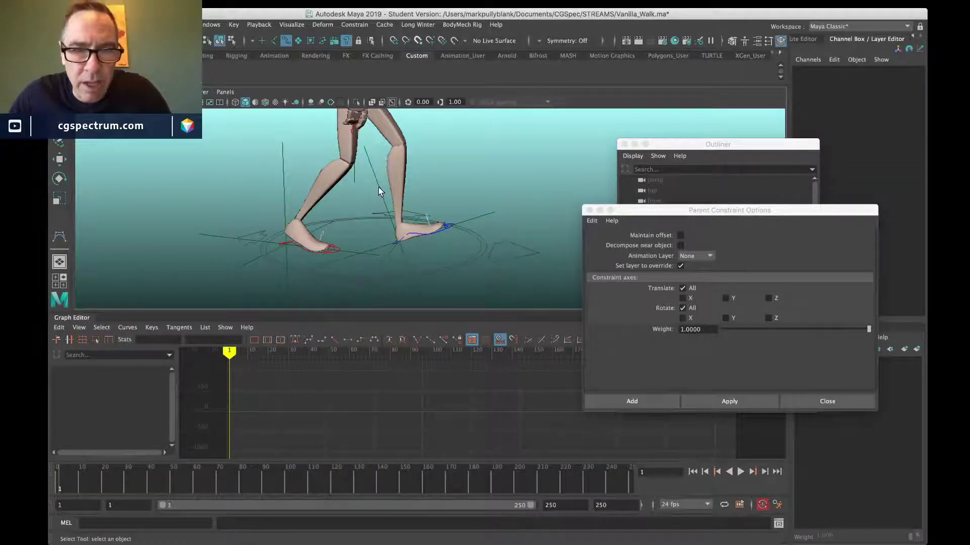
click(447, 236)
click(408, 235)
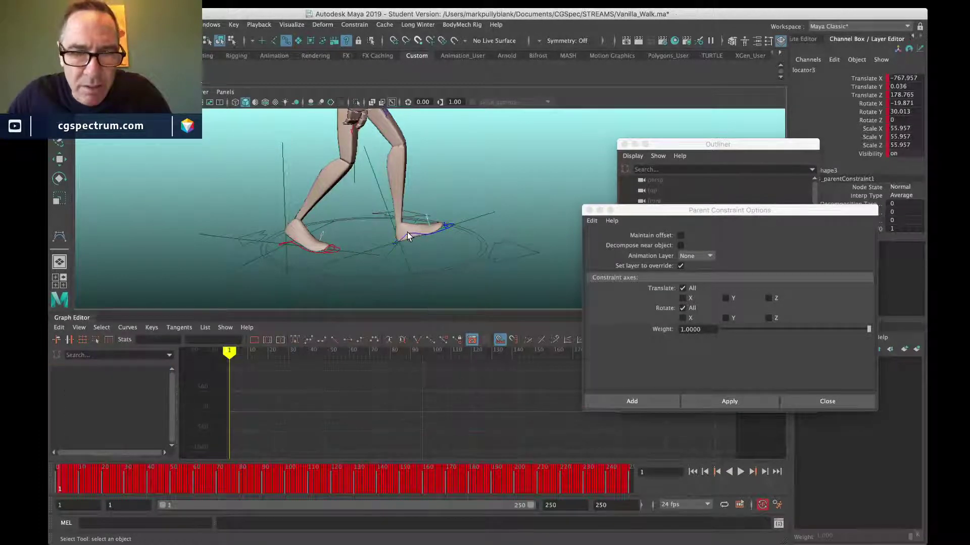
click(387, 209)
alt+drag(389, 212, 434, 231)
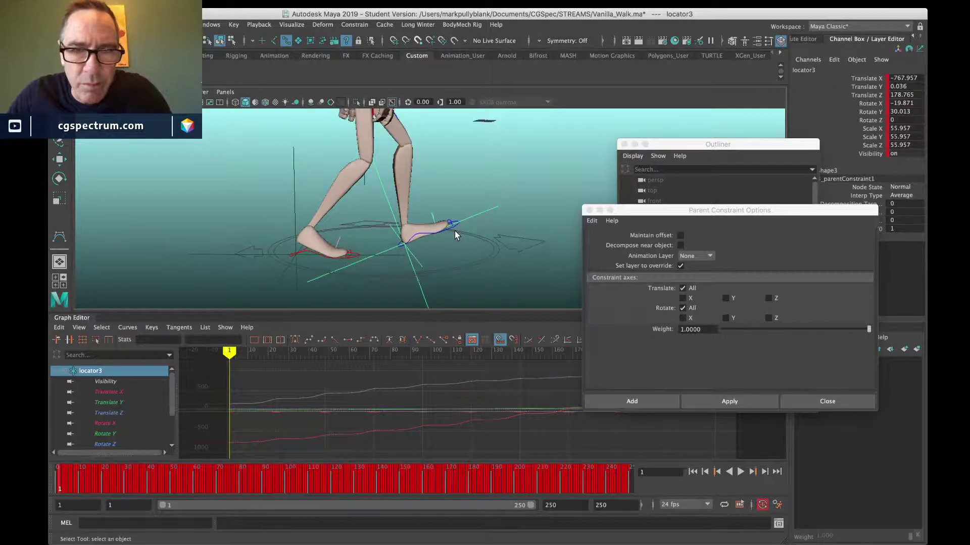
shift+click(423, 237)
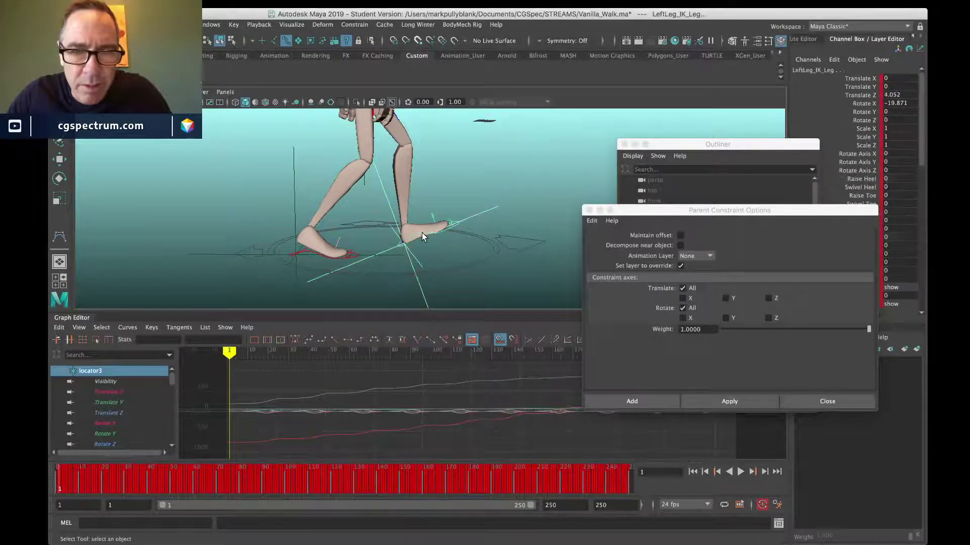
click(729, 401)
Step: Parent-constrain the Upper_Body control to the baked locator1 without offset
alt+drag(418, 167, 279, 260)
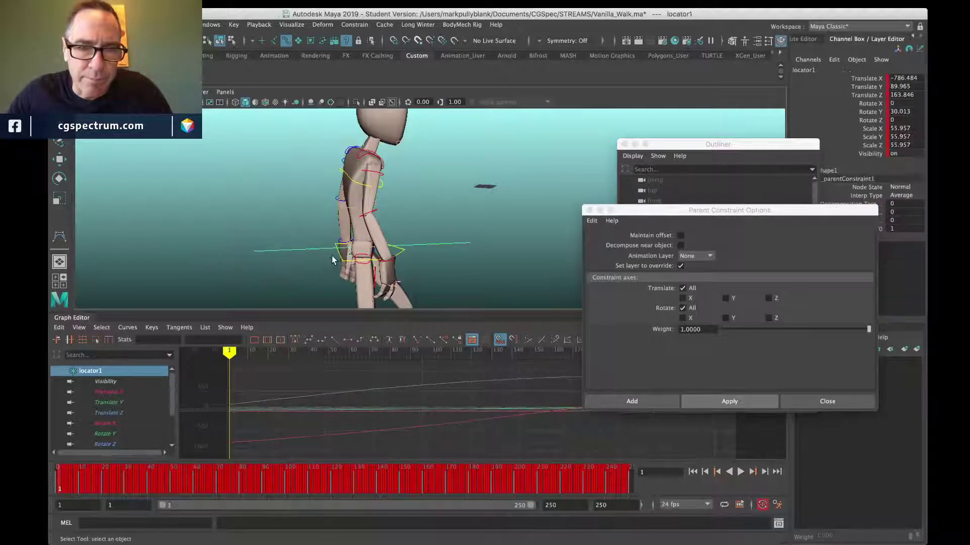
shift+click(338, 256)
click(699, 405)
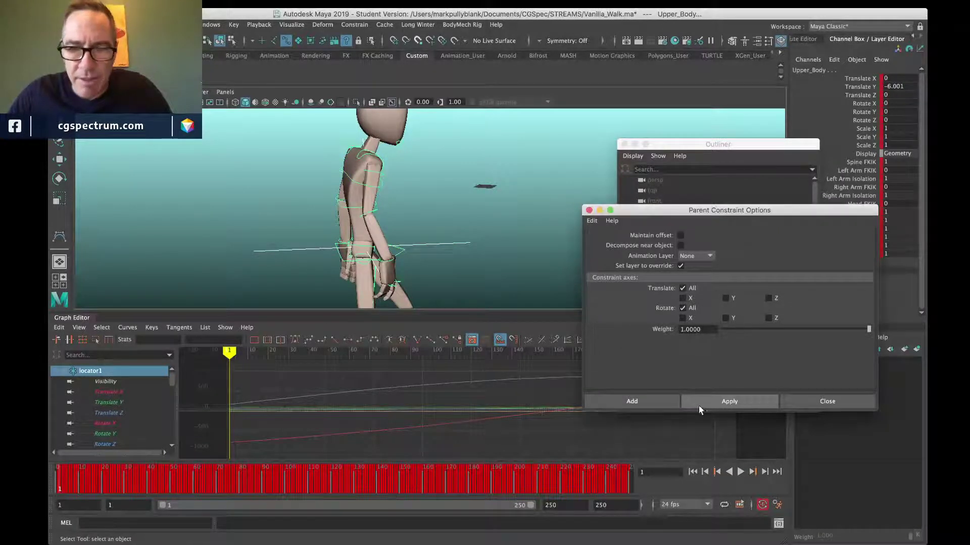
Step: Play the animation with all three controls constrained to their locators, and return to frame 1
click(741, 473)
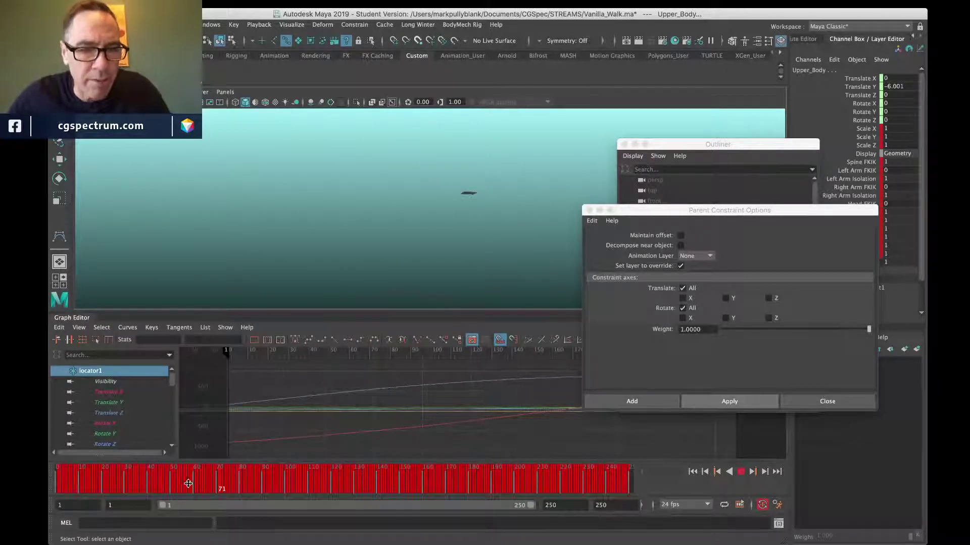
key(Escape)
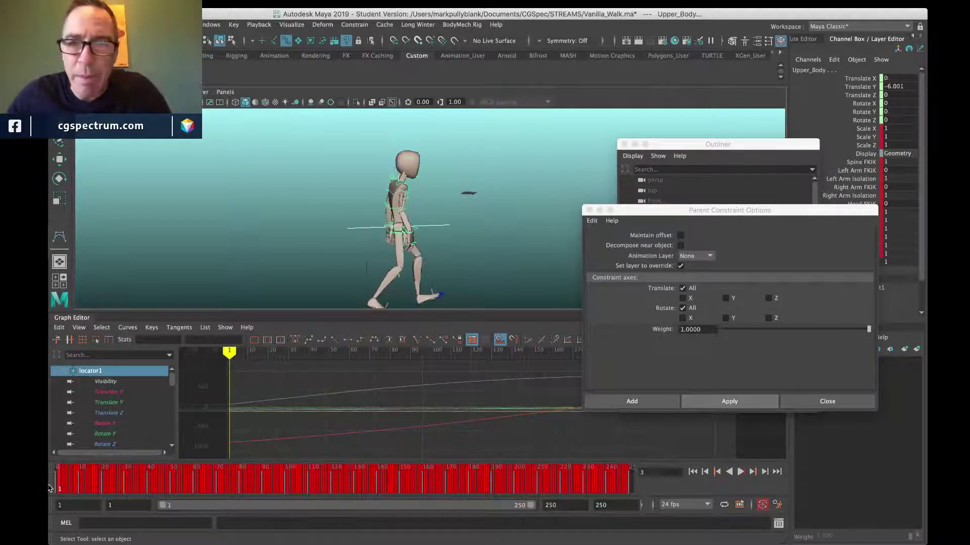
mouse_move(55, 481)
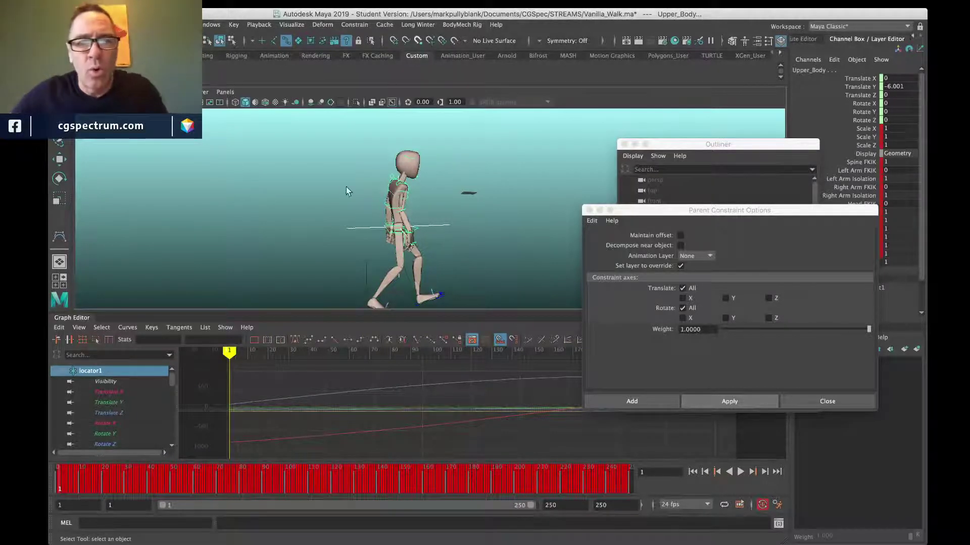
Step: Bake the simulation on the Upper_Body, RightLeg_IK_Leg and LeftLeg_IK_Leg controls together
click(316, 200)
click(388, 235)
alt+drag(388, 235, 367, 251)
click(362, 252)
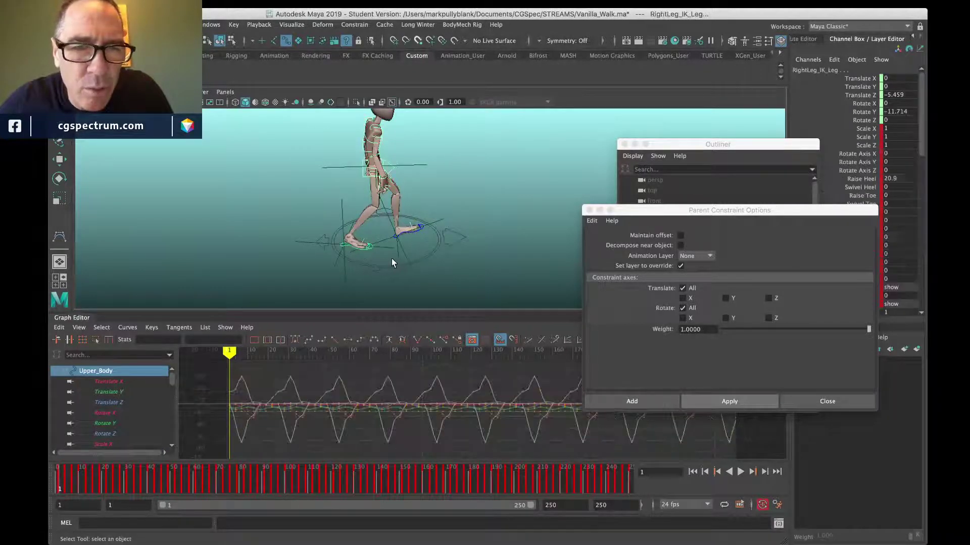
click(418, 234)
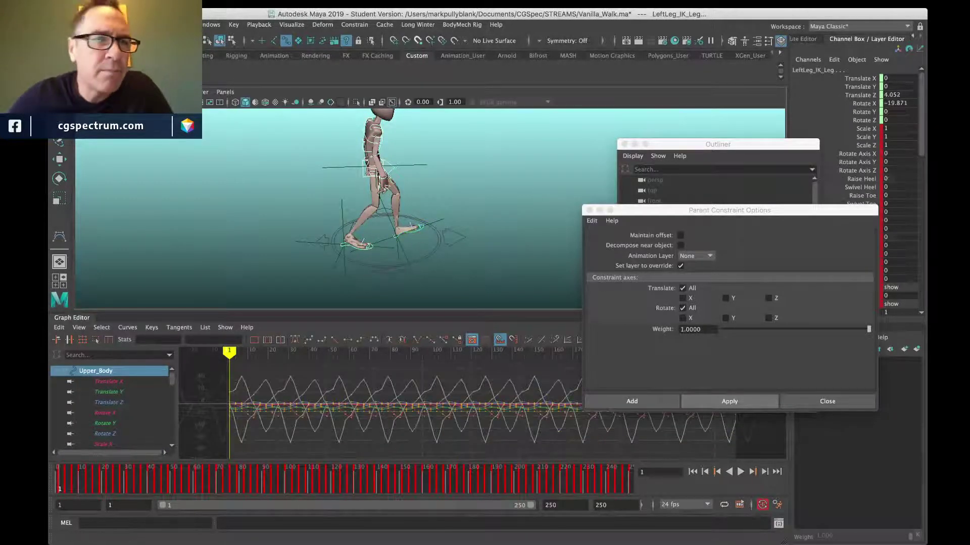
click(79, 24)
mouse_move(166, 128)
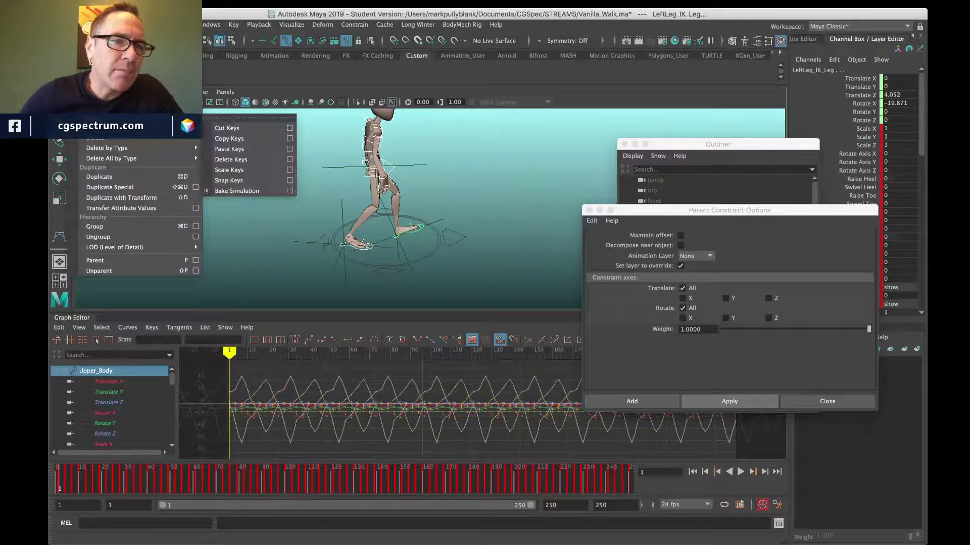
click(248, 191)
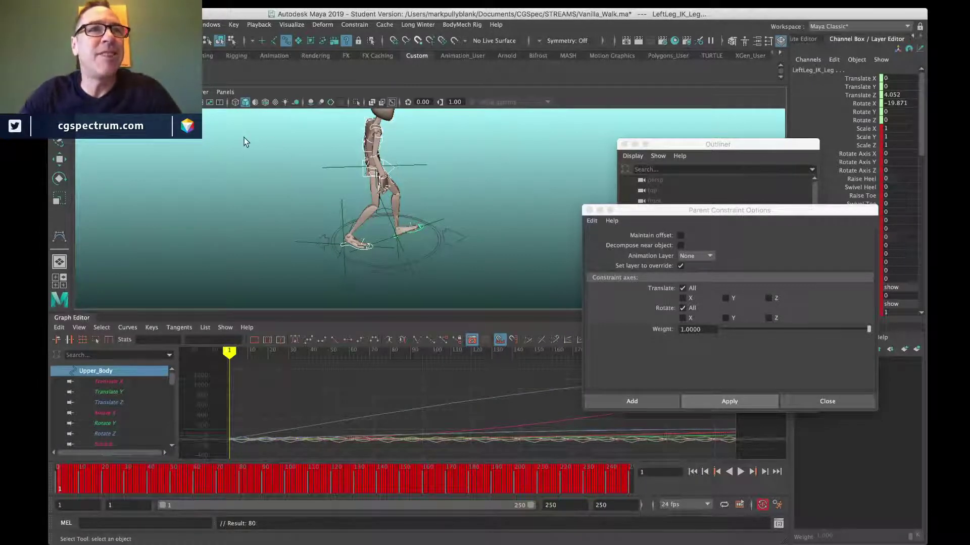
Step: Remove locator2 as the parent constraint target of the RightLeg_IK_Leg foot control
click(273, 184)
scroll(418, 251, up, 5)
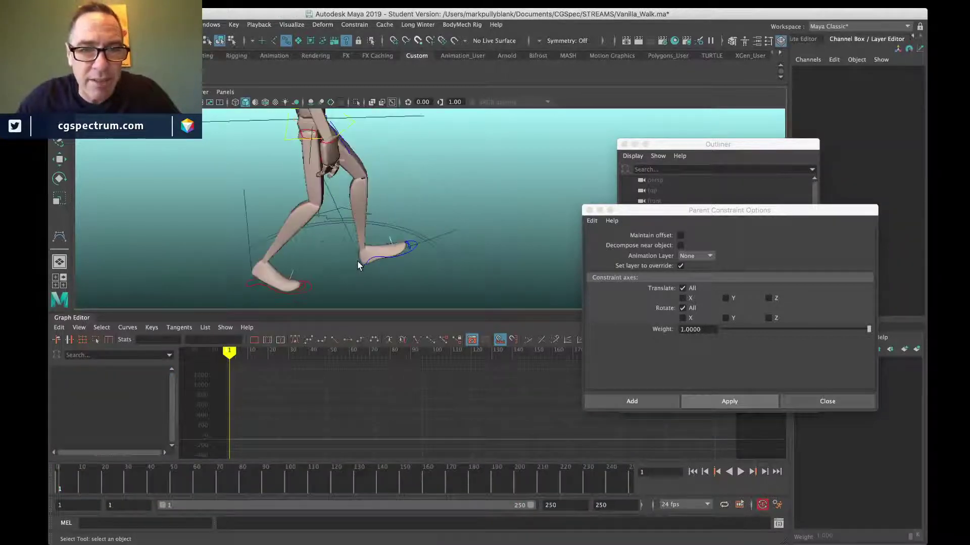
click(268, 200)
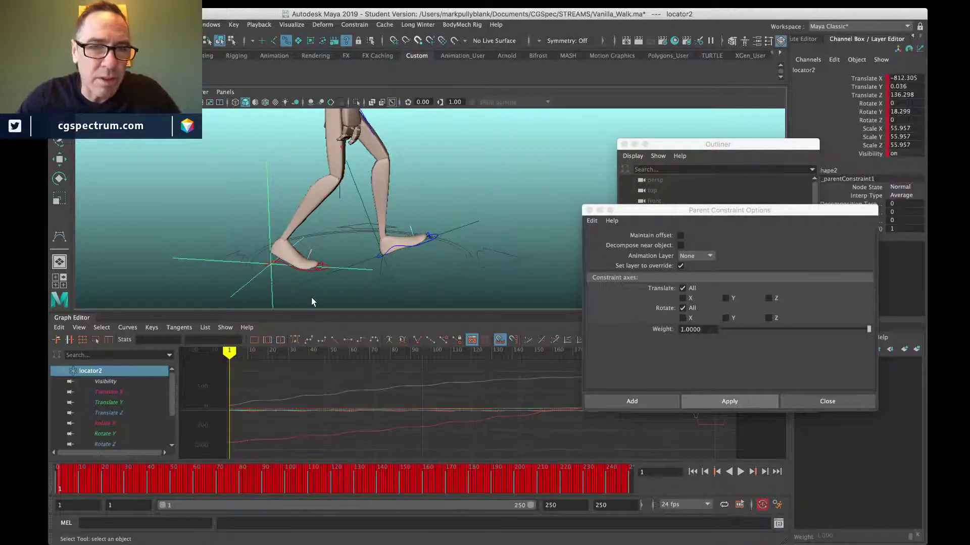
shift+click(389, 239)
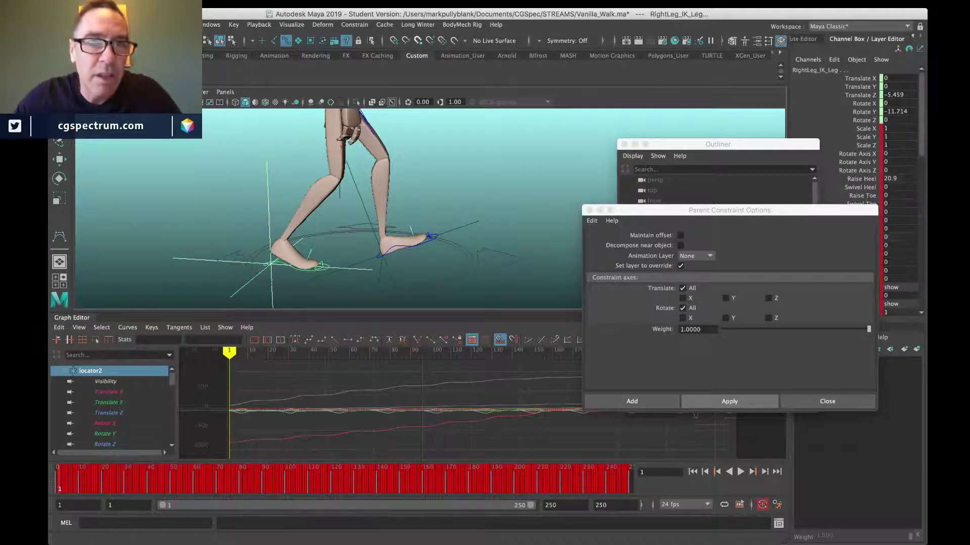
click(354, 24)
click(387, 188)
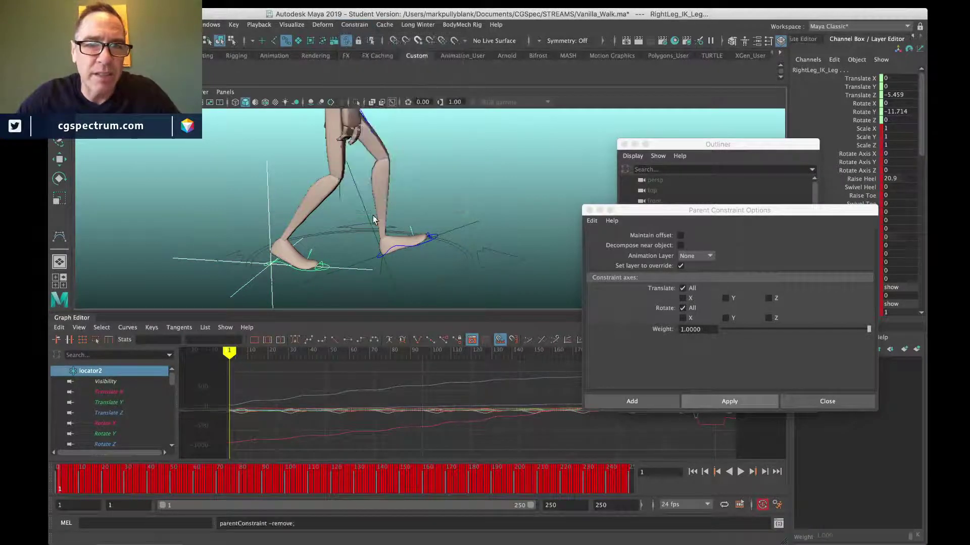
Step: Remove locator3 as the parent constraint target of the LeftLeg_IK_Leg foot control
click(397, 248)
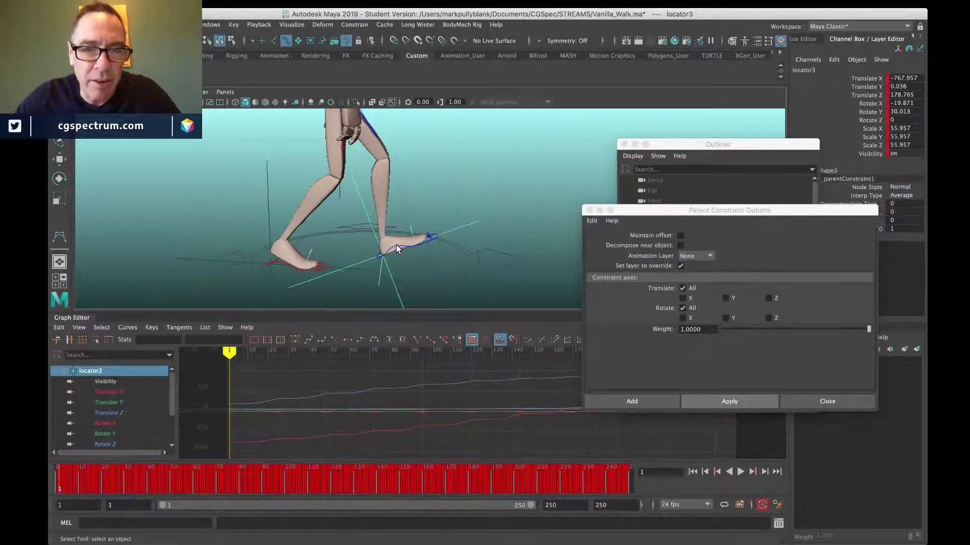
shift+click(397, 245)
click(354, 25)
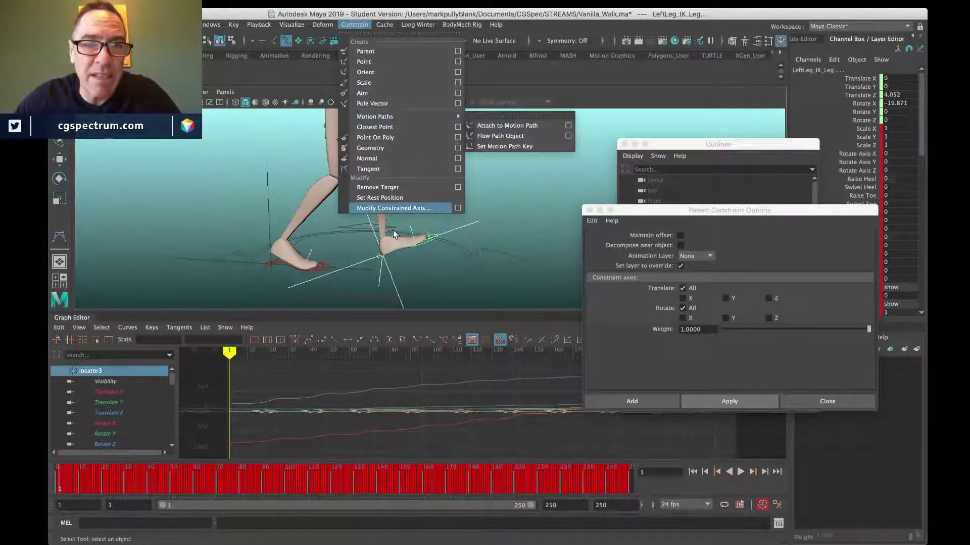
click(376, 187)
Step: Remove locator1 as the parent constraint target of the Upper_Body control
scroll(305, 150, down, 4)
alt+middle_drag(305, 150, 318, 202)
scroll(379, 225, up, 4)
click(325, 194)
click(331, 197)
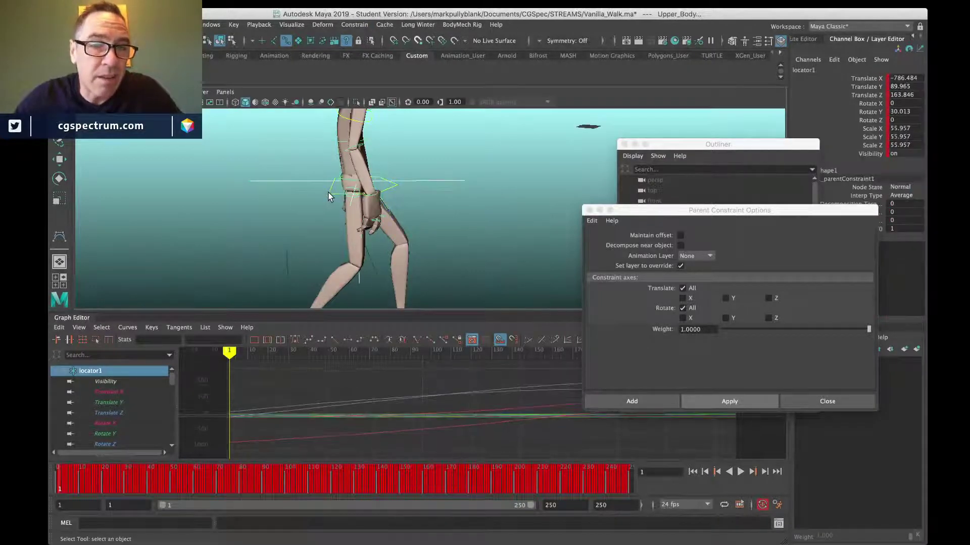
click(355, 25)
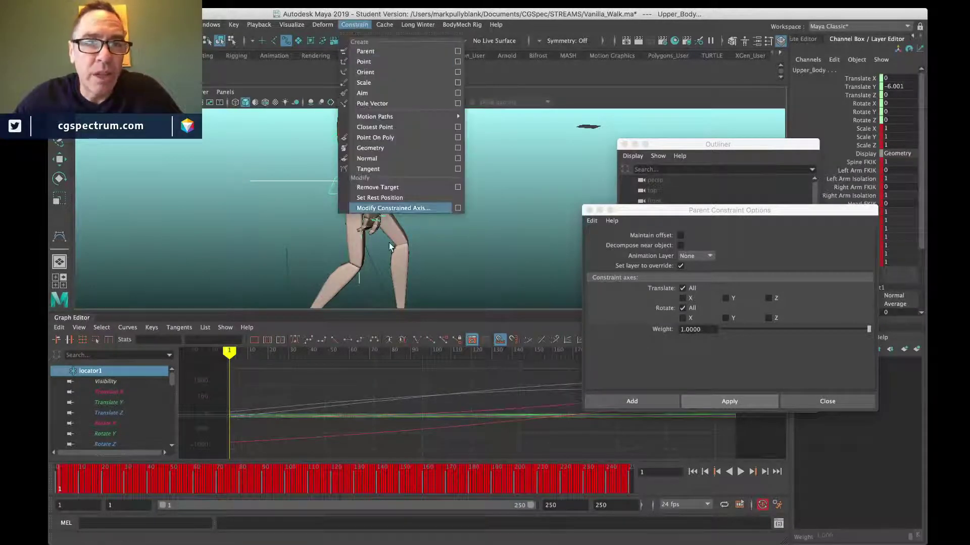
click(403, 188)
scroll(399, 202, down, 4)
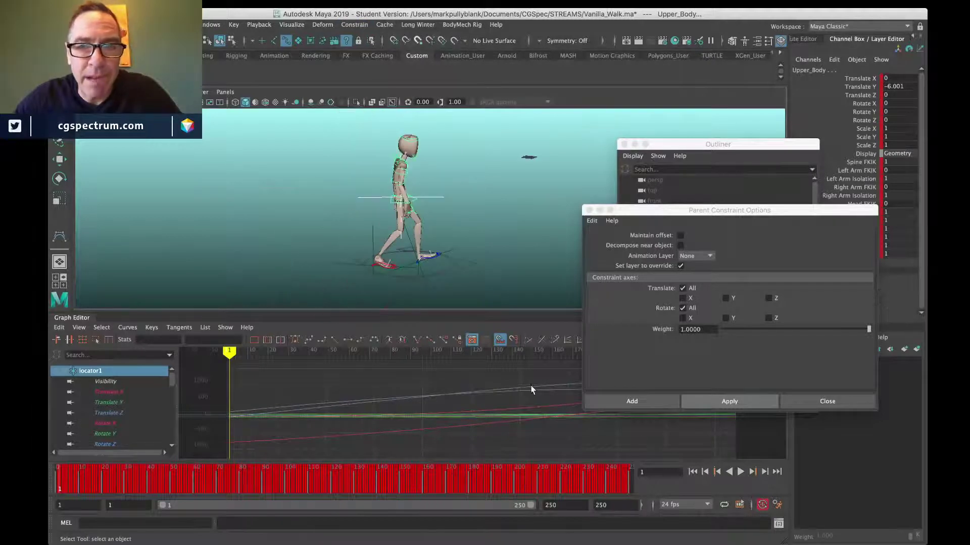
Step: Delete locator1, locator2 and locator3 from the scene, and close the Outliner and the Parent Constraint Options
click(717, 144)
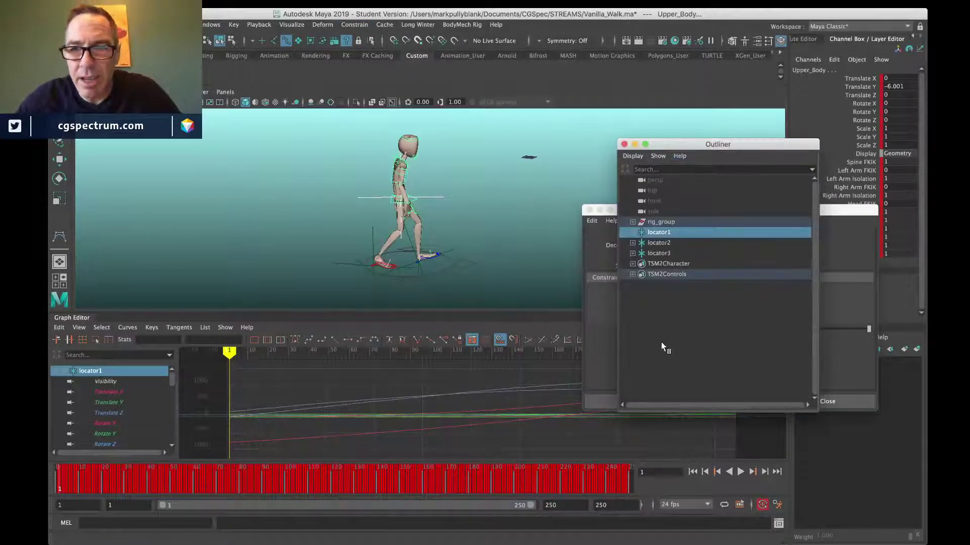
click(526, 202)
click(659, 233)
shift+click(659, 253)
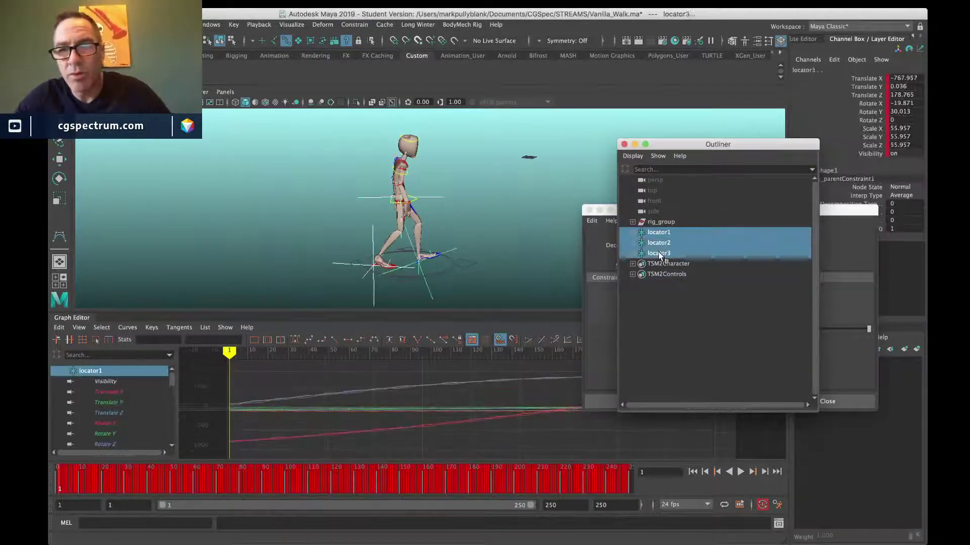
key(Delete)
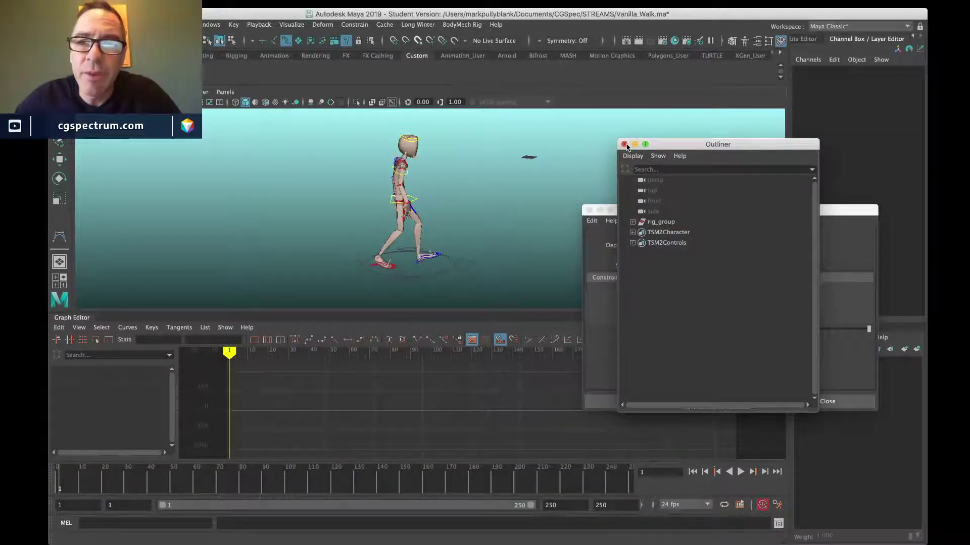
click(624, 145)
click(589, 211)
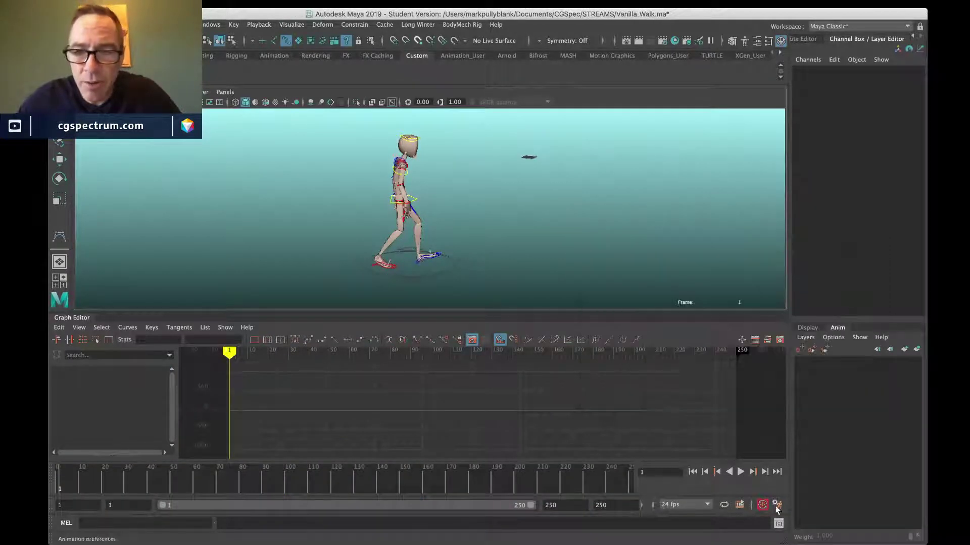
Step: Play the baked walk without the locators and return to frame 1
click(740, 472)
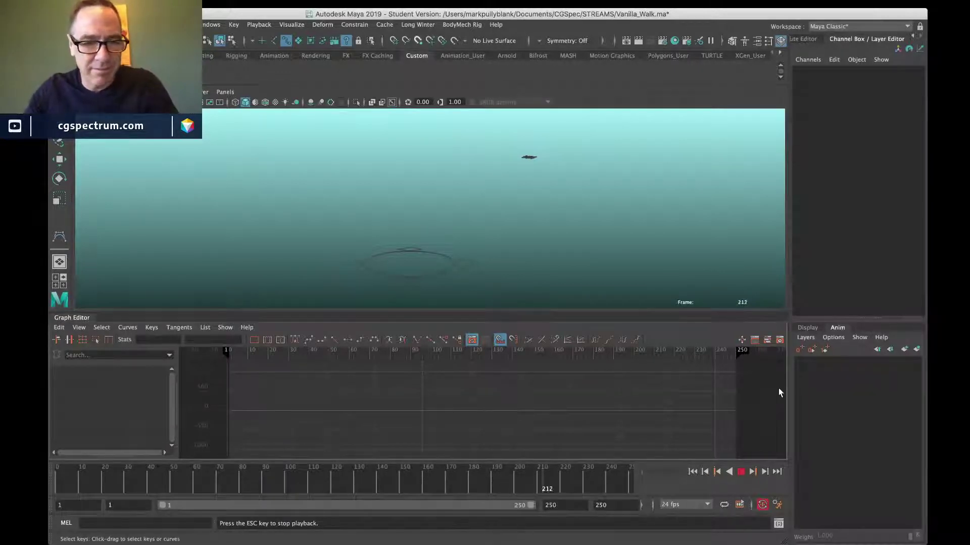
key(Escape)
drag(86, 477, 53, 493)
Step: Isolate the LeftLeg_IK_Leg control's Translate Z curve and examine its baked keys over the first frames up close
scroll(433, 277, up, 5)
alt+middle_drag(432, 277, 426, 205)
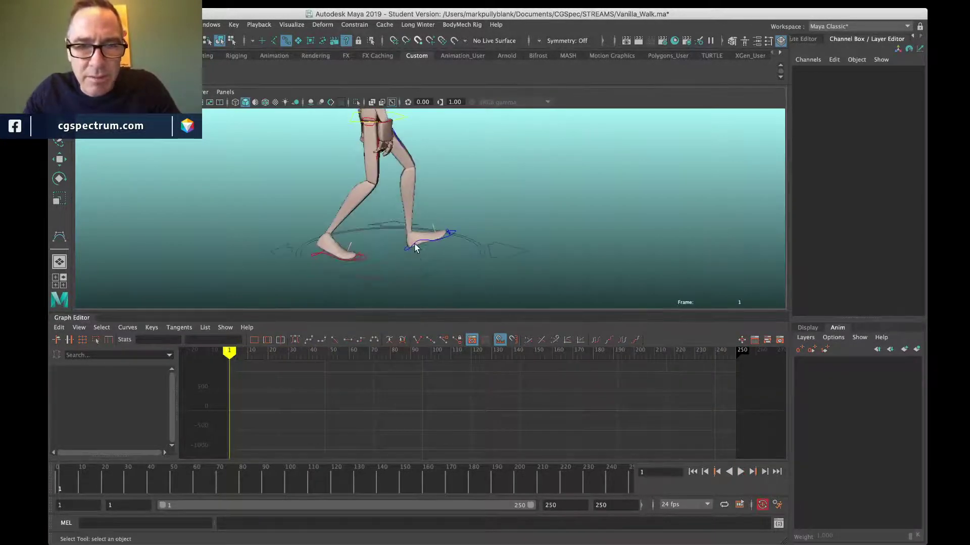
click(415, 244)
click(108, 423)
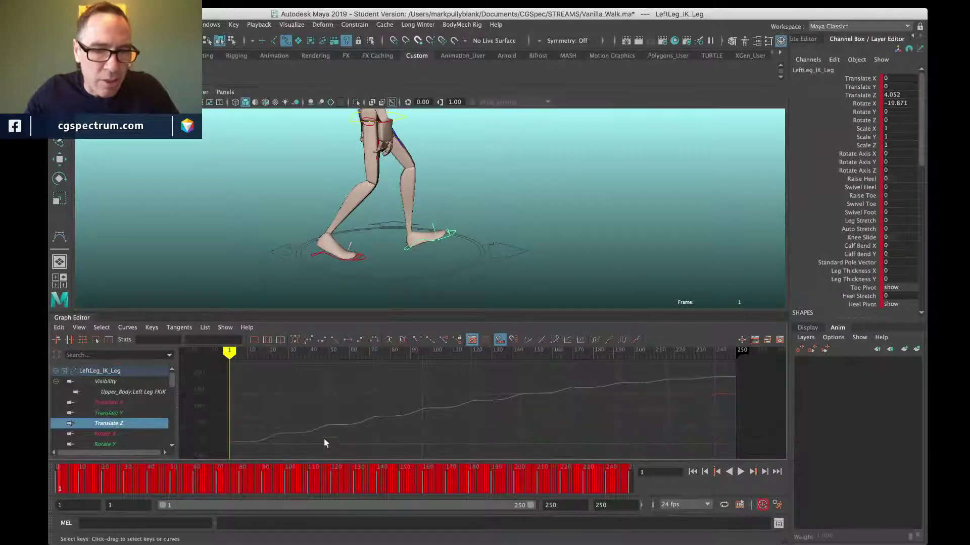
alt+middle_drag(323, 438, 355, 417)
mouse_move(355, 417)
alt+right_down()
mouse_move(308, 404)
mouse_move(287, 413)
mouse_move(489, 420)
mouse_move(454, 431)
mouse_move(432, 400)
mouse_move(460, 408)
alt+right_up()
alt+middle_drag(360, 416, 416, 405)
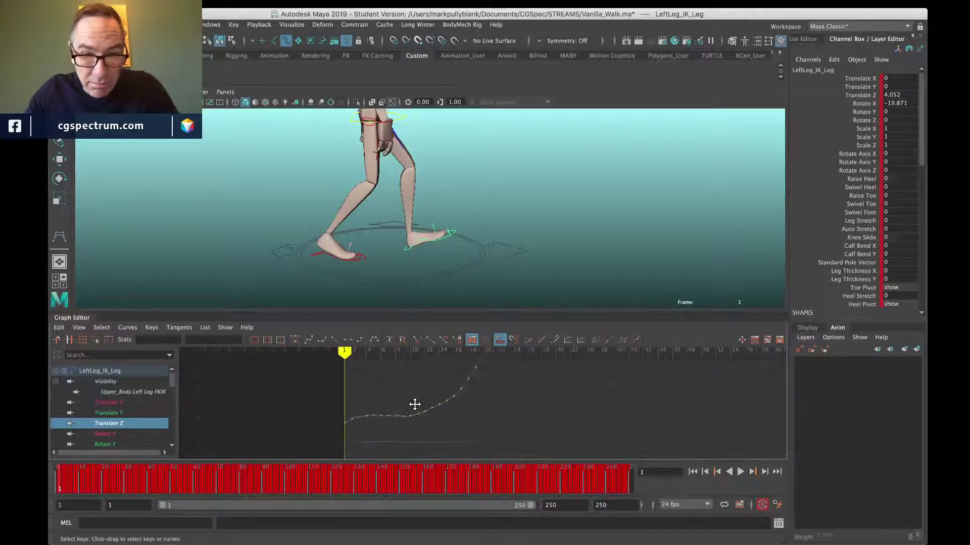
alt+shift+right_drag(416, 405, 390, 423)
alt+middle_drag(344, 416, 413, 379)
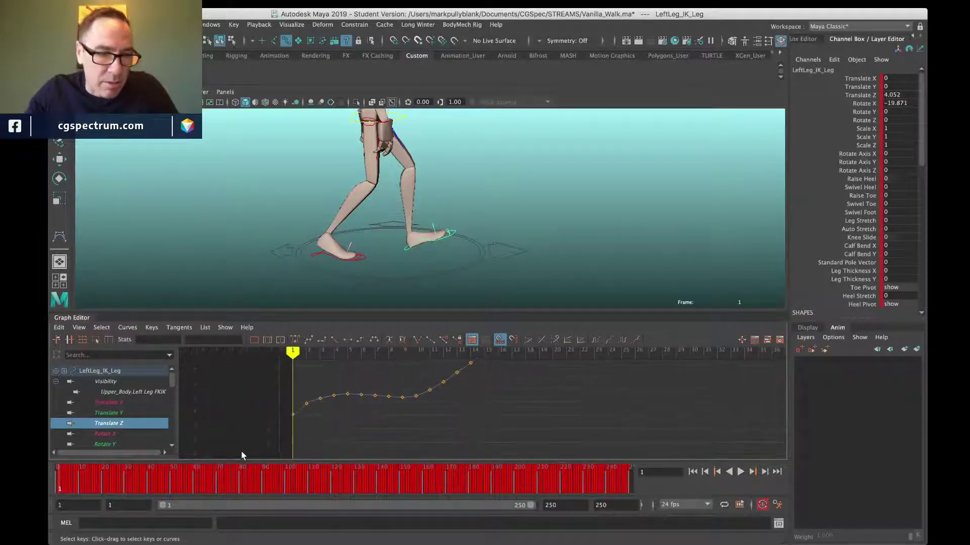
Step: Step through the walk from frame 1 to frame 15 to check when the left foot is planted and lifts off
key(period)
key(period)
key(period)
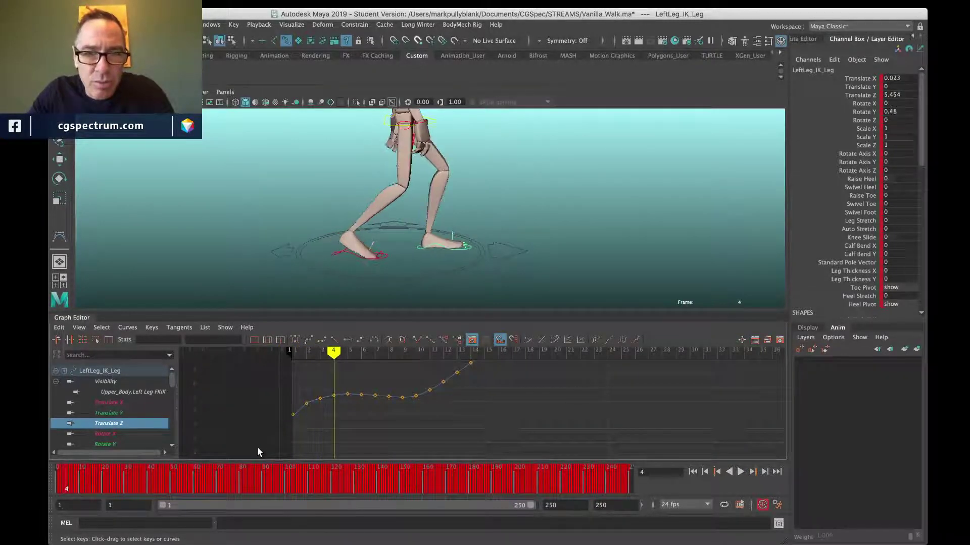
key(period)
key(period)
key(period)
key(period)
key(period)
key(period)
key(period)
key(period)
key(period)
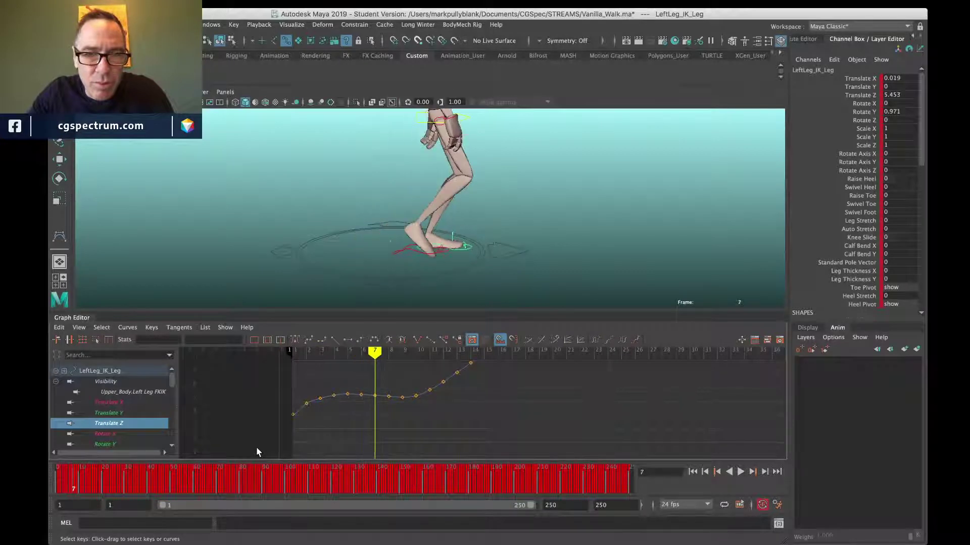
key(period)
key(period)
key(period)
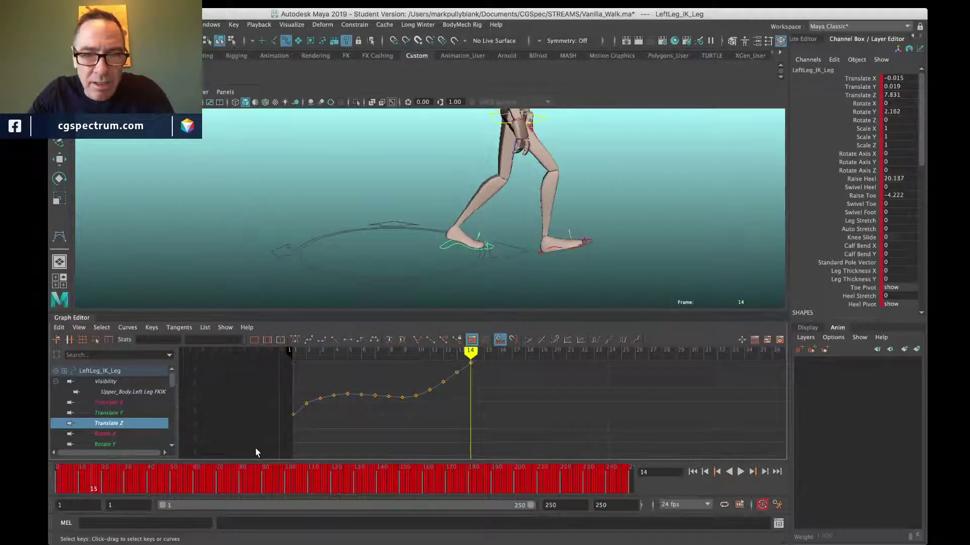
key(comma)
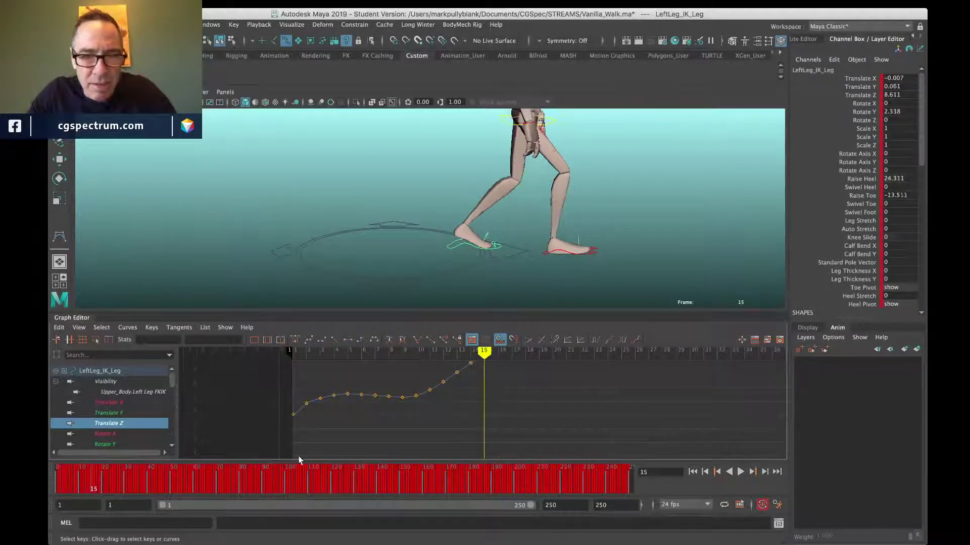
Step: Shorten the playback range to frames 1–17, delete the LeftLeg_IK_Leg control's keys on frames 2 to 14, and return to frame 1
drag(531, 507, 193, 506)
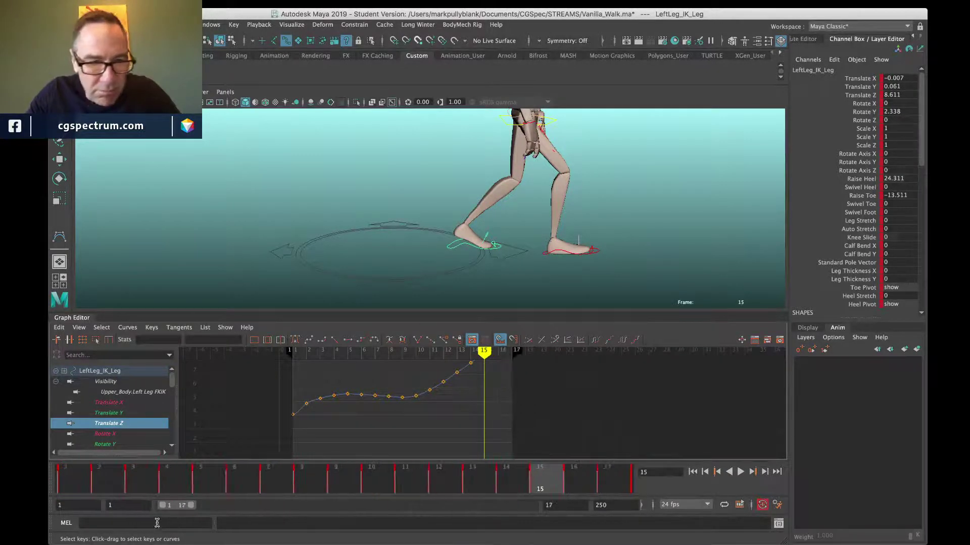
shift+drag(528, 483, 117, 487)
right_click(117, 488)
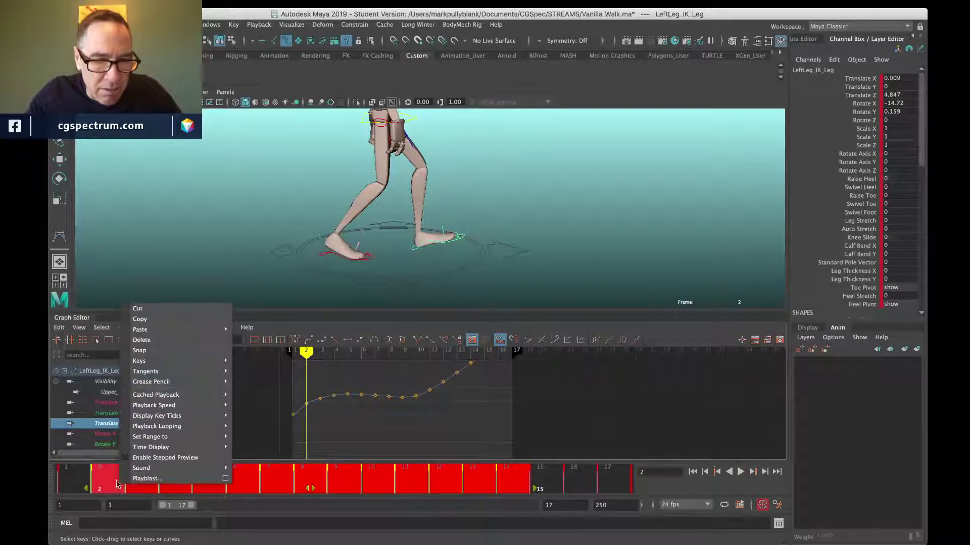
click(172, 338)
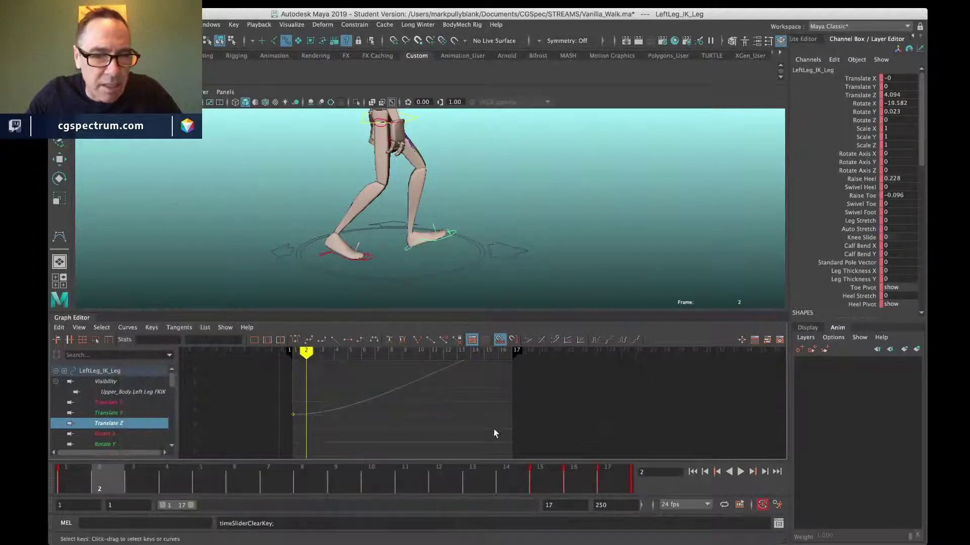
click(66, 485)
alt+middle_drag(501, 355, 486, 401)
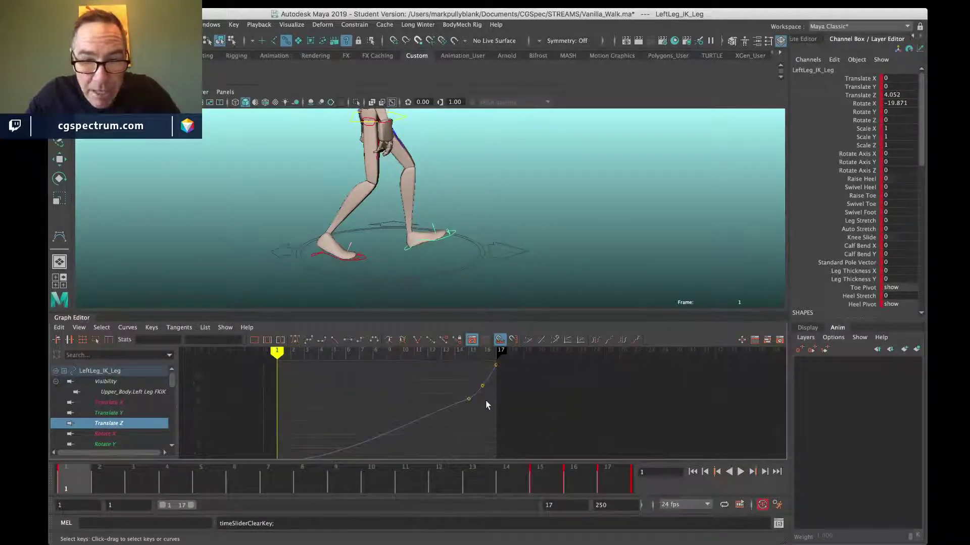
Step: Lower the left foot's Translate Z key on frame 15 to 4.052, level with frame 1, and play the result
drag(477, 413, 477, 414)
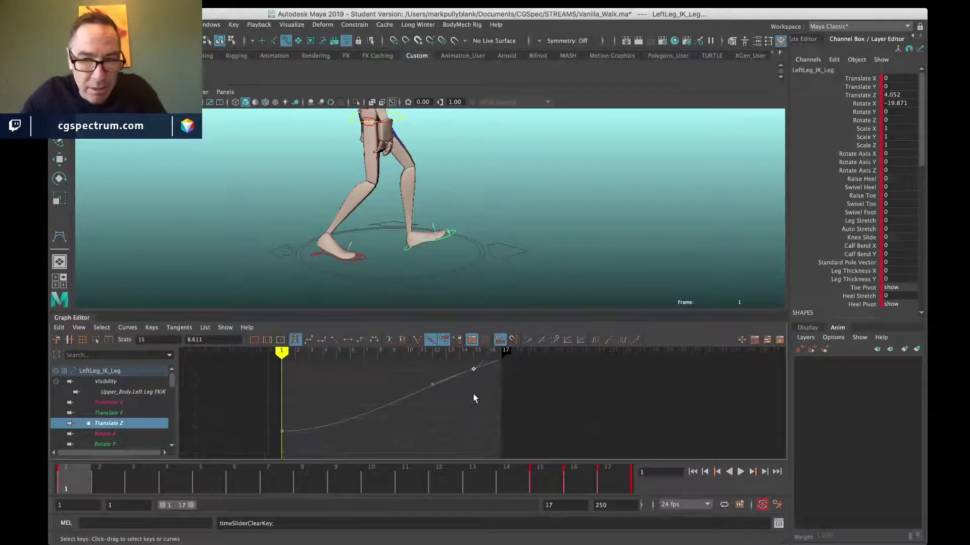
shift+middle_drag(472, 396, 466, 457)
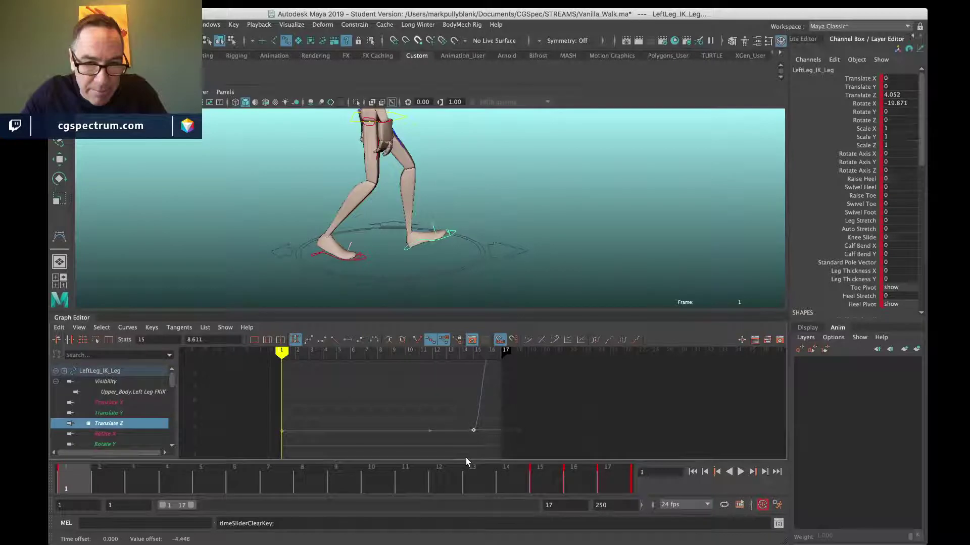
click(740, 472)
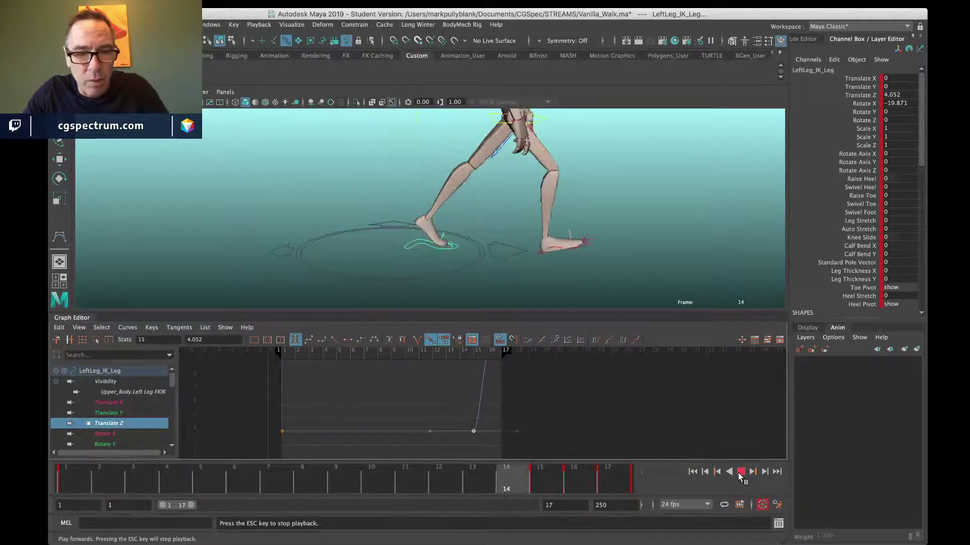
click(741, 471)
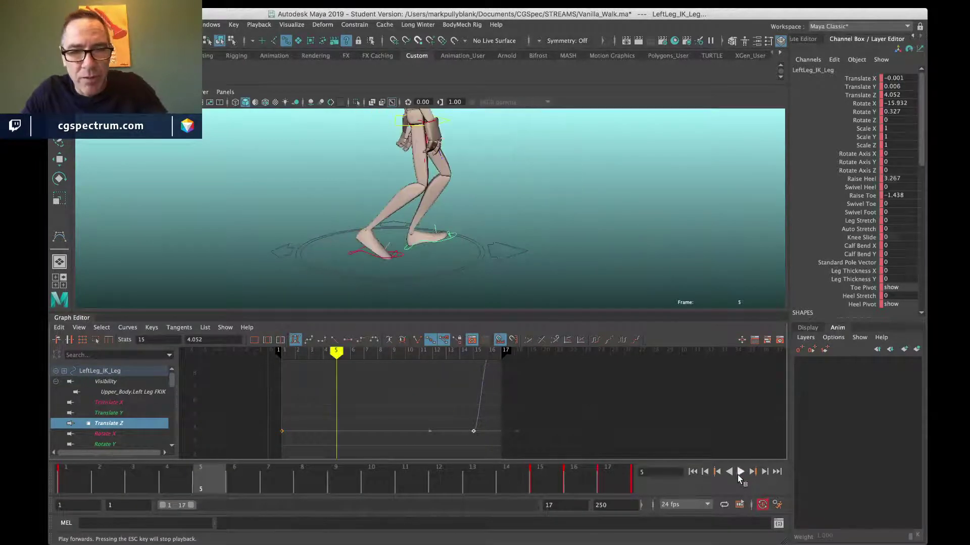
Step: Go to frame 15 and isolate the left foot's Raise Heel curve
click(544, 478)
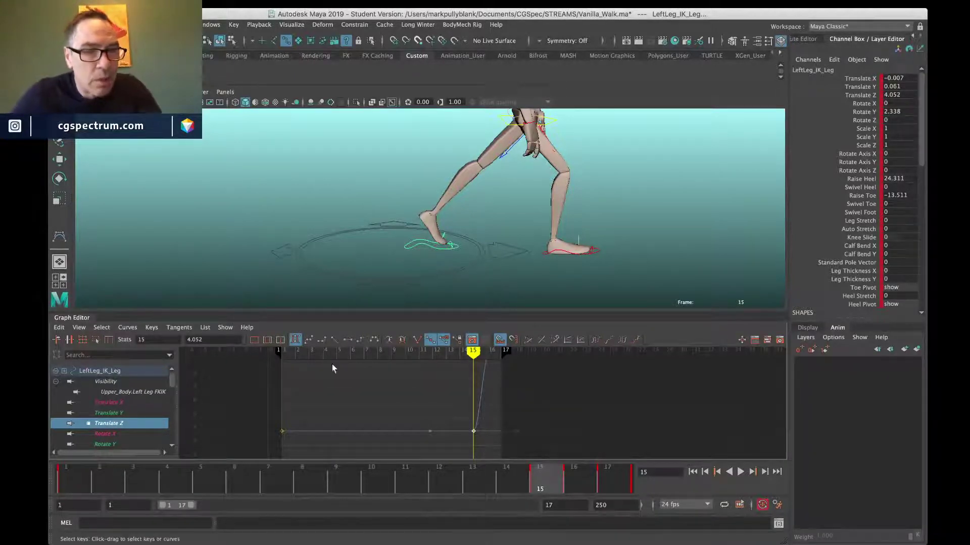
scroll(142, 426, down, 8)
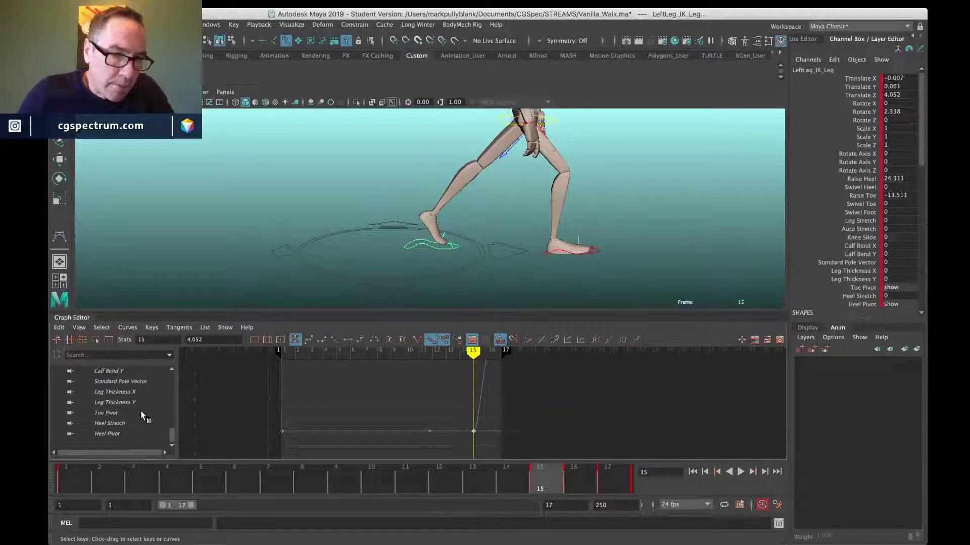
scroll(139, 407, up, 3)
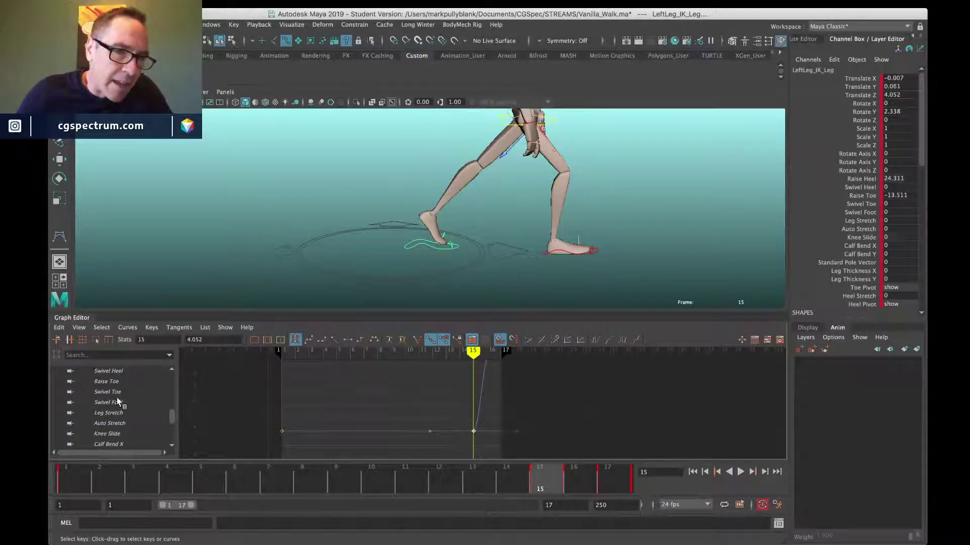
scroll(124, 409, up, 3)
click(126, 442)
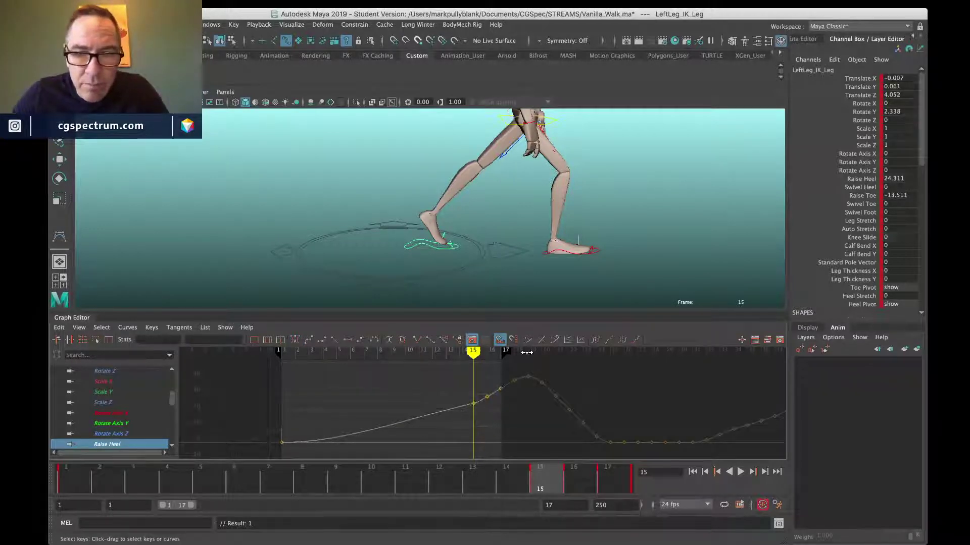
Step: Try raising the Raise Heel key on frame 15 to about 83, and undo it
drag(526, 353, 473, 362)
drag(458, 398, 479, 420)
shift+middle_drag(471, 412, 474, 334)
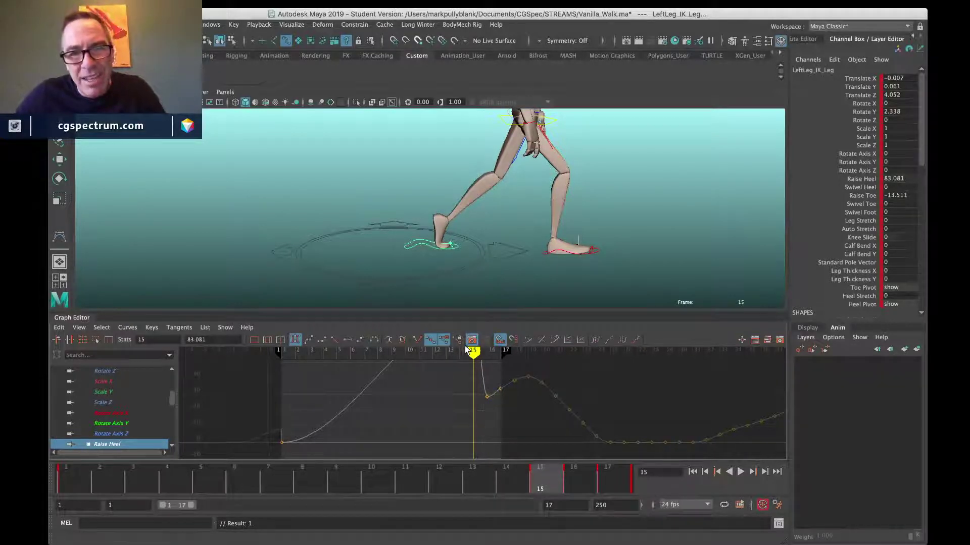
key(ctrl+z)
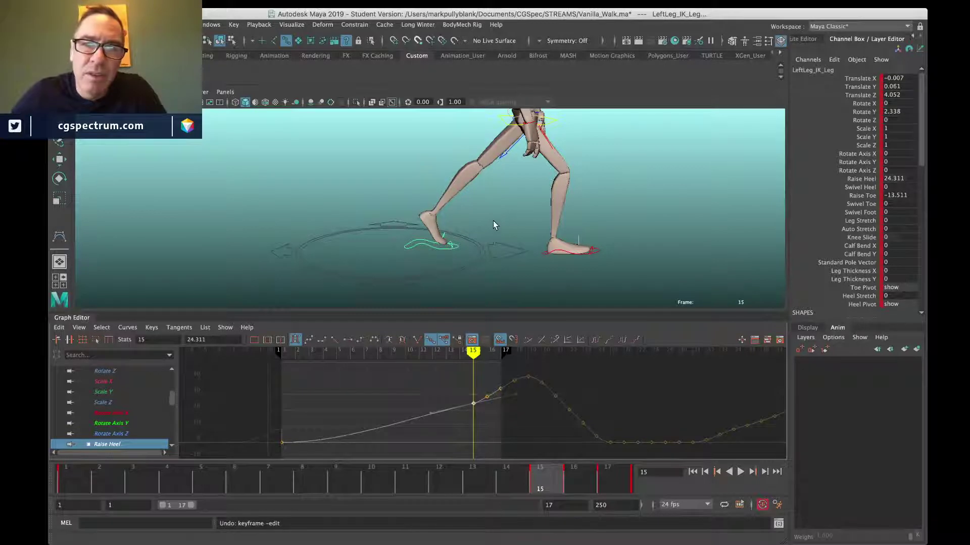
Step: Extend the playback range to frames 1–20 and select the Raise Heel curve's peak key on frame 19
alt+middle_drag(497, 213, 495, 222)
drag(518, 372, 475, 425)
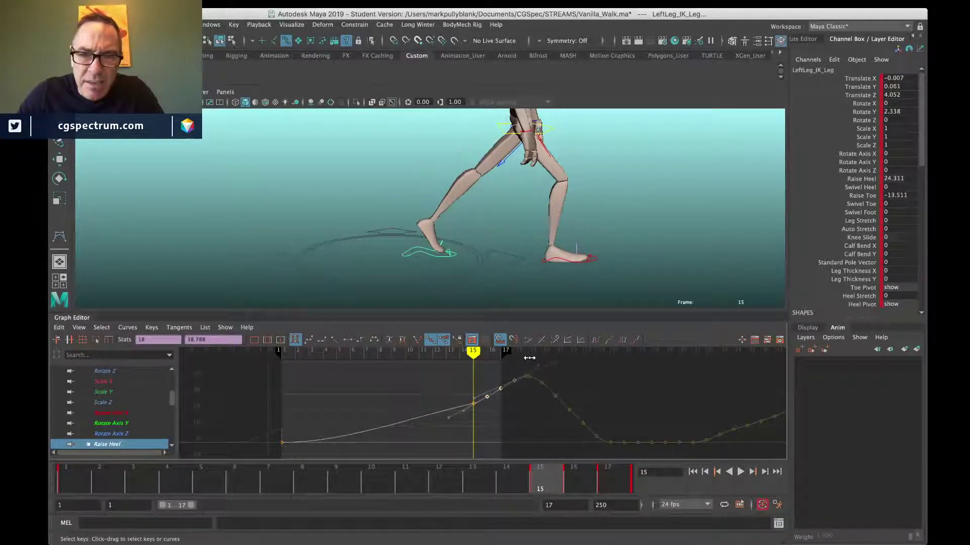
middle_drag(532, 374, 529, 378)
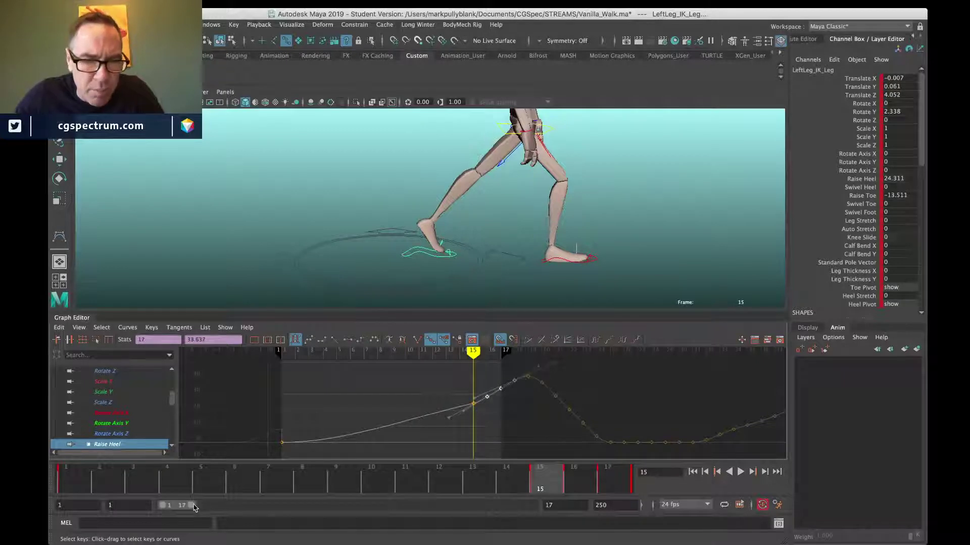
drag(190, 509, 197, 507)
click(527, 378)
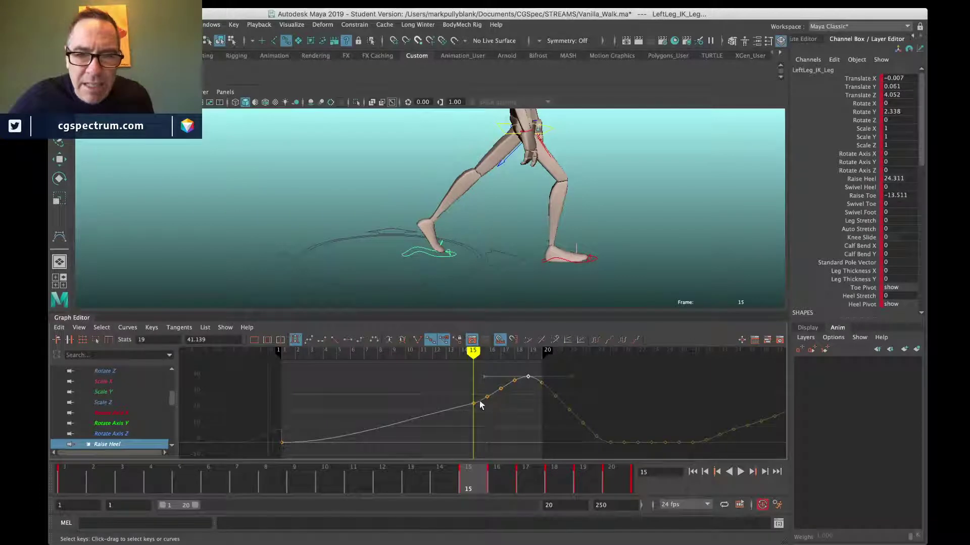
Step: Raise the Raise Heel key on frame 15 to about 58.9 and delete the curve's keys on frames 16 to 18
drag(456, 394, 480, 424)
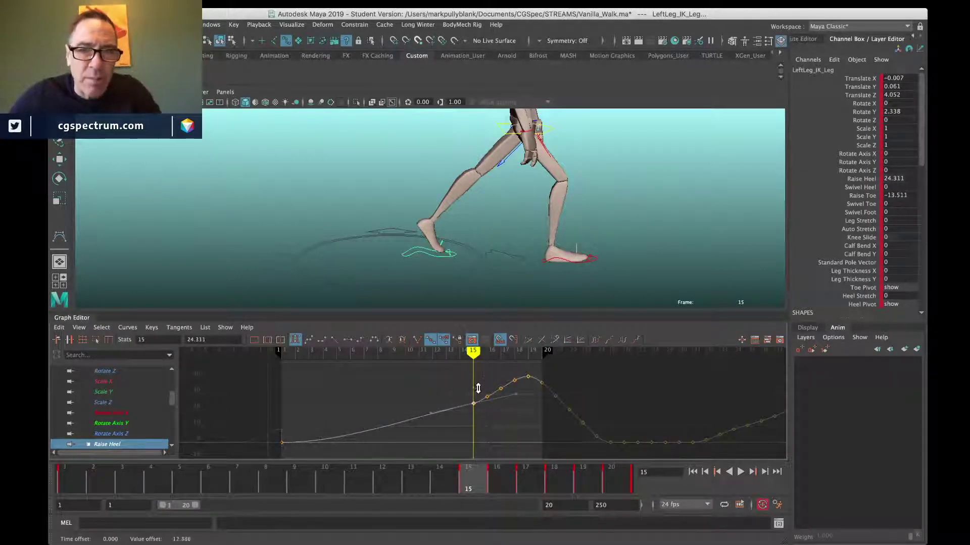
shift+middle_drag(488, 417, 487, 376)
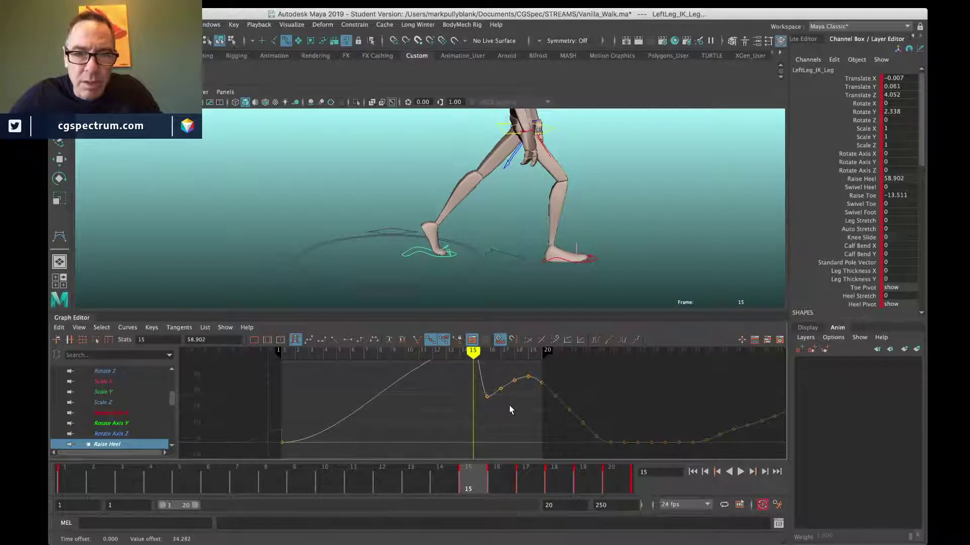
drag(525, 371, 488, 399)
key(Delete)
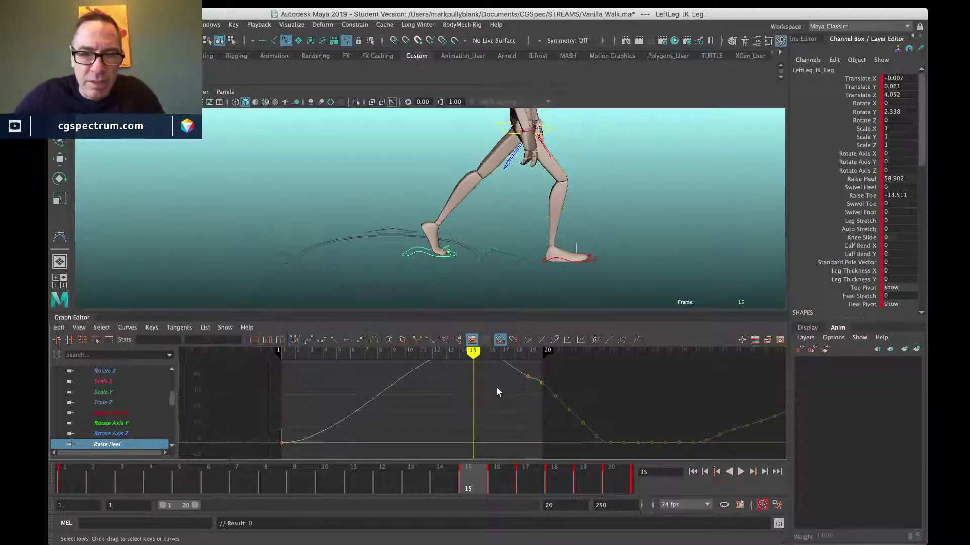
alt+middle_drag(475, 413, 473, 440)
drag(458, 472, 237, 485)
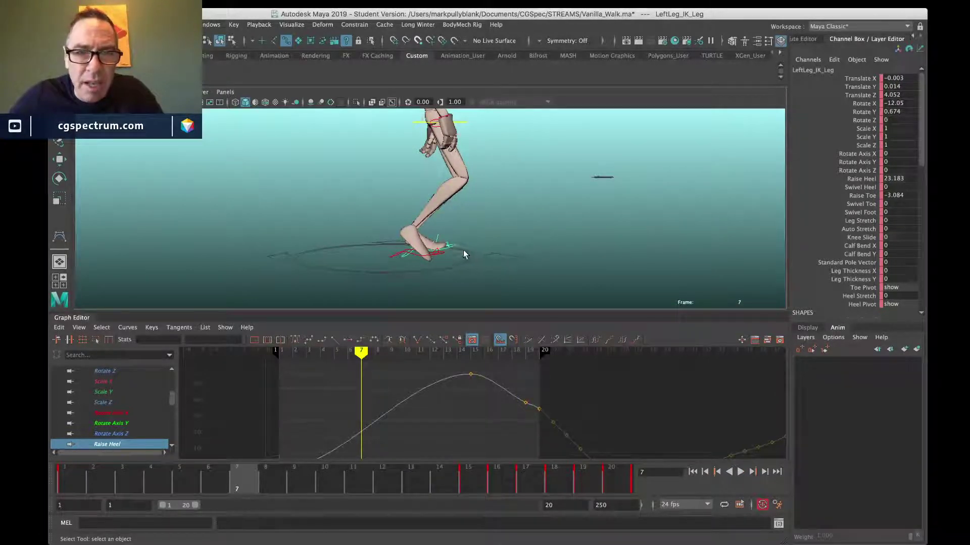
mouse_move(445, 246)
alt+mouse_down()
mouse_move(430, 248)
mouse_move(433, 261)
alt+mouse_up()
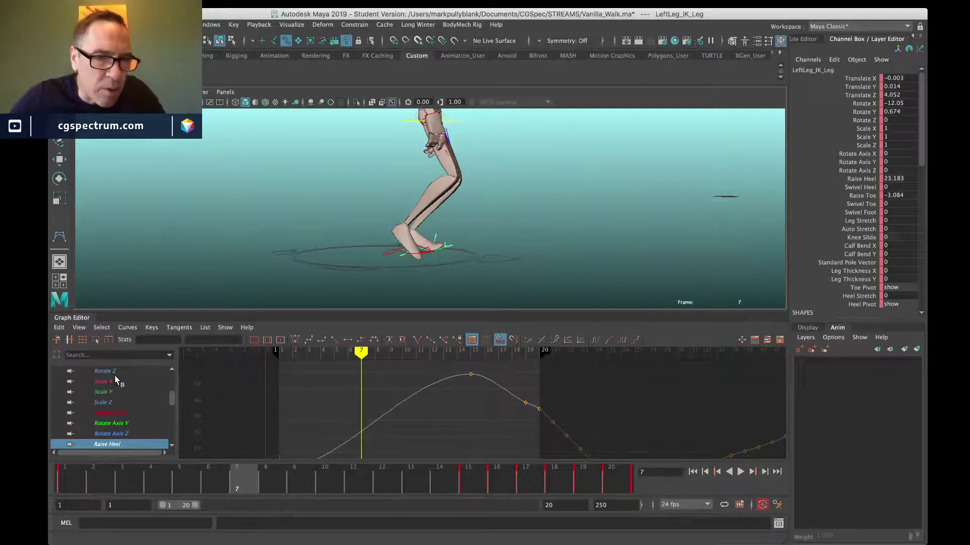
Step: Flatten the left foot on frame 3 by setting Rotate X to 0, and scrub through to frame 15
scroll(116, 404, up, 3)
click(116, 434)
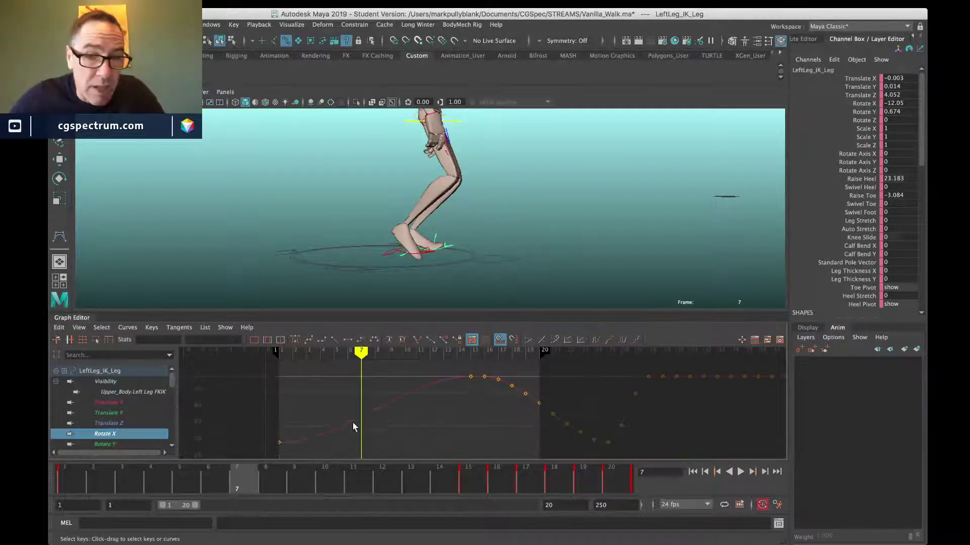
click(472, 476)
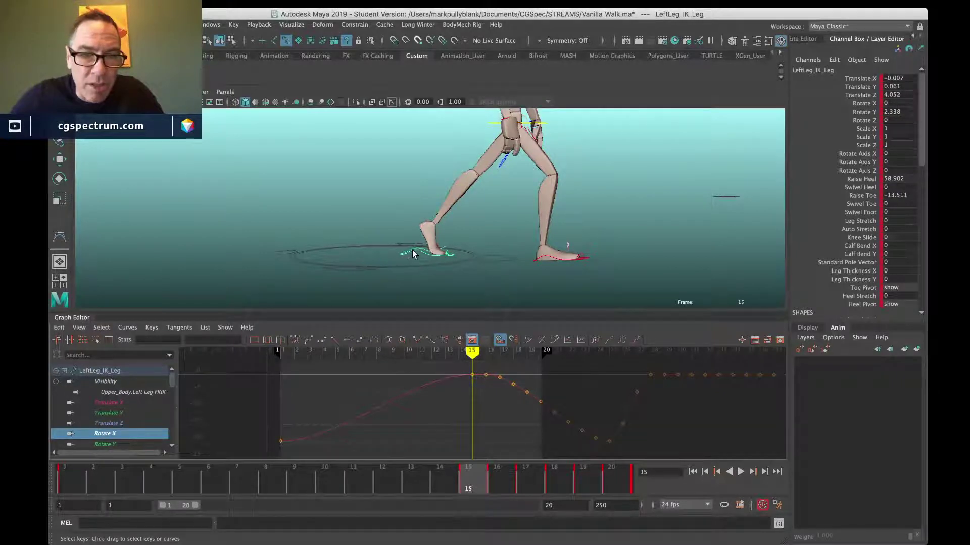
click(66, 484)
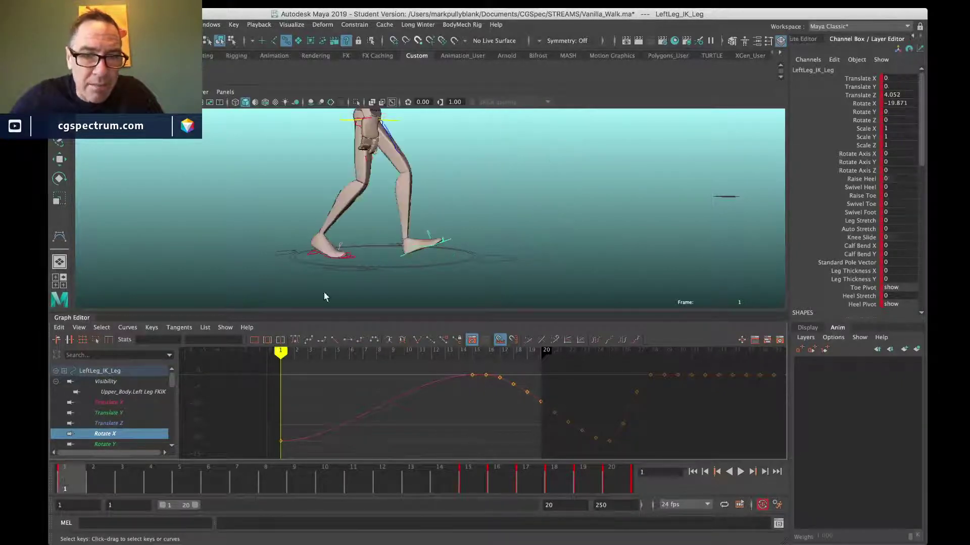
key(alt+period)
key(alt+period)
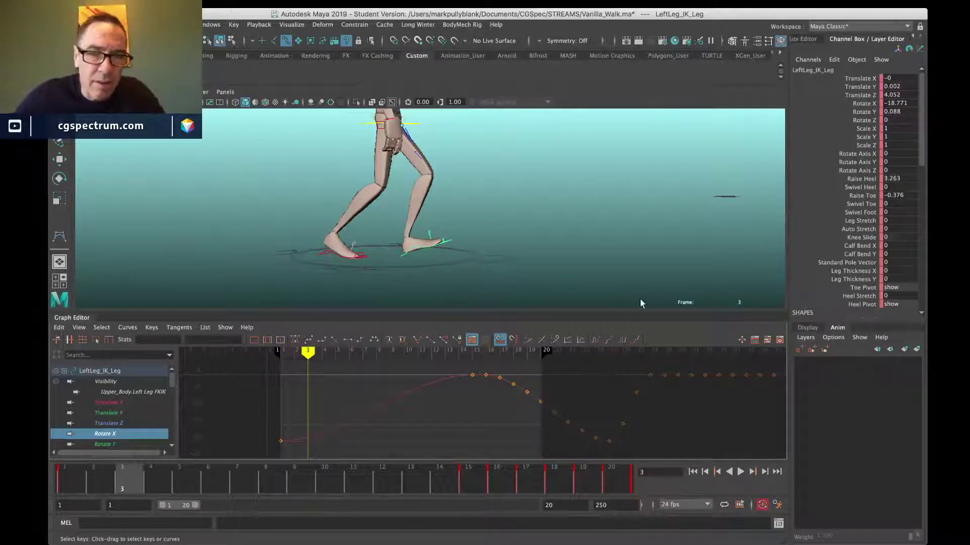
double_click(903, 103)
text(0)
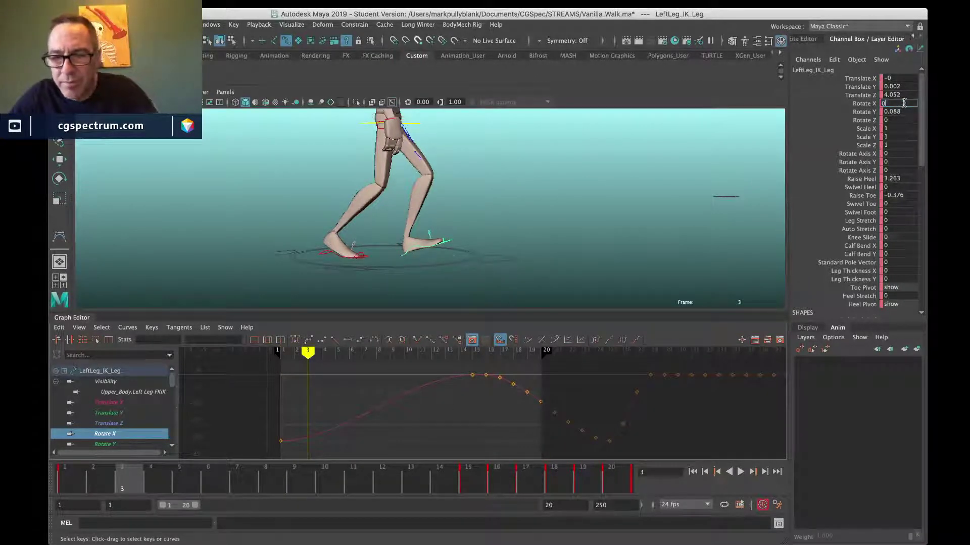
key(Return)
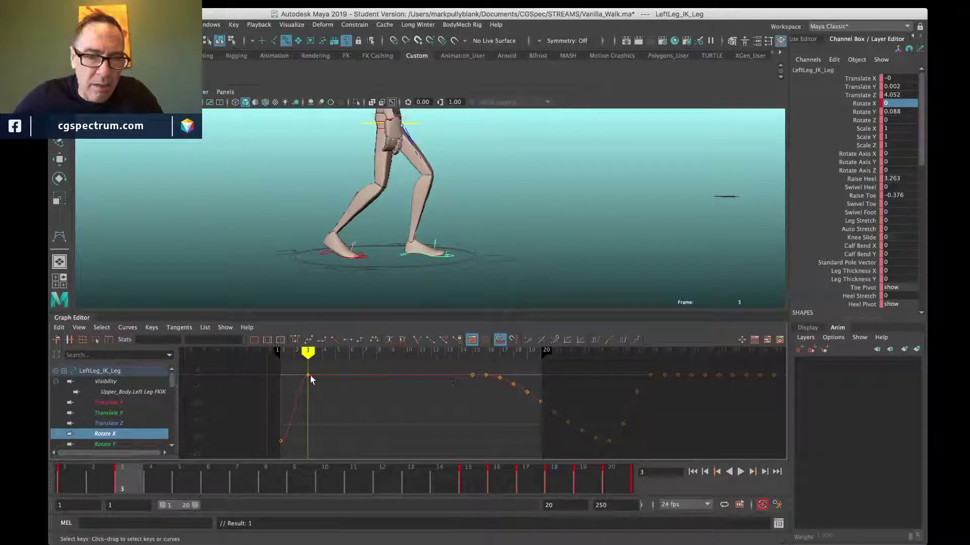
drag(69, 479, 440, 505)
drag(267, 505, 462, 510)
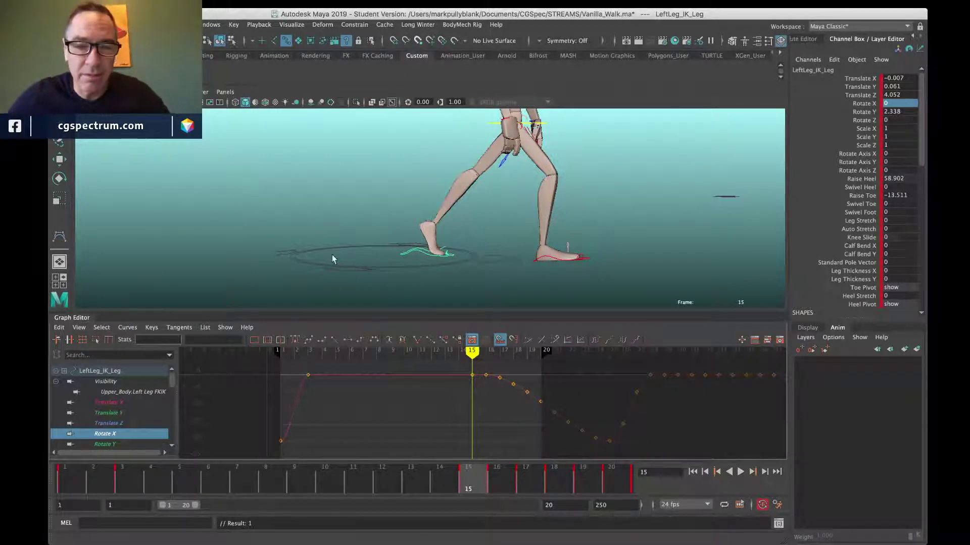
Step: Isolate the left foot's Translate Z curve and insert a key on it at frame 13
alt+middle_drag(495, 188, 493, 223)
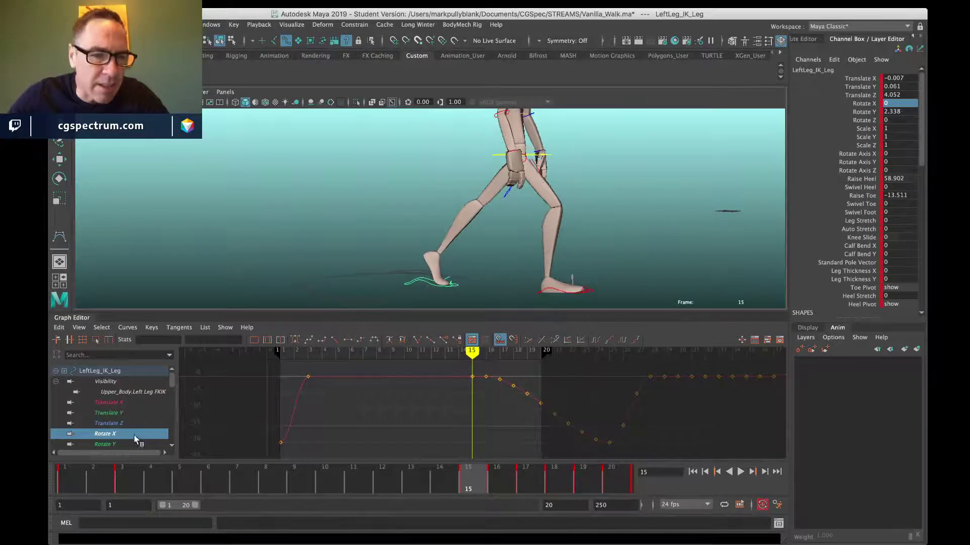
click(116, 423)
key(f)
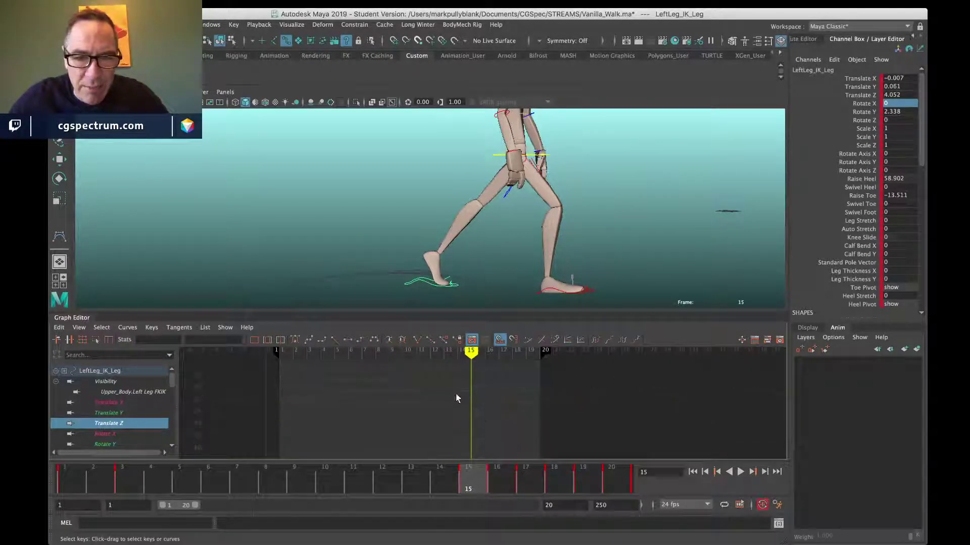
alt+right_drag(456, 396, 471, 444)
alt+middle_drag(471, 444, 478, 398)
drag(459, 476, 396, 487)
click(488, 411)
drag(418, 493, 418, 492)
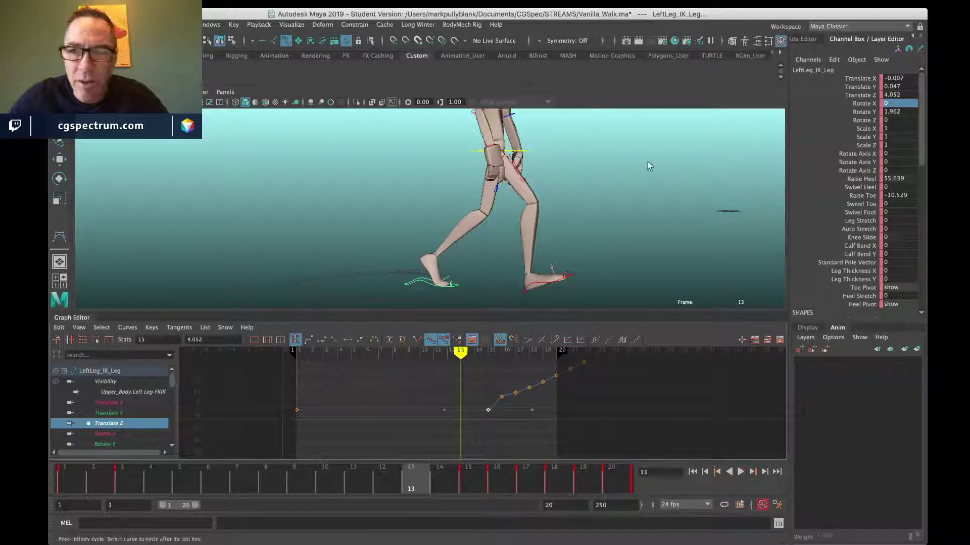
click(70, 341)
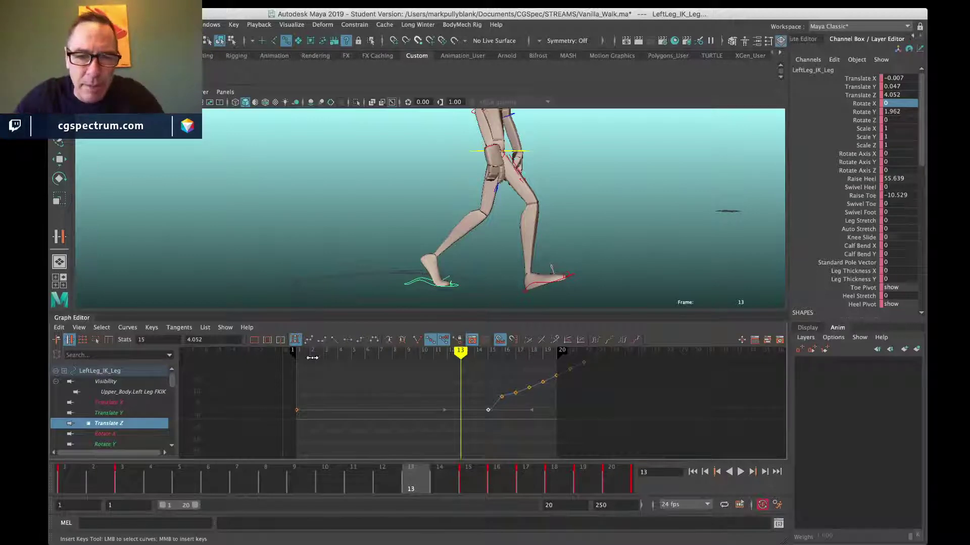
drag(338, 385, 394, 456)
middle_click(461, 410)
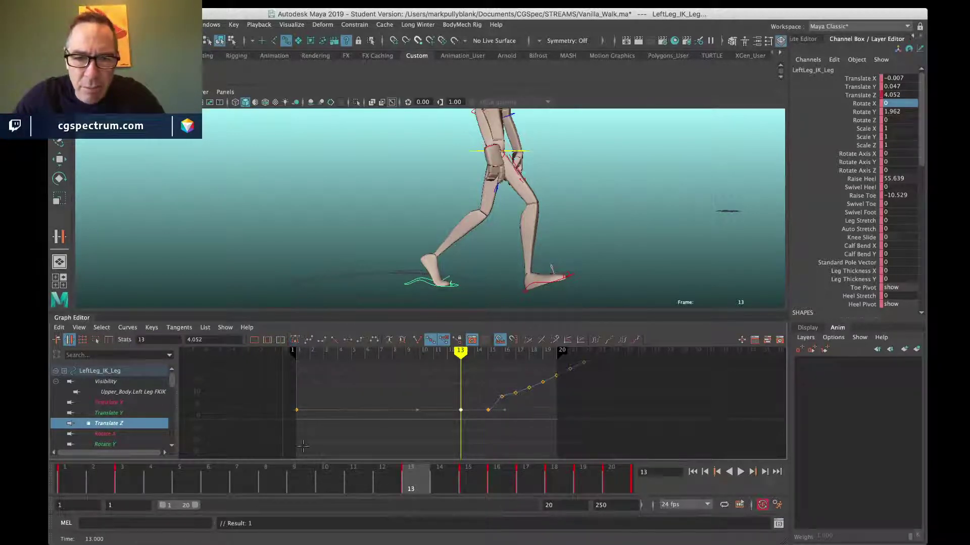
Step: Raise the Translate Z key on frame 15 to about 5.24 and scrub the foot's lift-off up to frame 15
alt+shift+right_drag(458, 445, 455, 386)
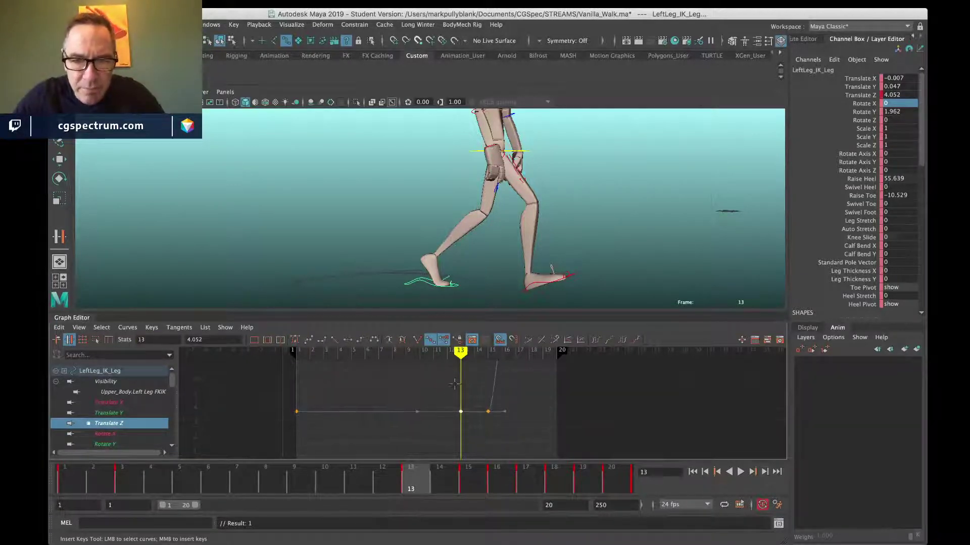
alt+middle_drag(458, 413, 453, 408)
drag(438, 392, 506, 438)
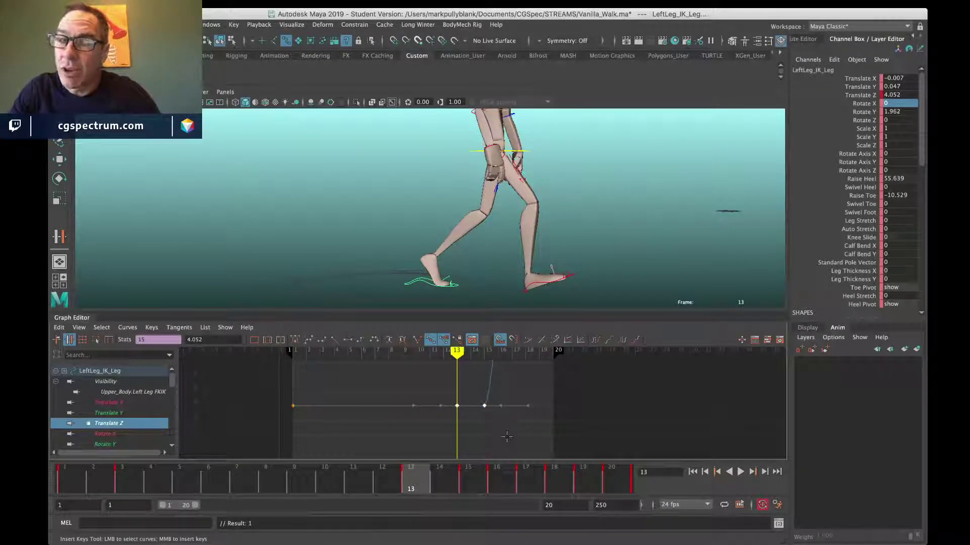
key(w)
middle_drag(495, 407, 493, 402)
drag(425, 486, 470, 488)
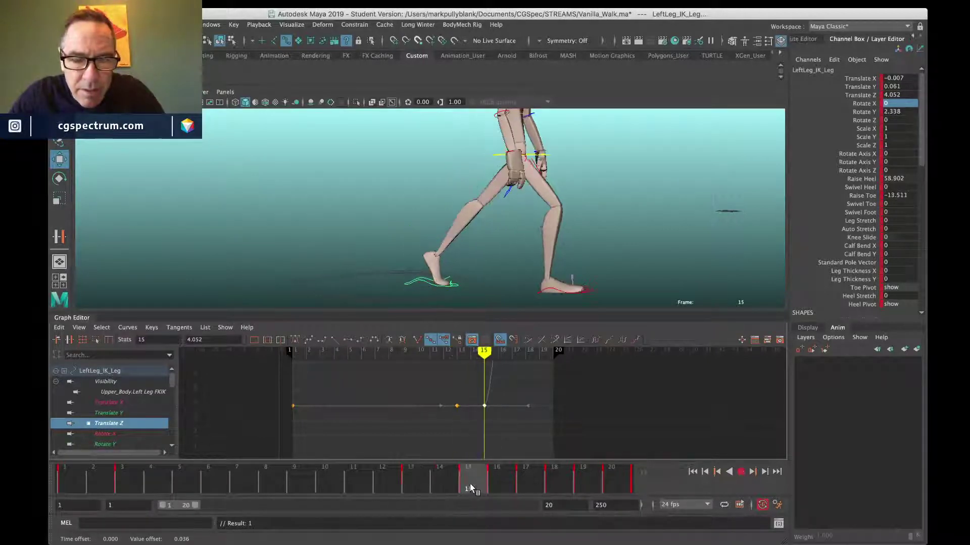
drag(510, 440, 510, 439)
middle_drag(511, 415, 514, 398)
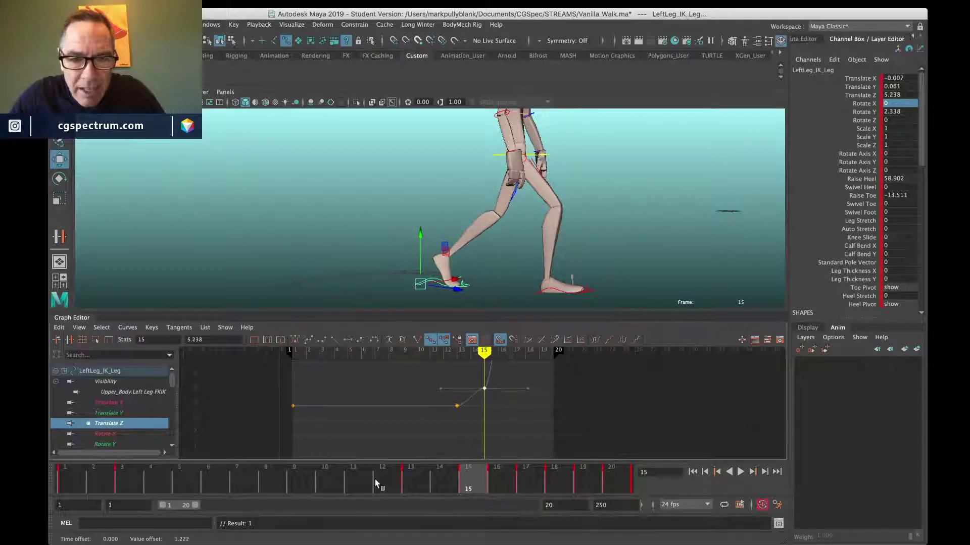
drag(374, 481, 478, 486)
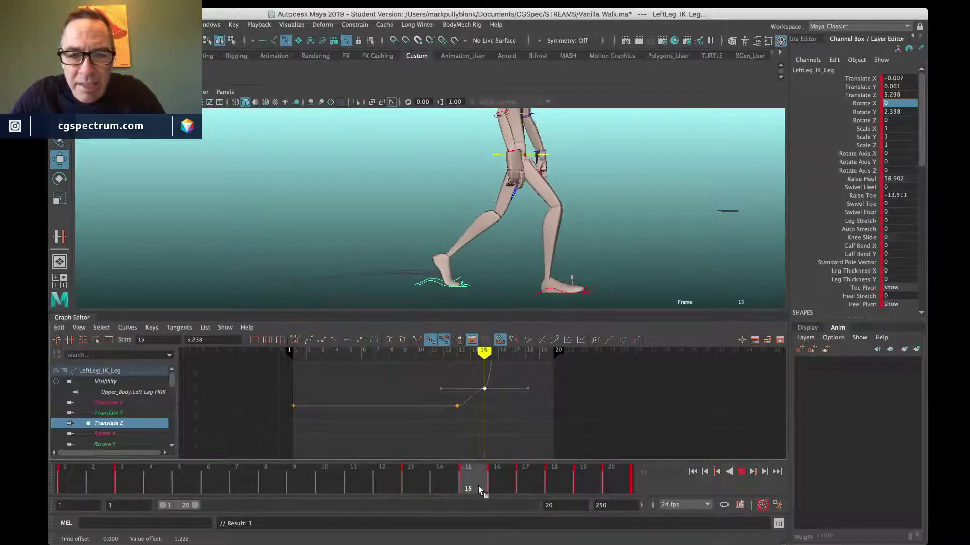
Step: Try an auto tangent on the left foot's Translate Z key at frame 15, and undo both the tangent and the key's last raise
click(294, 339)
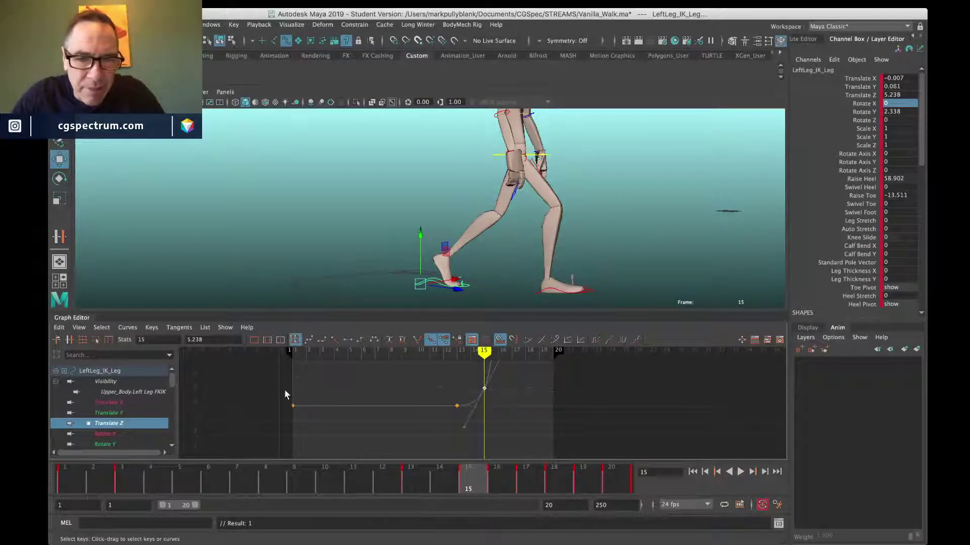
drag(407, 481, 472, 482)
key(ctrl+z)
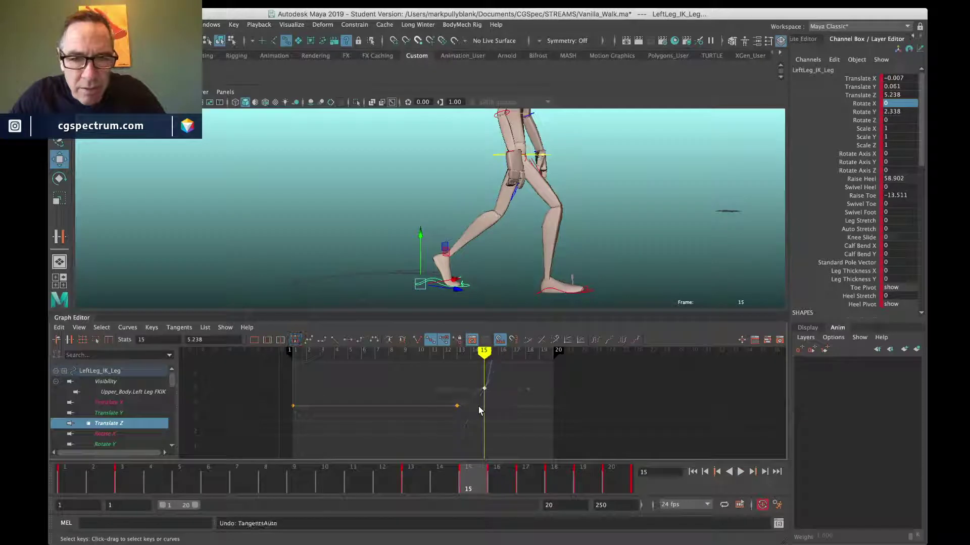
key(ctrl+z)
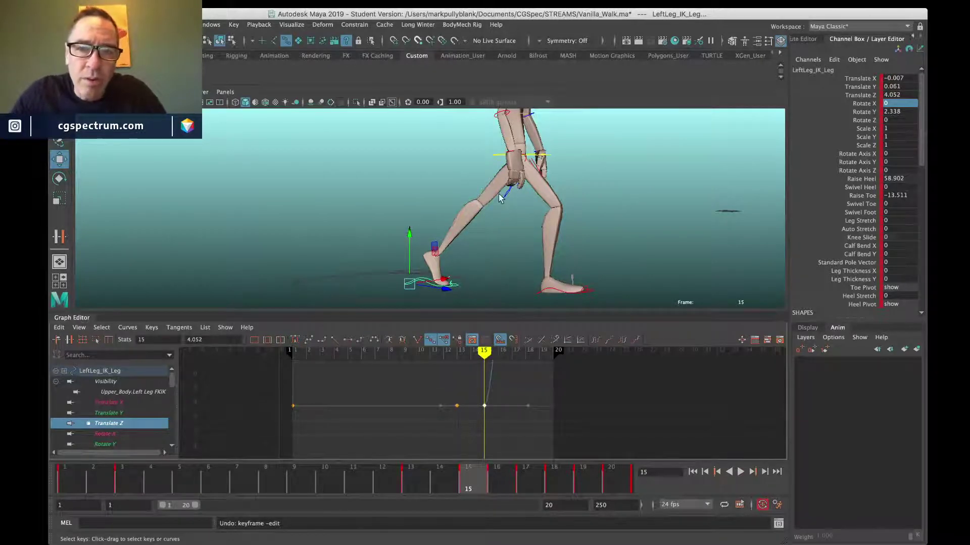
Step: Isolate the upper body's Translate Y curve and try lowering the body to about -13.14 on frame 15
click(494, 157)
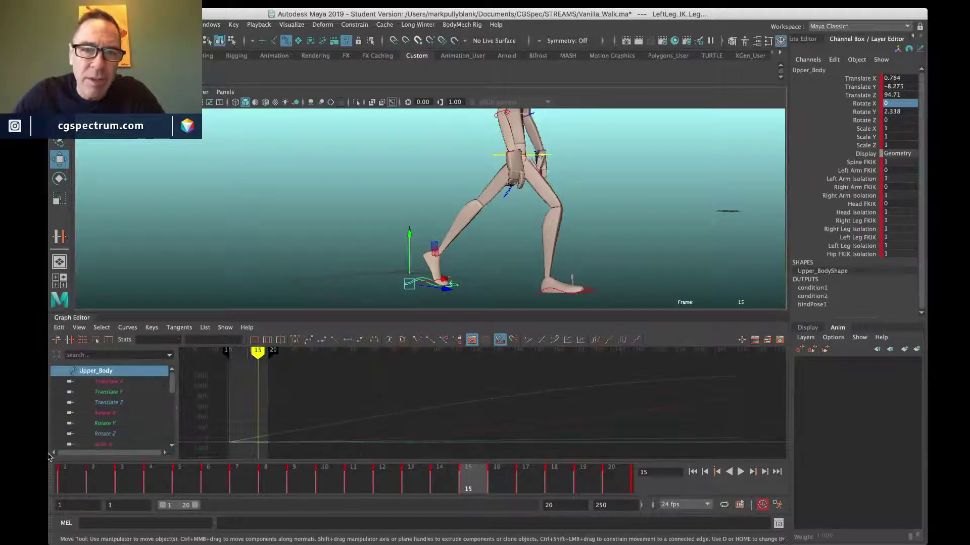
click(102, 392)
alt+right_drag(430, 419, 339, 411)
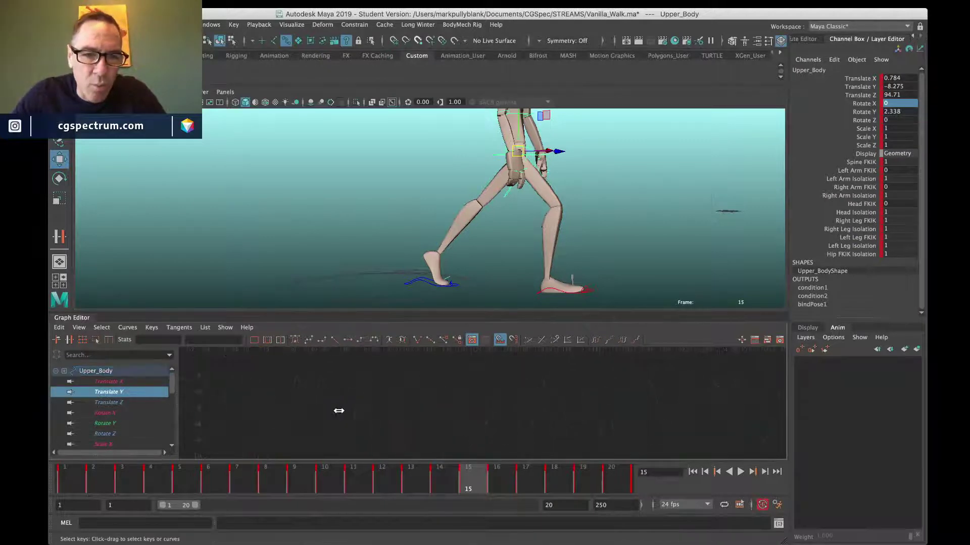
key(f)
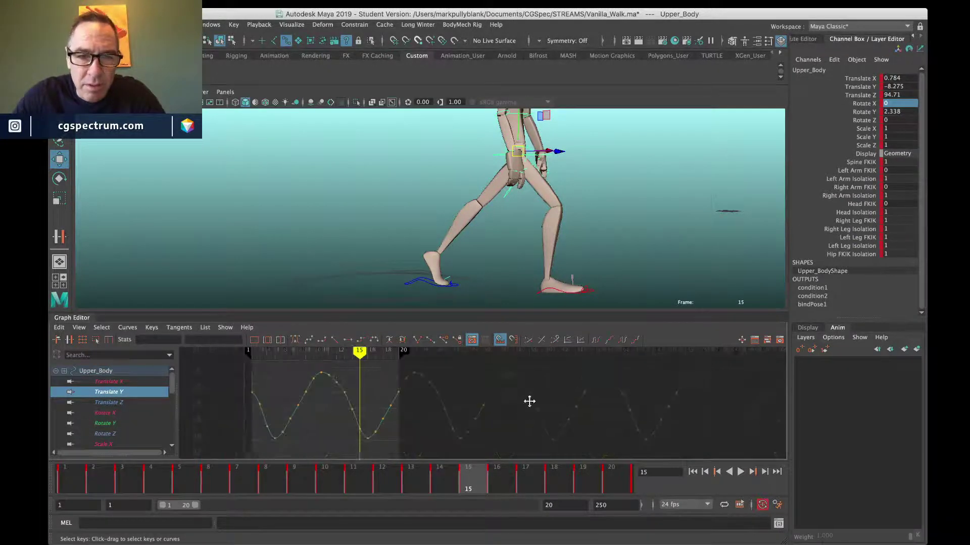
drag(520, 117, 519, 124)
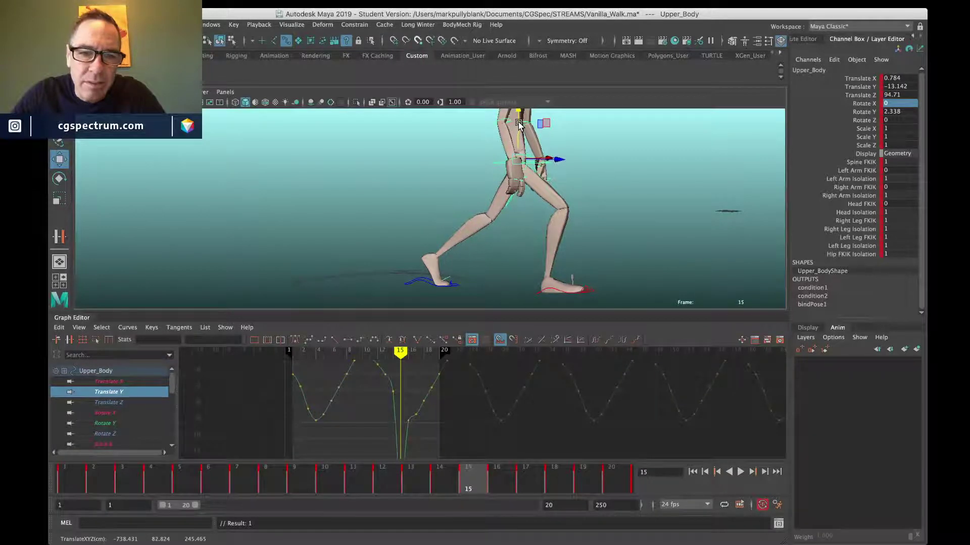
key(ctrl+z)
Step: Examine the upper body's Translate Z curve for steady forward travel and play back the walk
click(106, 403)
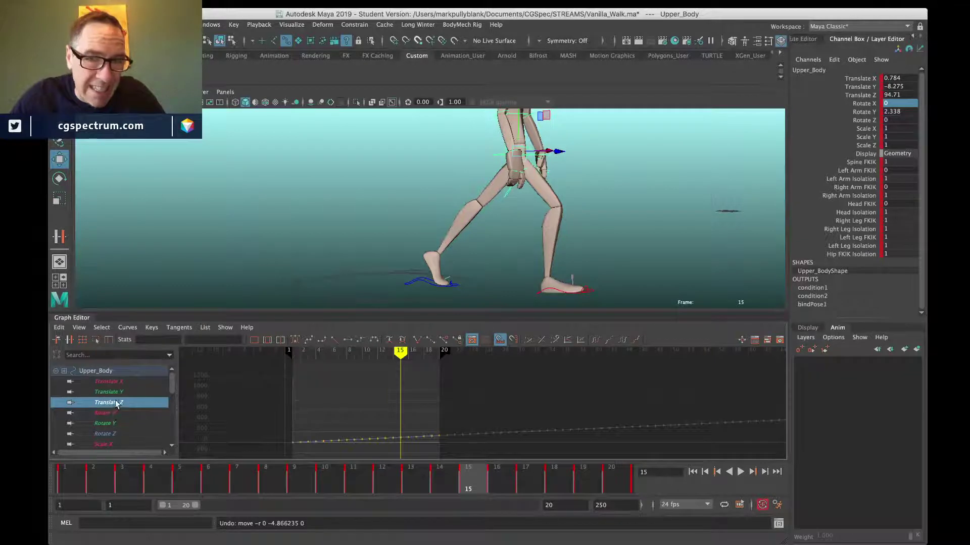
alt+middle_drag(459, 432, 475, 405)
alt+shift+right_drag(475, 405, 480, 321)
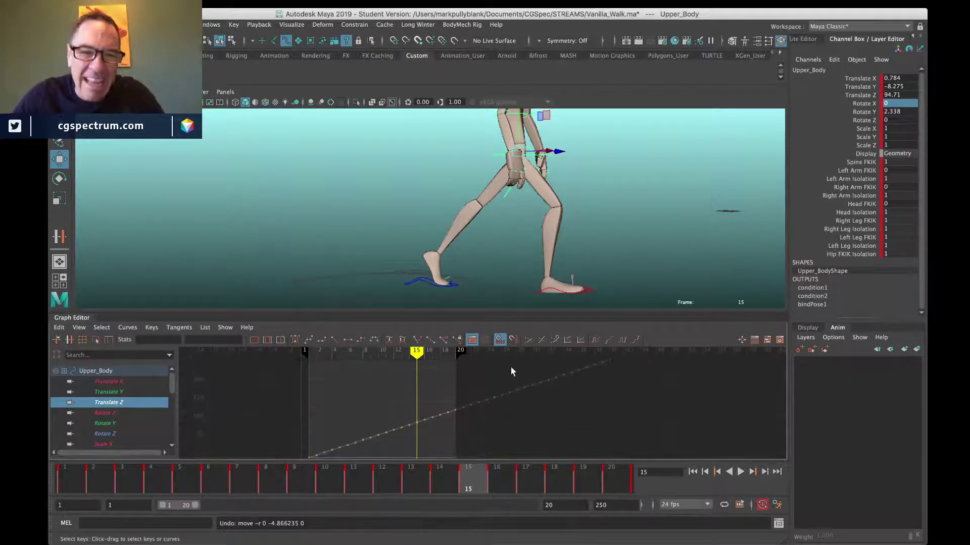
scroll(573, 231, down, 5)
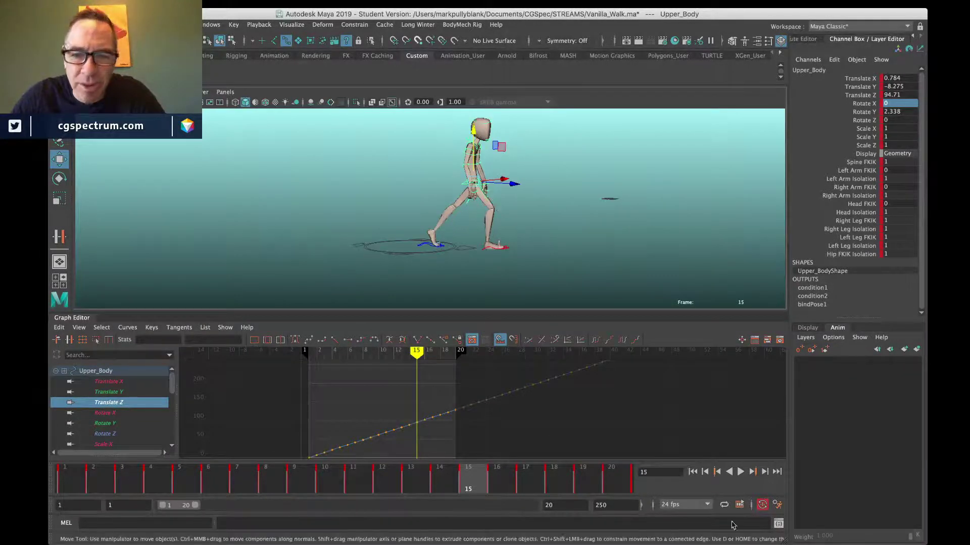
click(740, 473)
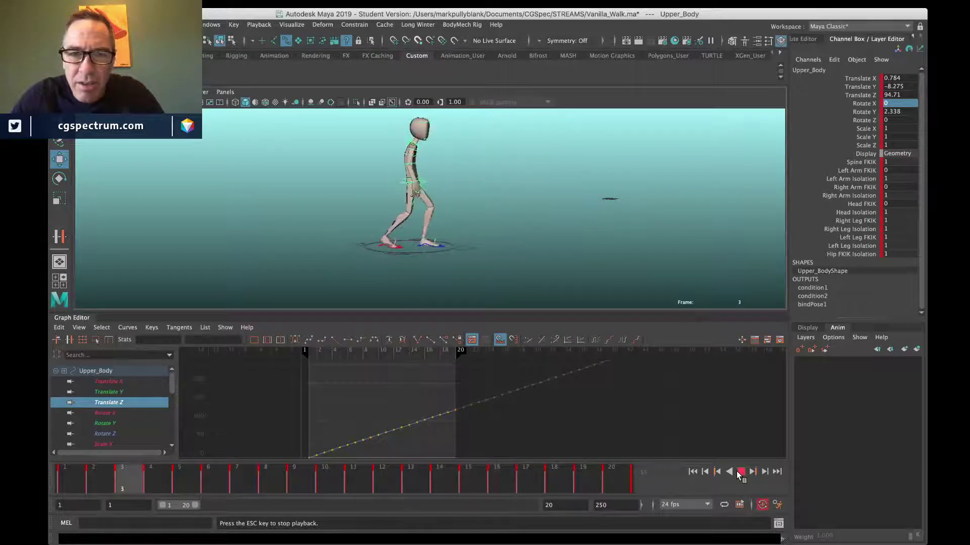
click(740, 473)
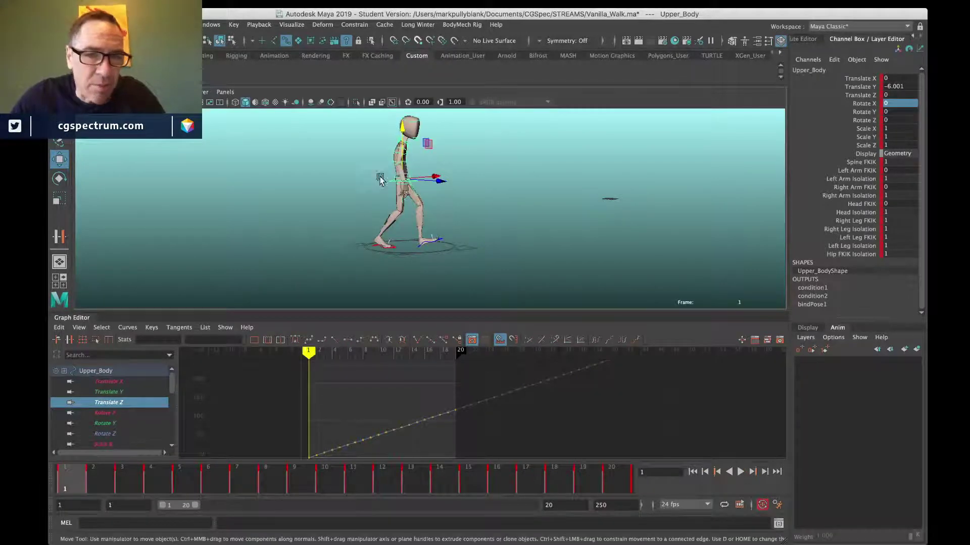
Step: Raise the left foot's Translate Z keys on frames 1, 13 and 15 together to about 5.66, and scrub through the walk
scroll(462, 231, up, 4)
click(448, 253)
click(448, 253)
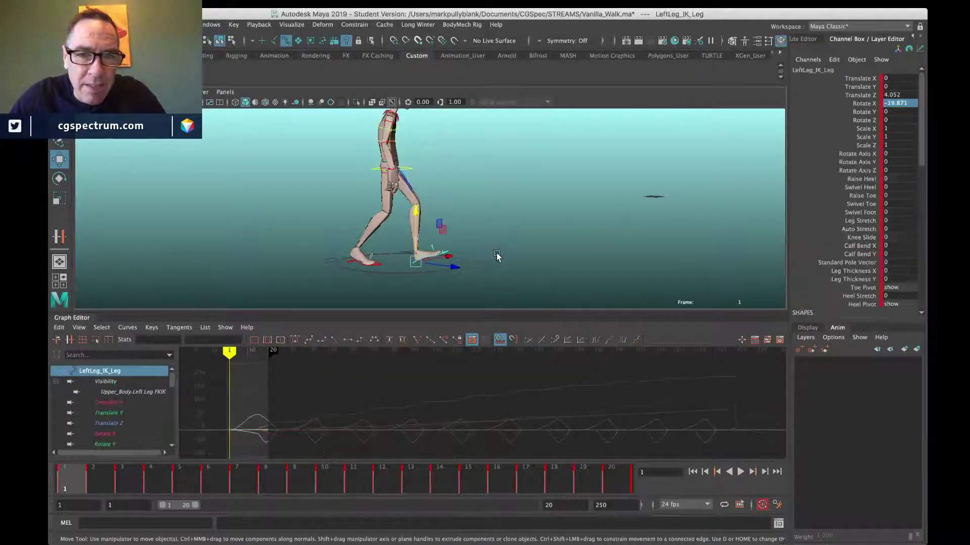
click(109, 424)
key(f)
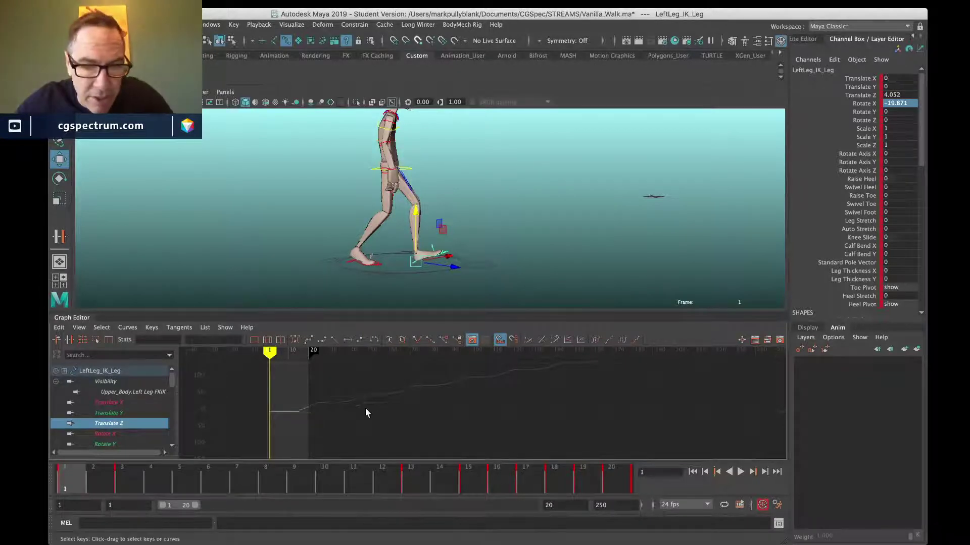
drag(268, 411, 303, 422)
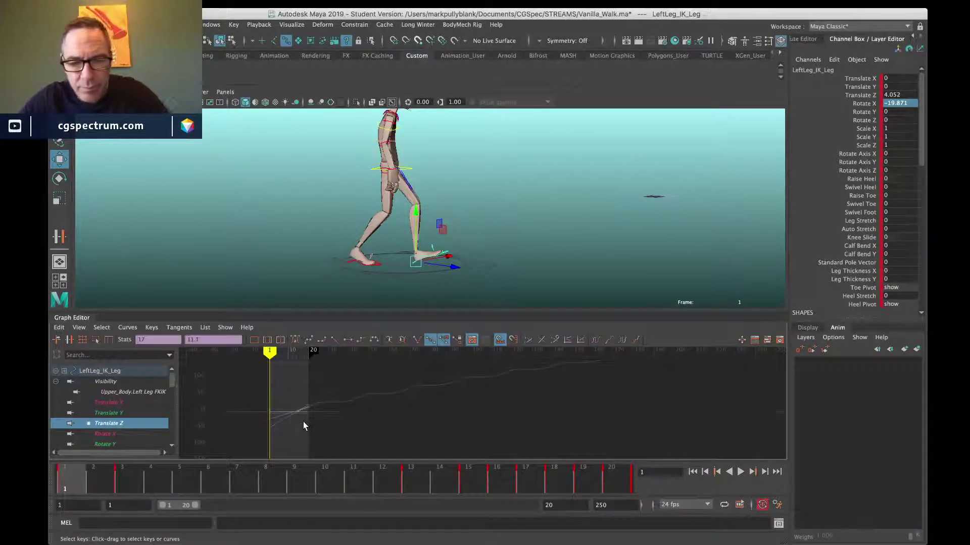
key(a)
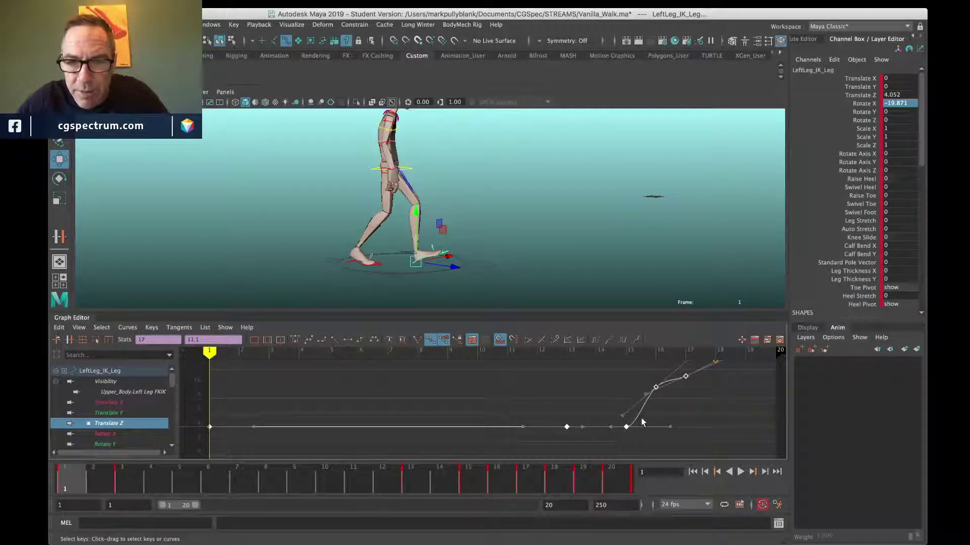
drag(197, 408, 651, 454)
shift+middle_drag(530, 402, 532, 394)
drag(132, 472, 638, 465)
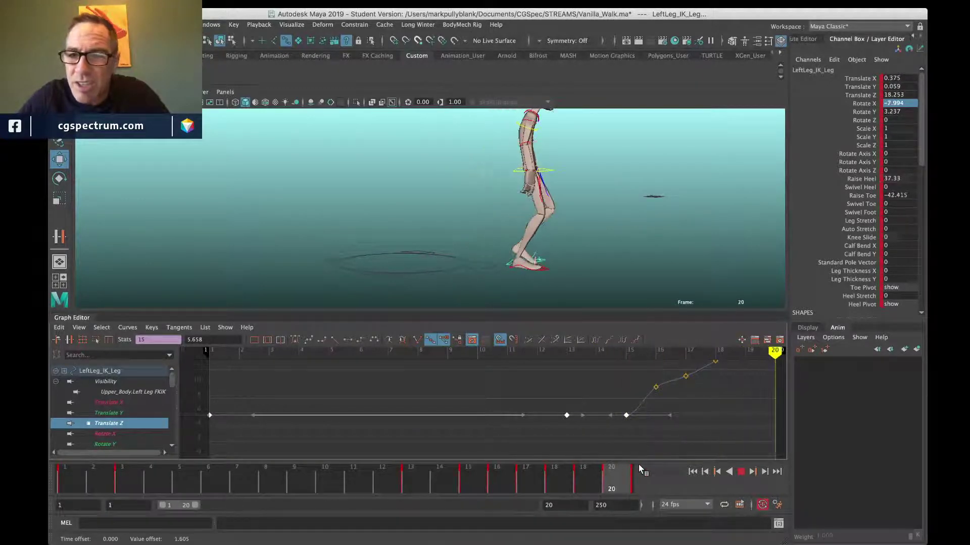
drag(579, 457, 498, 453)
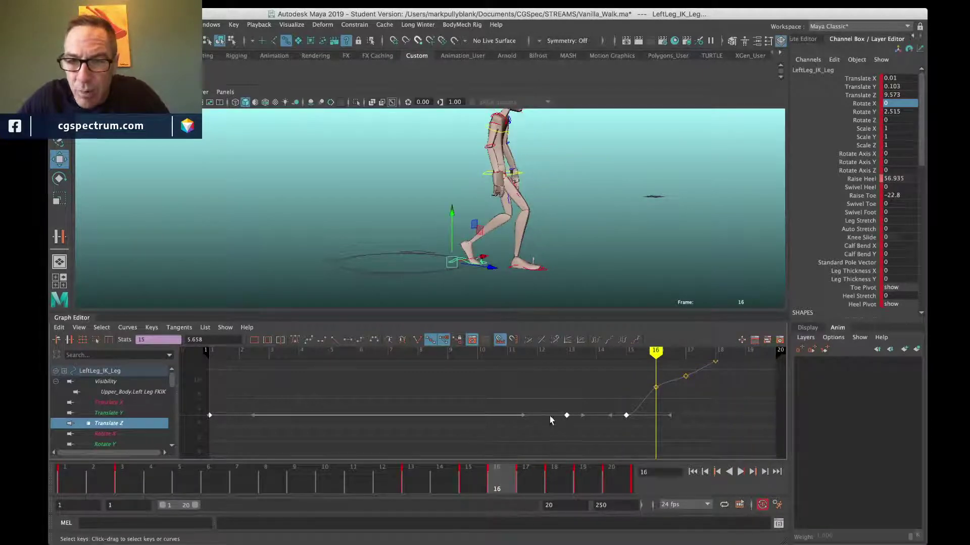
Step: Delete the left foot's Translate Z key on frame 16 and scrub through the foot's swing
alt+middle_drag(552, 418, 309, 429)
alt+shift+right_drag(310, 429, 441, 414)
alt+middle_drag(442, 414, 432, 419)
drag(383, 406, 396, 420)
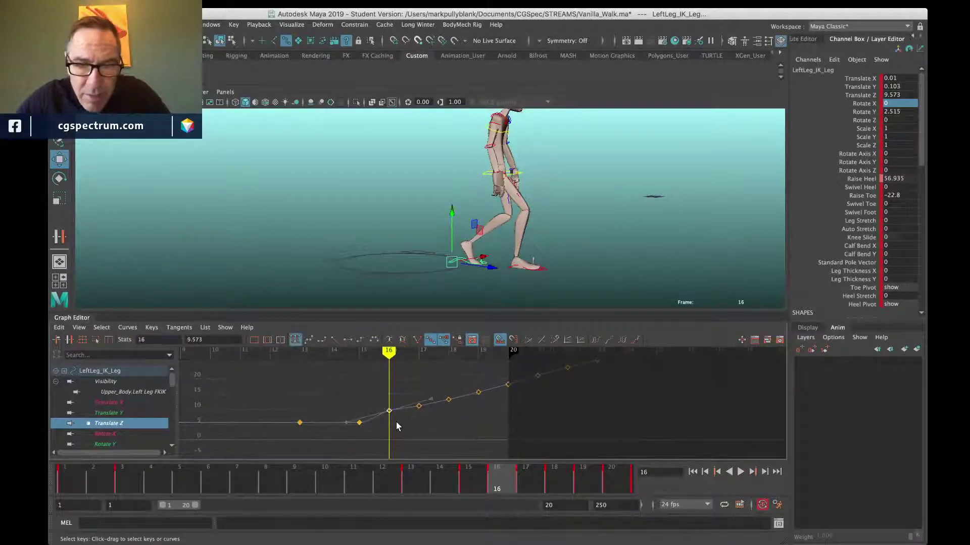
key(Delete)
drag(364, 480, 583, 497)
alt+middle_drag(480, 408, 348, 433)
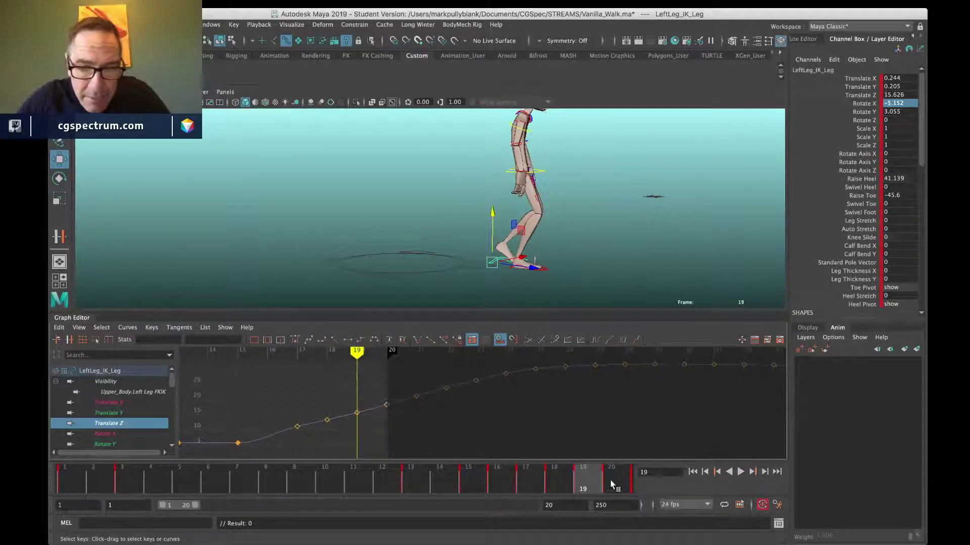
Step: Extend the playback range to frame 55 and delete the left foot's Translate Z keys on frames 17 to 25
drag(197, 507, 323, 484)
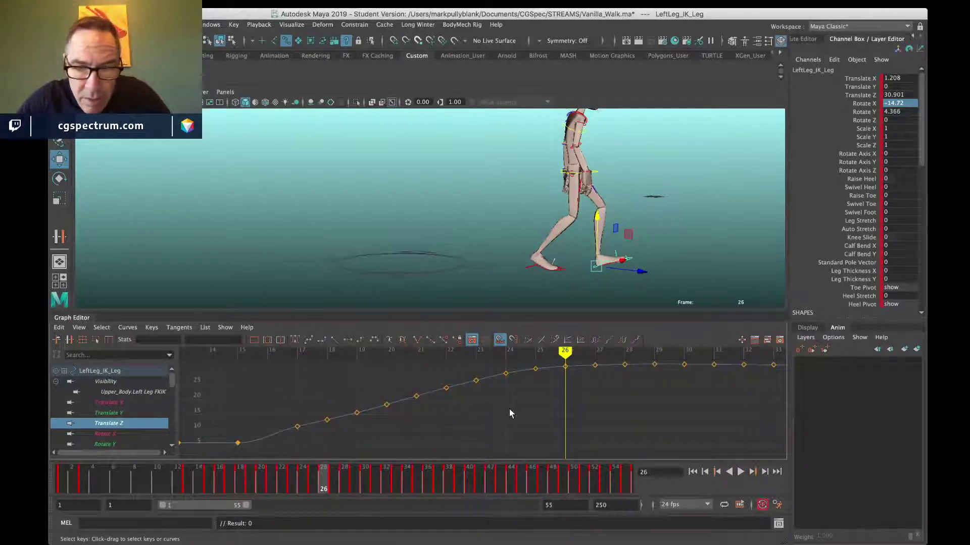
drag(474, 402, 286, 455)
key(Delete)
drag(176, 479, 239, 487)
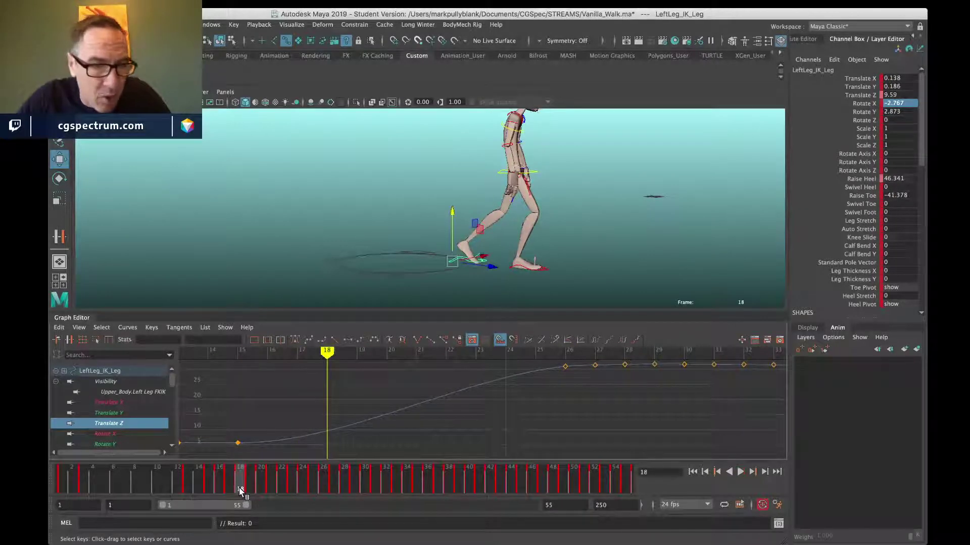
Step: Isolate the left foot's Raise Heel curve and review the foot's lift-off up close, stopping on frame 15
scroll(132, 427, down, 10)
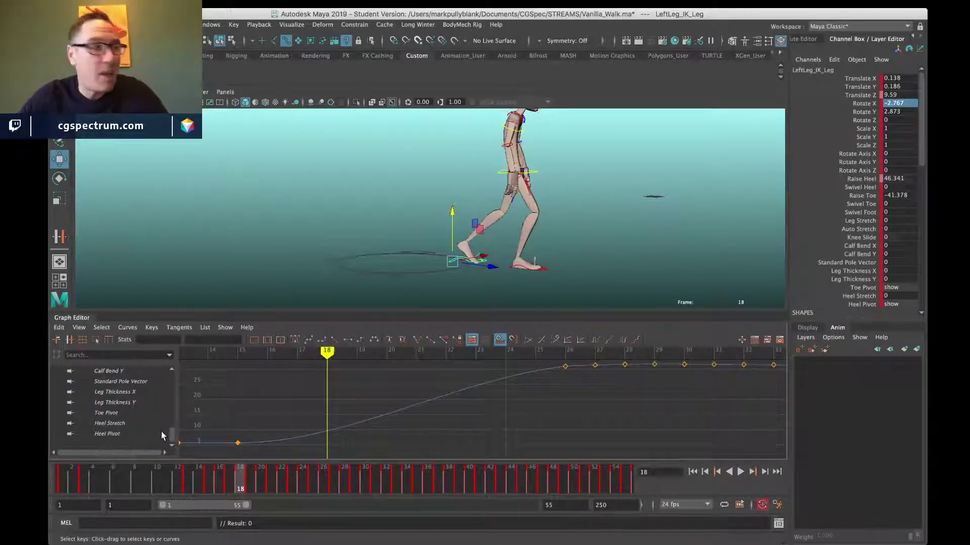
scroll(129, 418, up, 5)
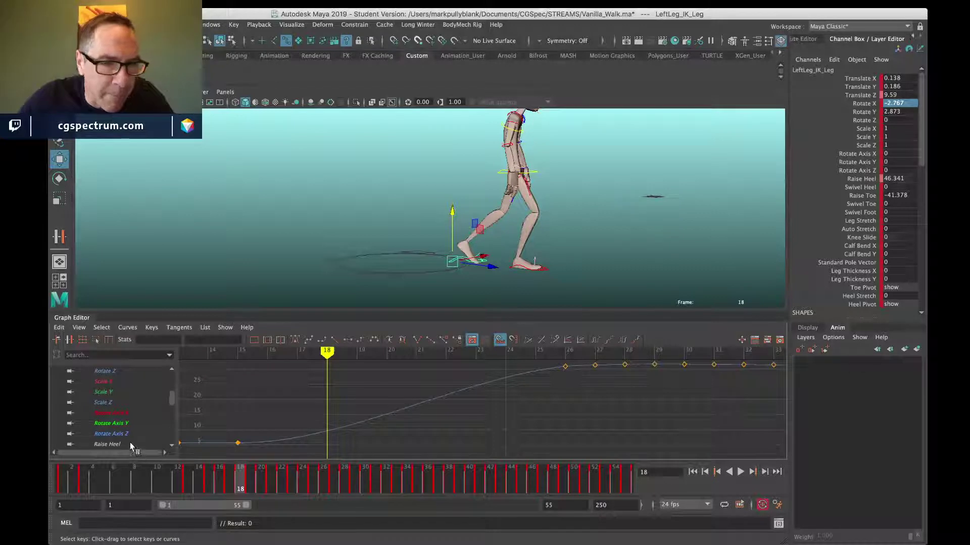
click(130, 443)
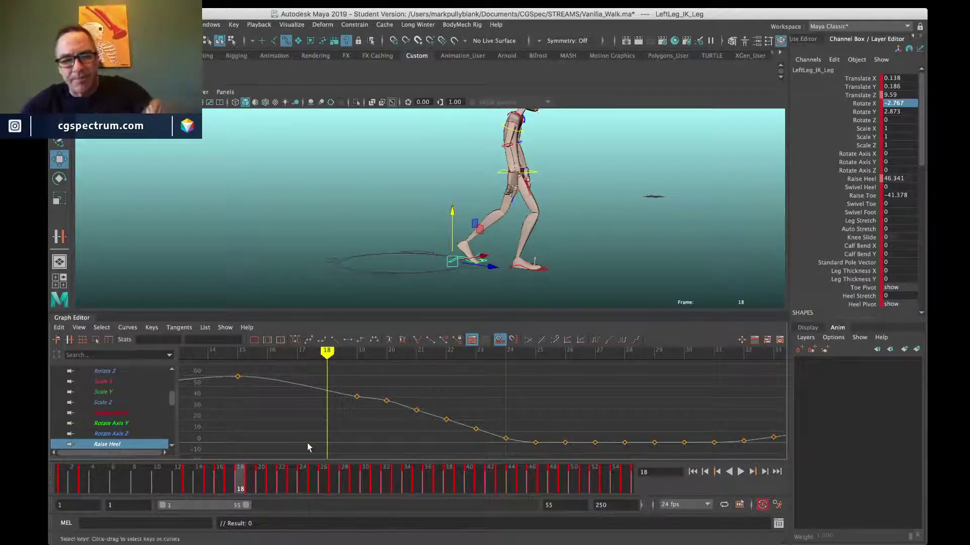
drag(210, 486, 246, 473)
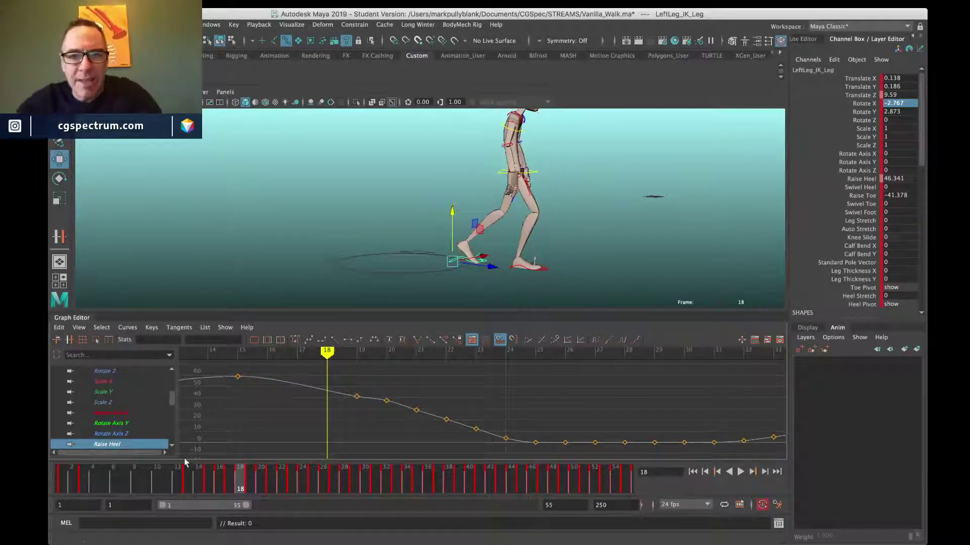
alt+right_drag(368, 281, 396, 368)
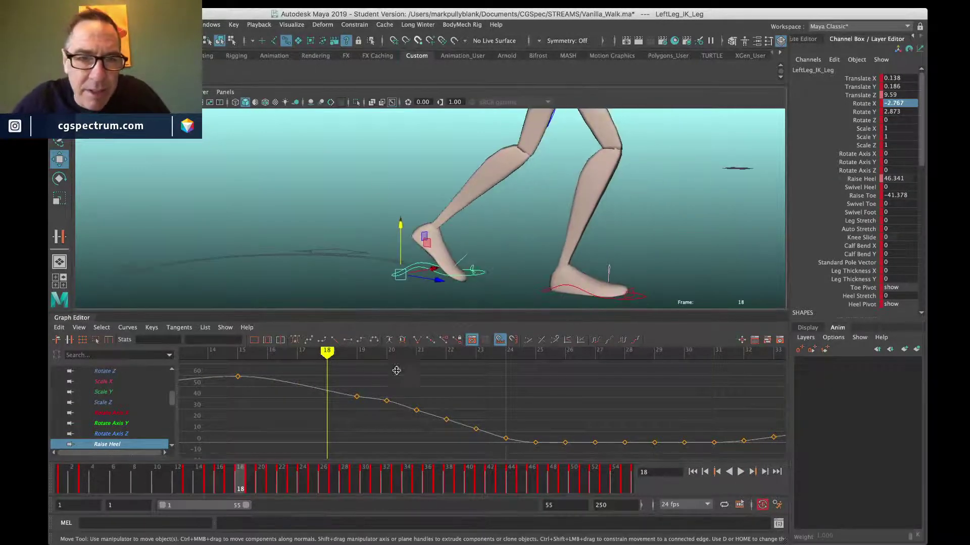
key(alt+v)
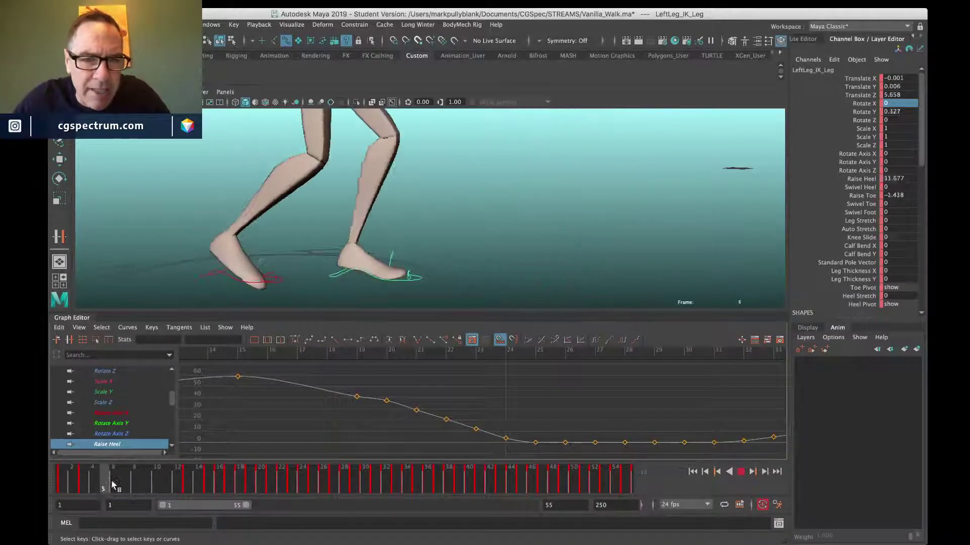
click(201, 495)
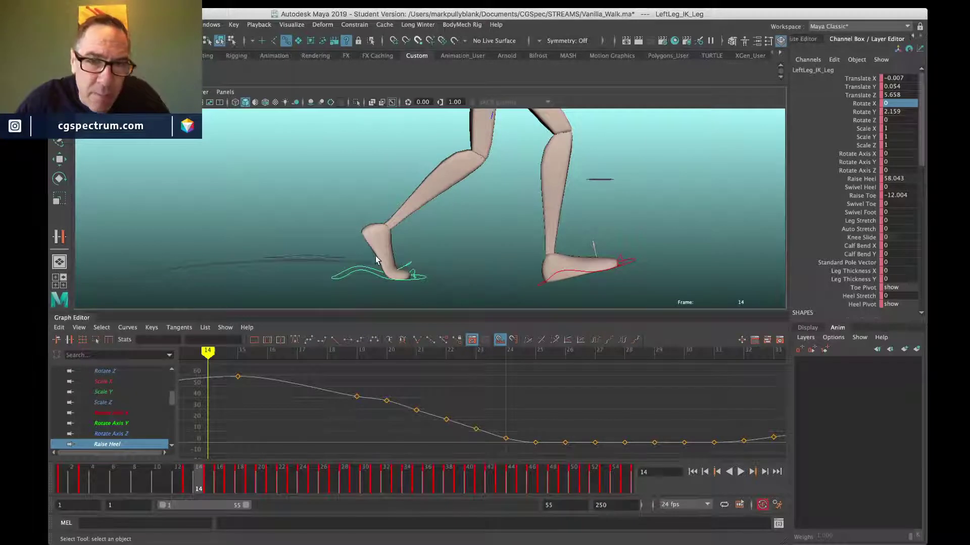
key(alt+v)
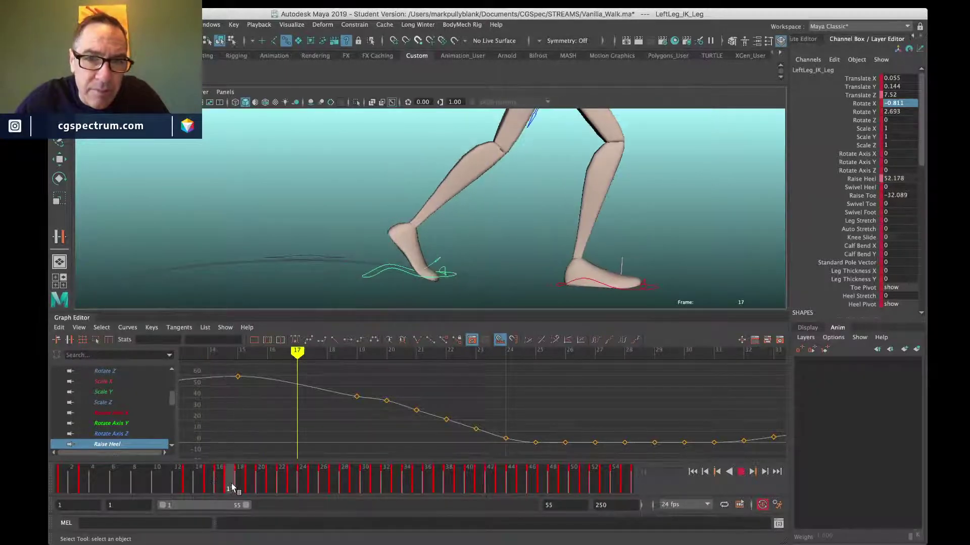
click(209, 486)
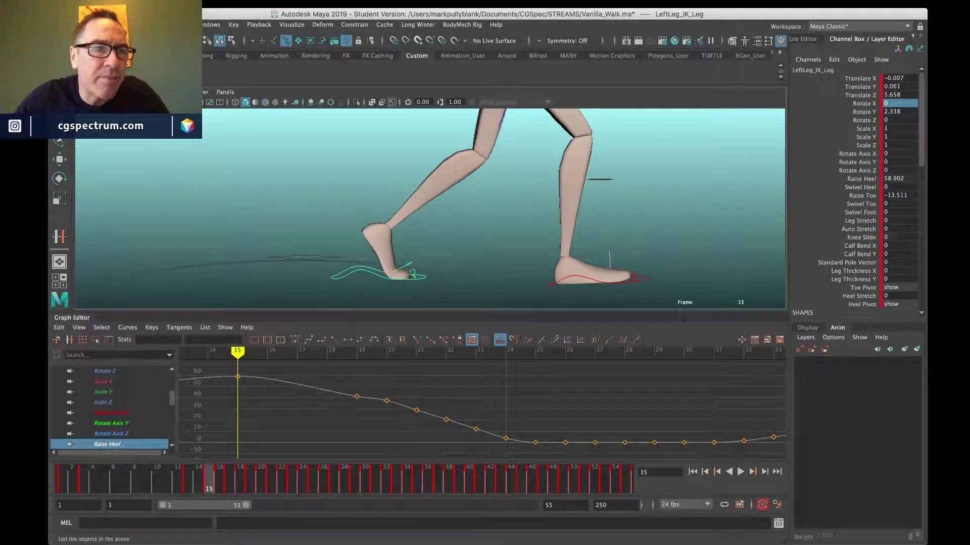
Step: Try to mark the left foot's pose on frame 15 with the Grease Pencil pencil and marker tools, and close the Grease Pencil
click(59, 235)
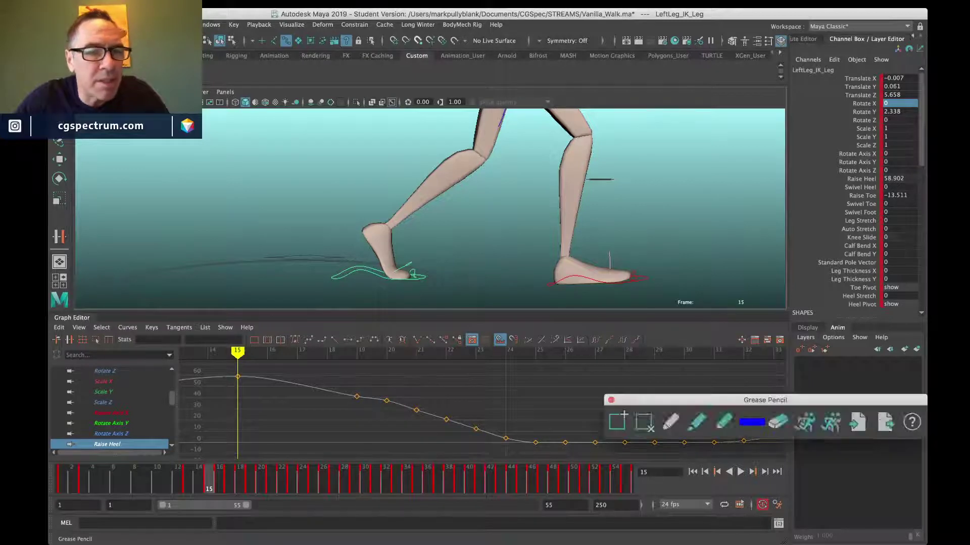
click(617, 424)
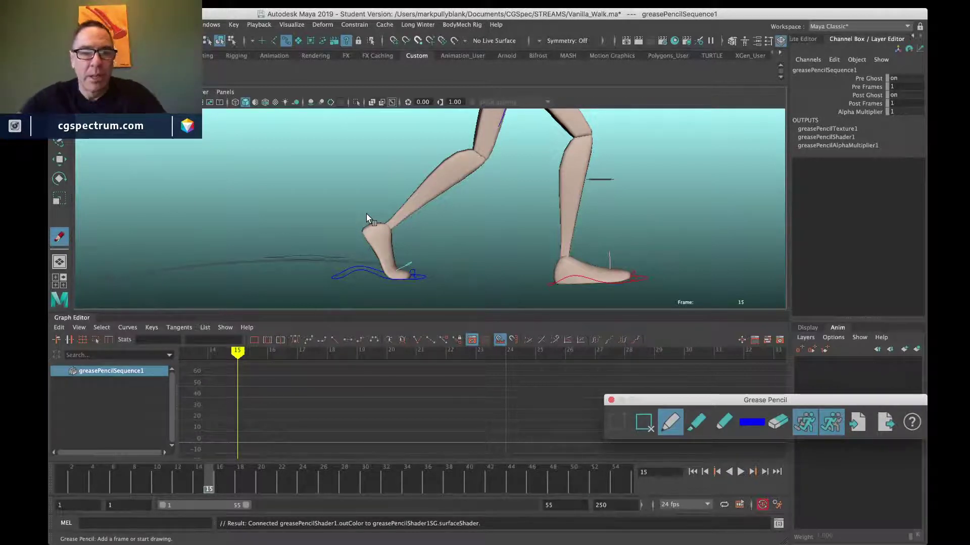
click(362, 233)
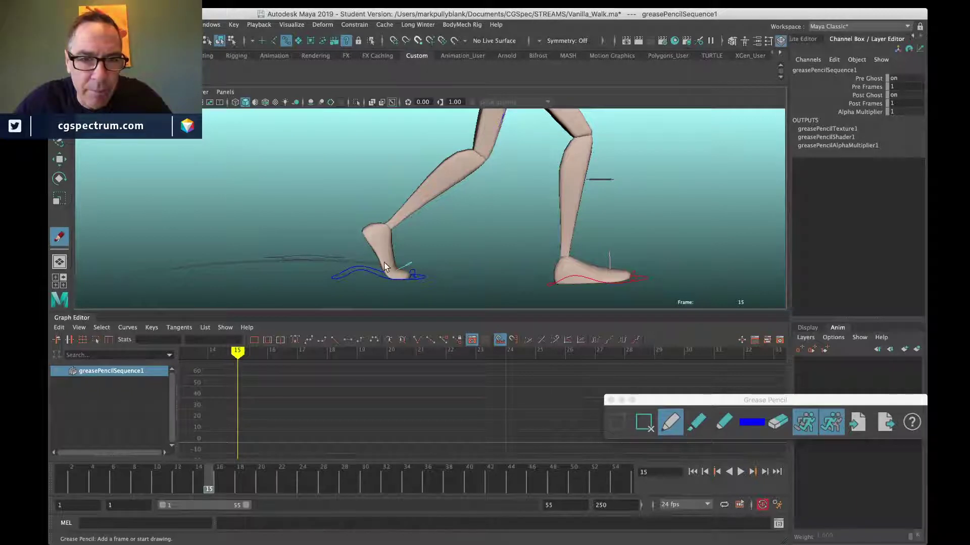
click(167, 92)
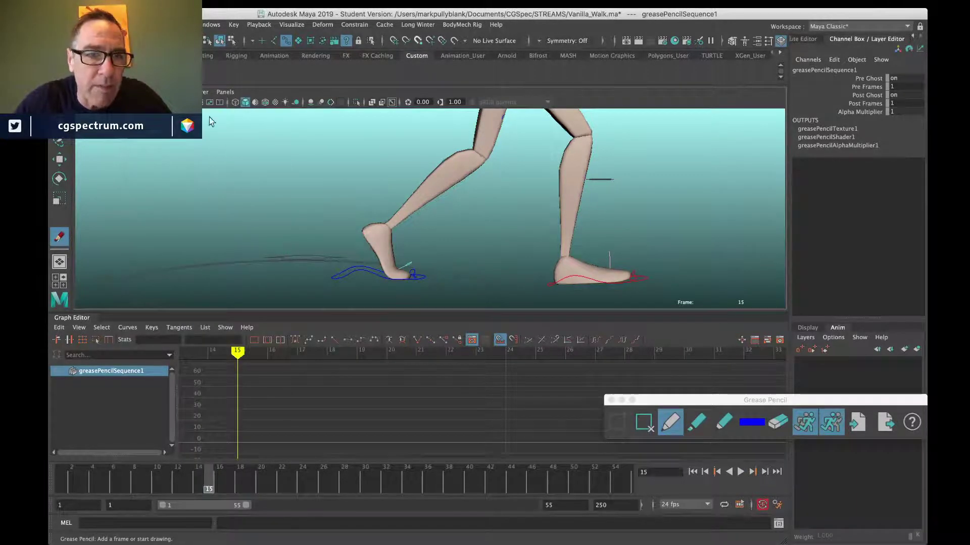
click(387, 275)
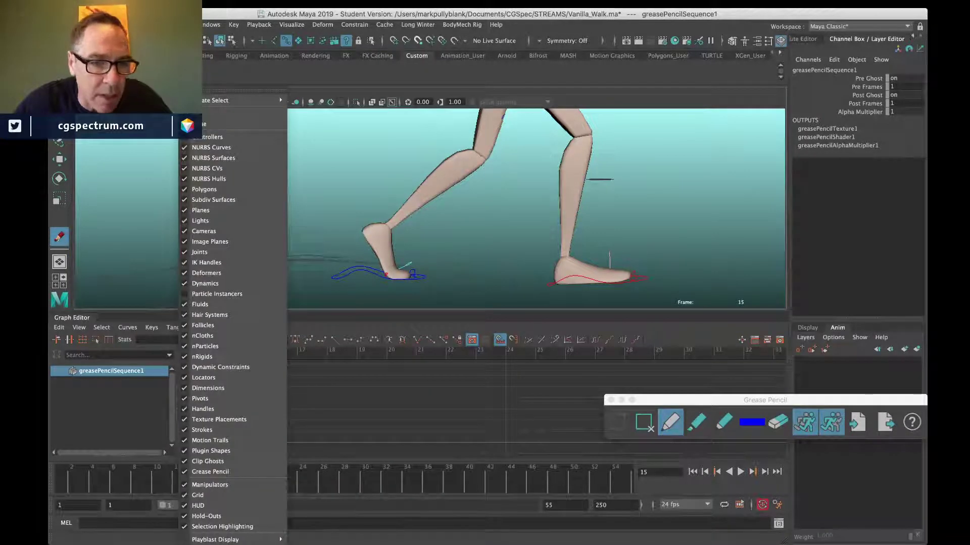
click(673, 404)
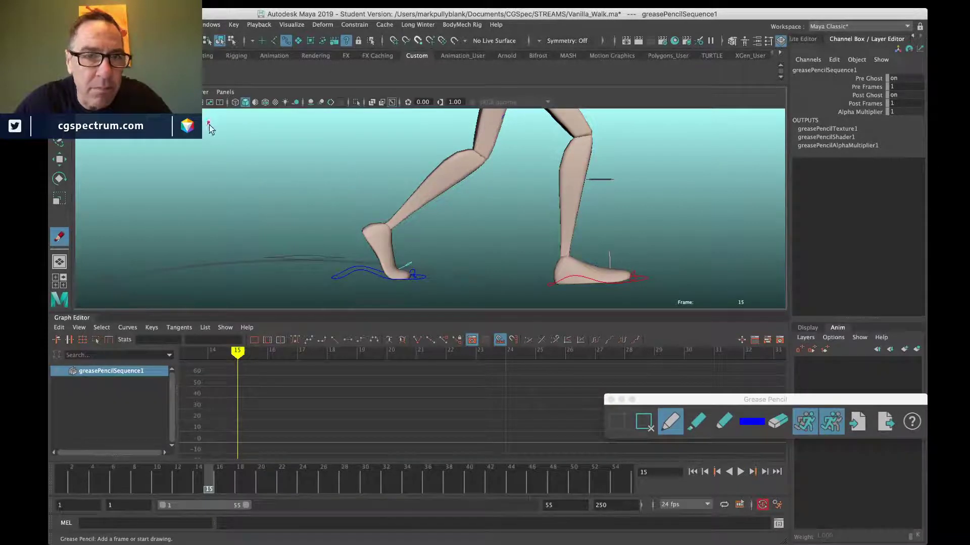
click(703, 425)
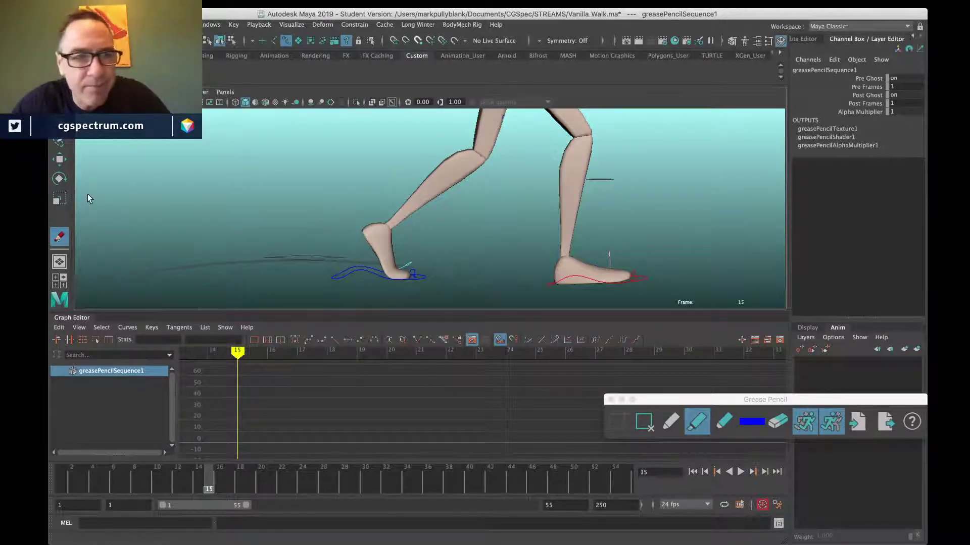
key(q)
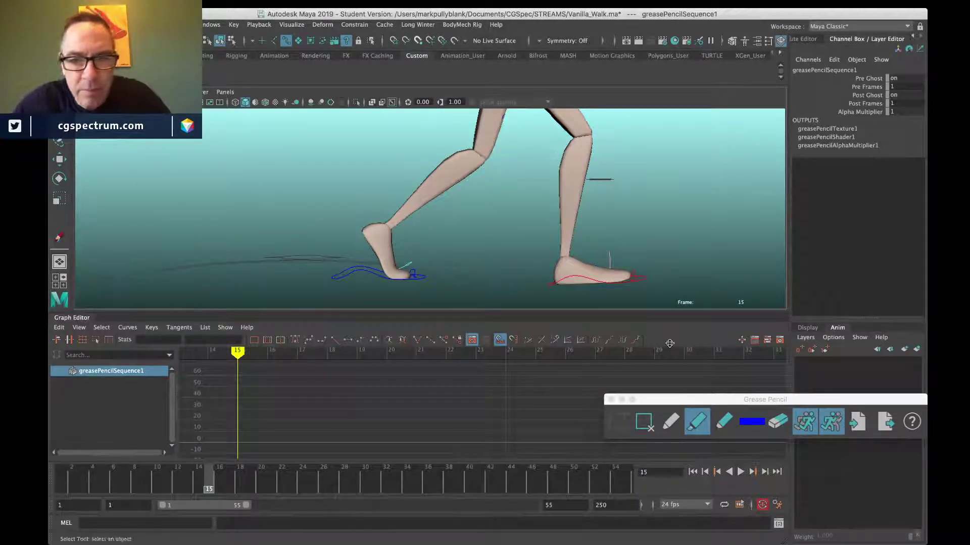
click(611, 399)
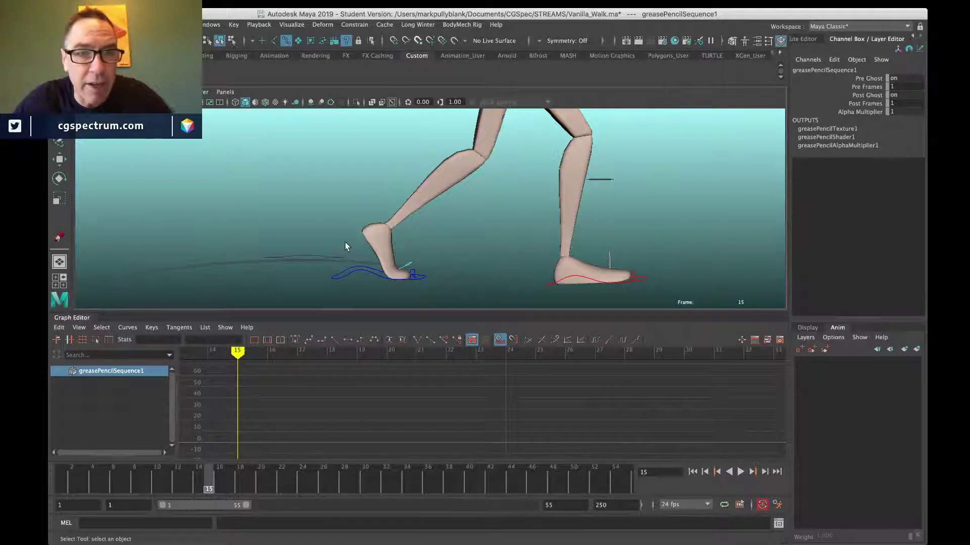
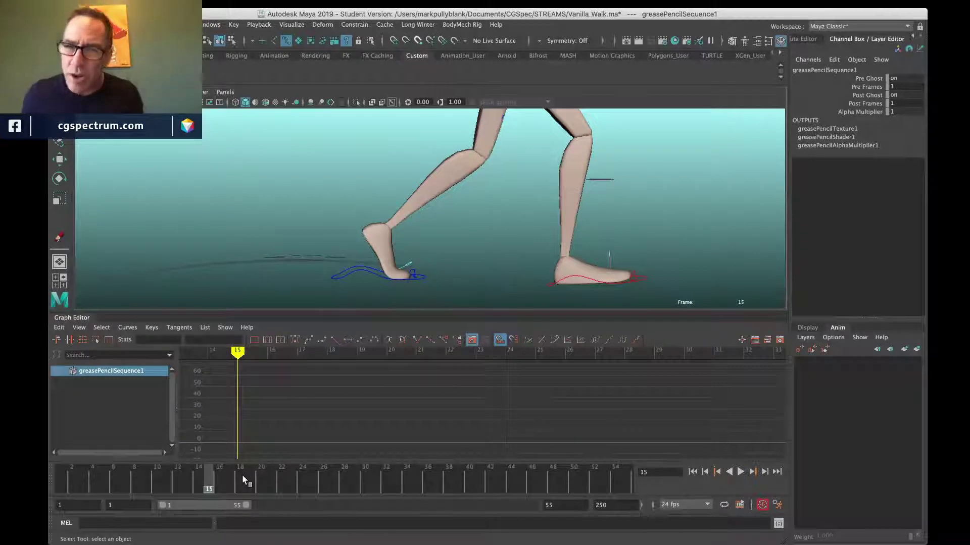
Step: Isolate the left foot control's Raise Heel curve and raise its key on frame 19 to about 79
click(377, 272)
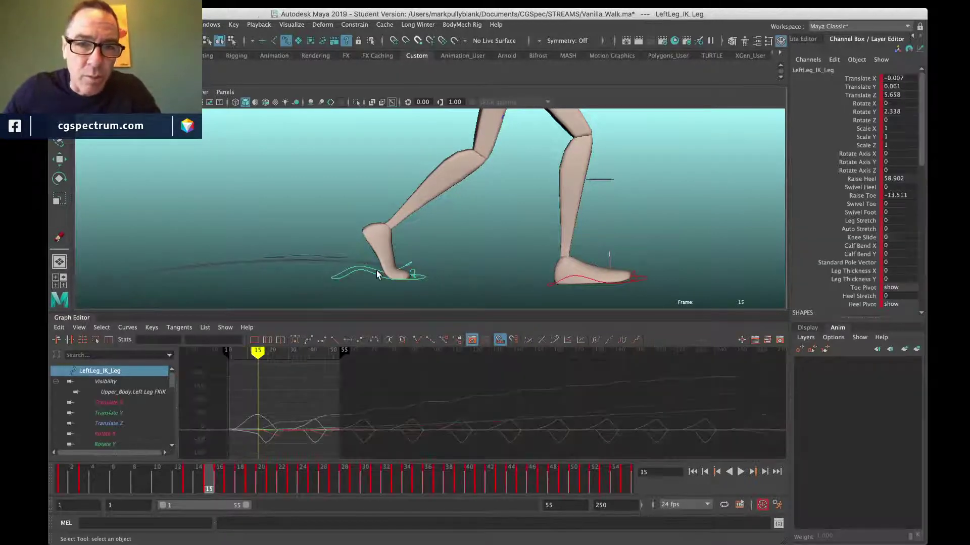
click(172, 445)
scroll(111, 428, down, 4)
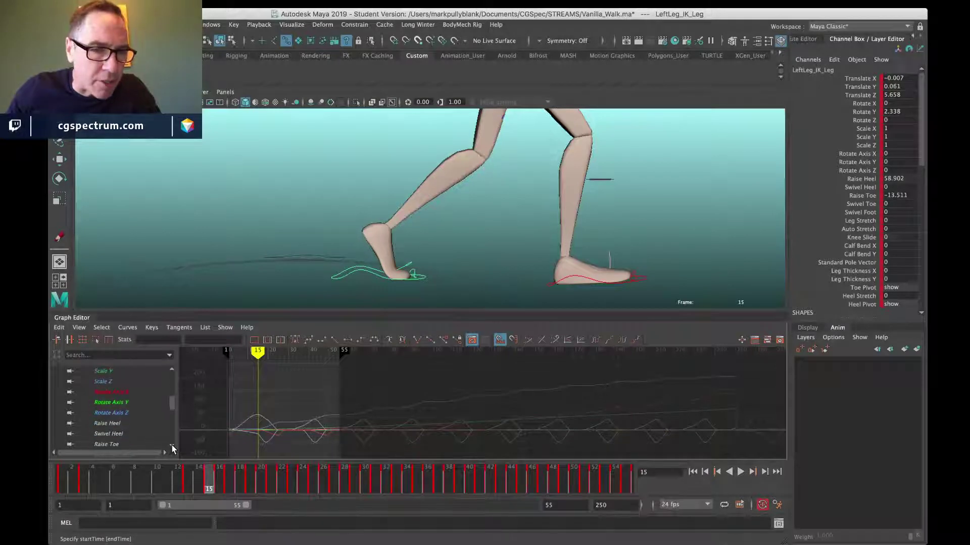
click(107, 424)
key(f)
scroll(577, 442, up, 5)
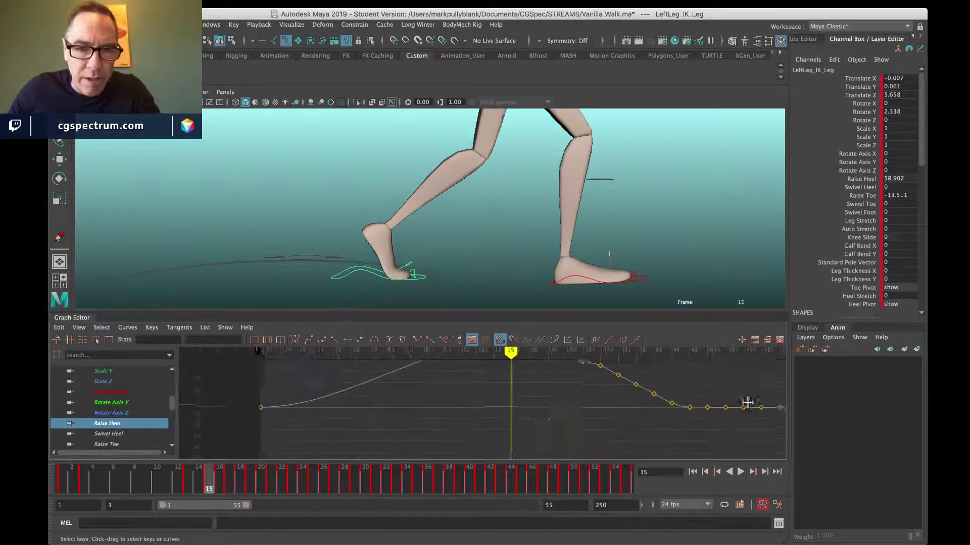
alt+middle_drag(576, 441, 561, 447)
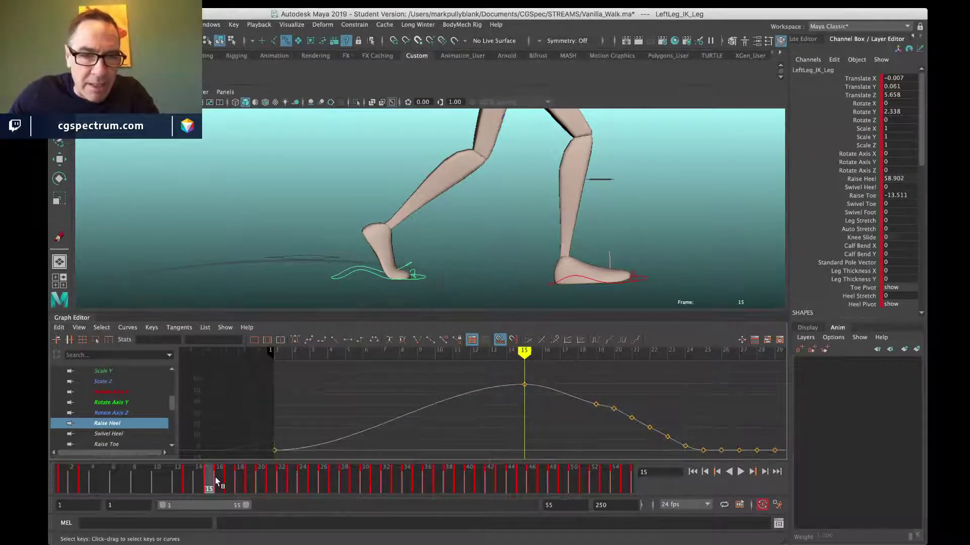
drag(215, 477, 251, 484)
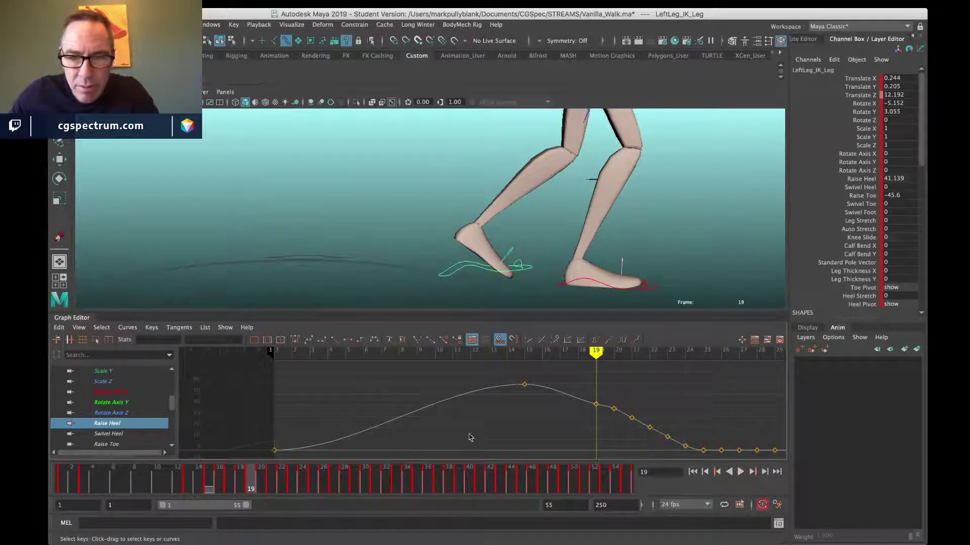
drag(604, 398, 585, 440)
shift+middle_drag(585, 440, 581, 396)
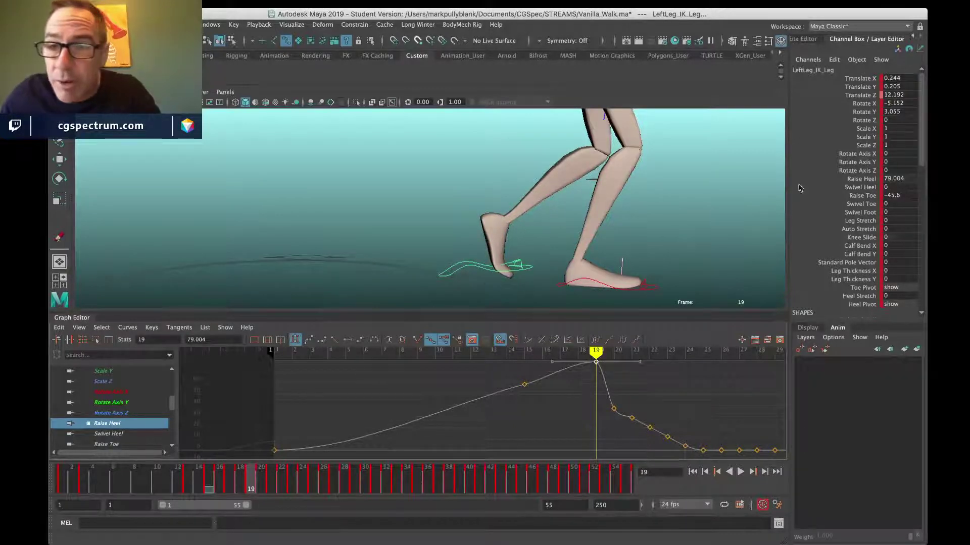
Step: Isolate the left foot's Raise Toe curve and lower its key on frame 19 to about -95.5
click(115, 445)
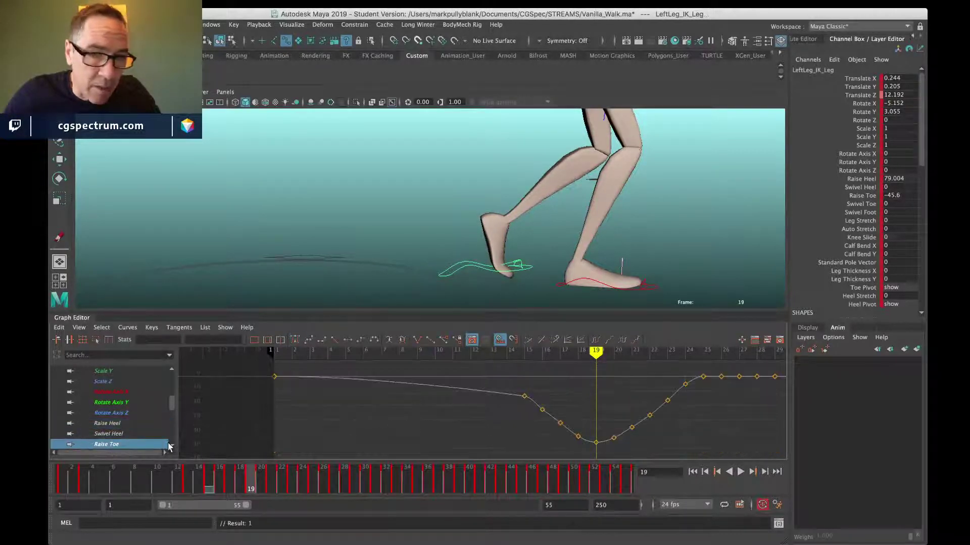
drag(606, 433, 583, 468)
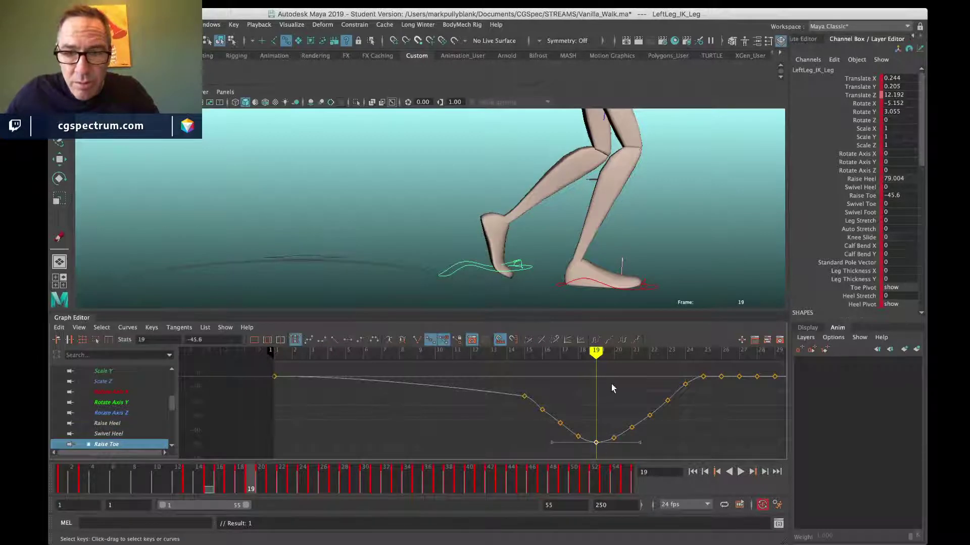
shift+middle_drag(609, 381, 591, 450)
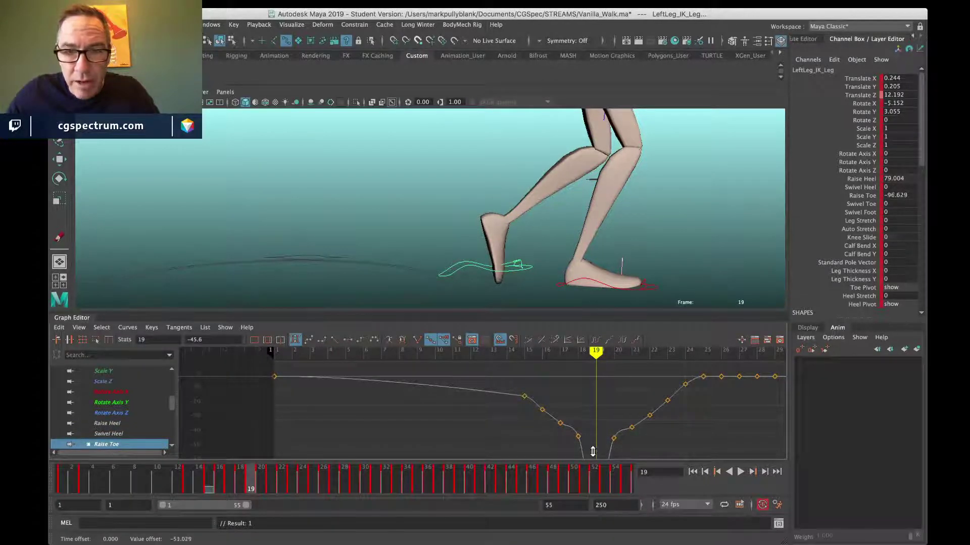
Step: Delete the left foot's Raise Toe keys on frames 16 to 18 and 20 to 24, and scrub through the foot's swing to frame 25
drag(538, 396, 588, 460)
key(Delete)
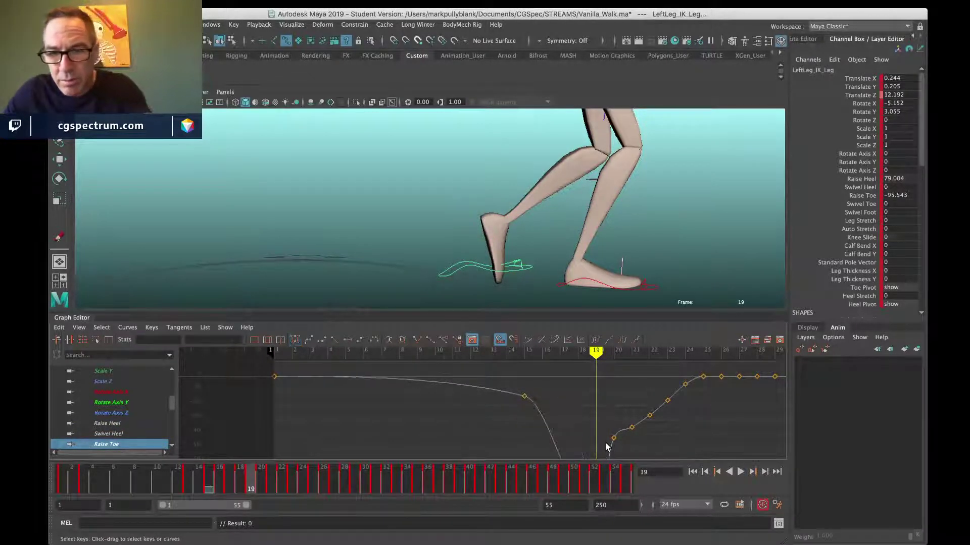
alt+middle_drag(672, 389, 623, 381)
drag(645, 375, 546, 441)
key(Delete)
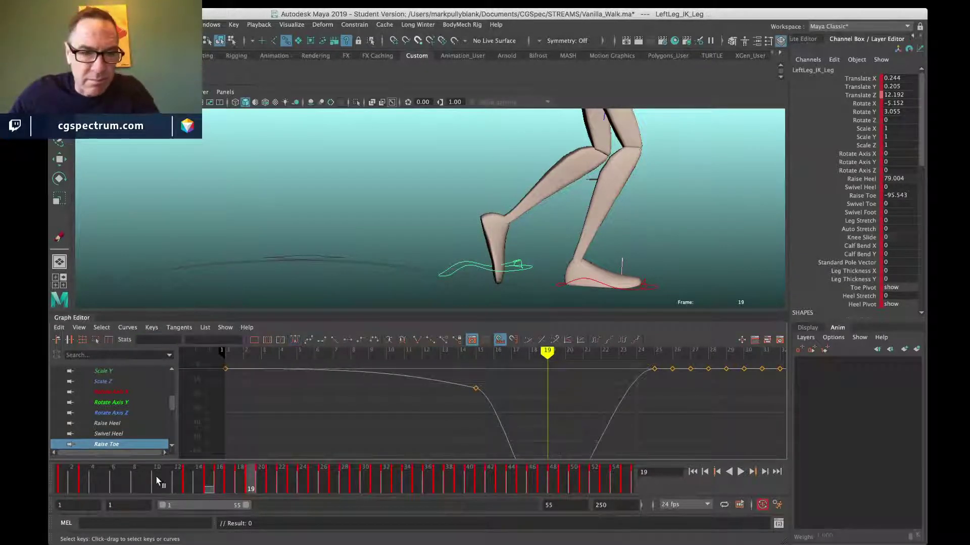
click(180, 484)
drag(181, 485, 316, 486)
Step: Isolate the left foot's Translate Z curve and scrub from frame 26 to 38 to examine the foot's landing and planted stretch
click(171, 370)
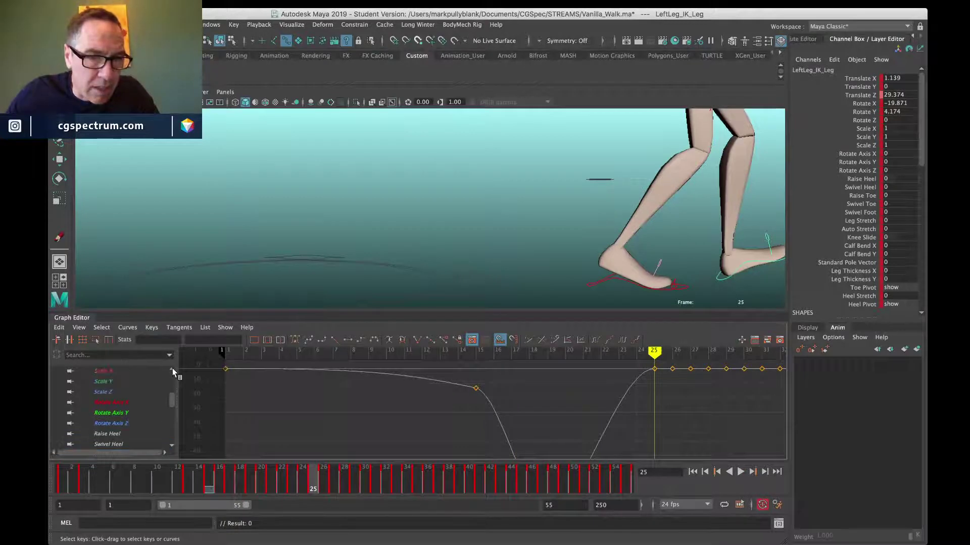
click(123, 372)
key(f)
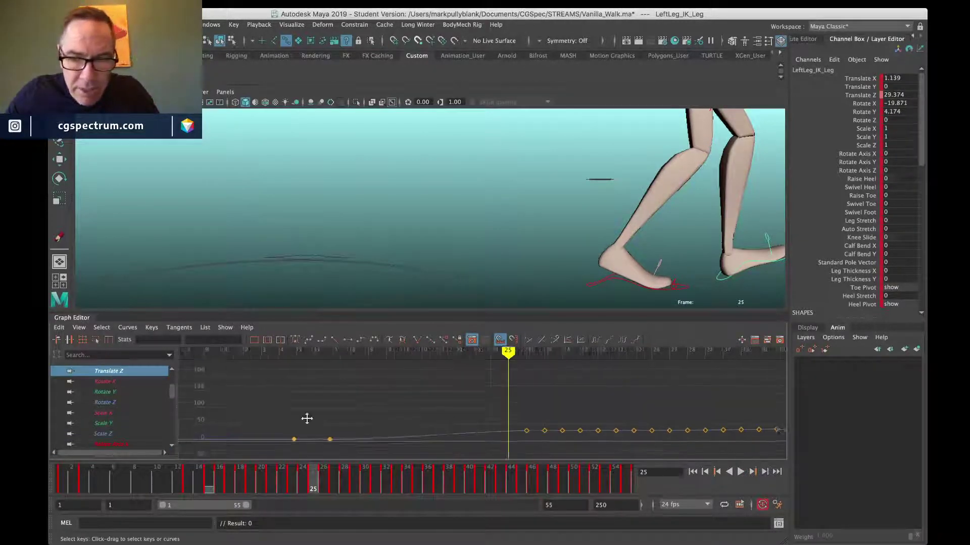
click(323, 476)
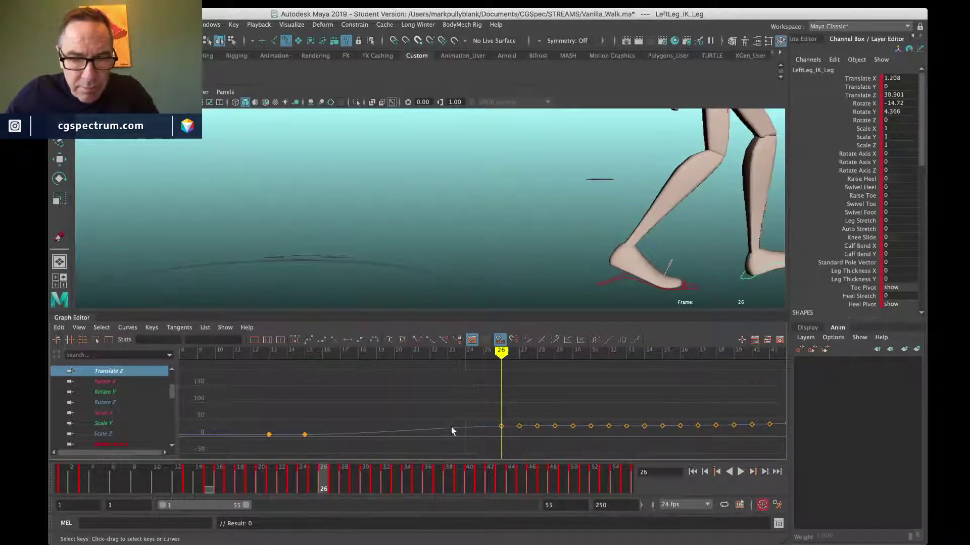
alt+right_drag(451, 426, 454, 410)
key(f)
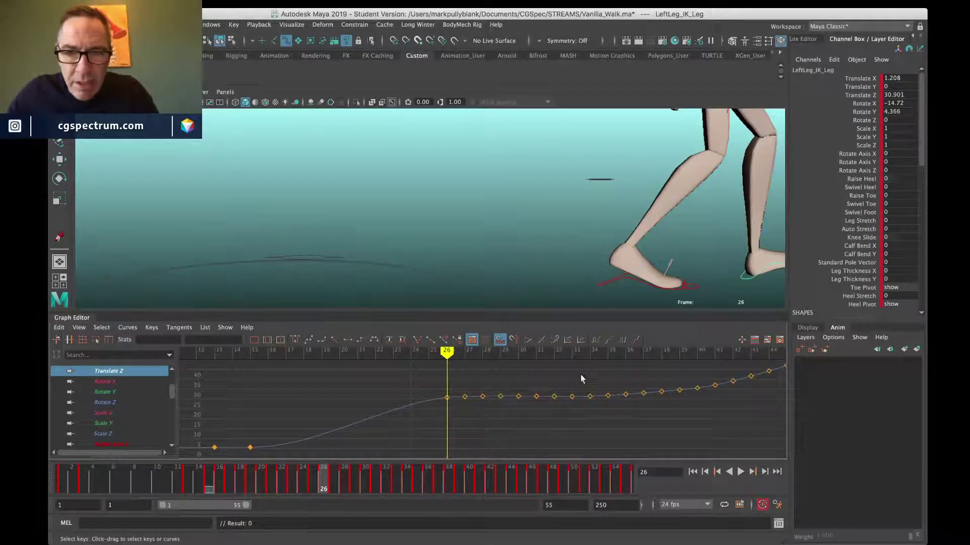
key(f)
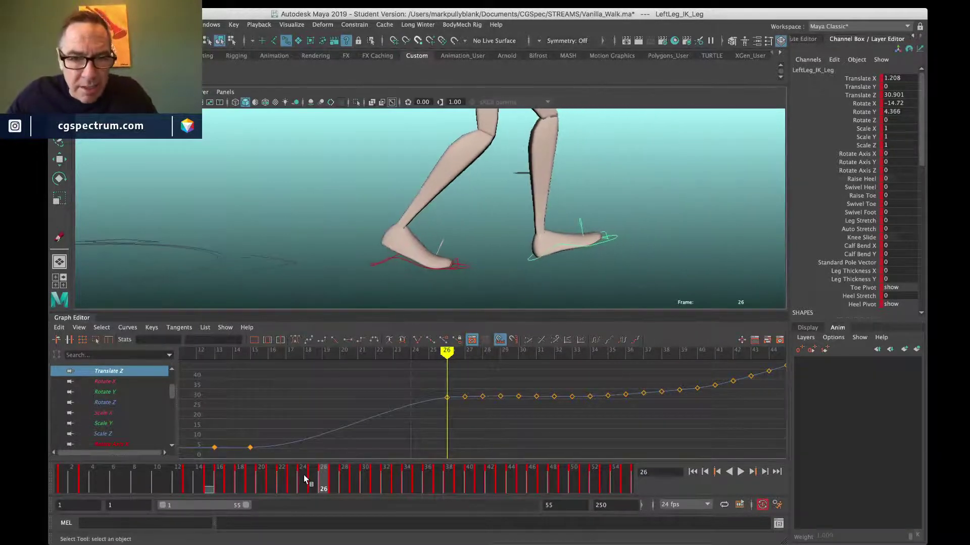
drag(326, 482, 445, 494)
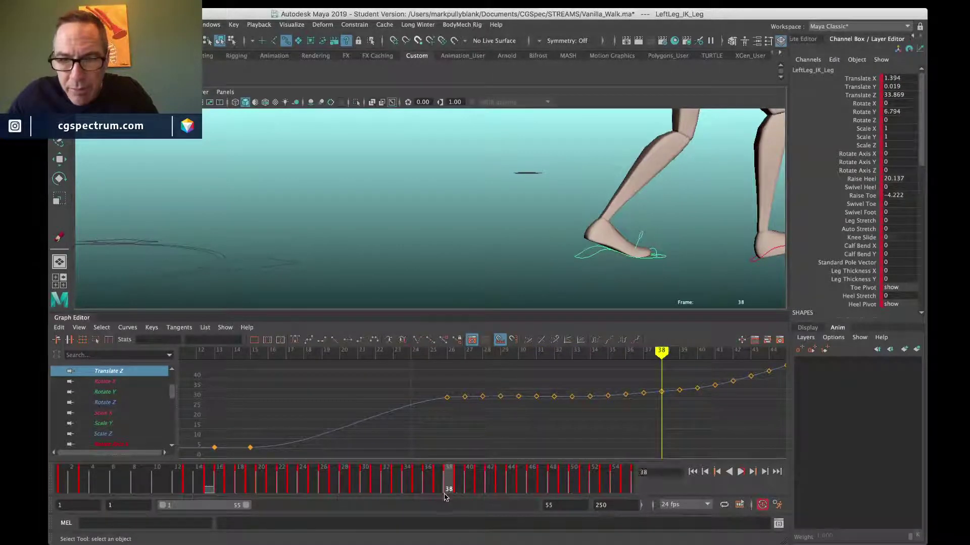
Step: Delete the left leg IK control's Translate Z keys on frames 27 to 37
drag(458, 384, 638, 452)
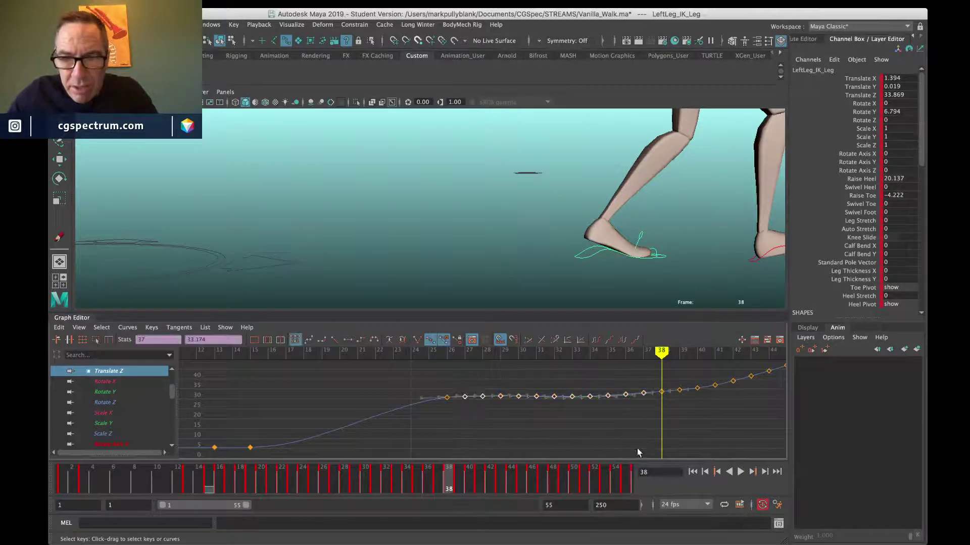
key(Delete)
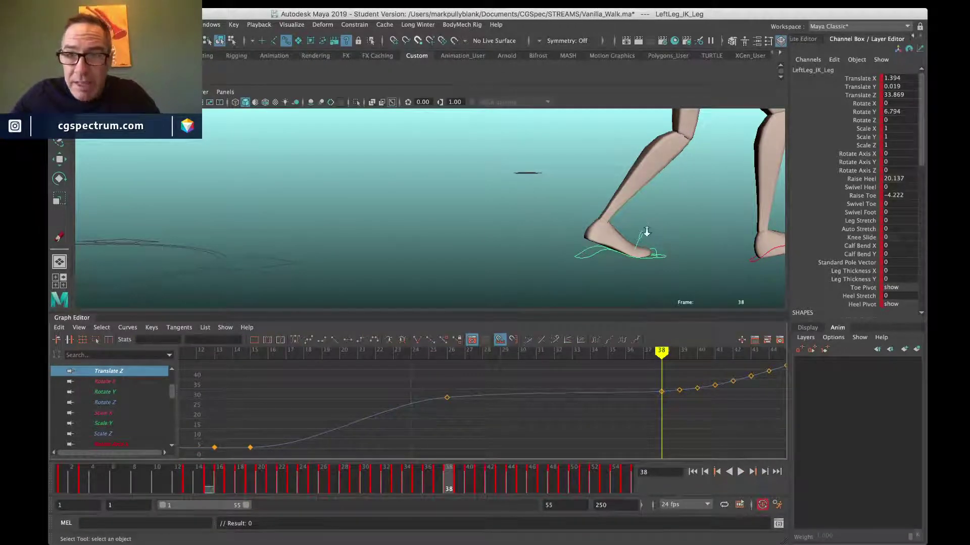
alt+right_drag(647, 232, 558, 247)
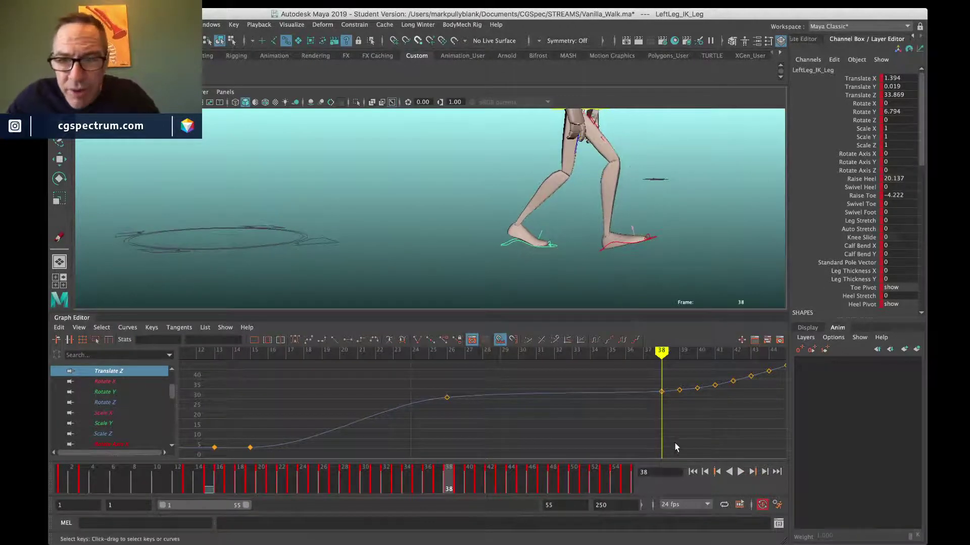
Step: Flatten the Translate Z curve between frames 26 and 38 by moving both keys to a value of 32.529
alt+right_drag(676, 447, 624, 409)
drag(440, 399, 424, 423)
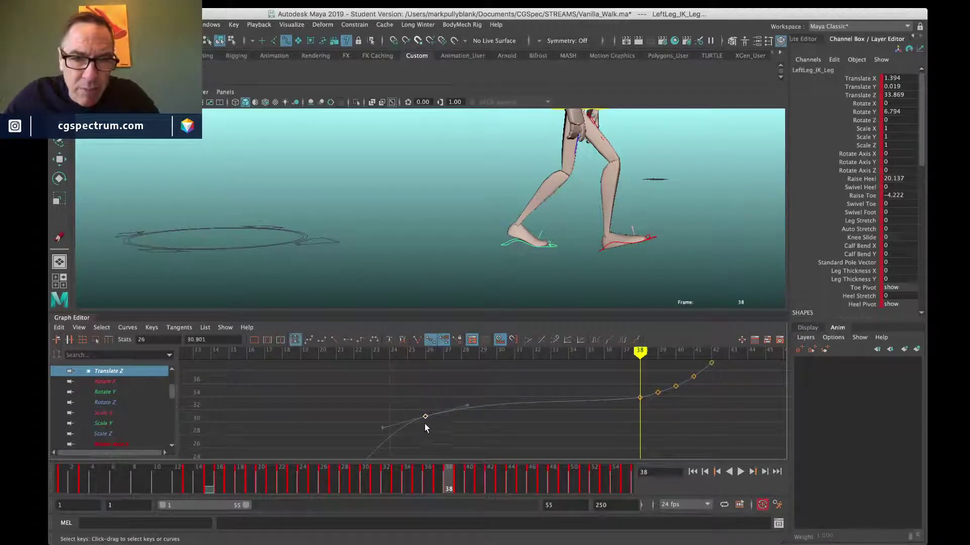
click(427, 355)
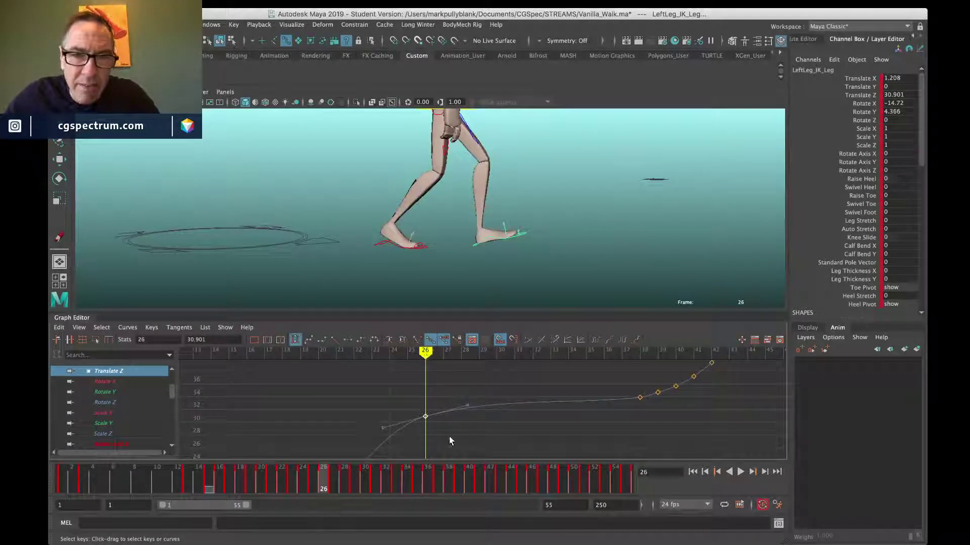
shift+middle_drag(450, 442, 450, 421)
click(639, 352)
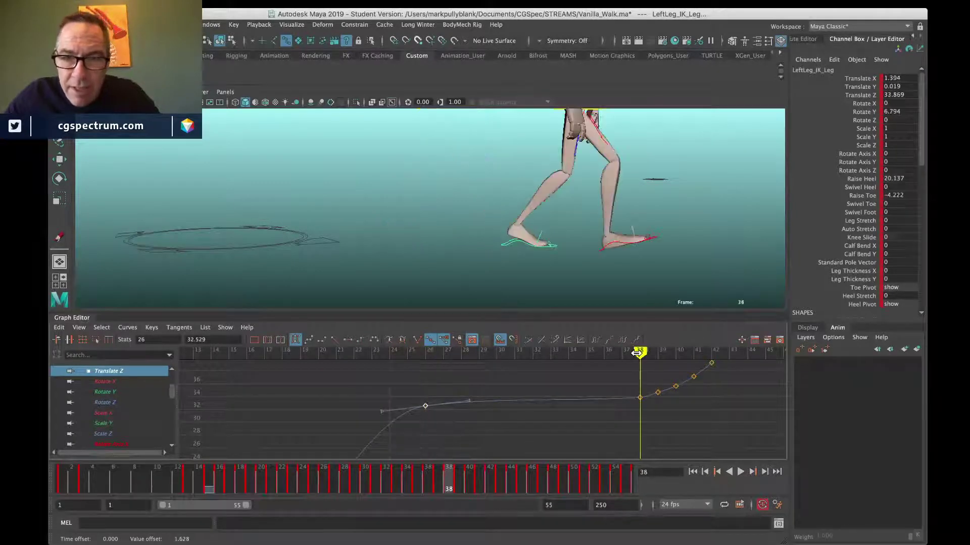
drag(626, 385, 649, 410)
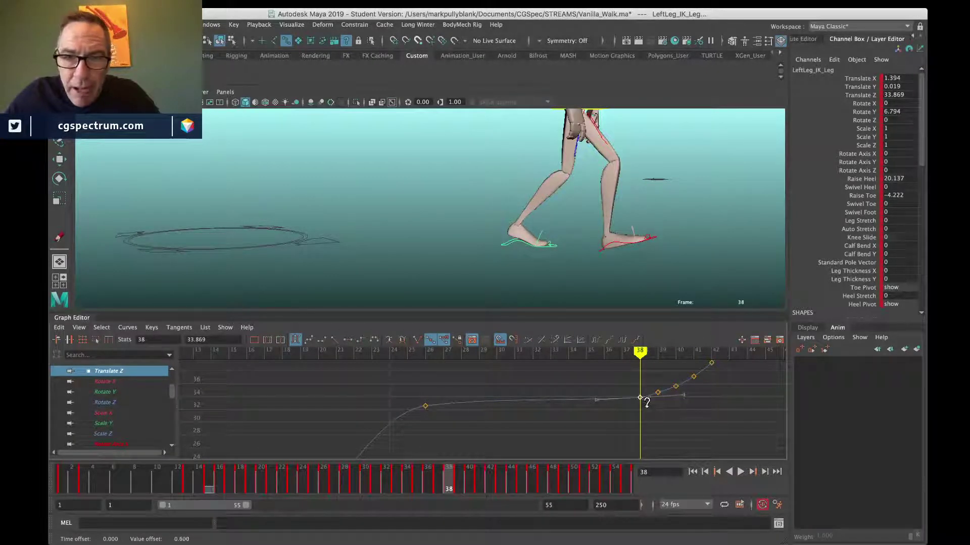
shift+middle_drag(646, 407, 645, 416)
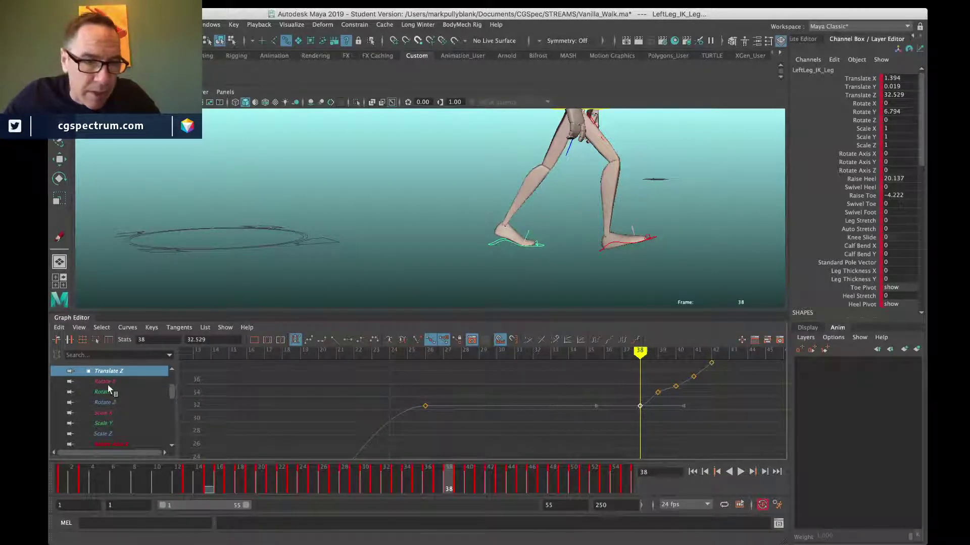
Step: Raise the left foot's Raise Heel key at frame 38 to about 38.3
scroll(116, 399, down, 6)
scroll(118, 384, up, 5)
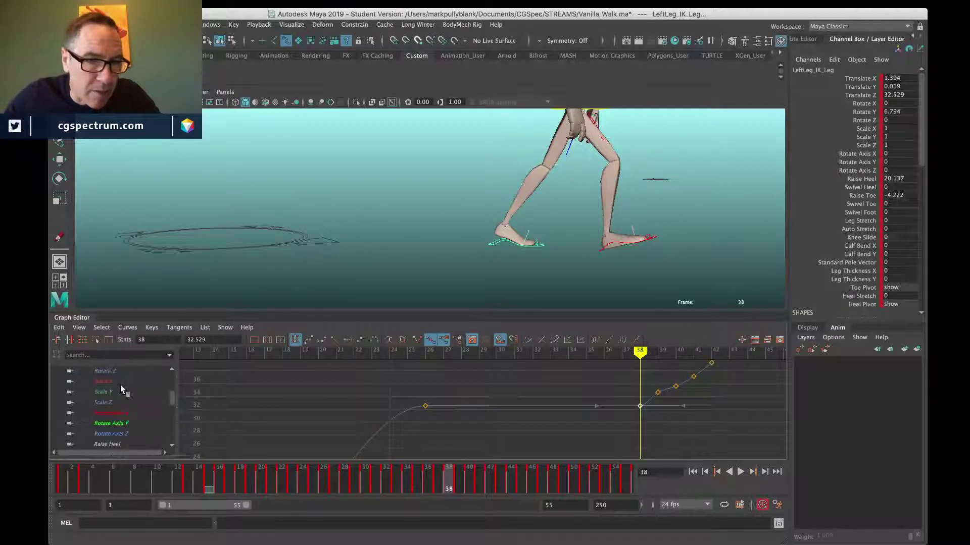
click(119, 445)
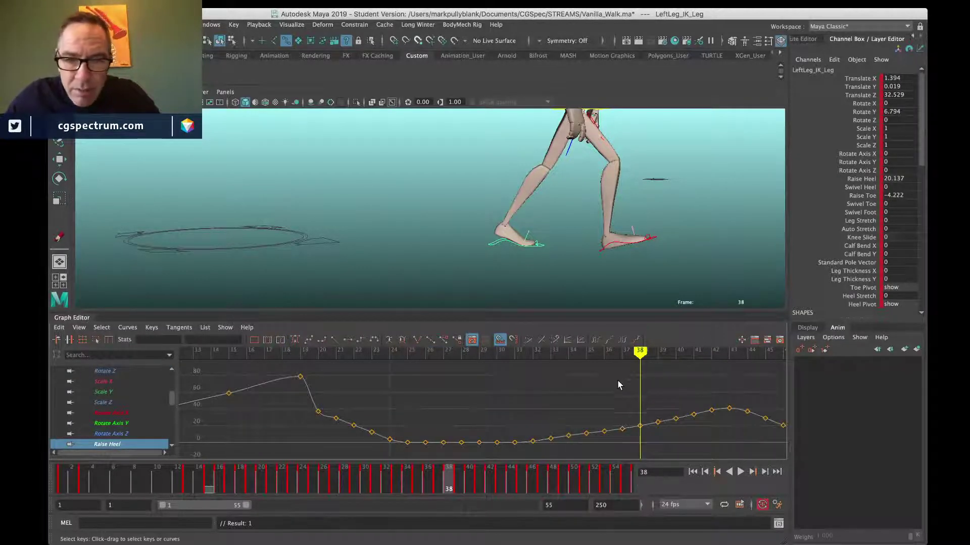
drag(631, 415, 642, 435)
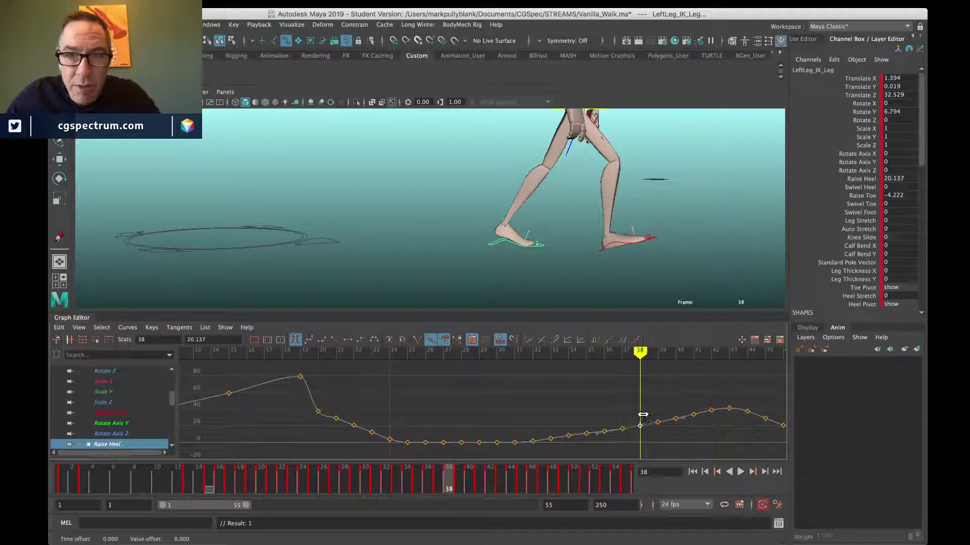
shift+middle_drag(632, 424, 636, 403)
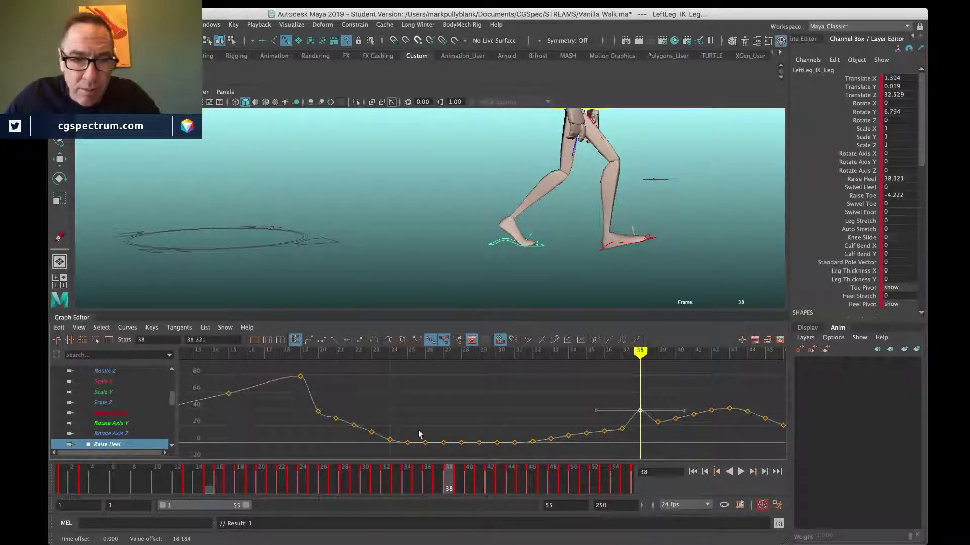
Step: Delete the Raise Heel keys on frames 32 to 37 and move to frame 42
mouse_move(199, 474)
mouse_down()
mouse_move(184, 481)
mouse_move(447, 486)
mouse_up()
drag(632, 397, 520, 471)
key(Delete)
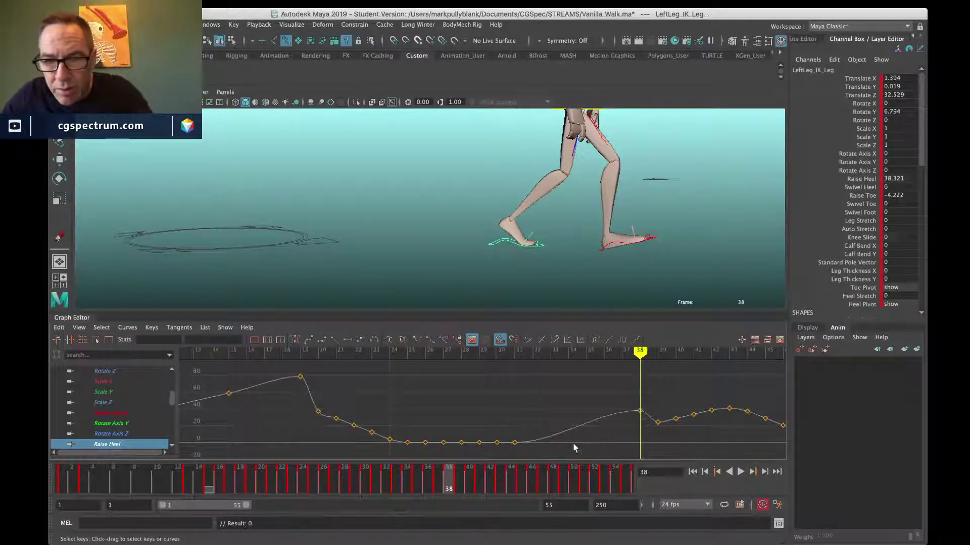
alt+middle_drag(653, 400, 638, 396)
drag(628, 353, 695, 357)
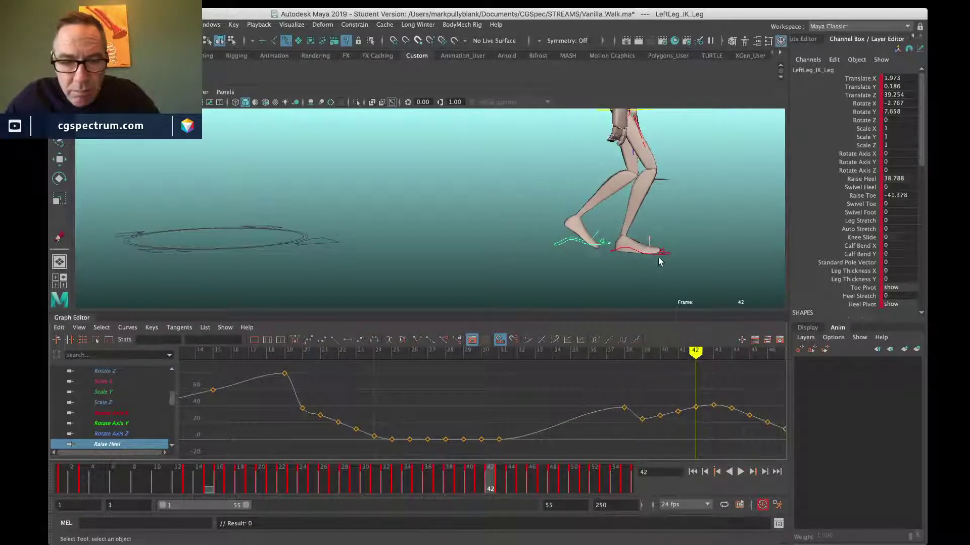
key(e)
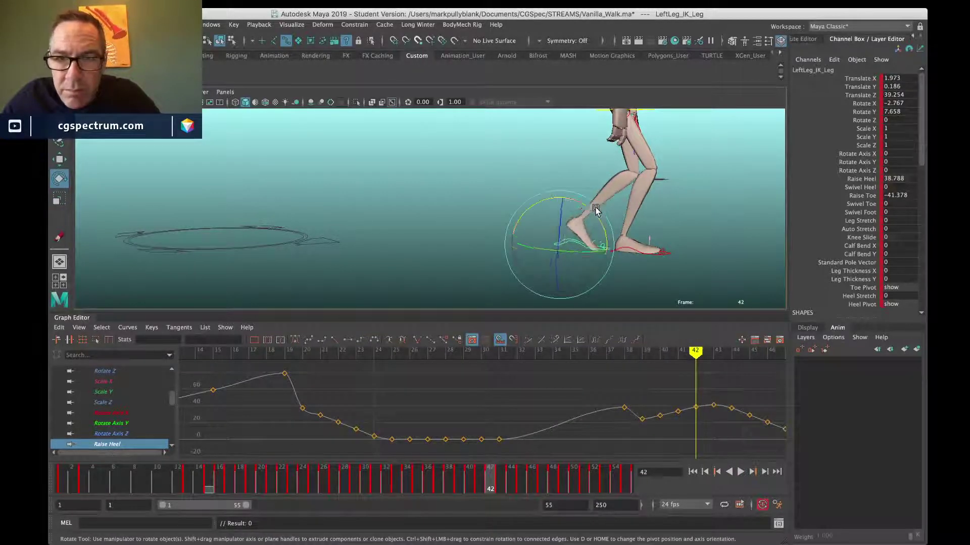
drag(596, 210, 602, 210)
key(ctrl+z)
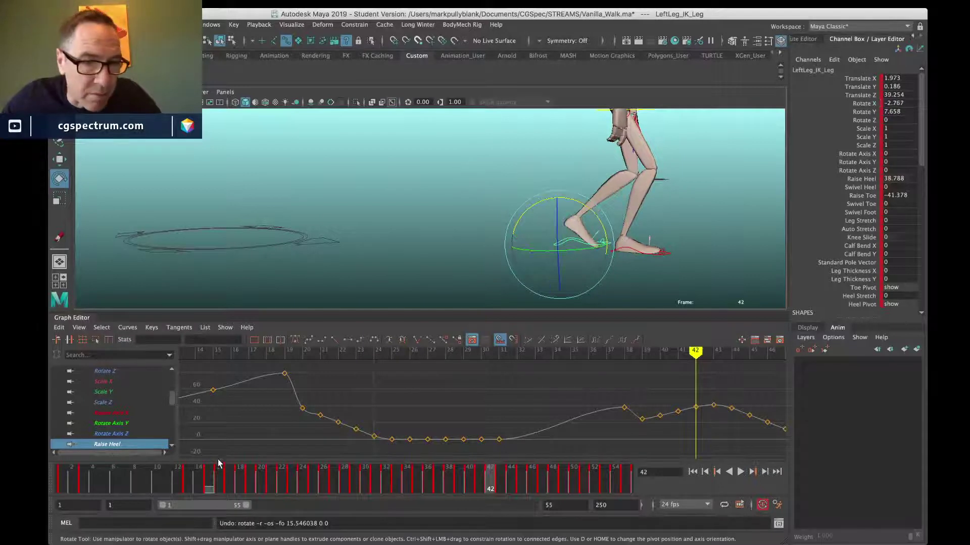
Step: Raise the Raise Heel key at frame 42 to about 65.1 and delete the keys on frames 39 to 41
drag(702, 397, 688, 416)
shift+middle_drag(689, 414, 689, 399)
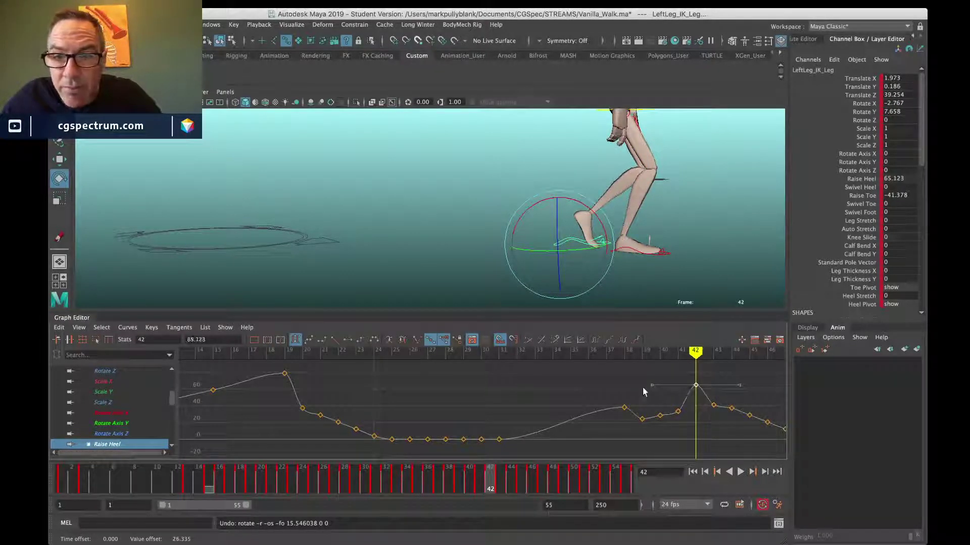
drag(636, 377, 683, 441)
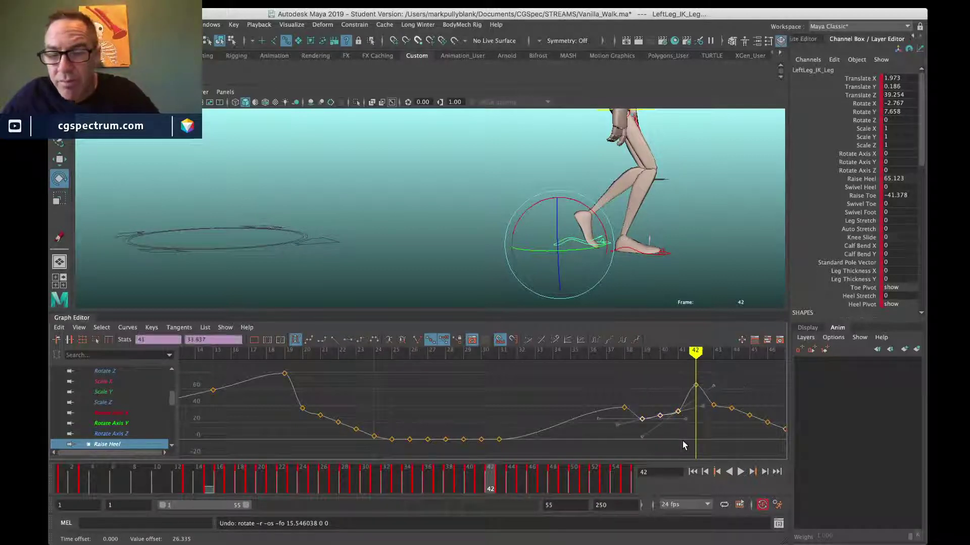
key(Delete)
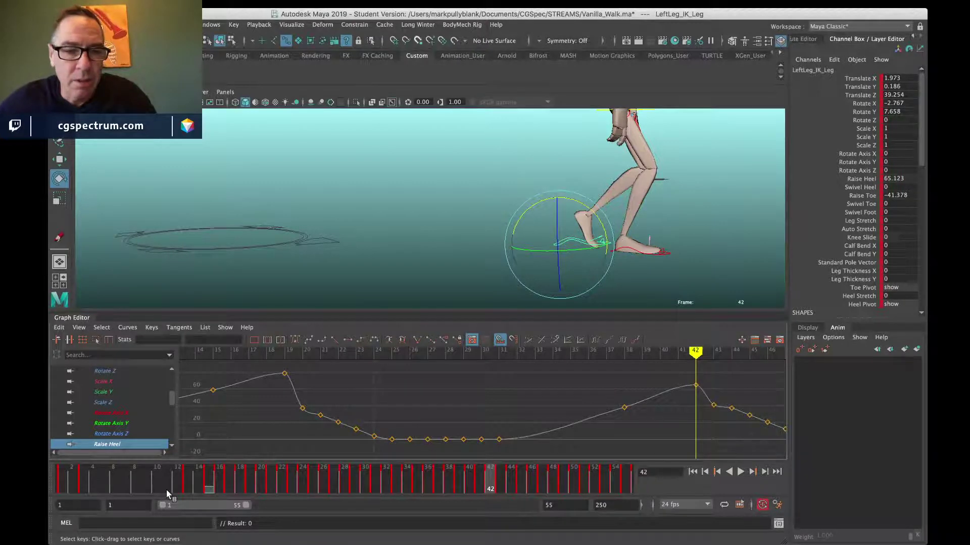
drag(492, 486, 357, 485)
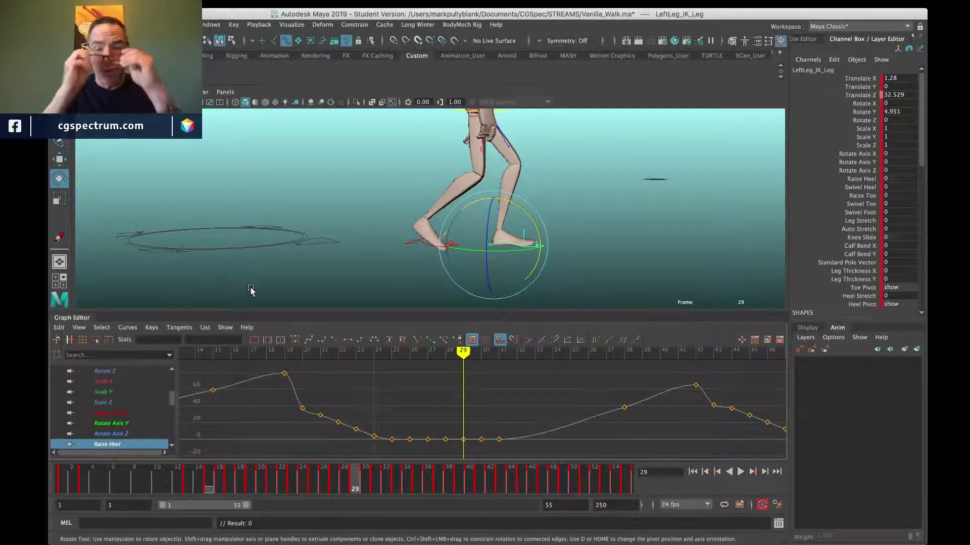
Step: Switch to Finder and search the Mac for "Suplex"
key(super+Tab)
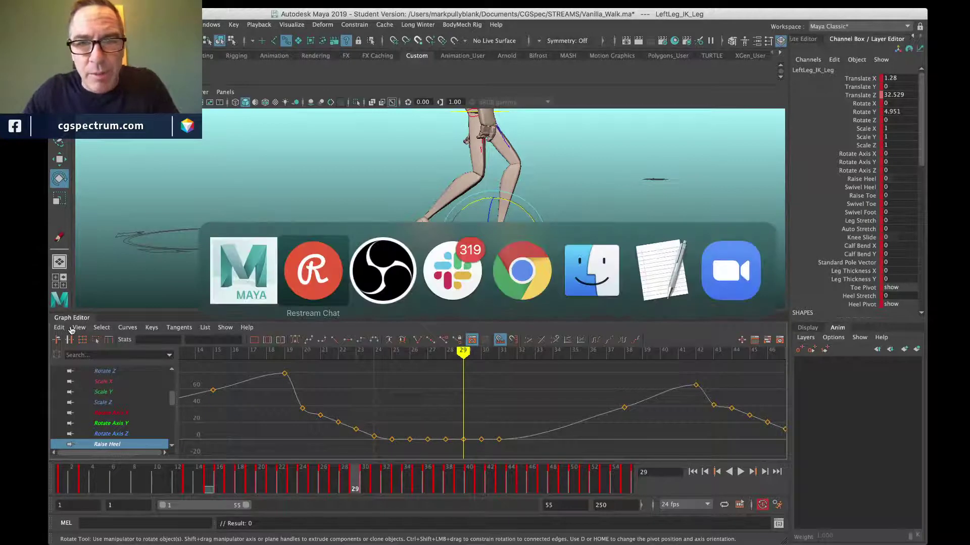
key(super+Tab)
key(super+Tab)
key(super+Tab)
key(super+Tab)
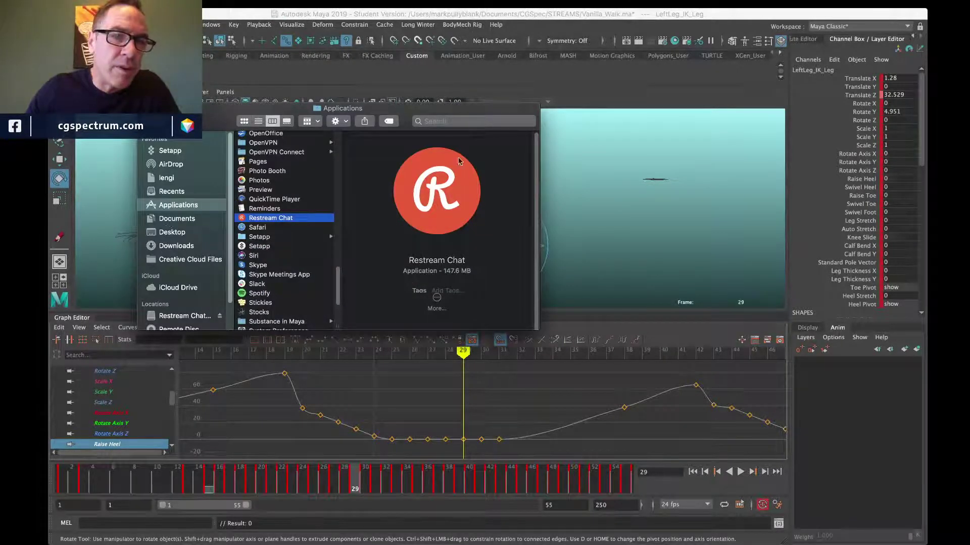
click(465, 118)
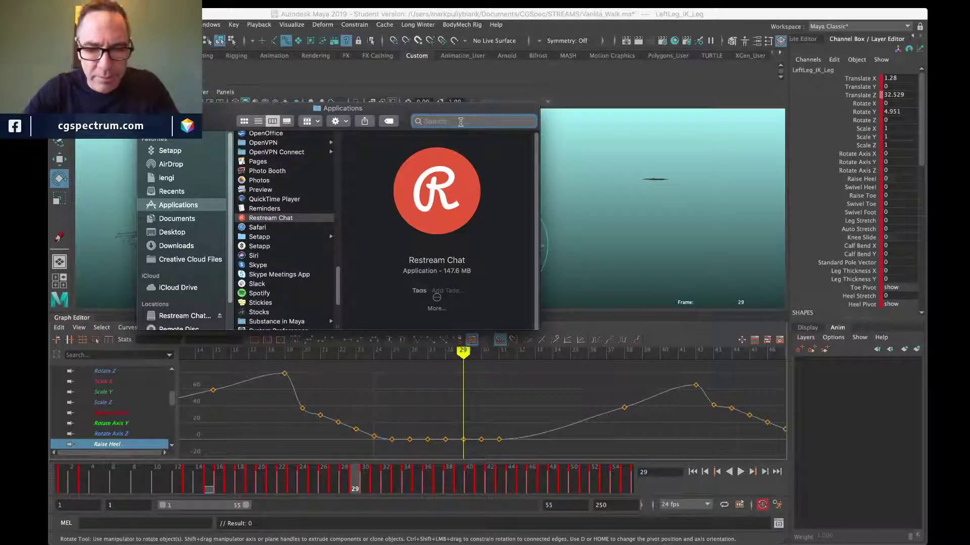
text(Suplex)
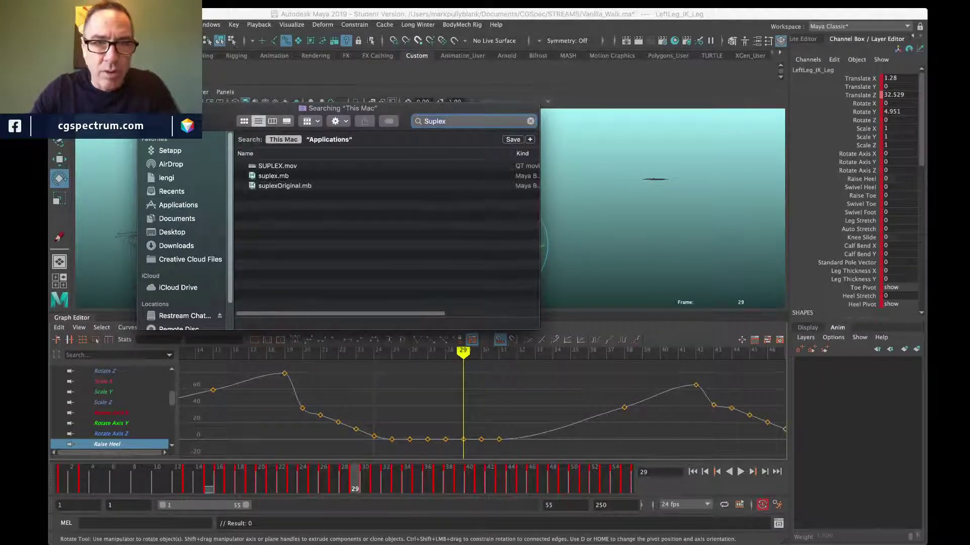
Step: Open suplex.mb with Maya 2019, discarding the changes to Vanilla_Walk.ma and accepting the student version notice
right_click(271, 178)
mouse_move(314, 192)
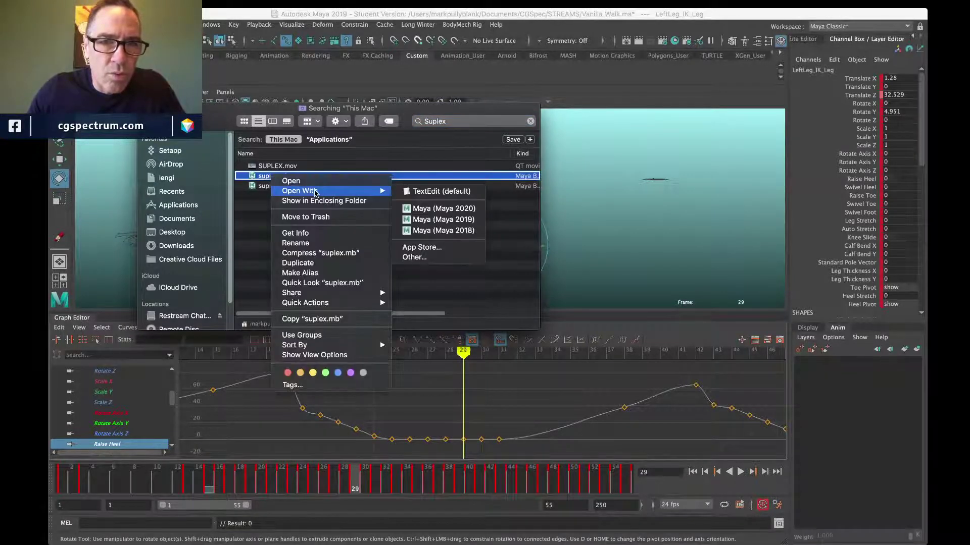
click(443, 219)
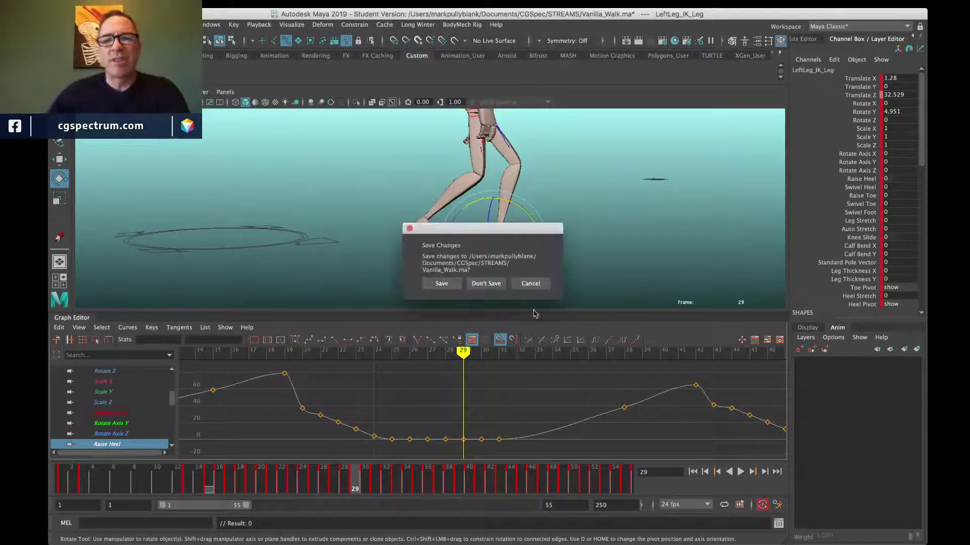
click(485, 284)
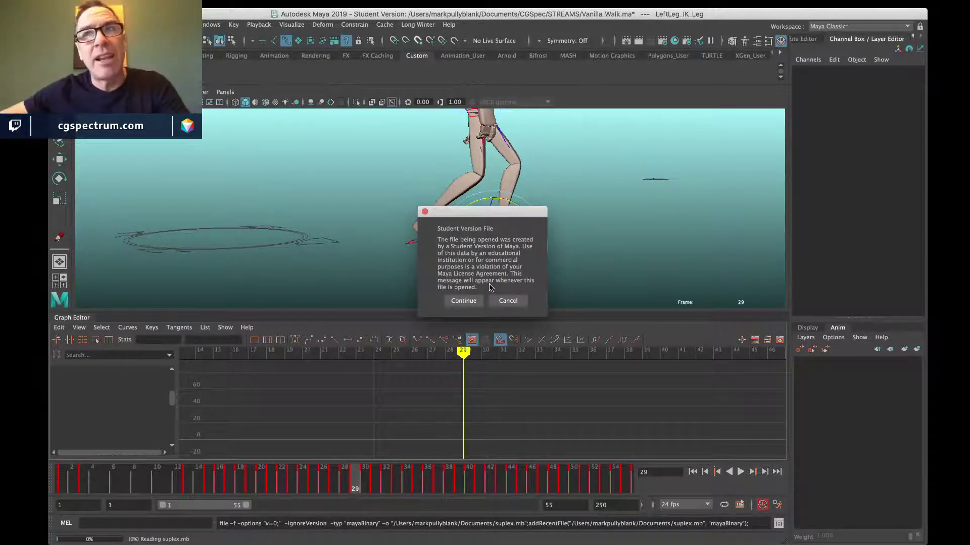
click(463, 301)
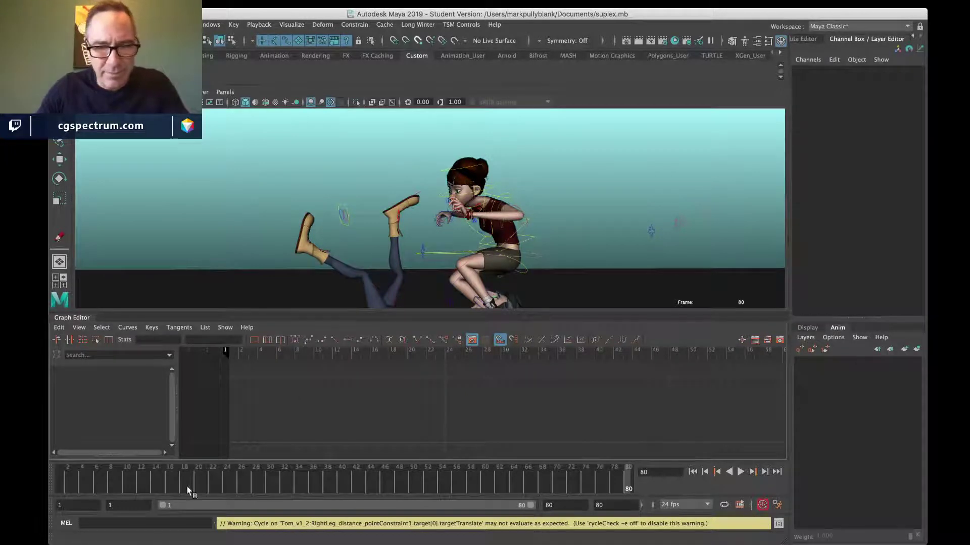
Step: Play through the suplex animation, stop it, and shorten the playback range to end at frame 41
key(alt+v)
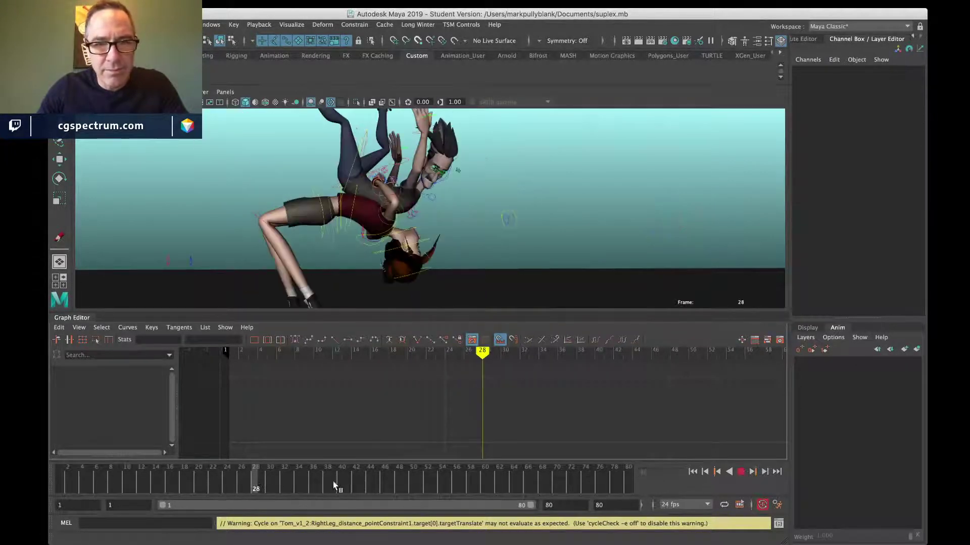
click(332, 480)
drag(530, 507, 348, 525)
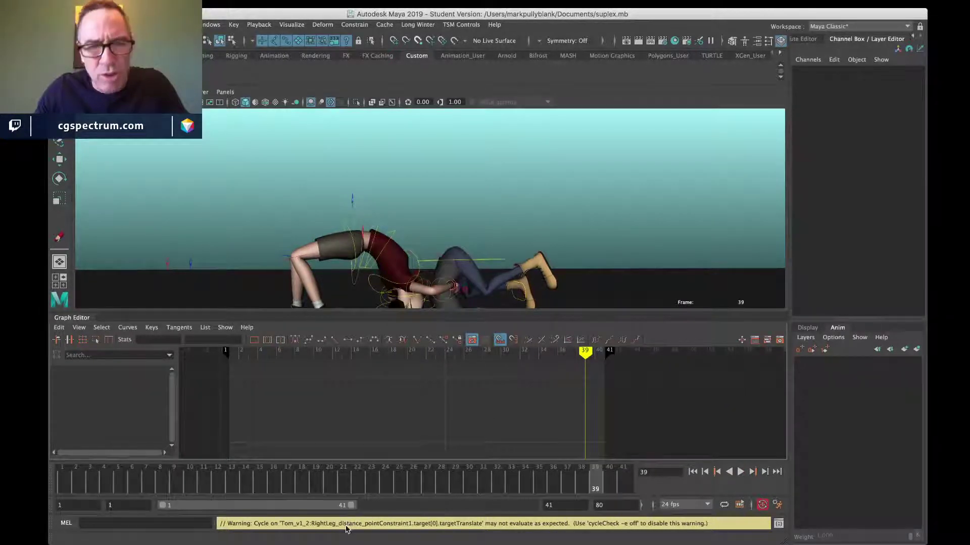
Step: Open SUPLEX.mov from the Finder search results, watch its playback, pause it and return to Finder
key(super+Tab)
double_click(277, 177)
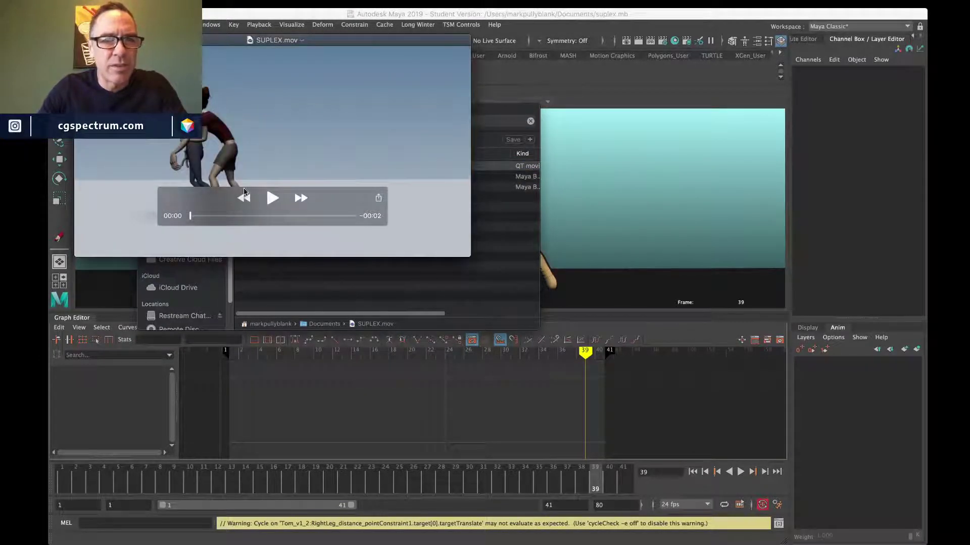
drag(323, 206, 404, 69)
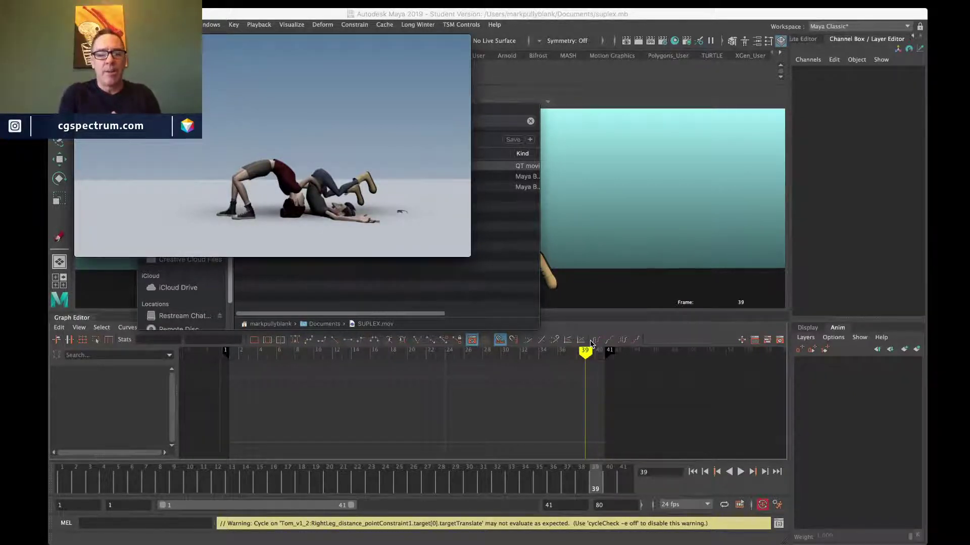
key(space)
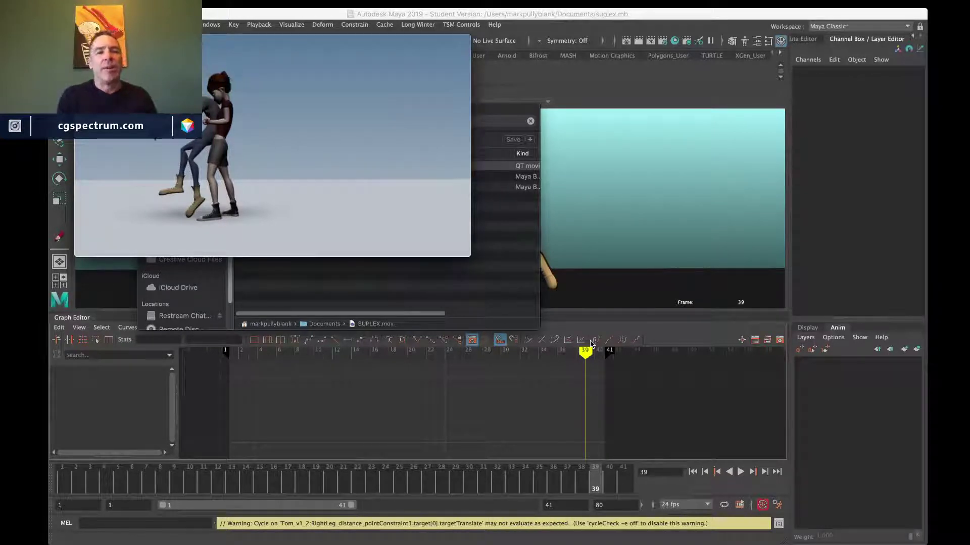
key(space)
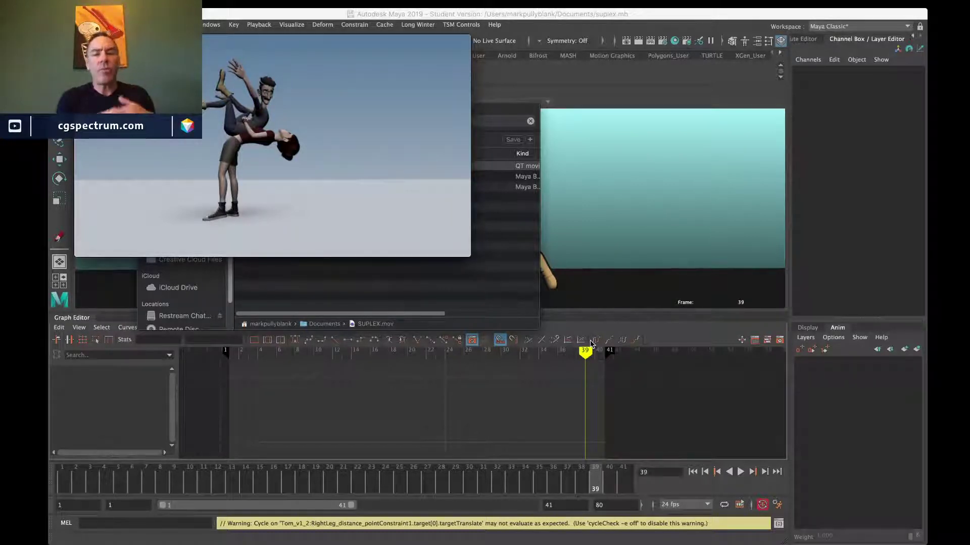
key(super+Tab)
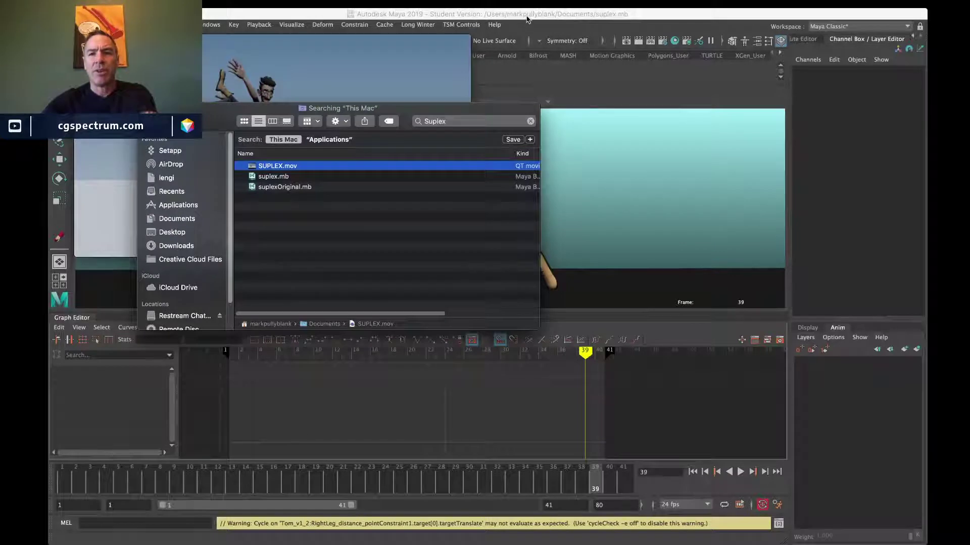
Step: Switch to Maya and restrict the selection mask so that only curves can be selected
click(527, 19)
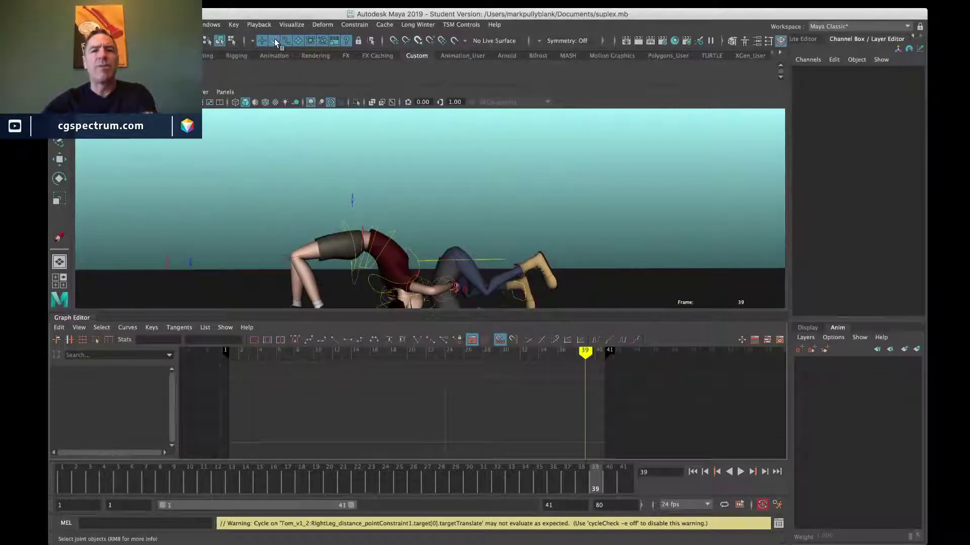
click(262, 40)
click(275, 41)
click(300, 42)
click(314, 41)
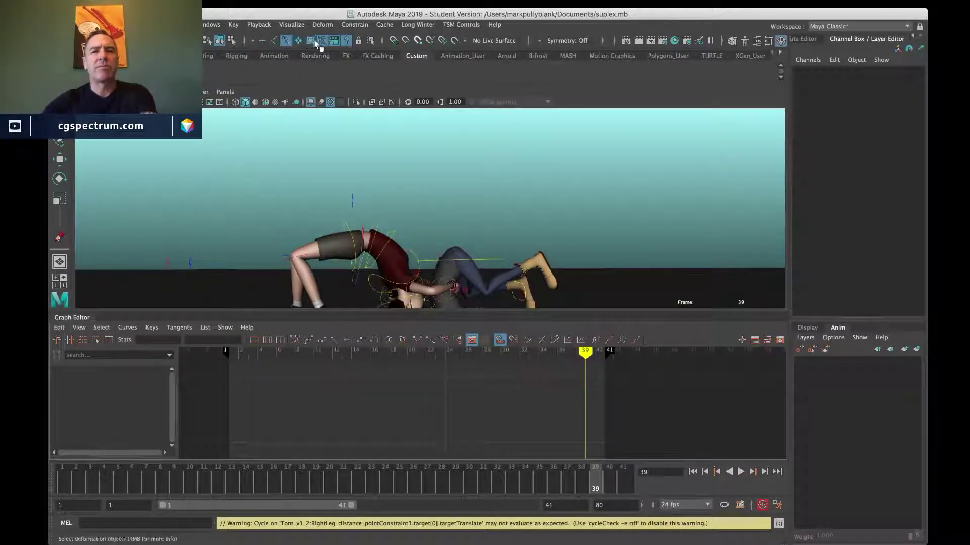
click(322, 40)
click(333, 41)
click(346, 41)
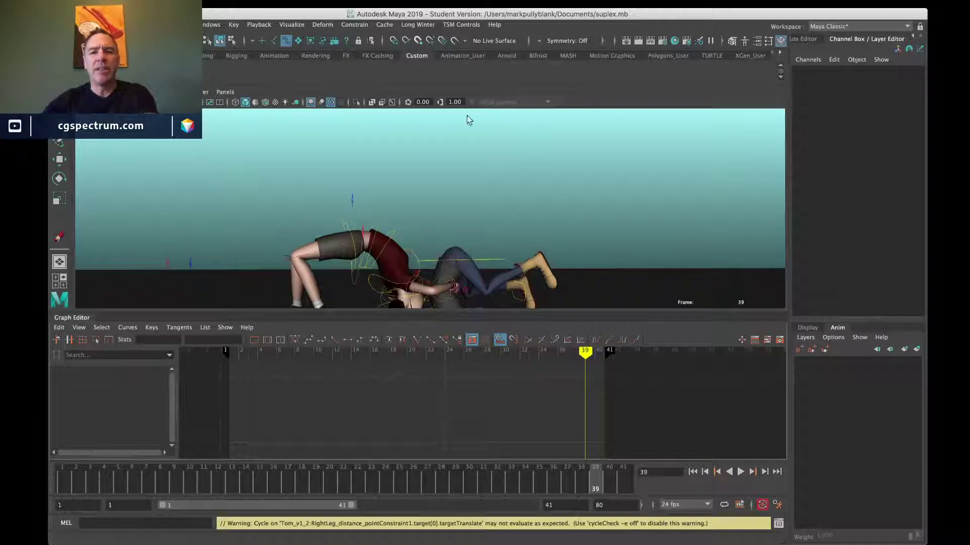
Step: Select all control curves on both characters, show them in the Graph Editor and scrub from frame 14 to frame 23
click(72, 318)
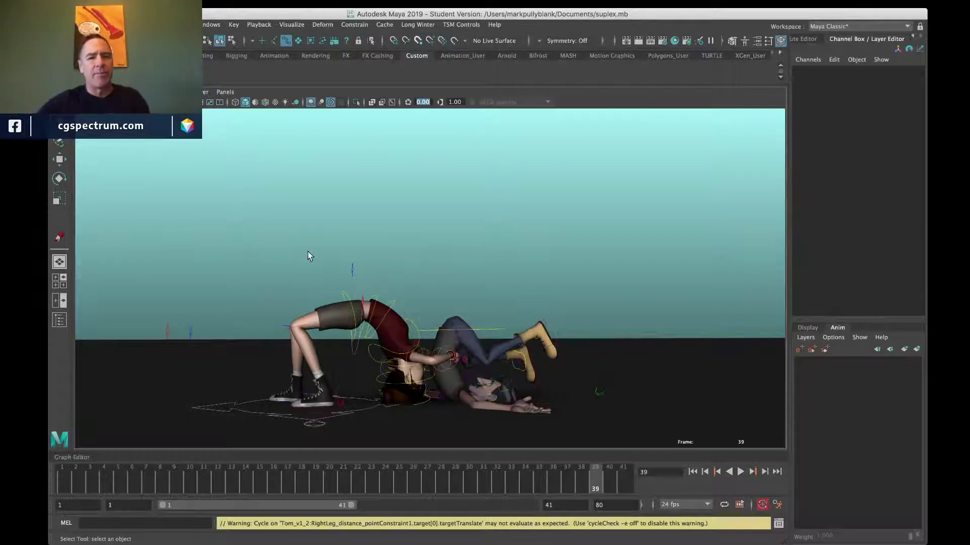
drag(127, 207, 372, 362)
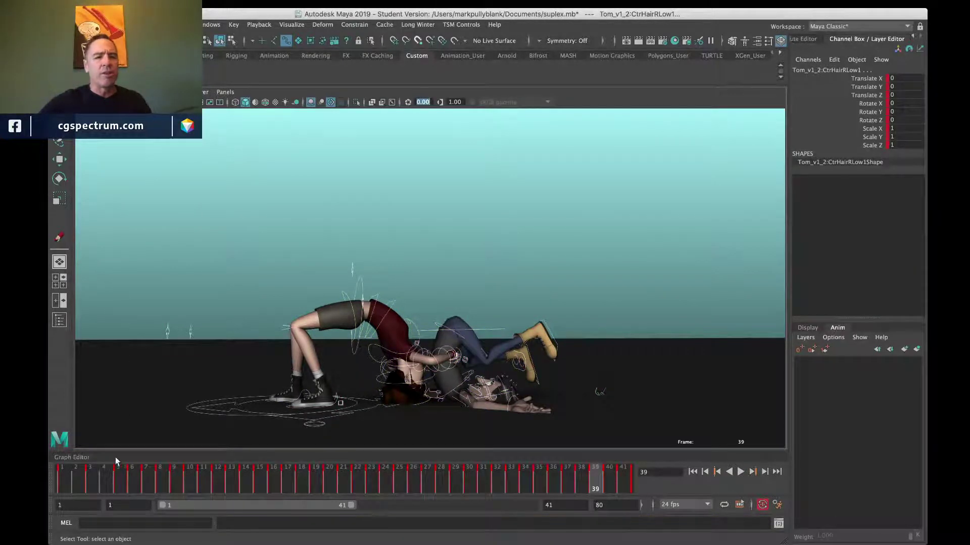
click(73, 456)
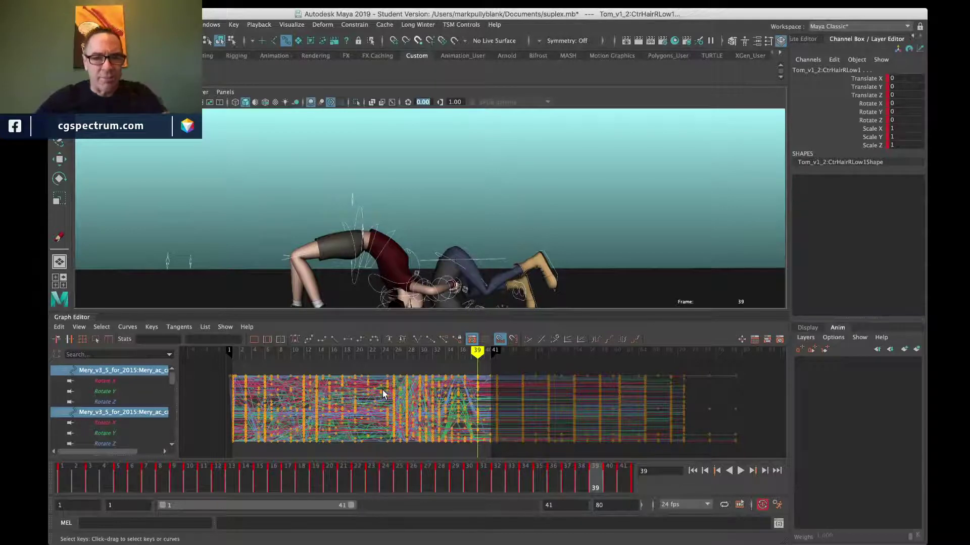
click(317, 352)
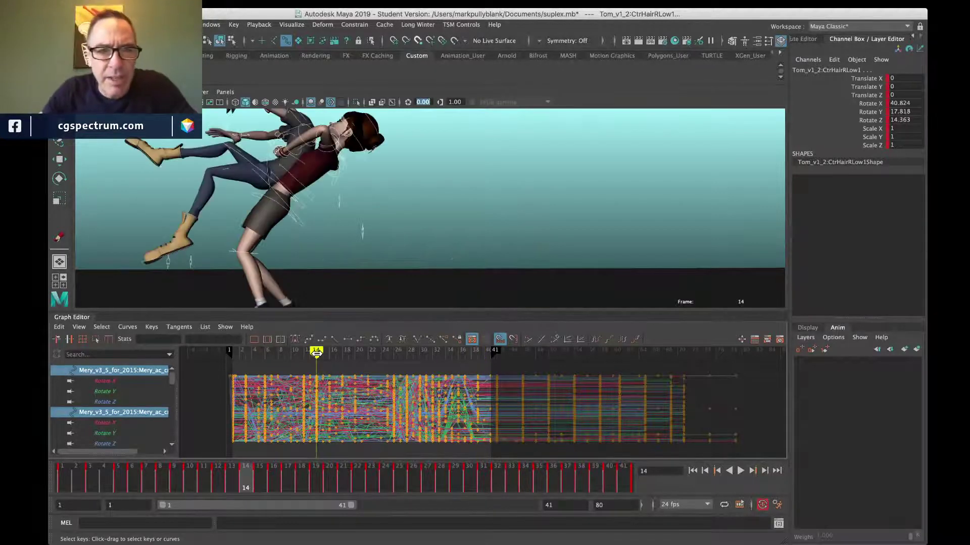
drag(316, 352, 374, 352)
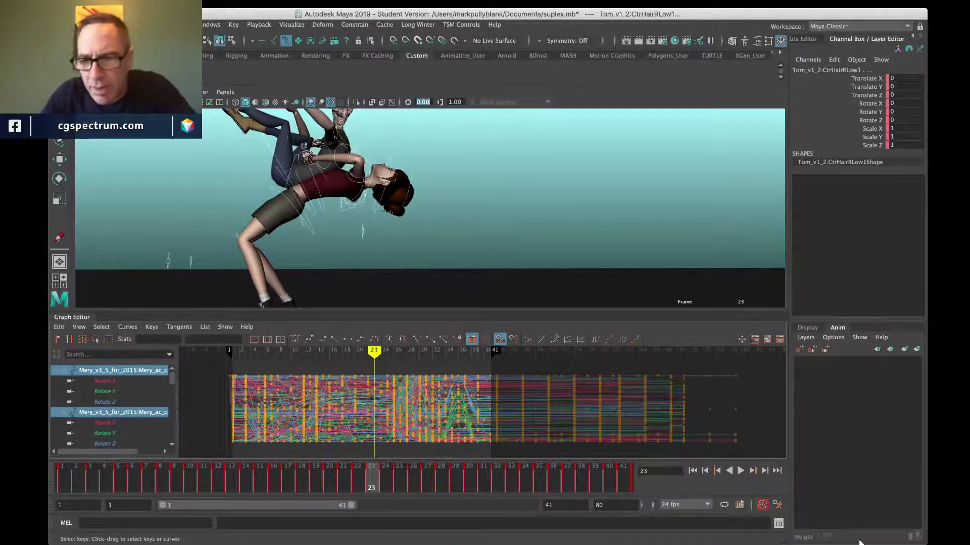
Step: Set the animation evaluation mode to DG in the preferences and save them
click(777, 505)
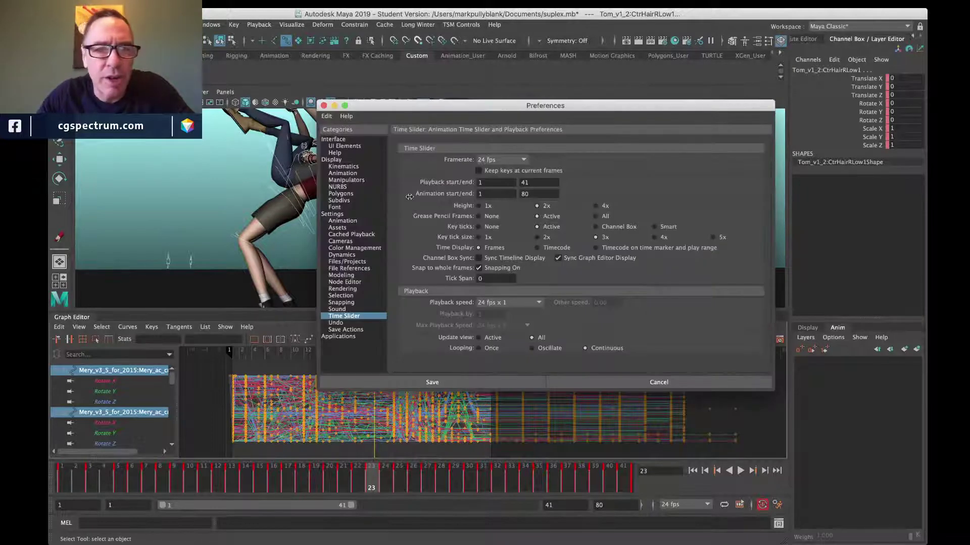
click(367, 218)
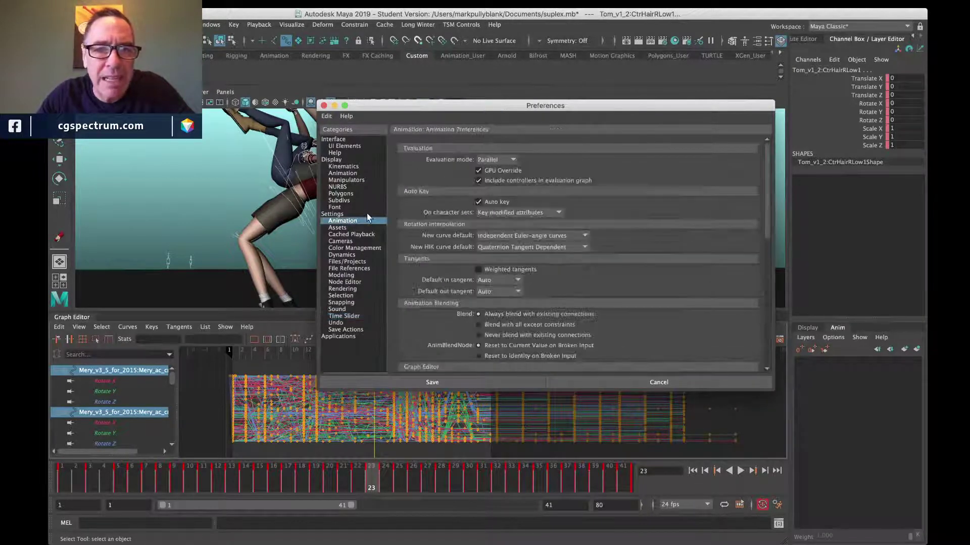
click(497, 159)
click(454, 368)
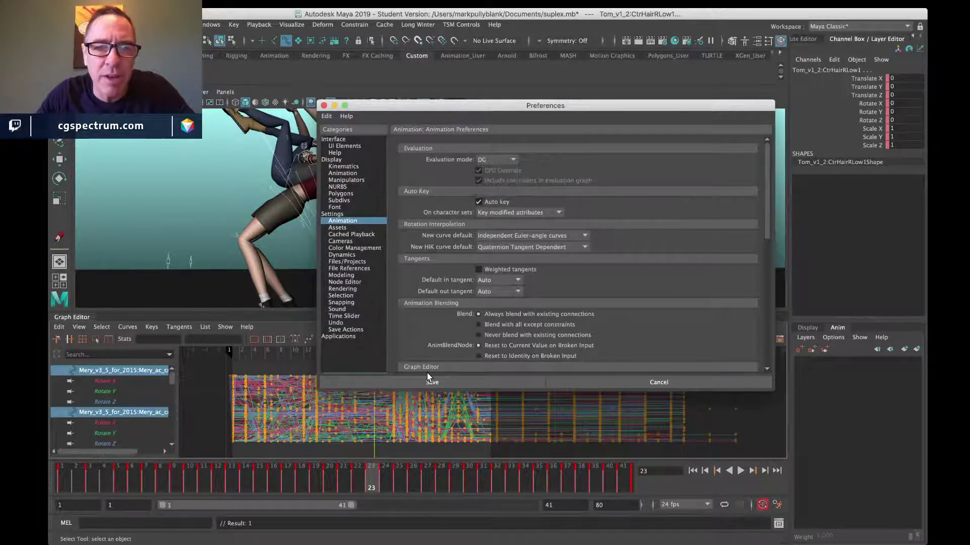
click(421, 382)
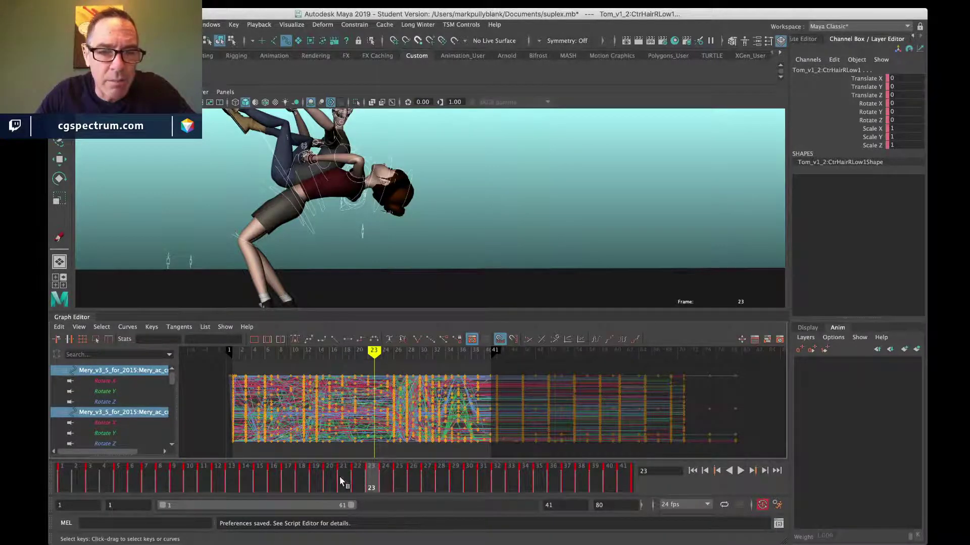
Step: Scrub the suplex to compare the characters' poses at frame 14 and frame 26
click(214, 473)
drag(223, 472, 246, 469)
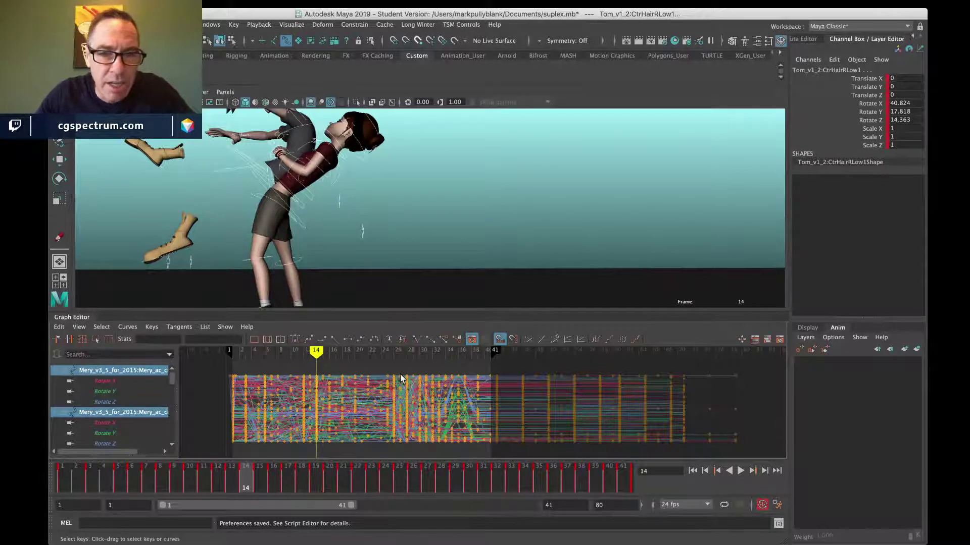
click(394, 353)
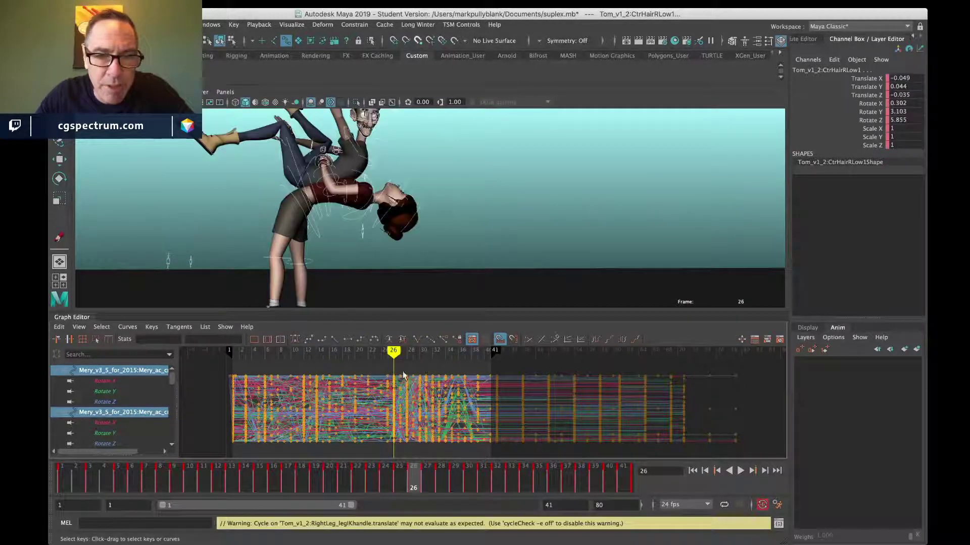
click(316, 353)
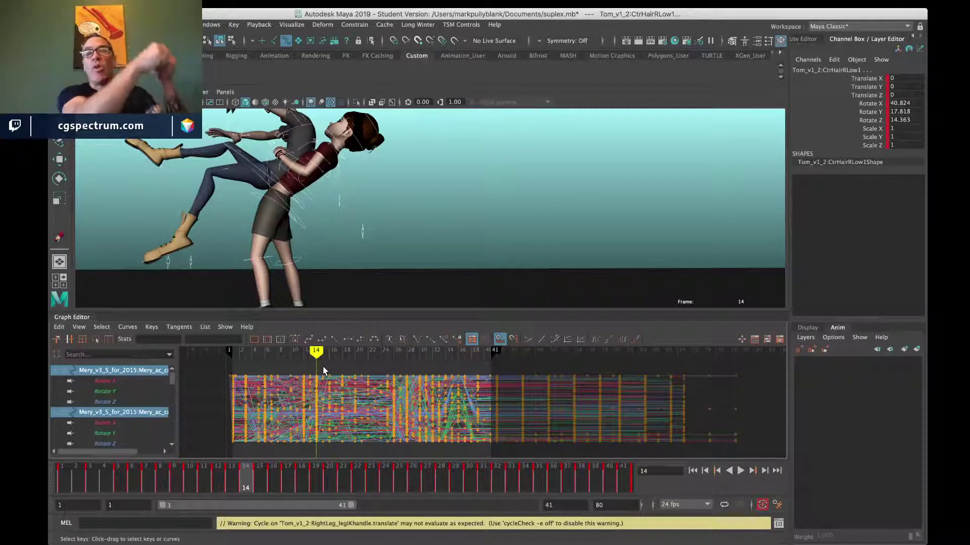
Step: Isolate the Rotate X curve of the female character's torso control in the Graph Editor and examine its keys from frame 14 on
click(301, 221)
click(159, 413)
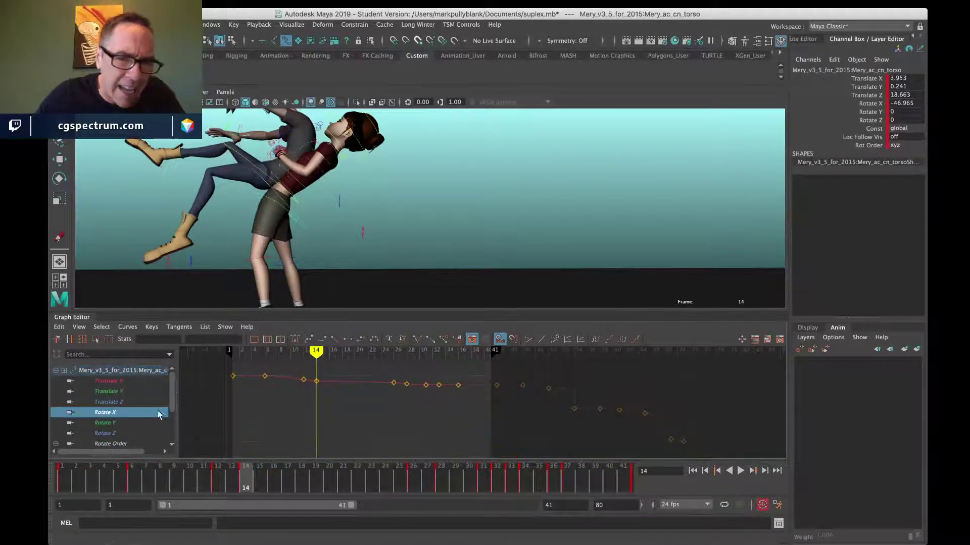
key(f)
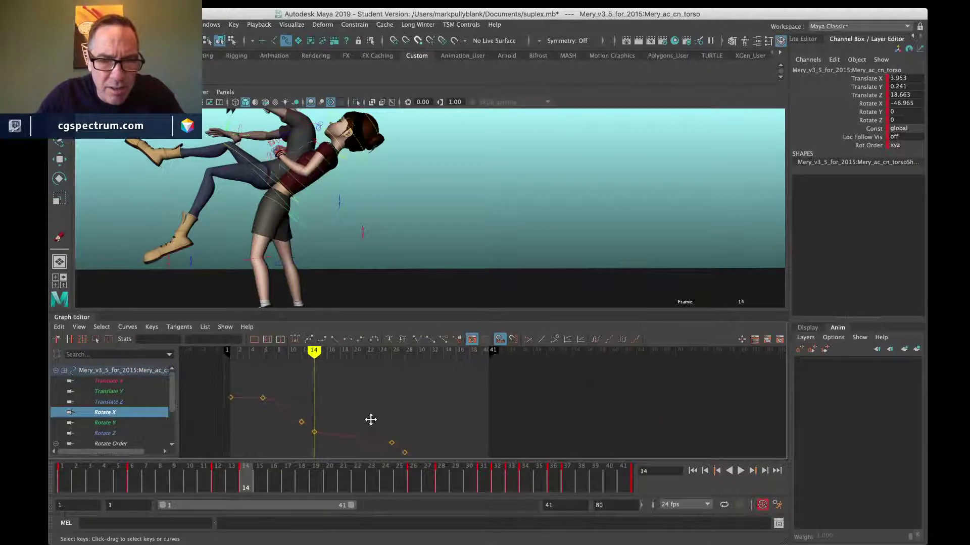
alt+middle_drag(370, 420, 361, 358)
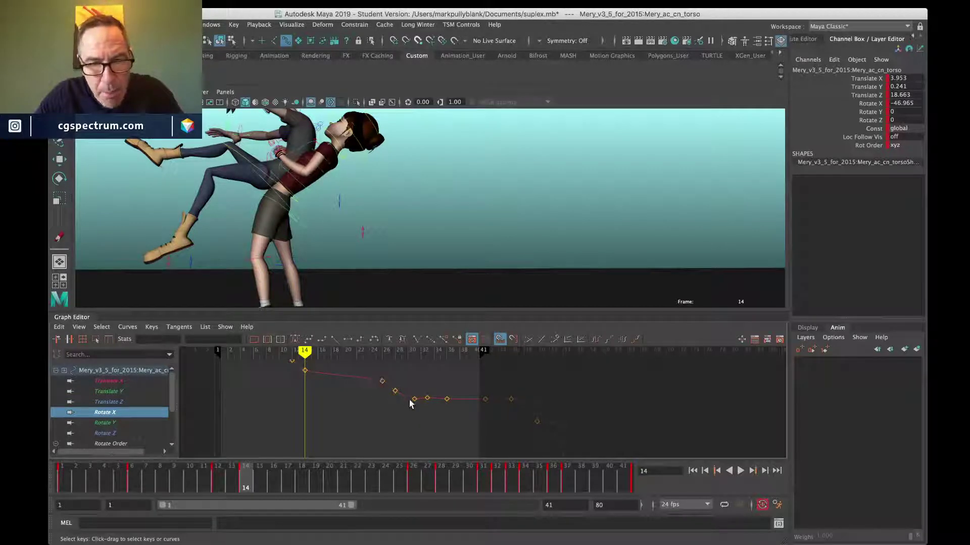
Step: Try sliding the five torso Rotate X keys from frame 26 to 36 ten frames earlier, undo the shift and clear the selection
drag(353, 373, 439, 413)
shift+middle_drag(438, 413, 372, 413)
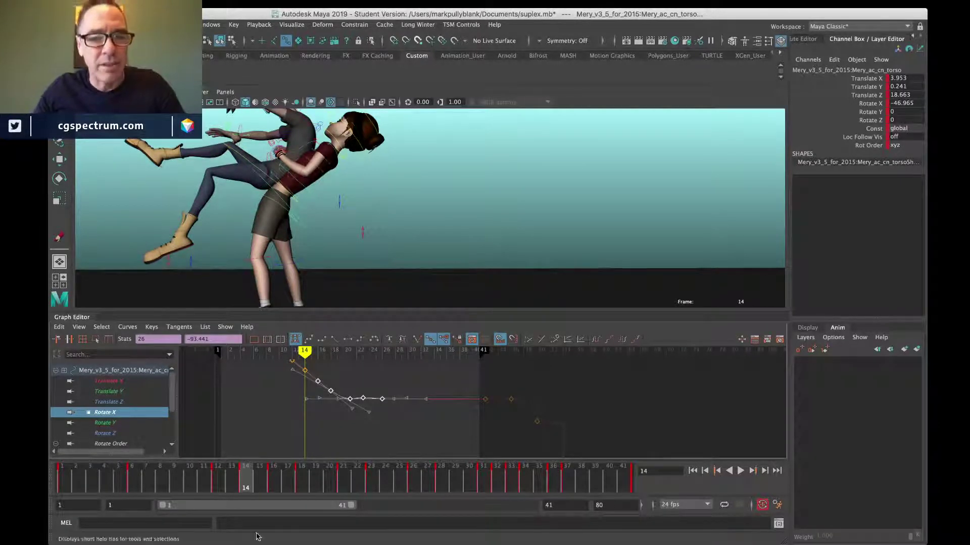
key(ctrl+z)
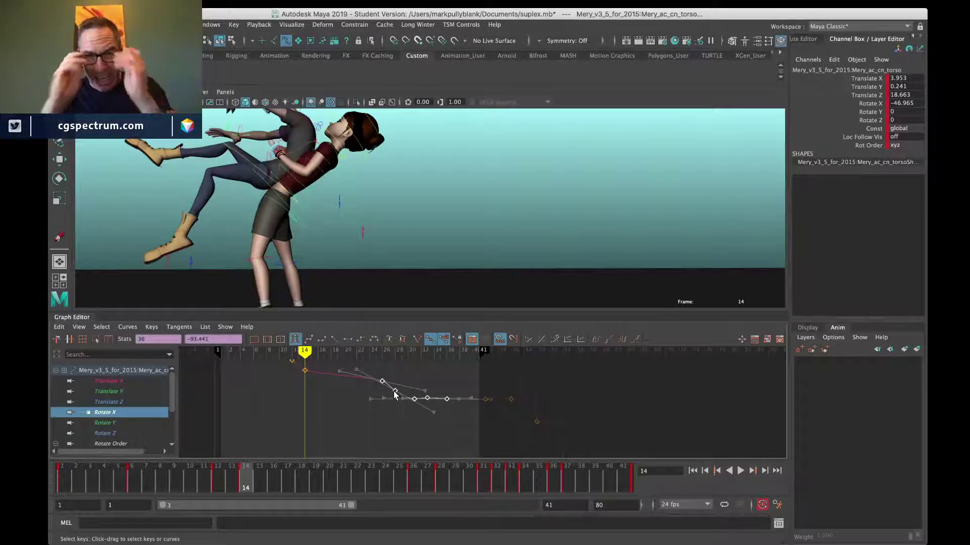
click(332, 210)
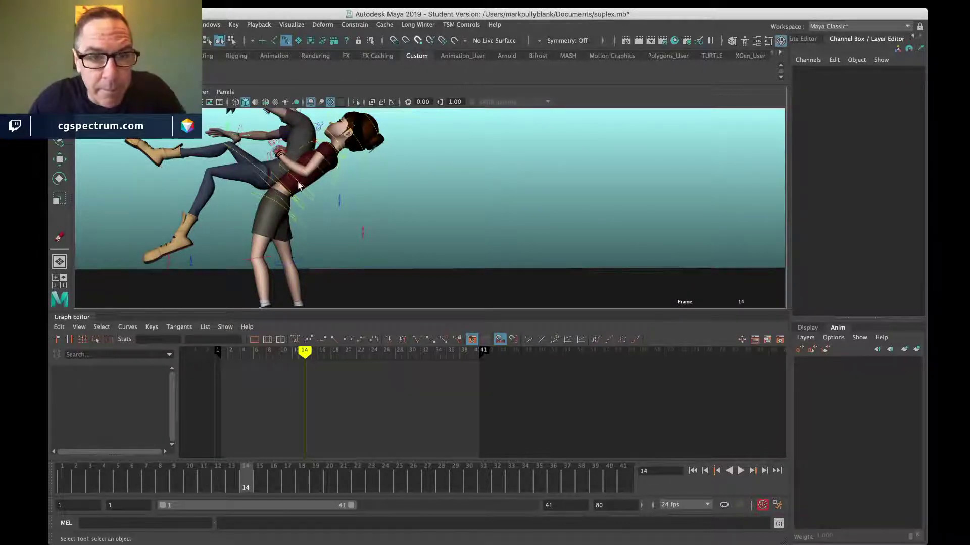
Step: Select the viewport's persp camera and unlock all its channels from Translate X to Visibility
click(224, 92)
mouse_move(241, 100)
click(352, 103)
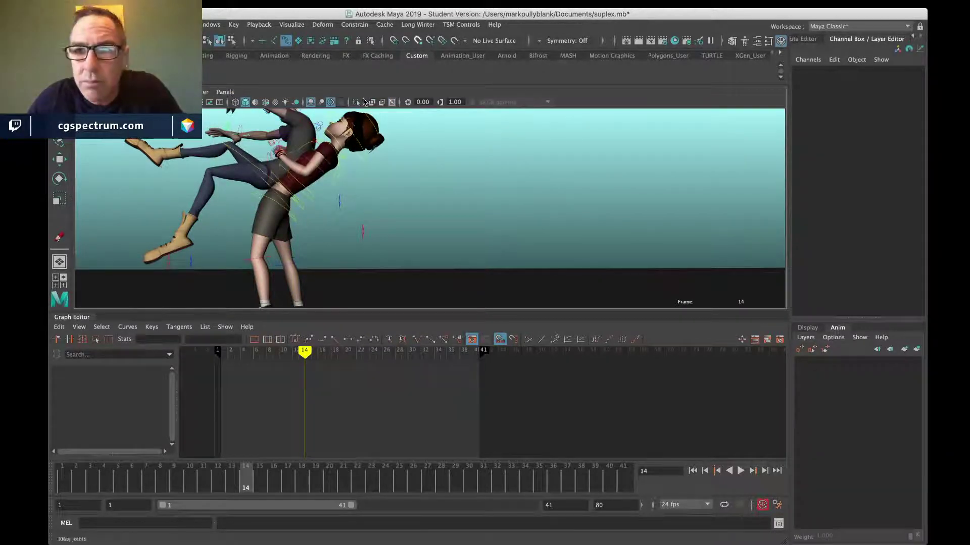
click(82, 102)
drag(861, 78, 861, 153)
right_click(861, 117)
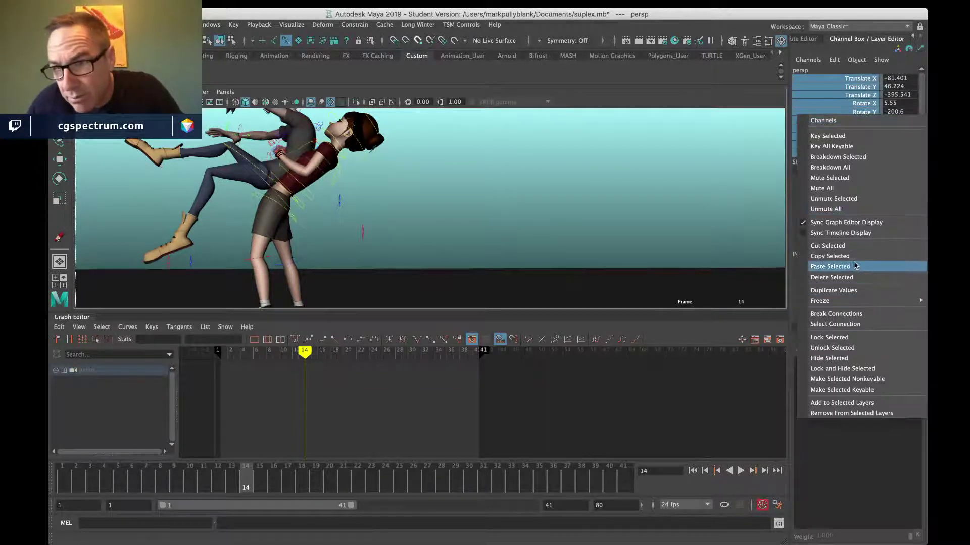
click(852, 348)
middle_drag(416, 225, 400, 215)
scroll(400, 216, up, 5)
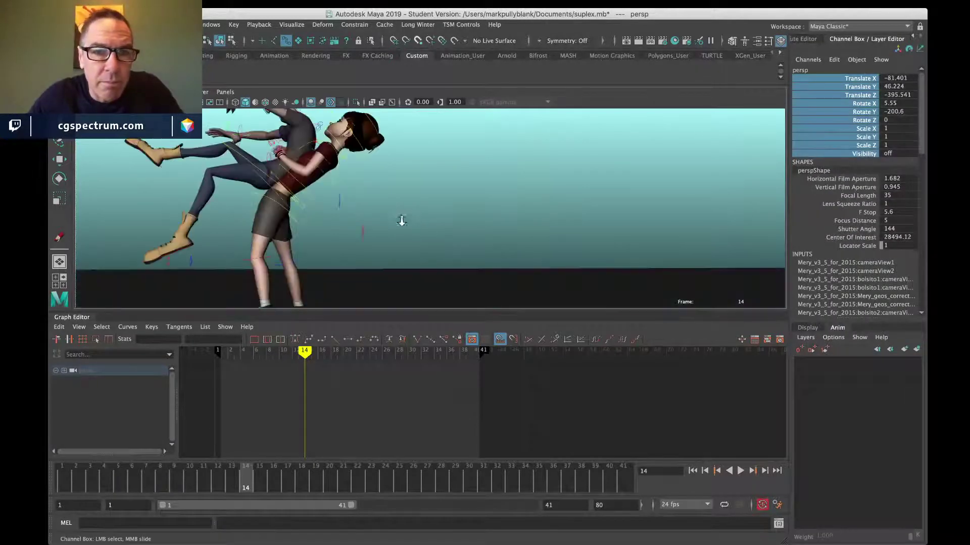
scroll(399, 218, up, 2)
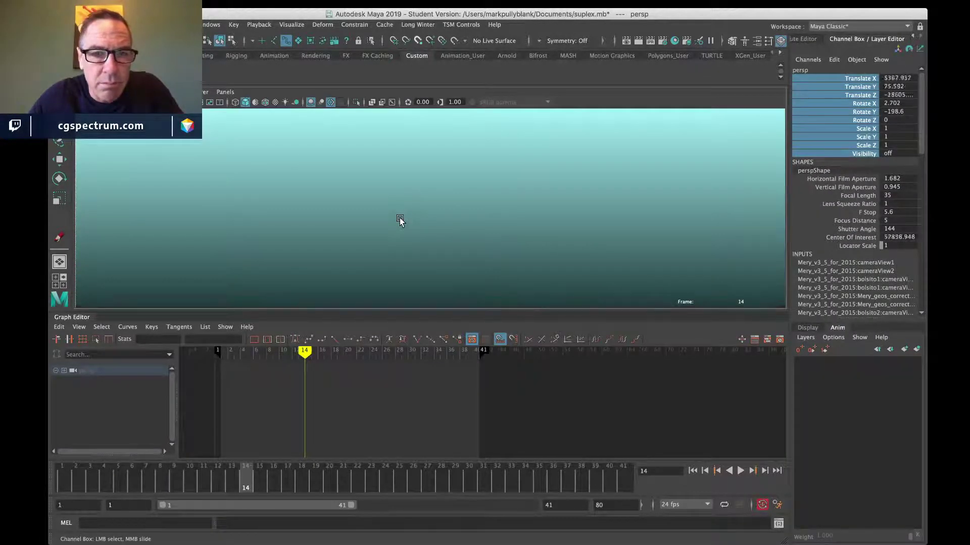
alt+drag(399, 217, 402, 217)
Step: Look through another perspective camera and frame both characters in a wide view from slightly above
click(228, 102)
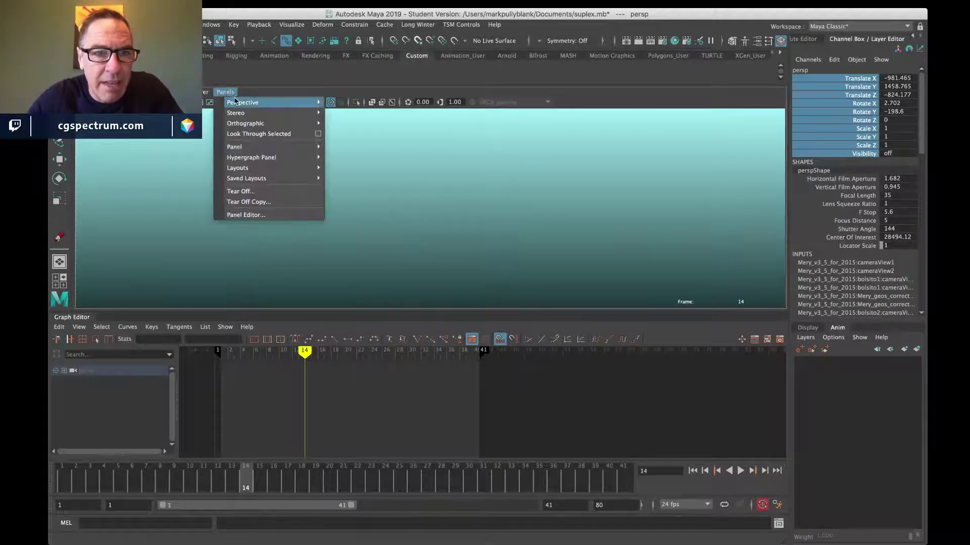
mouse_move(303, 103)
click(367, 119)
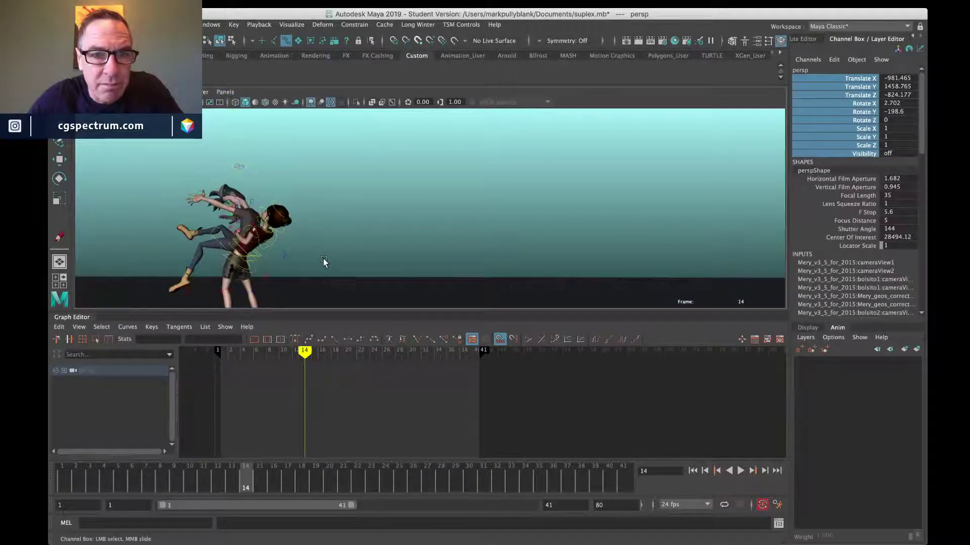
alt+middle_drag(322, 257, 357, 219)
alt+drag(357, 219, 394, 228)
alt+middle_drag(394, 228, 371, 220)
alt+right_drag(371, 220, 238, 190)
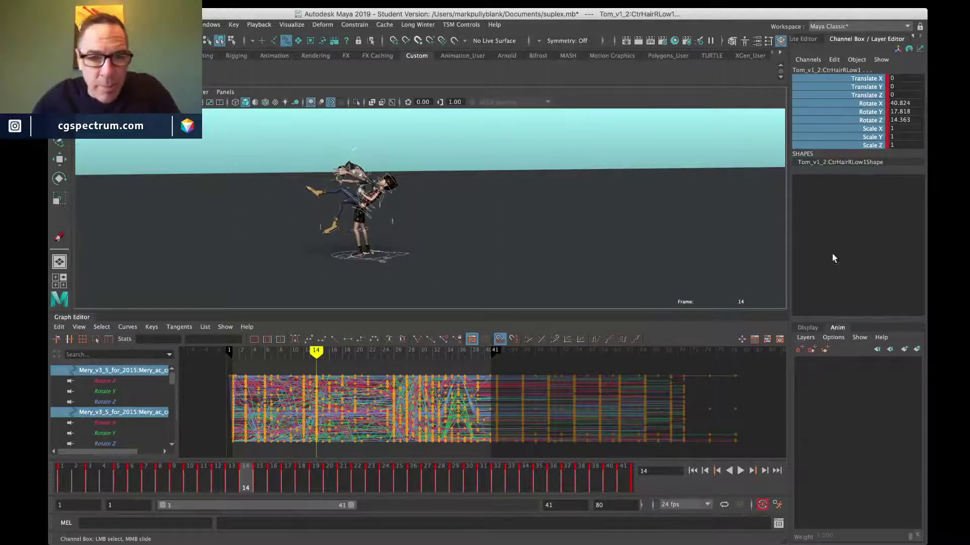
Step: Delete all controls' keys between frames 14 and 26, and shift every key from frame 26 onward 10 frames earlier
drag(393, 364, 317, 459)
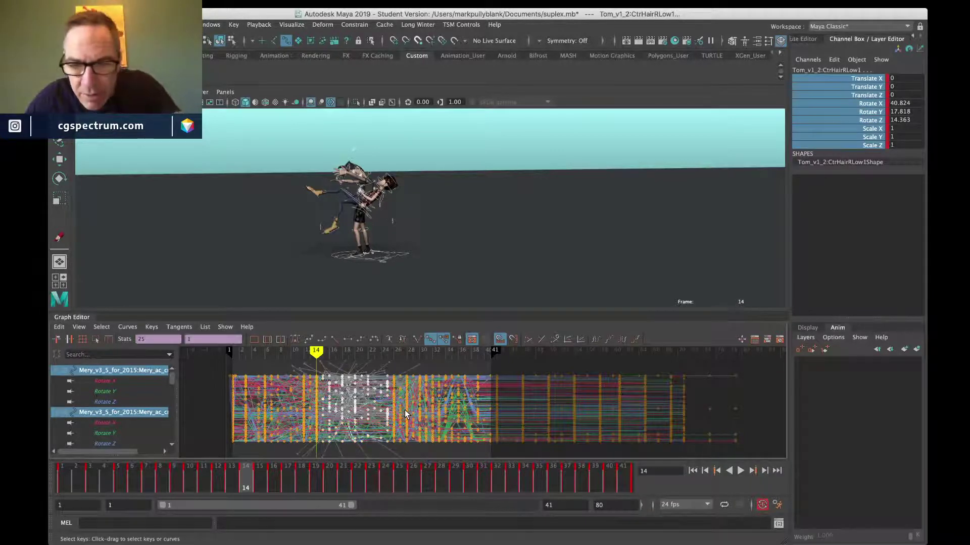
key(Delete)
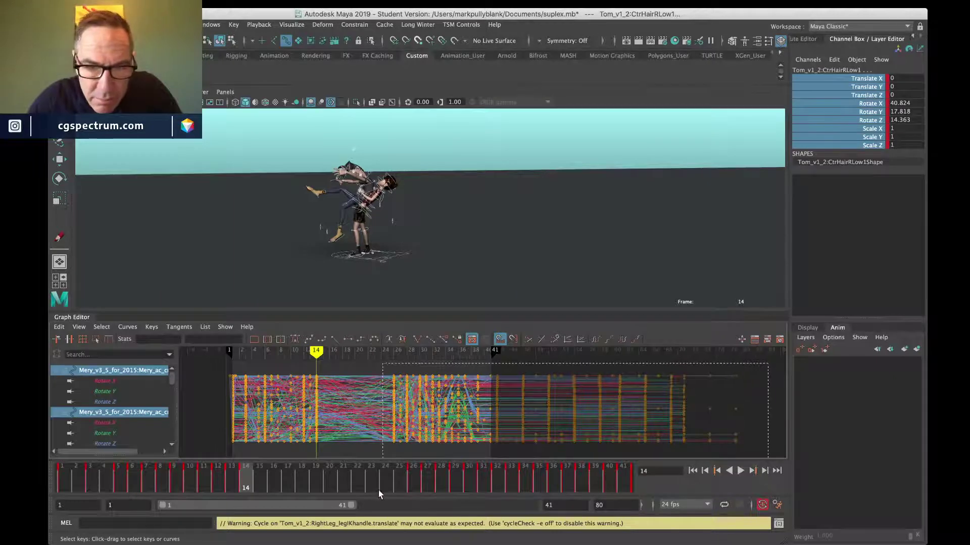
drag(477, 453, 505, 403)
key(w)
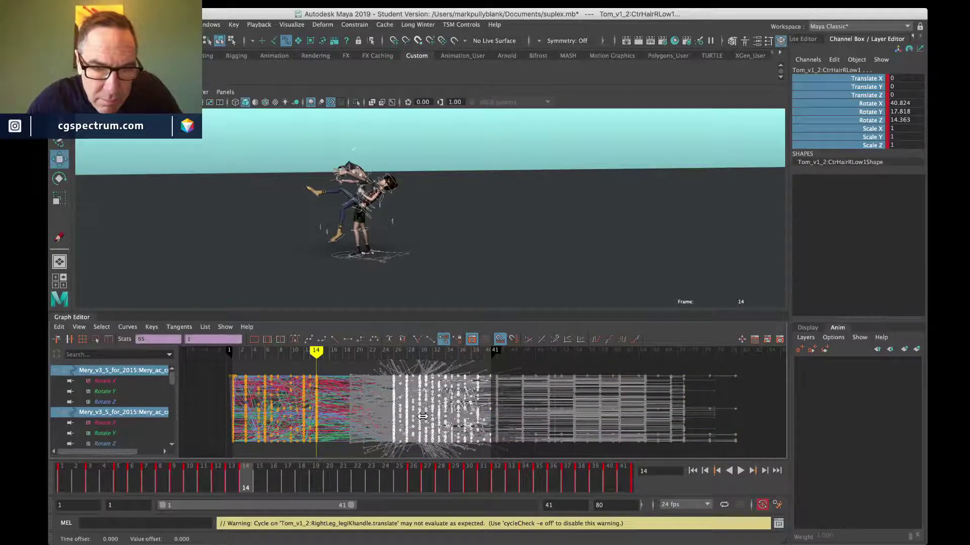
mouse_move(388, 419)
shift+middle_down()
mouse_move(349, 420)
mouse_move(372, 422)
shift+middle_up()
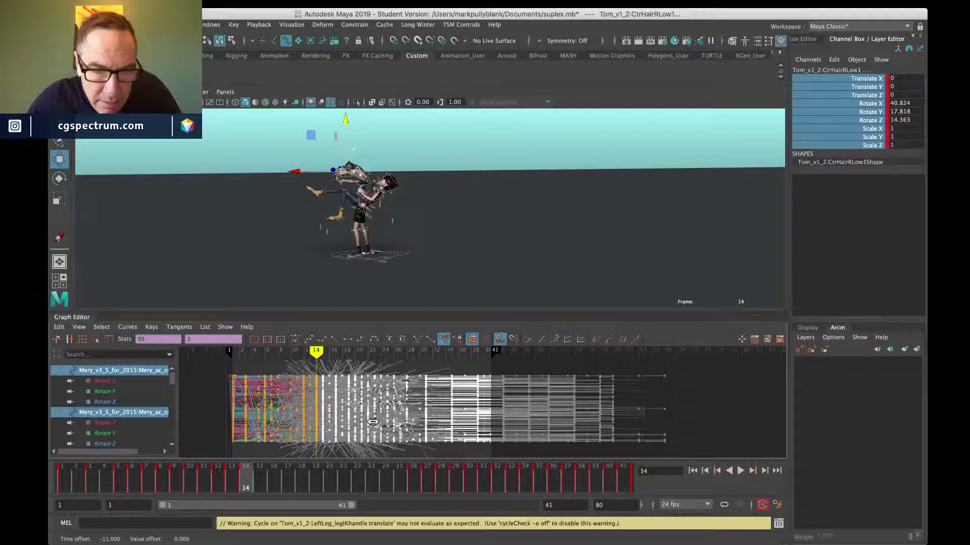
shift+middle_drag(373, 422, 379, 422)
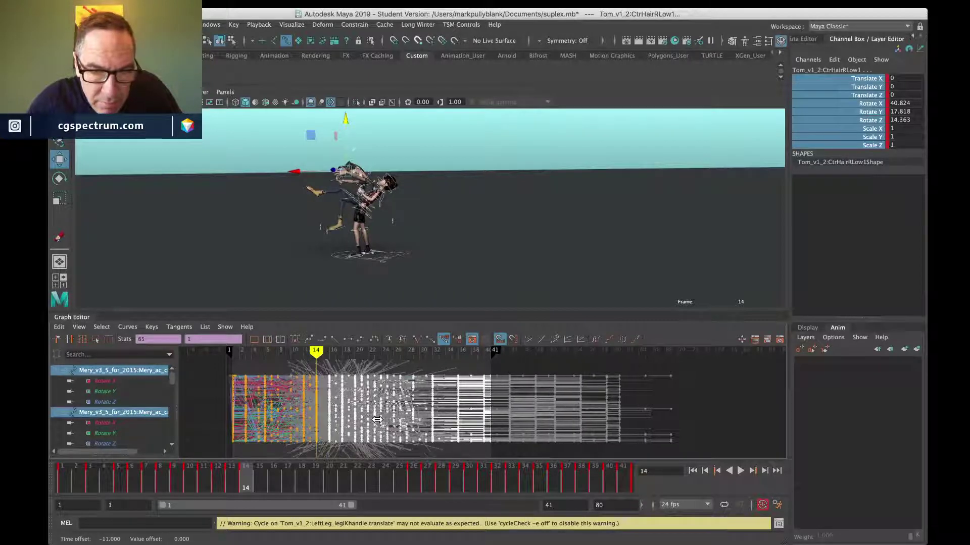
Step: Scrub the retimed suplex to frame 26, shorten the playback range to end at frame 36 and start a playblast
drag(292, 356, 394, 354)
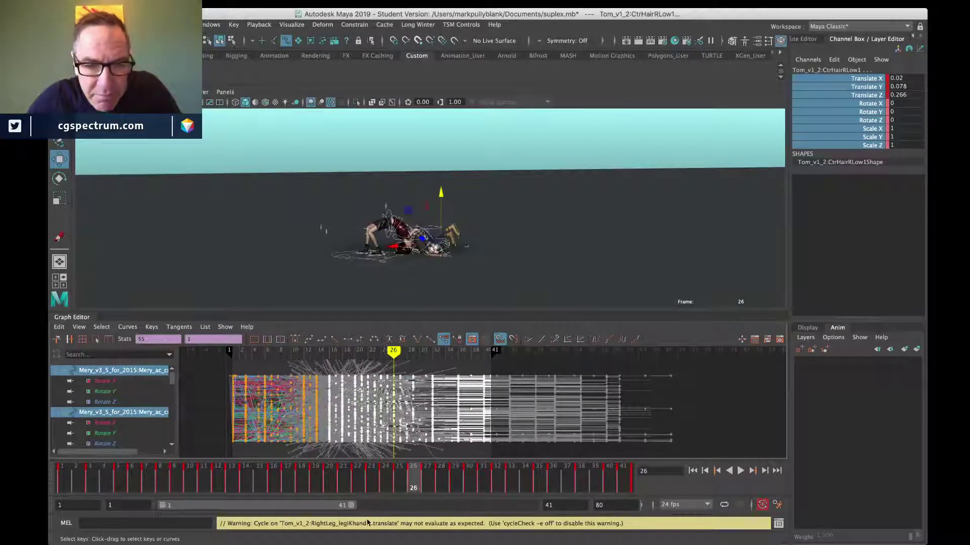
drag(351, 506, 327, 507)
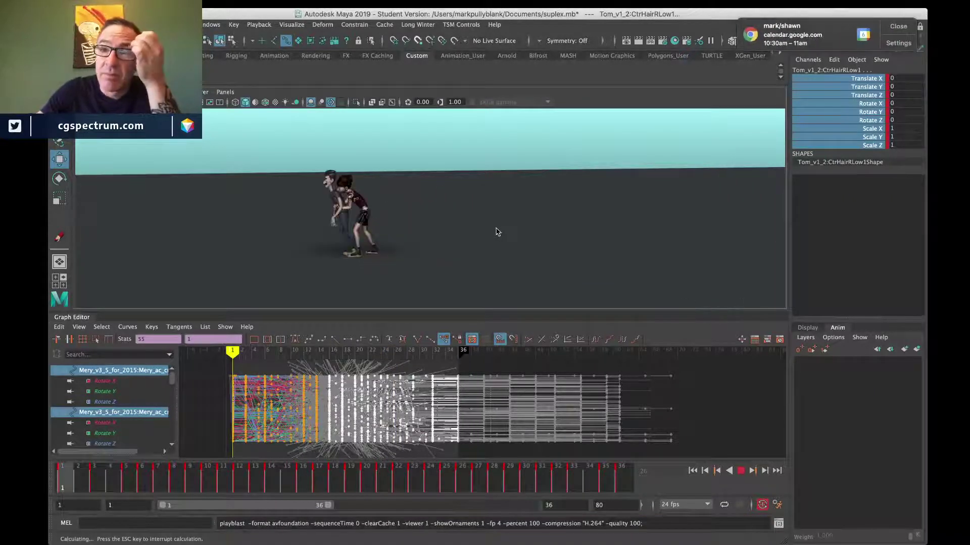
Step: Dismiss the calendar notification and play the finished playblast of the faster suplex to review its timing
click(904, 27)
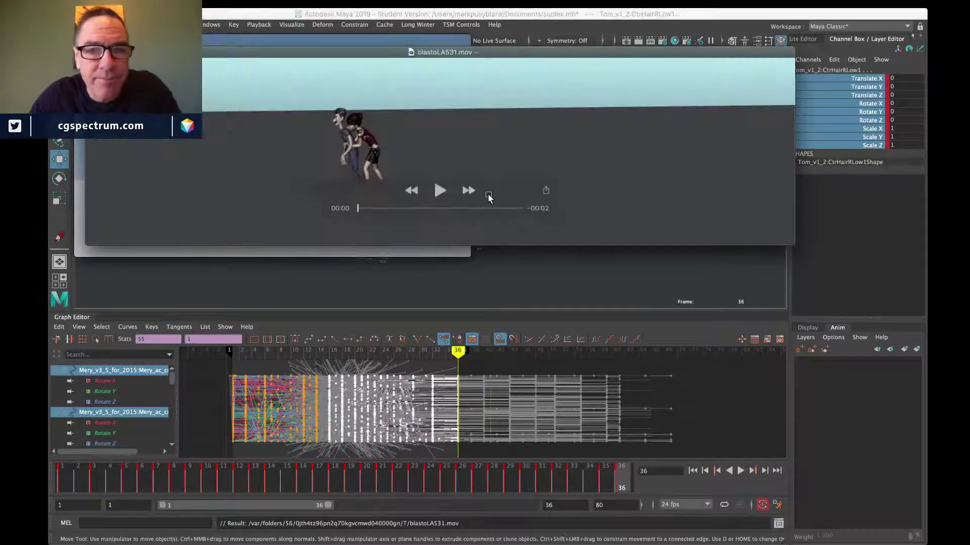
drag(488, 195, 283, 218)
key(space)
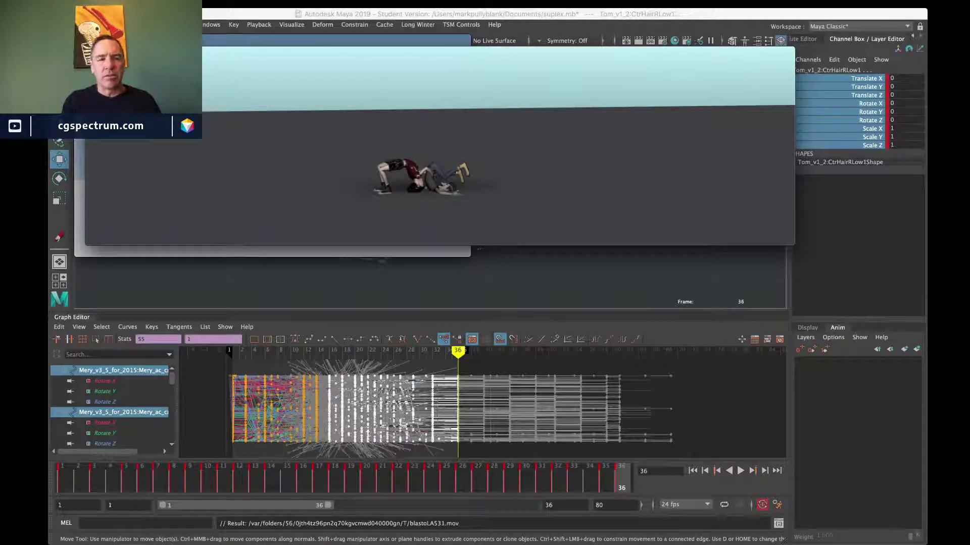
key(space)
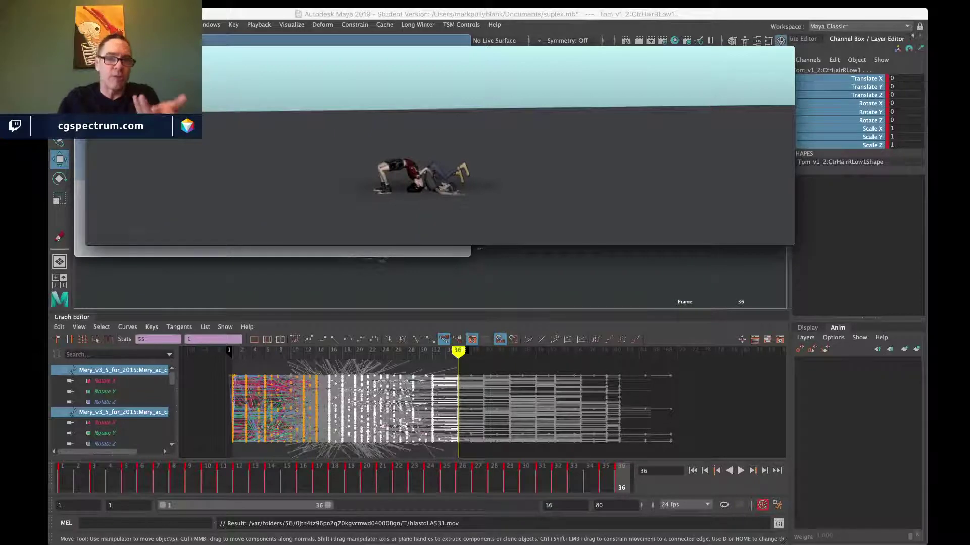
Step: Go to frame 14 and shift the selected keys after it 7 frames later for all controls
mouse_move(413, 204)
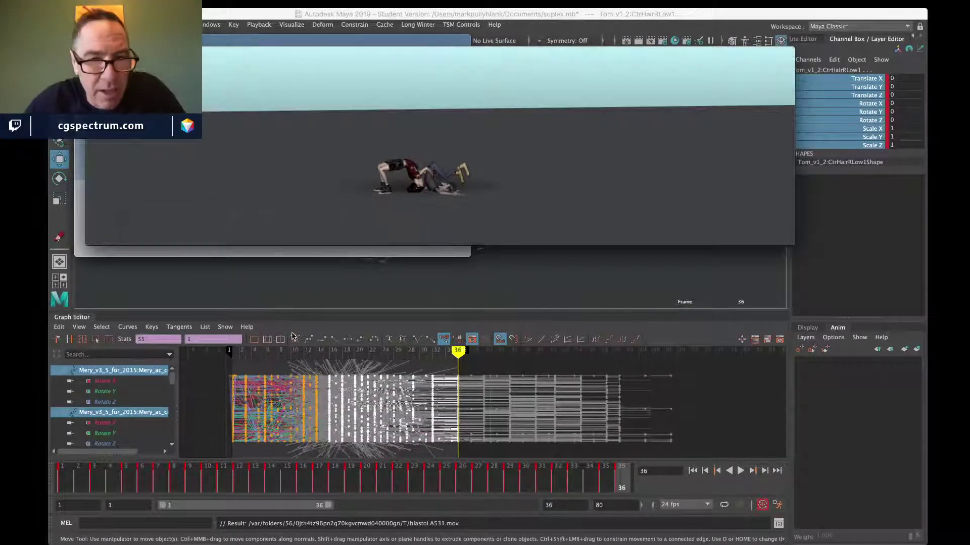
click(312, 356)
click(316, 350)
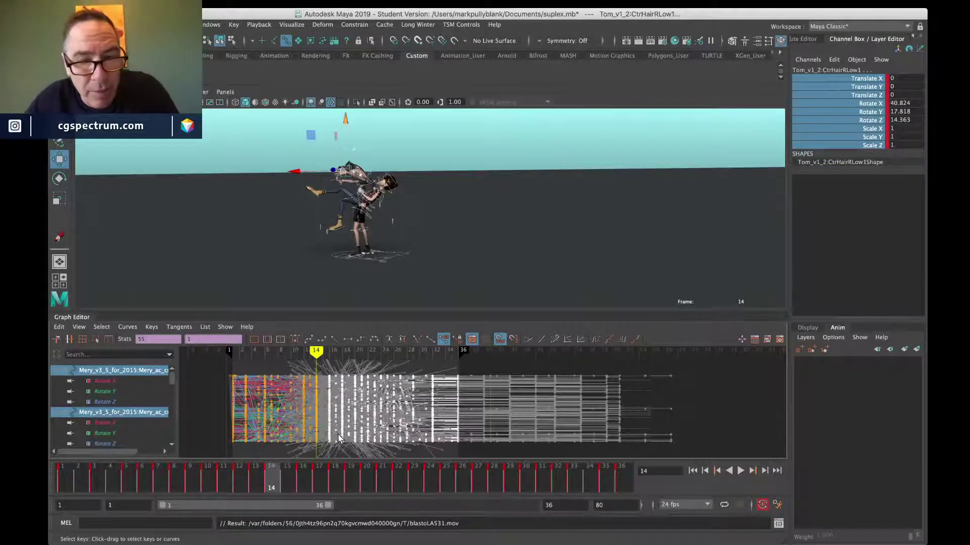
key(w)
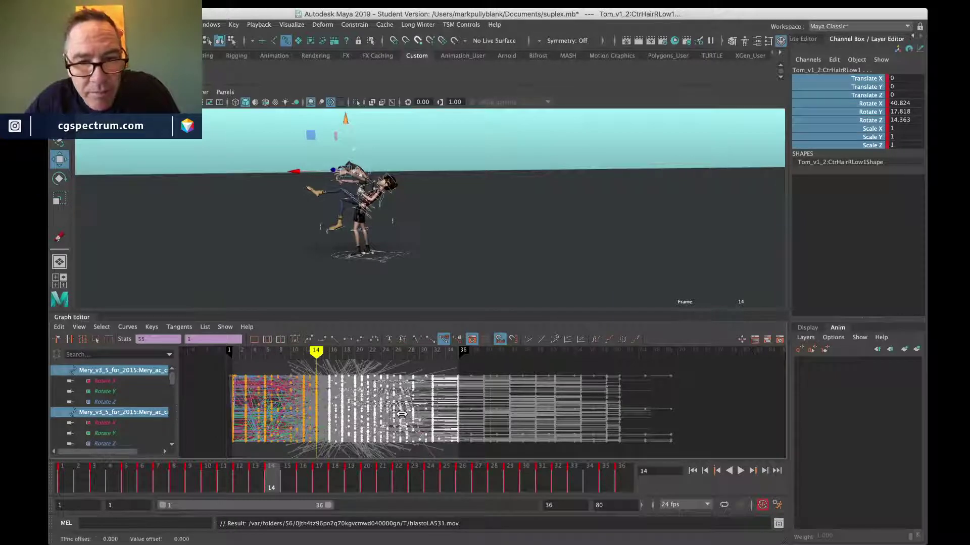
middle_drag(404, 414, 404, 418)
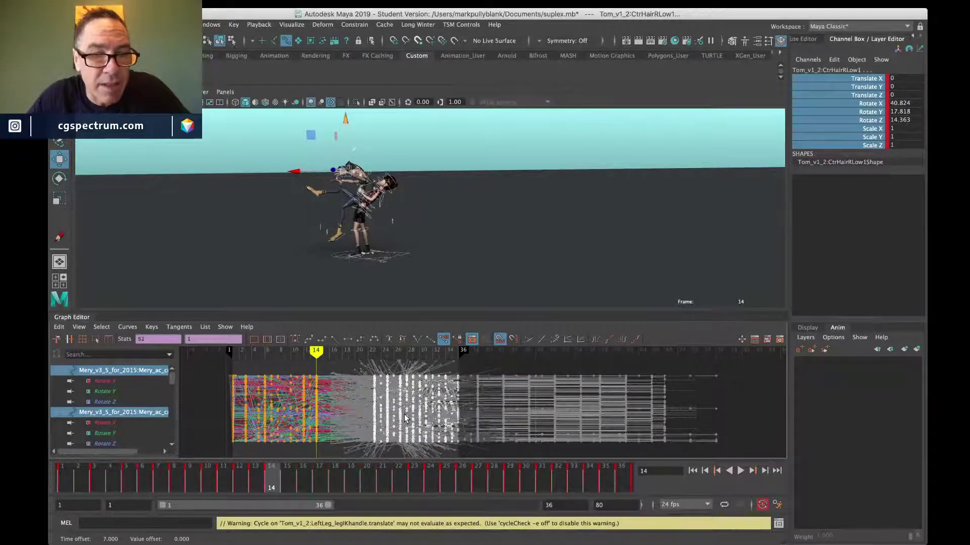
Step: Scrub the retimed suplex to frame 28, return to frame 10, and playblast the current playback range
drag(311, 478, 492, 483)
click(493, 485)
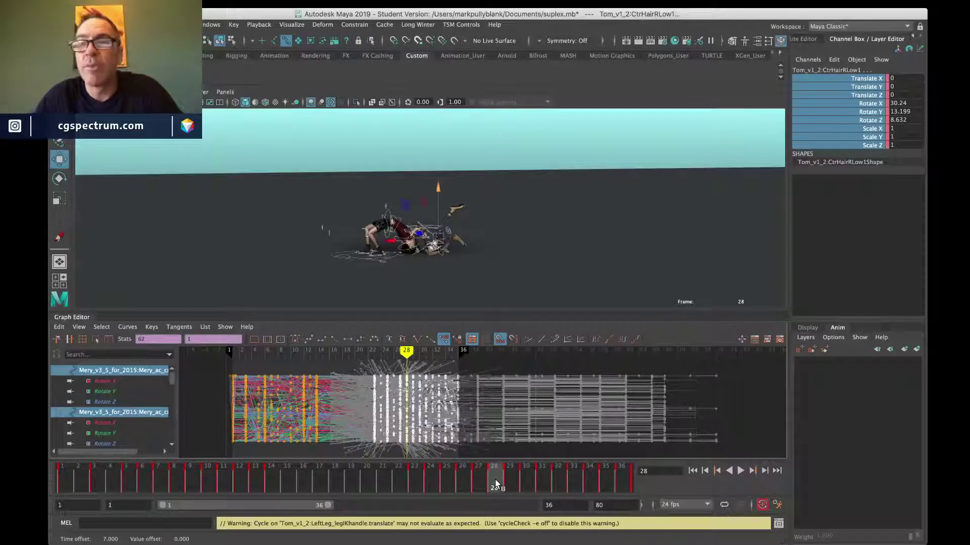
click(209, 484)
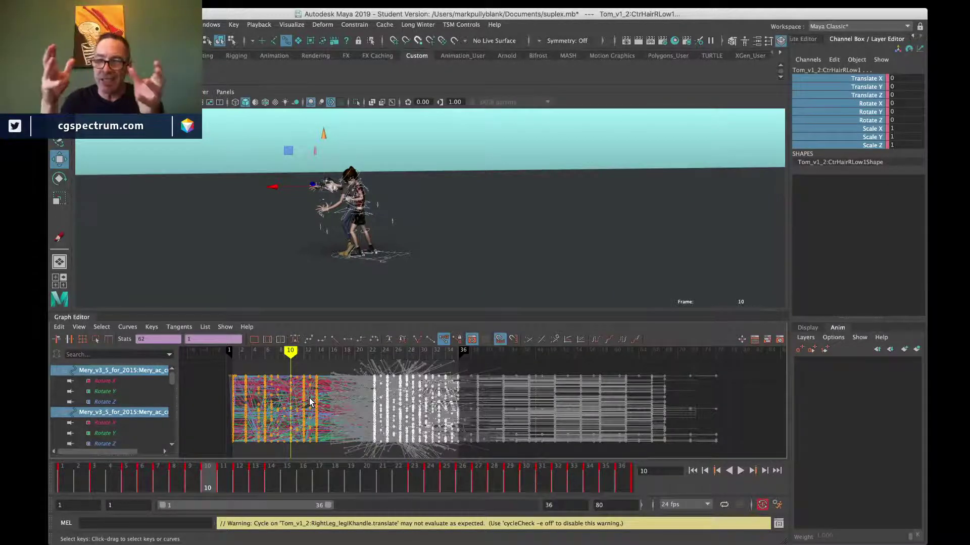
click(309, 103)
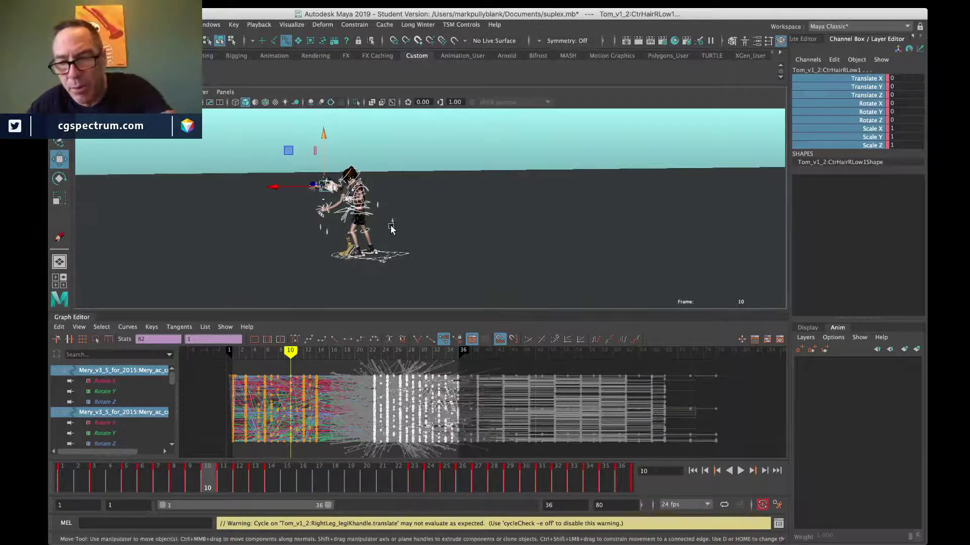
key(alt+p)
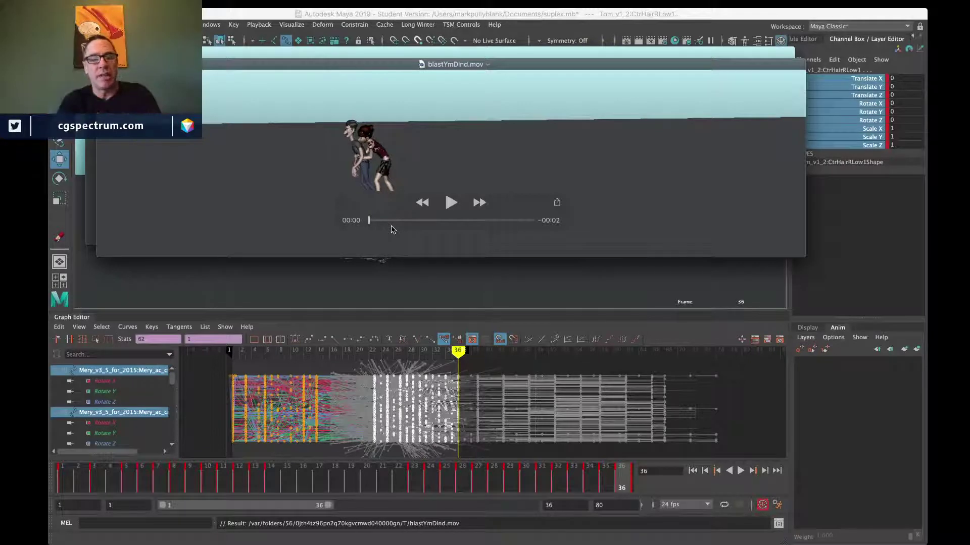
Step: Play the new playblast of both characters, rewind it to the start and watch it again
key(space)
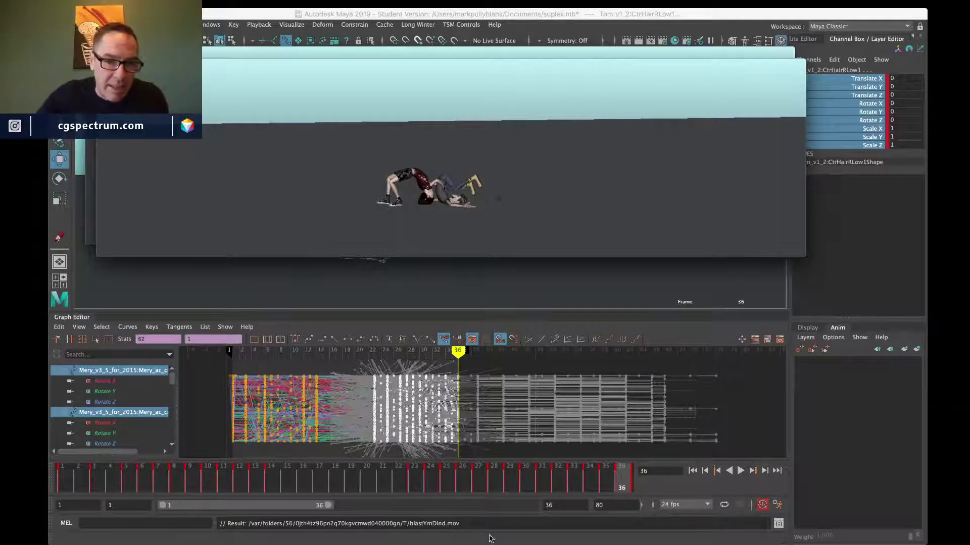
drag(647, 247, 604, 245)
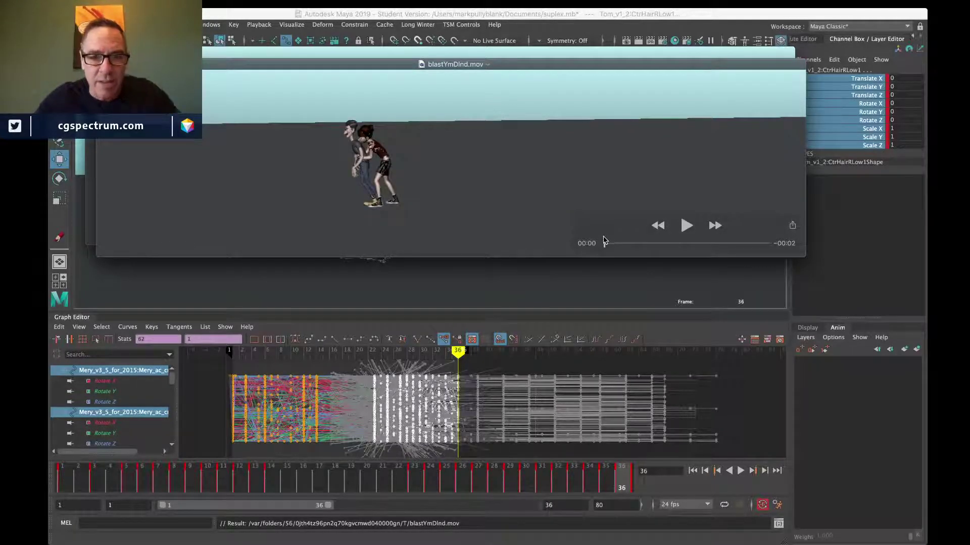
key(space)
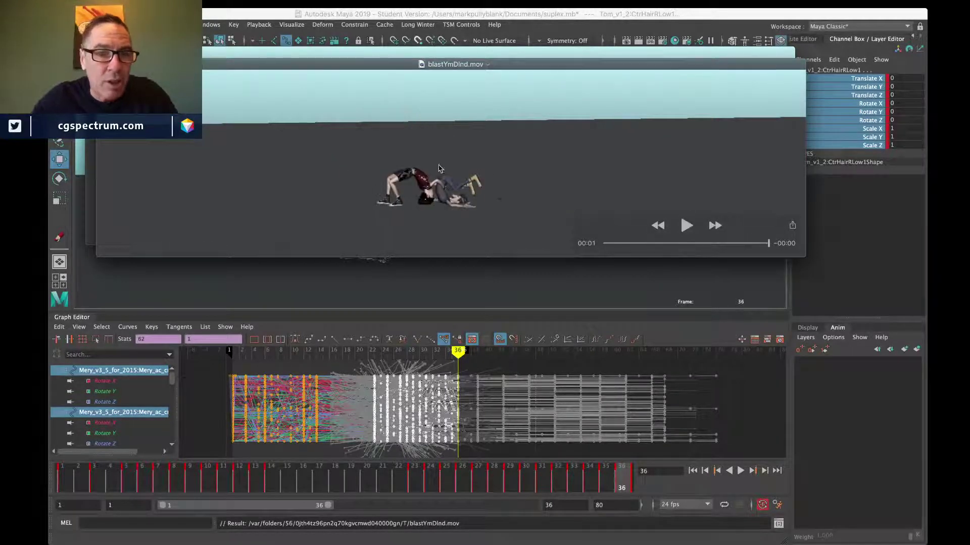
Step: Hide the TOM display layer, deselect all controls and make a playblast showing only Mery
click(806, 327)
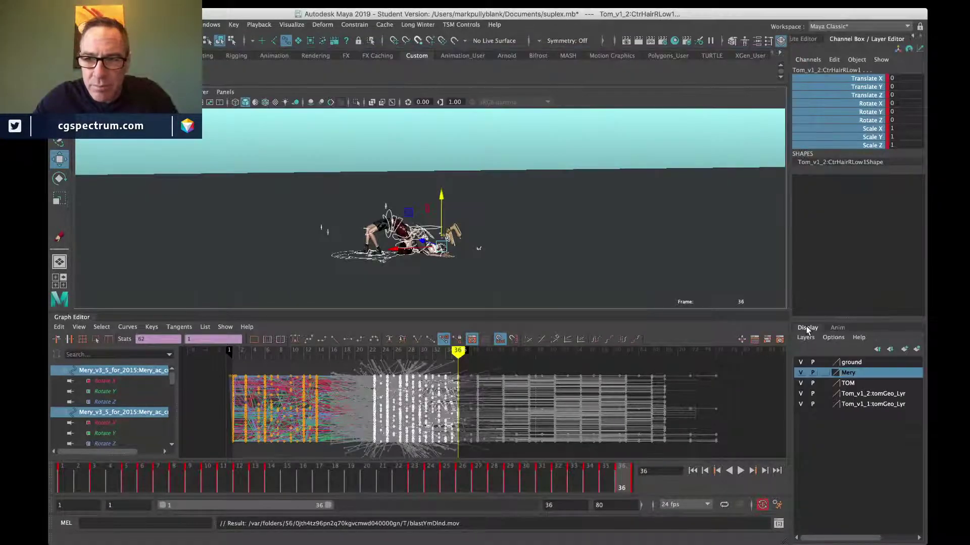
click(800, 384)
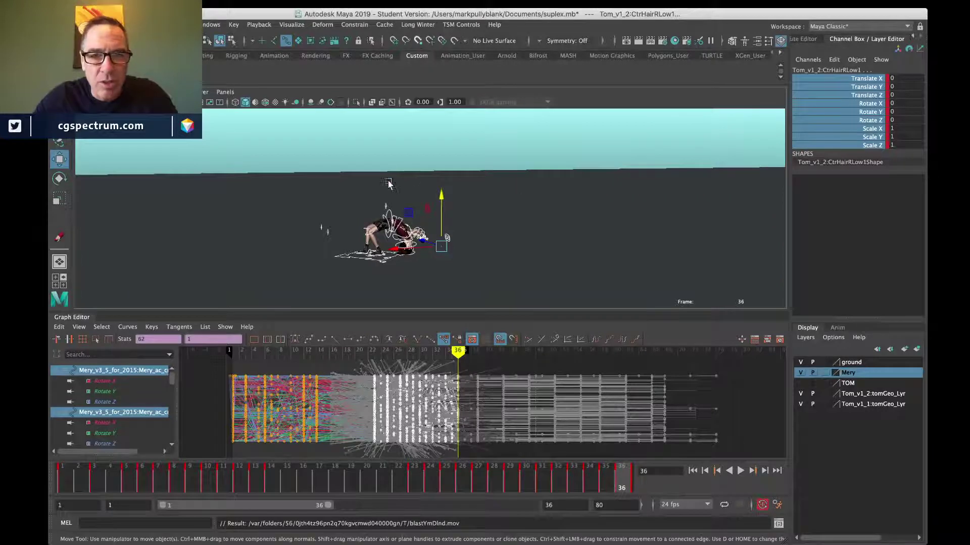
click(452, 221)
key(alt+p)
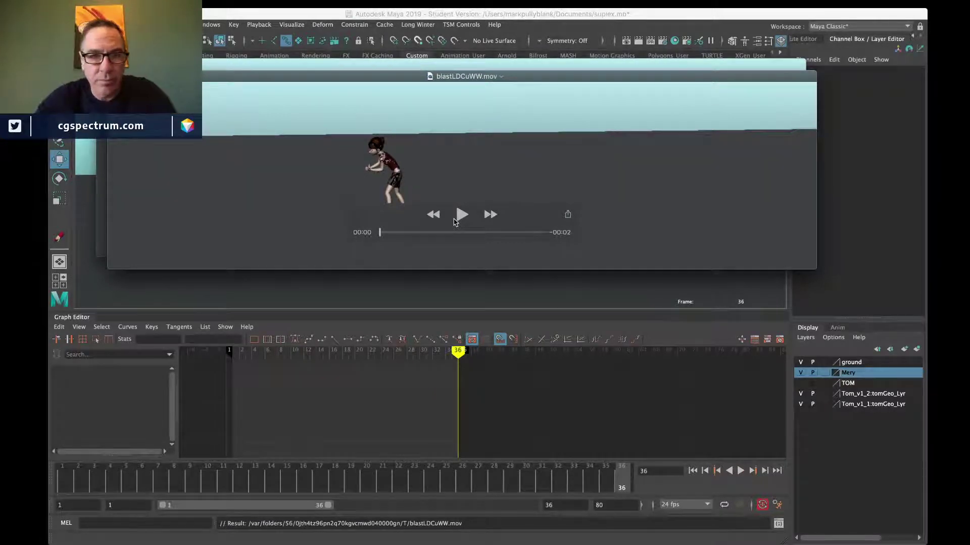
Step: Play the Mery-only playblast several times to examine her body movement through the suplex
drag(545, 225, 407, 249)
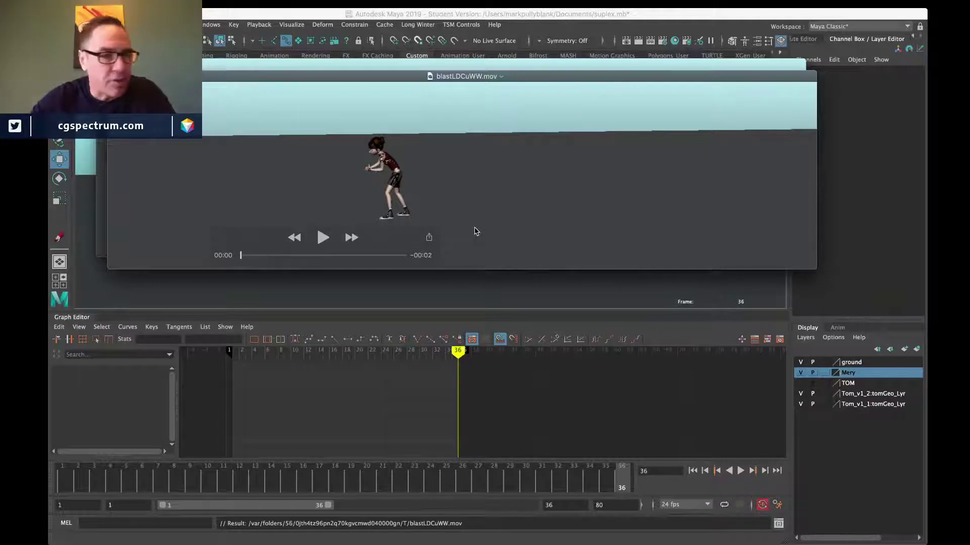
key(space)
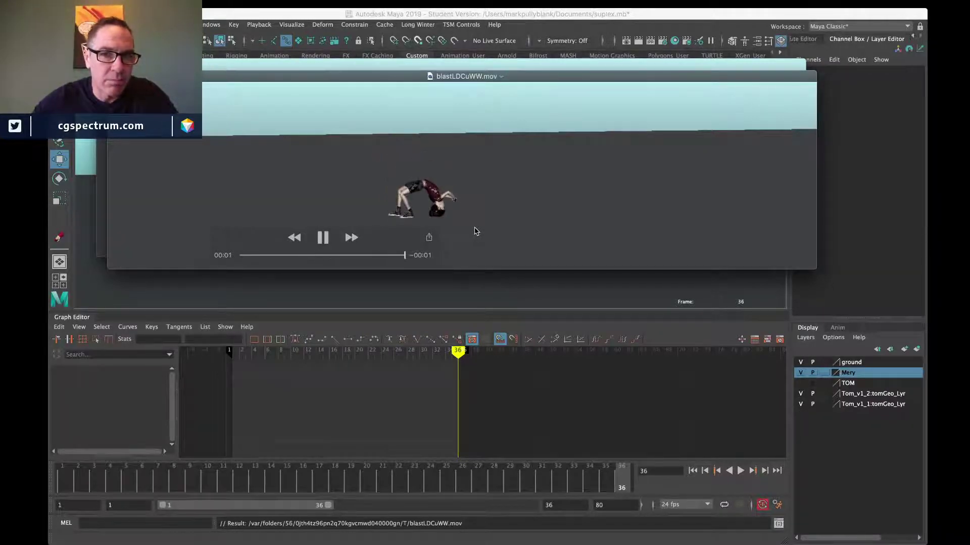
key(space)
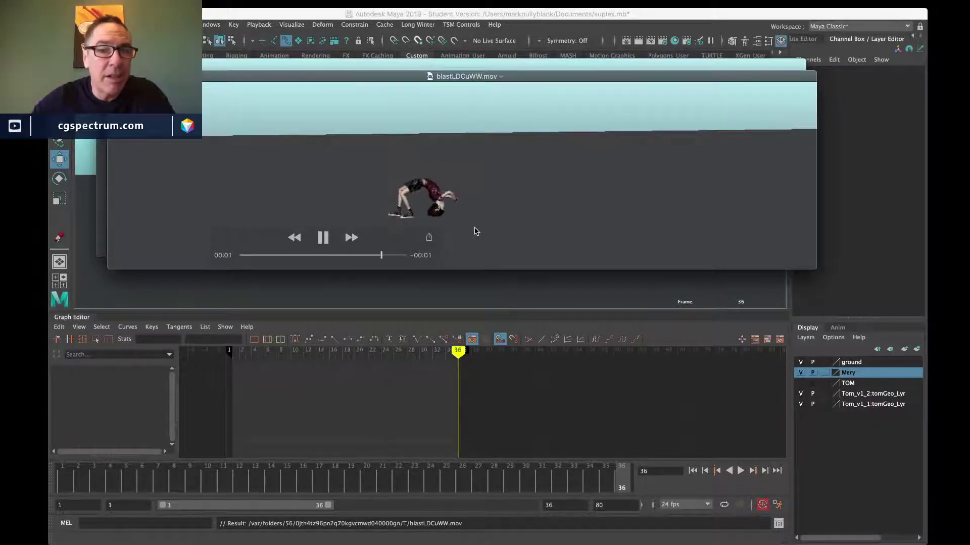
key(space)
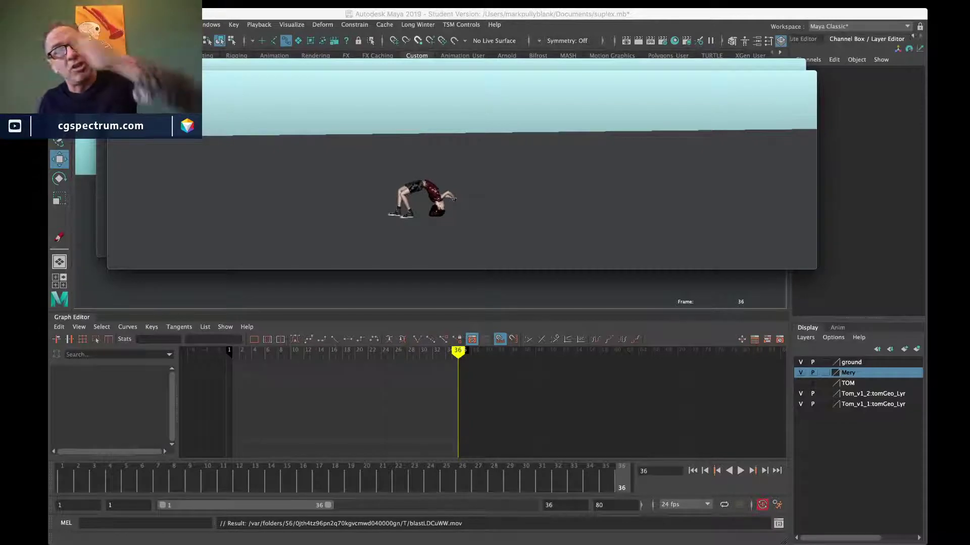
key(space)
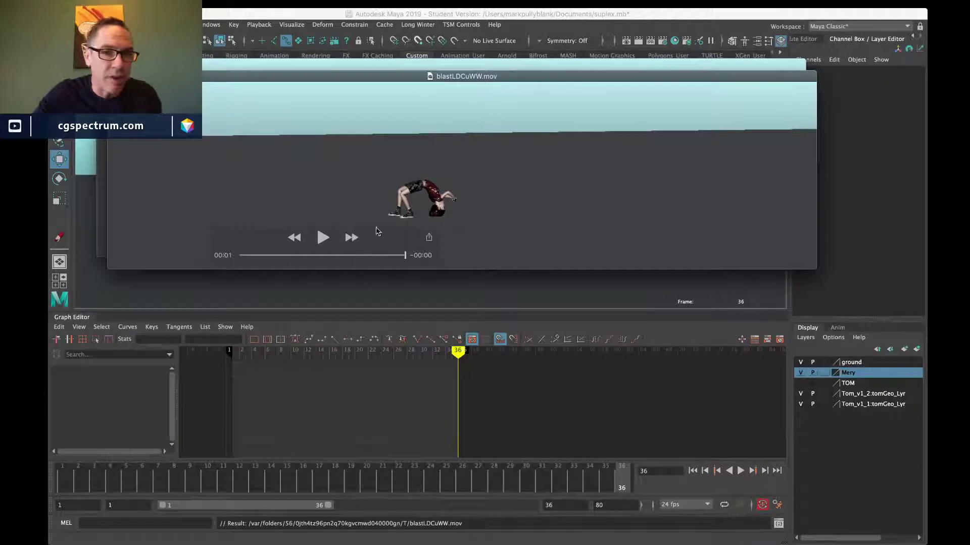
click(321, 237)
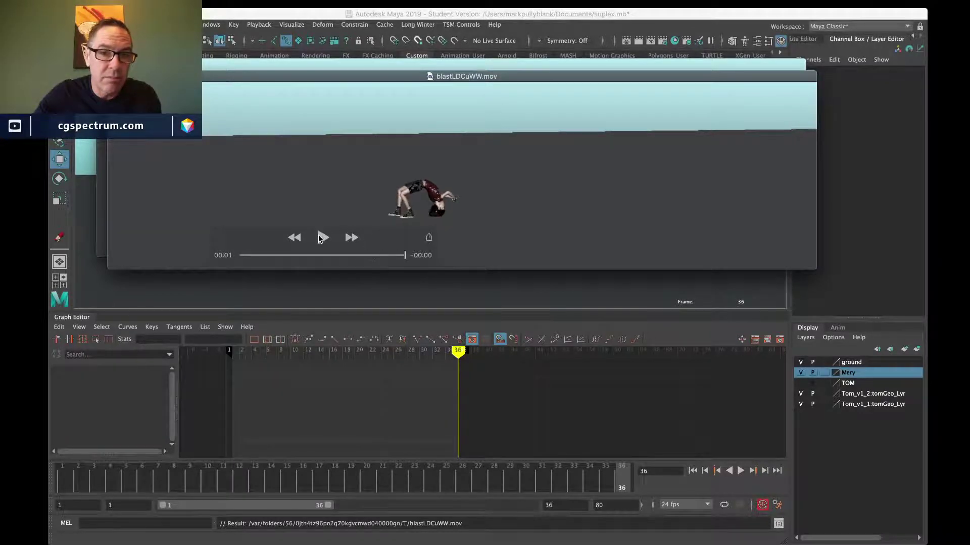
click(321, 237)
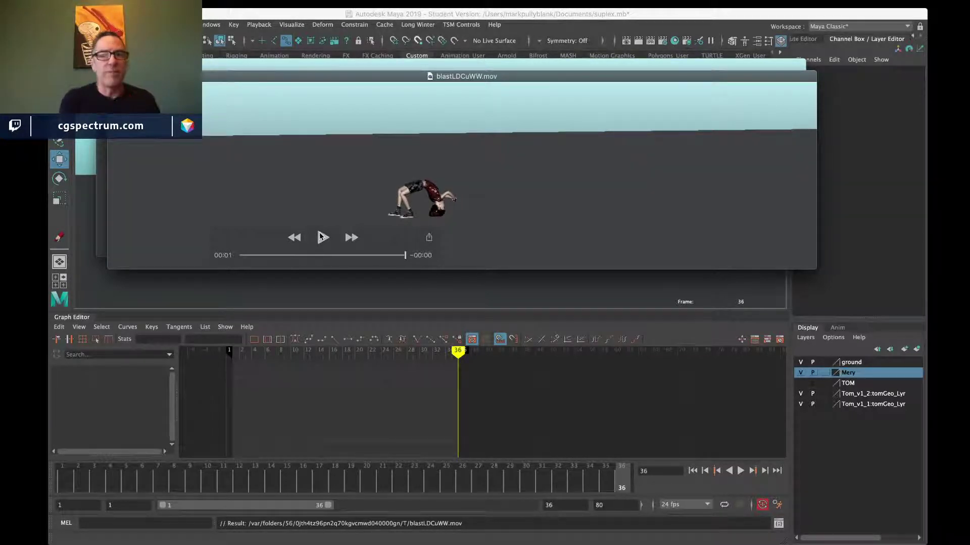
click(320, 236)
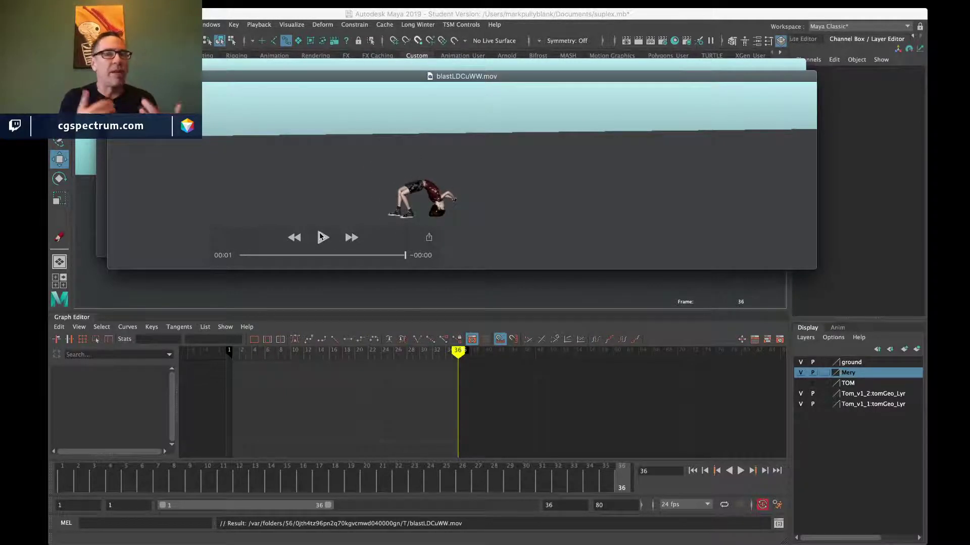
click(320, 236)
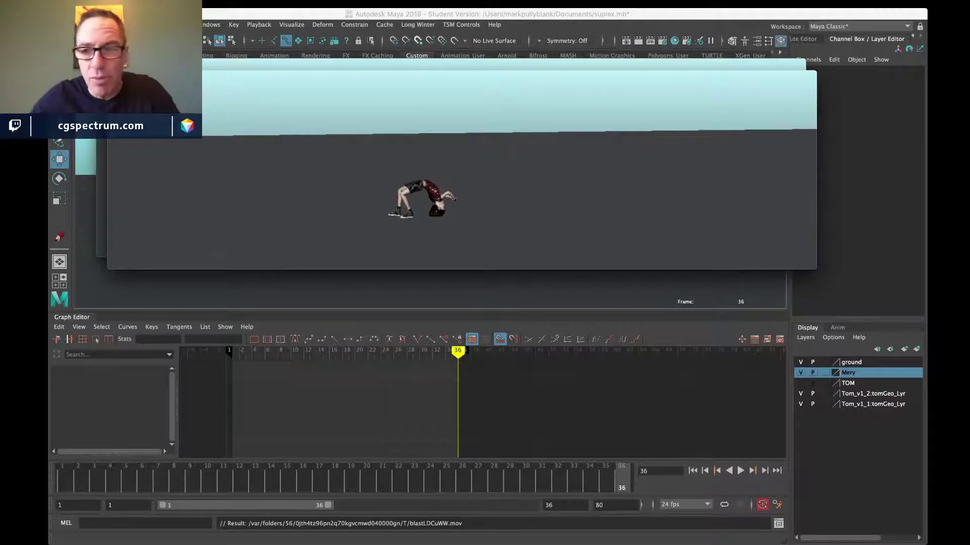
Step: Hide the Mery display layer, show the TOM layer and make a playblast showing only Tom
click(802, 375)
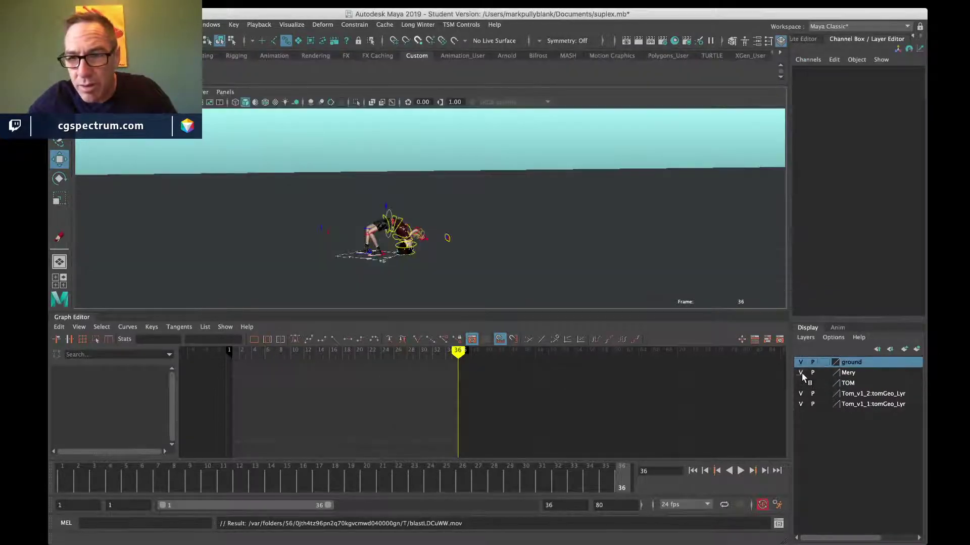
click(800, 372)
click(800, 383)
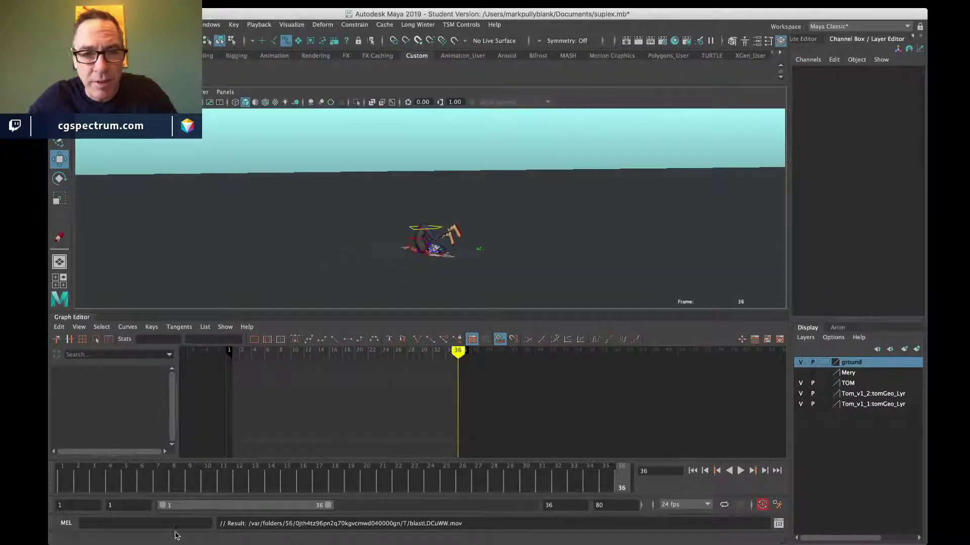
click(552, 229)
key(alt+p)
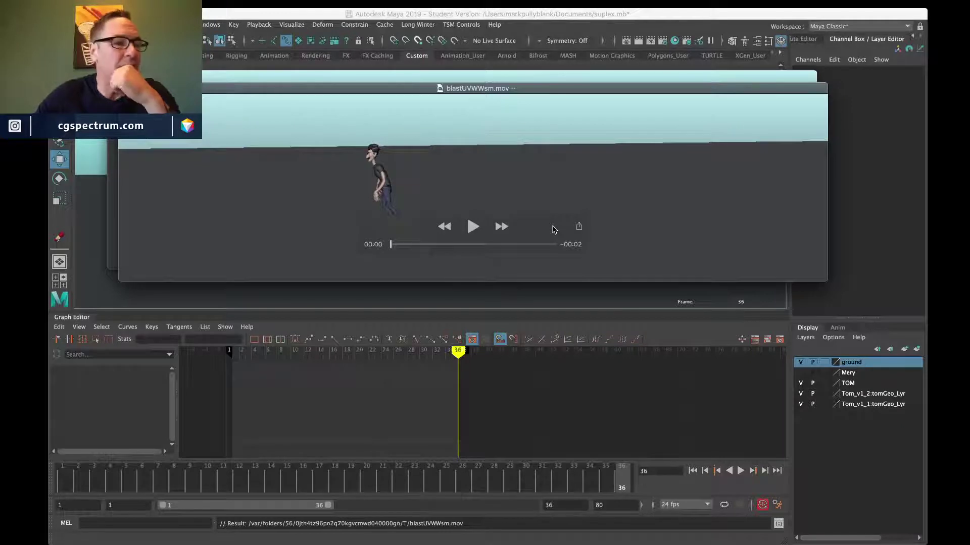
Step: Move the playback controls clear of the character and play the Tom-only playblast repeatedly to review his motion
drag(529, 251, 620, 274)
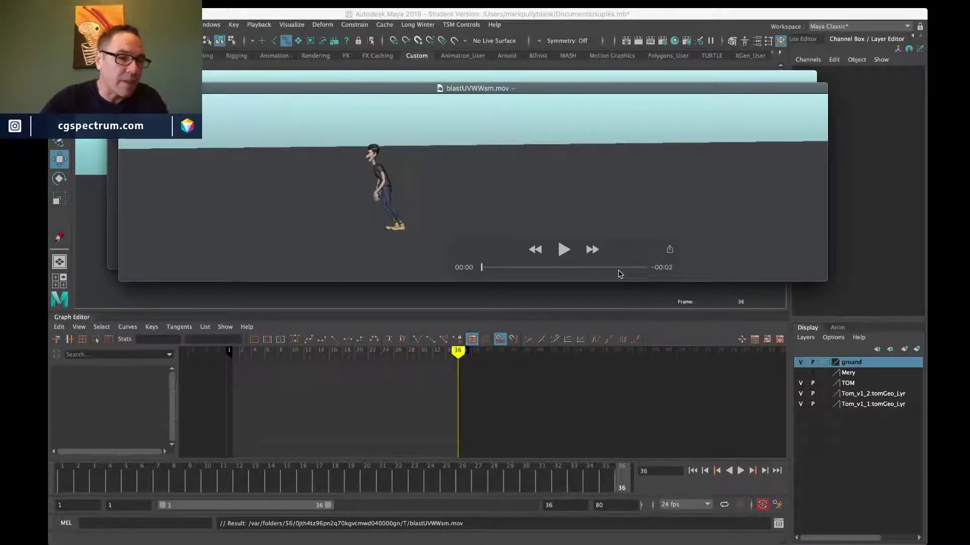
key(space)
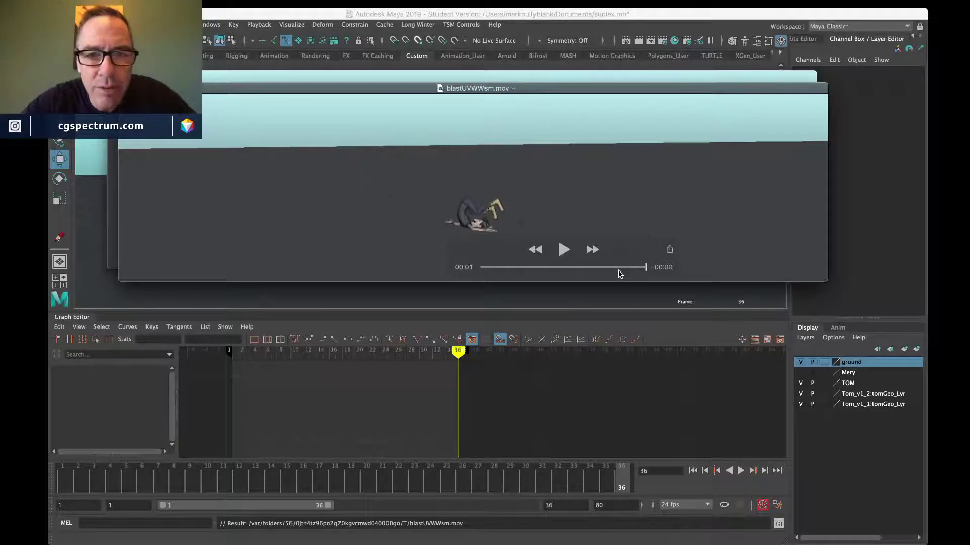
key(space)
key(space)
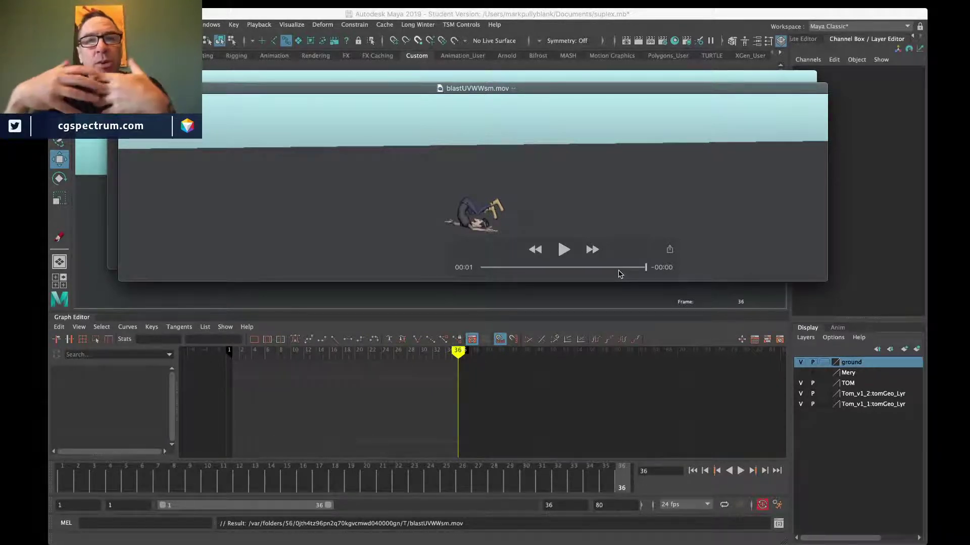
Step: Scrub the Tom-only playblast to his mid-air flip and step backward frame by frame to examine the poses
mouse_move(588, 269)
mouse_down()
mouse_move(567, 270)
mouse_move(593, 275)
mouse_up()
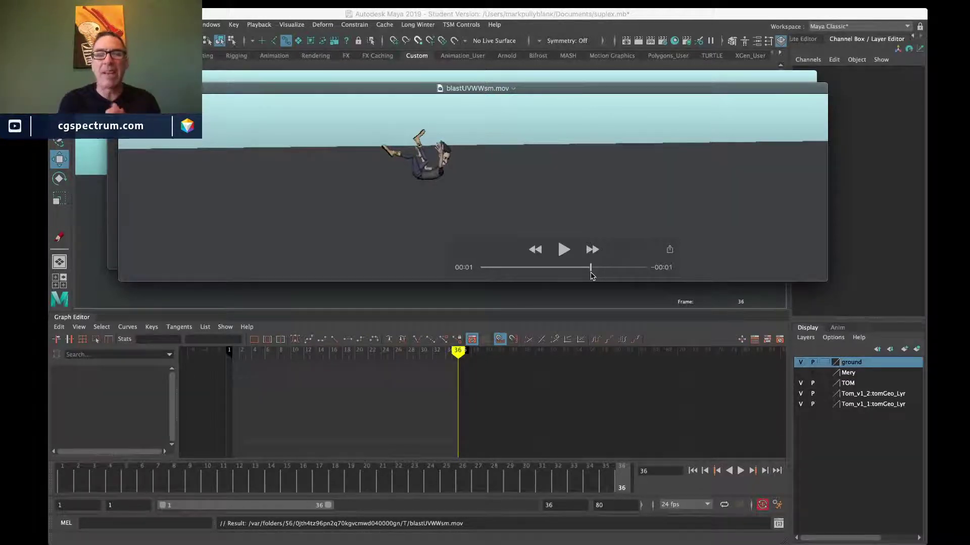
key(Left)
key(Left)
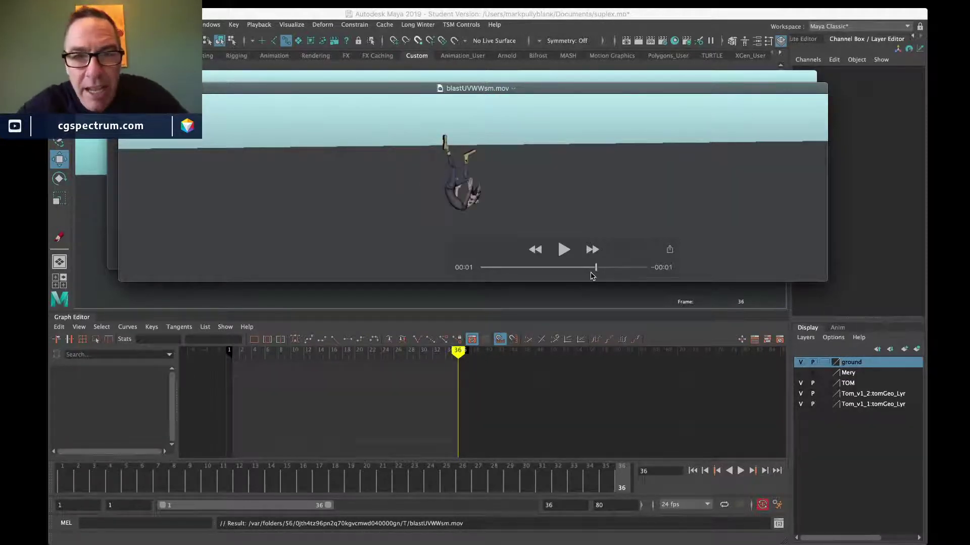
key(Left)
key(Left)
key(Left)
key(Left)
key(Left)
key(Left)
key(Left)
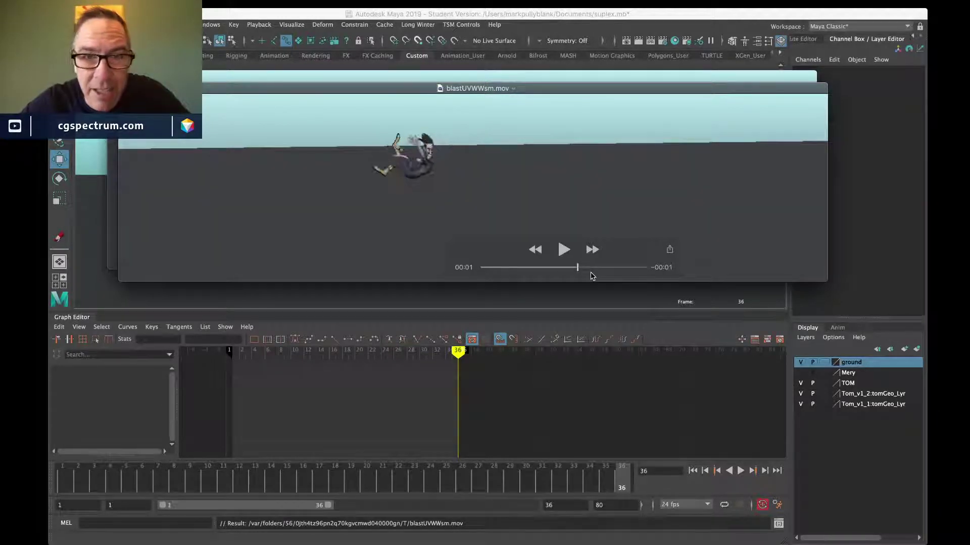
Step: Step the Tom-only playblast forward frame by frame through his mid-air flip, and play it on to the landing
key(Right)
key(Right)
key(Right)
key(Right)
key(Right)
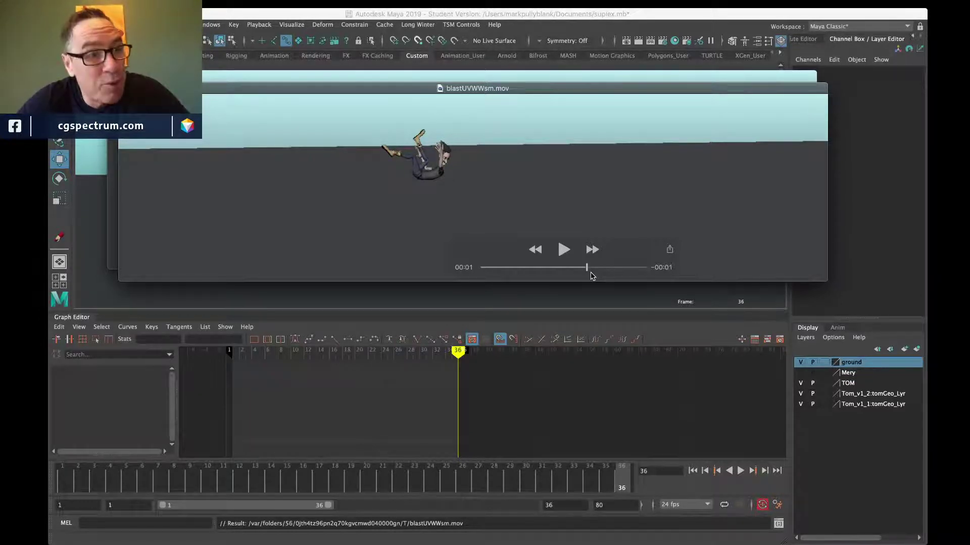
key(space)
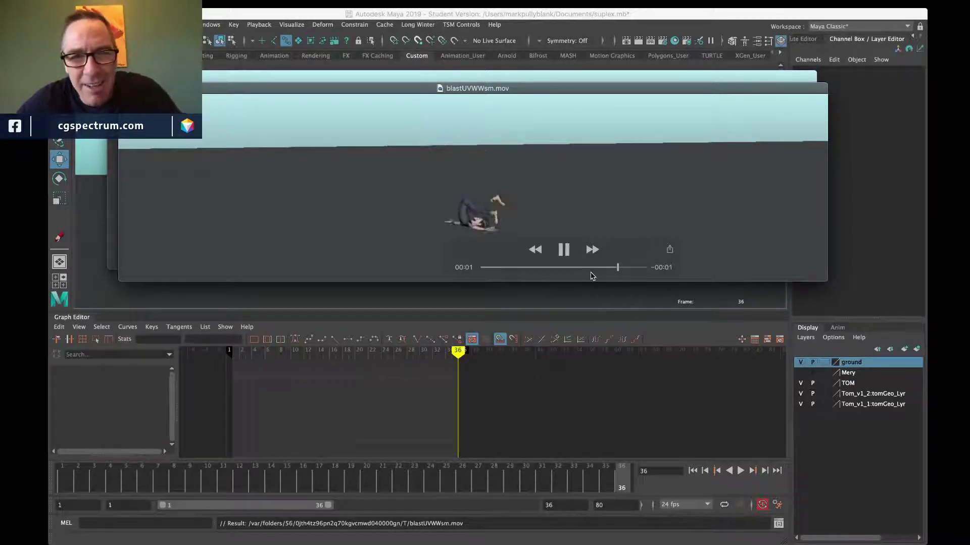
key(space)
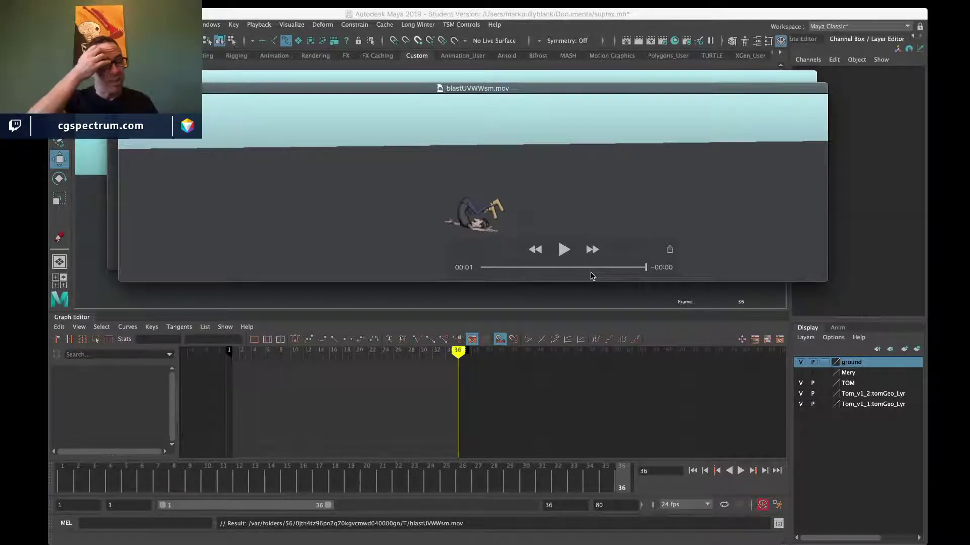
Step: Switch to Maya, go to frame 14 and select Tom's left arm IK control
key(super+Tab)
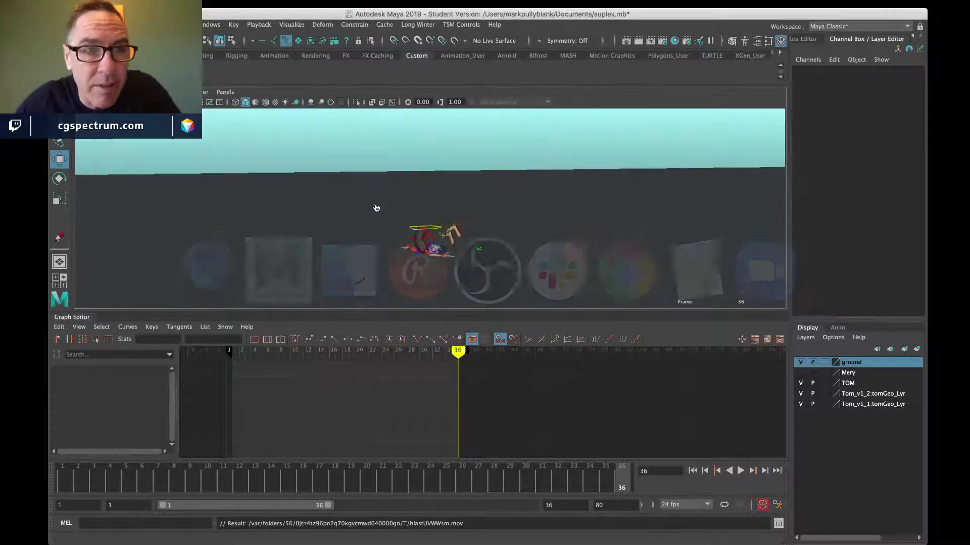
mouse_move(275, 491)
mouse_down()
mouse_move(216, 485)
mouse_move(271, 487)
mouse_up()
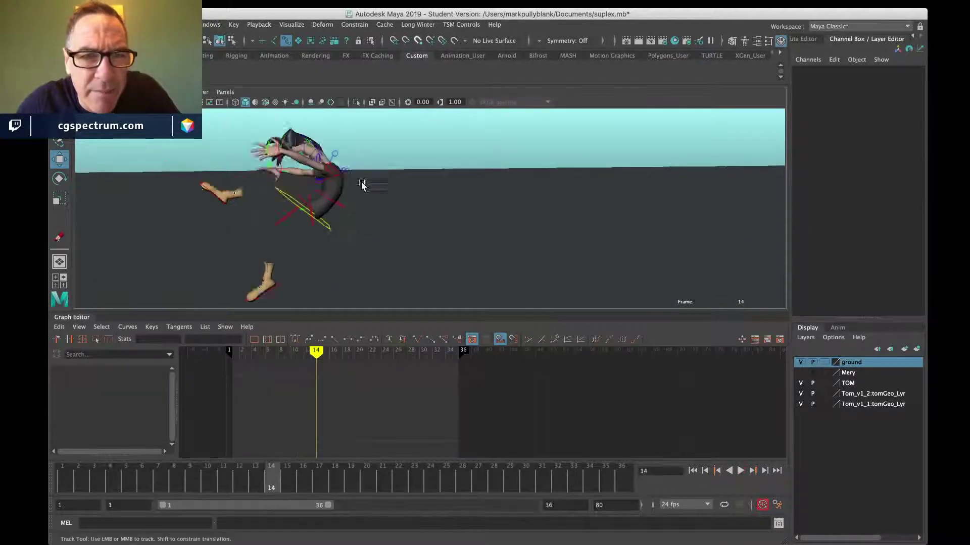
click(375, 189)
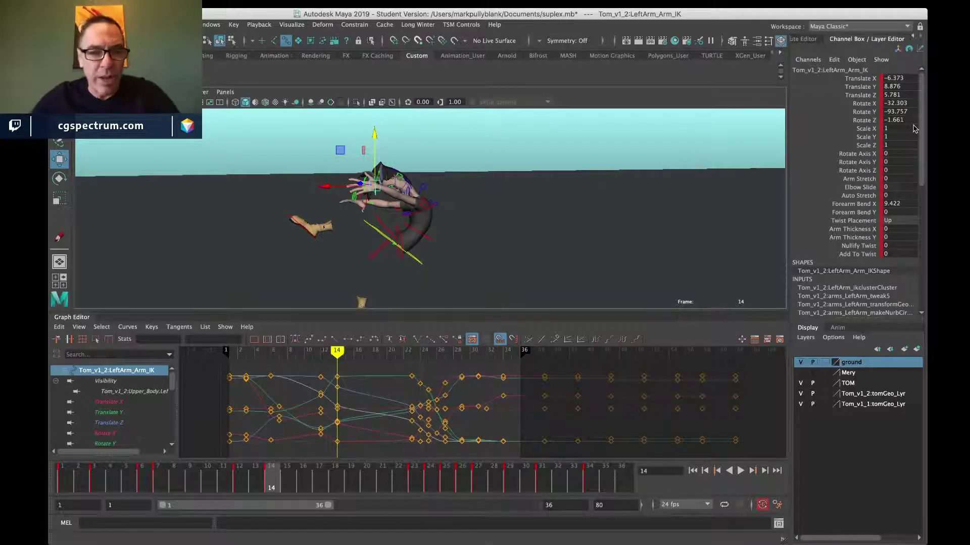
Step: Narrow the playback range to frames 13–24, widen it to 13–43, and play Tom's motion in each range
drag(163, 506, 218, 506)
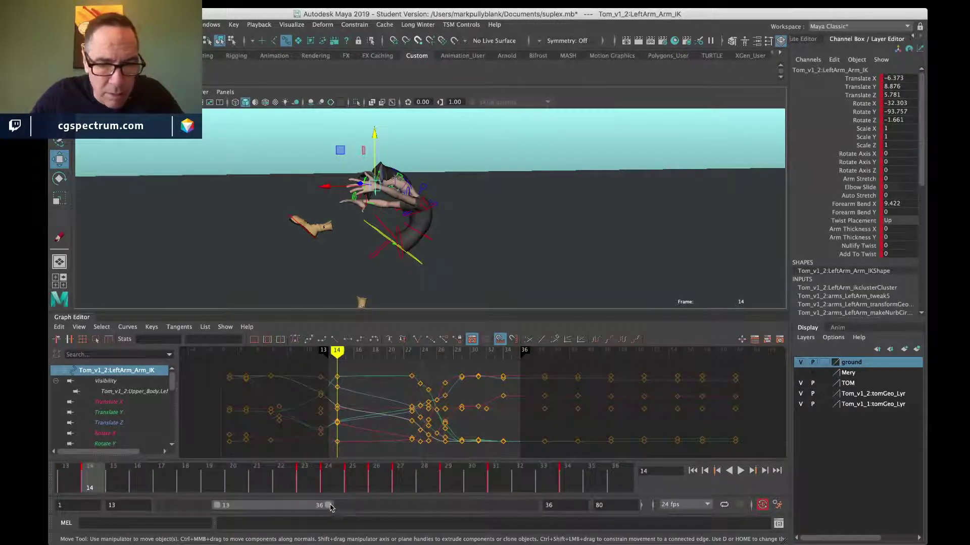
drag(330, 506, 273, 508)
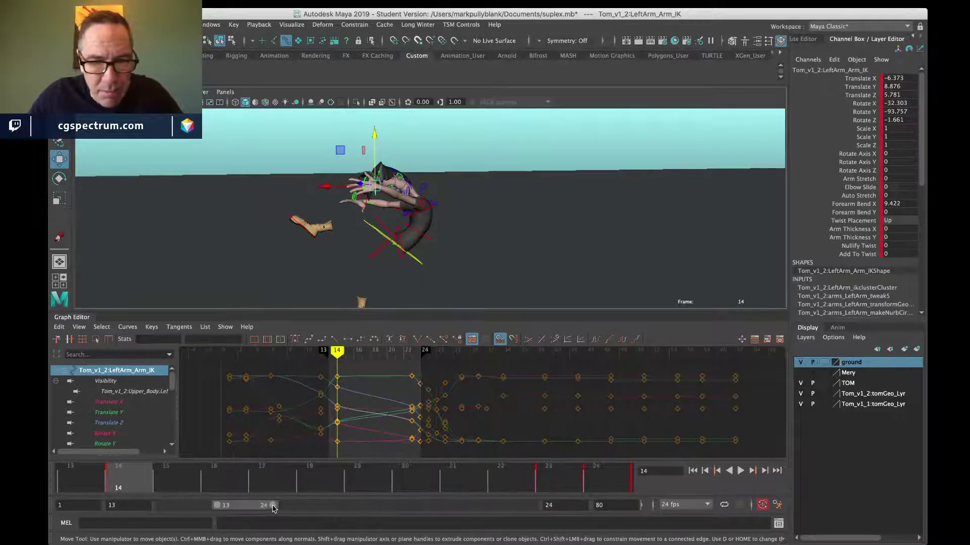
key(alt+v)
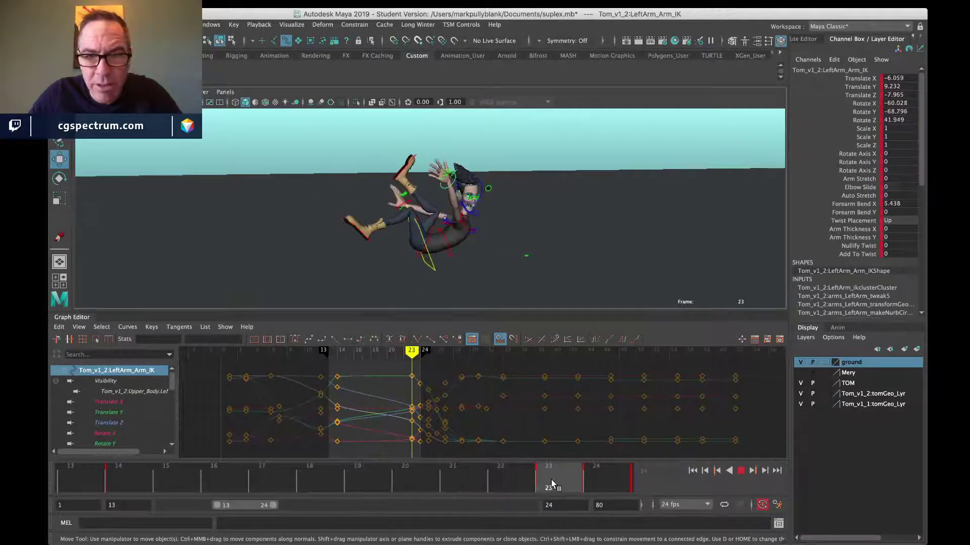
key(alt+v)
drag(273, 506, 361, 506)
key(alt+v)
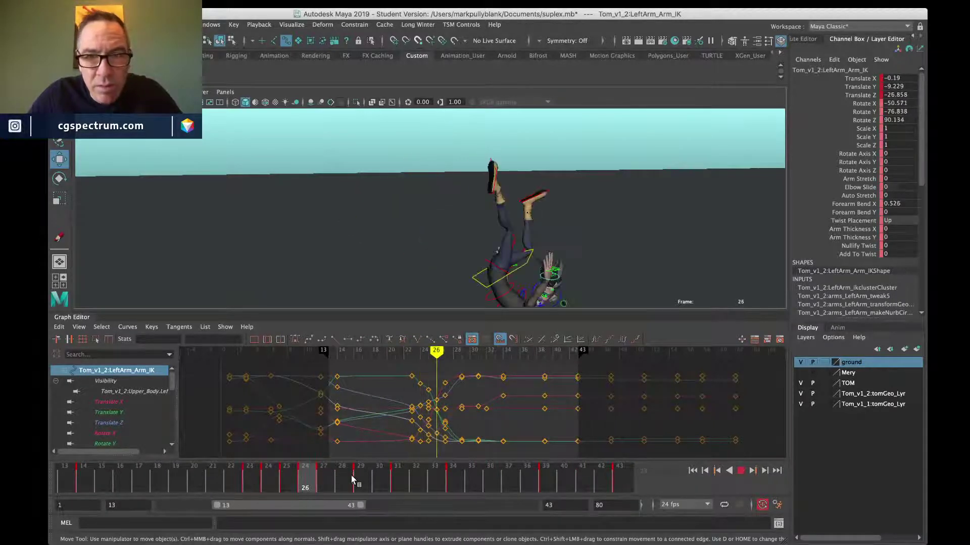
key(alt+v)
Step: Frame Tom in the viewport and compare his left arm poses at the keyed frames between 27 and 23
key(f)
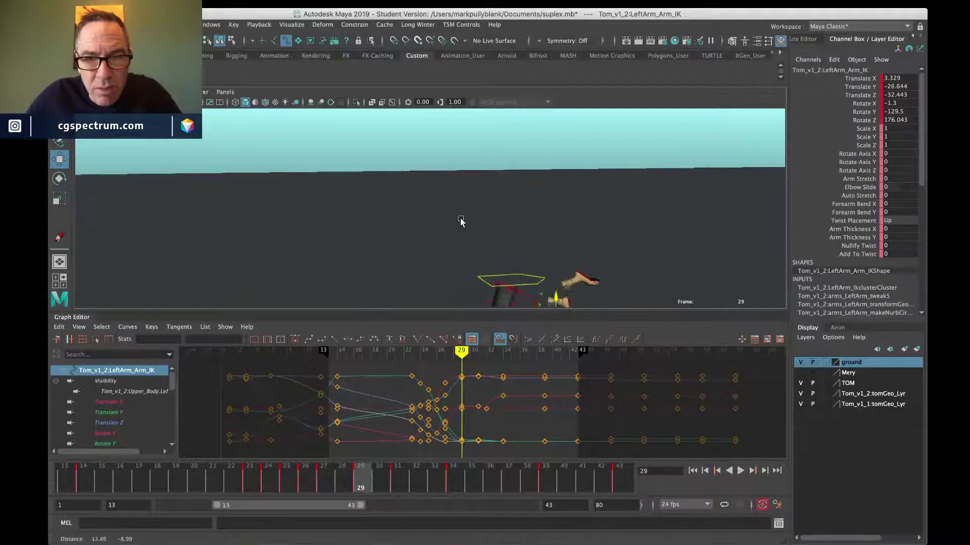
click(325, 478)
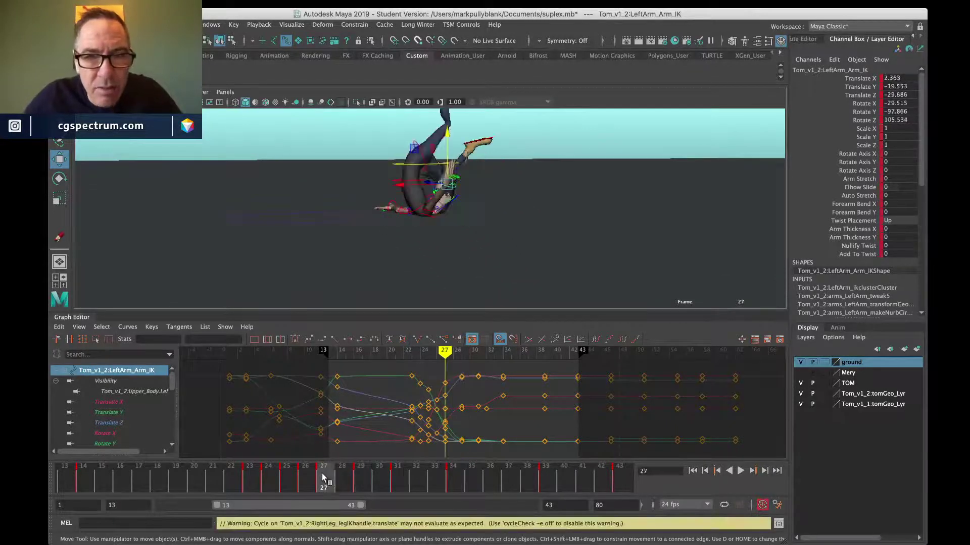
click(253, 480)
alt+middle_drag(455, 151, 394, 216)
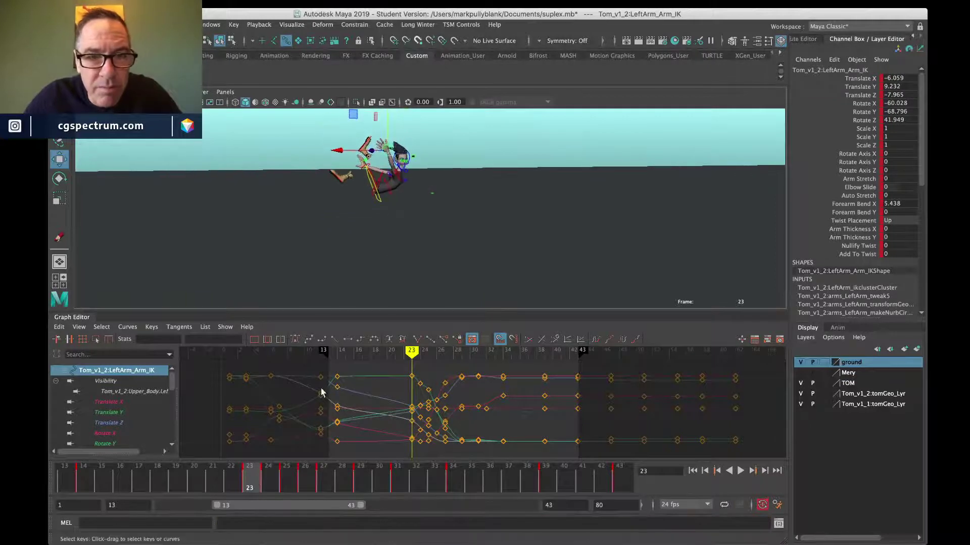
click(324, 477)
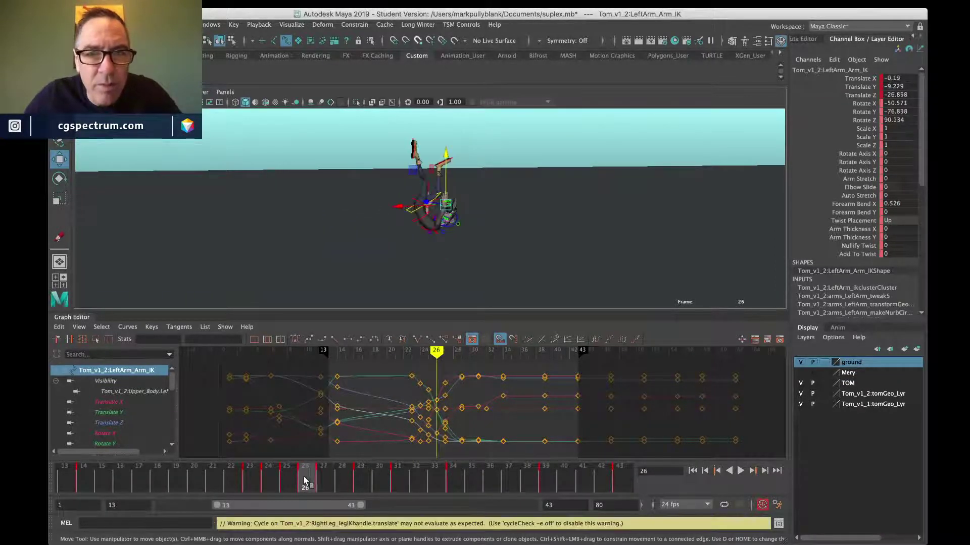
click(286, 478)
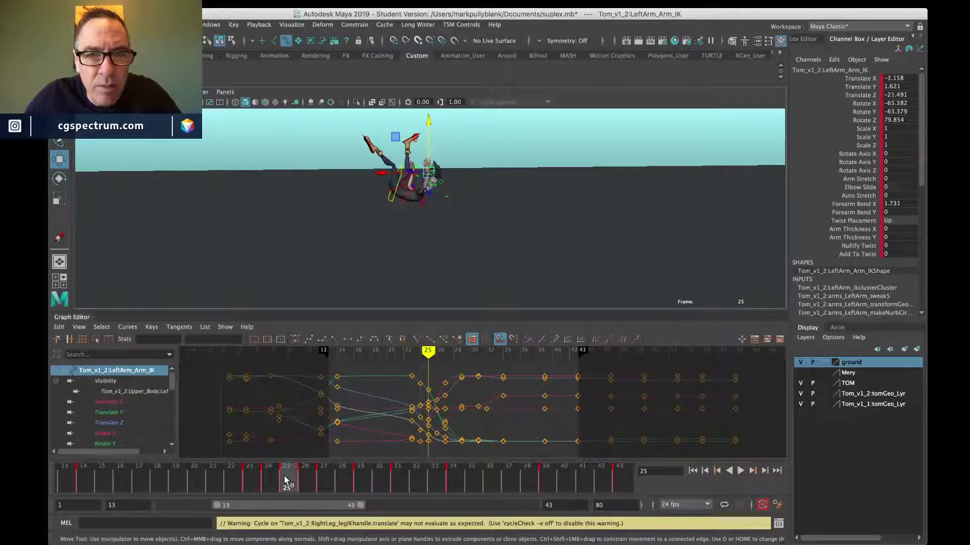
click(265, 476)
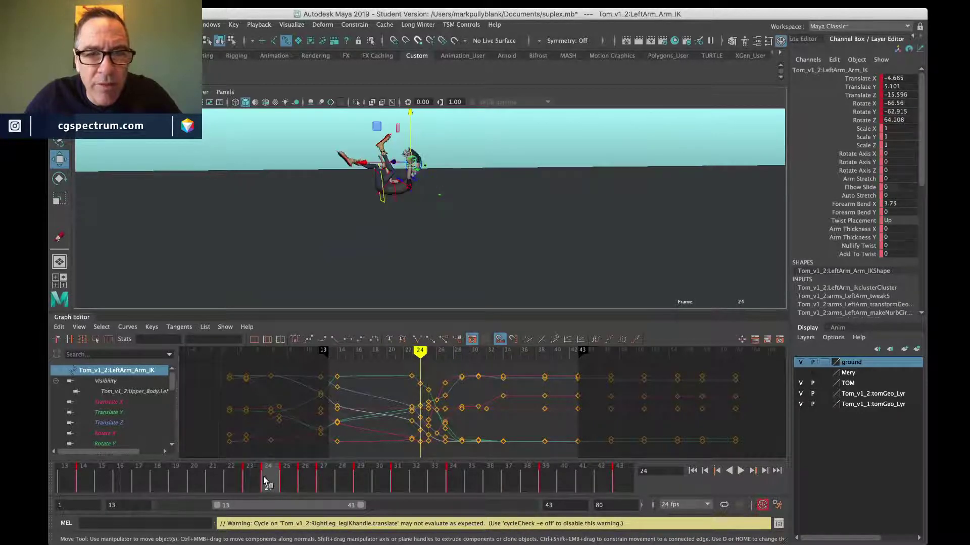
click(270, 477)
Step: Delete the left arm IK control's key at frame 23 and scrub back to frame 18 to check the arm
click(249, 480)
right_click(249, 480)
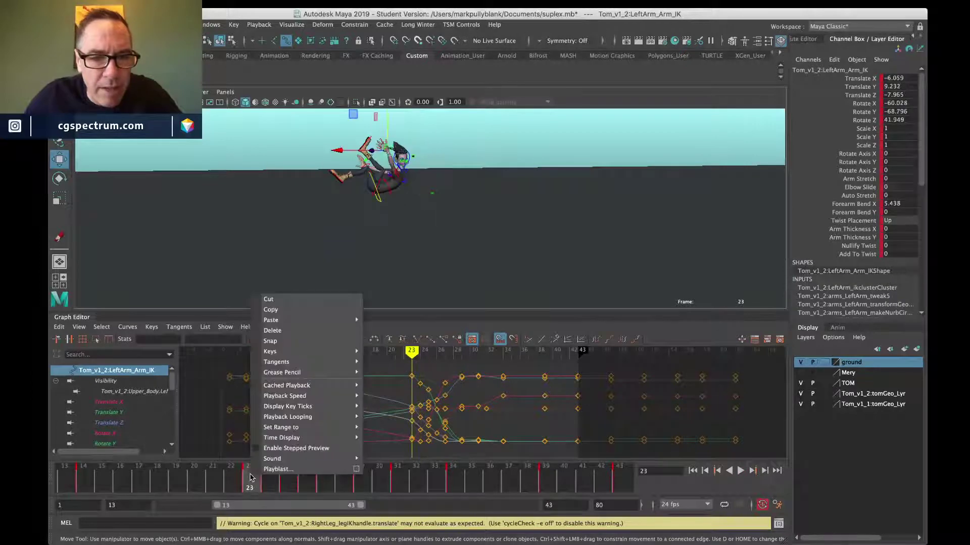
click(282, 329)
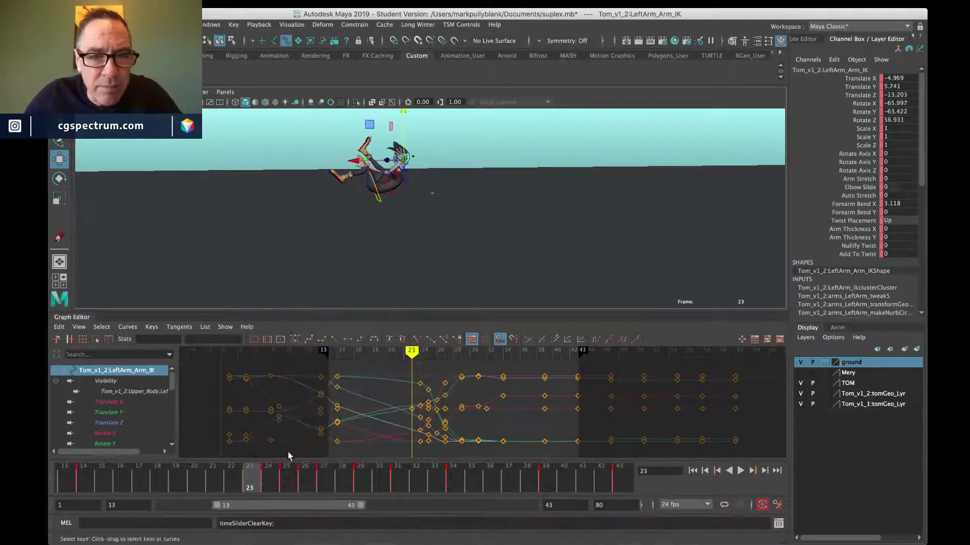
click(268, 474)
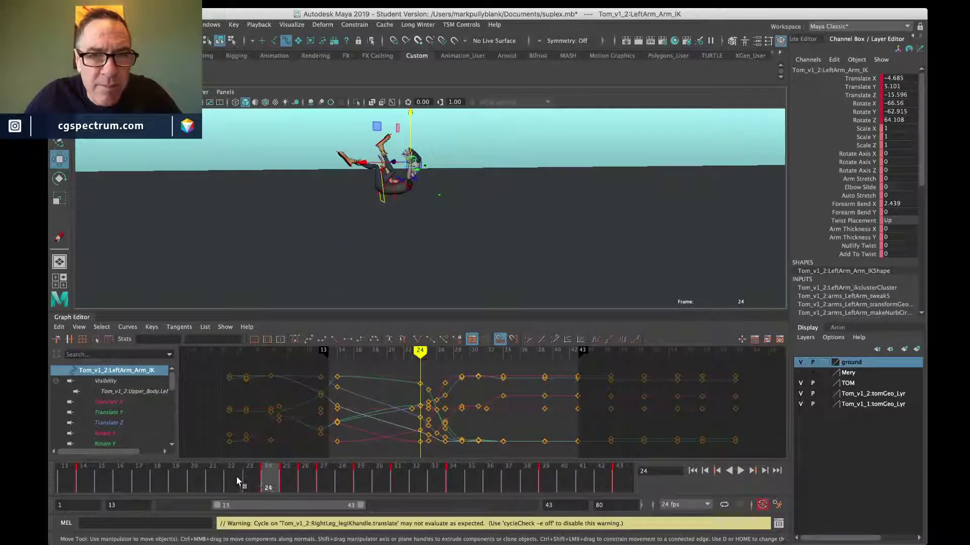
drag(234, 477, 157, 475)
scroll(368, 147, up, 5)
scroll(391, 216, down, 3)
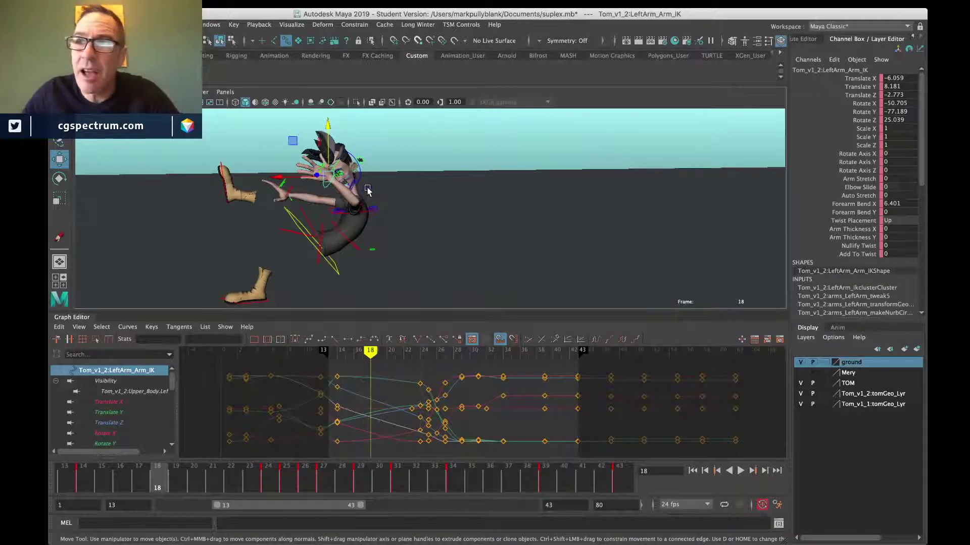
Step: Switch the viewport to the persp camera and undo its view changes until Tom is back in the shot
click(225, 92)
mouse_move(271, 105)
click(353, 104)
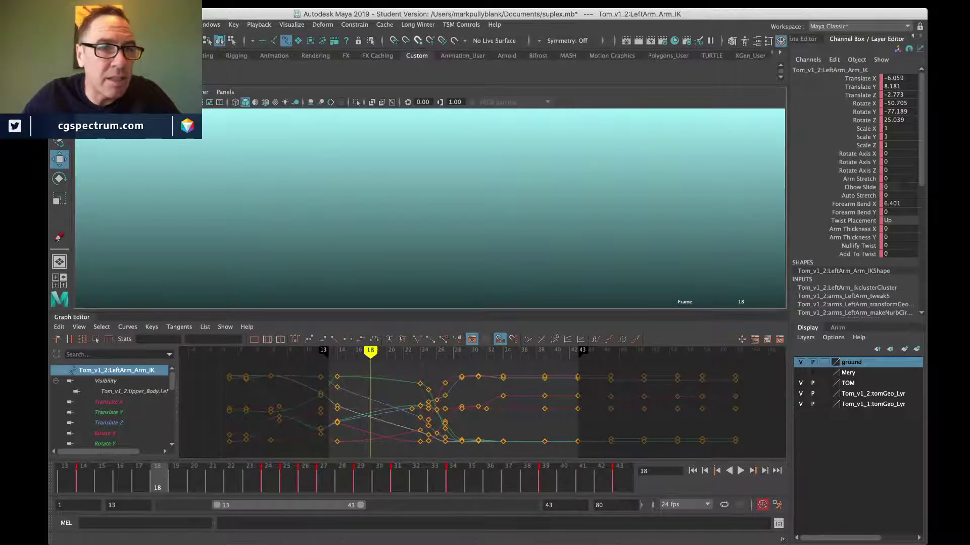
click(90, 92)
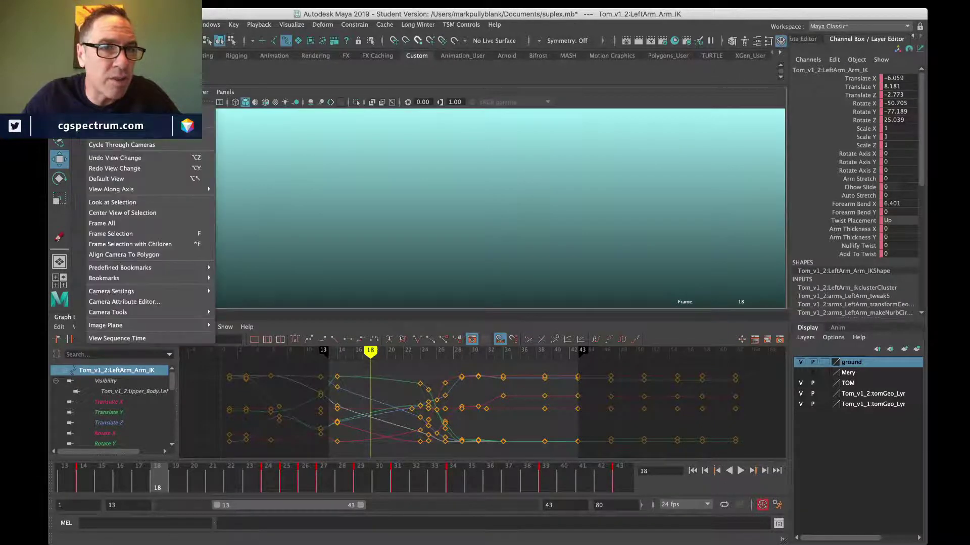
click(124, 159)
key(bracketleft)
key(bracketleft)
key(bracketleft)
key(bracketleft)
key(bracketleft)
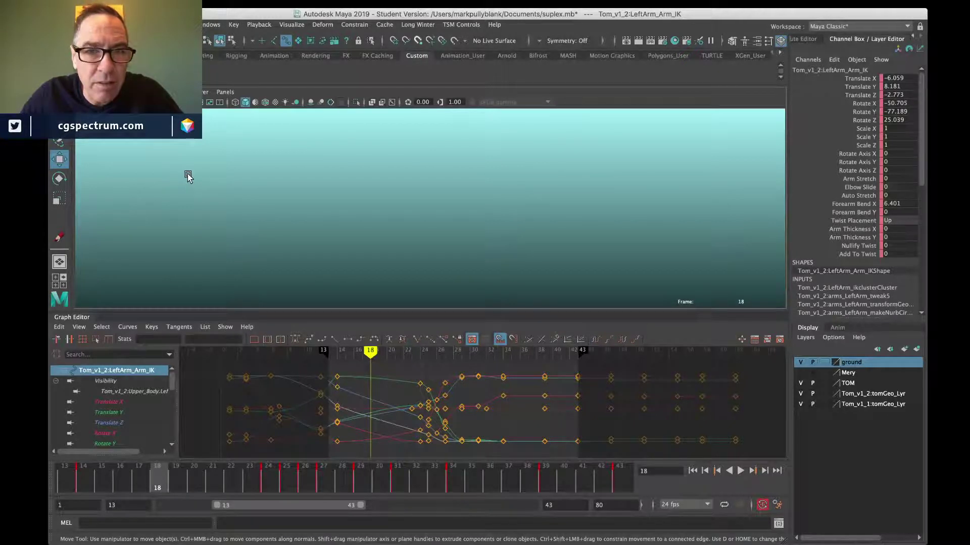
key(bracketleft)
key(bracketleft)
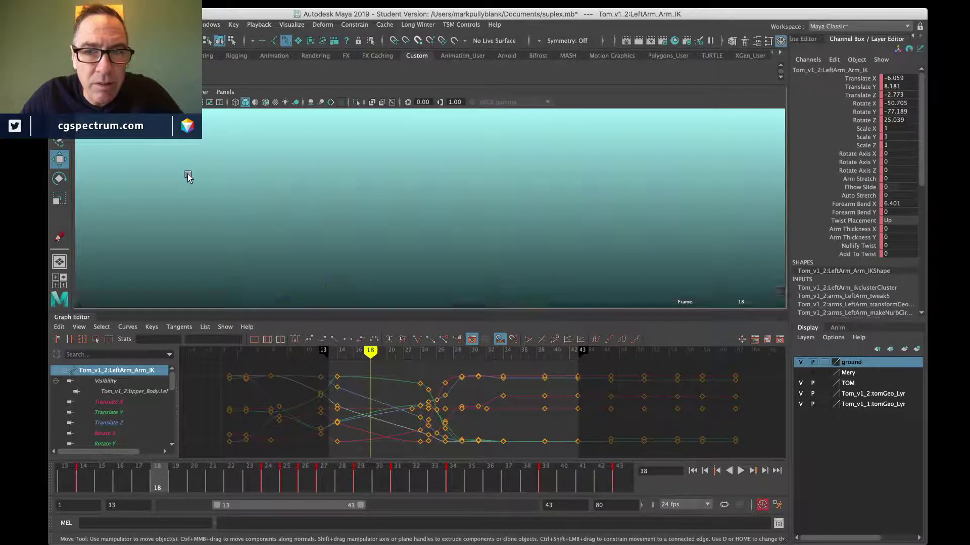
key(bracketleft)
key(bracketleft)
key(bracketleft)
key(bracketleft)
key(bracketleft)
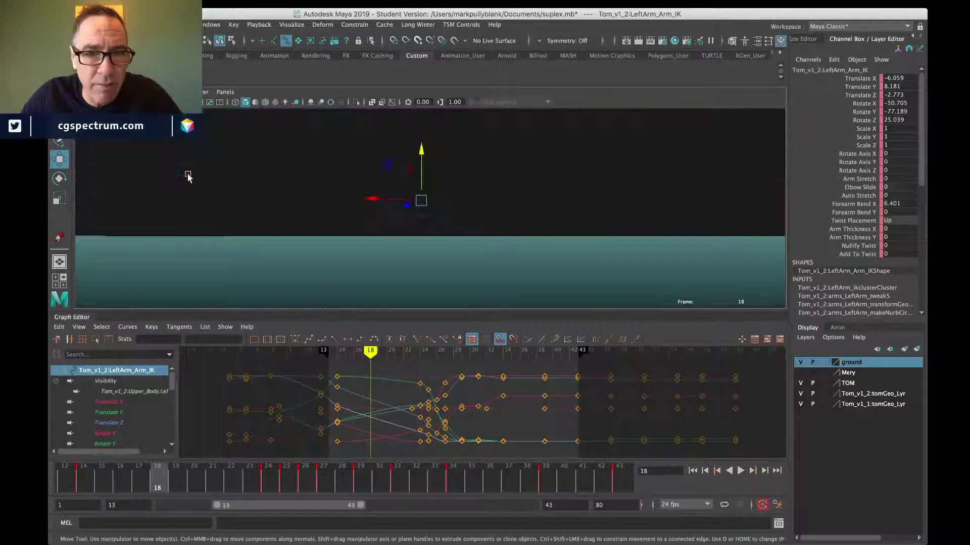
key(bracketleft)
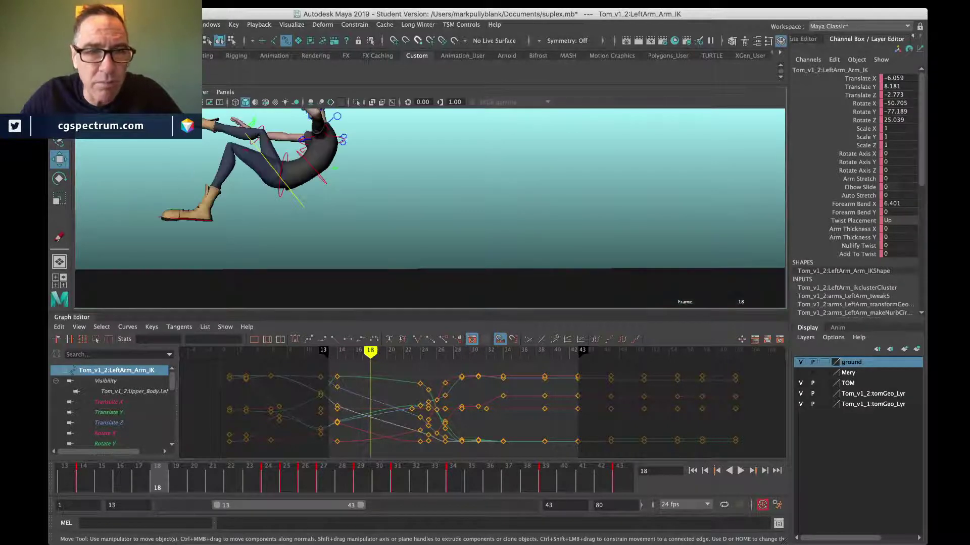
Step: Tear off a copy of the persp view, hide the rig control curves in it and shrink its window
click(226, 92)
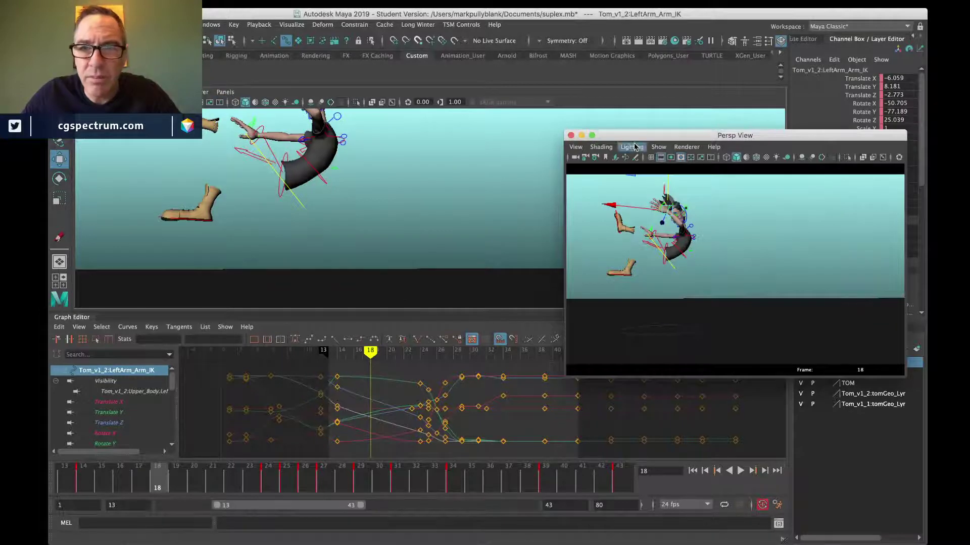
click(659, 147)
click(681, 148)
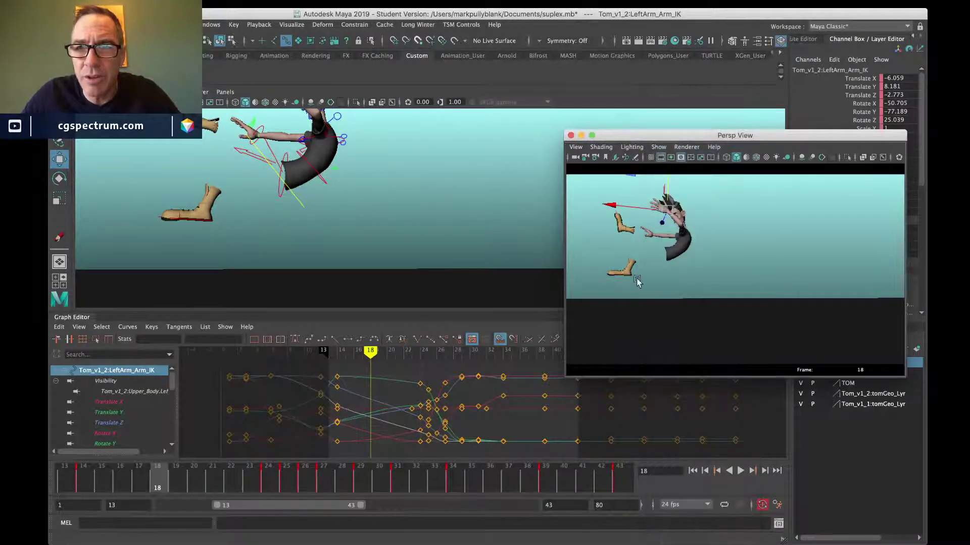
drag(566, 376, 723, 292)
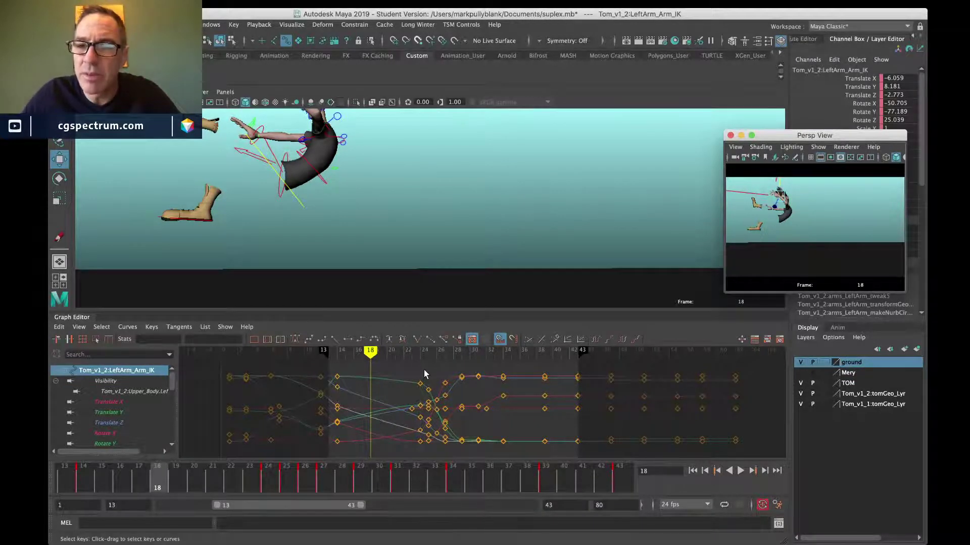
Step: Scrub to frame 21, return the main viewport to the persp1 camera and reposition the floating Persp View window
drag(94, 478, 213, 477)
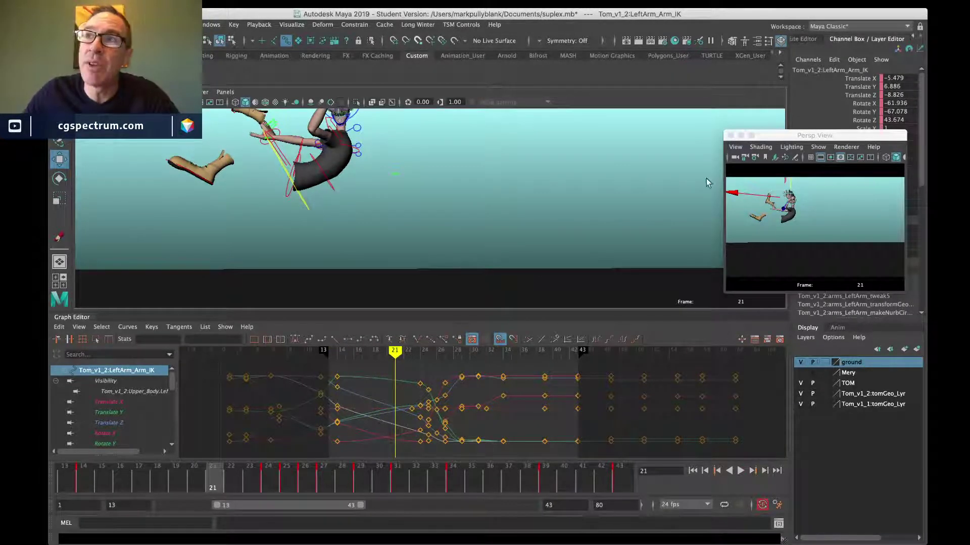
click(223, 91)
mouse_move(308, 102)
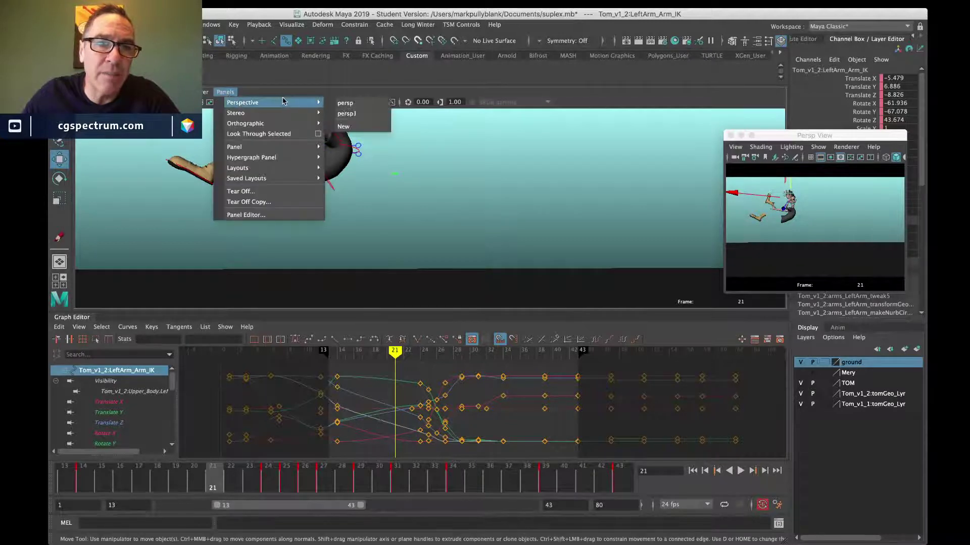
click(361, 115)
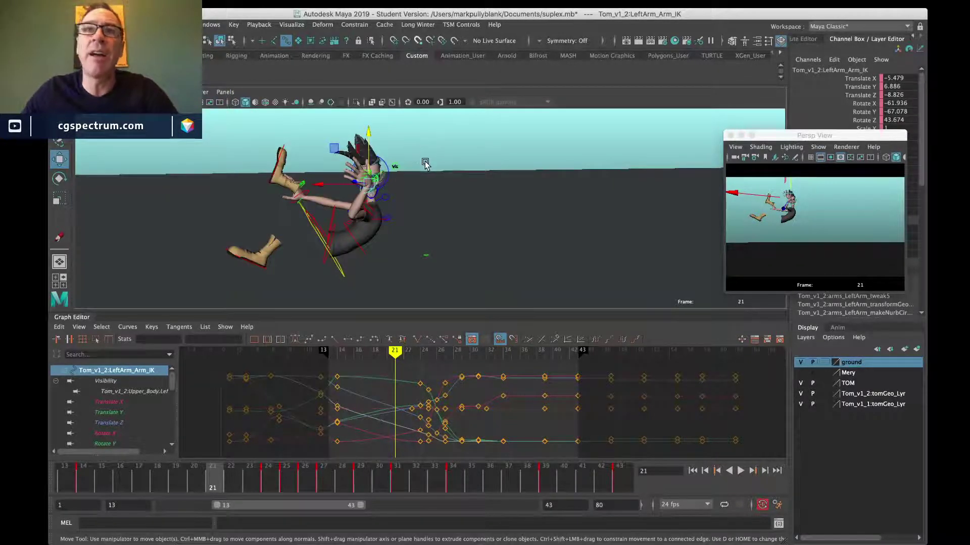
drag(781, 144, 712, 76)
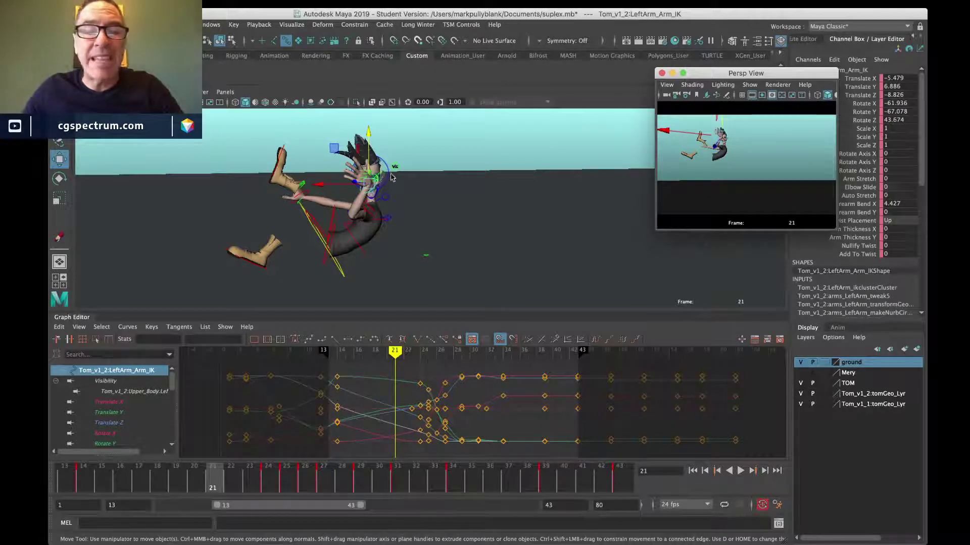
Step: Bring up the SUPLEX.mov video, move its playback controls off the characters and step through frames of the lift
key(super+Tab)
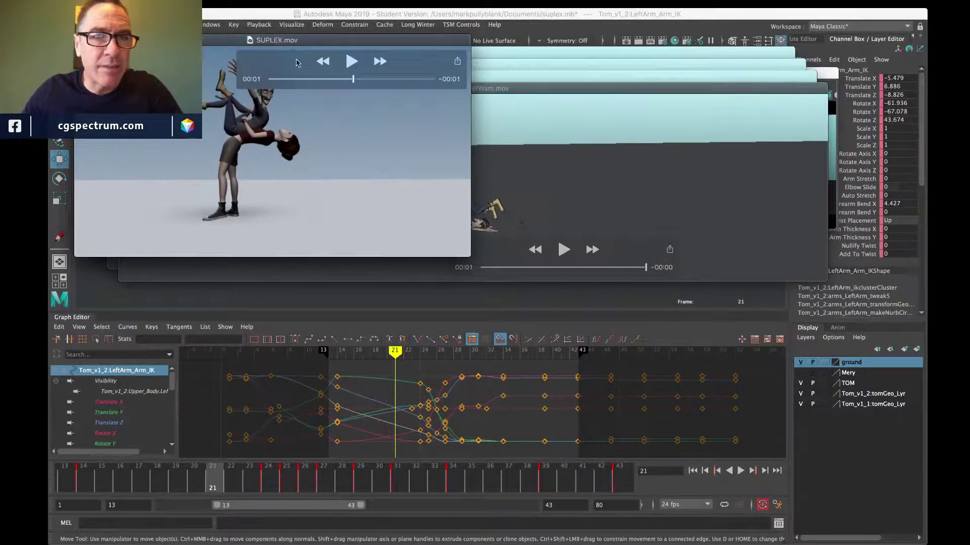
drag(297, 63, 421, 253)
key(Left)
key(Left)
key(Left)
key(Right)
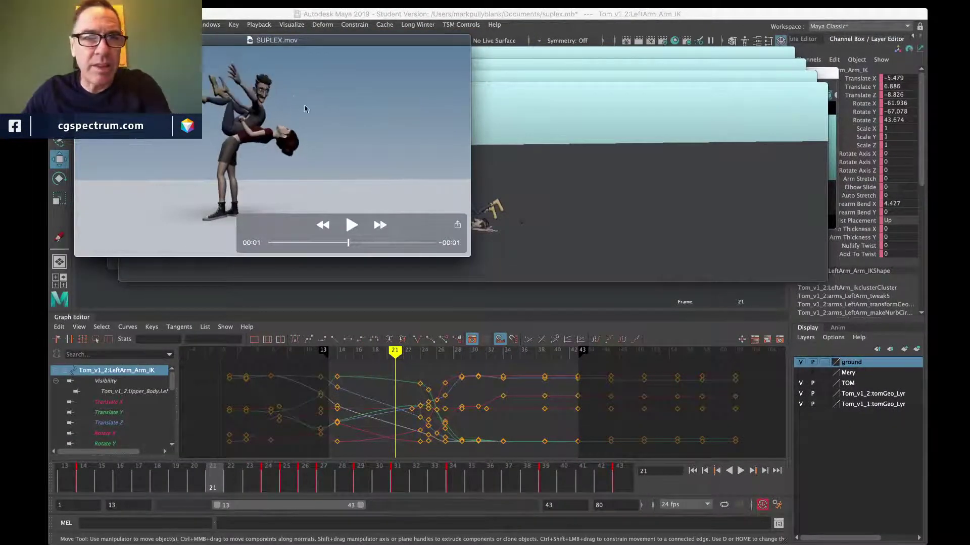
Step: Step back and forth through the SUPLEX.mov frames to examine Tom's arm poses from the lift to the landing
key(Right)
key(Right)
key(Right)
key(Left)
key(Left)
key(Left)
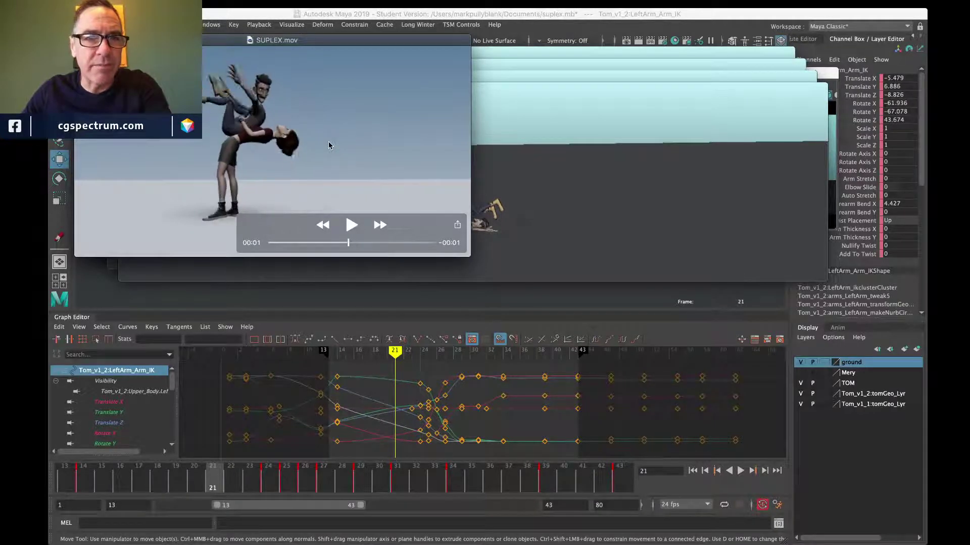
key(Left)
key(Left)
key(Left)
key(Left)
key(Right)
key(Right)
key(Right)
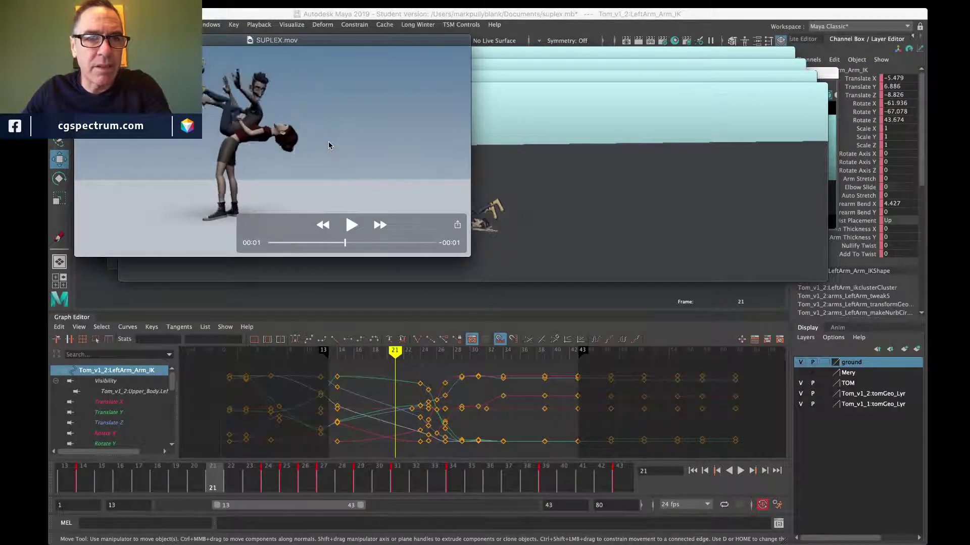
key(Left)
key(Left)
key(Left)
key(Left)
key(Left)
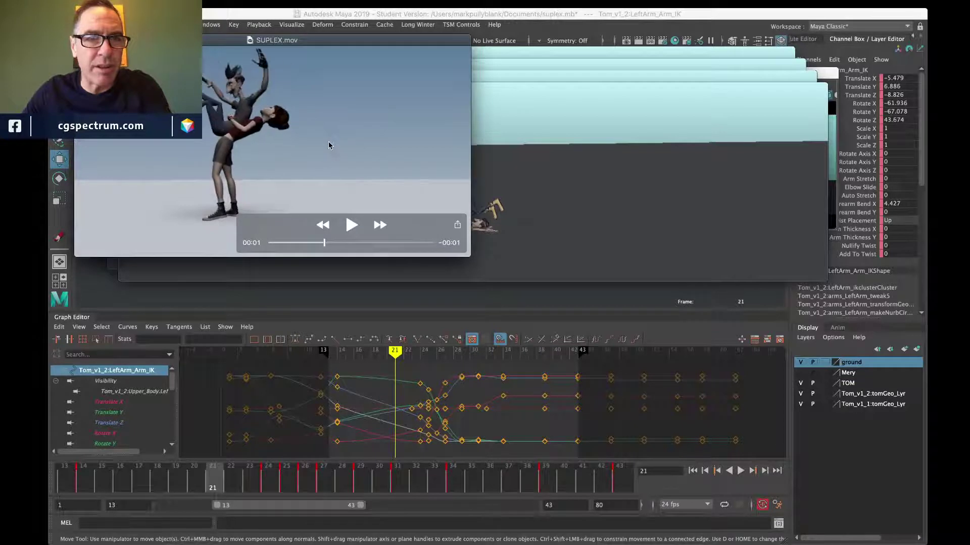
key(Right)
key(Right)
key(Right)
key(Right)
key(Right)
key(Right)
key(Right)
key(Right)
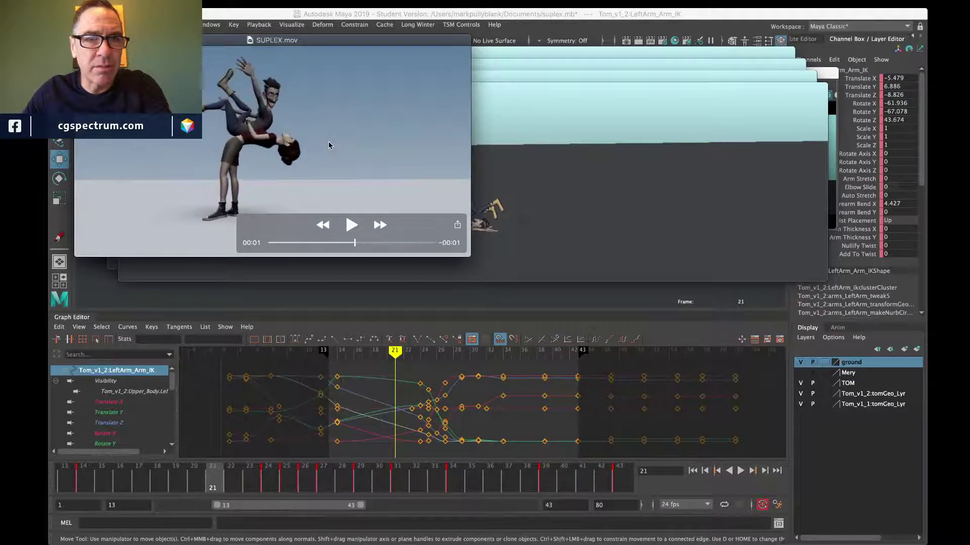
key(Right)
key(Right)
key(Right)
key(Right)
key(Left)
key(Left)
key(Left)
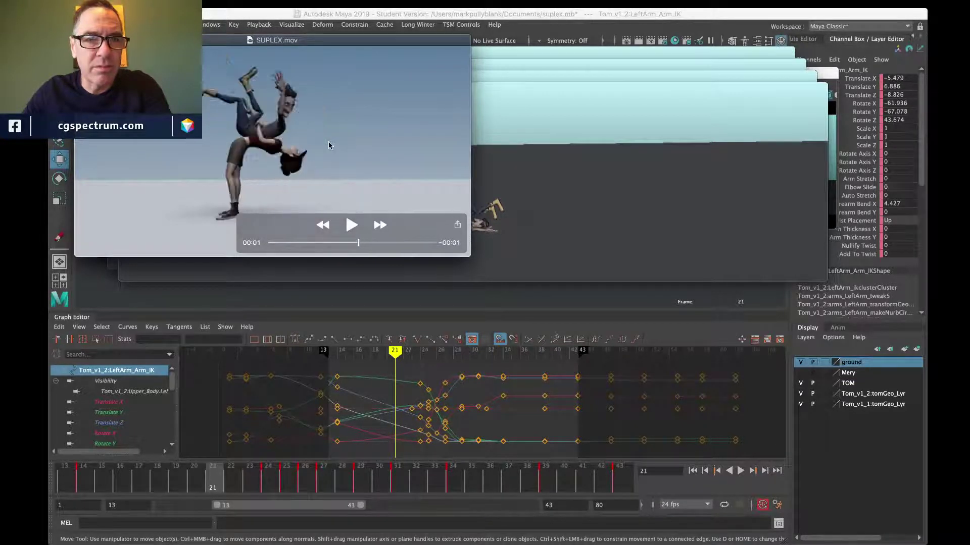
key(Left)
key(Left)
key(Left)
key(Left)
key(Left)
key(Left)
key(Left)
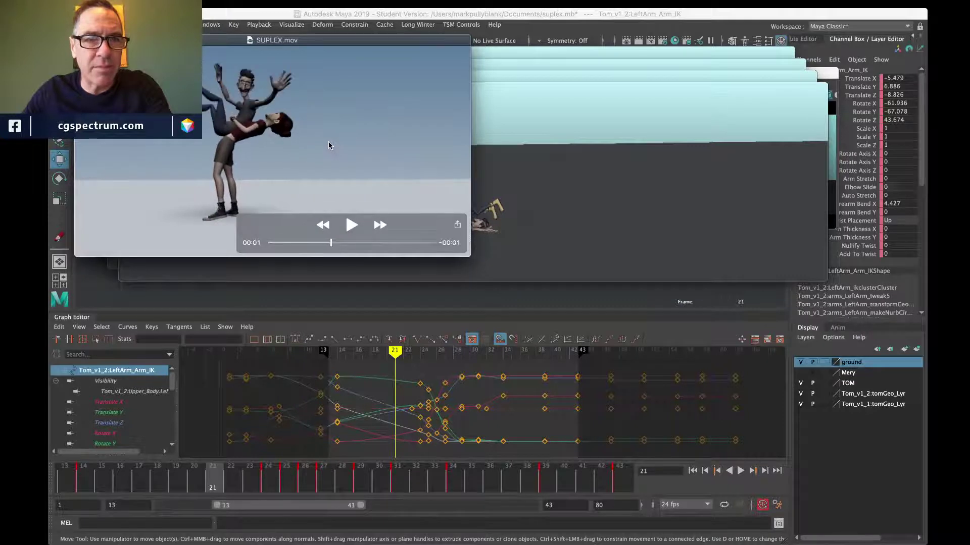
key(Right)
key(Right)
key(Right)
key(Right)
key(Right)
key(Right)
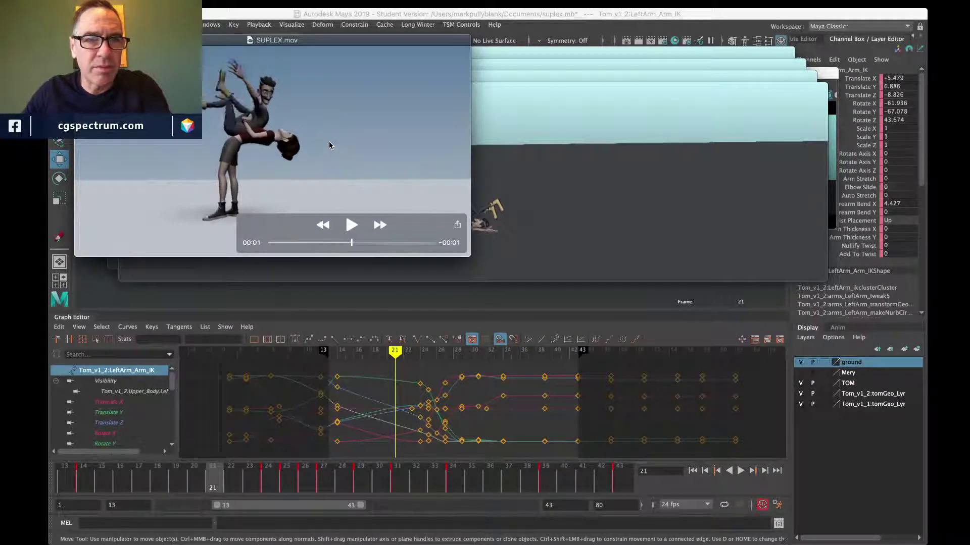
key(Right)
key(Right)
key(Right)
key(Right)
key(Right)
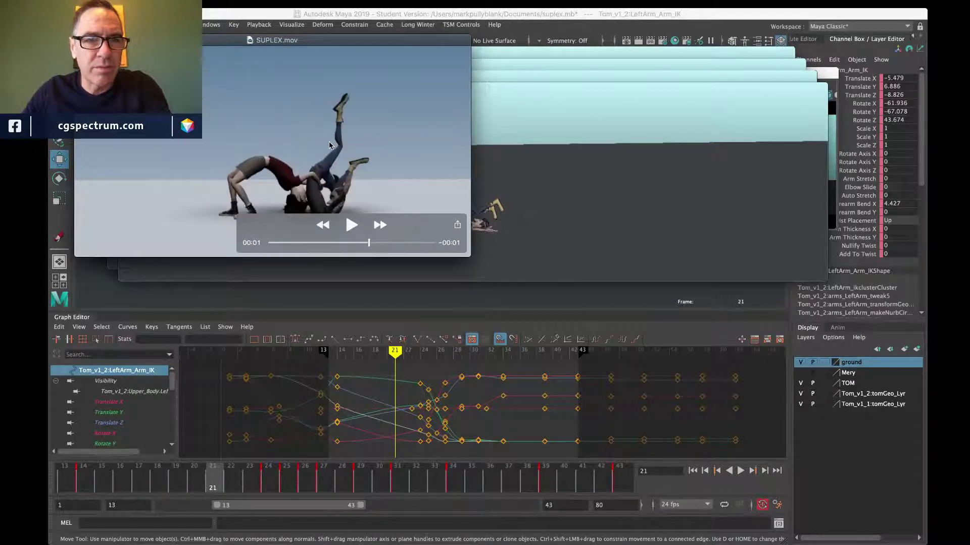
key(Left)
key(Left)
key(Left)
key(Left)
key(Left)
key(Left)
key(Left)
key(Left)
key(Left)
key(Left)
key(Left)
key(Left)
key(Left)
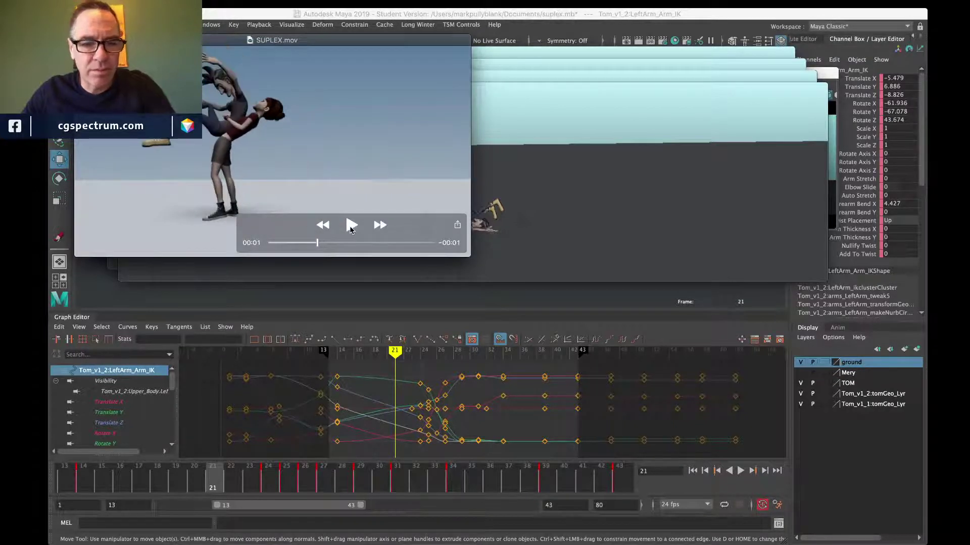
Step: Rewind SUPLEX.mov to just before the lift and play the throw at full speed
click(351, 225)
click(310, 243)
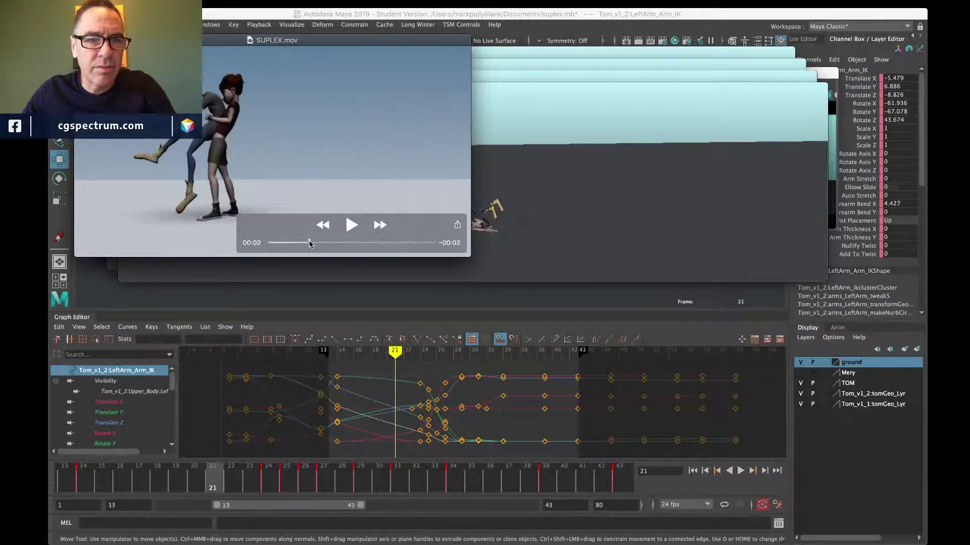
key(space)
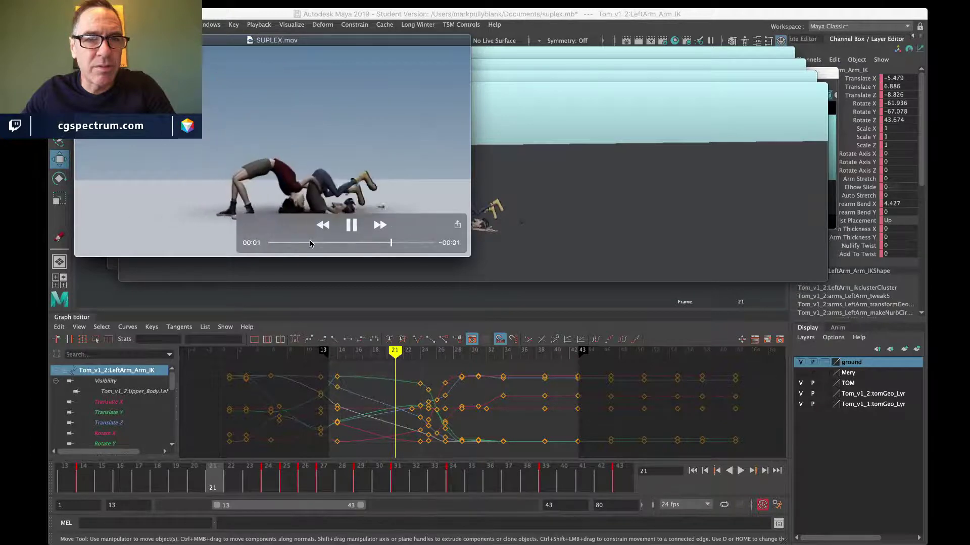
Step: Switch back to Maya, extend the playback range to start at frame 8 and review Tom's motion up to frame 17
click(536, 15)
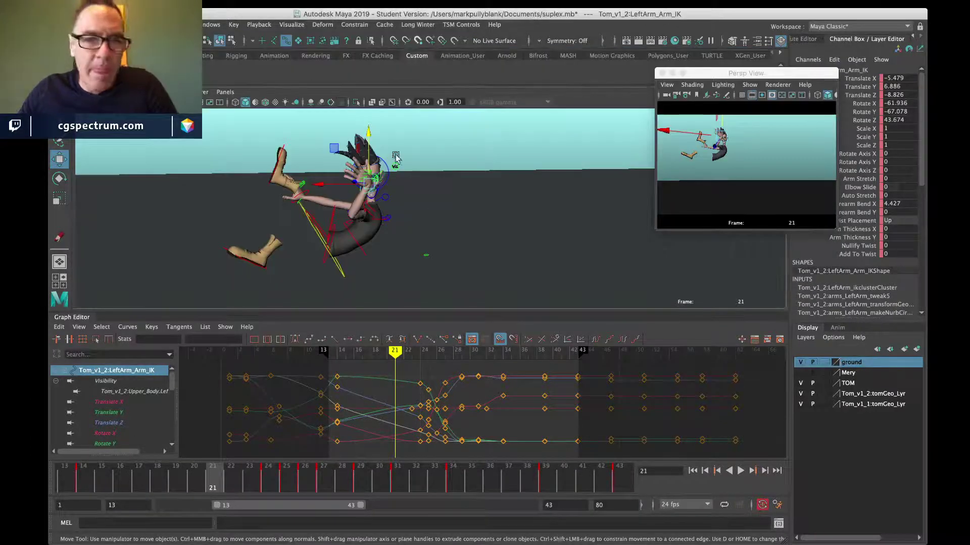
click(91, 475)
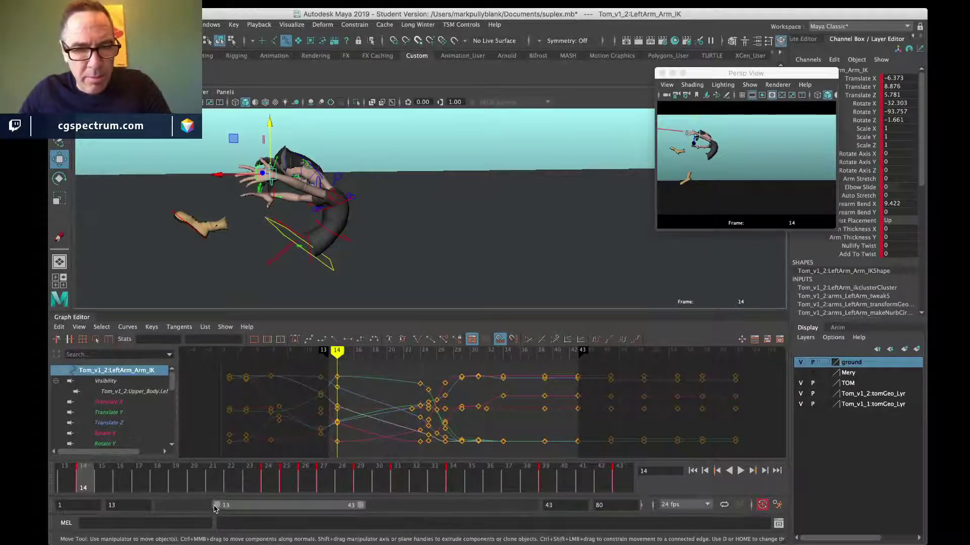
drag(214, 508, 193, 509)
click(133, 476)
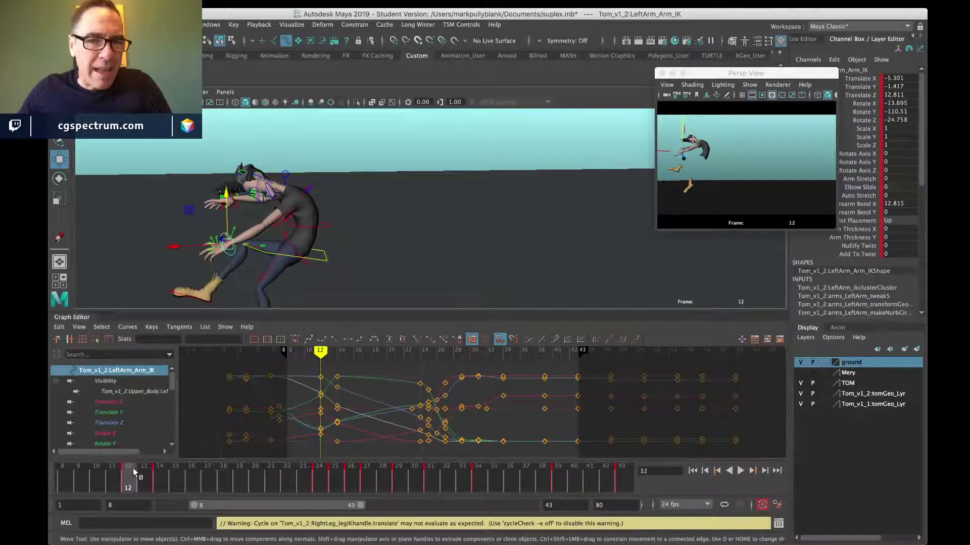
key(alt+v)
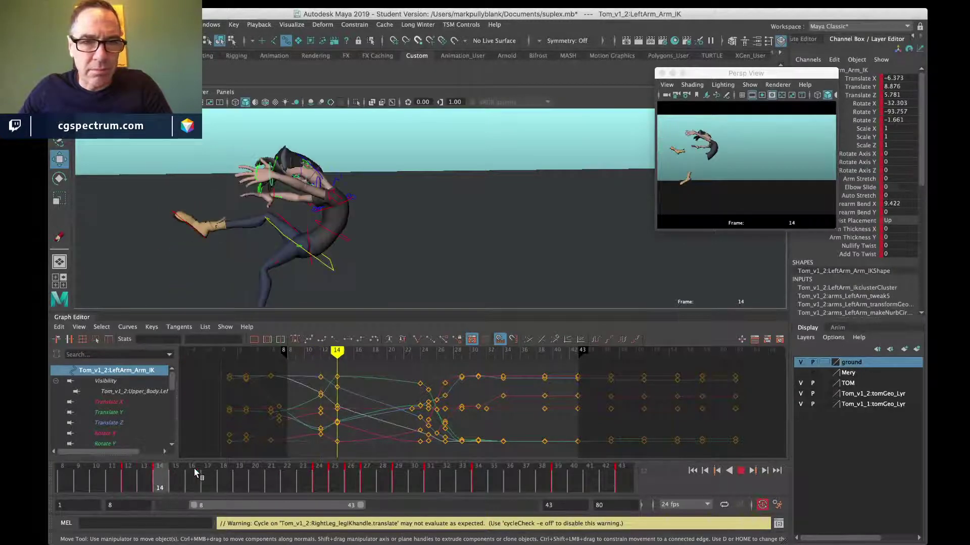
key(alt+v)
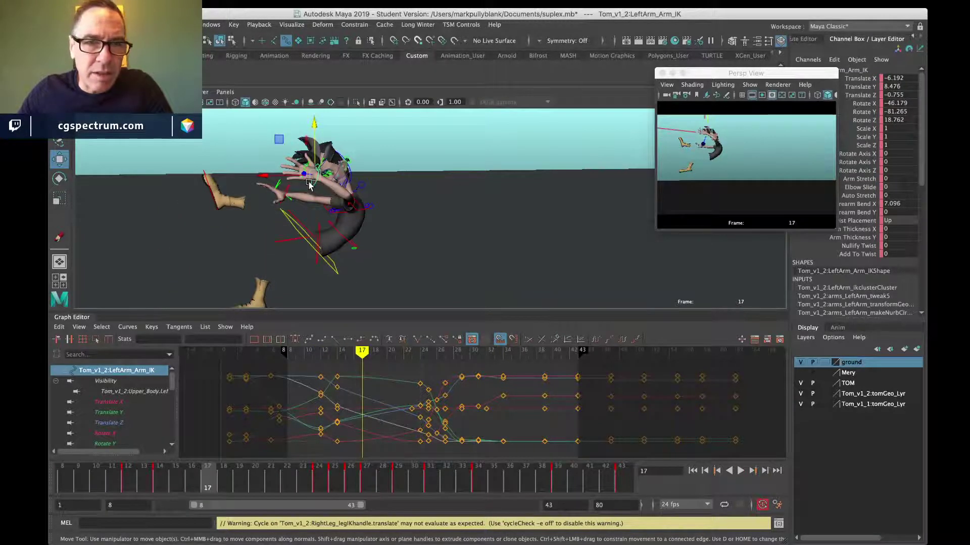
Step: At frame 17, pull Tom's left hand IK control back past his face, adjust the elbow and rotate the hand to about -41, -54, 60 degrees
drag(268, 174, 299, 173)
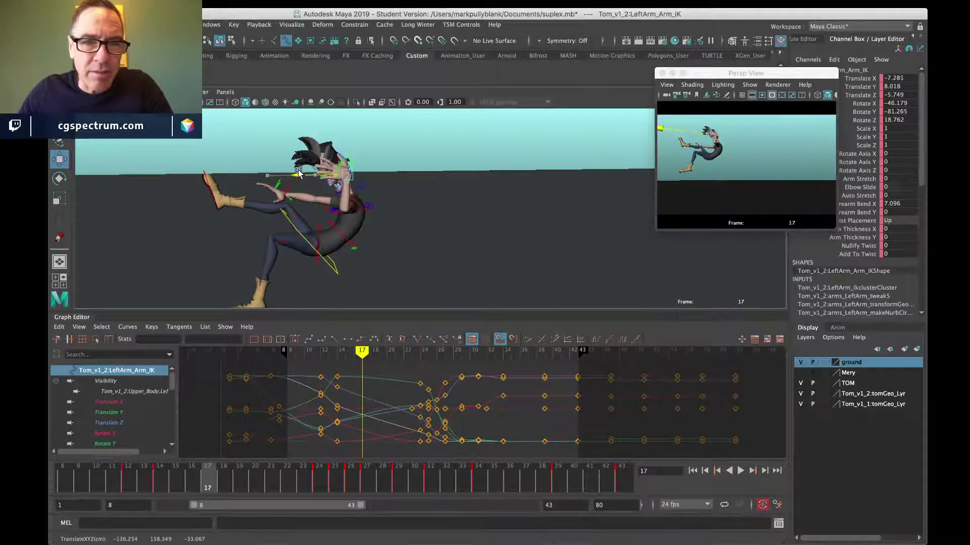
click(362, 216)
key(e)
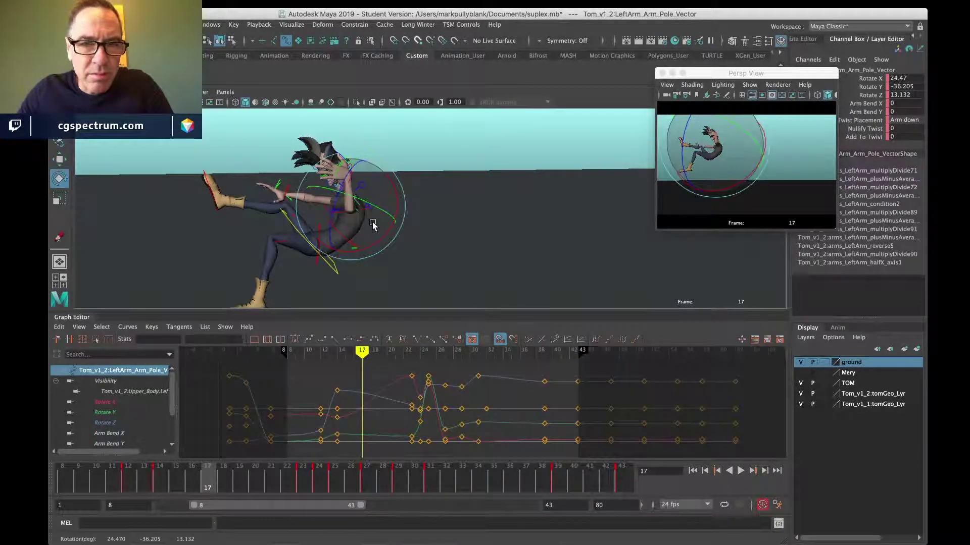
click(346, 162)
drag(331, 159, 347, 132)
mouse_move(354, 182)
mouse_down()
mouse_move(358, 171)
mouse_move(356, 180)
mouse_up()
key(w)
Step: Inspect the left arm from another angle and move its IK control up and back to about -7.1, 8.9, -9.0 at frame 17
alt+drag(392, 213, 323, 221)
scroll(342, 205, up, 3)
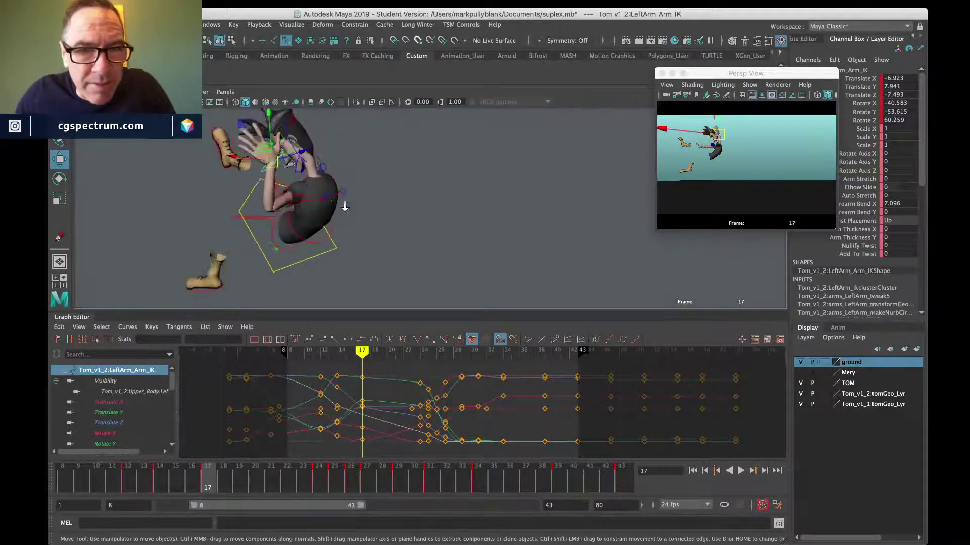
scroll(277, 223, up, 2)
click(269, 203)
alt+drag(269, 204, 265, 157)
key(e)
click(260, 145)
key(w)
alt+middle_drag(260, 171, 213, 171)
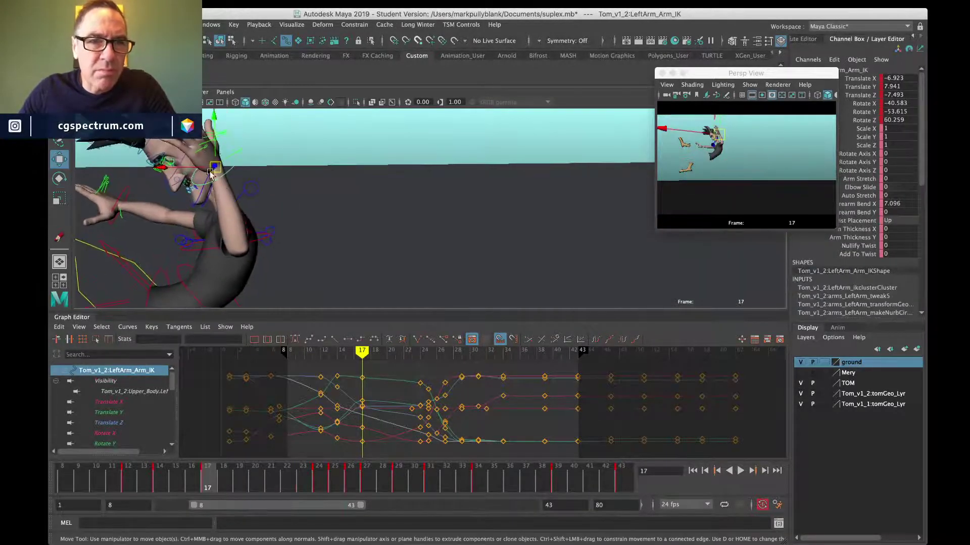
drag(212, 171, 230, 155)
Step: Switch to SUPLEX.mov, go back to the lift and step through the frames to compare Tom's raised hand poses
key(super+Tab)
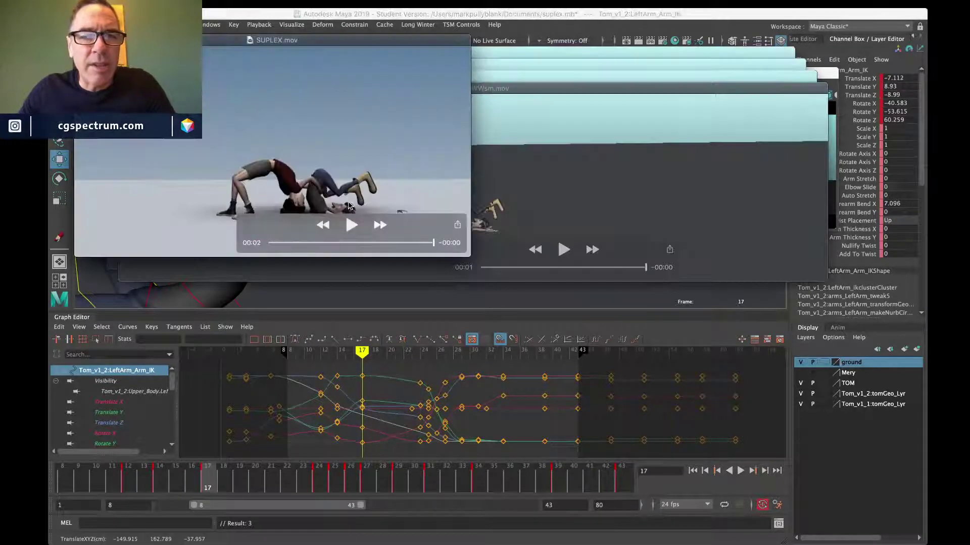
drag(372, 246, 324, 237)
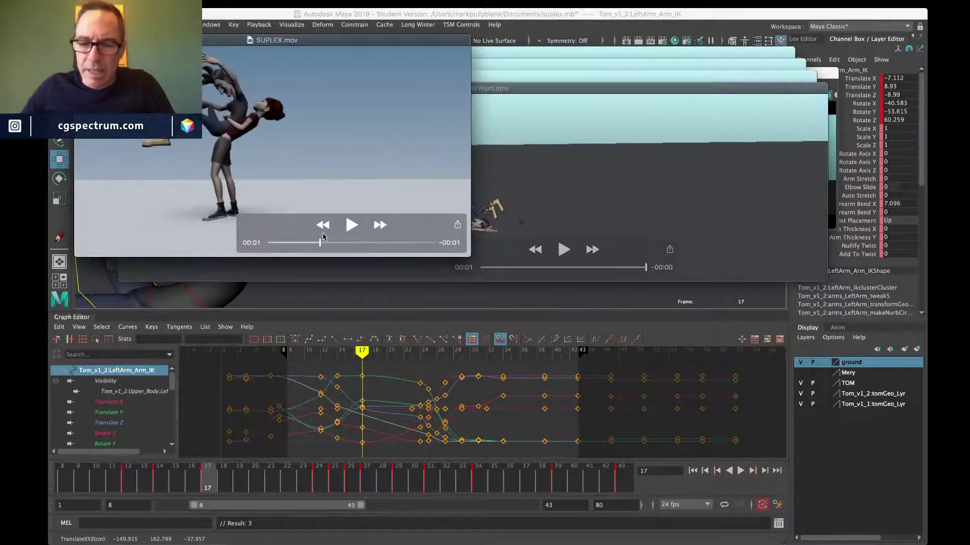
key(Right)
key(Right)
key(Right)
key(Right)
key(Right)
key(Right)
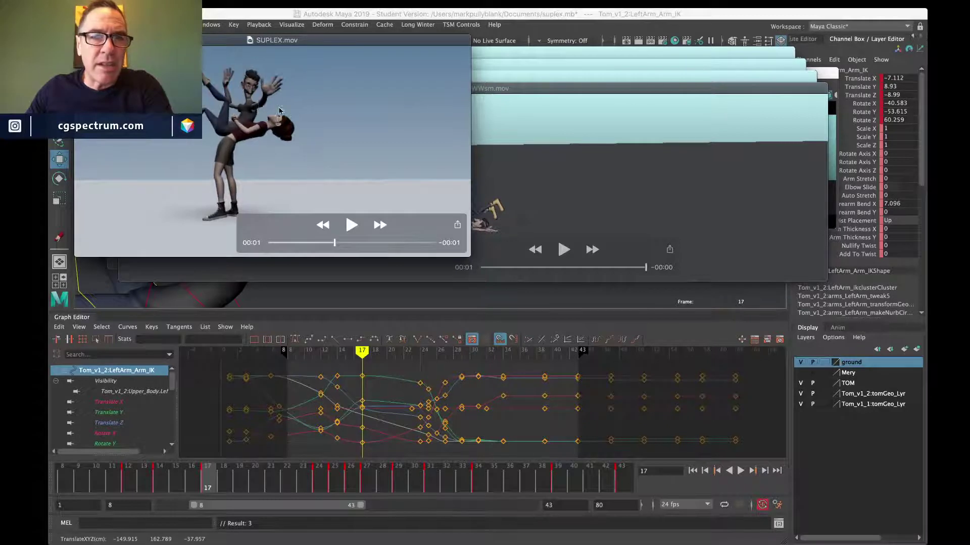
key(Left)
key(Left)
key(Left)
key(Left)
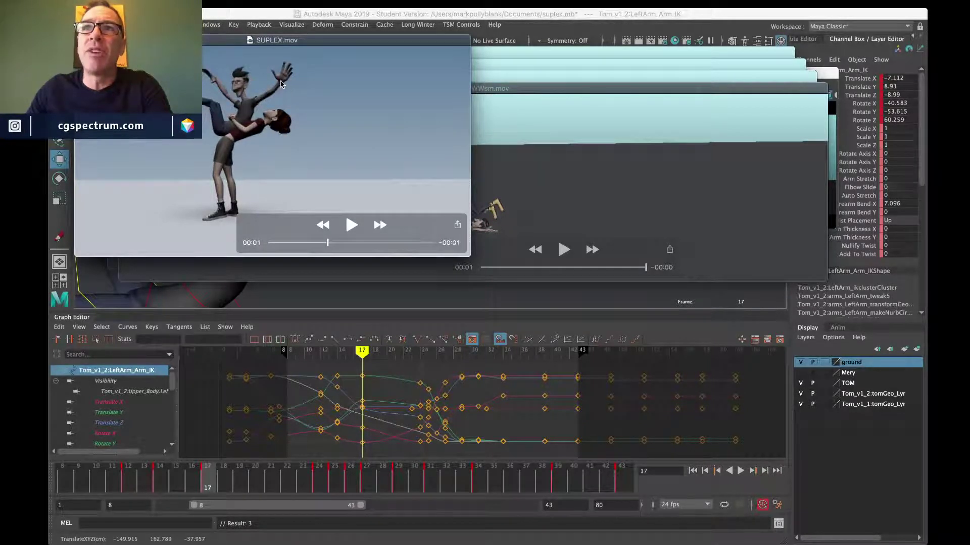
key(Right)
key(Right)
key(Right)
key(Right)
key(Right)
key(Right)
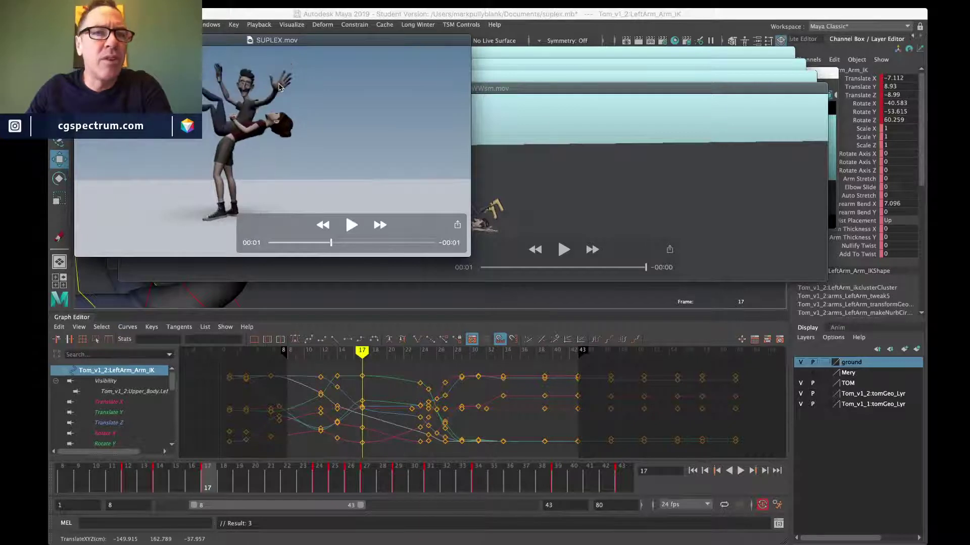
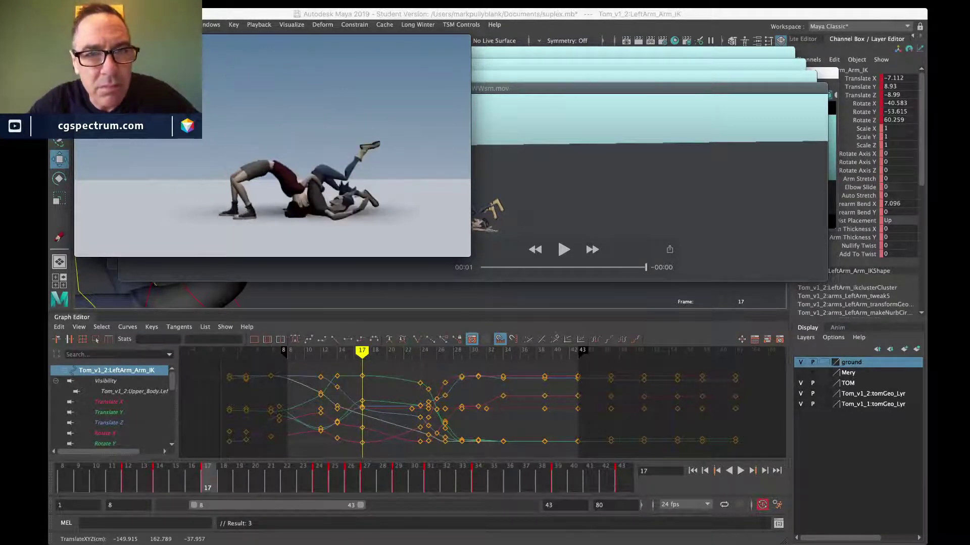
Step: Return to Maya, scrub to frame 21 and rotate the left arm pole vector to about 45, -6, 38 degrees to swing the elbow outward
key(super+Tab)
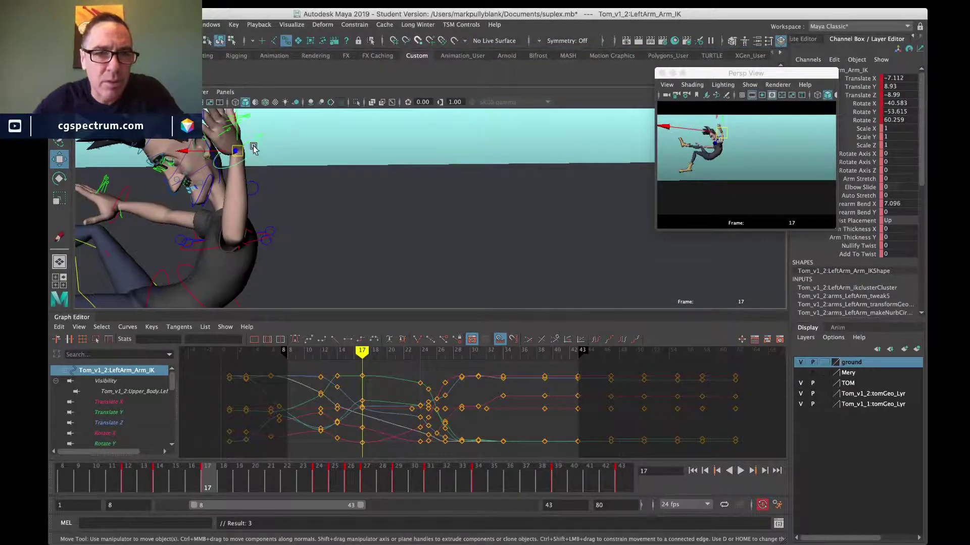
mouse_move(153, 482)
mouse_down()
mouse_move(201, 477)
mouse_move(129, 481)
mouse_move(272, 488)
mouse_up()
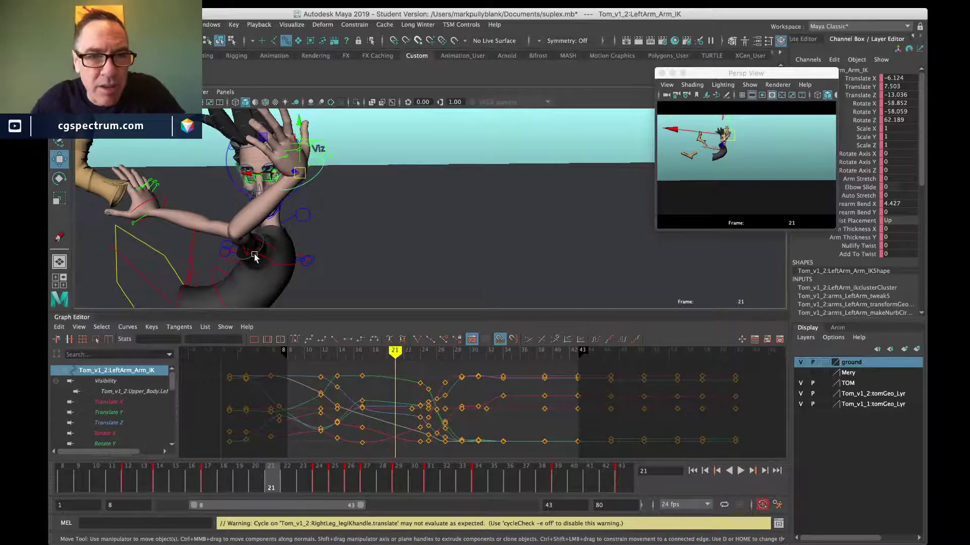
click(276, 258)
key(e)
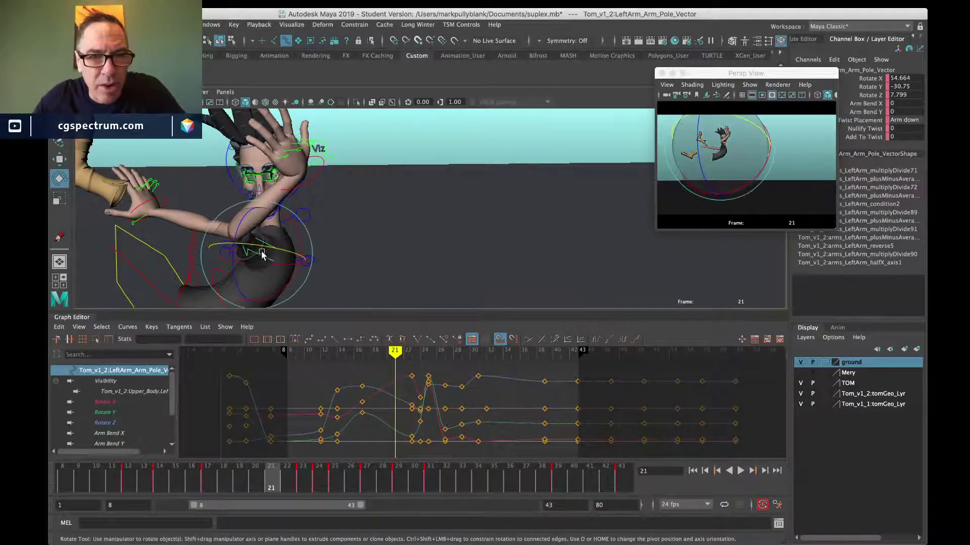
drag(262, 255, 304, 259)
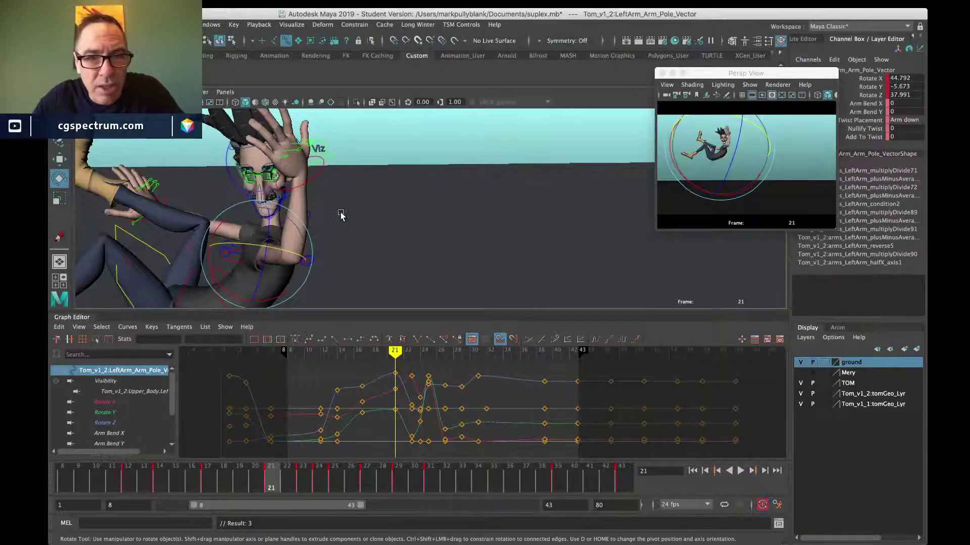
Step: Move Tom's left hand IK control away from his face to about -2.9, 5.9, -15.4 at frame 21 and check the arm from another angle
alt+drag(340, 217, 435, 255)
click(356, 243)
click(302, 233)
click(318, 206)
click(318, 206)
key(w)
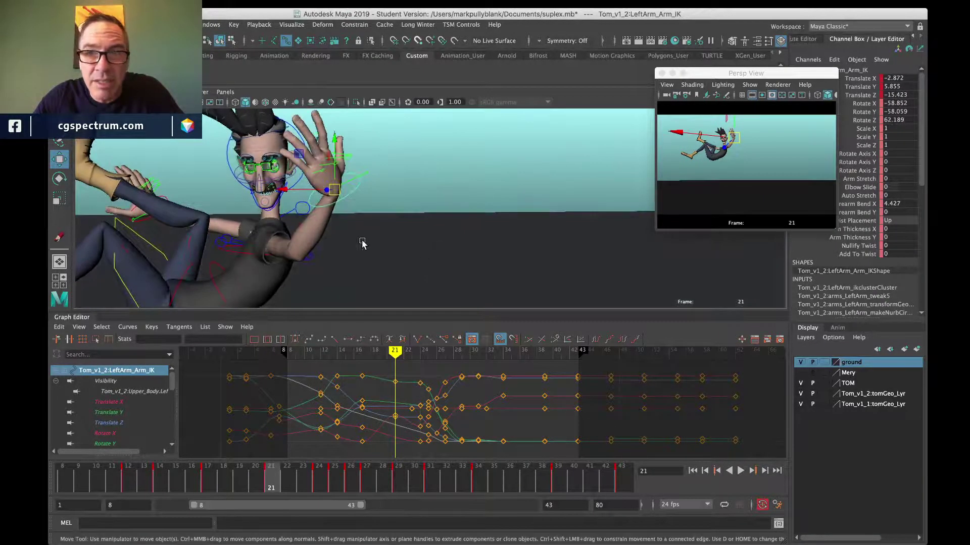
mouse_move(362, 243)
alt+mouse_down()
mouse_move(339, 212)
mouse_move(324, 217)
mouse_move(362, 226)
alt+mouse_up()
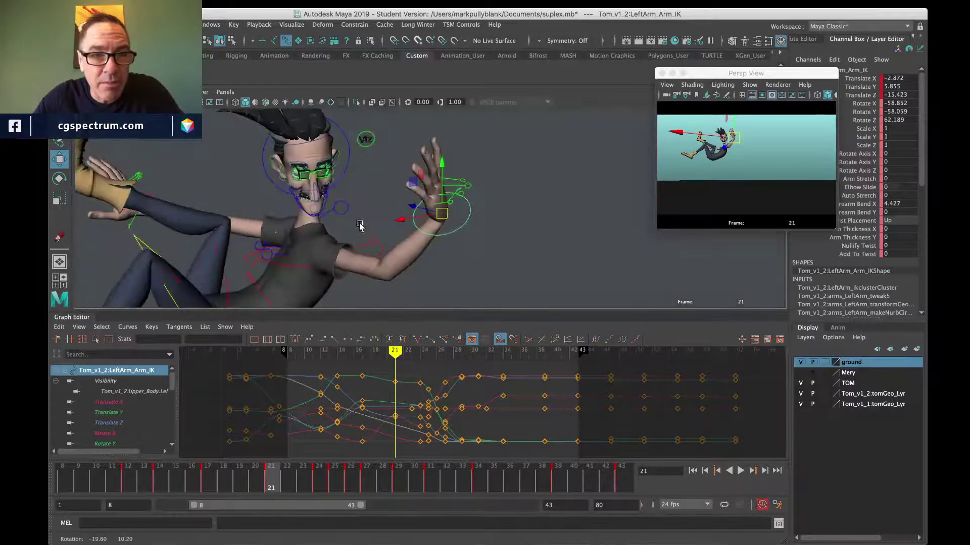
Step: Rotate Tom's left shoulder to about -6, 32, 2.6 degrees at frame 21 and scrub the neighbouring frames, ending on frame 23
click(277, 262)
key(e)
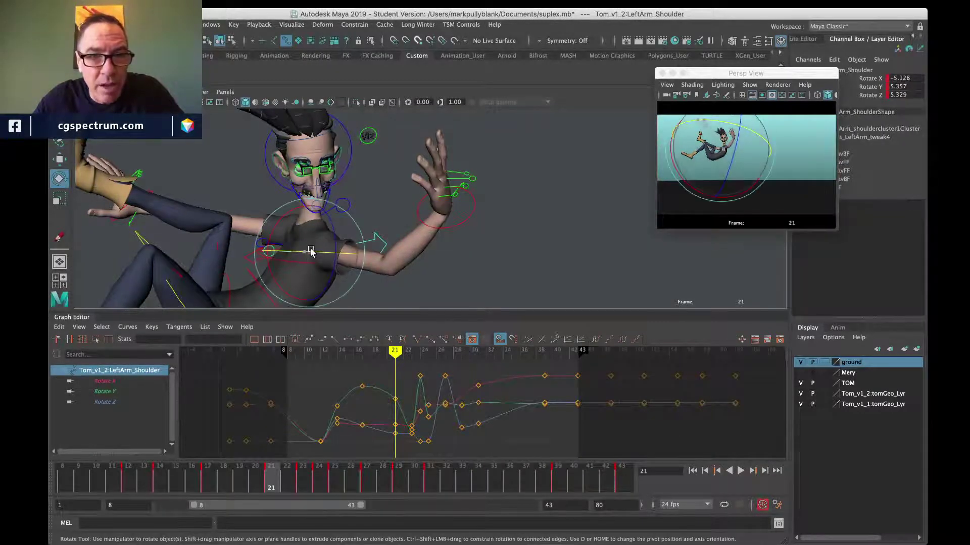
drag(310, 251, 327, 251)
drag(326, 251, 329, 245)
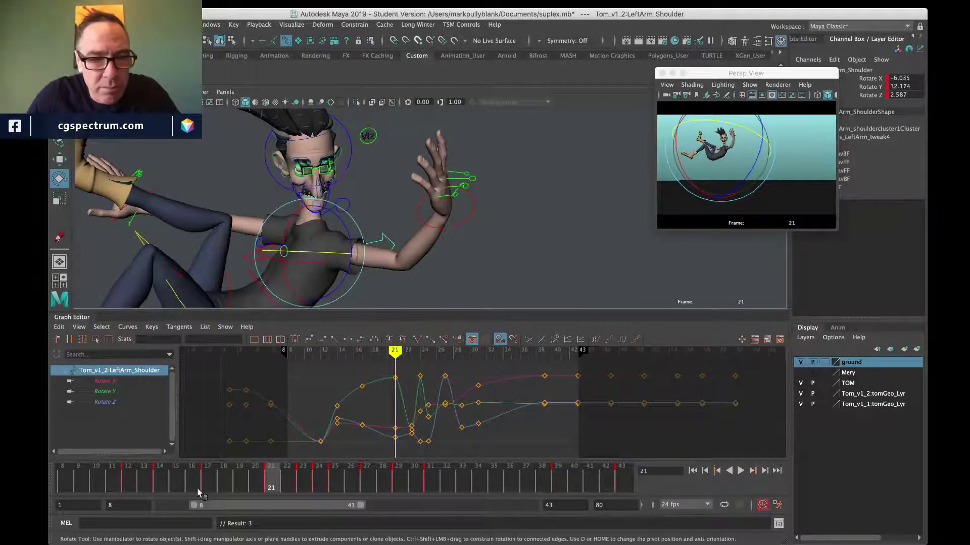
drag(200, 484, 325, 475)
click(303, 480)
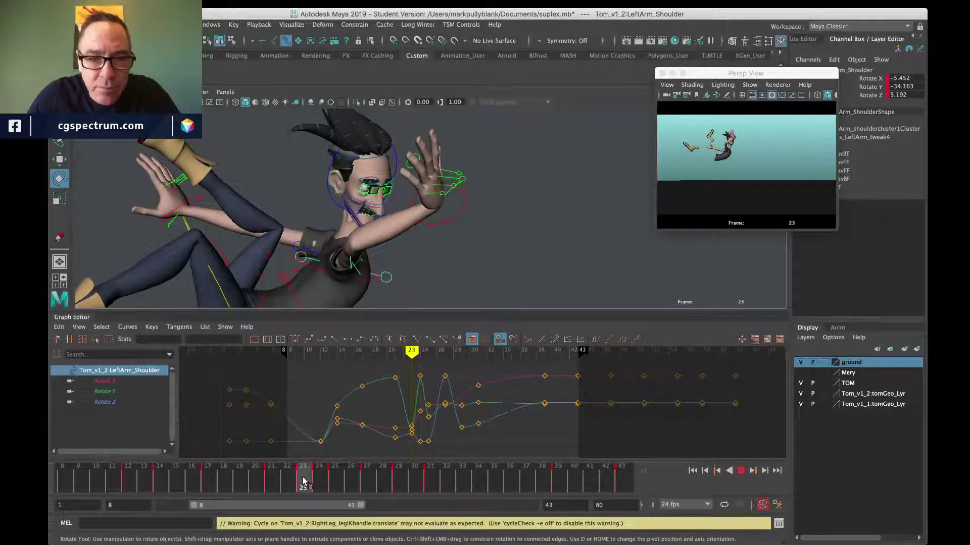
Step: Scrub between frames 23 and 24, then delete Tom's left arm pole vector key at frame 23
drag(303, 481, 328, 480)
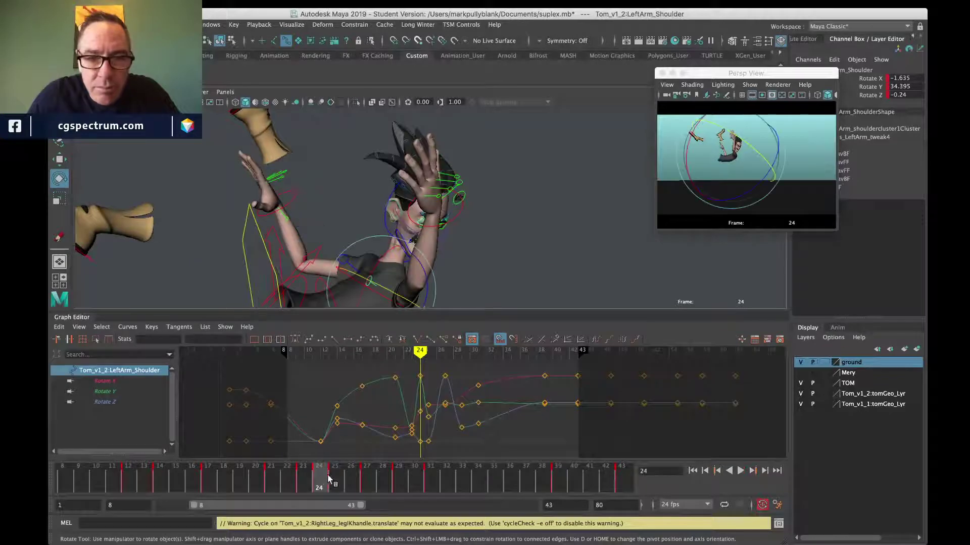
click(307, 475)
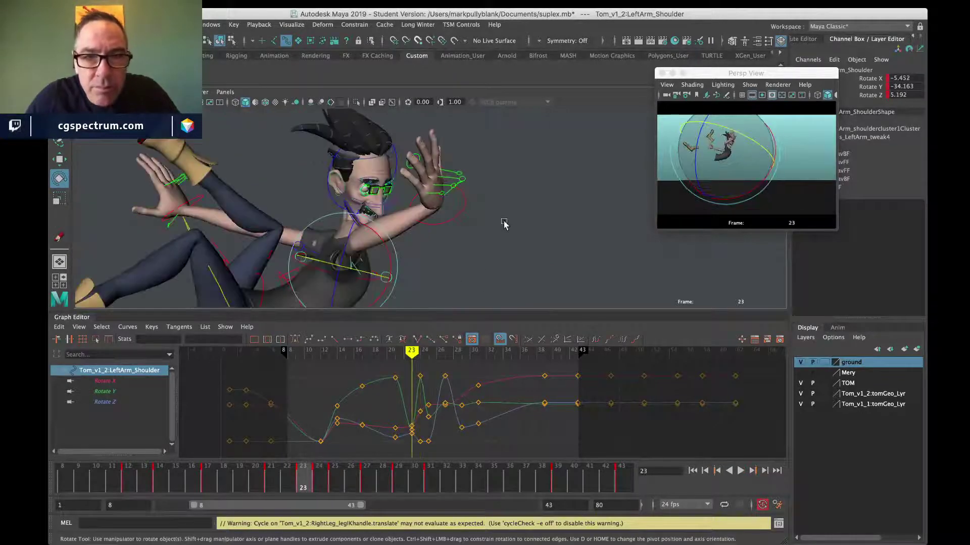
click(457, 222)
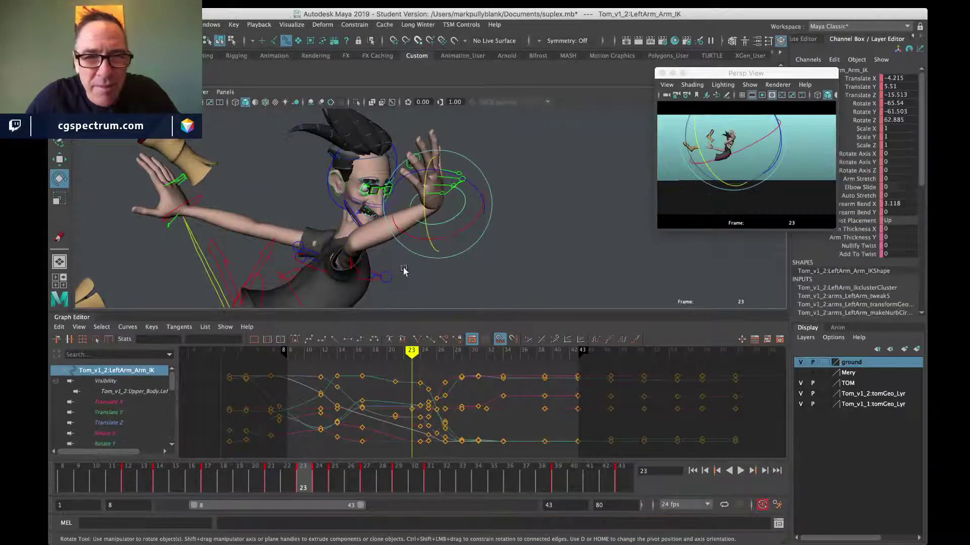
click(359, 271)
right_click(313, 486)
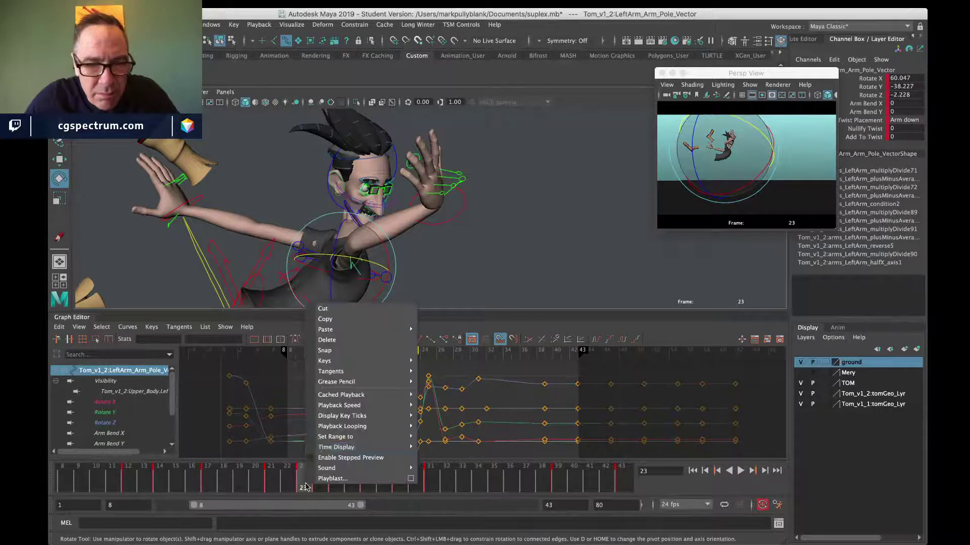
click(334, 339)
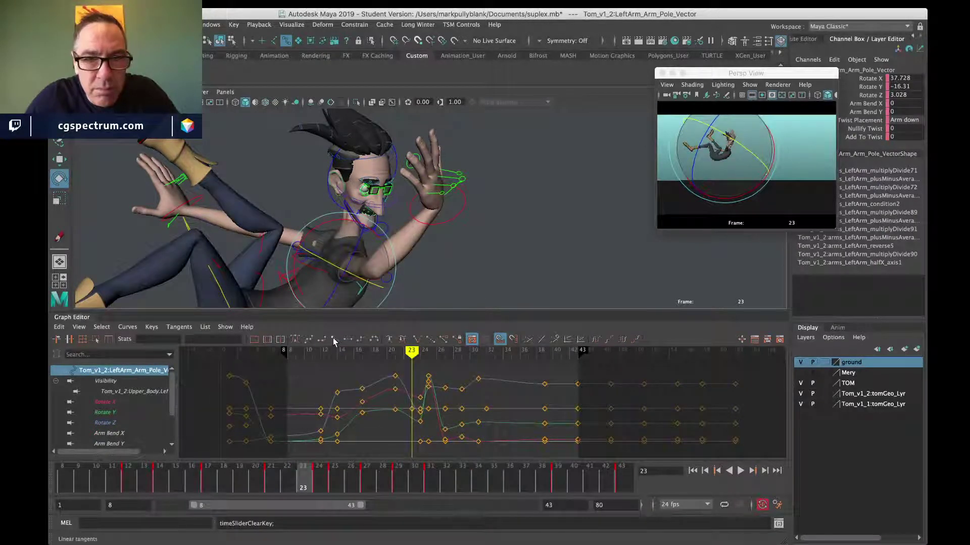
key(z)
key(z)
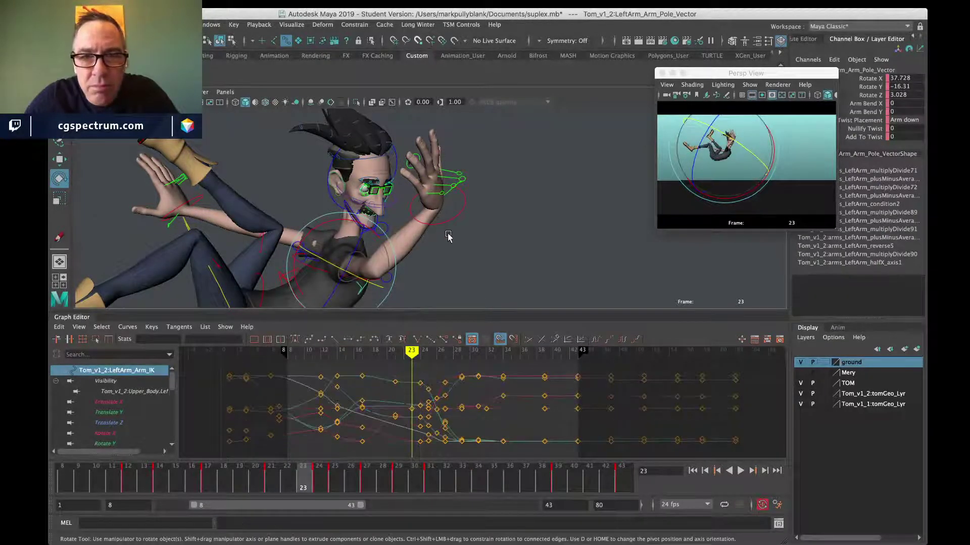
Step: At frame 23, lower and rotate Tom's left hand IK to about -2.3, 1.2, -15.4, and rotate the arm pole vector to about 30, 20, 12 degrees
key(w)
drag(426, 218, 448, 286)
key(e)
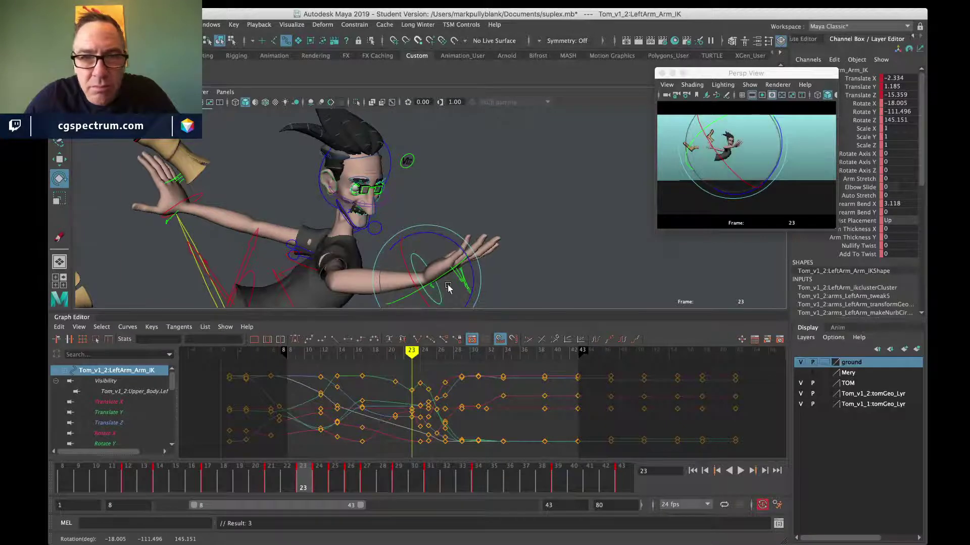
mouse_move(340, 253)
alt+mouse_down()
mouse_move(253, 255)
mouse_move(338, 268)
mouse_move(323, 262)
alt+mouse_up()
click(257, 257)
click(314, 241)
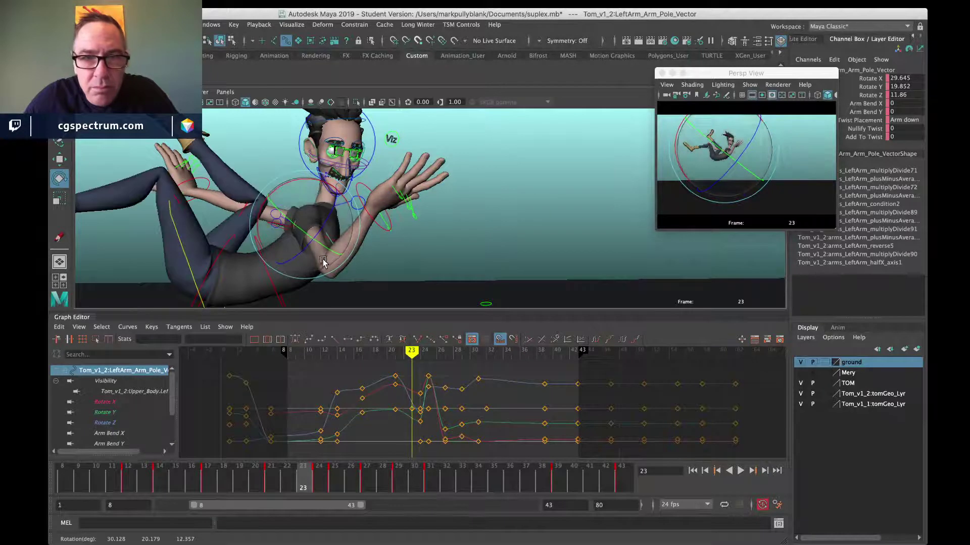
Step: Move the left hand IK in front of Tom's torso to about -6, 1.6, -7.9 and rotate it to about -55, -33, 102 degrees at frame 23
click(378, 226)
mouse_move(377, 226)
alt+mouse_down()
mouse_move(336, 235)
mouse_move(381, 241)
alt+mouse_up()
key(w)
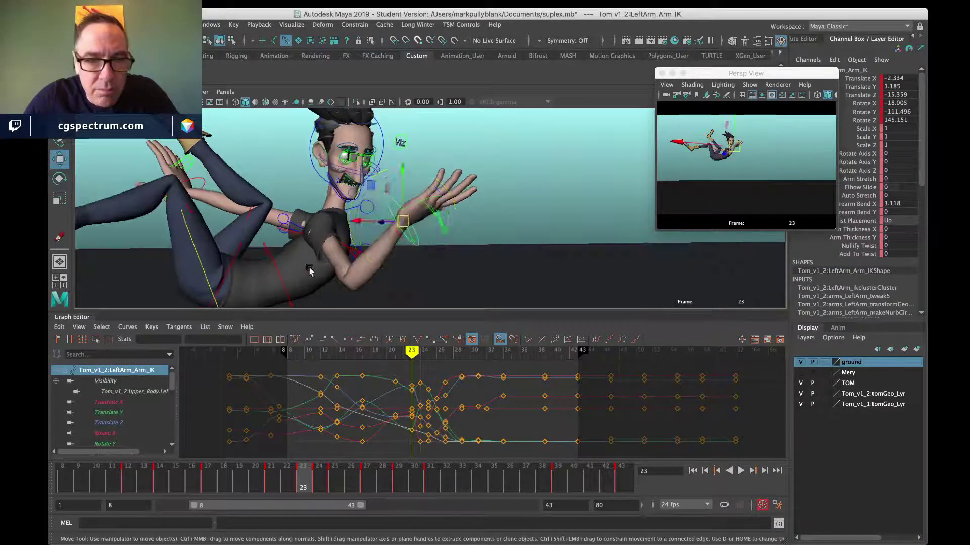
alt+drag(310, 271, 394, 327)
alt+middle_drag(392, 272, 375, 150)
alt+drag(375, 150, 291, 213)
key(e)
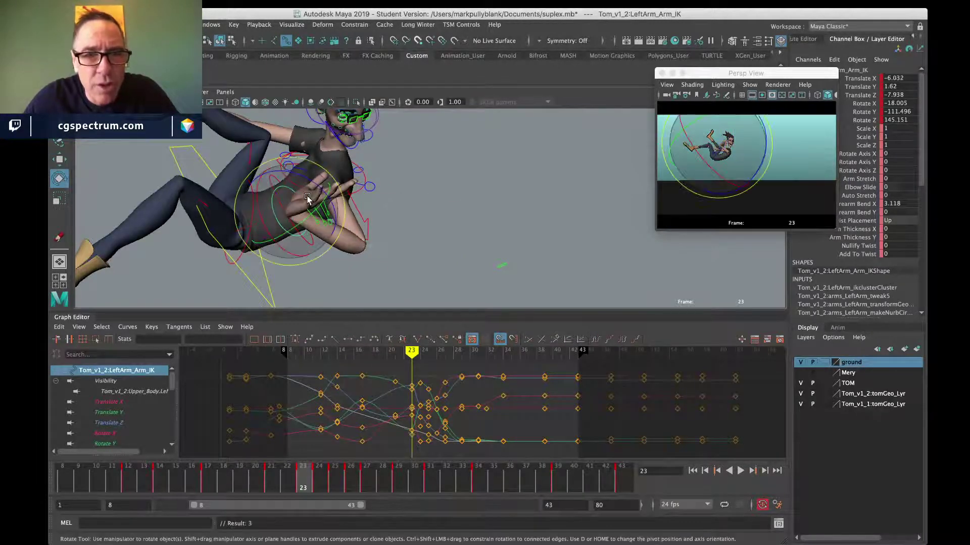
drag(307, 178, 248, 174)
Step: Step back and forth through frames 19 to 25 to examine the left arm's motion around the new pose, ending on frame 21
key(alt+comma)
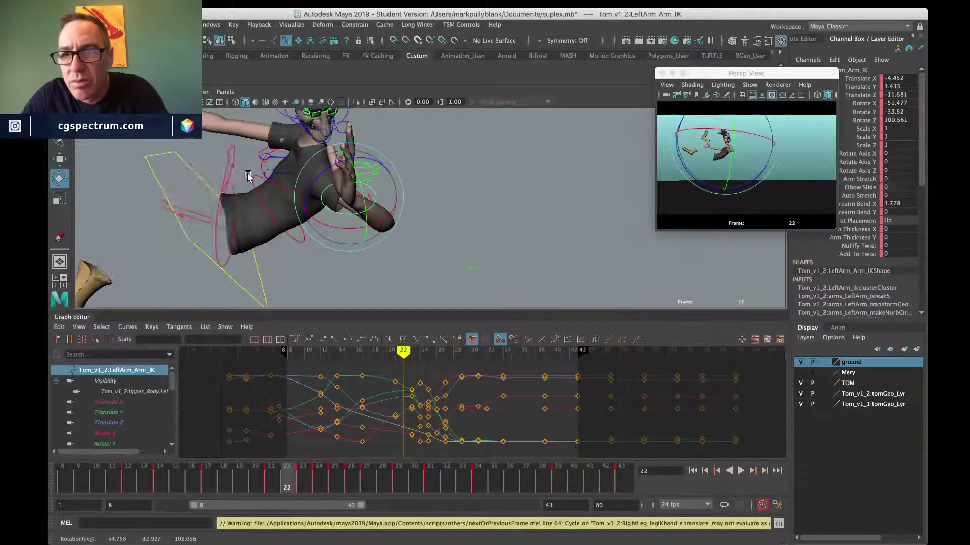
key(alt+comma)
key(alt+period)
key(alt+period)
key(alt+period)
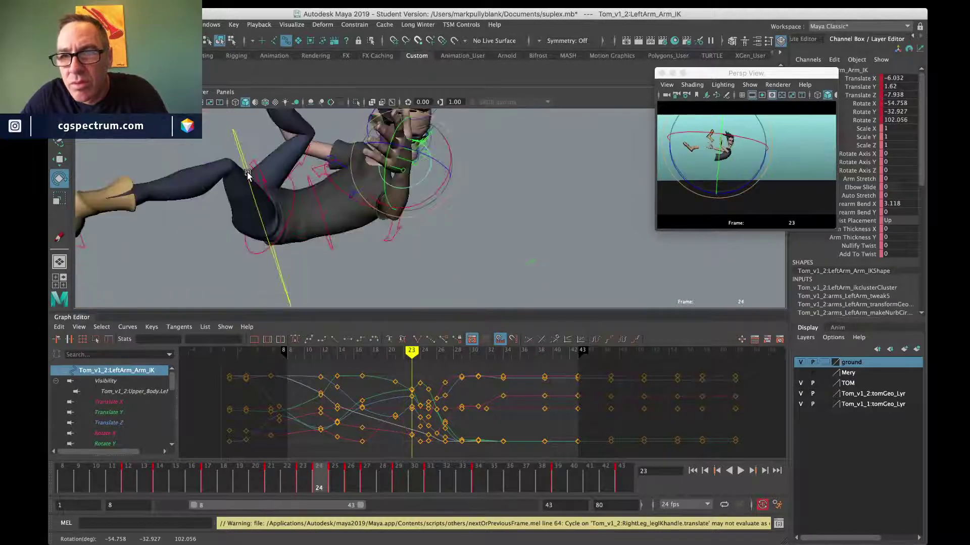
key(alt+comma)
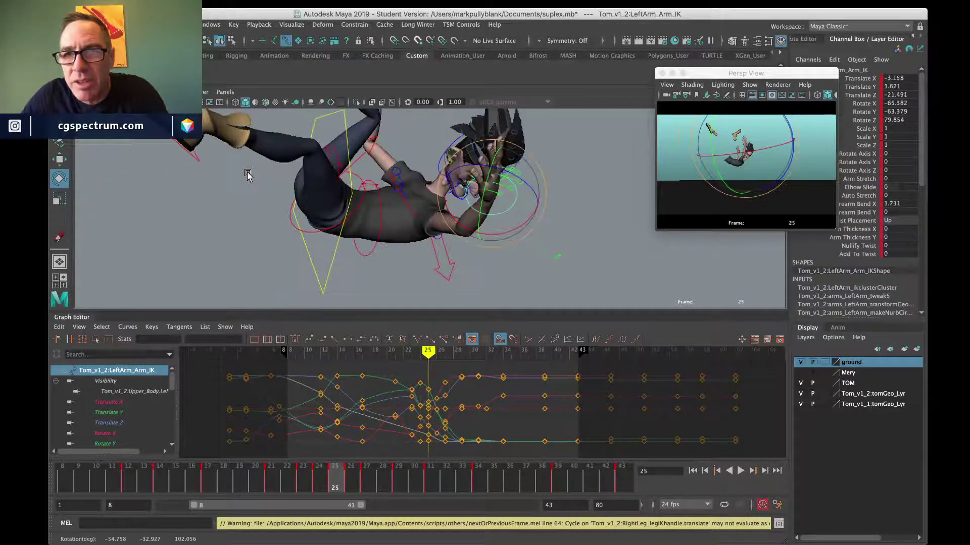
key(alt+period)
key(alt+comma)
key(alt+comma)
key(alt+comma)
key(alt+comma)
key(alt+comma)
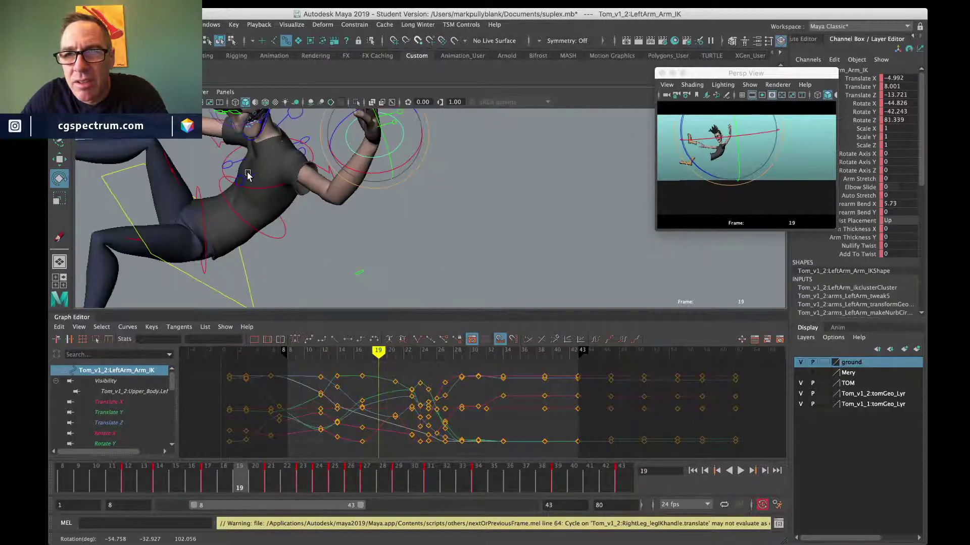
key(alt+period)
key(alt+period)
key(alt+period)
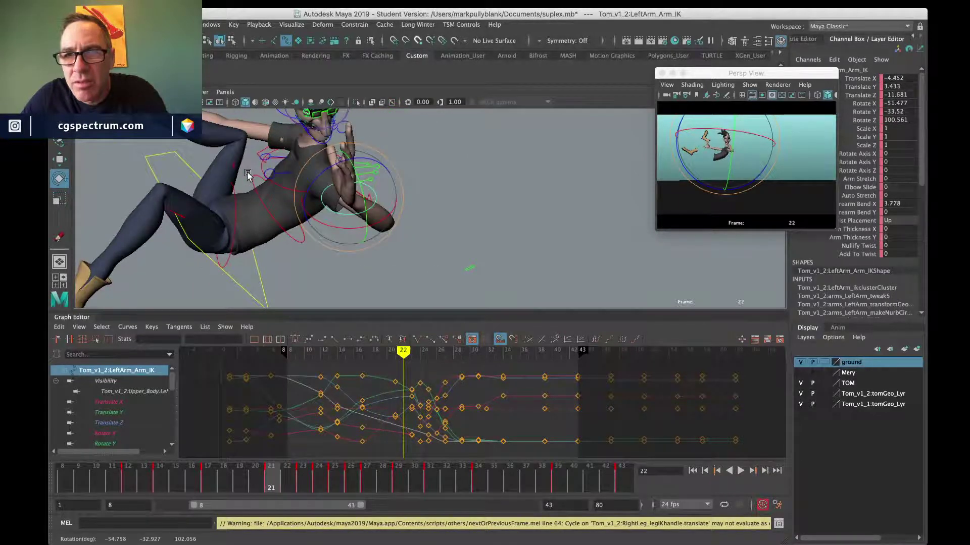
key(alt+comma)
key(alt+period)
key(alt+comma)
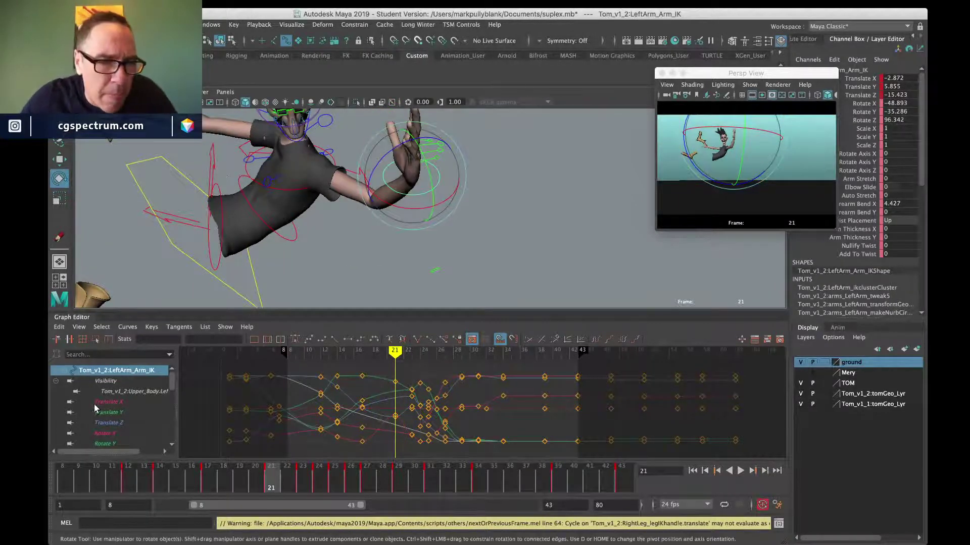
Step: Isolate the left hand IK's Translate Y curve and lower the keys at frames 21 and 23 to about 2.2 and -2.1
click(107, 412)
alt+shift+right_drag(361, 421, 415, 419)
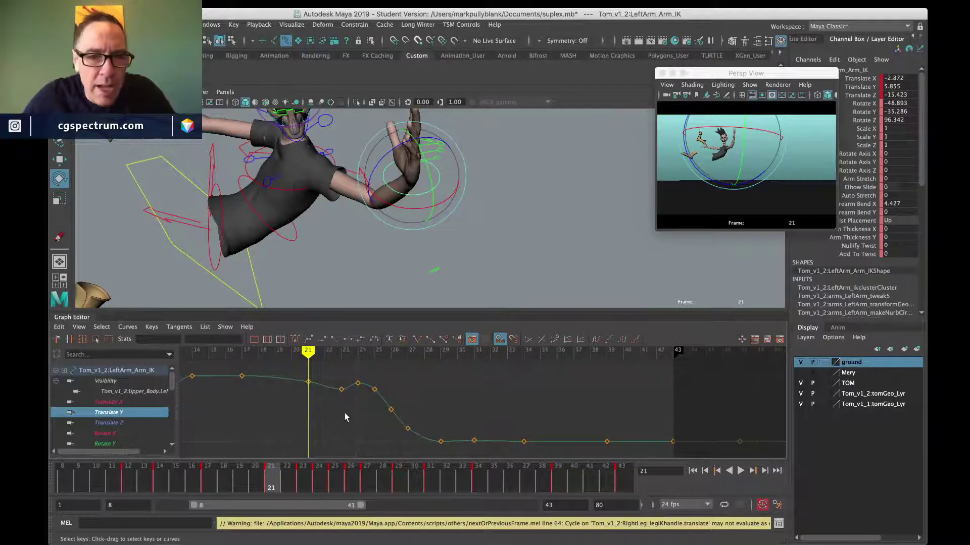
drag(289, 484, 313, 485)
drag(345, 402, 345, 402)
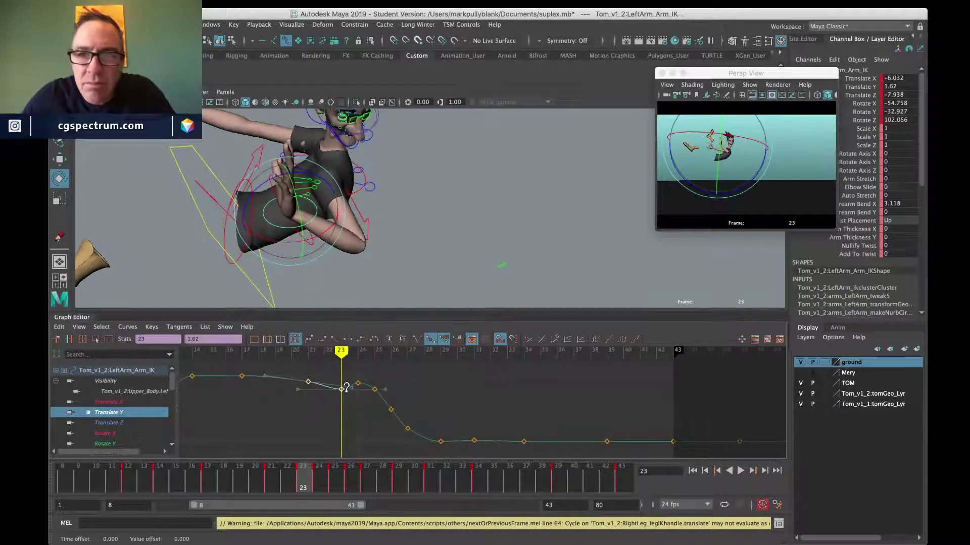
middle_drag(342, 392, 341, 397)
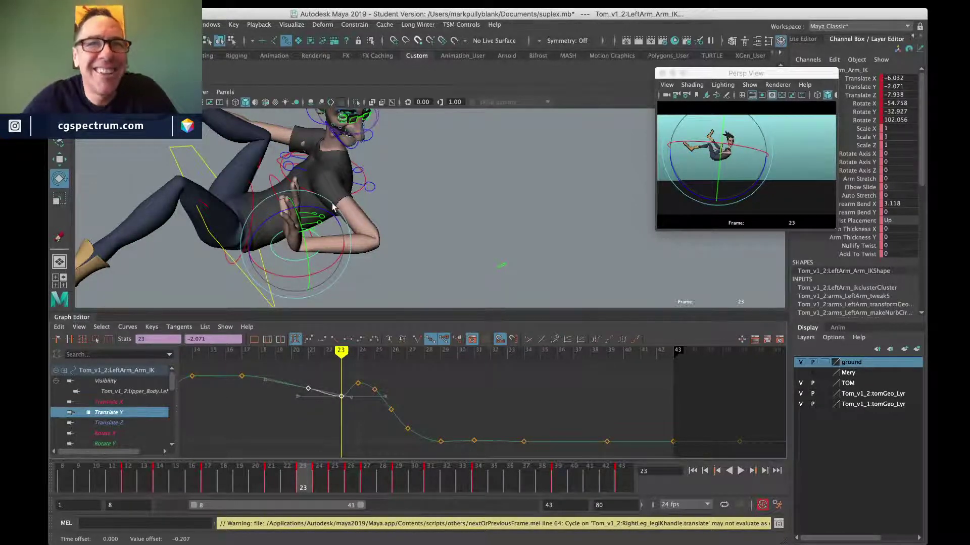
Step: Select Tom's left shoulder control and delete its rotation key at frame 23
click(372, 200)
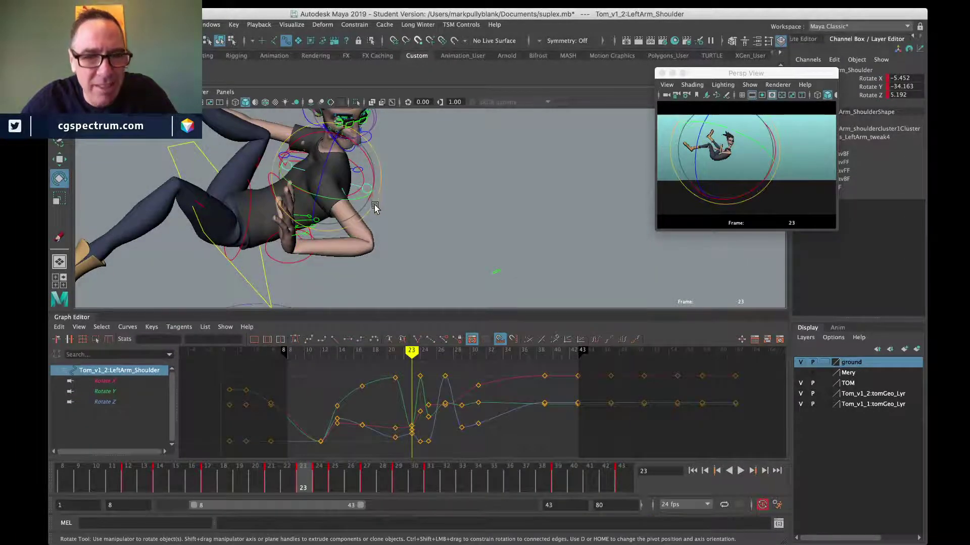
click(374, 211)
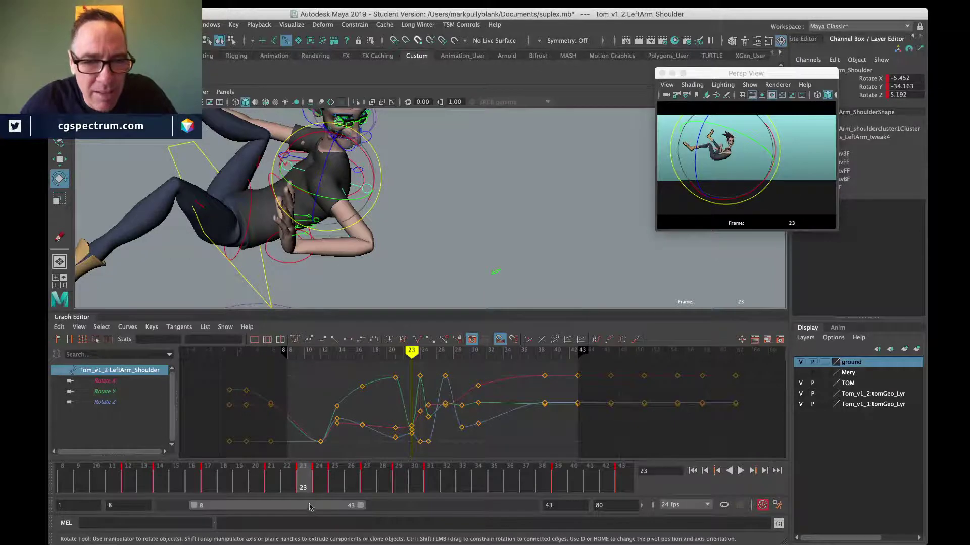
right_click(299, 490)
click(321, 337)
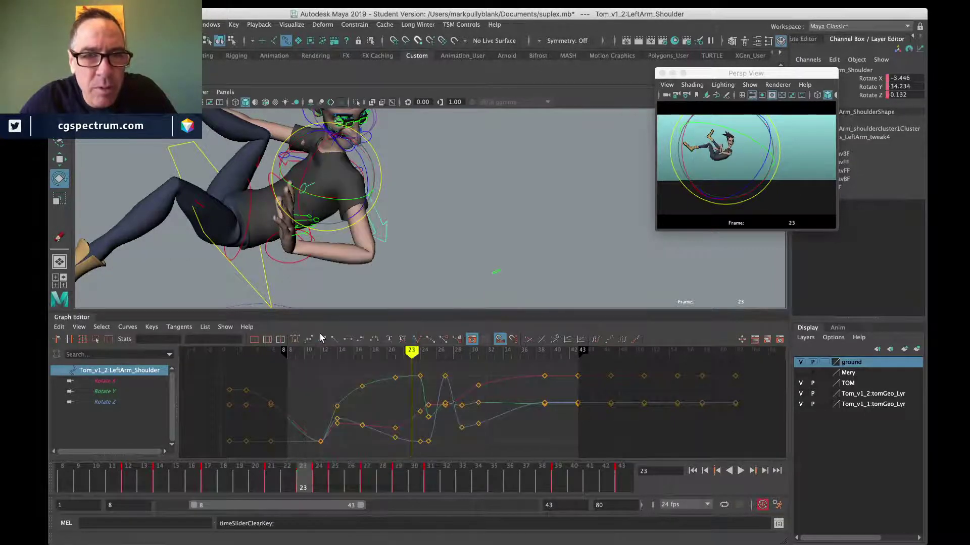
Step: Delete the left arm pole vector keys at frames 21 and 24, playing the animation between the two deletions
mouse_move(240, 485)
mouse_down()
mouse_move(294, 486)
mouse_move(272, 486)
mouse_up()
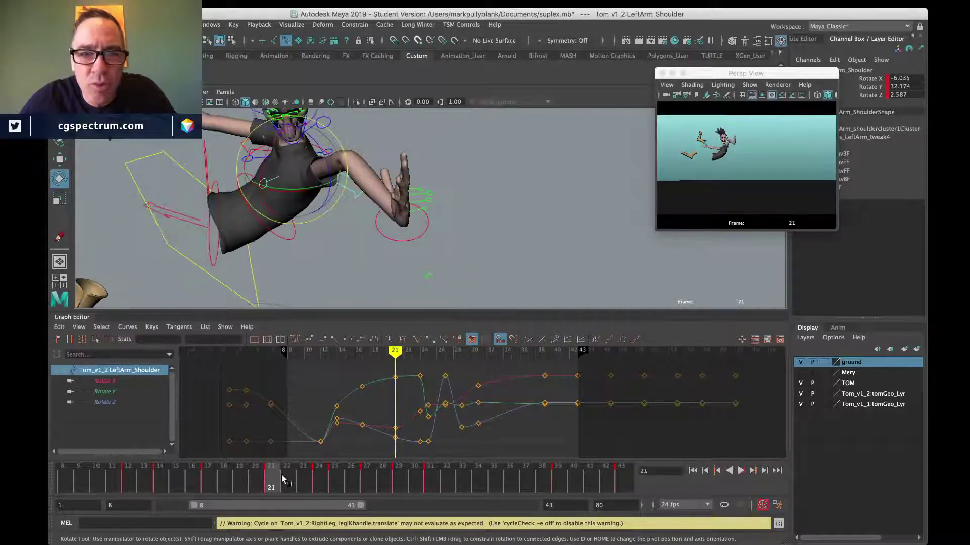
click(357, 197)
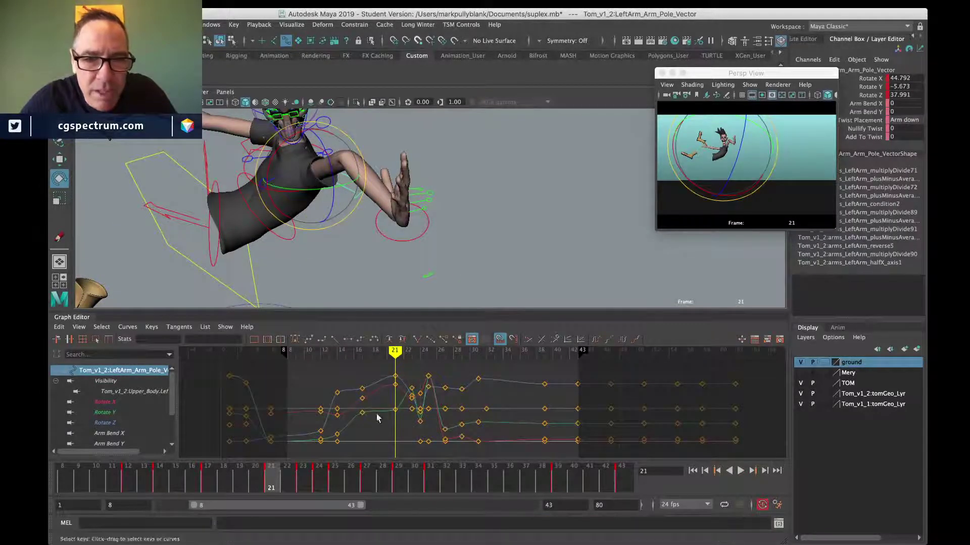
right_click(280, 479)
click(305, 336)
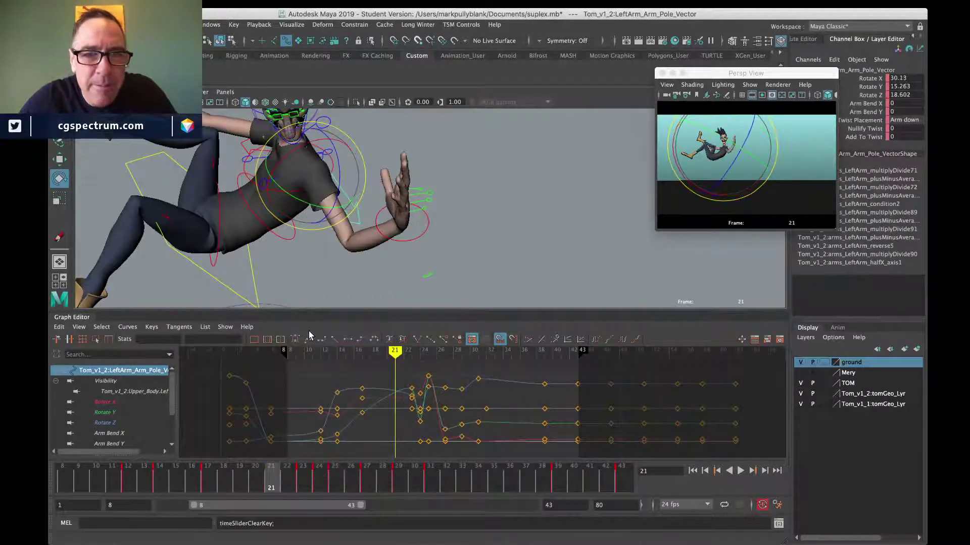
key(alt+v)
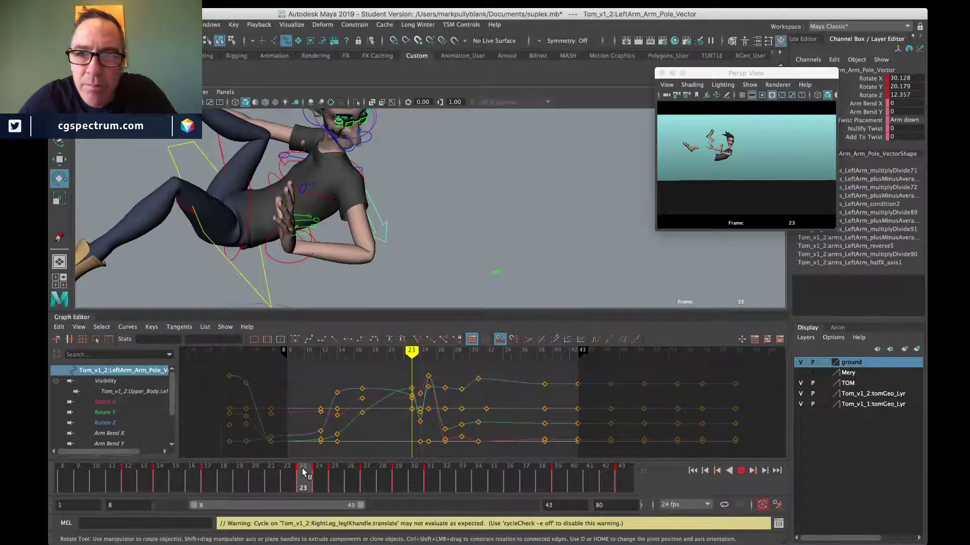
key(alt+v)
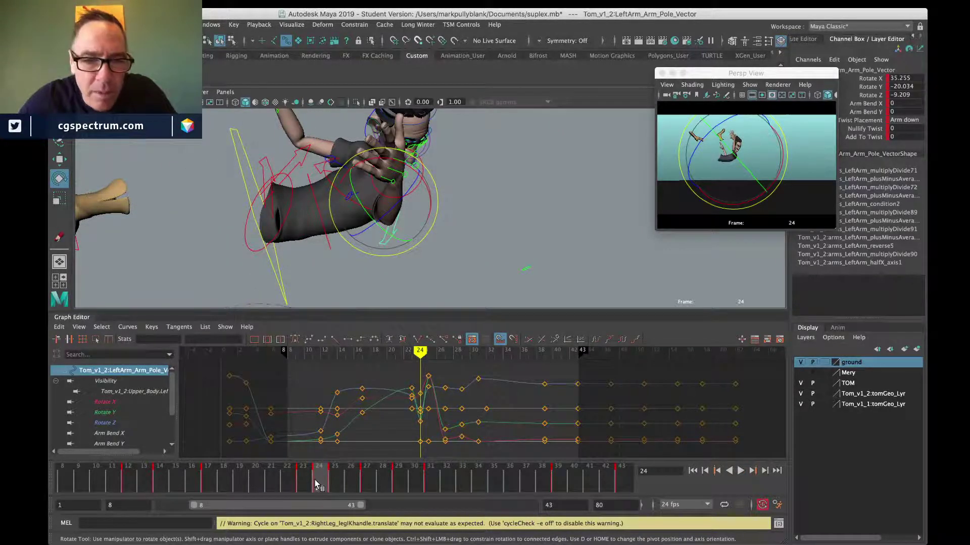
right_click(316, 484)
click(335, 347)
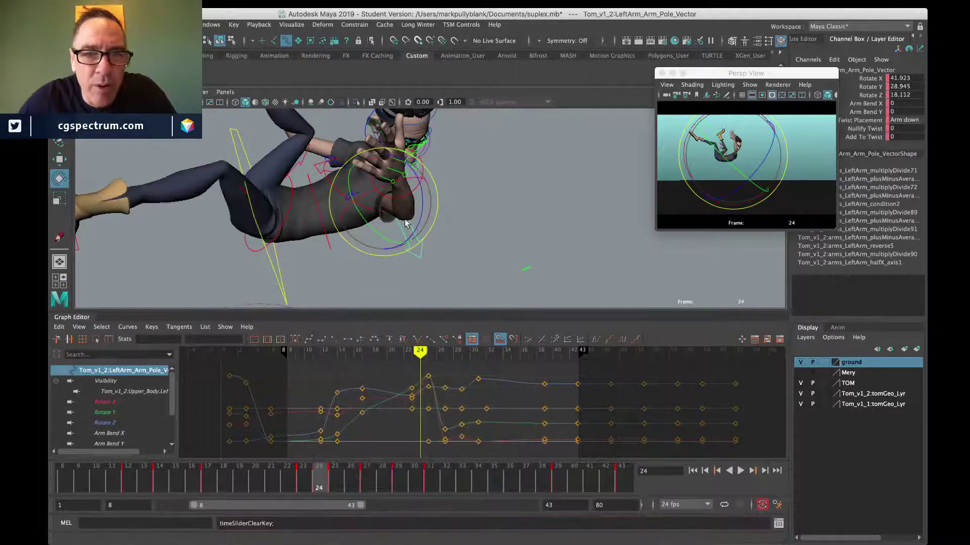
Step: Delete the left hand IK key at frame 24 and check the arm around frames 20 to 22, ending on frame 21
click(457, 165)
click(426, 168)
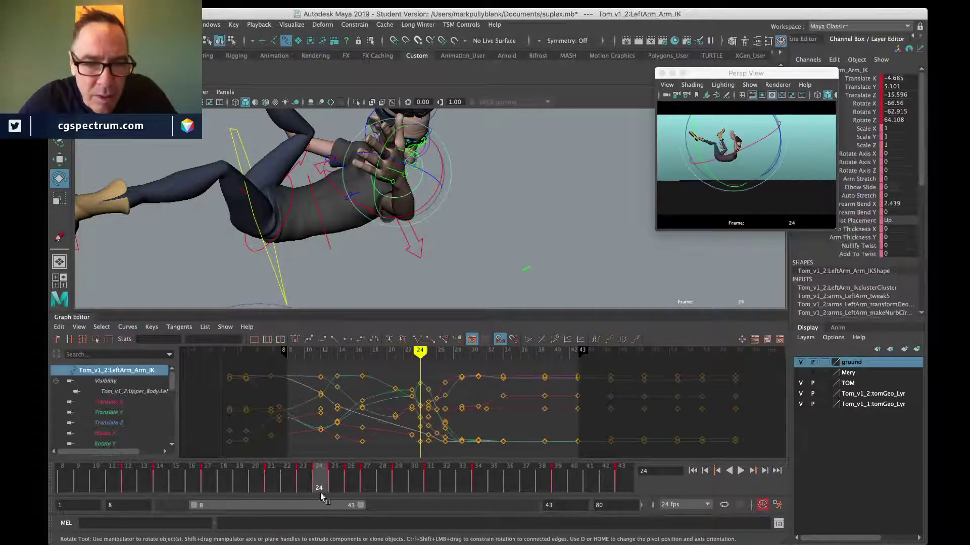
right_click(321, 495)
click(338, 347)
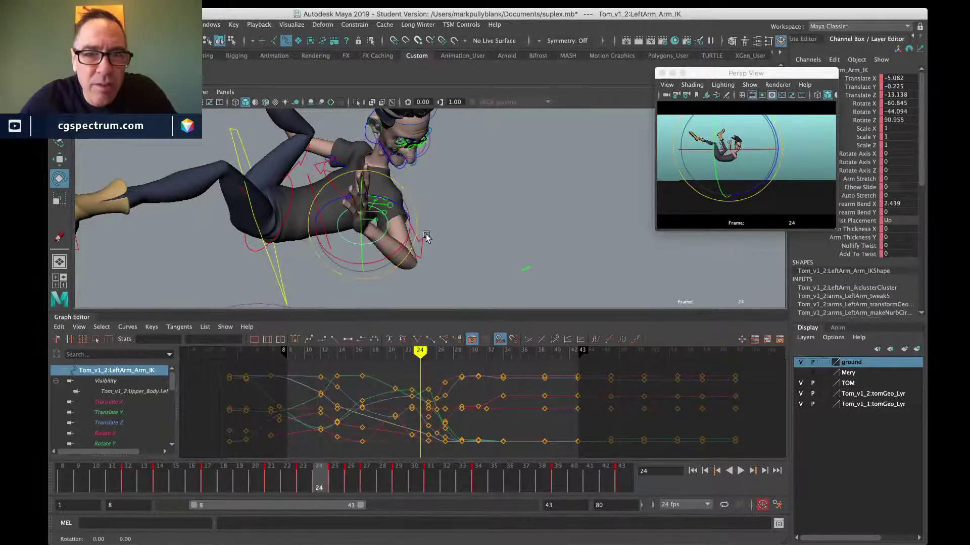
drag(320, 475, 252, 477)
key(alt+period)
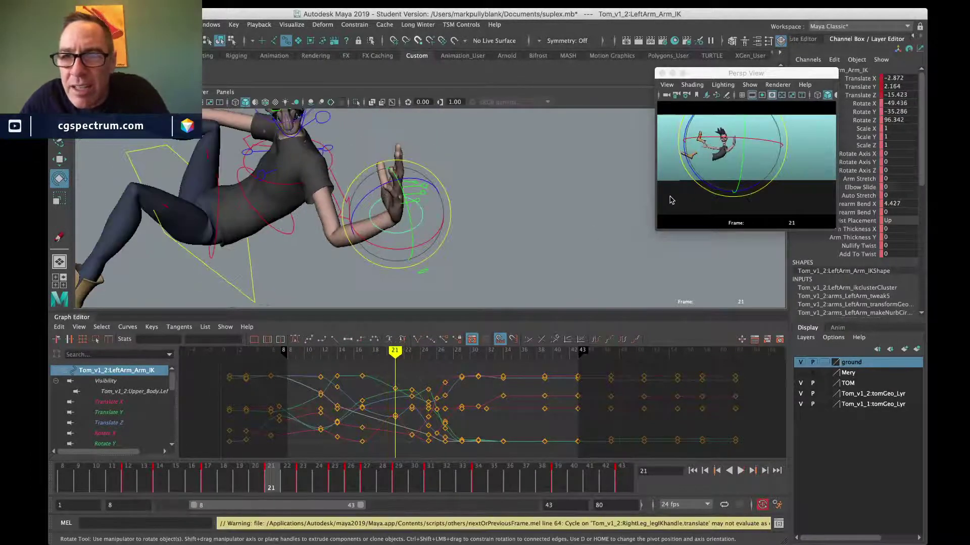
key(alt+period)
key(alt+comma)
key(alt+comma)
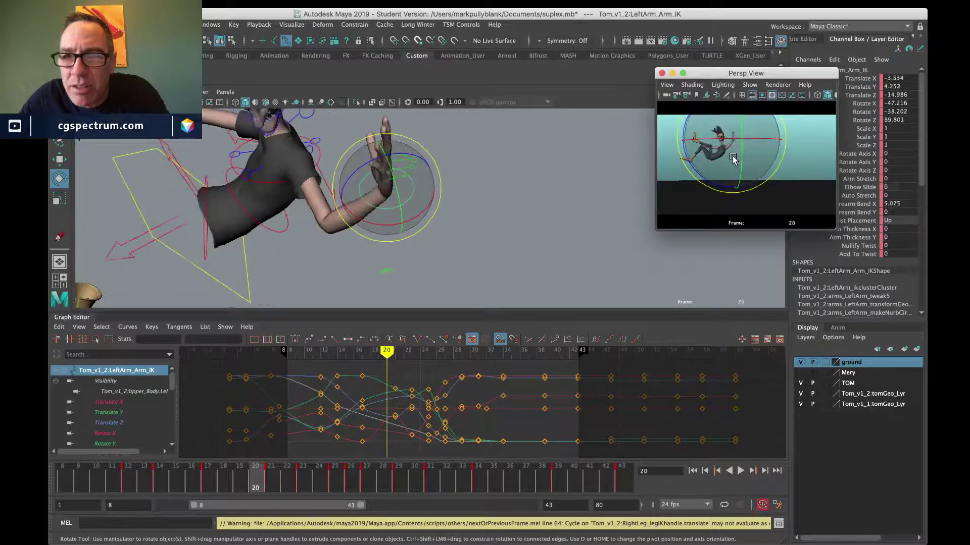
key(alt+period)
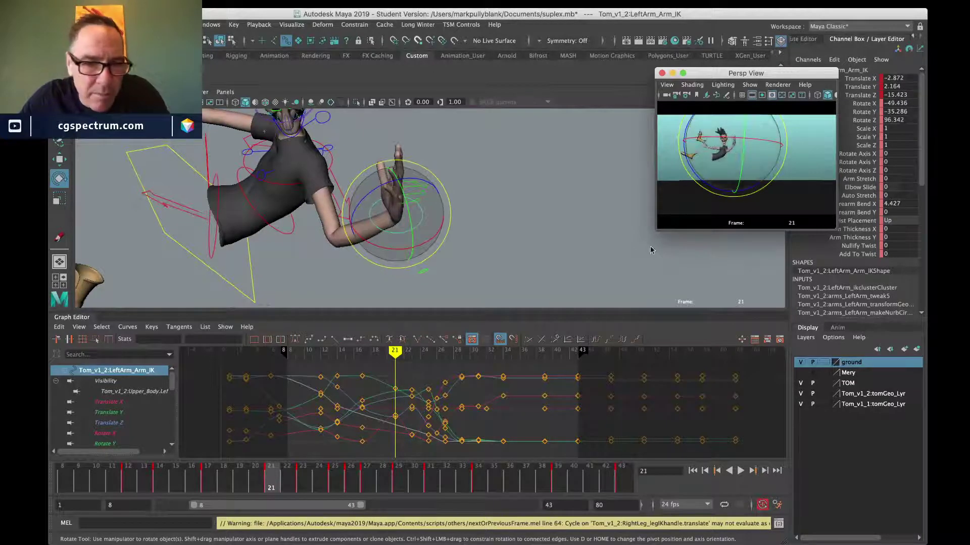
Step: Isolate the left hand IK's Translate X curve and raise its key at frame 21 to about -2.3
right_click(273, 483)
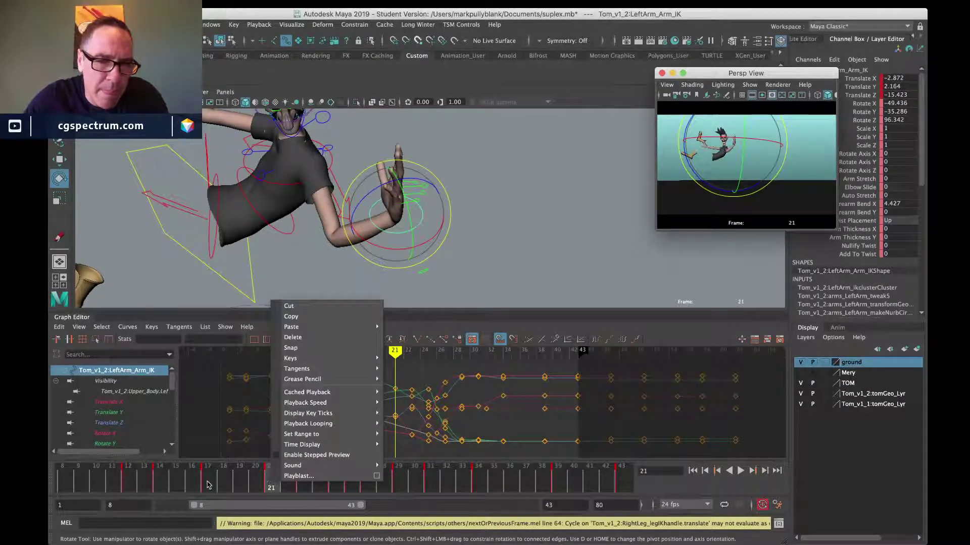
click(132, 454)
click(113, 402)
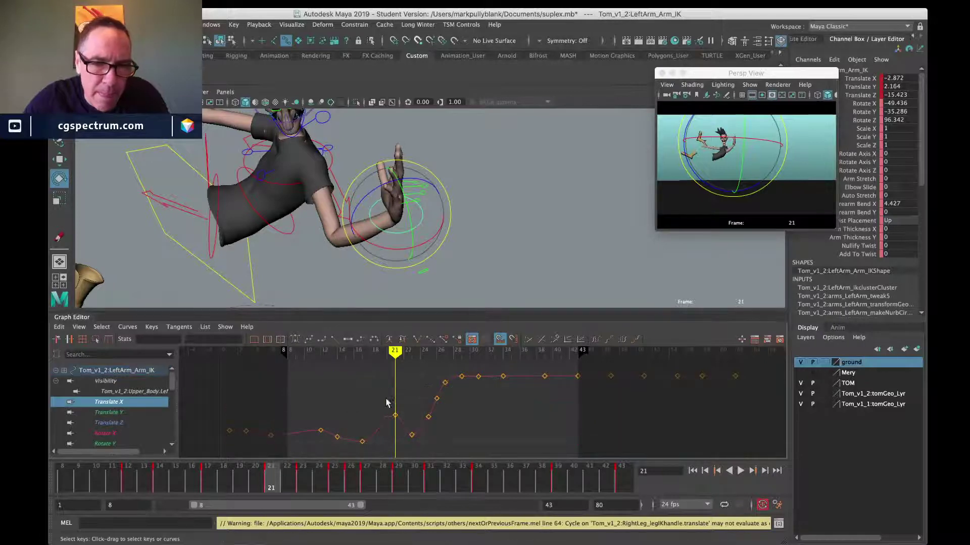
drag(386, 403, 409, 422)
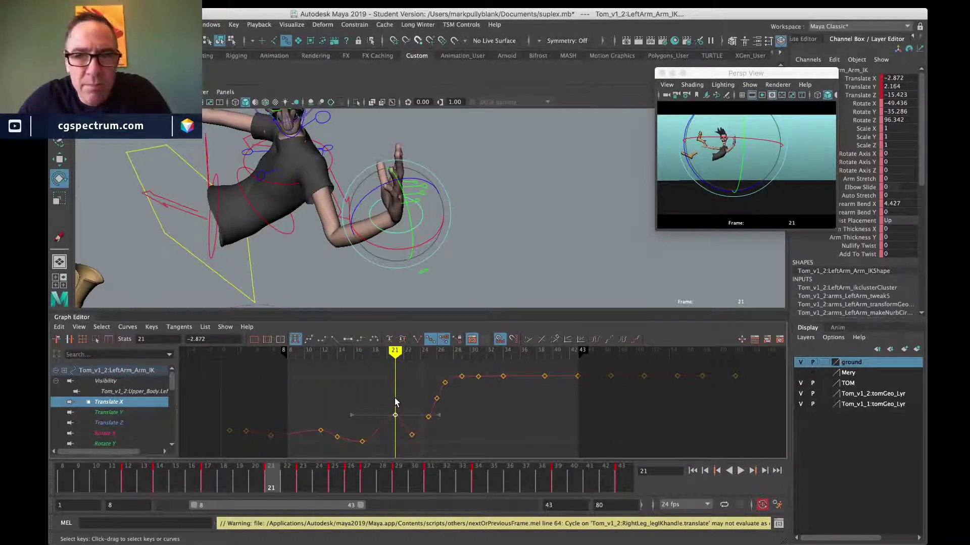
shift+middle_drag(395, 402, 396, 402)
Step: Raise the left hand IK's Translate Z key at frame 21 to about -13.4, and shift the whole Translate Y curve down to about 0.7 there
click(133, 423)
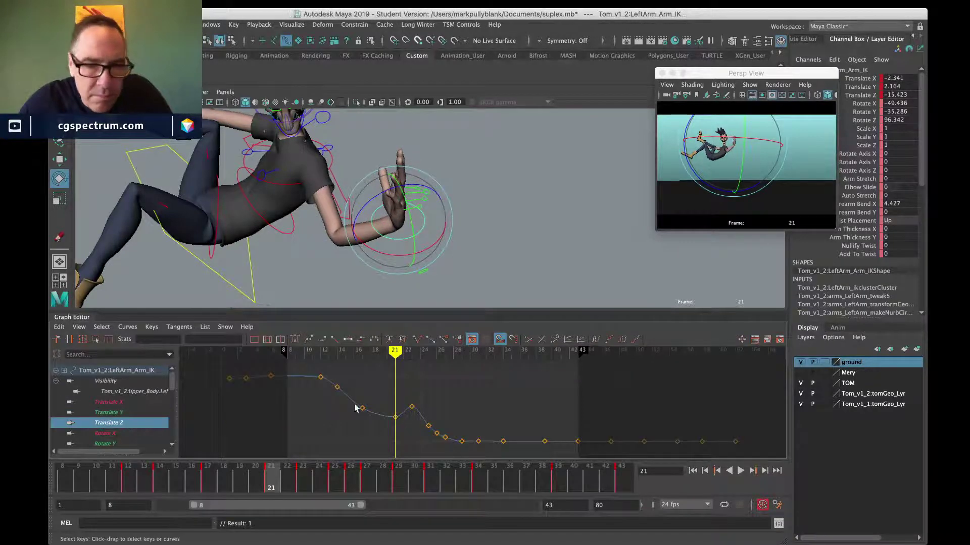
drag(397, 433, 397, 431)
shift+middle_drag(398, 418, 402, 412)
click(128, 413)
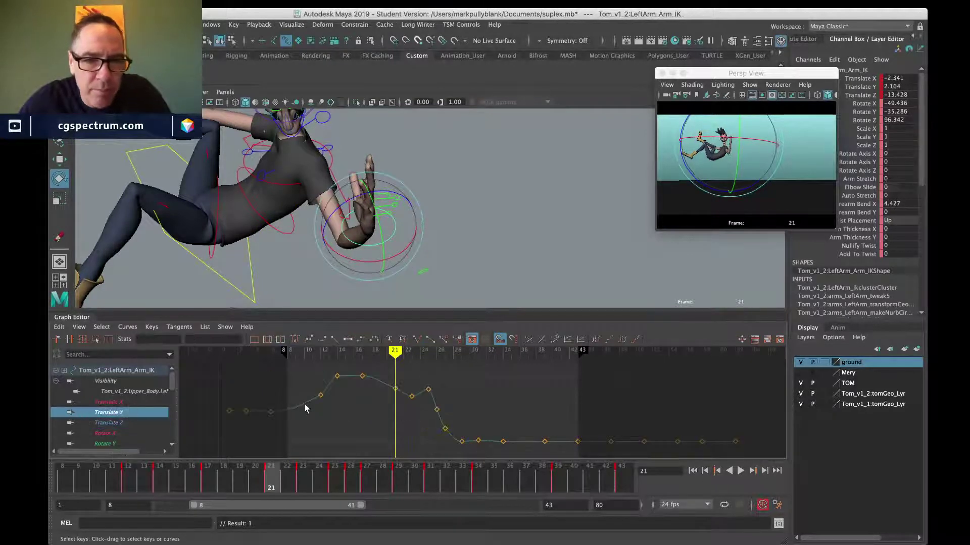
drag(387, 397, 387, 397)
shift+middle_drag(393, 395, 394, 400)
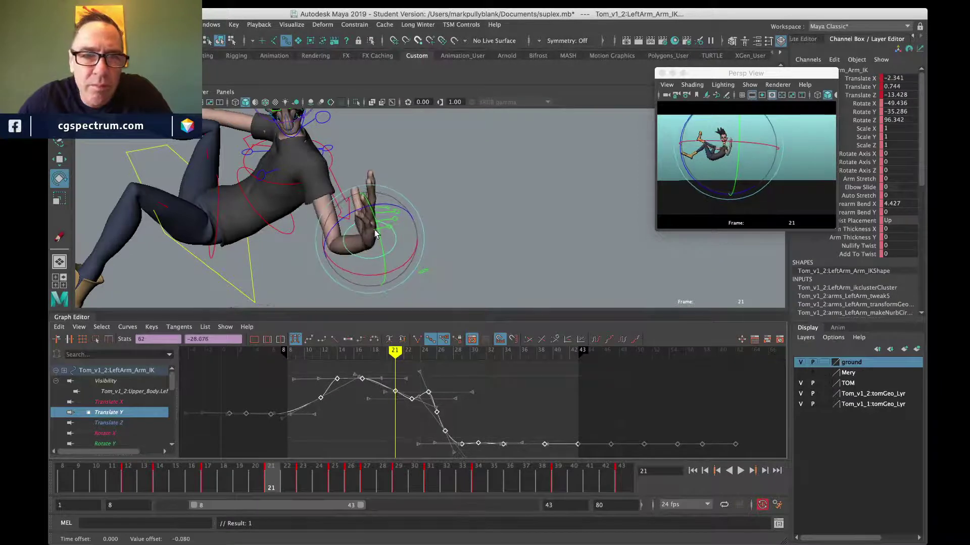
Step: At frame 21, rotate Tom's left shoulder to about -6.5, 34, -1.4 and the left hand IK to about -7.6, -78.7, 129.3
click(279, 171)
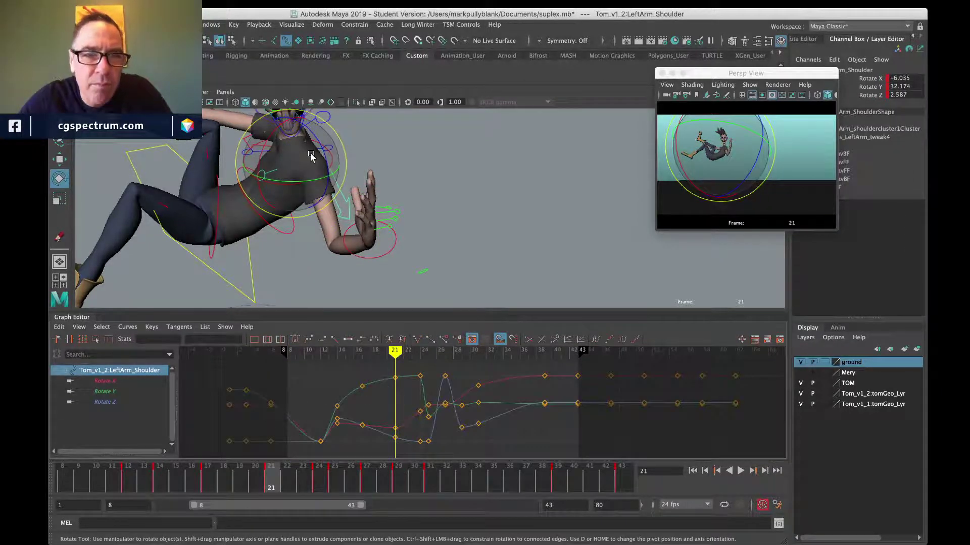
drag(311, 157, 289, 186)
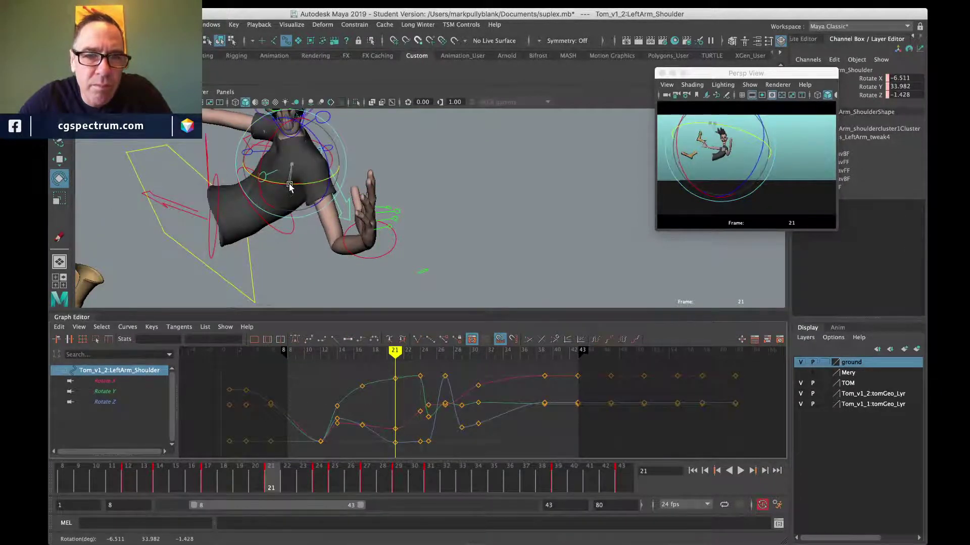
click(375, 266)
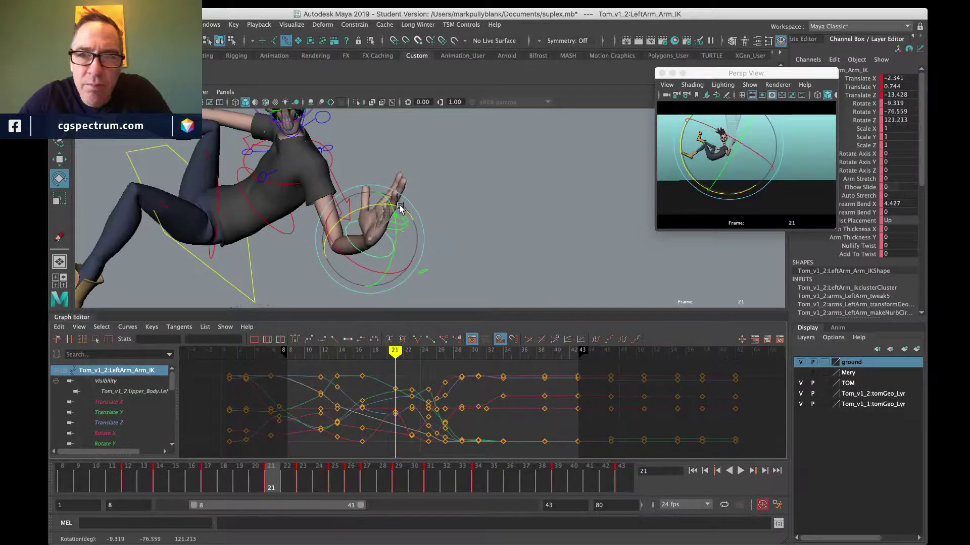
drag(399, 207, 402, 209)
key(alt+comma)
key(alt+comma)
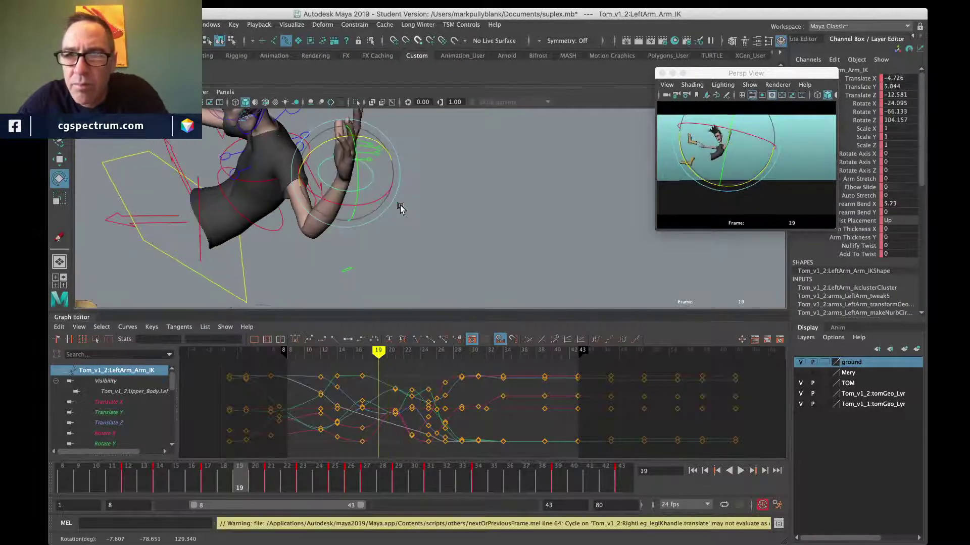
key(alt+period)
key(alt+period)
key(alt+period)
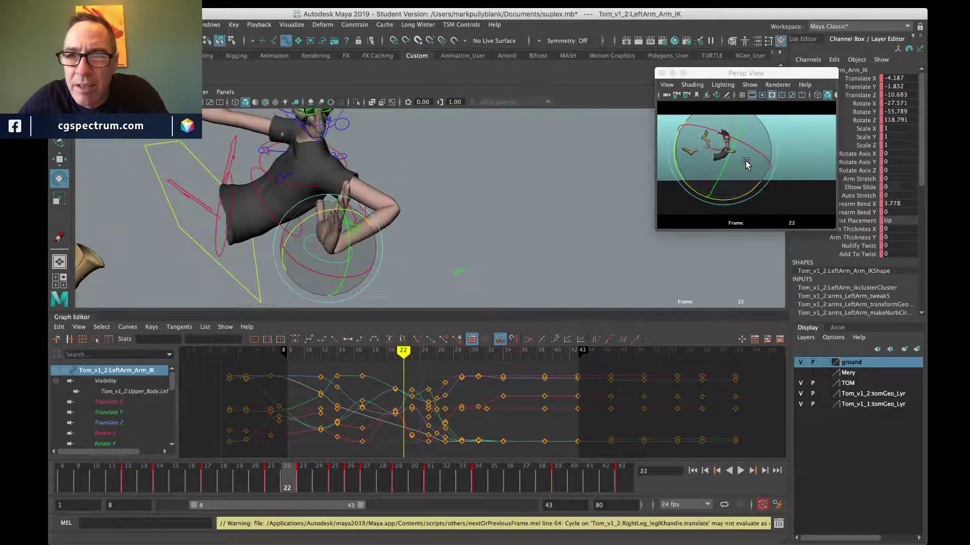
Step: Rotate Tom's left arm pole vector at frame 22 to about 18.5, 28.3, -17.7 and check the neighbouring frames
click(409, 175)
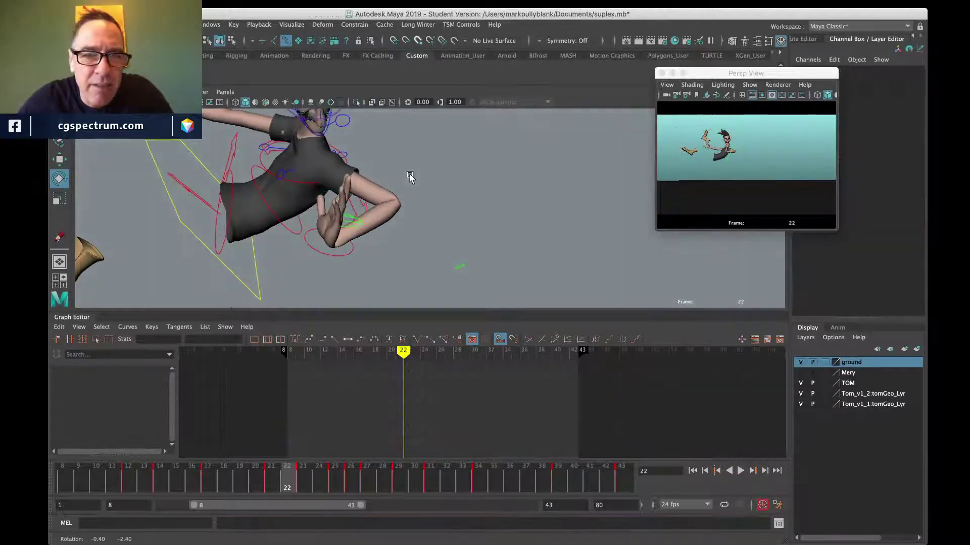
click(365, 206)
drag(349, 159, 350, 178)
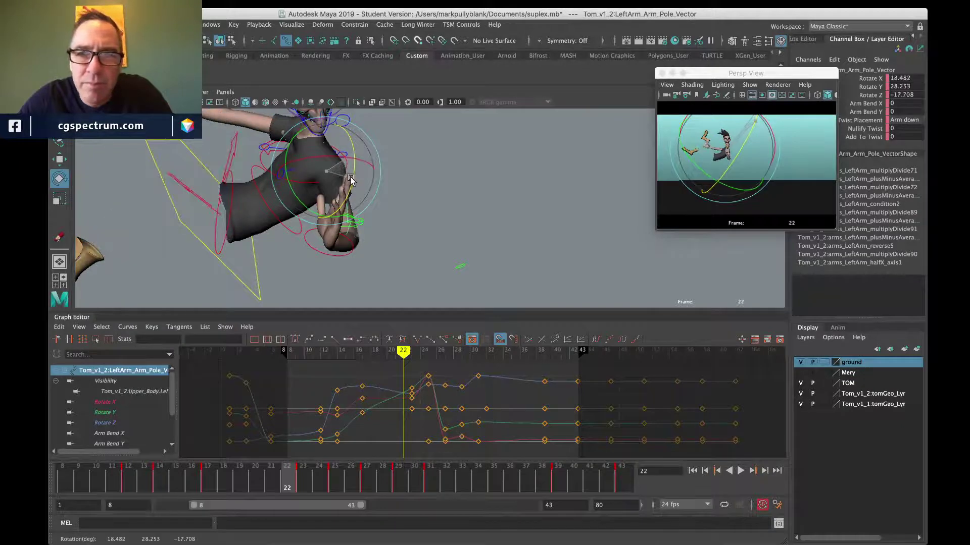
key(alt+comma)
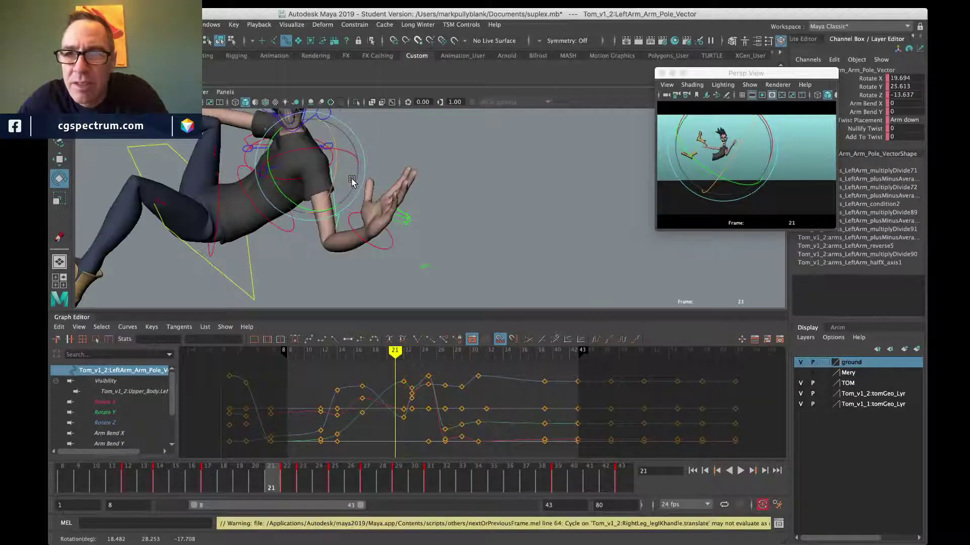
key(alt+period)
key(alt+period)
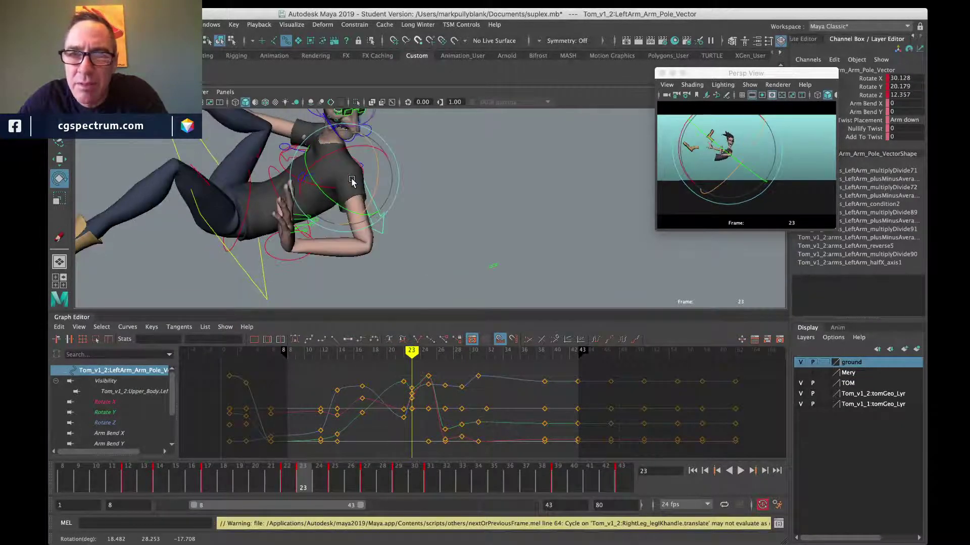
Step: Delete the left hand IK key at frame 23 and compare the arm pose with frame 25, ending on frame 23
click(291, 262)
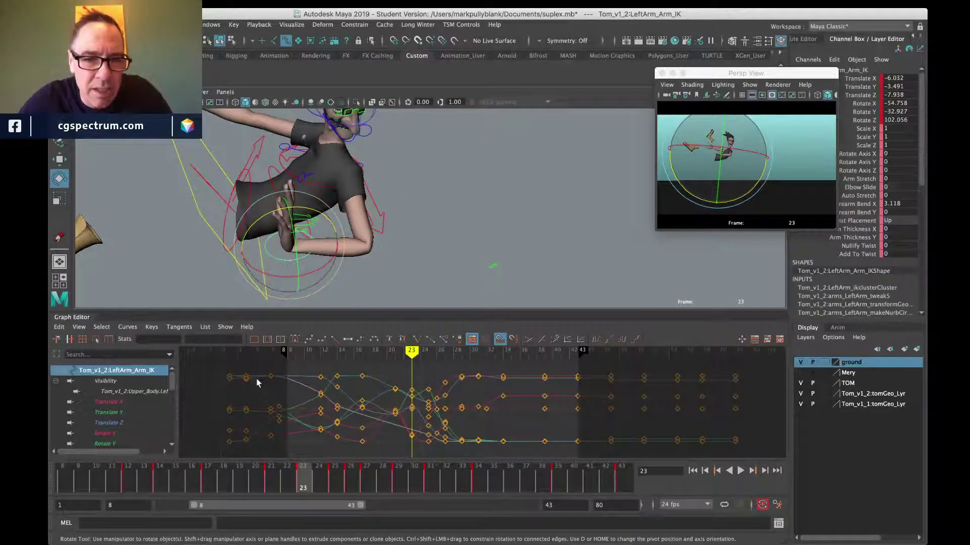
right_click(306, 476)
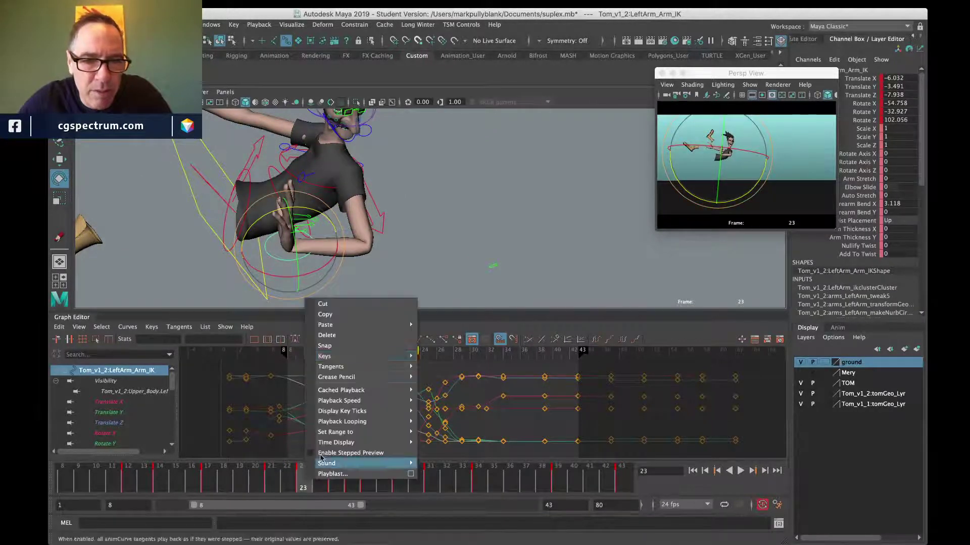
click(354, 337)
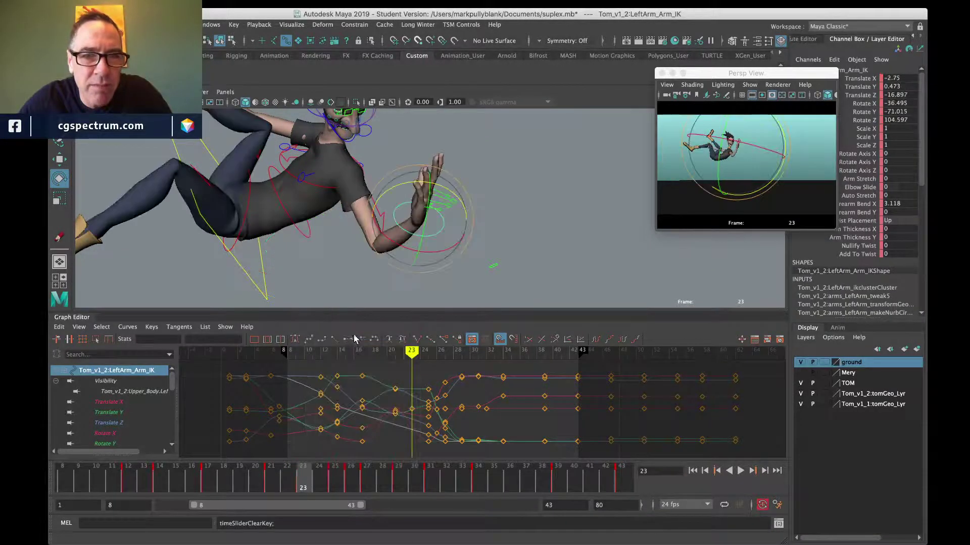
click(334, 481)
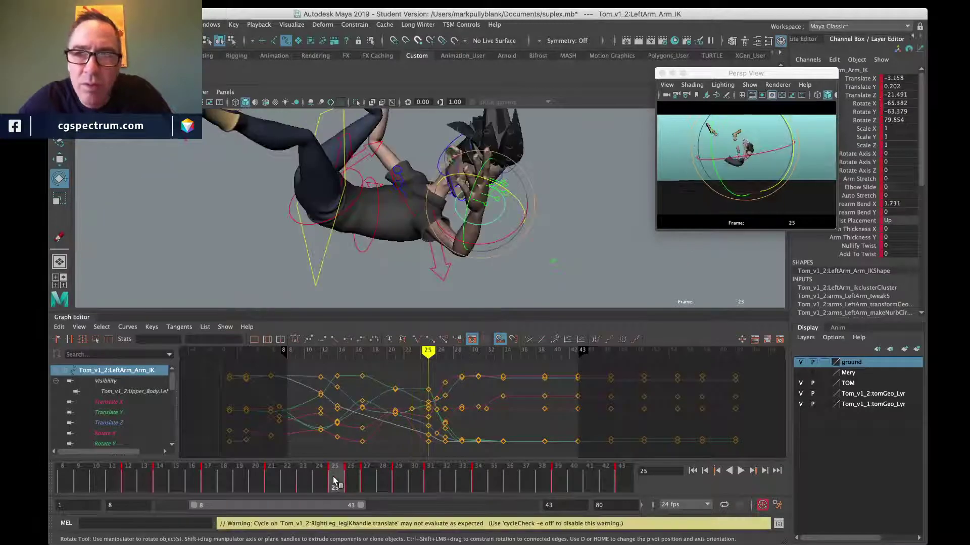
click(309, 467)
Step: At frame 23, move the left hand IK to about -7.5, 2.6, -9.7 and rotate it to about -167.5, 64.3, 133.9
key(w)
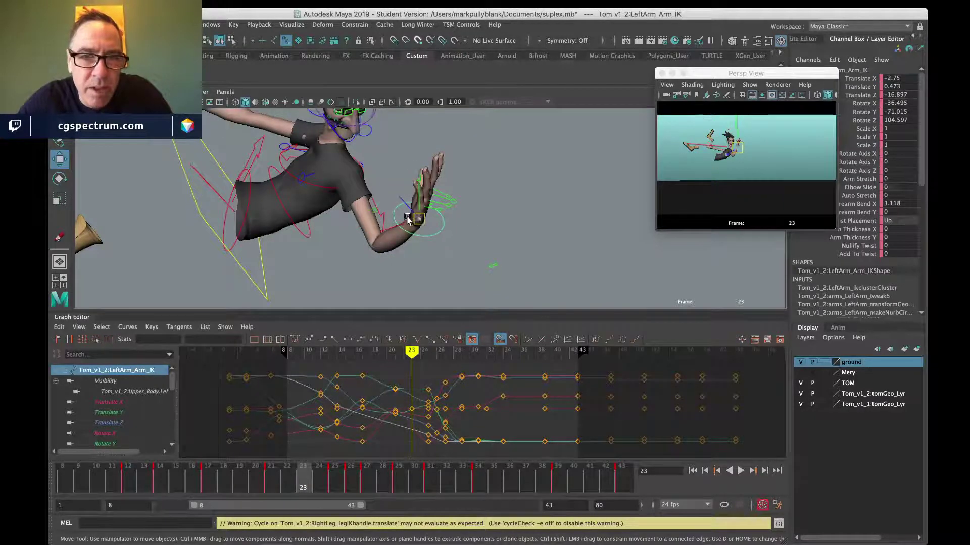
drag(408, 218, 287, 128)
key(r)
key(e)
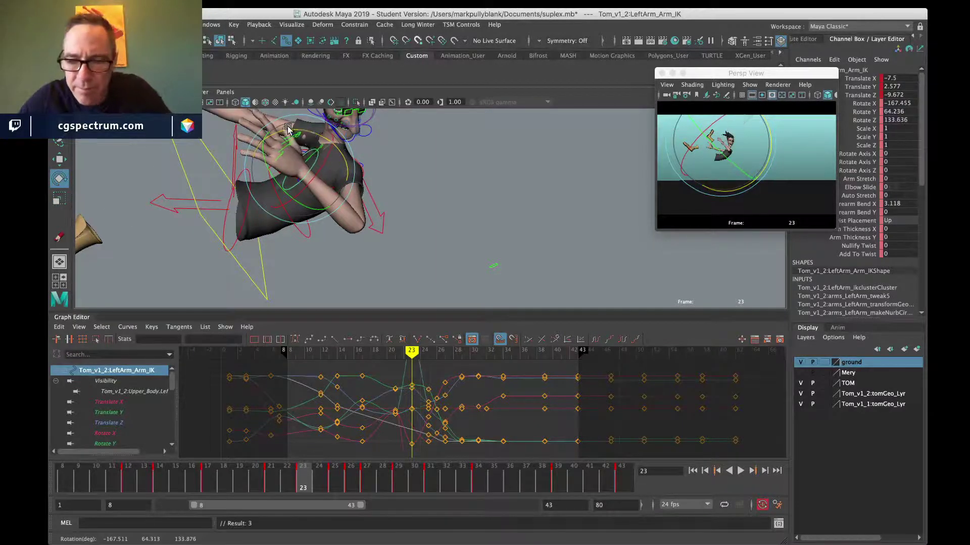
key(alt+comma)
key(alt+period)
key(alt+period)
key(alt+period)
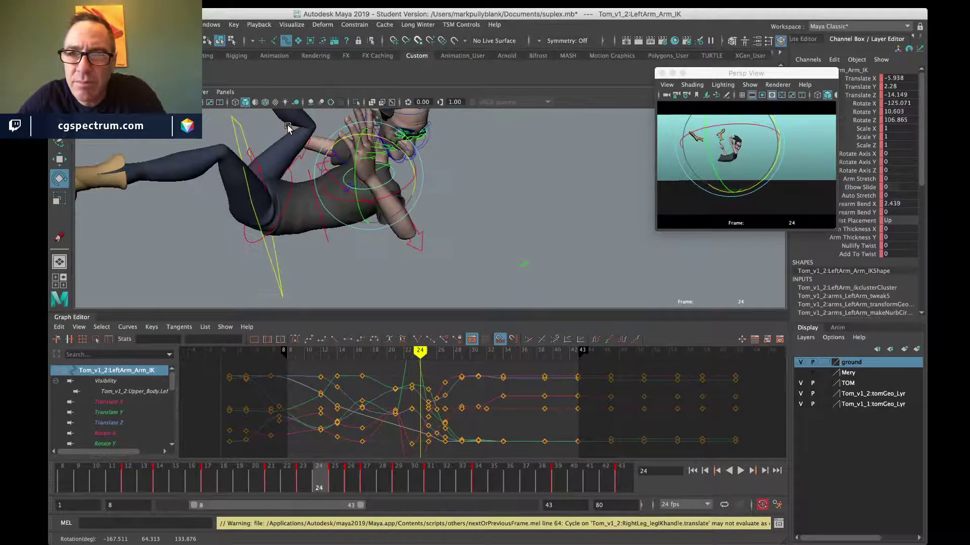
Step: Playblast the suplex animation from the Persp View
click(674, 143)
key(ctrl+shift+p)
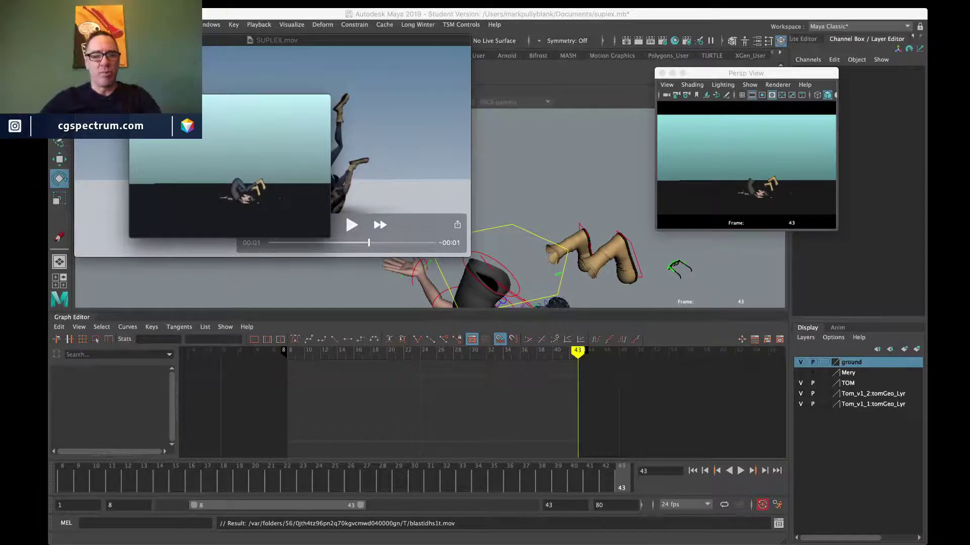
Step: Switch to the SUPLEX.mov video, play it and enlarge its window
click(406, 75)
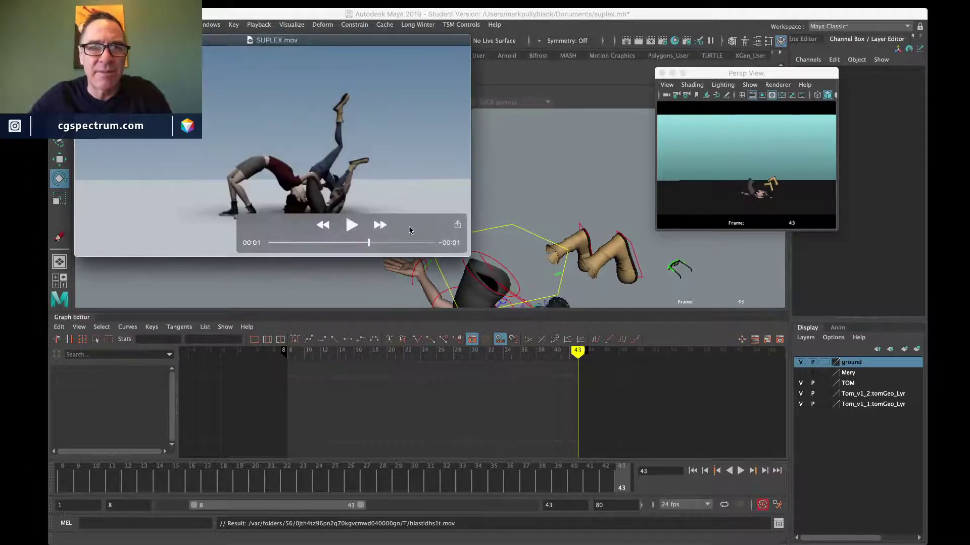
drag(414, 235, 415, 45)
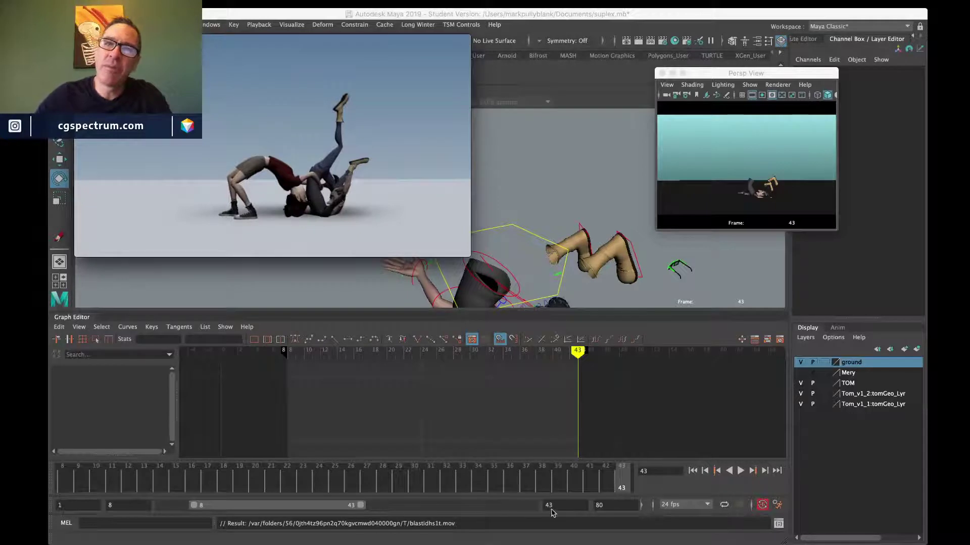
key(space)
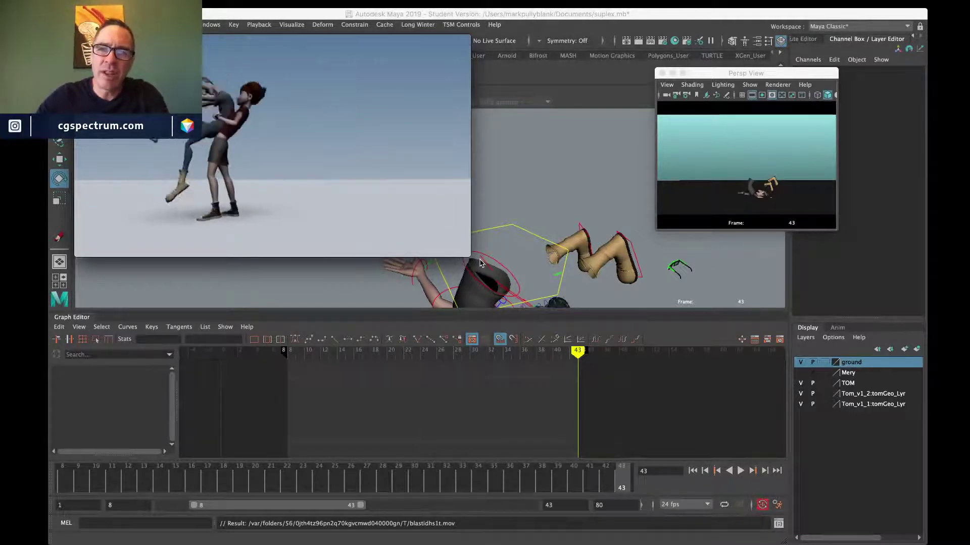
key(super+equal)
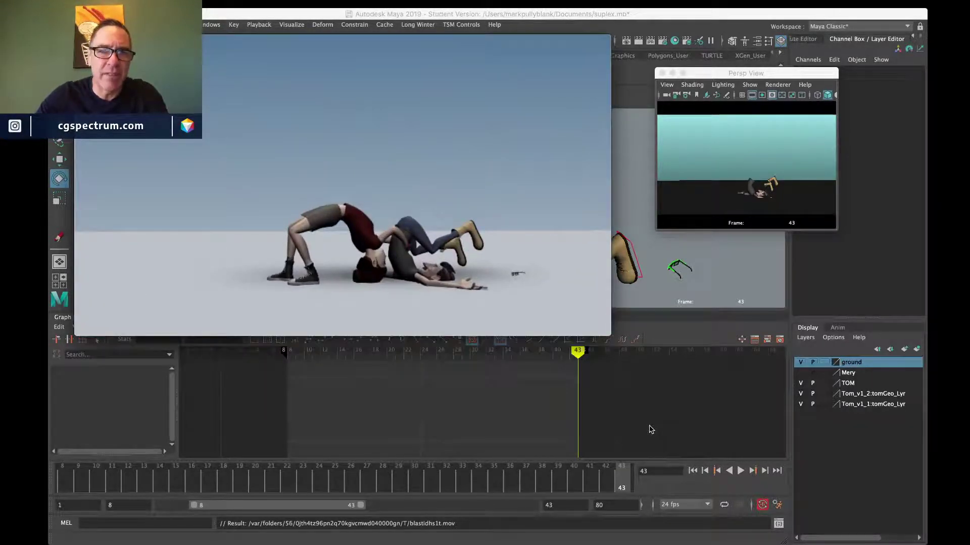
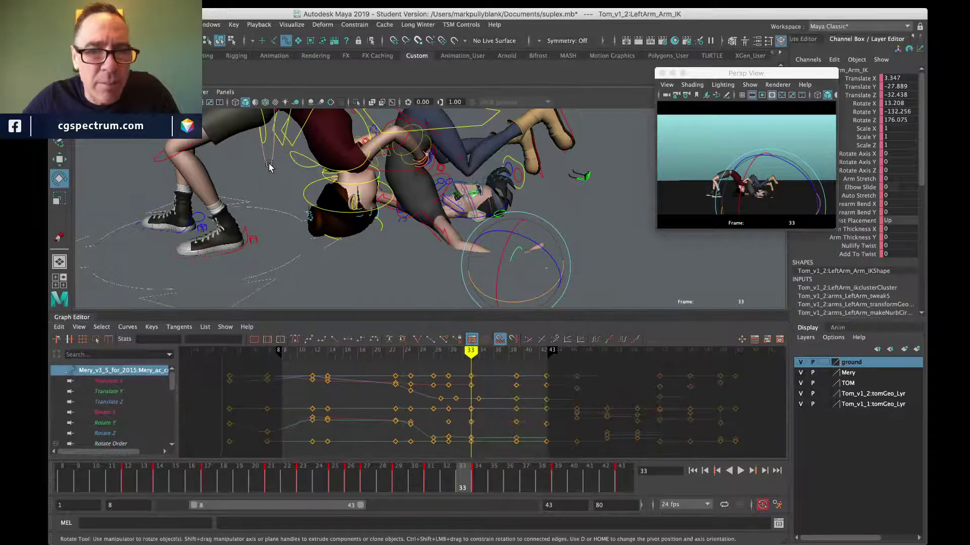
Step: Isolate the Rotate X curve of Mery's torso control and select its key at frame 28 for a close look
click(111, 412)
alt+middle_drag(471, 378, 467, 446)
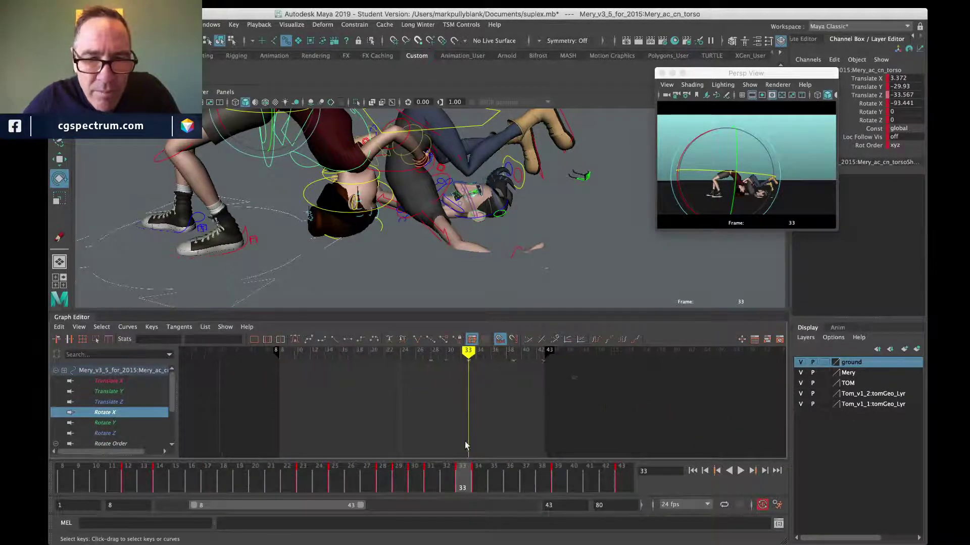
alt+middle_drag(467, 404, 467, 431)
alt+shift+right_drag(468, 432, 465, 381)
alt+middle_drag(437, 434, 437, 361)
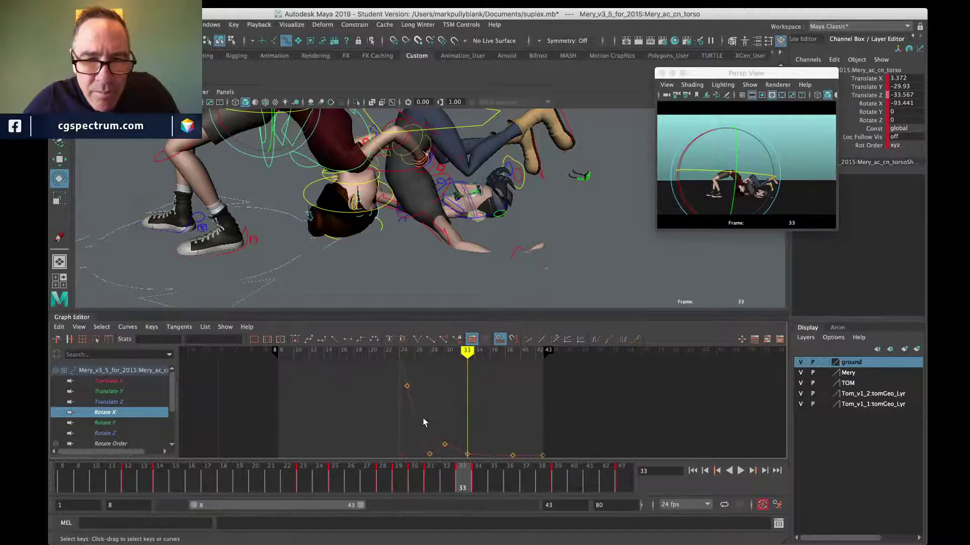
alt+middle_drag(424, 422, 433, 381)
drag(415, 404, 446, 427)
alt+shift+right_drag(446, 424, 431, 390)
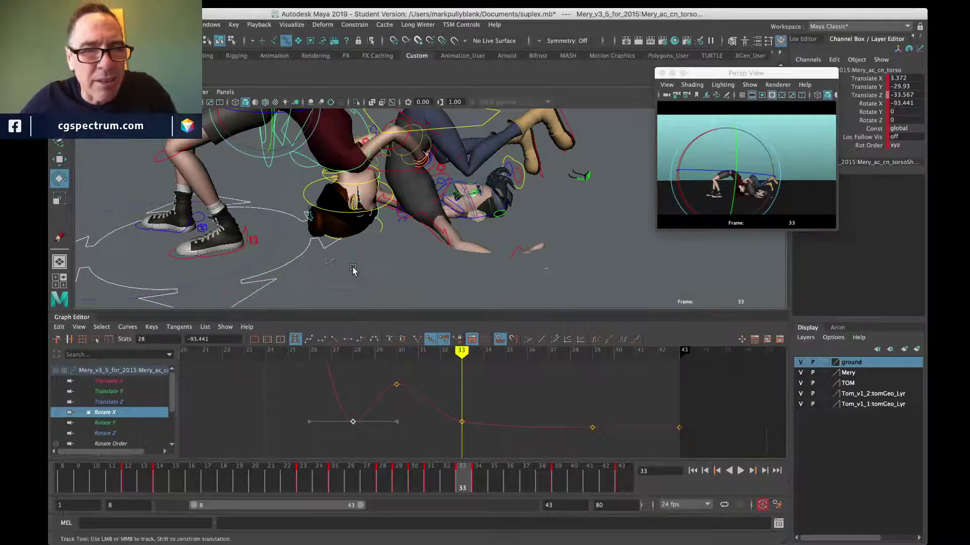
Step: Select Tom's Upper_Body control and isolate its Translate Y curve in the Graph Editor
alt+drag(353, 271, 420, 201)
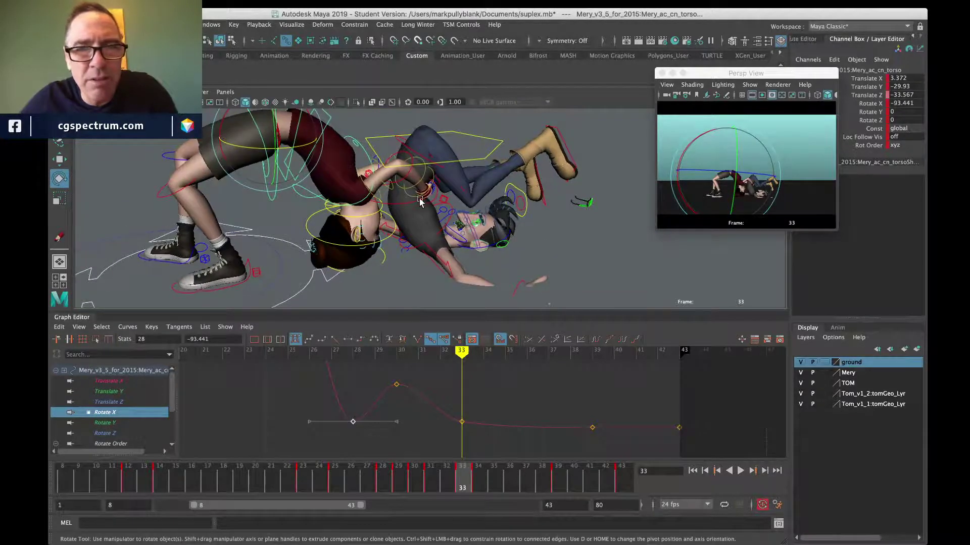
click(478, 166)
click(121, 402)
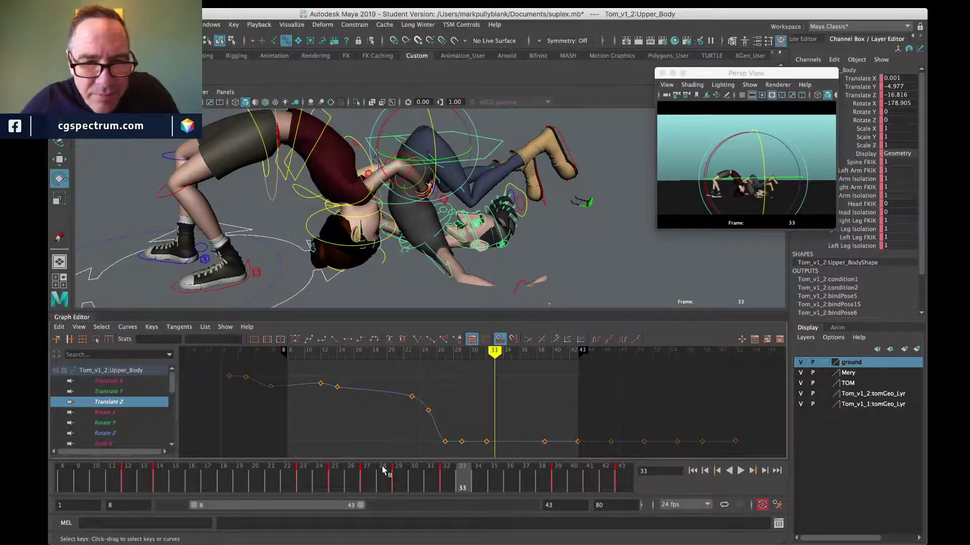
click(113, 392)
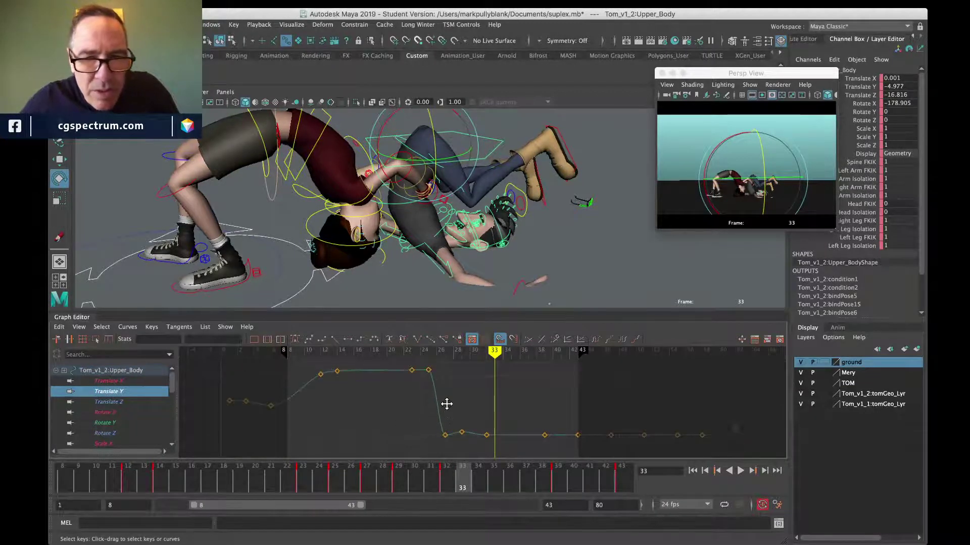
Step: Try to move Tom's Upper_Body control in the viewport at frame 33 and undo the move
key(w)
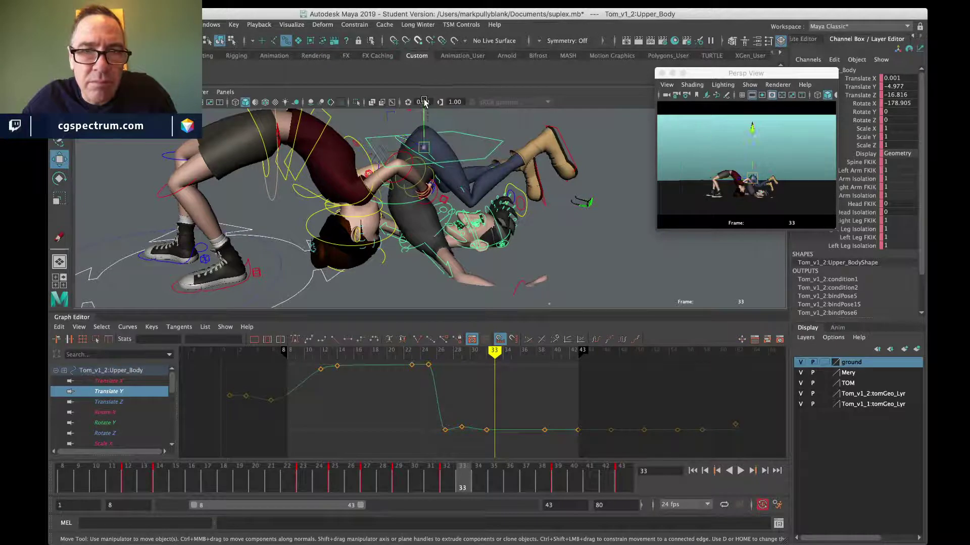
drag(424, 117, 491, 215)
key(ctrl+z)
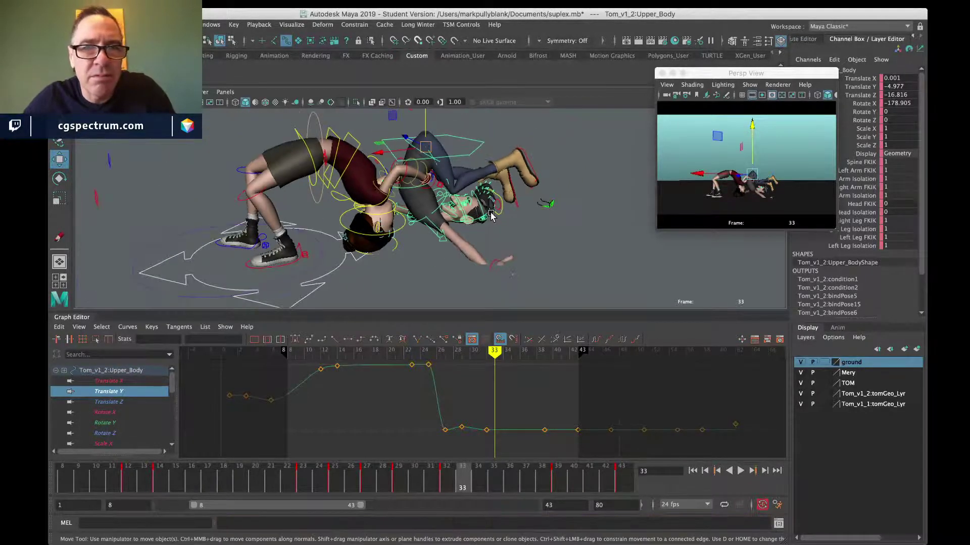
Step: Break the tangents of the Translate Y key at frame 27 and steepen its incoming tangent to sharpen the impact
alt+drag(430, 236, 438, 172)
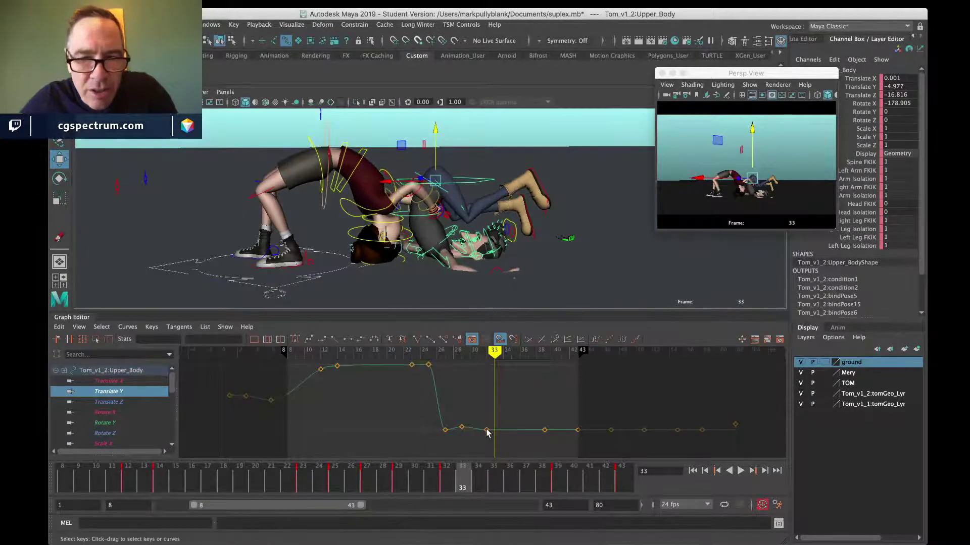
alt+right_drag(487, 433, 381, 389)
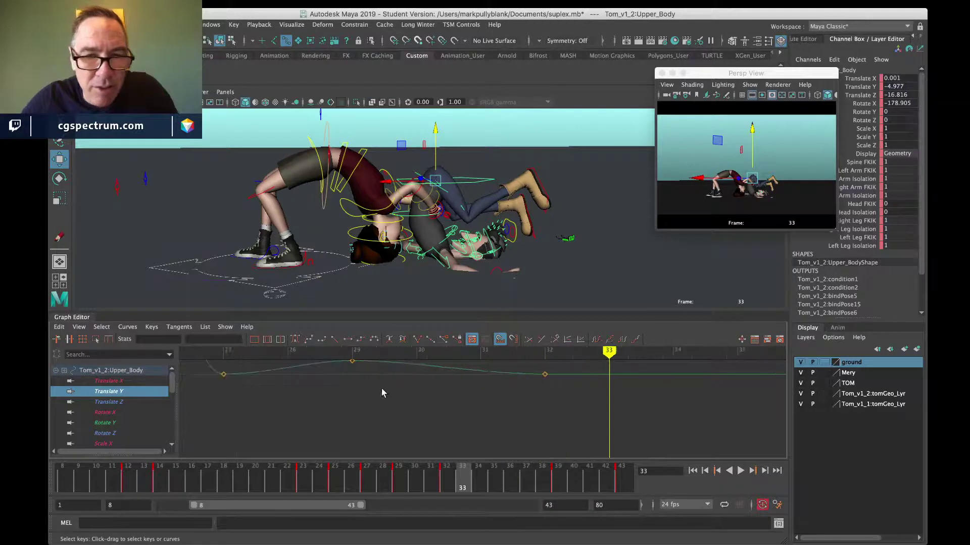
alt+middle_drag(380, 389, 486, 410)
drag(361, 387, 285, 421)
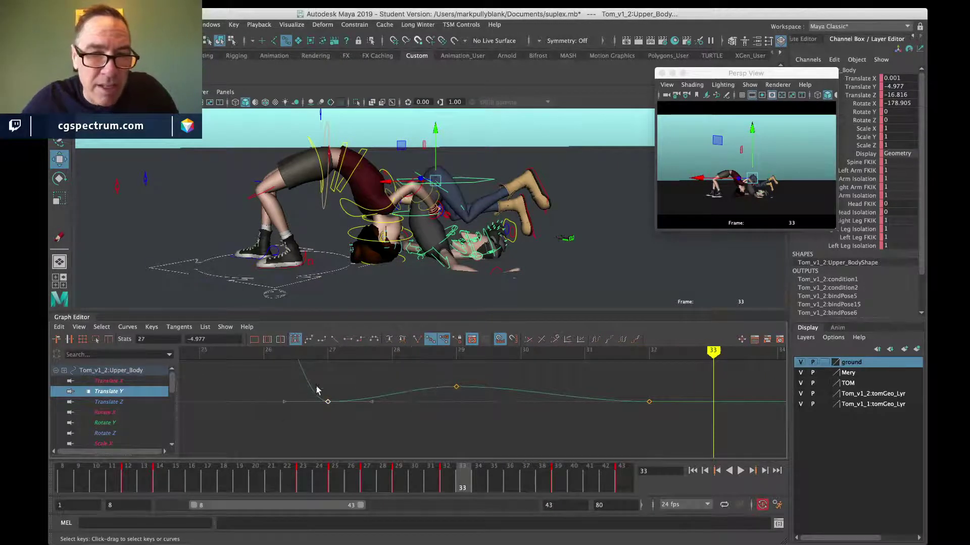
click(417, 339)
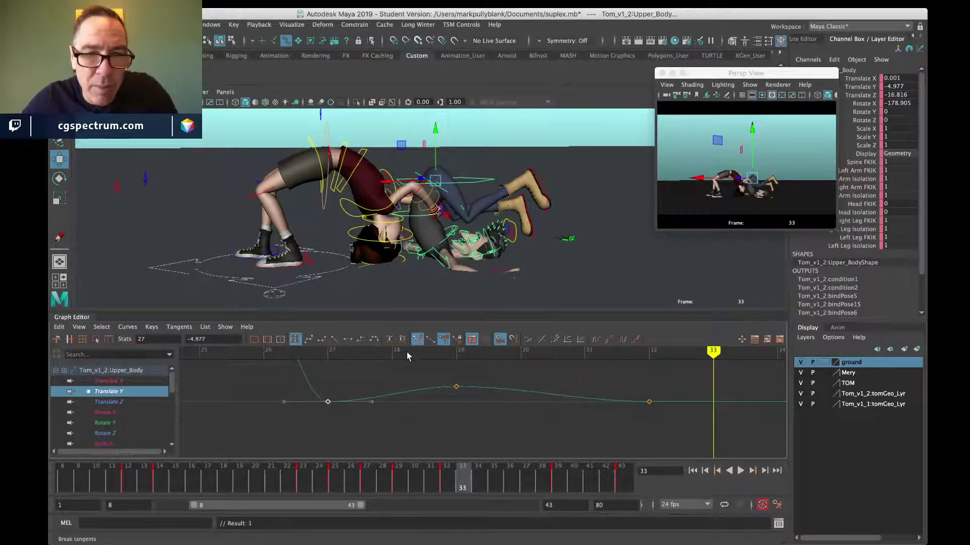
alt+shift+right_drag(300, 407, 297, 410)
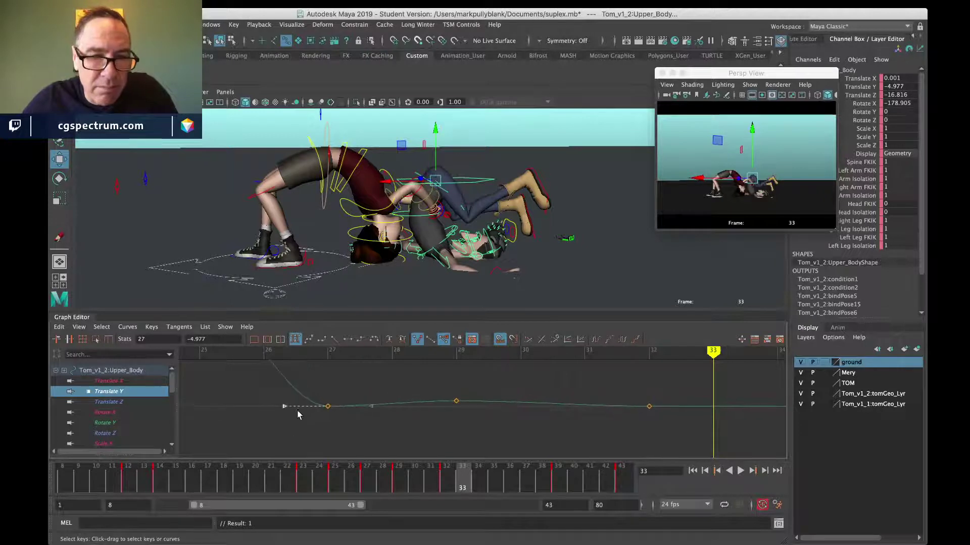
middle_drag(301, 395, 317, 374)
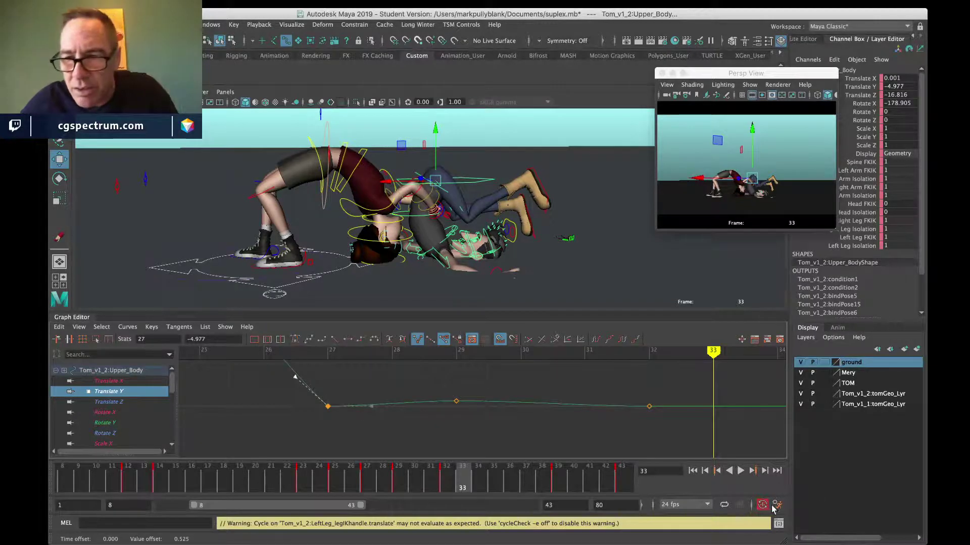
Step: Raise the outgoing tangent of the frame 27 Translate Y key so the curve rises sharply into the bounce
alt+shift+right_drag(400, 446, 388, 341)
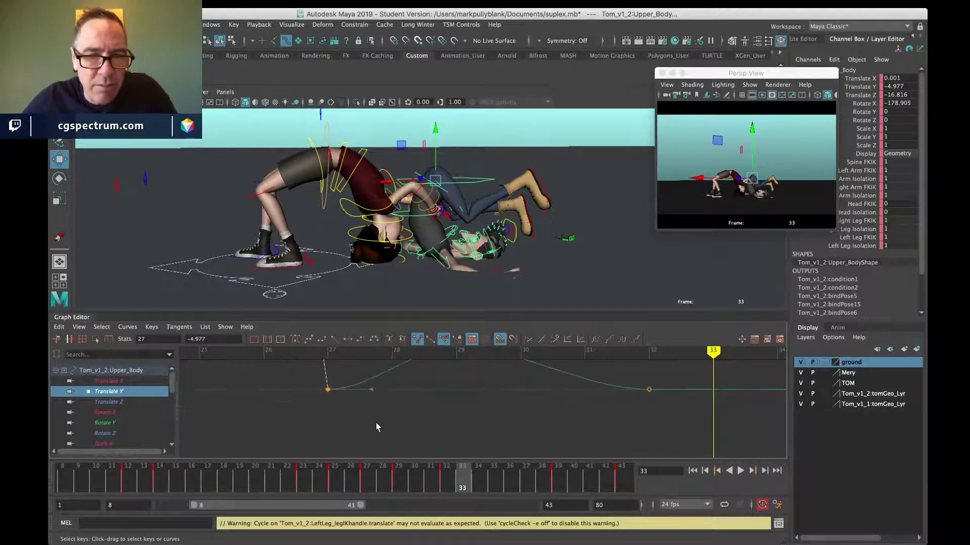
drag(376, 423, 354, 378)
middle_drag(363, 390, 377, 418)
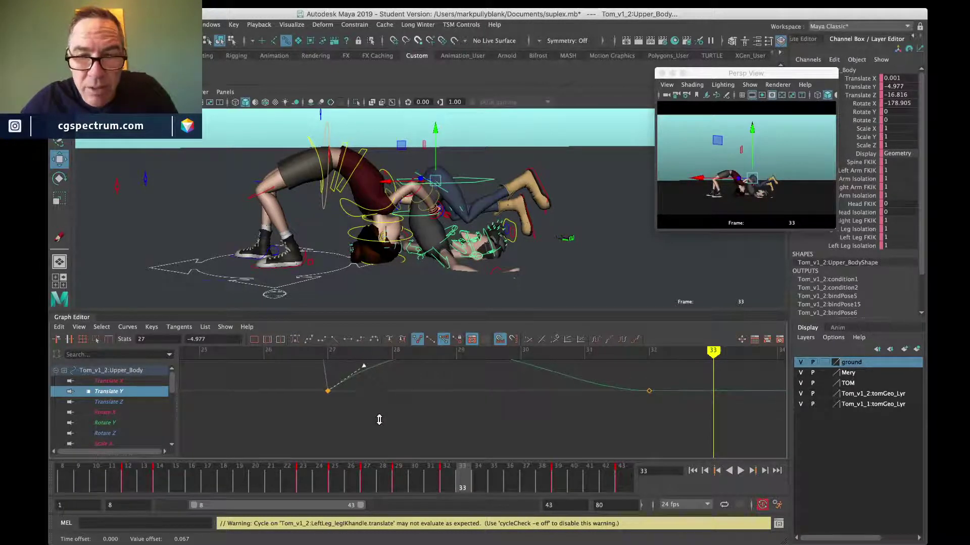
Step: Break the tangents of the Translate Y key at frame 32 and angle its incoming tangent upward to shape the landing
click(649, 389)
alt+middle_drag(607, 438, 590, 480)
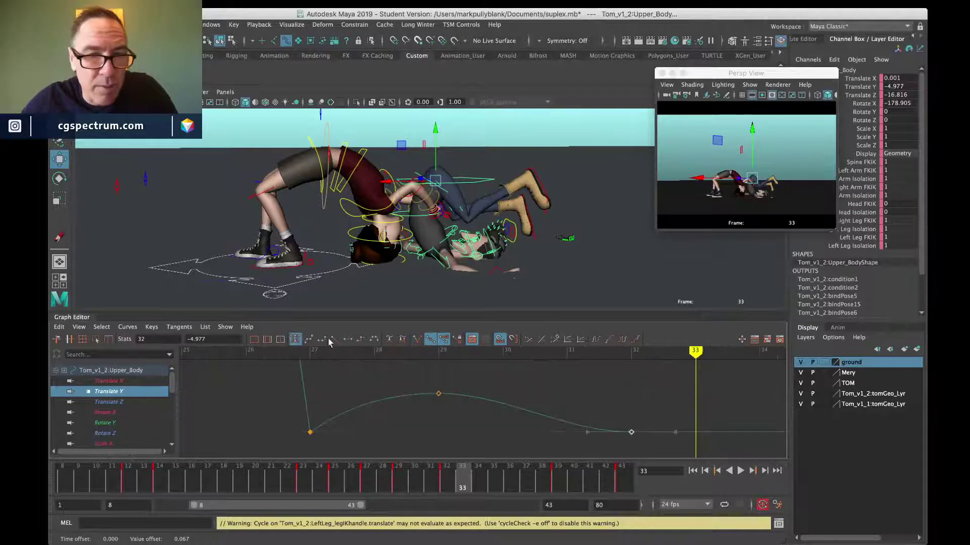
click(417, 339)
click(598, 432)
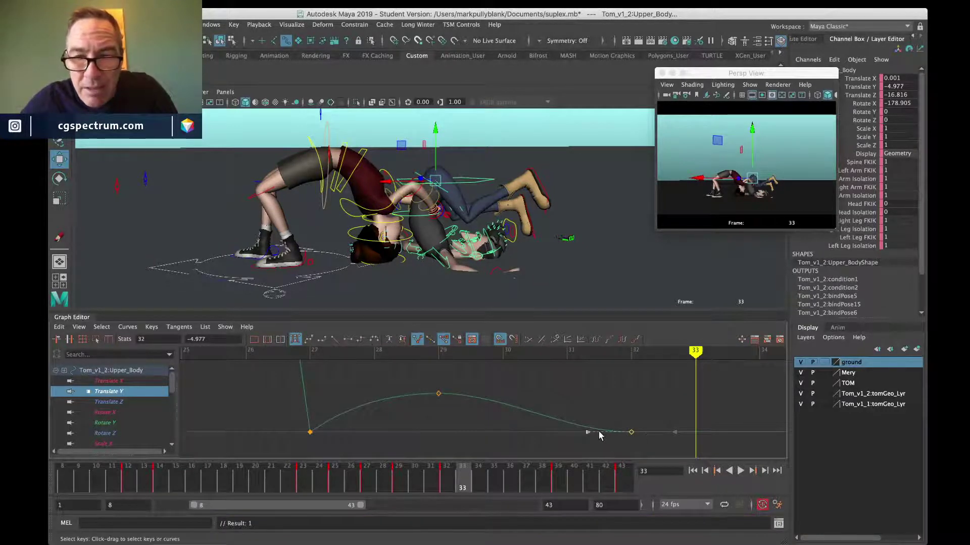
middle_drag(597, 430, 606, 400)
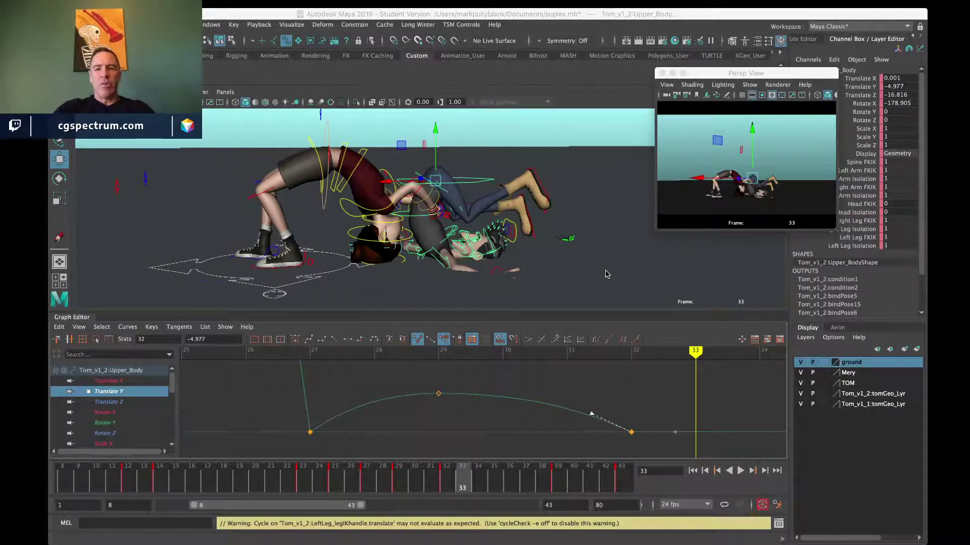
Step: Try a small adjustment of the frame 32 key's incoming tangent and undo it
alt+middle_drag(338, 393, 270, 378)
alt+shift+right_drag(595, 420, 587, 404)
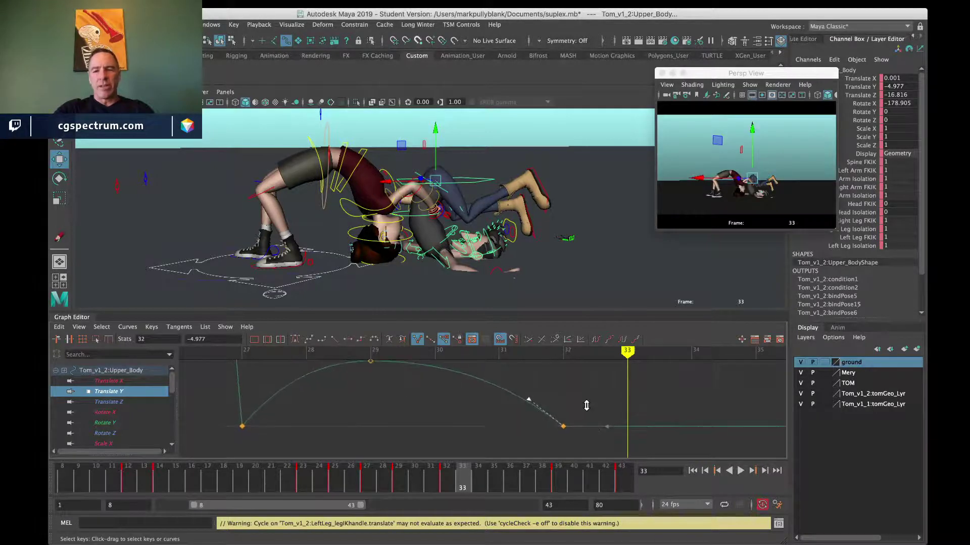
drag(554, 393, 527, 402)
key(super+z)
Step: Select the Translate Y key at frame 29 and convert the curve to weighted tangents
alt+middle_drag(396, 392, 413, 422)
drag(412, 417, 336, 374)
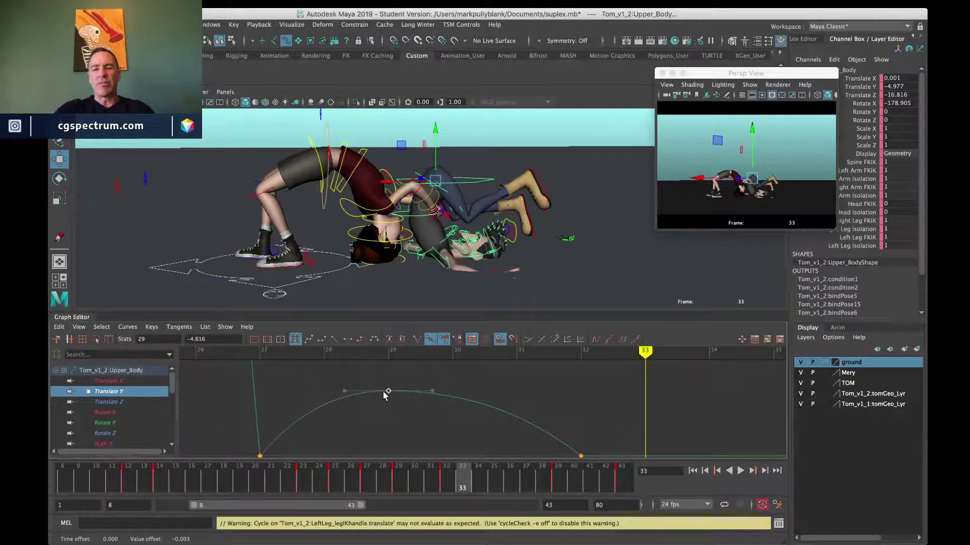
click(127, 328)
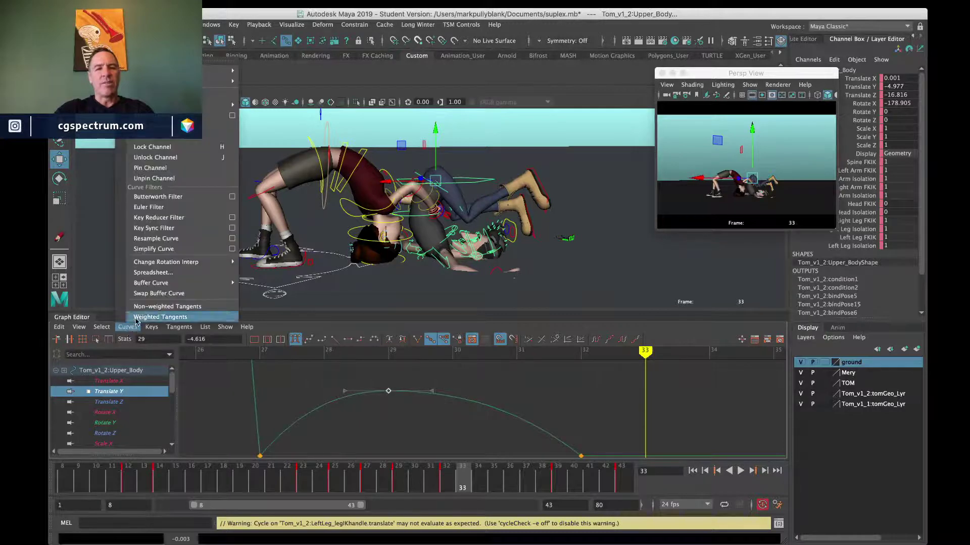
click(157, 319)
Step: Try lengthening and raising the outgoing weighted handle of the frame 29 key and undo the change
click(452, 391)
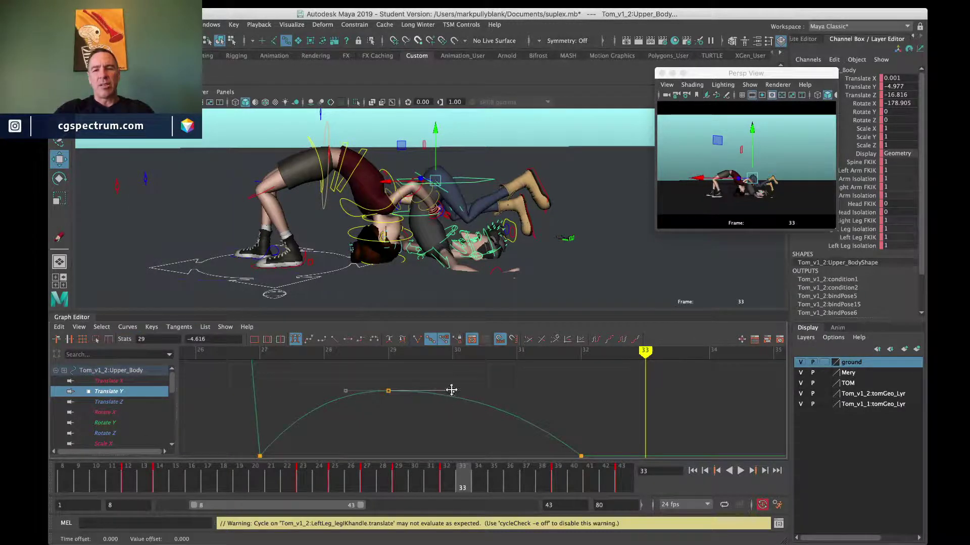
middle_drag(545, 386, 570, 356)
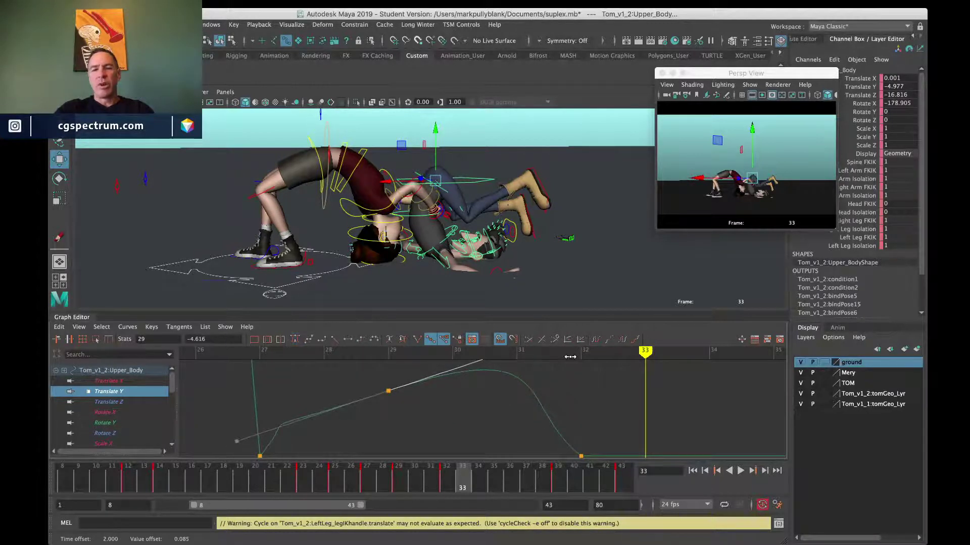
key(ctrl+z)
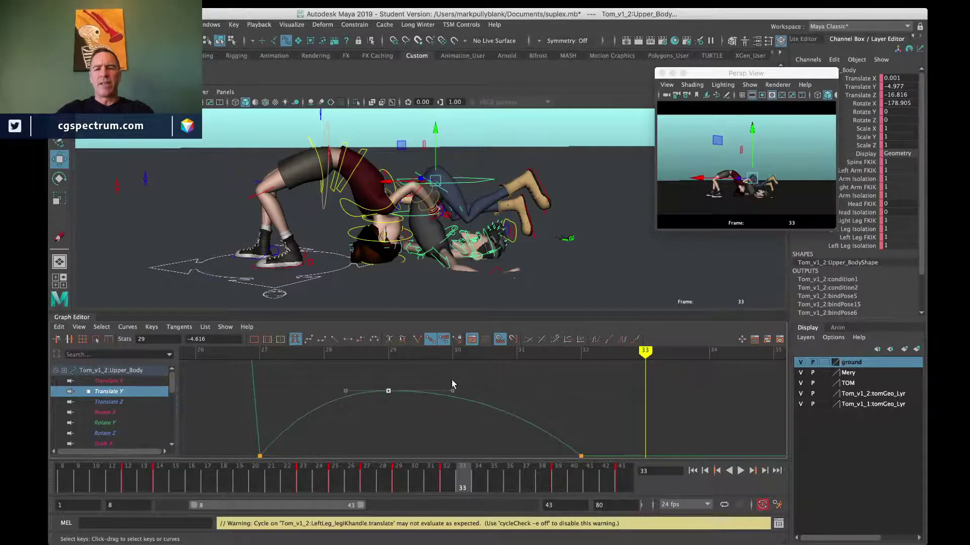
Step: Pull the frame 29 key's outgoing weighted handle up and out past frame 30 to skew the bounce arc
click(453, 391)
key(w)
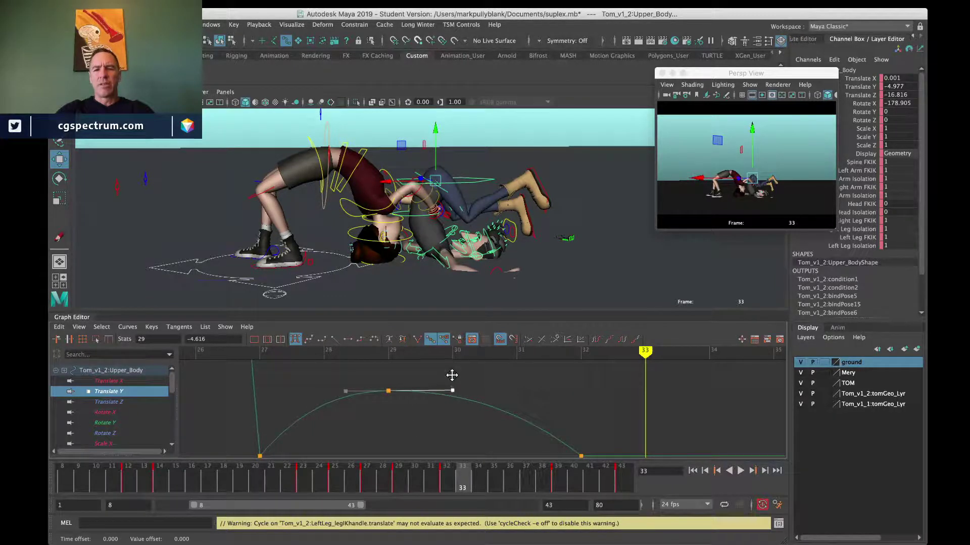
middle_drag(452, 375, 486, 362)
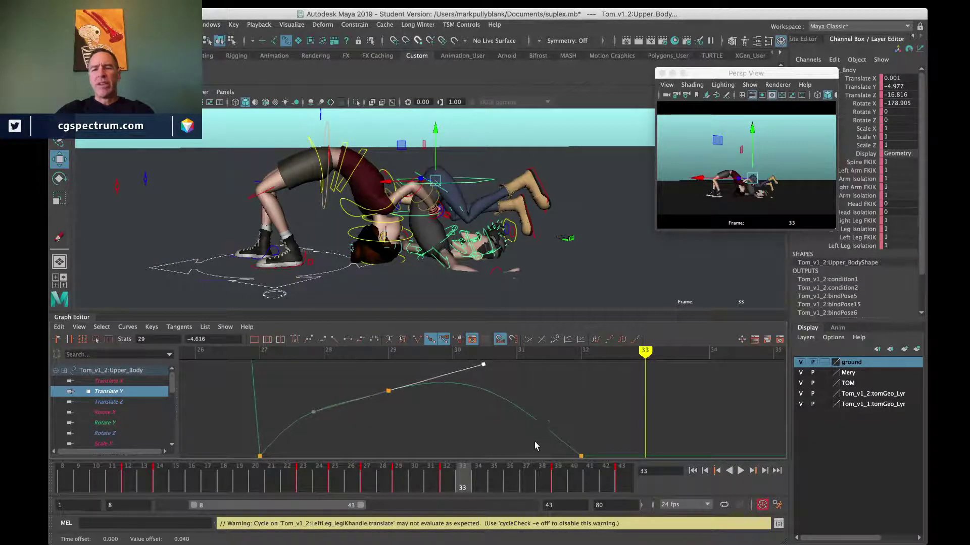
Step: Try moving the frame 32 Translate Y key to frame 31, then undo it along with the frame 29 handle change
mouse_move(602, 411)
mouse_down()
mouse_move(584, 443)
mouse_move(542, 459)
mouse_up()
shift+middle_drag(595, 450, 495, 440)
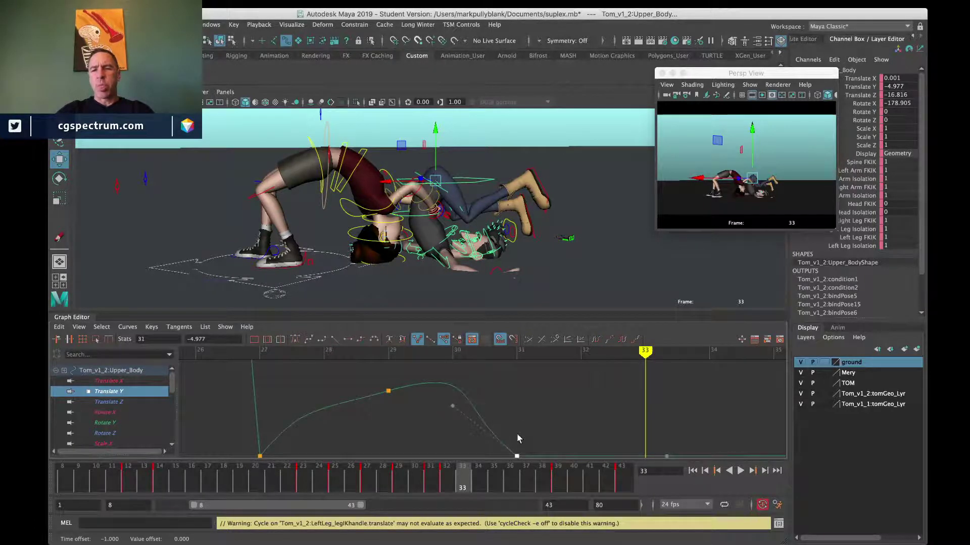
key(z)
key(z)
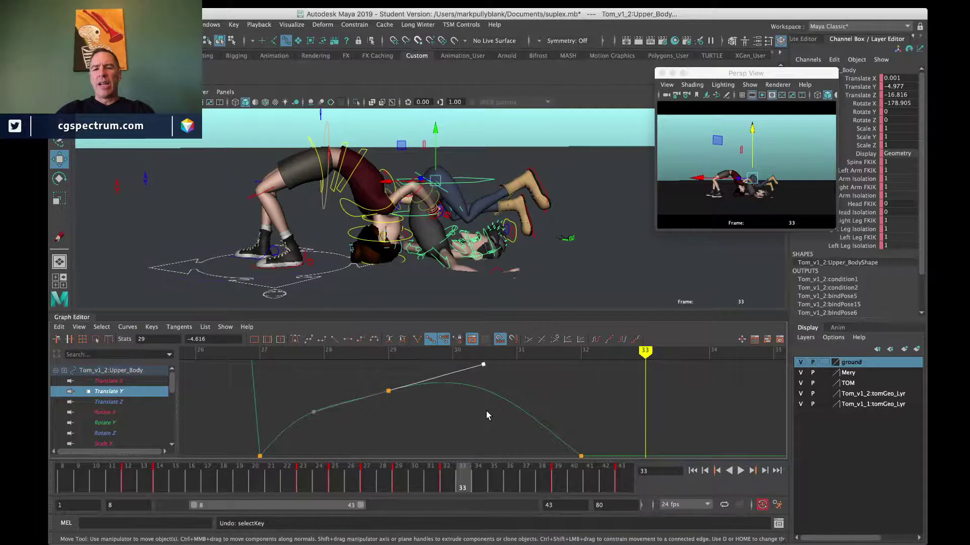
key(f)
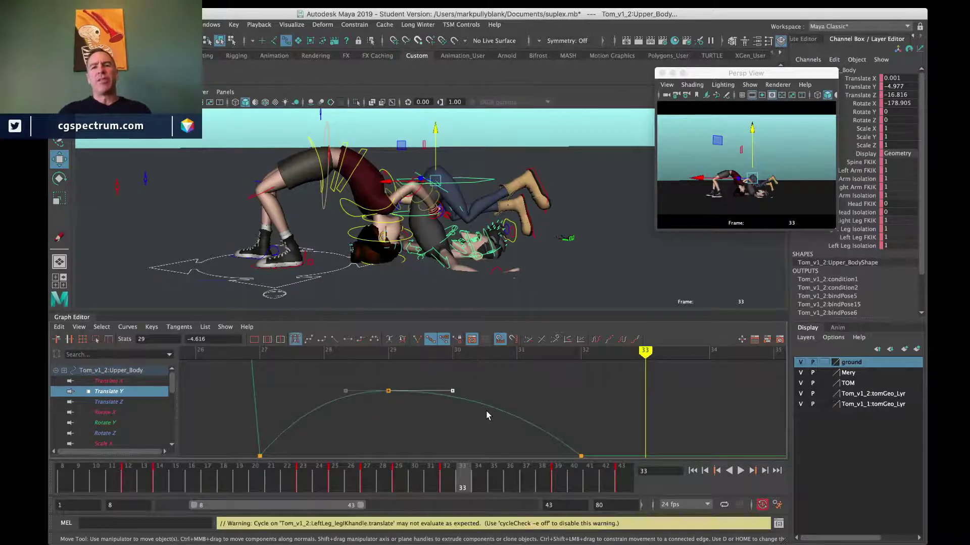